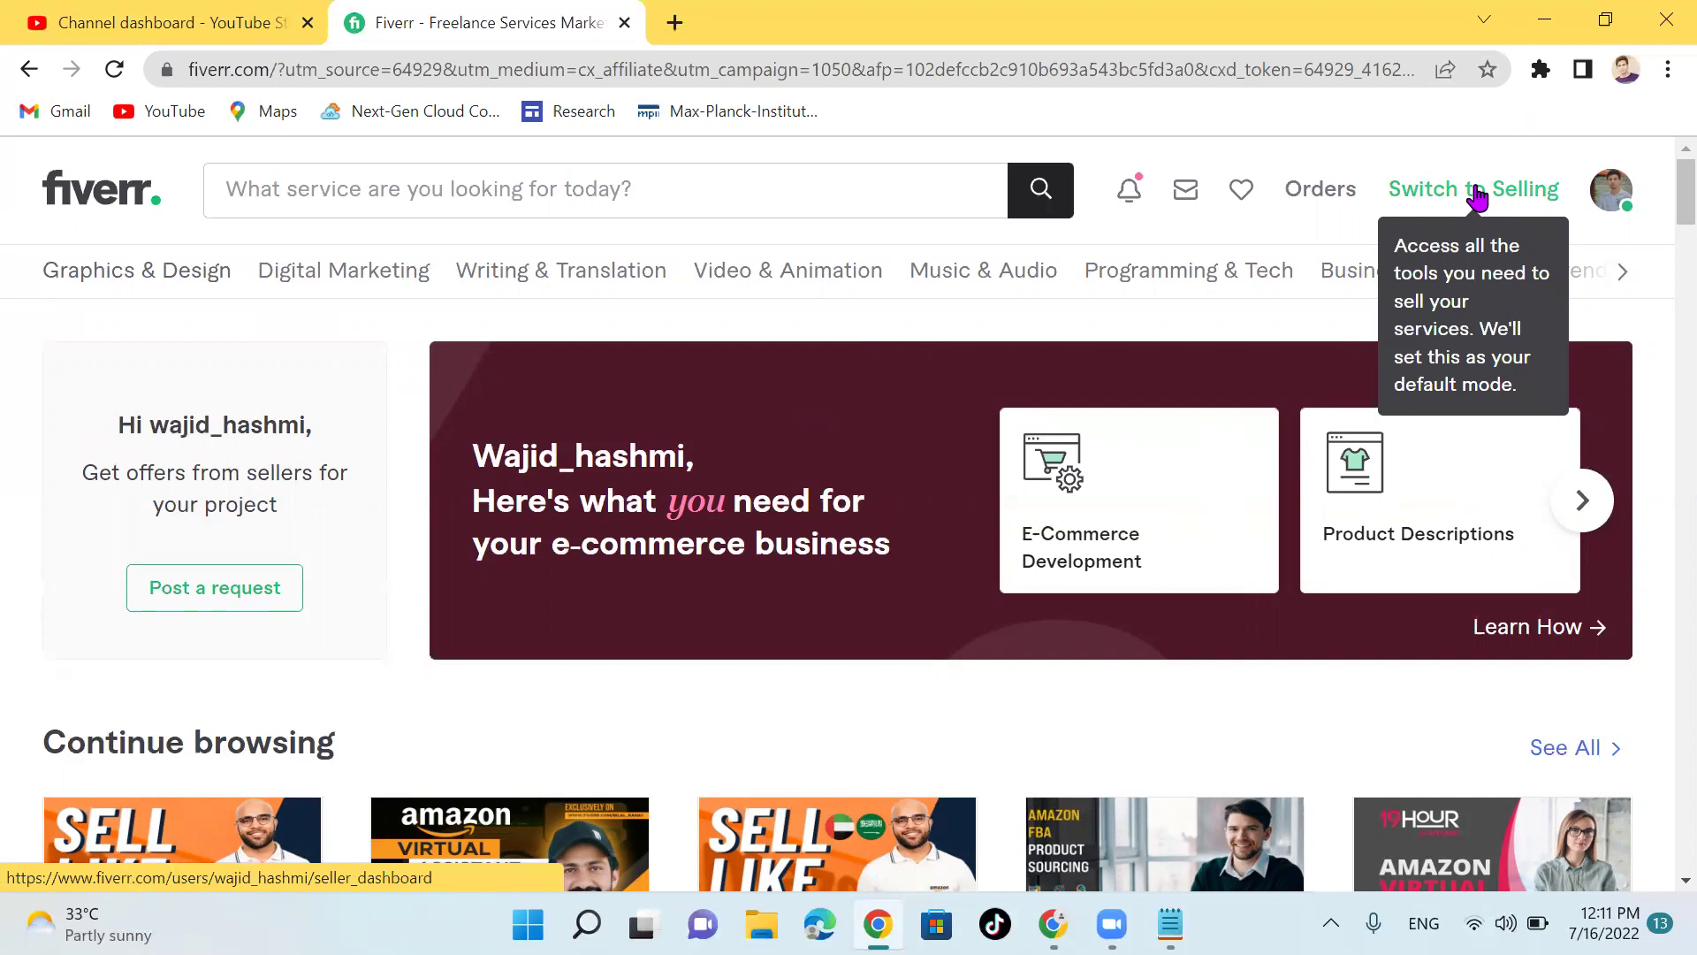
Step: Switch the account to selling mode, open a spare browser tab, and start creating a new gig
{"action": "left_click", "coordinate": [1476, 198]}
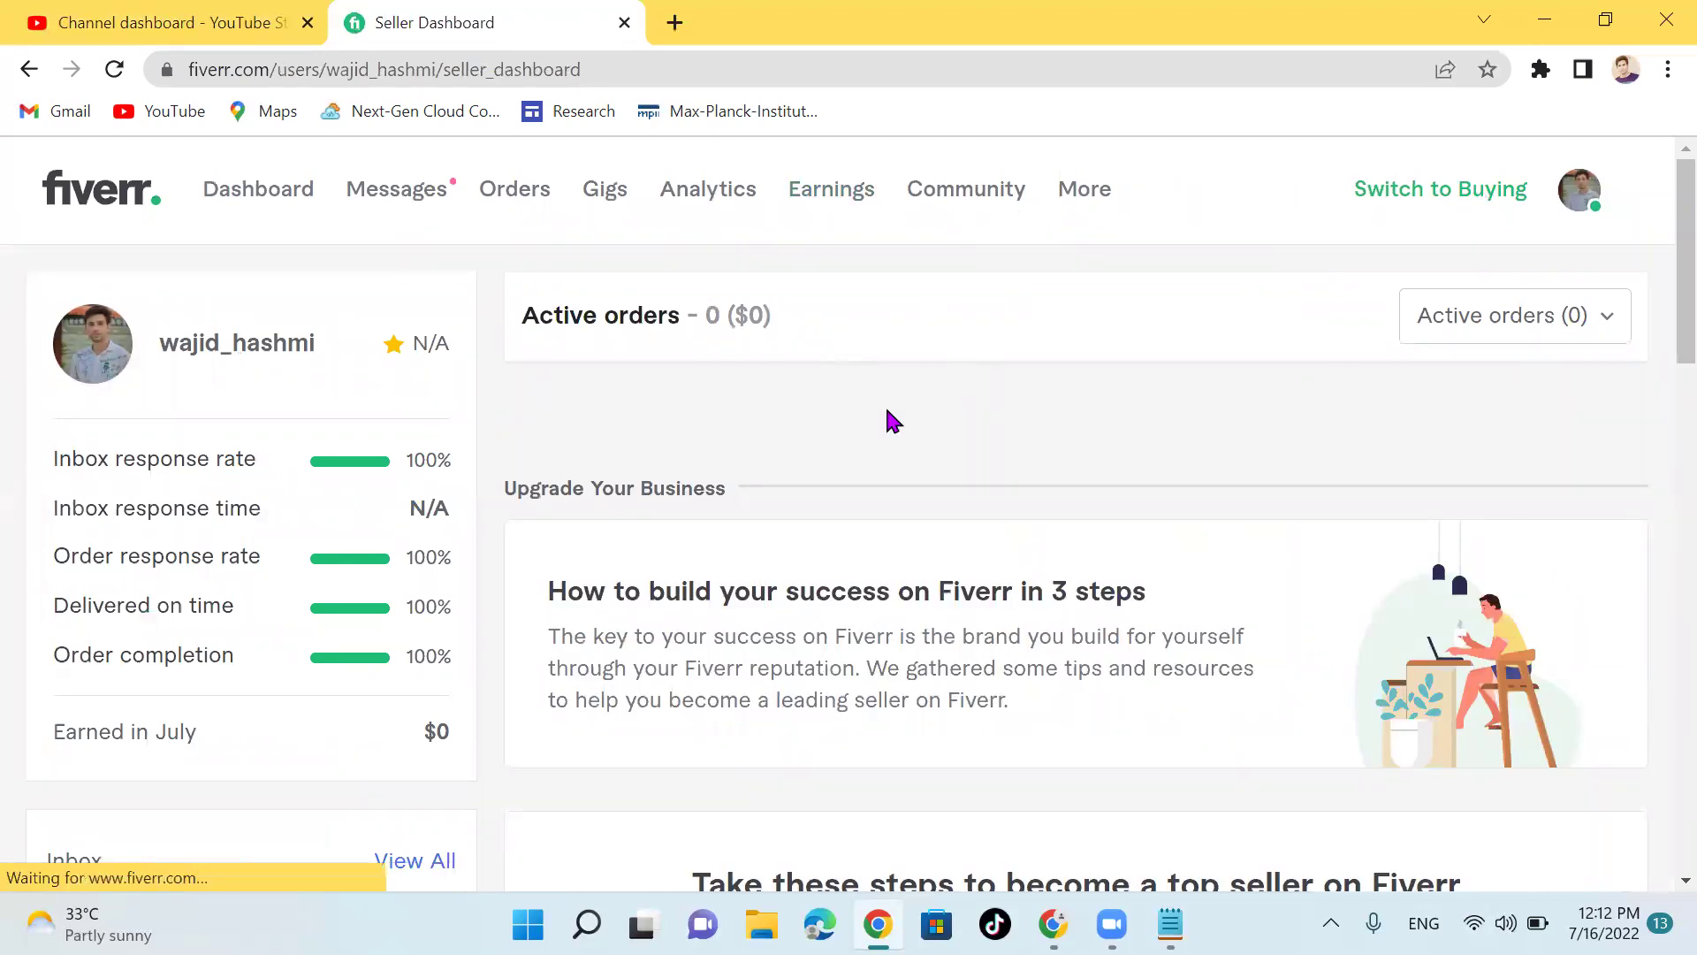
{"action": "scroll", "coordinate": [890, 417], "scroll_direction": "down", "scroll_amount": 3}
{"action": "scroll", "coordinate": [889, 418], "scroll_direction": "up", "scroll_amount": 1}
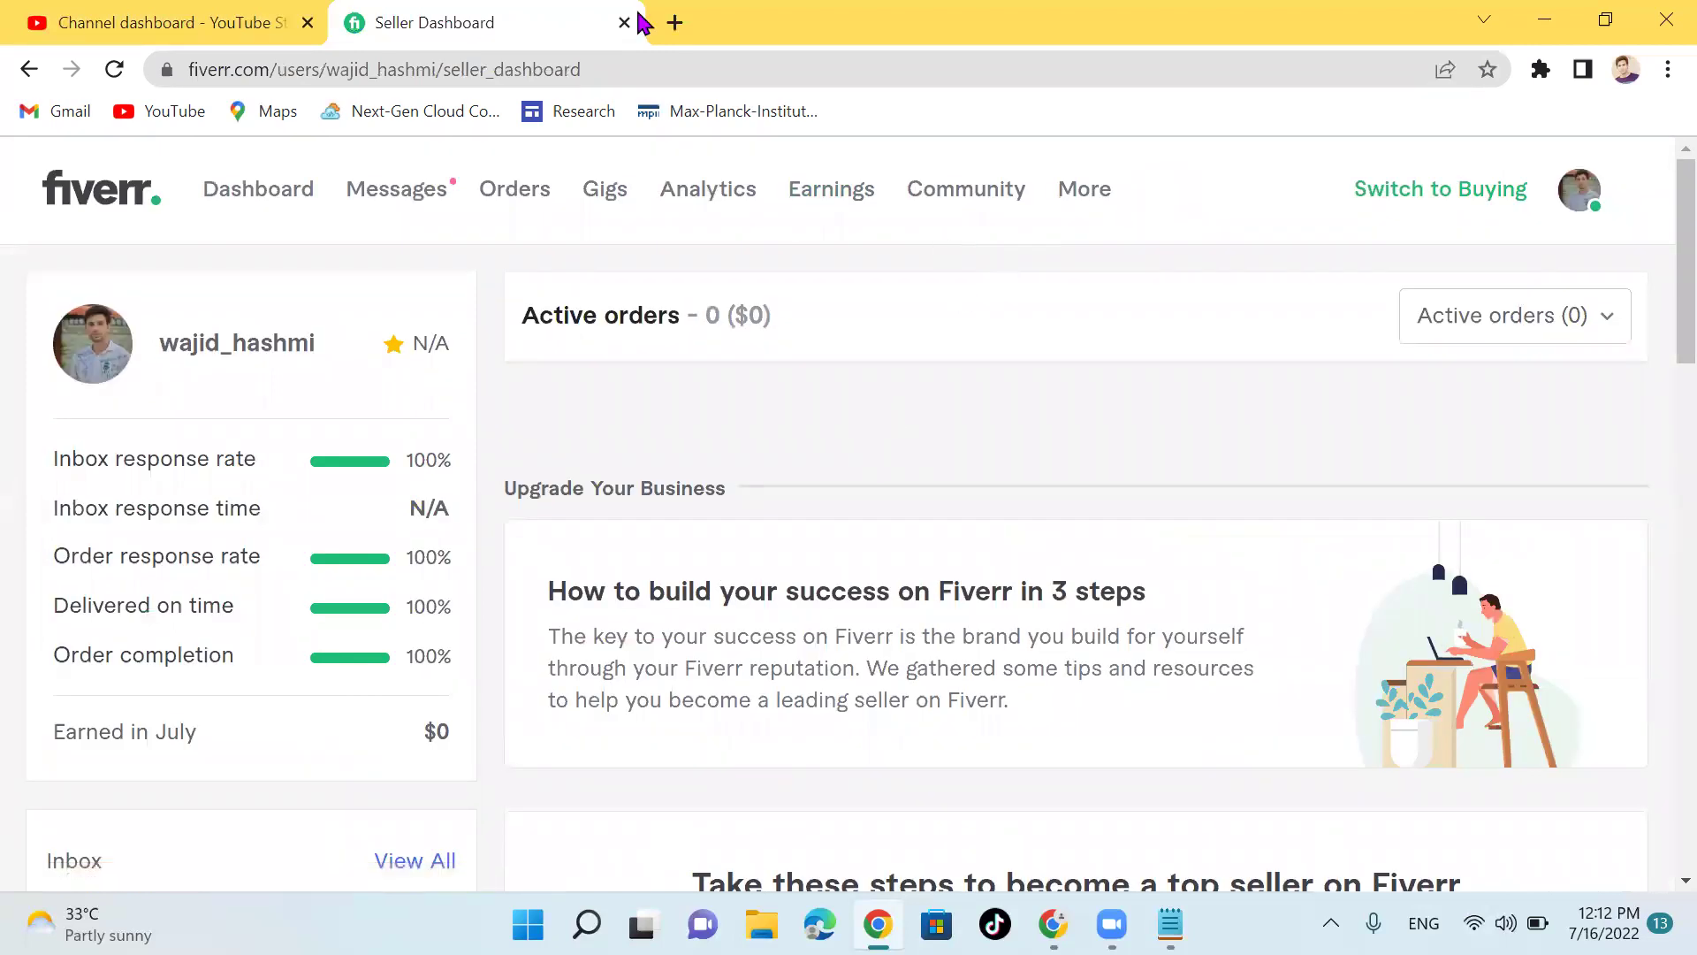
{"action": "left_click", "coordinate": [676, 27]}
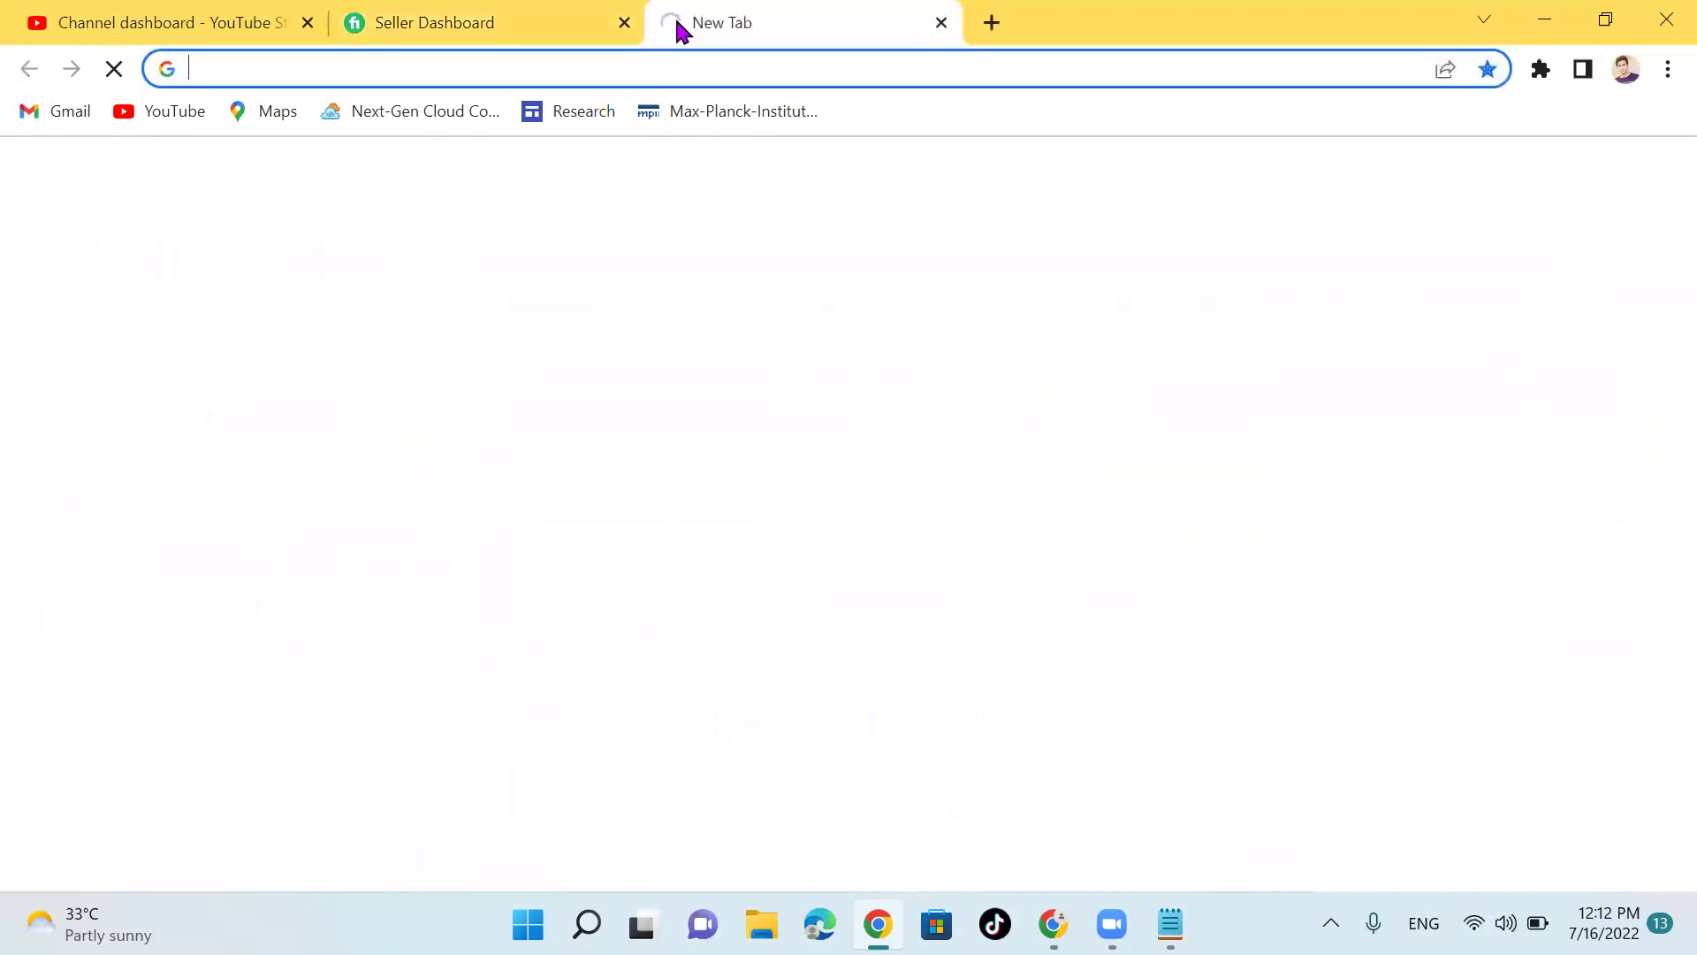
{"action": "left_click", "coordinate": [464, 12]}
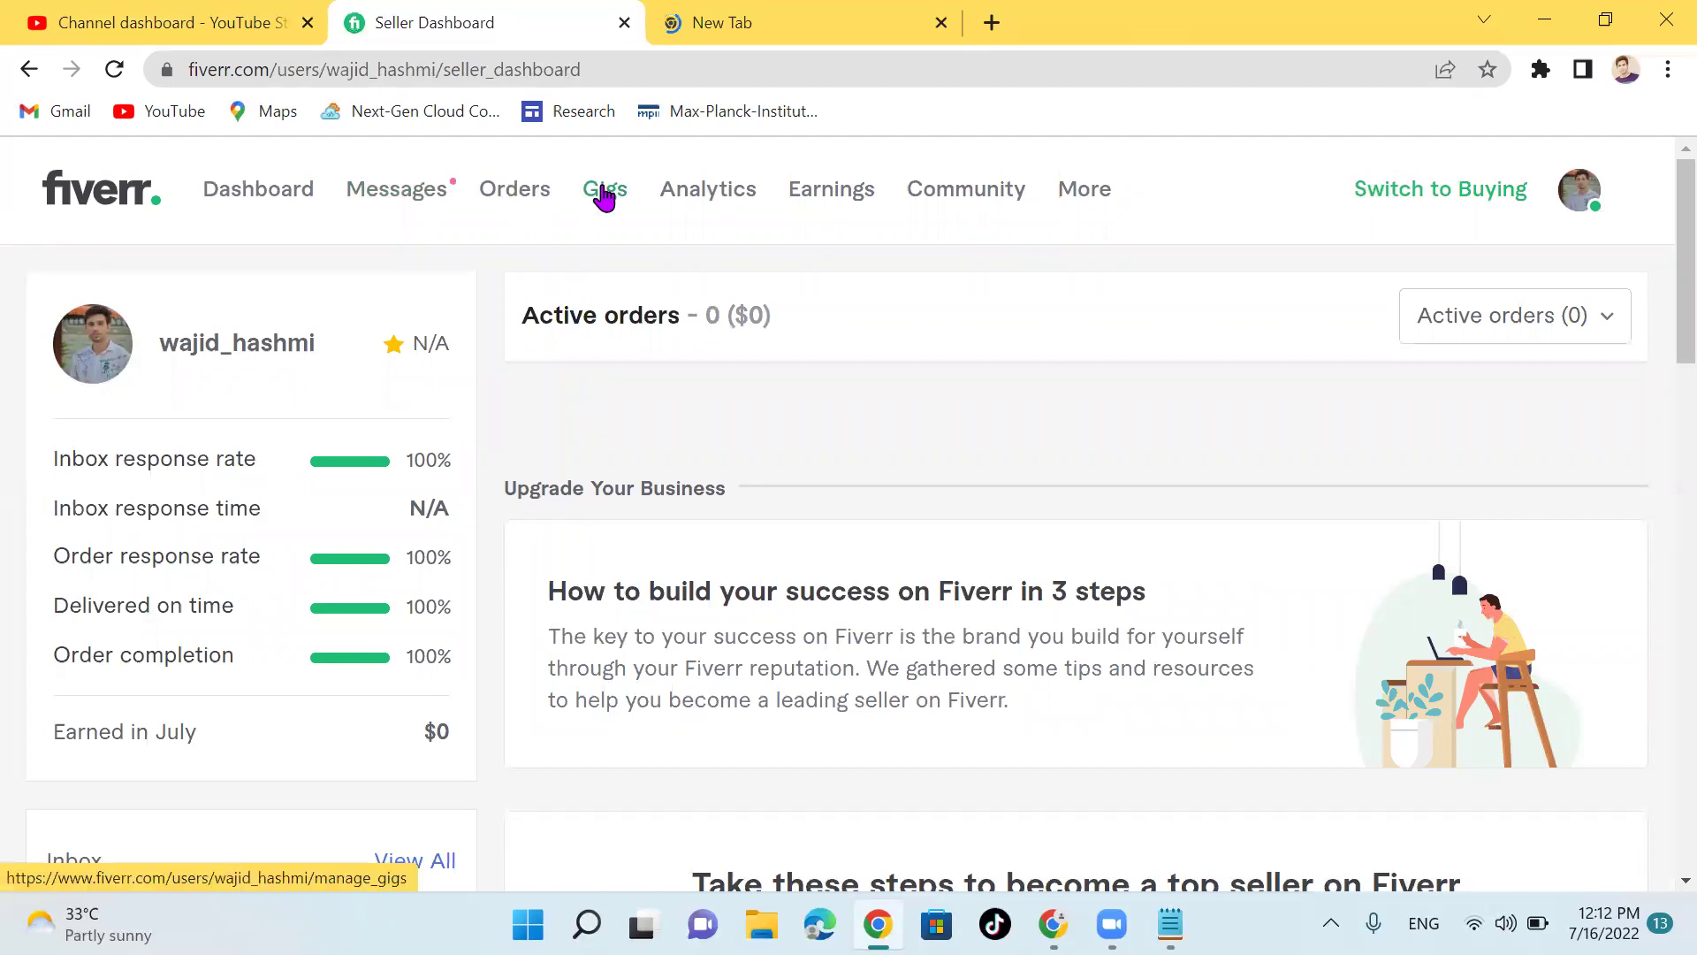
{"action": "left_click", "coordinate": [603, 194]}
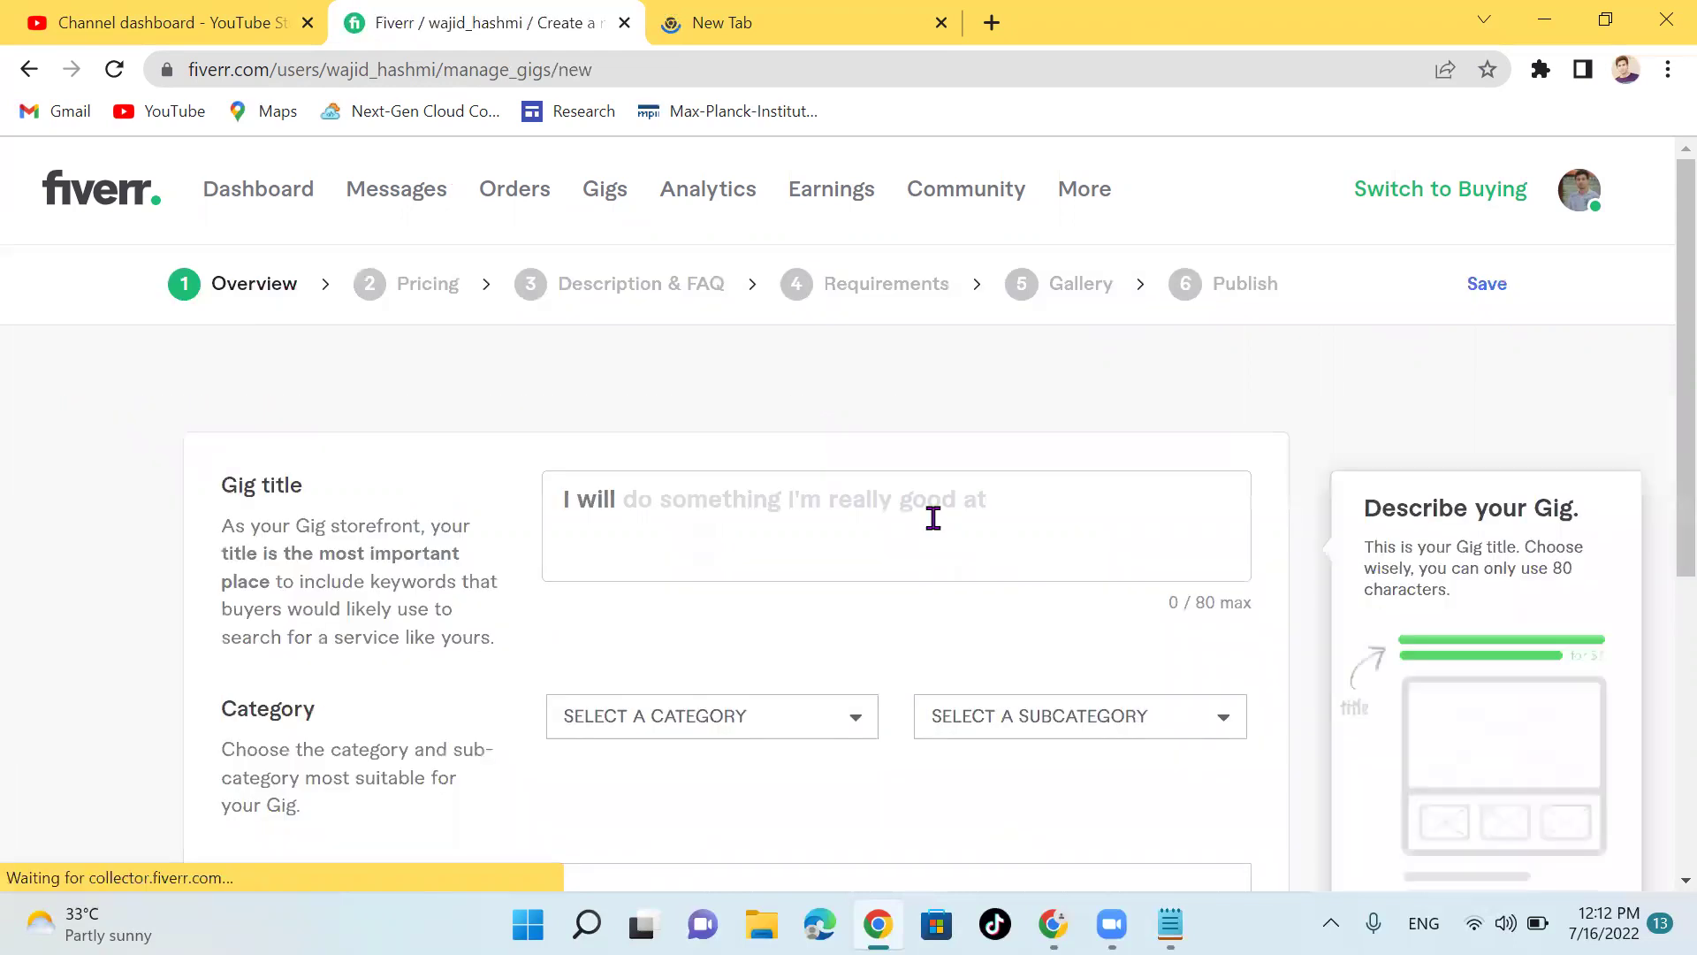
{"action": "scroll", "coordinate": [1089, 541], "scroll_direction": "down", "scroll_amount": 5}
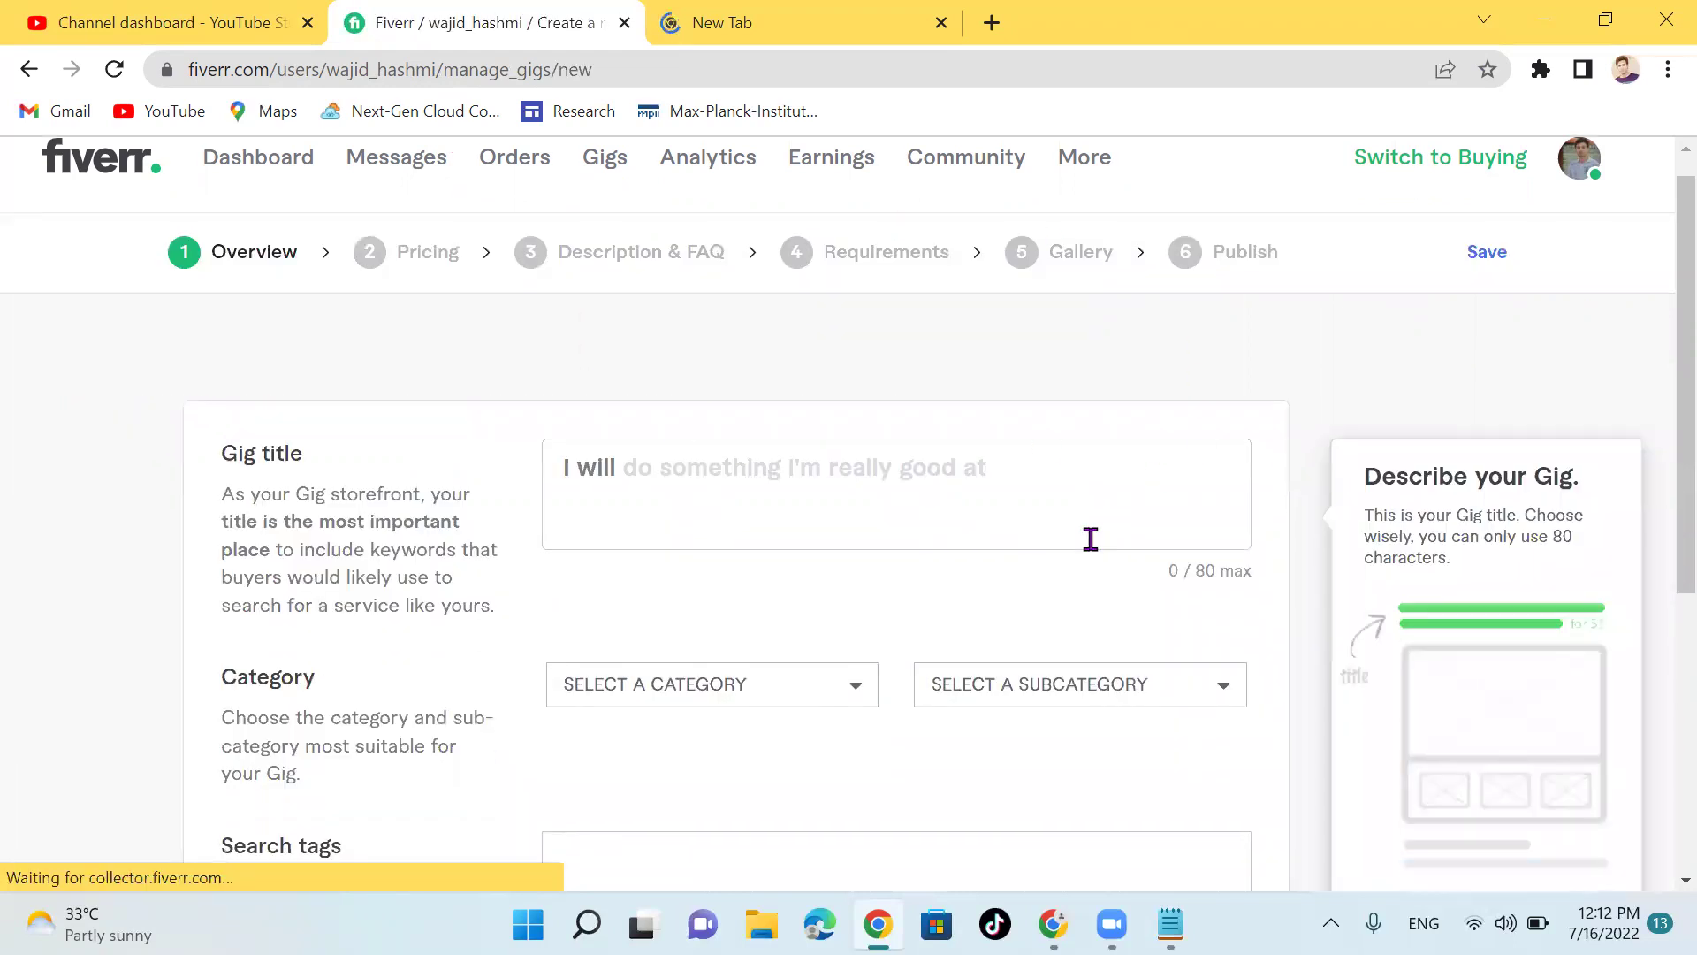
{"action": "scroll", "coordinate": [1089, 541], "scroll_direction": "up", "scroll_amount": 4}
{"action": "scroll", "coordinate": [1090, 543], "scroll_direction": "up", "scroll_amount": 1}
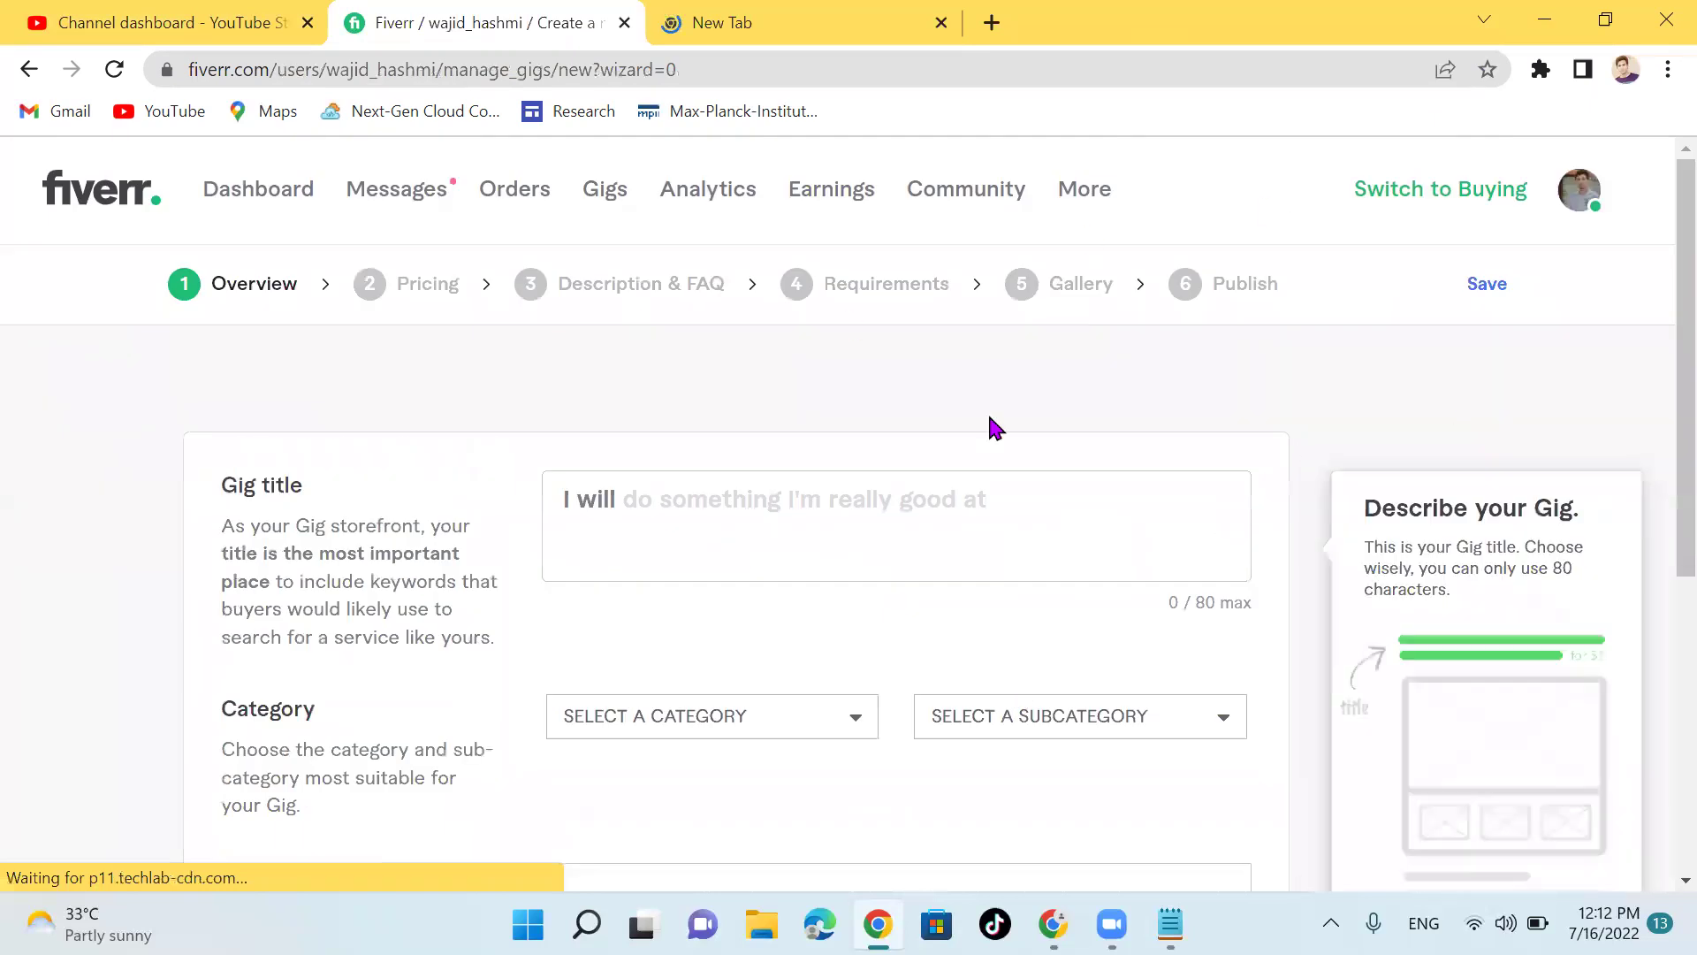
Step: Search Google for "fiverr" in the spare browser tab, keeping the gig form open
{"action": "left_click", "coordinate": [665, 13]}
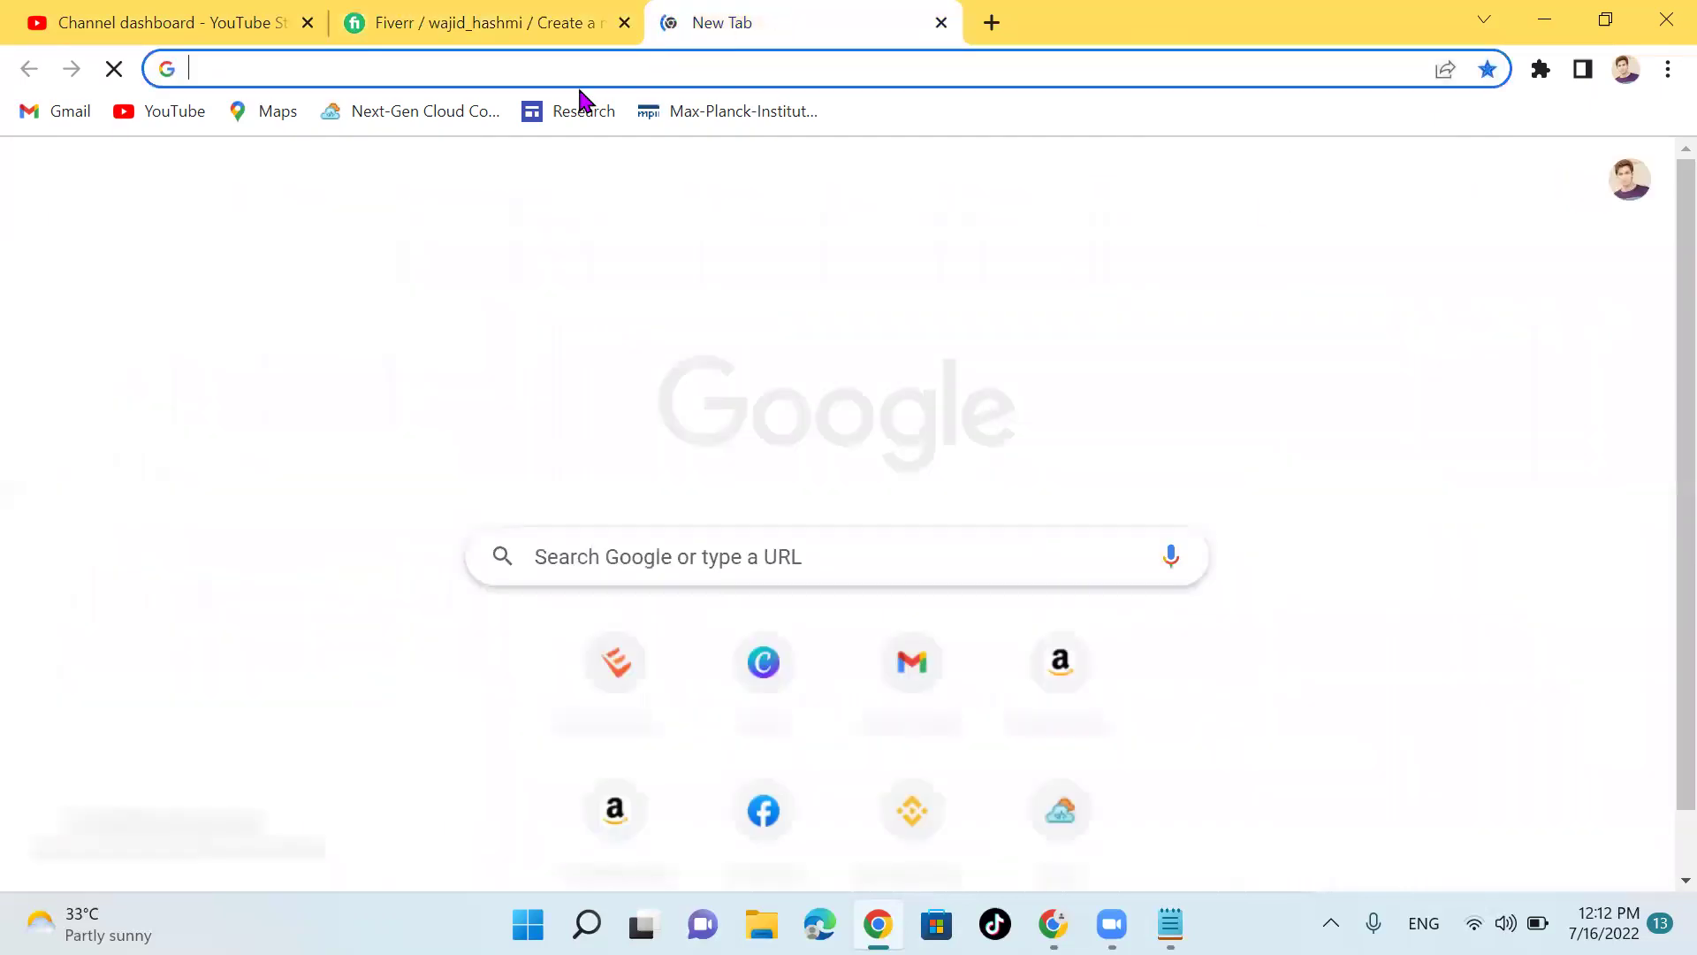
{"action": "left_click", "coordinate": [568, 74]}
{"action": "type", "text": "fi"}
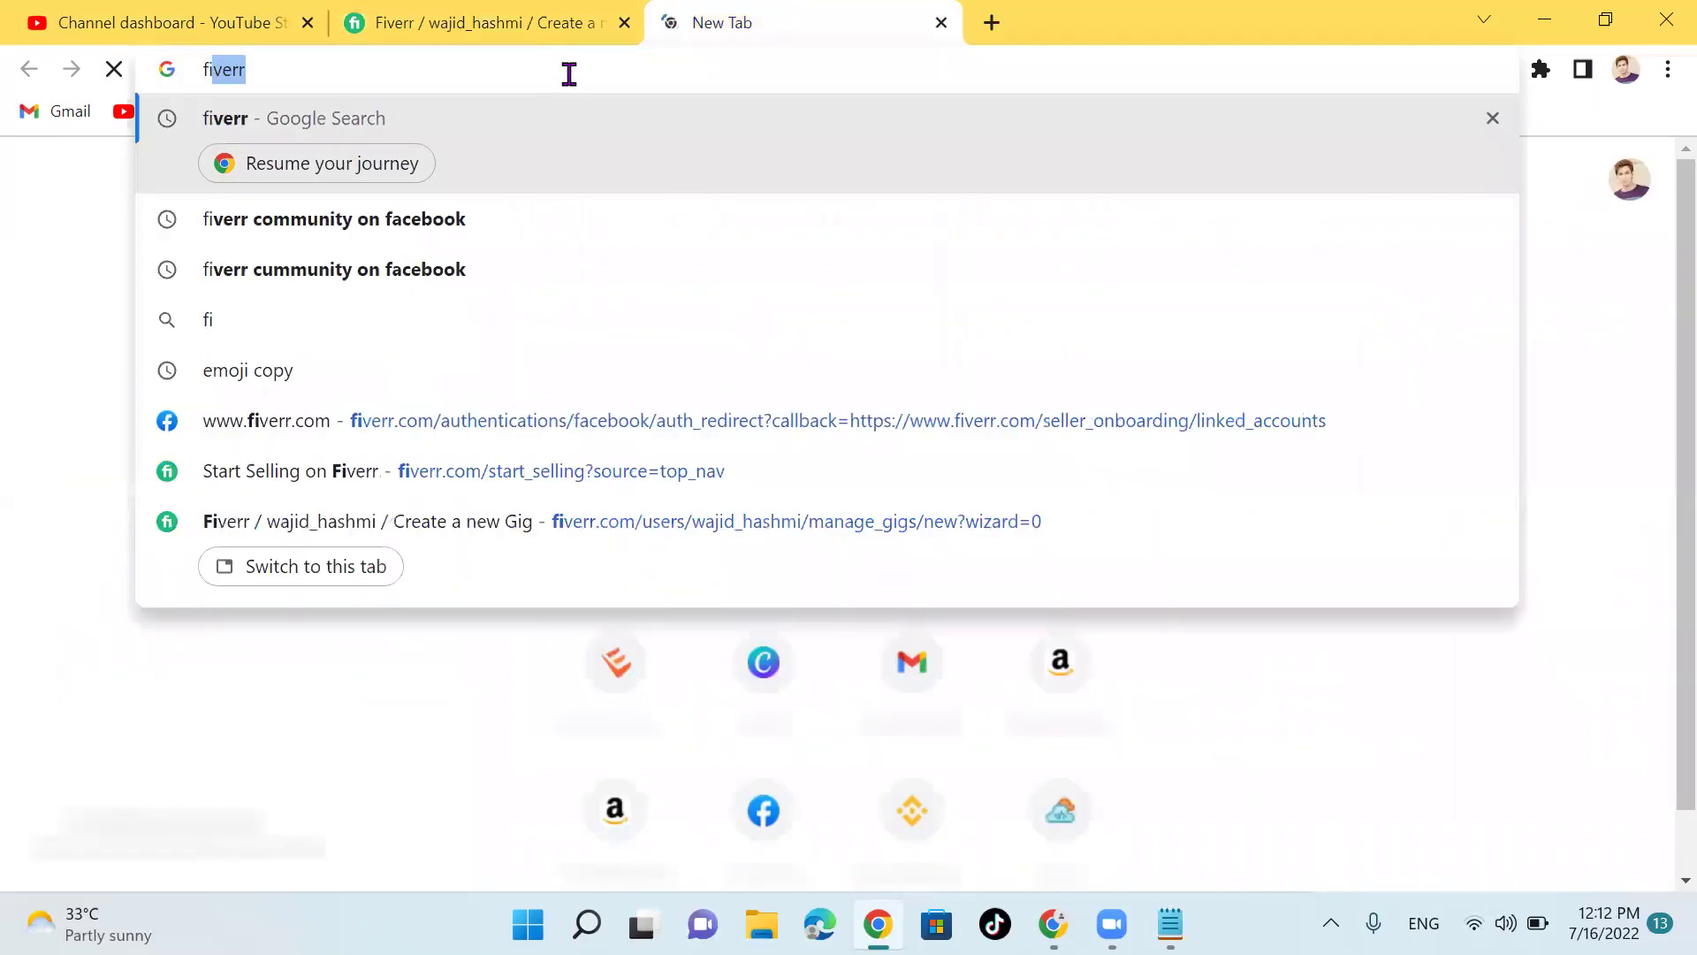
{"action": "key", "text": "Return"}
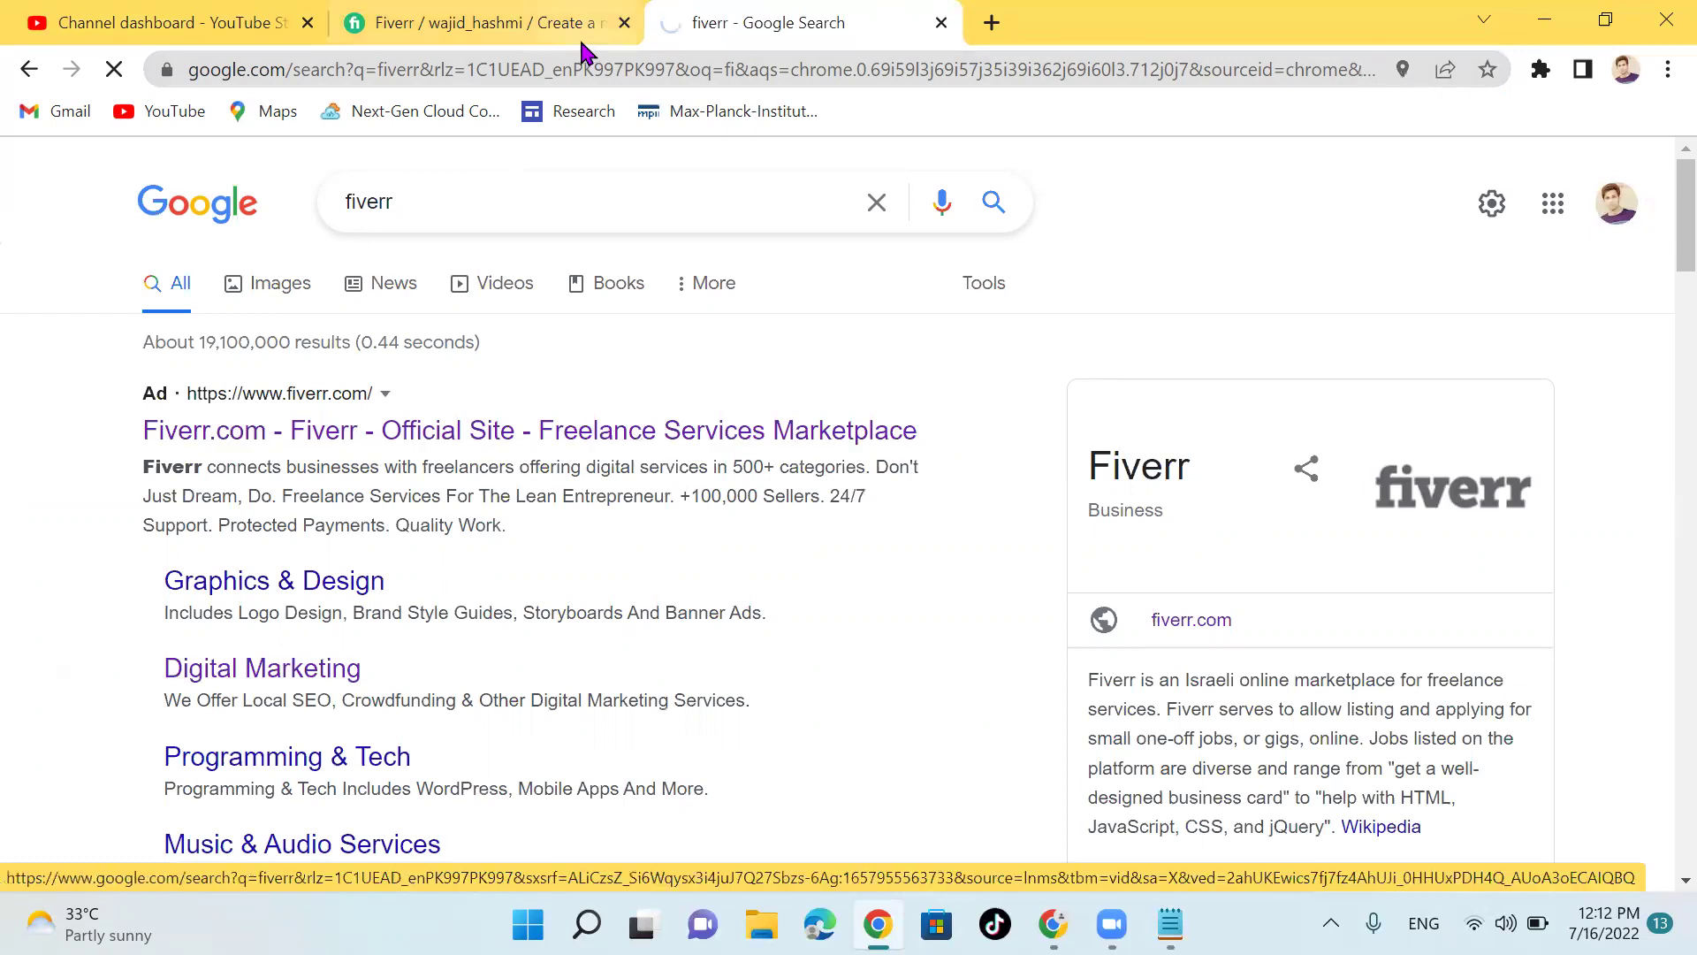
{"action": "left_click", "coordinate": [538, 19]}
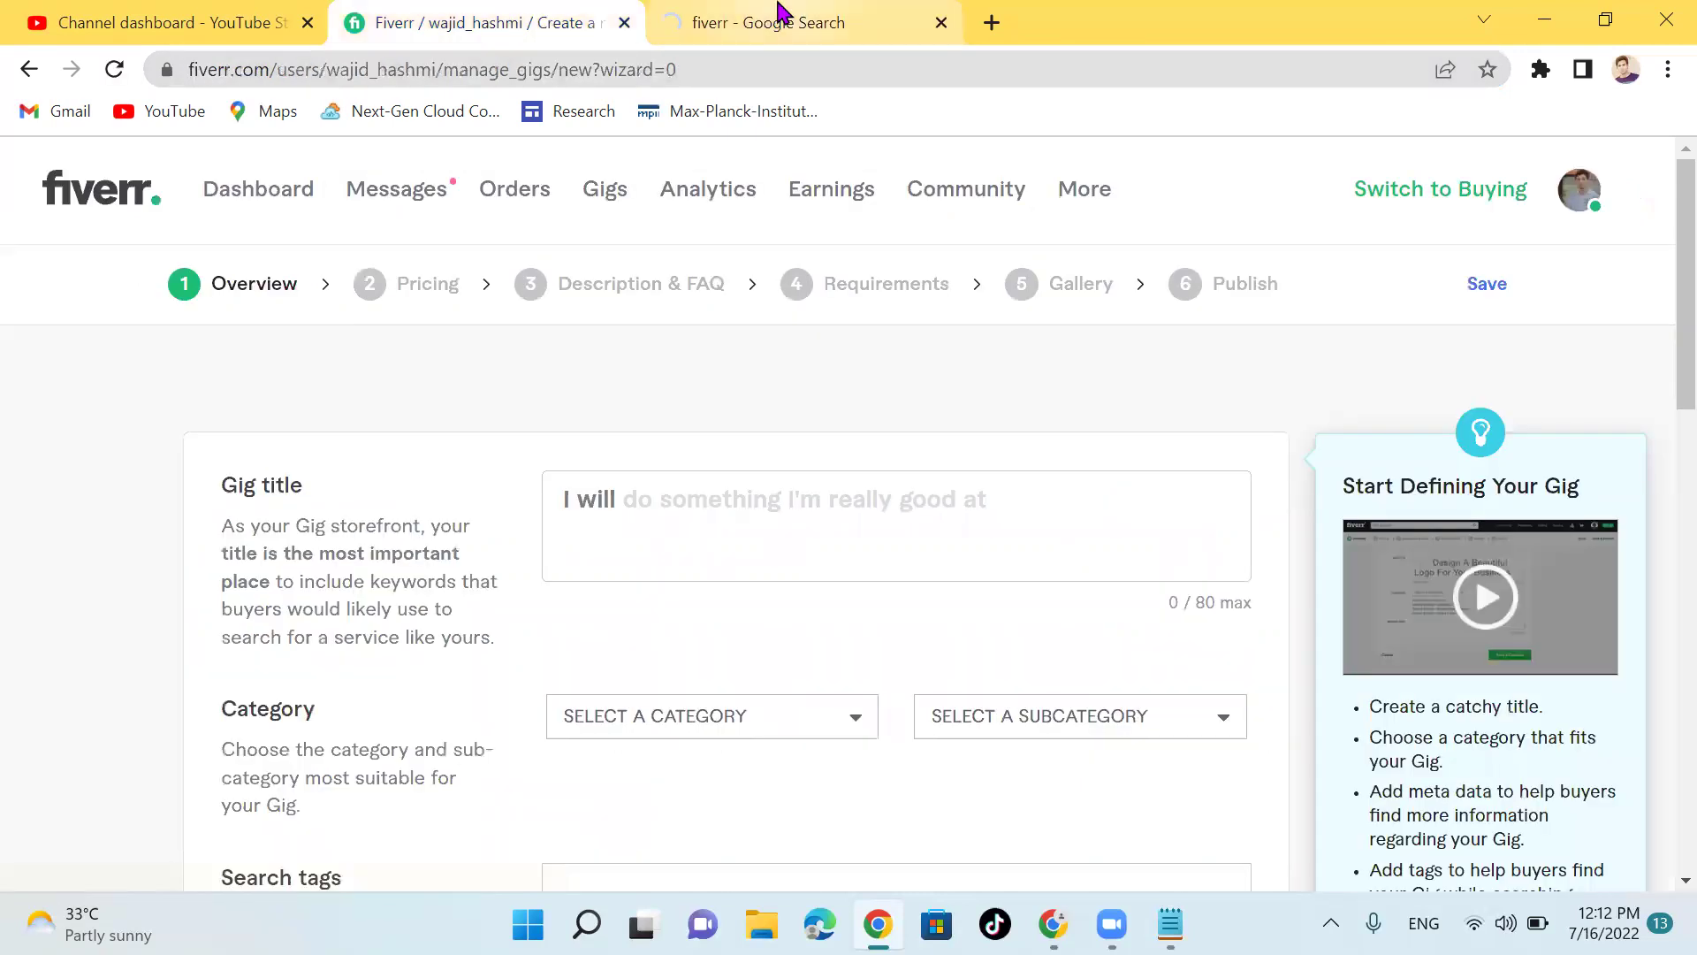
{"action": "left_click", "coordinate": [778, 18]}
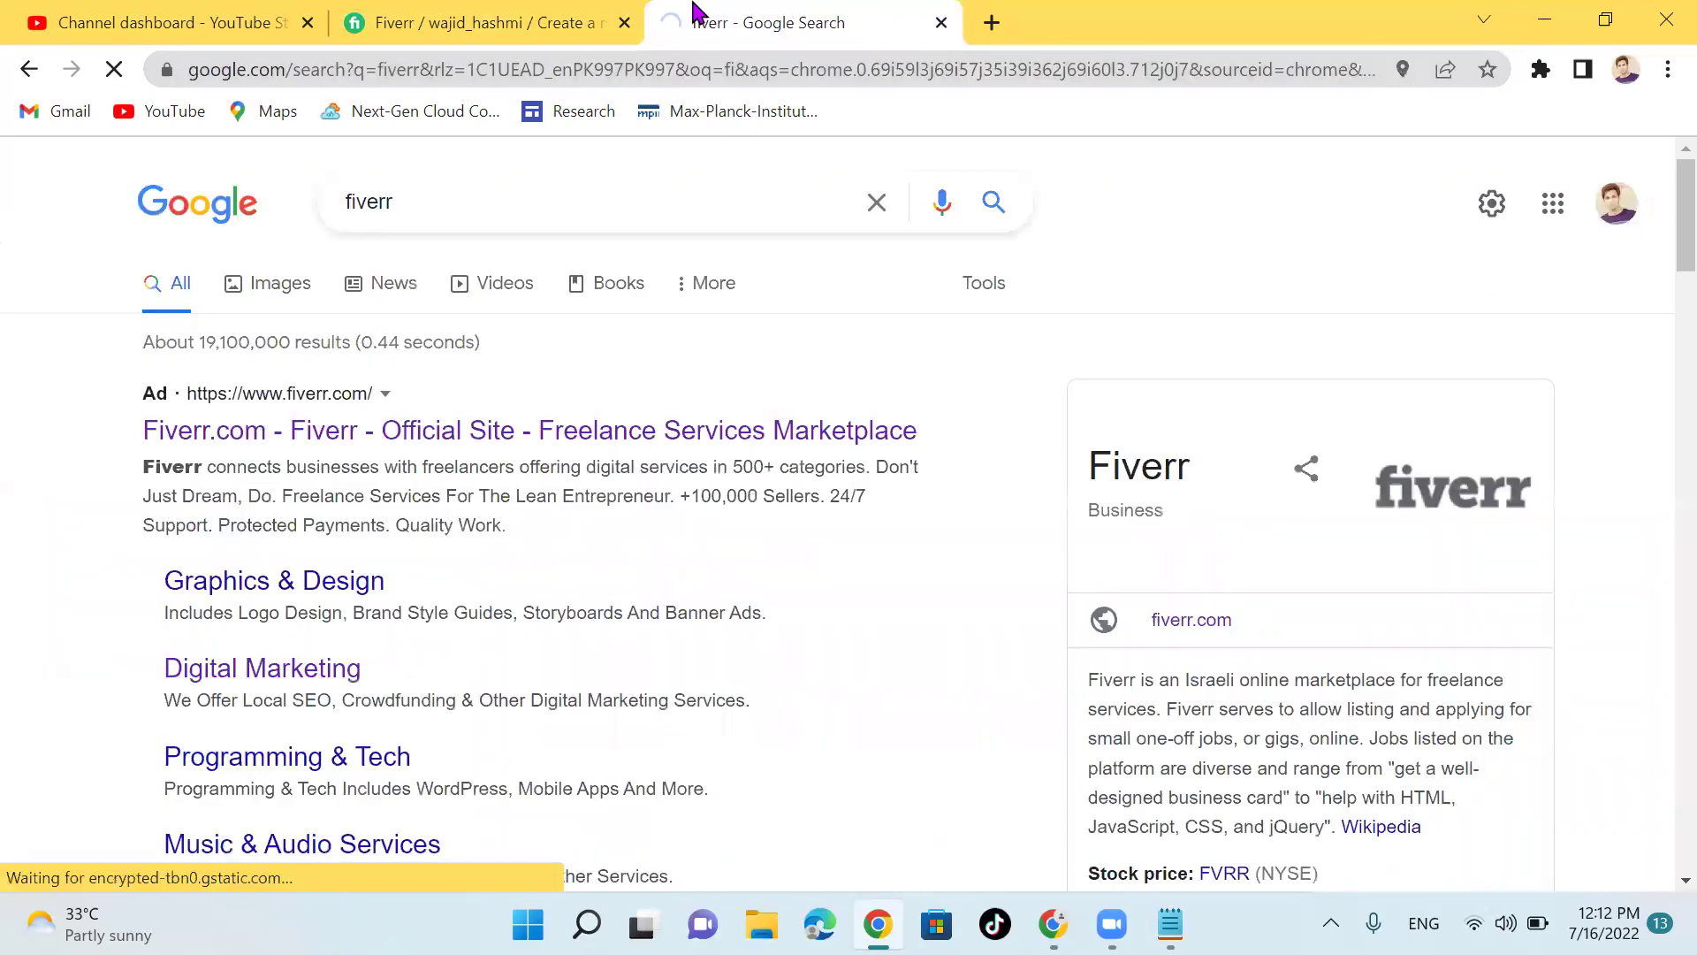
Step: Review the title, category and search tags fields on the new gig's Overview form
{"action": "right_click", "coordinate": [478, 13]}
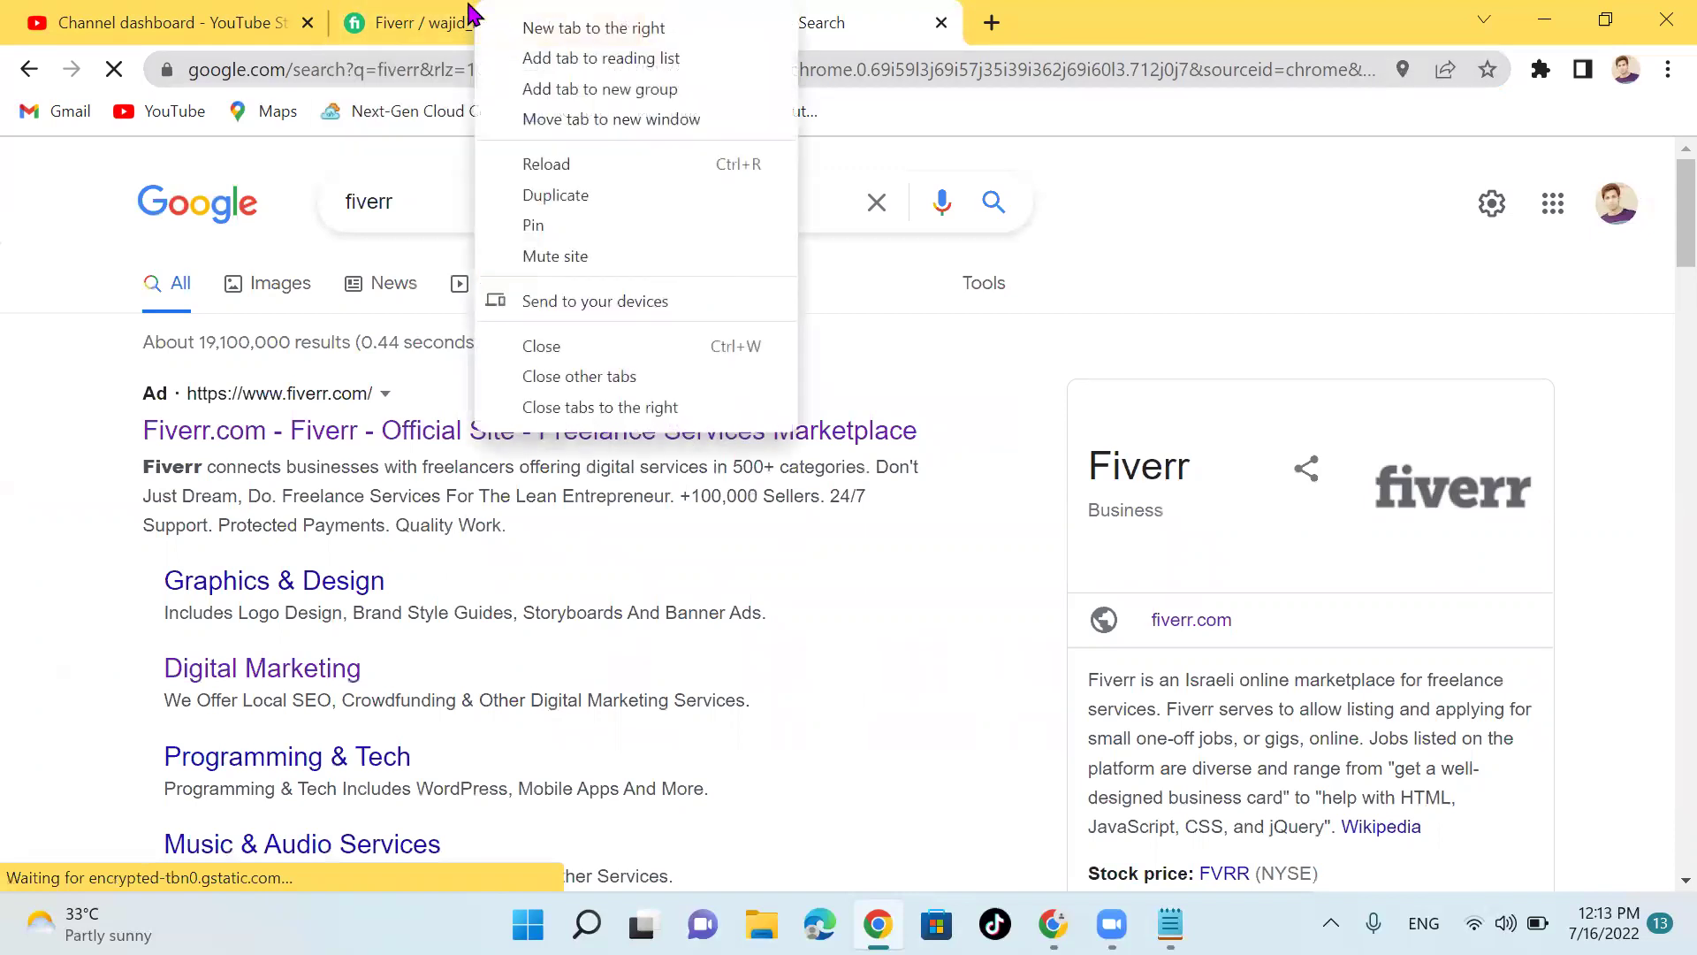
{"action": "left_click", "coordinate": [456, 15]}
{"action": "left_click", "coordinate": [637, 507]}
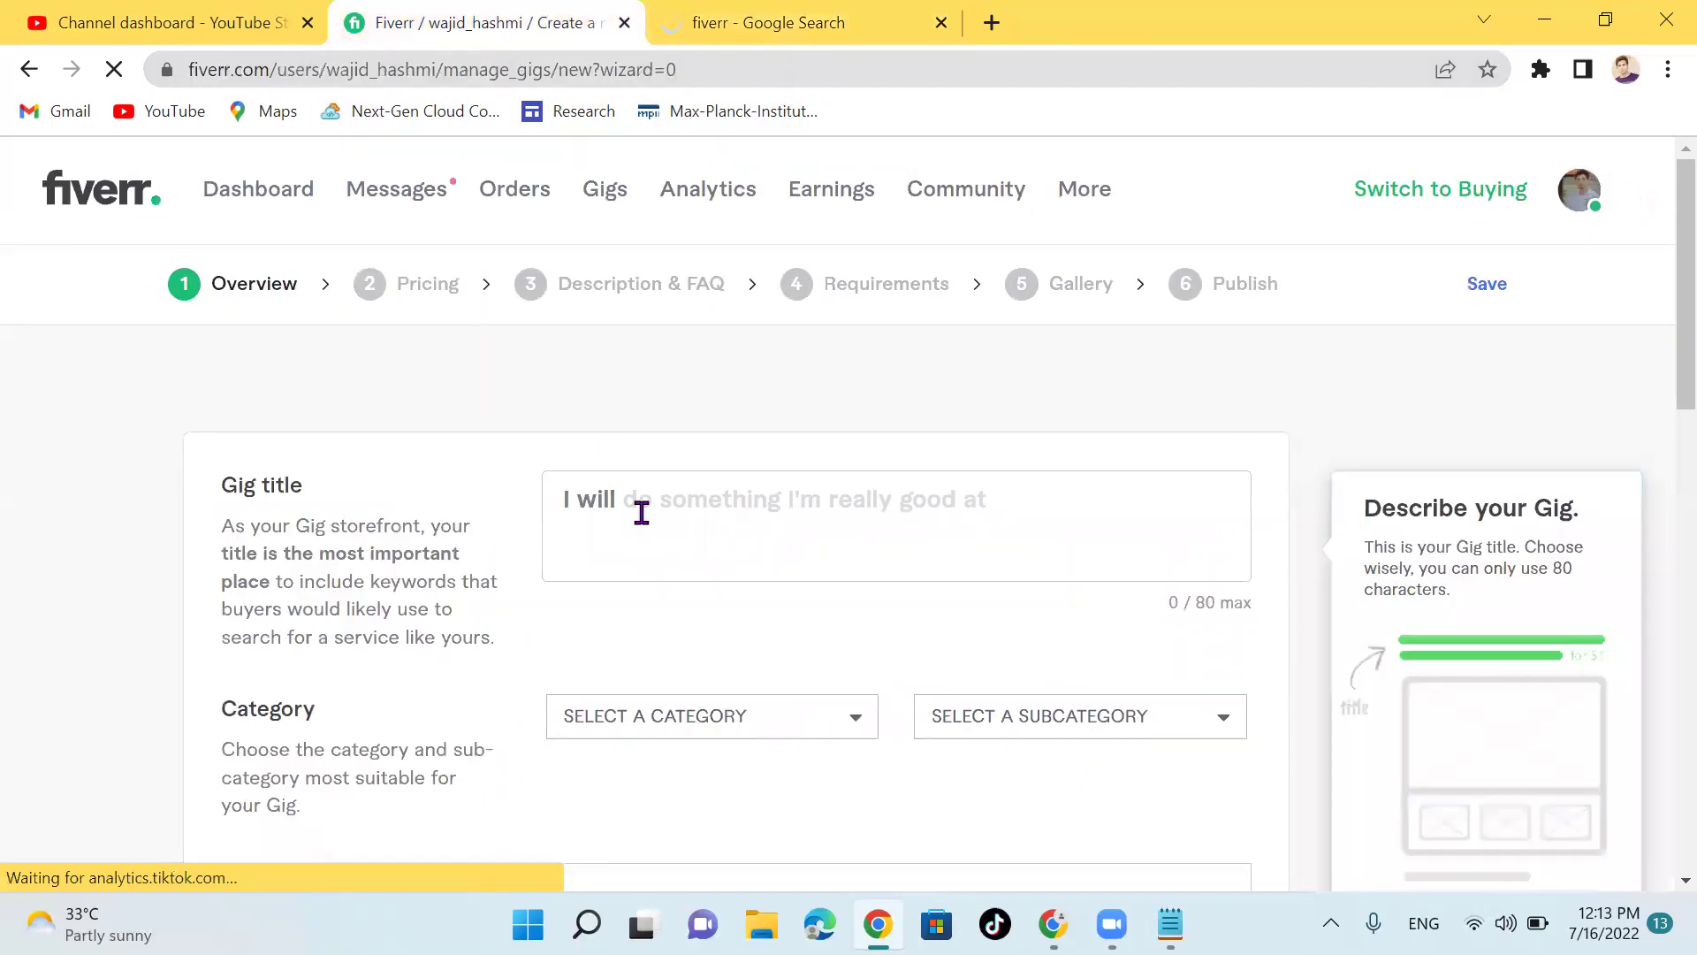
{"action": "scroll", "coordinate": [814, 567], "scroll_direction": "down", "scroll_amount": 3}
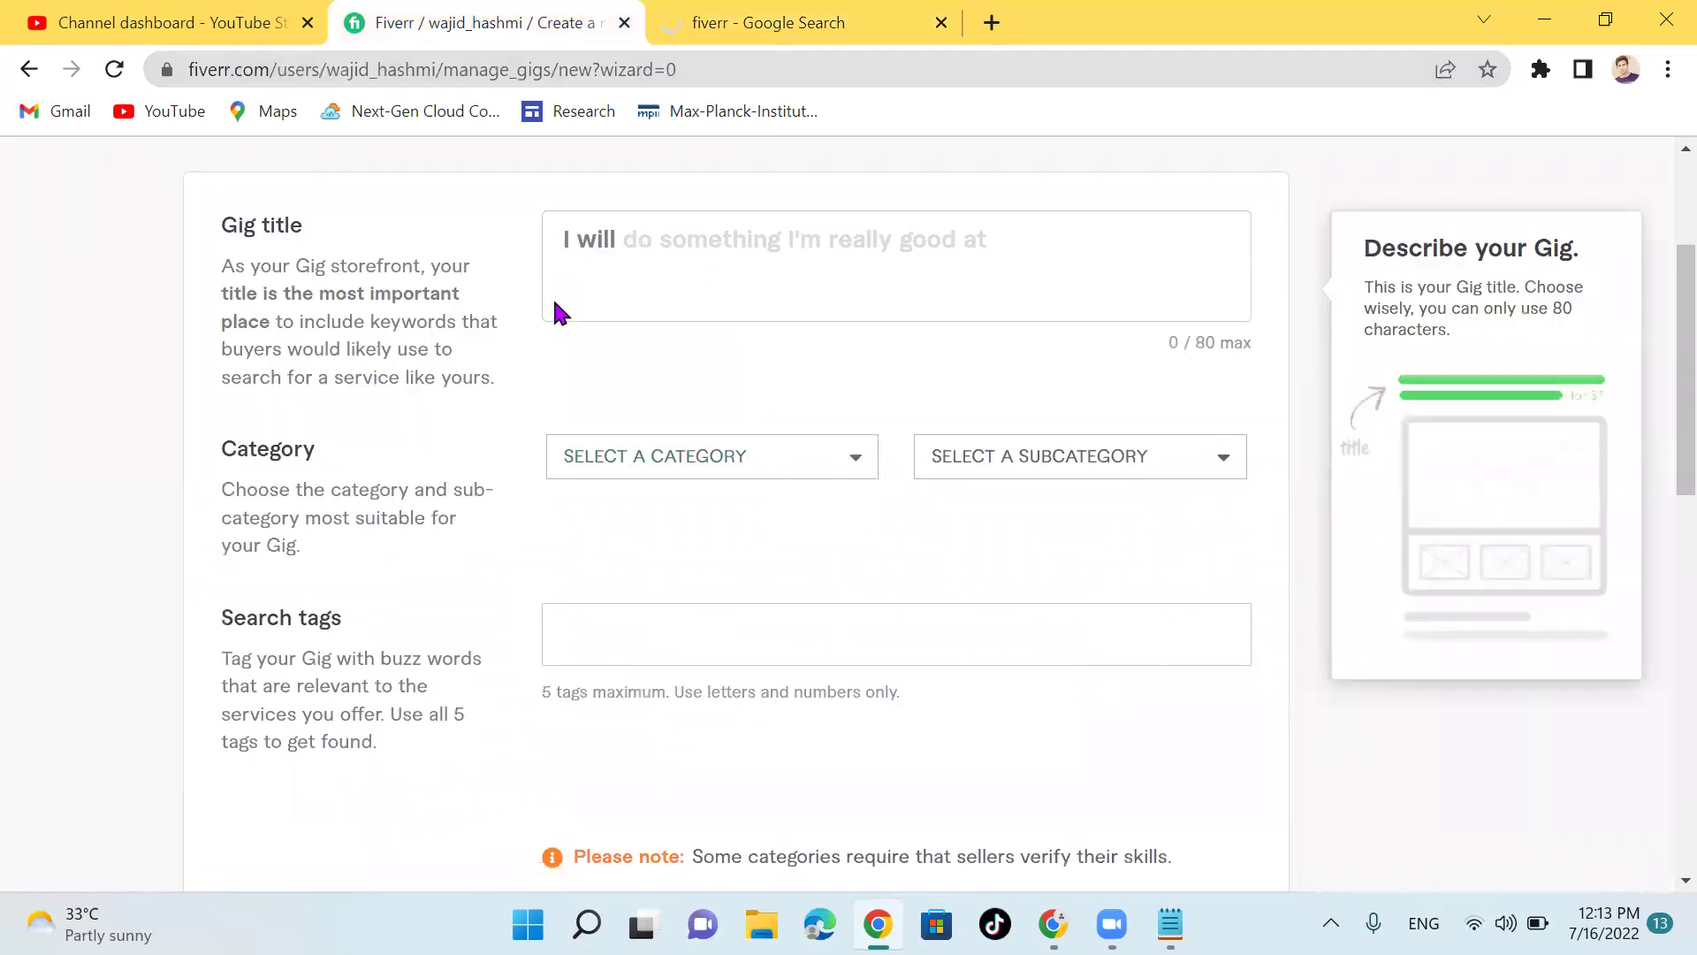
{"action": "scroll", "coordinate": [323, 666], "scroll_direction": "down", "scroll_amount": 4}
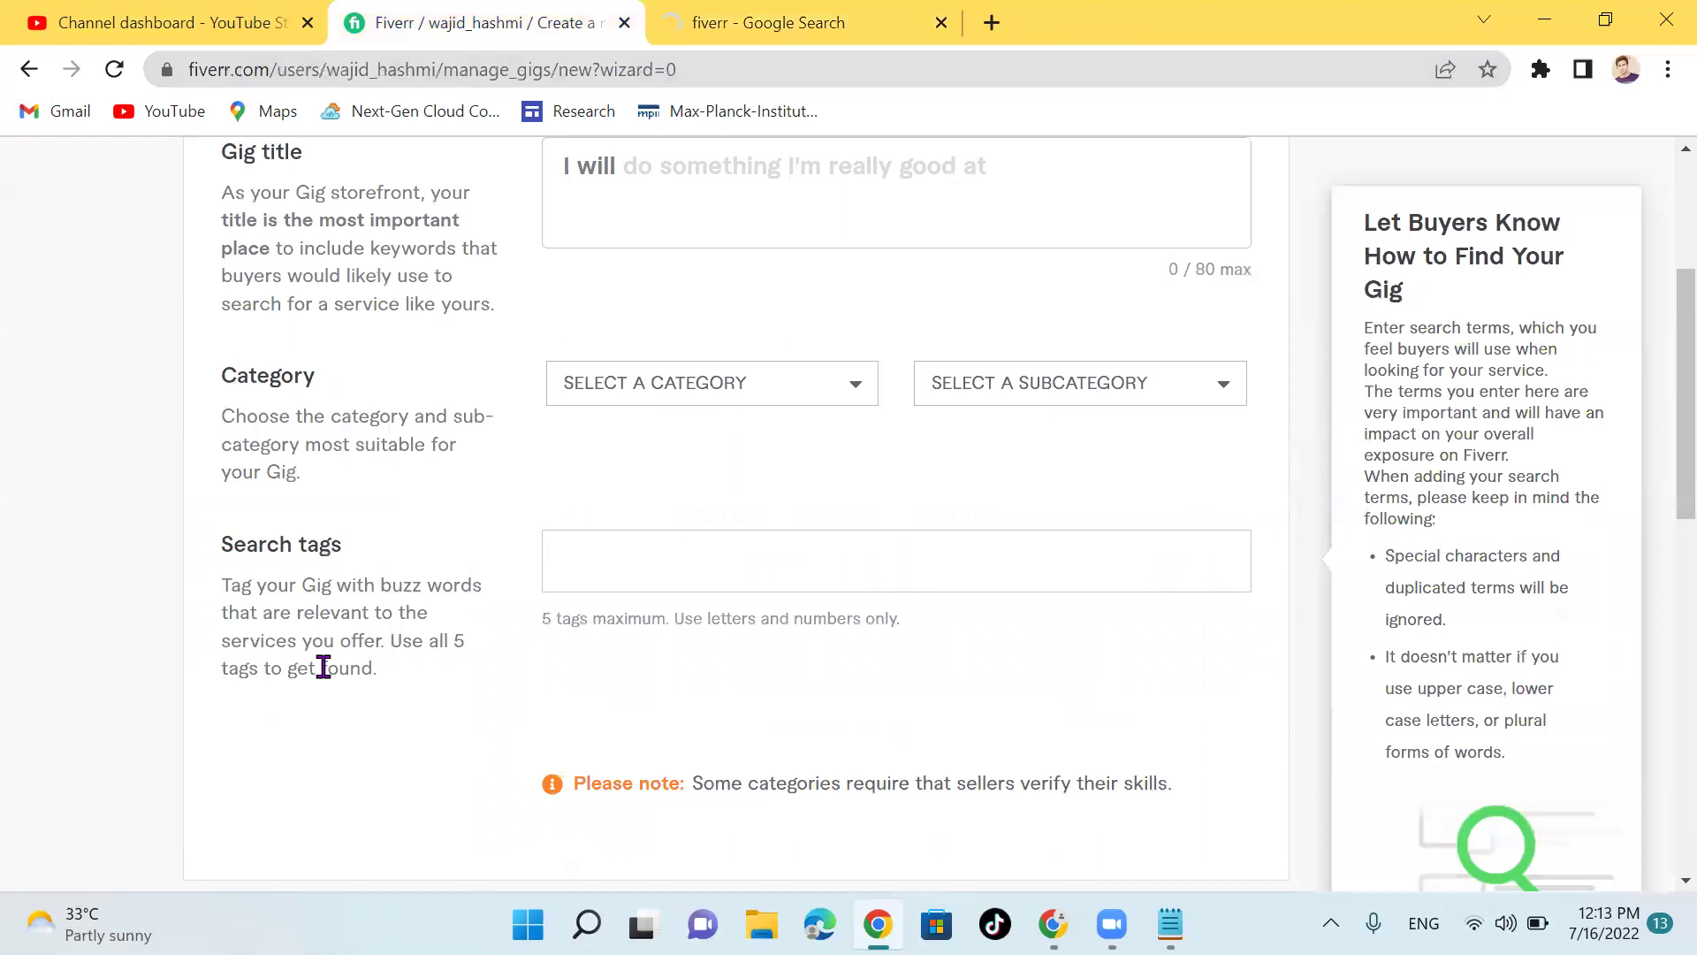
{"action": "scroll", "coordinate": [580, 447], "scroll_direction": "up", "scroll_amount": 6}
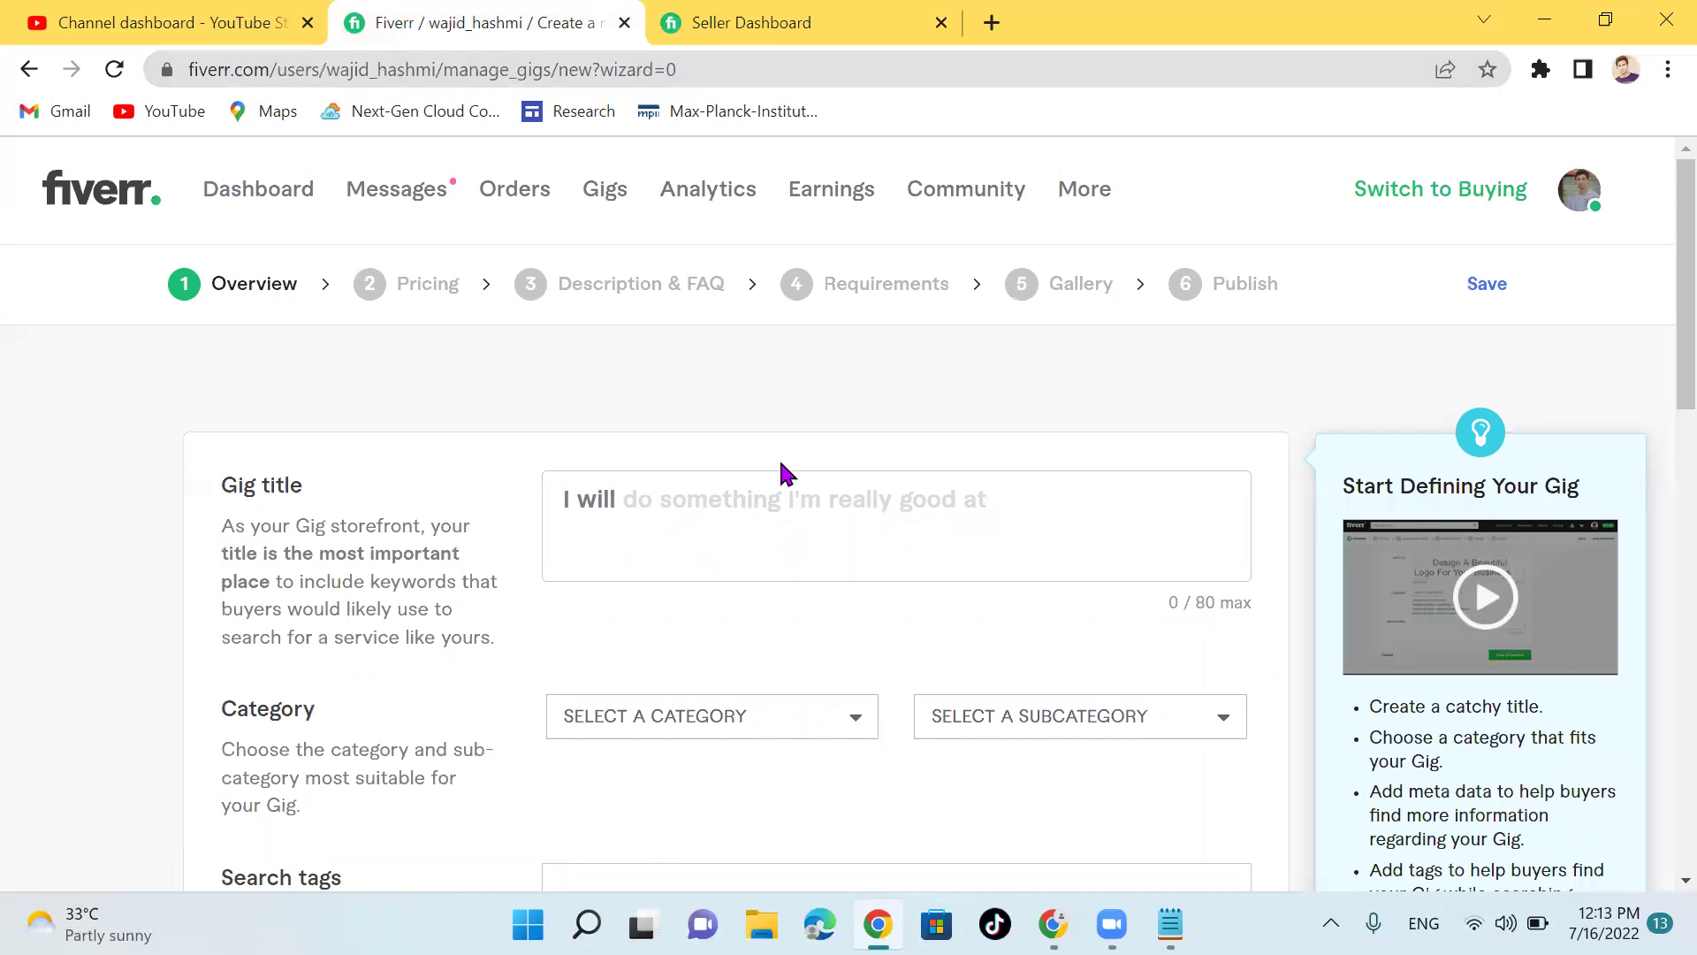
Step: Switch to buying mode from the seller dashboard in the second Fiverr tab
{"action": "left_click", "coordinate": [762, 14]}
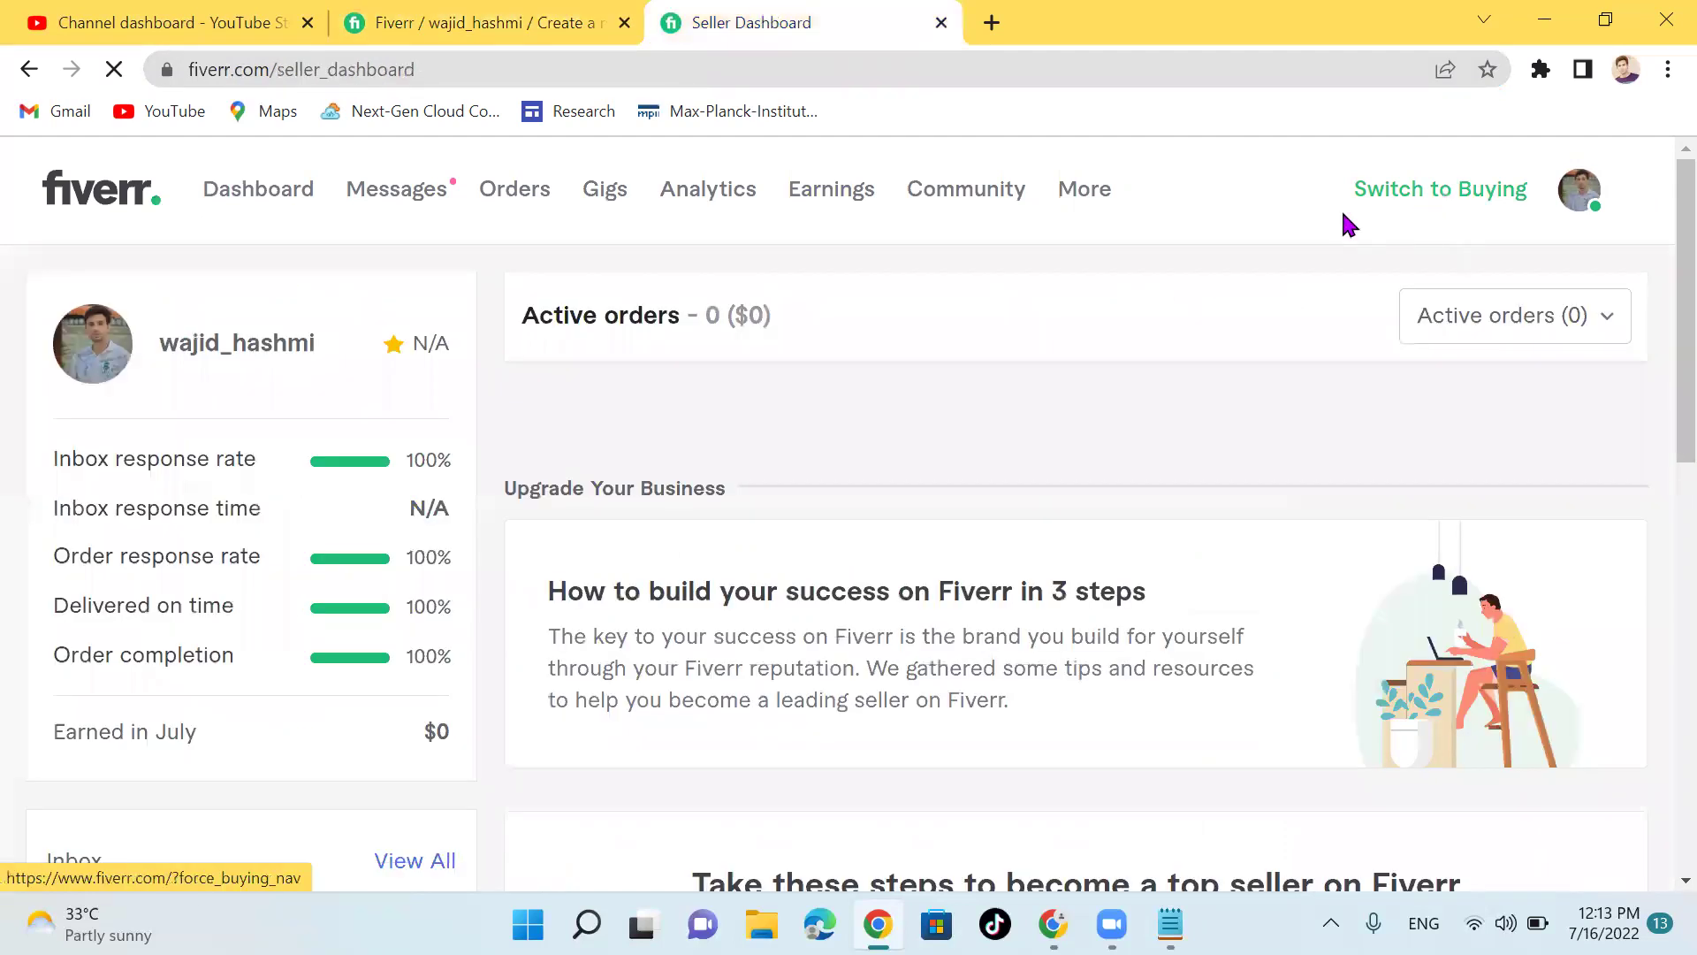
{"action": "left_click", "coordinate": [496, 17]}
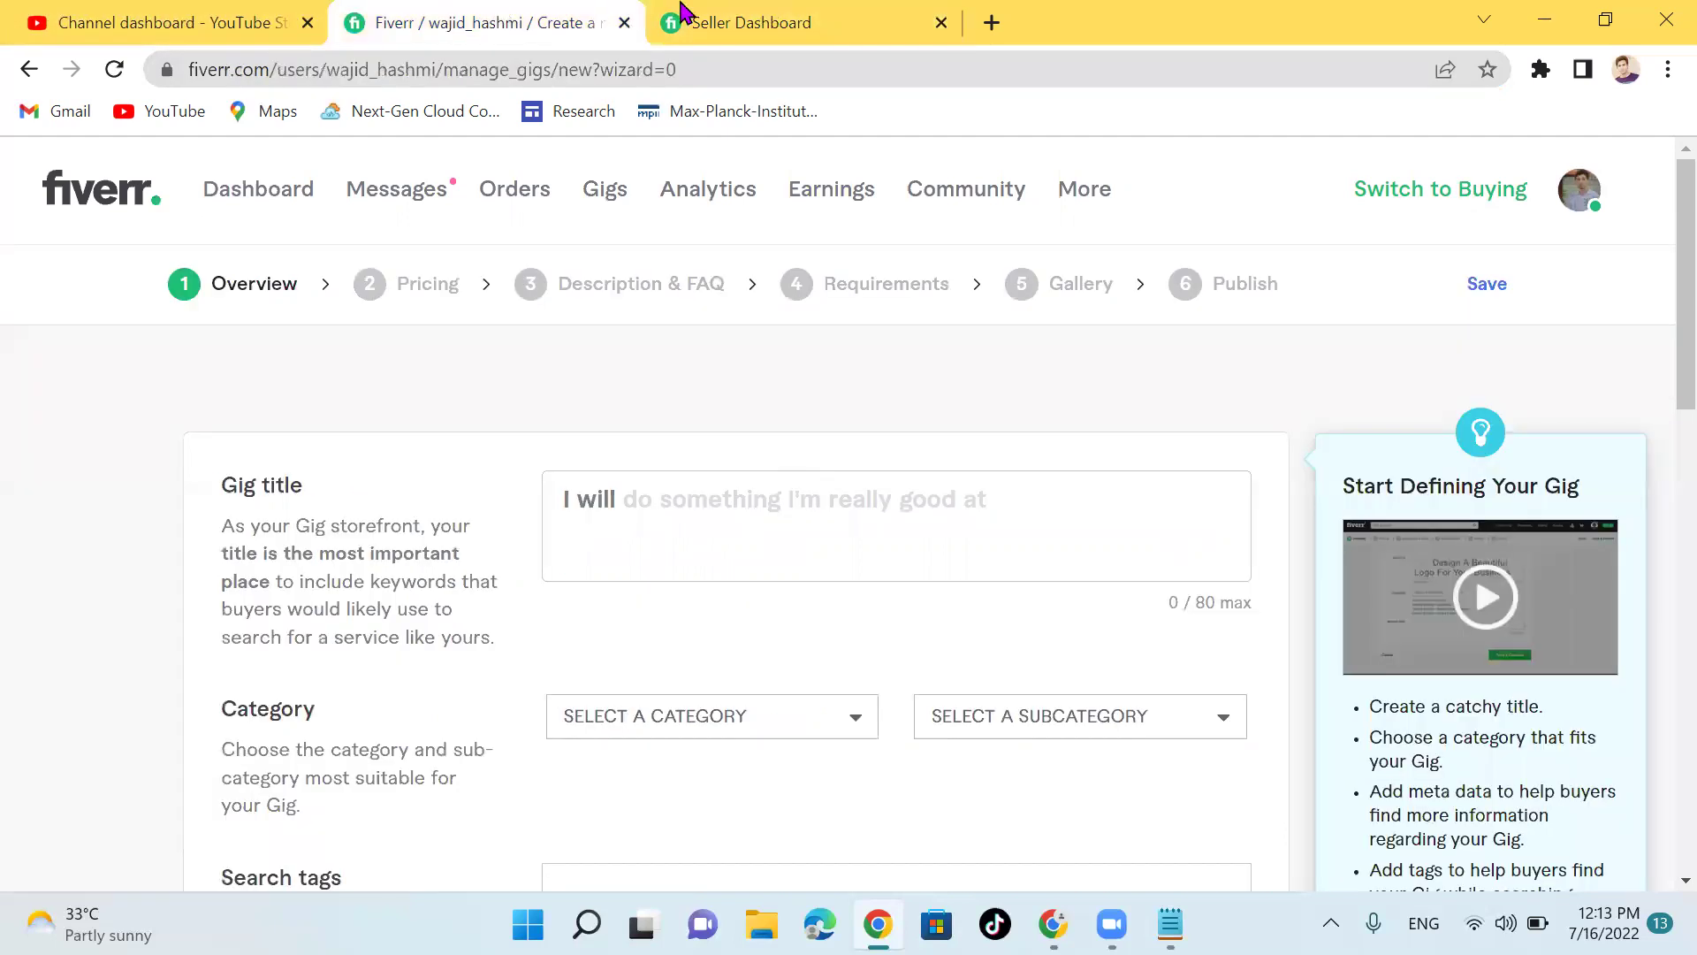
{"action": "left_click", "coordinate": [730, 13]}
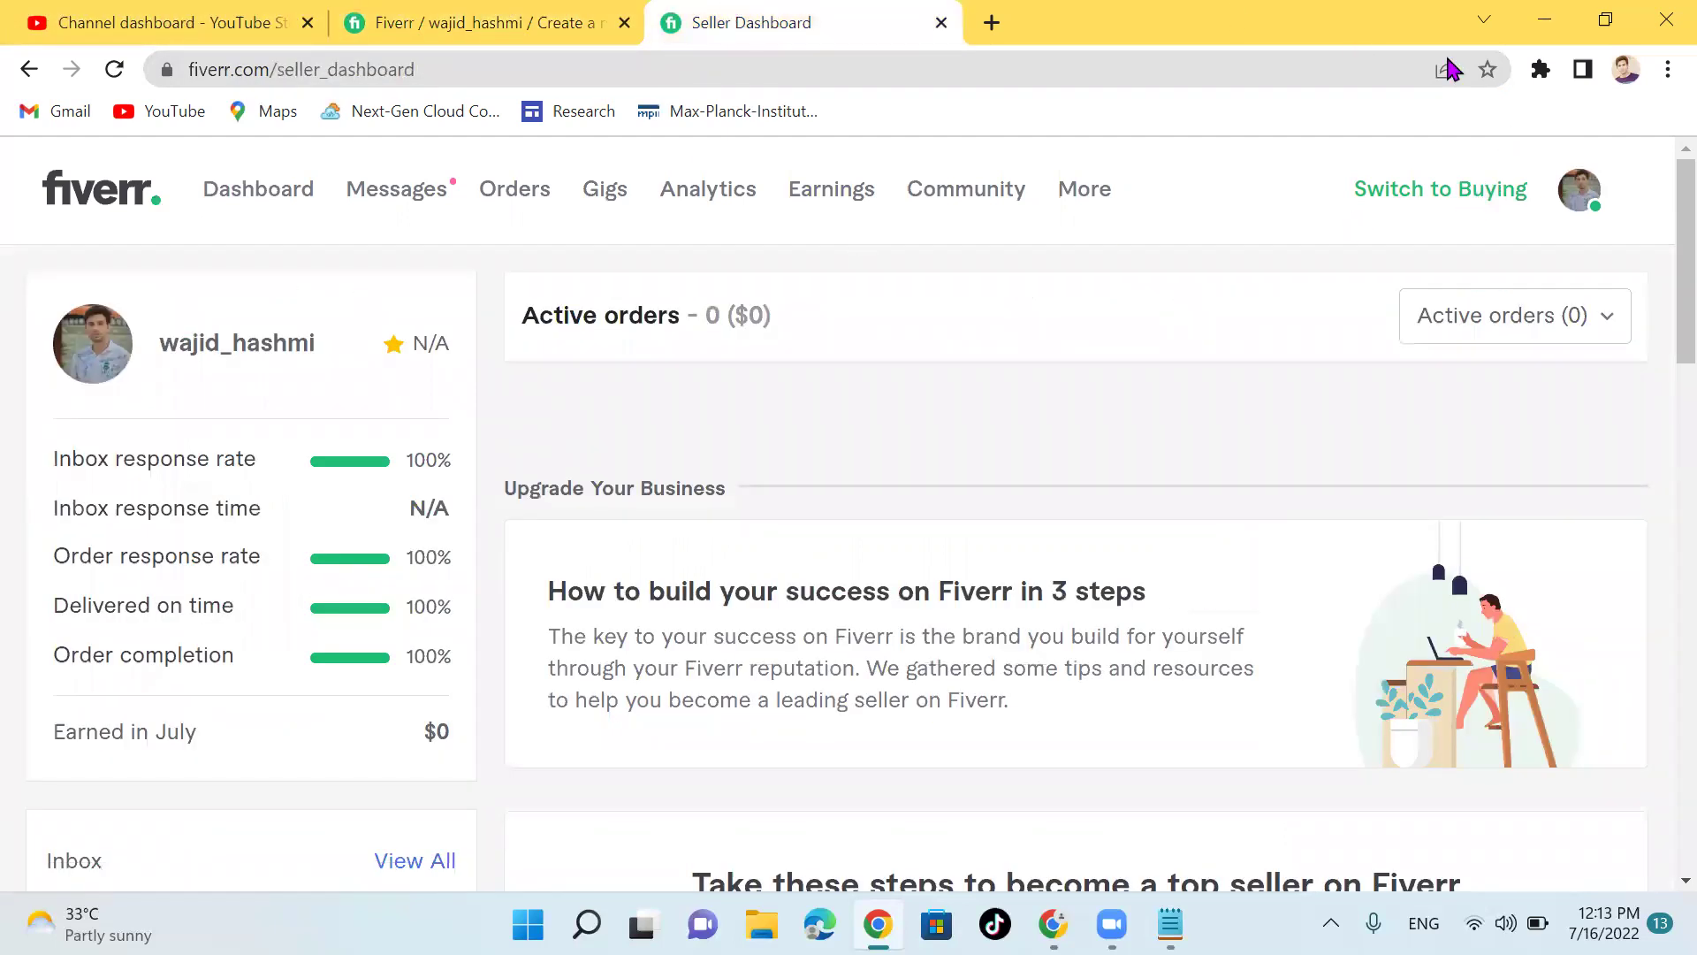
{"action": "left_click", "coordinate": [1423, 201]}
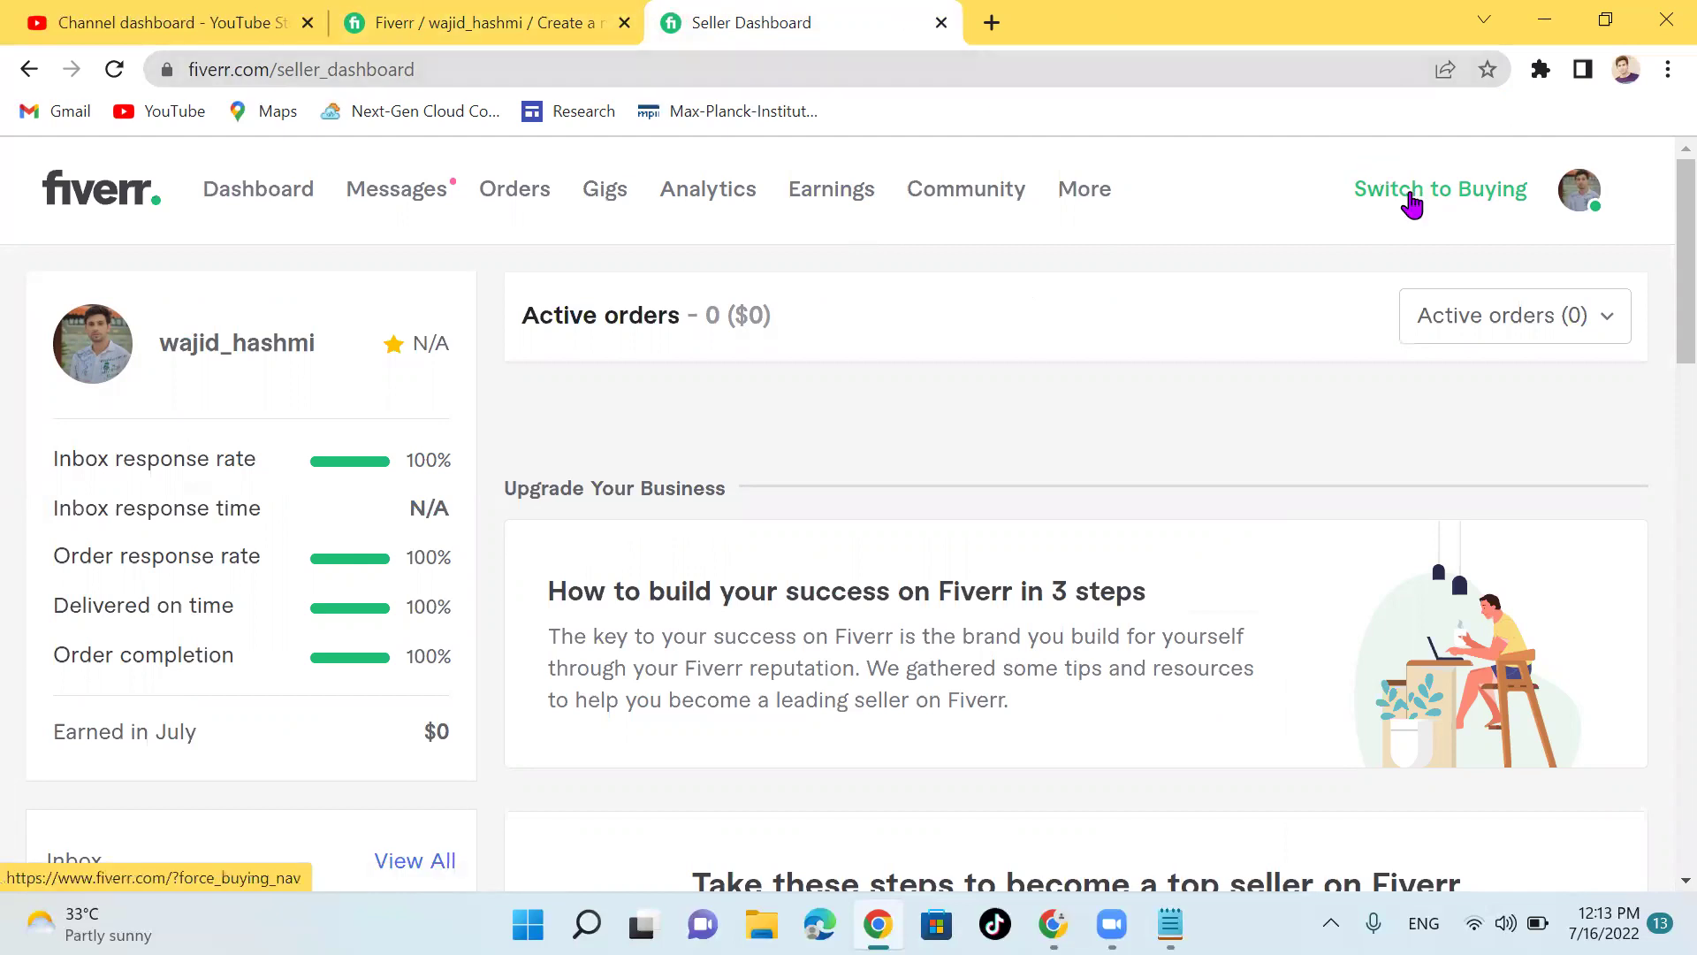
{"action": "left_click", "coordinate": [471, 15]}
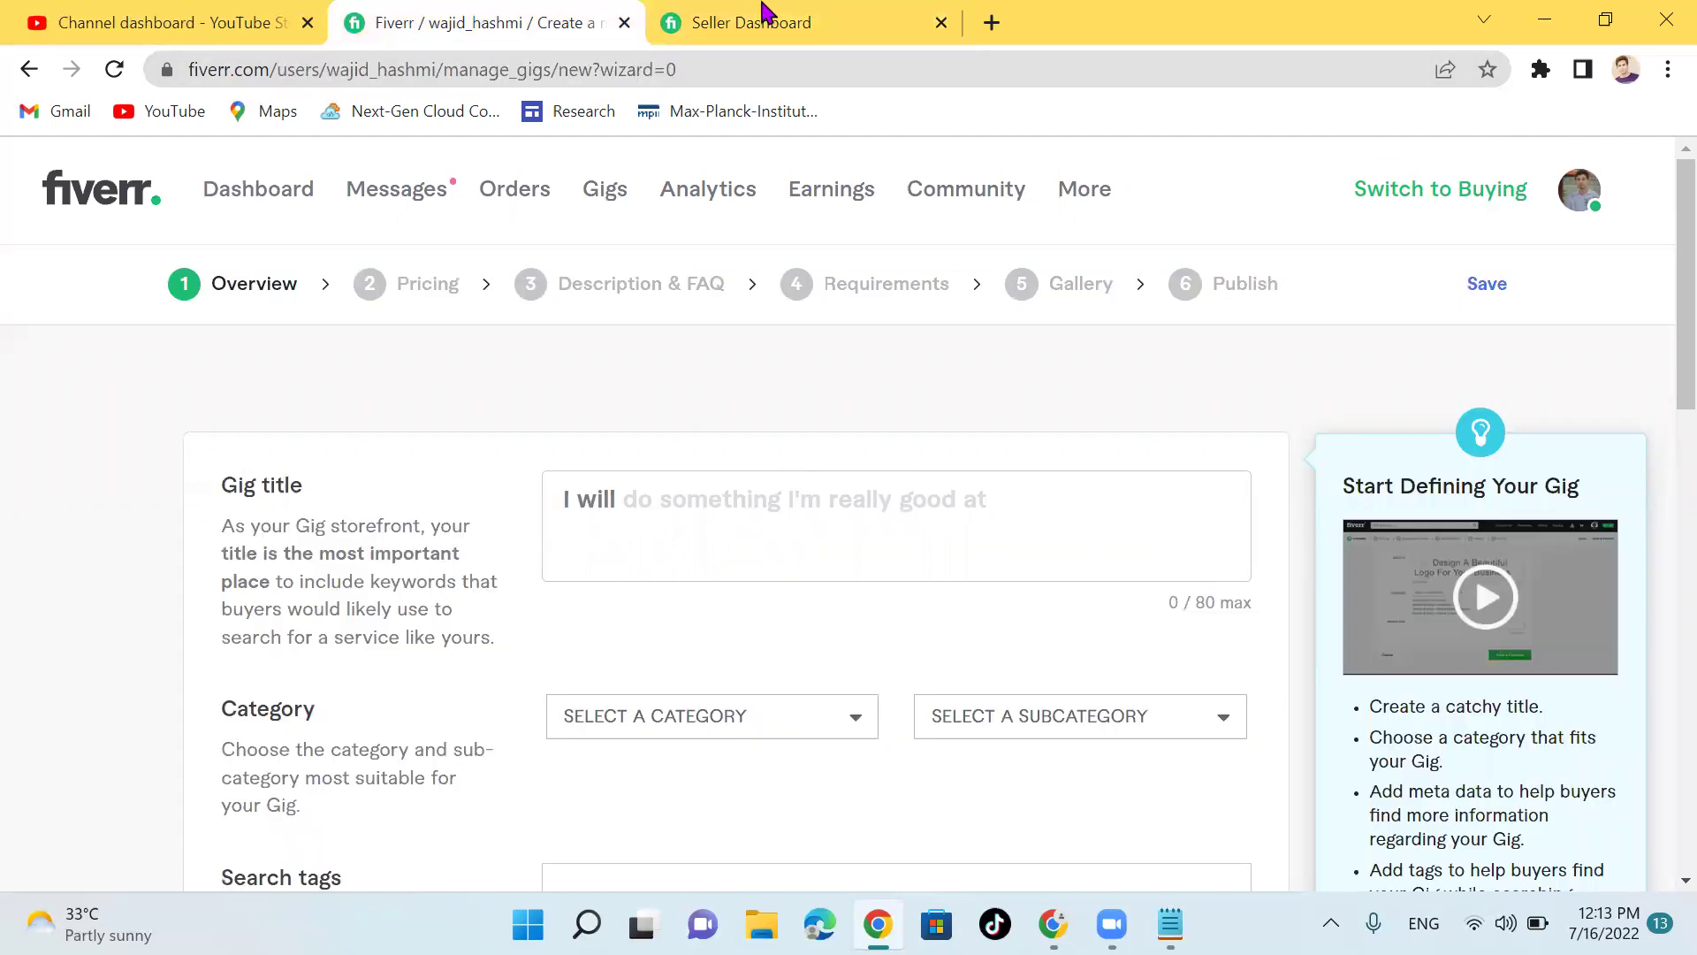
{"action": "left_click", "coordinate": [796, 19]}
{"action": "left_click", "coordinate": [1472, 186]}
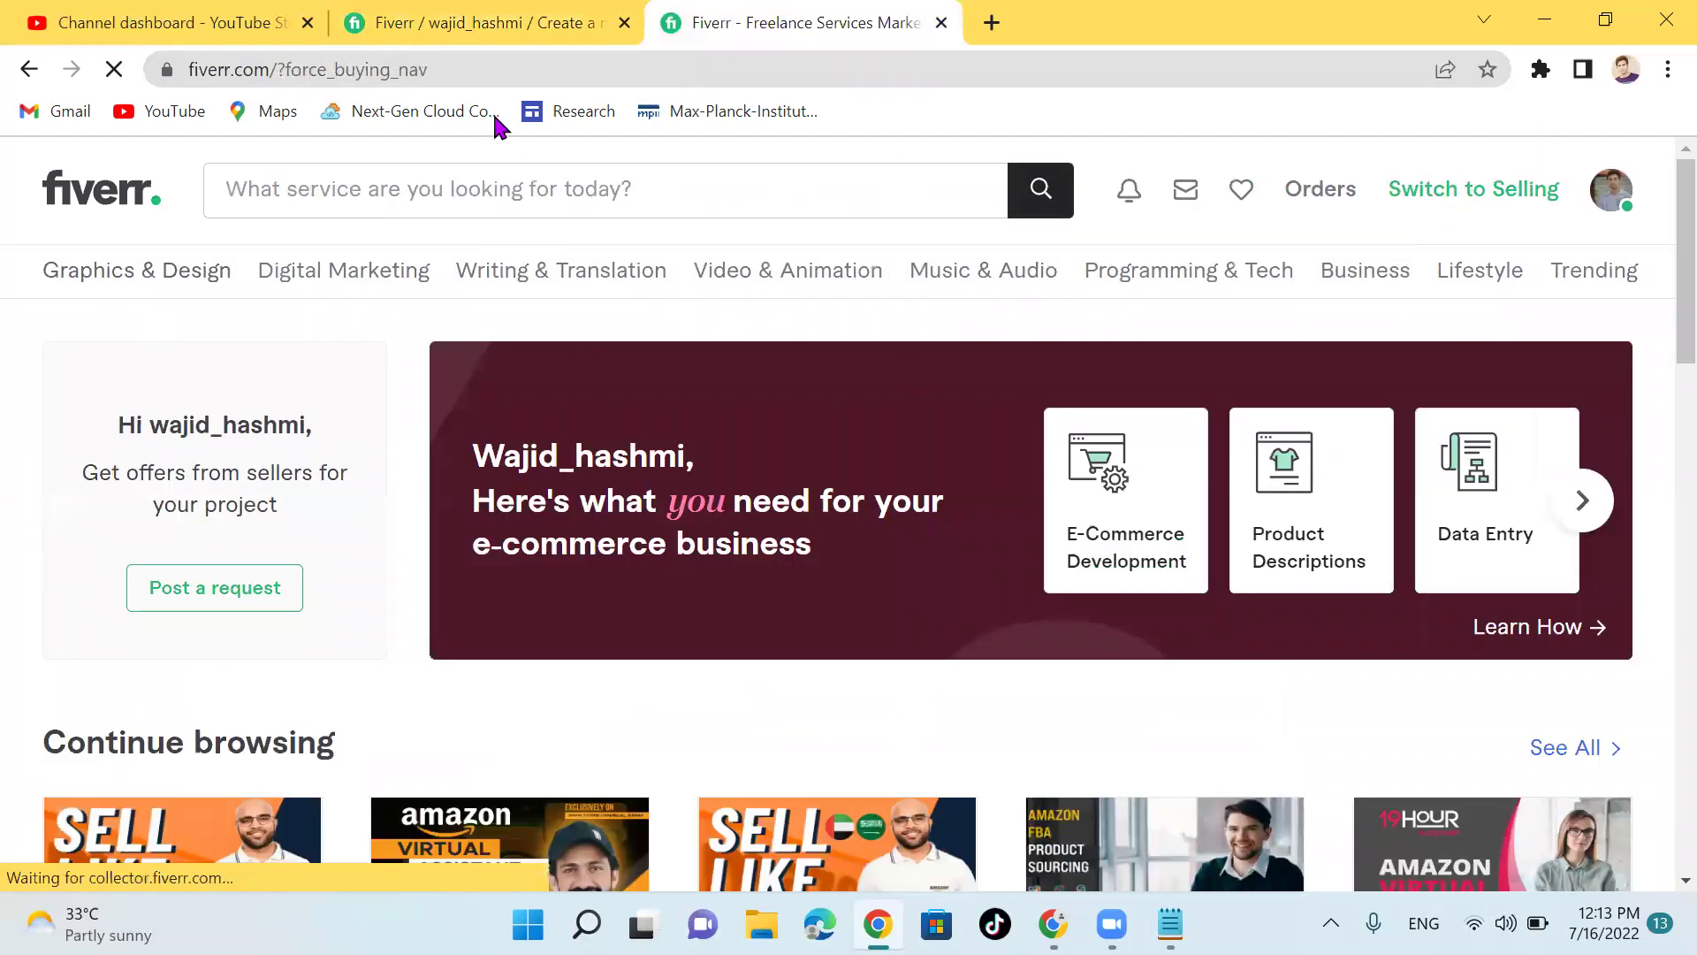
Step: Search the marketplace for "amazon virtual assistant" using the suggested search term
{"action": "left_click", "coordinate": [491, 188]}
{"action": "type", "text": "a"}
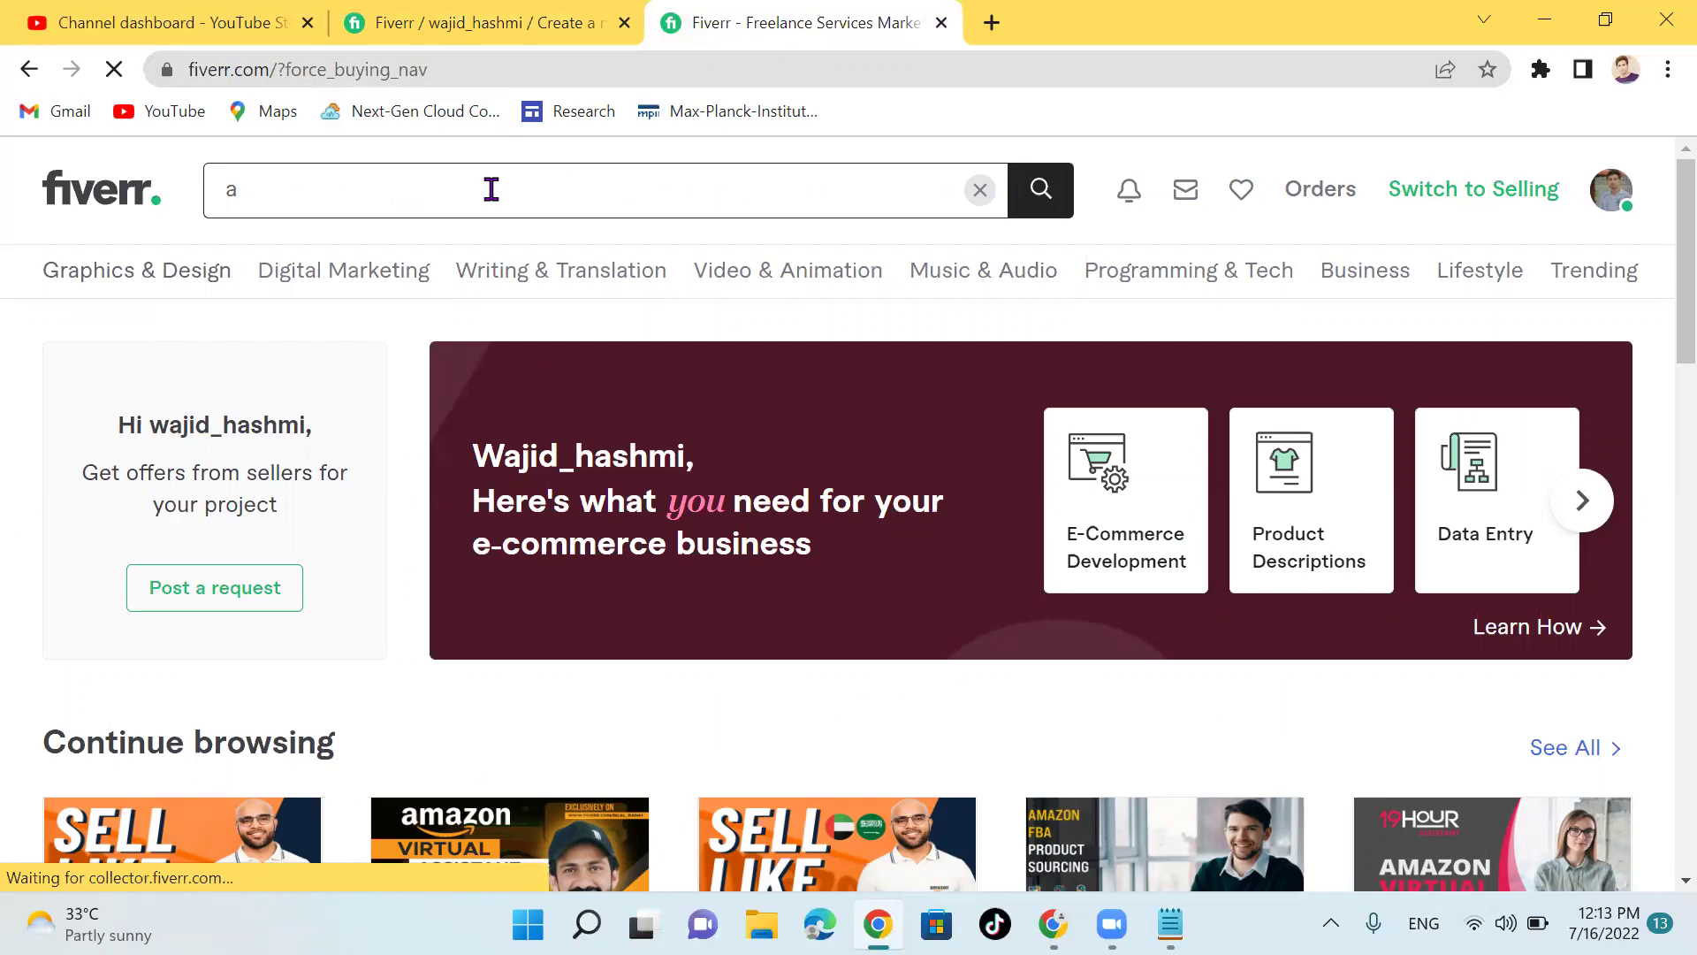
{"action": "type", "text": "mazon"}
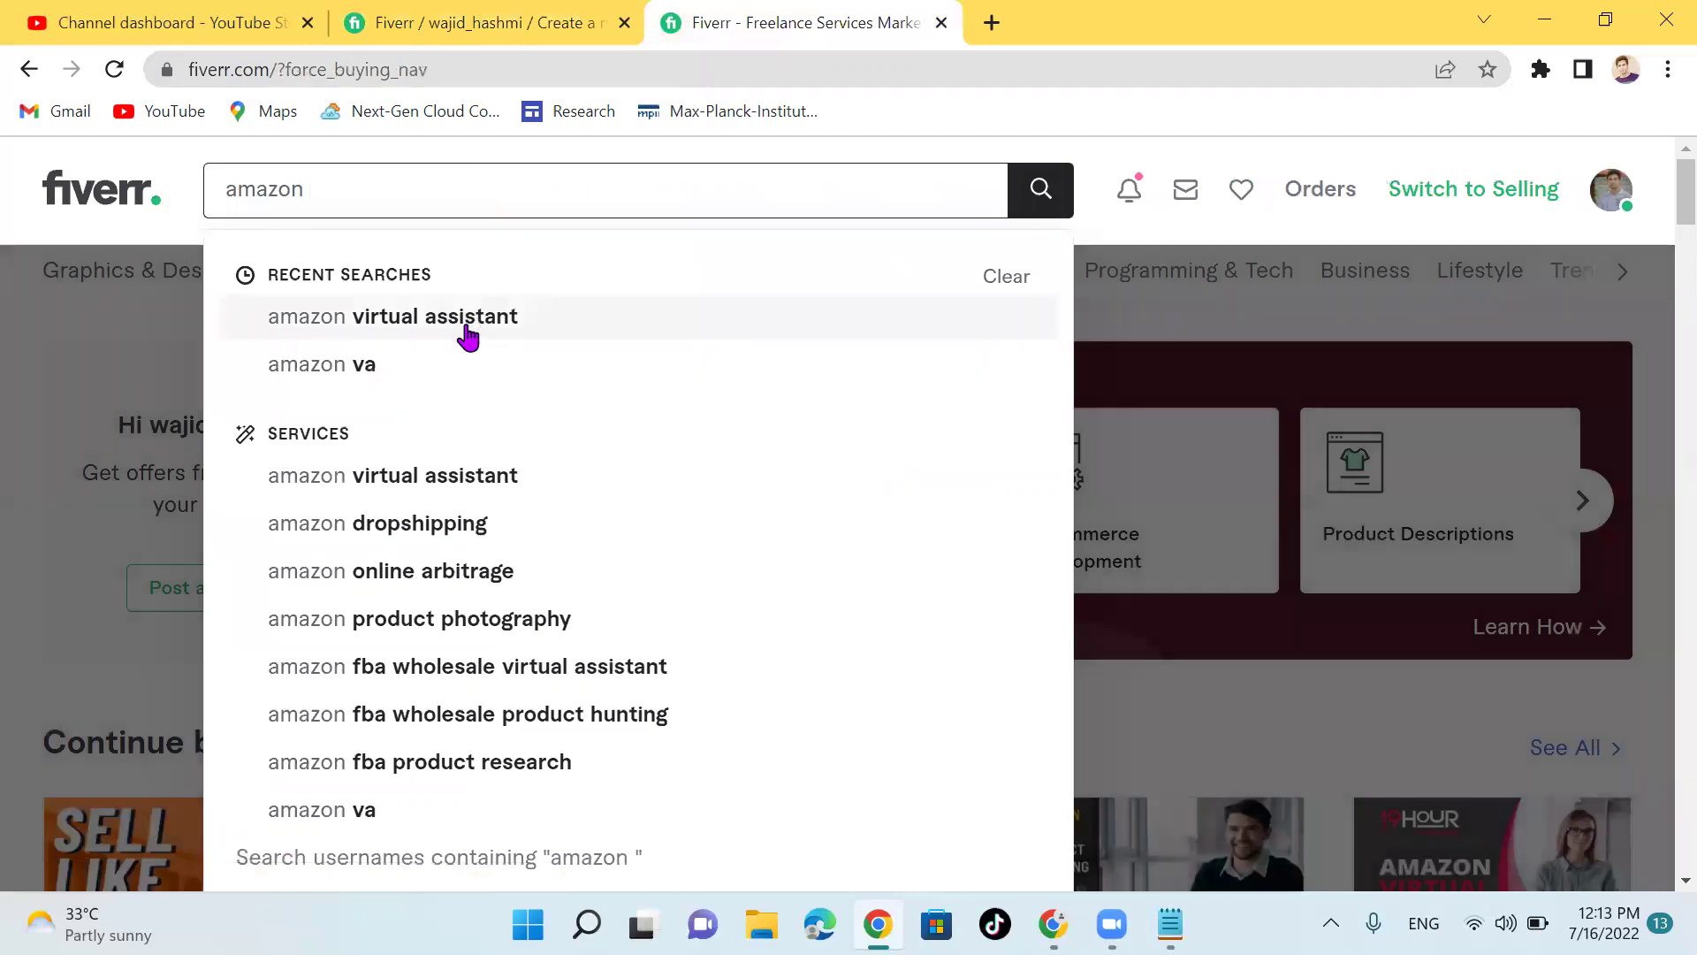
{"action": "left_click", "coordinate": [469, 325]}
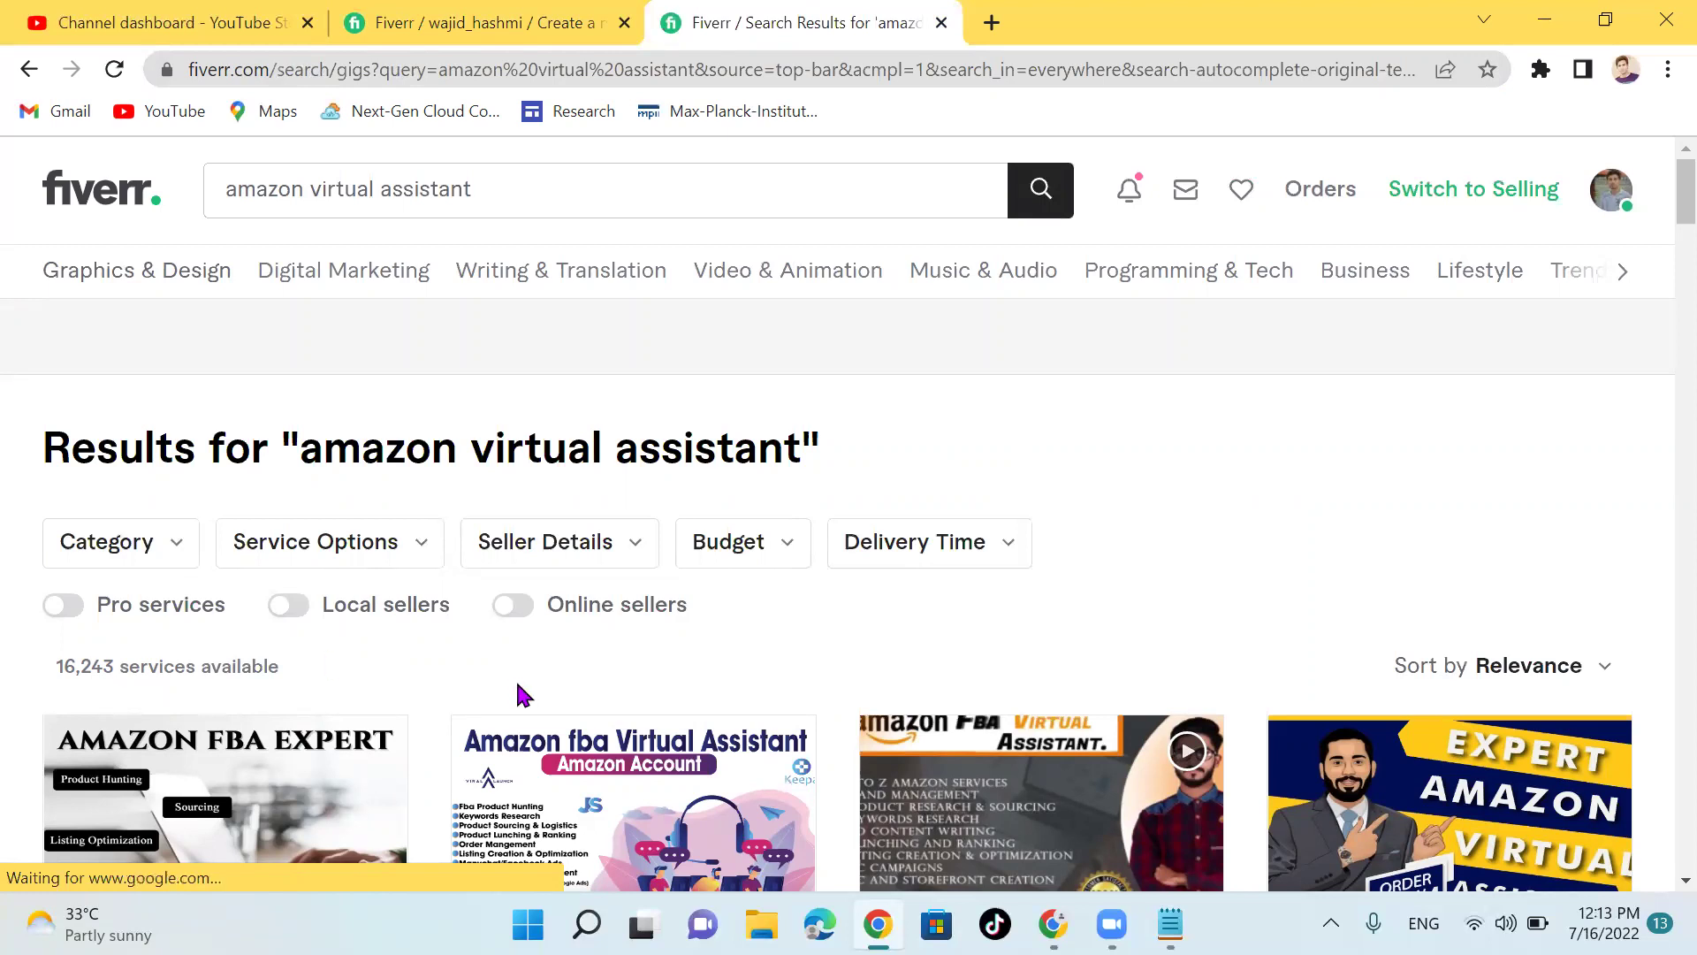
Step: Browse the amazon virtual assistant results and open the first gig, "Amazon FBA Expert"
{"action": "scroll", "coordinate": [387, 716], "scroll_direction": "down", "scroll_amount": 5}
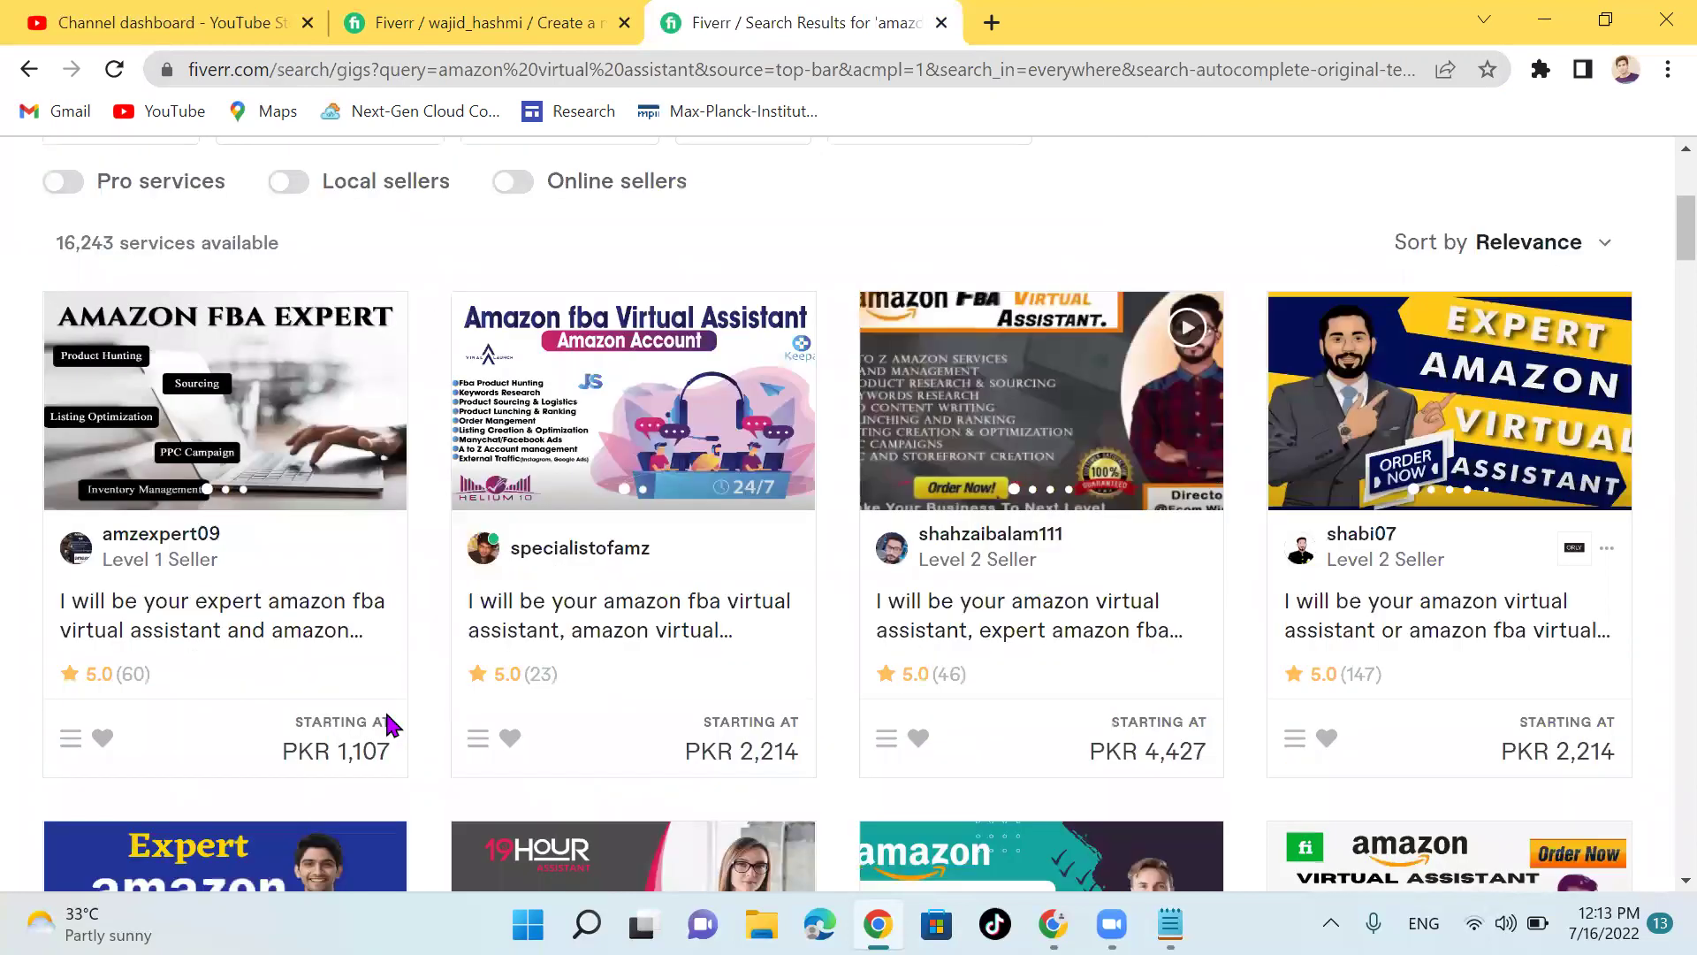
{"action": "scroll", "coordinate": [386, 725], "scroll_direction": "up", "scroll_amount": 1}
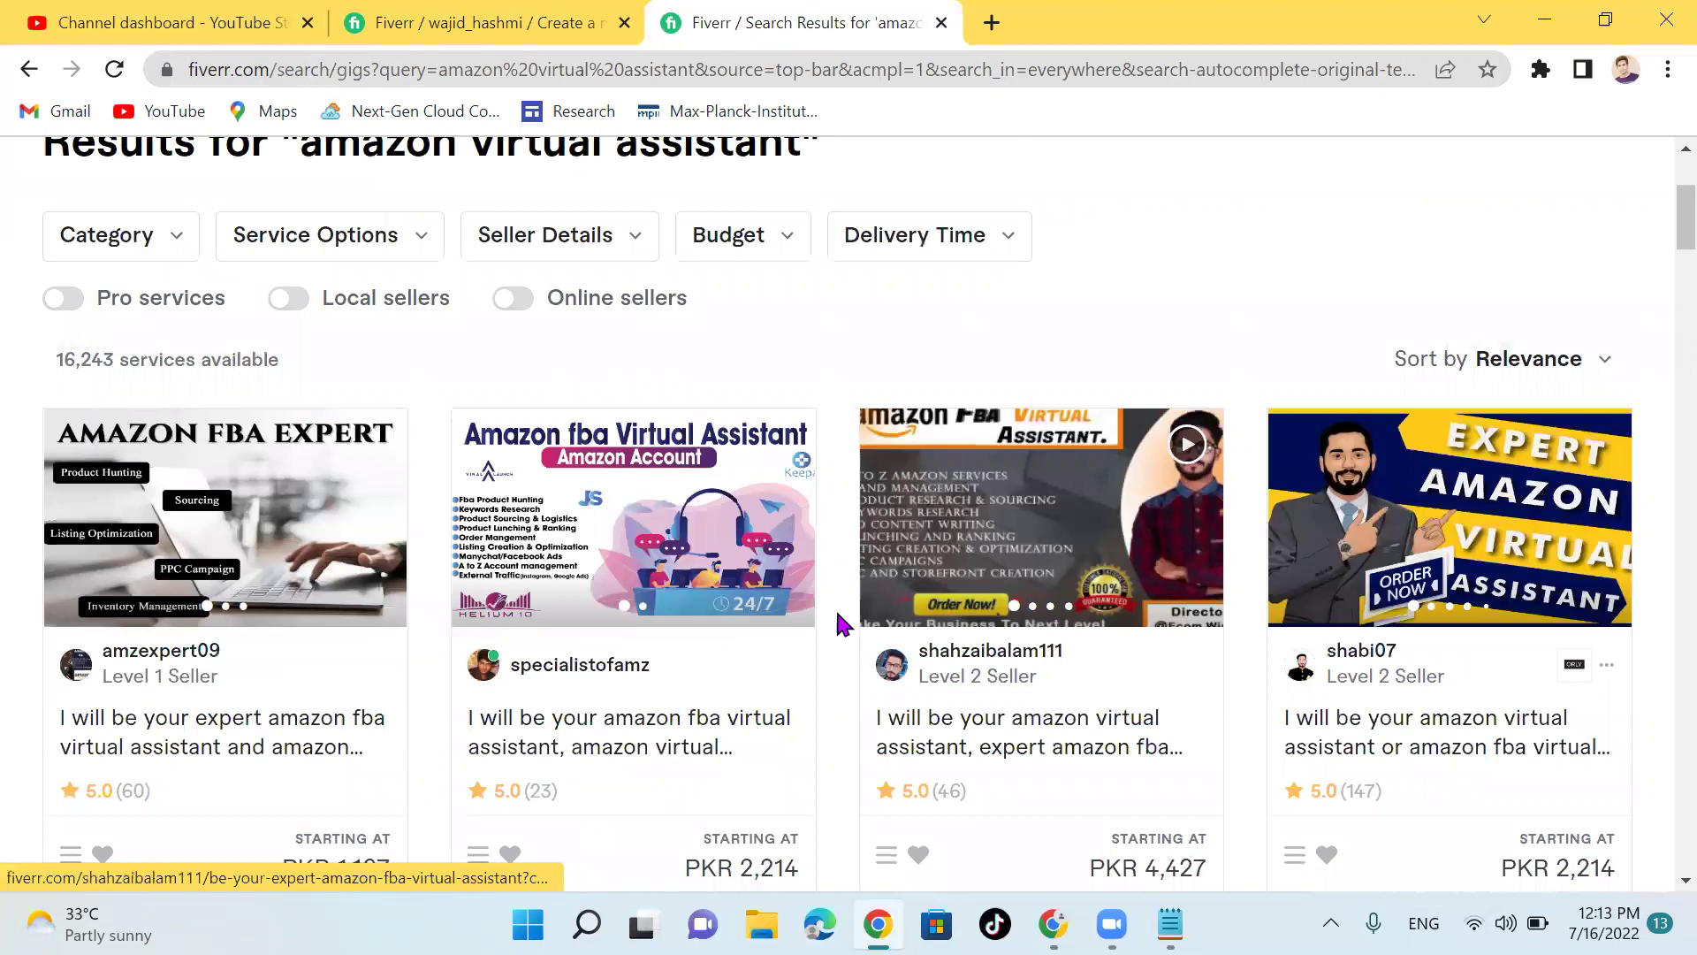
{"action": "scroll", "coordinate": [842, 624], "scroll_direction": "up", "scroll_amount": 3}
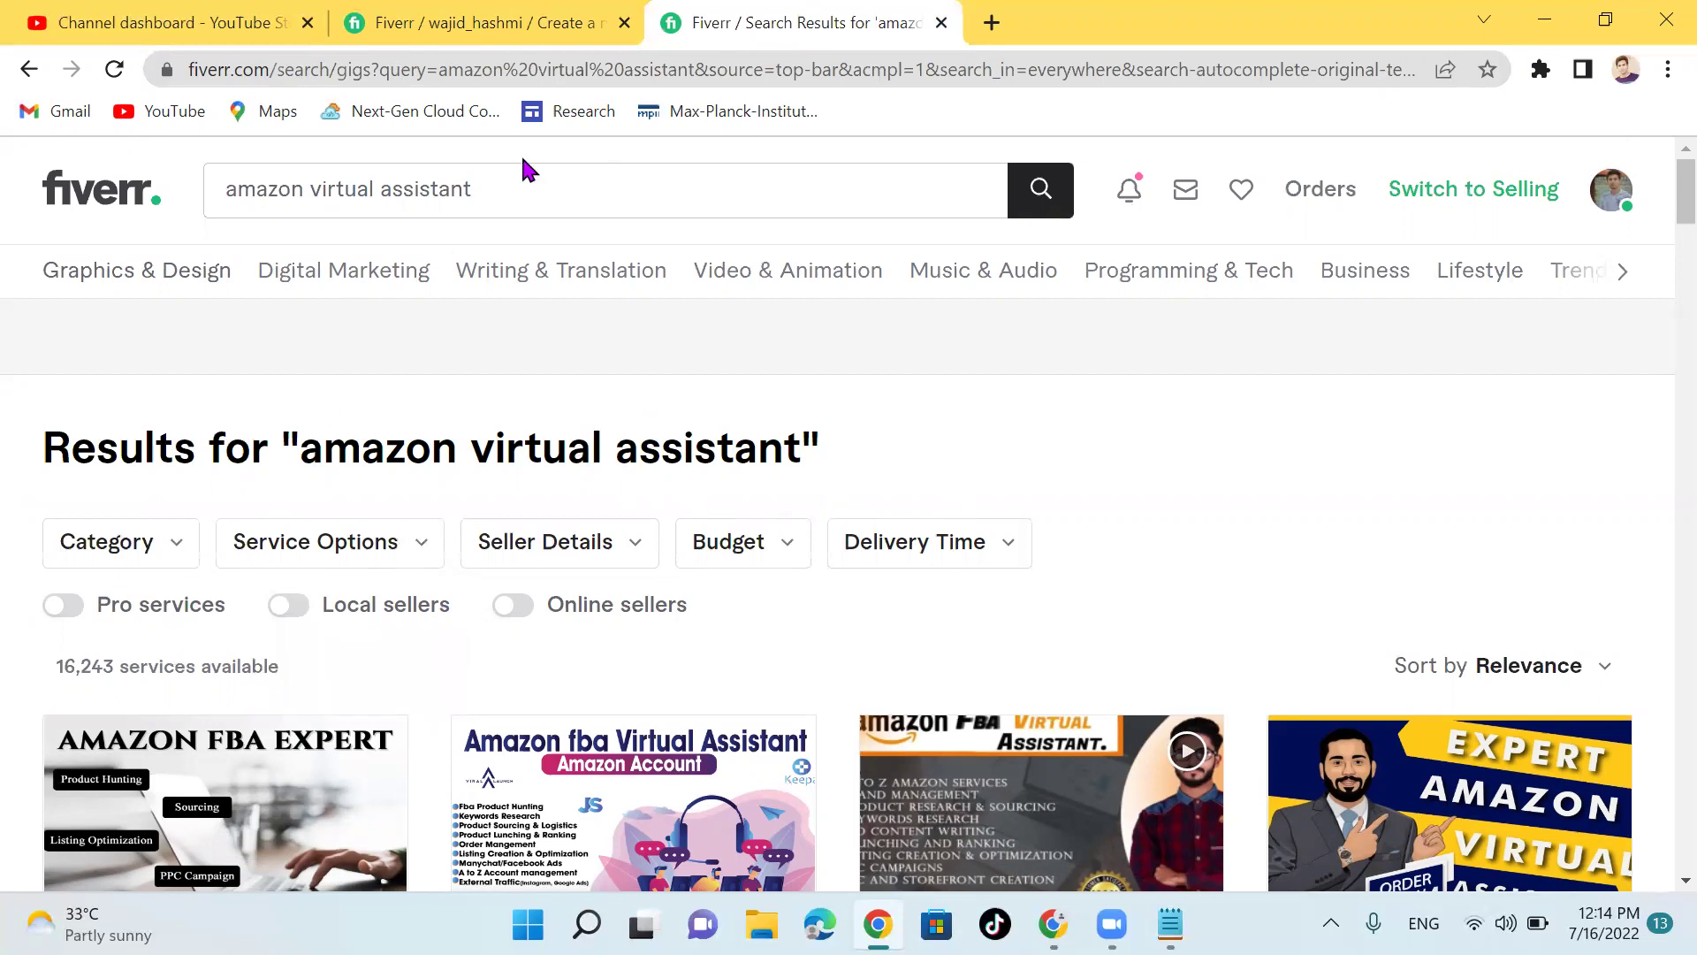
{"action": "scroll", "coordinate": [311, 527], "scroll_direction": "down", "scroll_amount": 4}
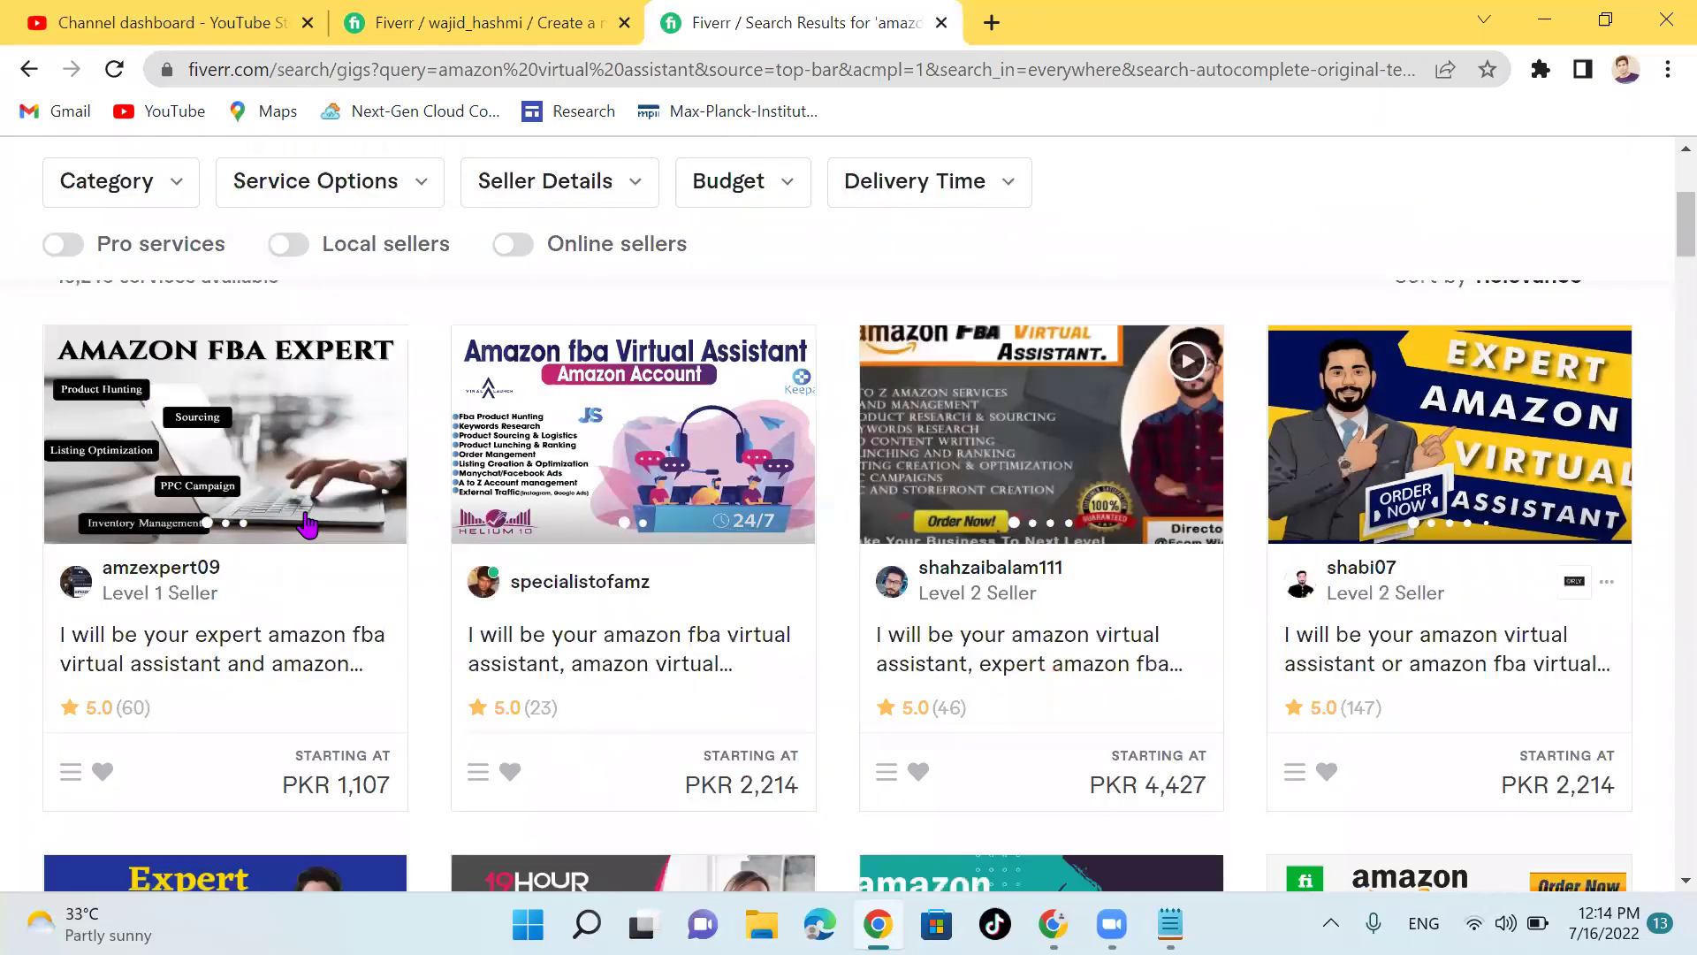
{"action": "left_click", "coordinate": [213, 525]}
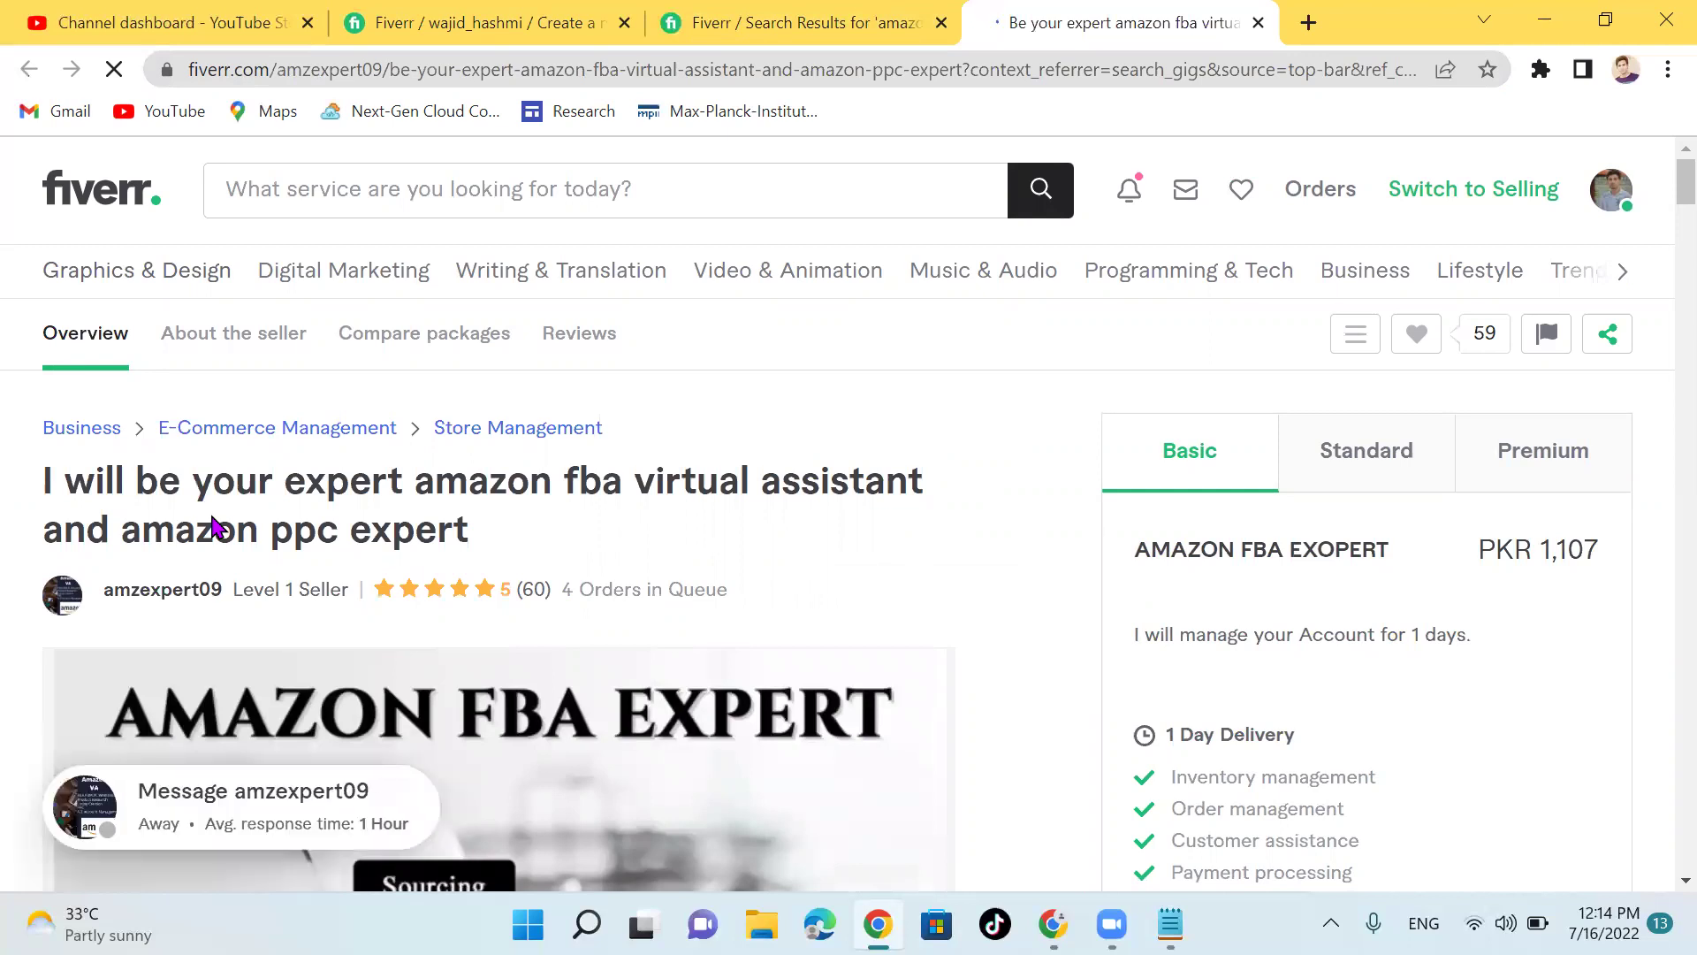
Step: Open the profile of the seller offering the second gig in the search results
{"action": "left_click", "coordinate": [690, 12]}
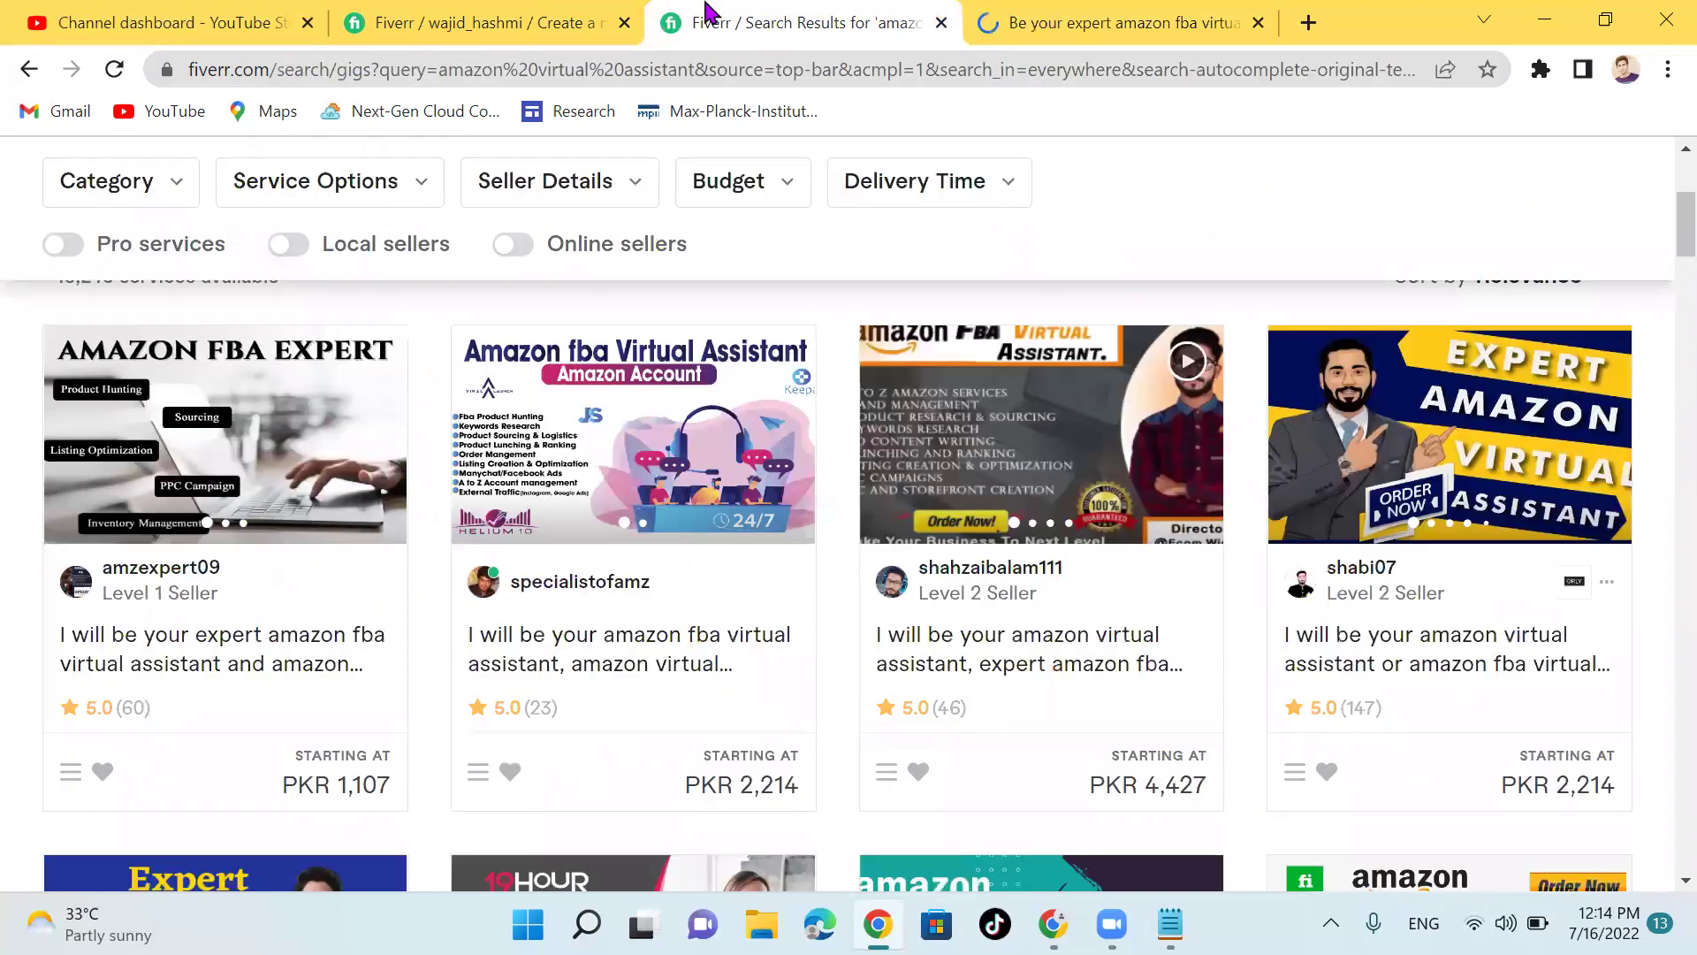
{"action": "left_click", "coordinate": [584, 591]}
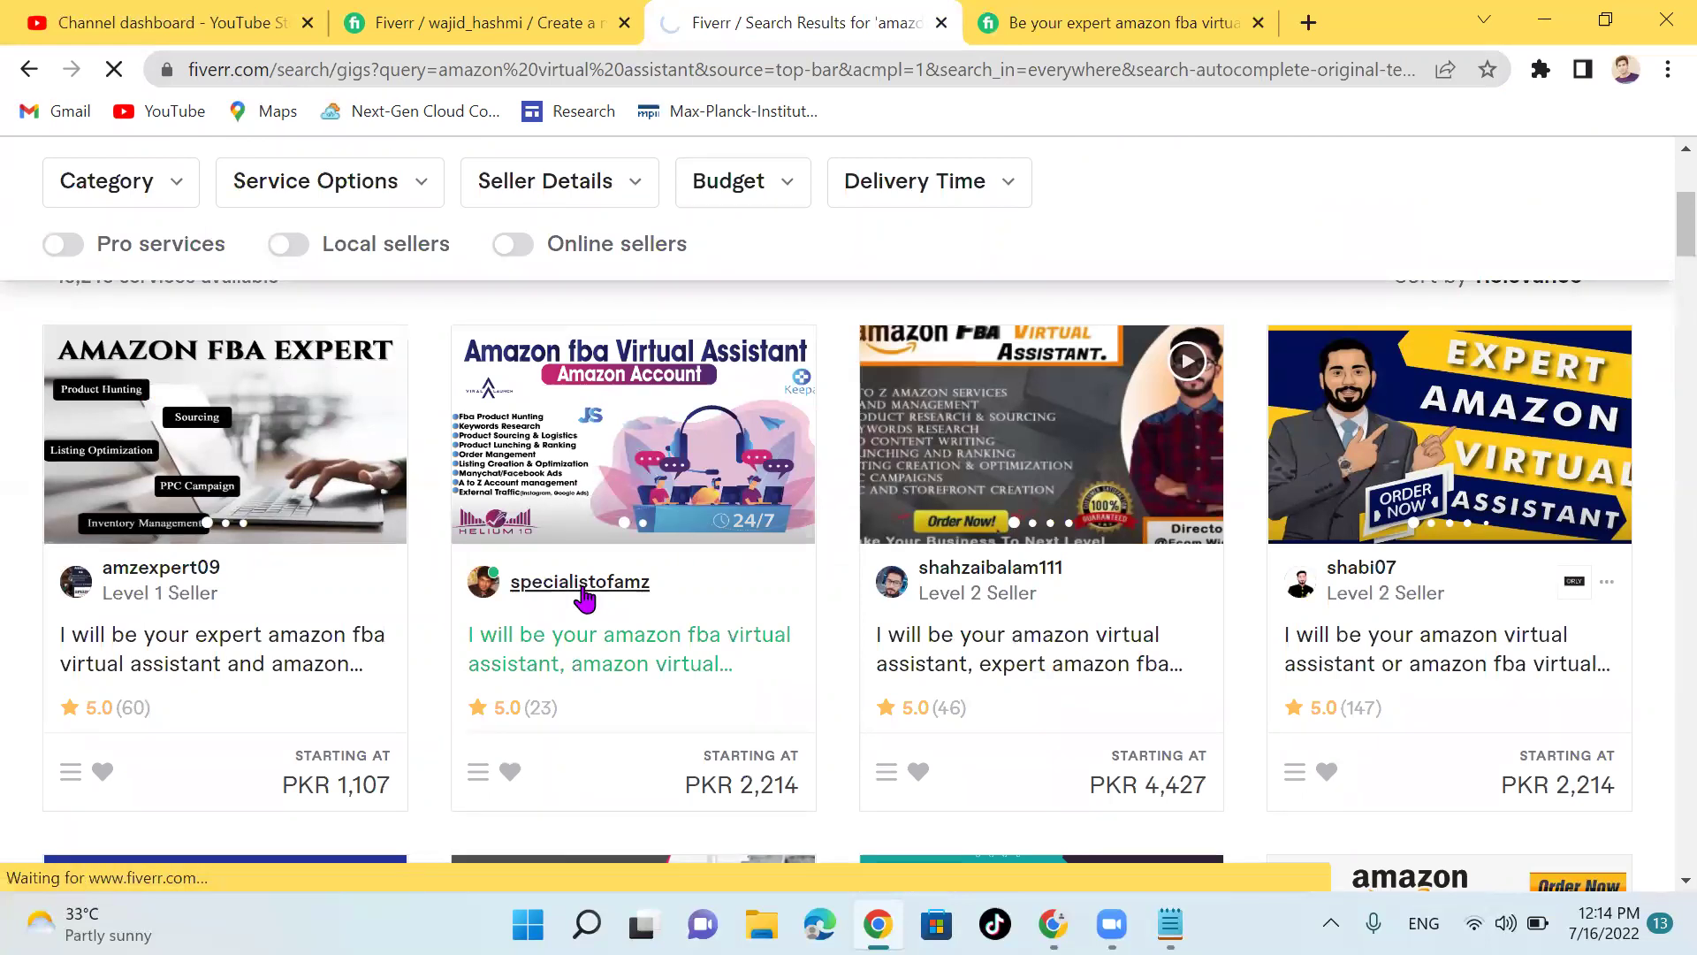
{"action": "left_click", "coordinate": [522, 15]}
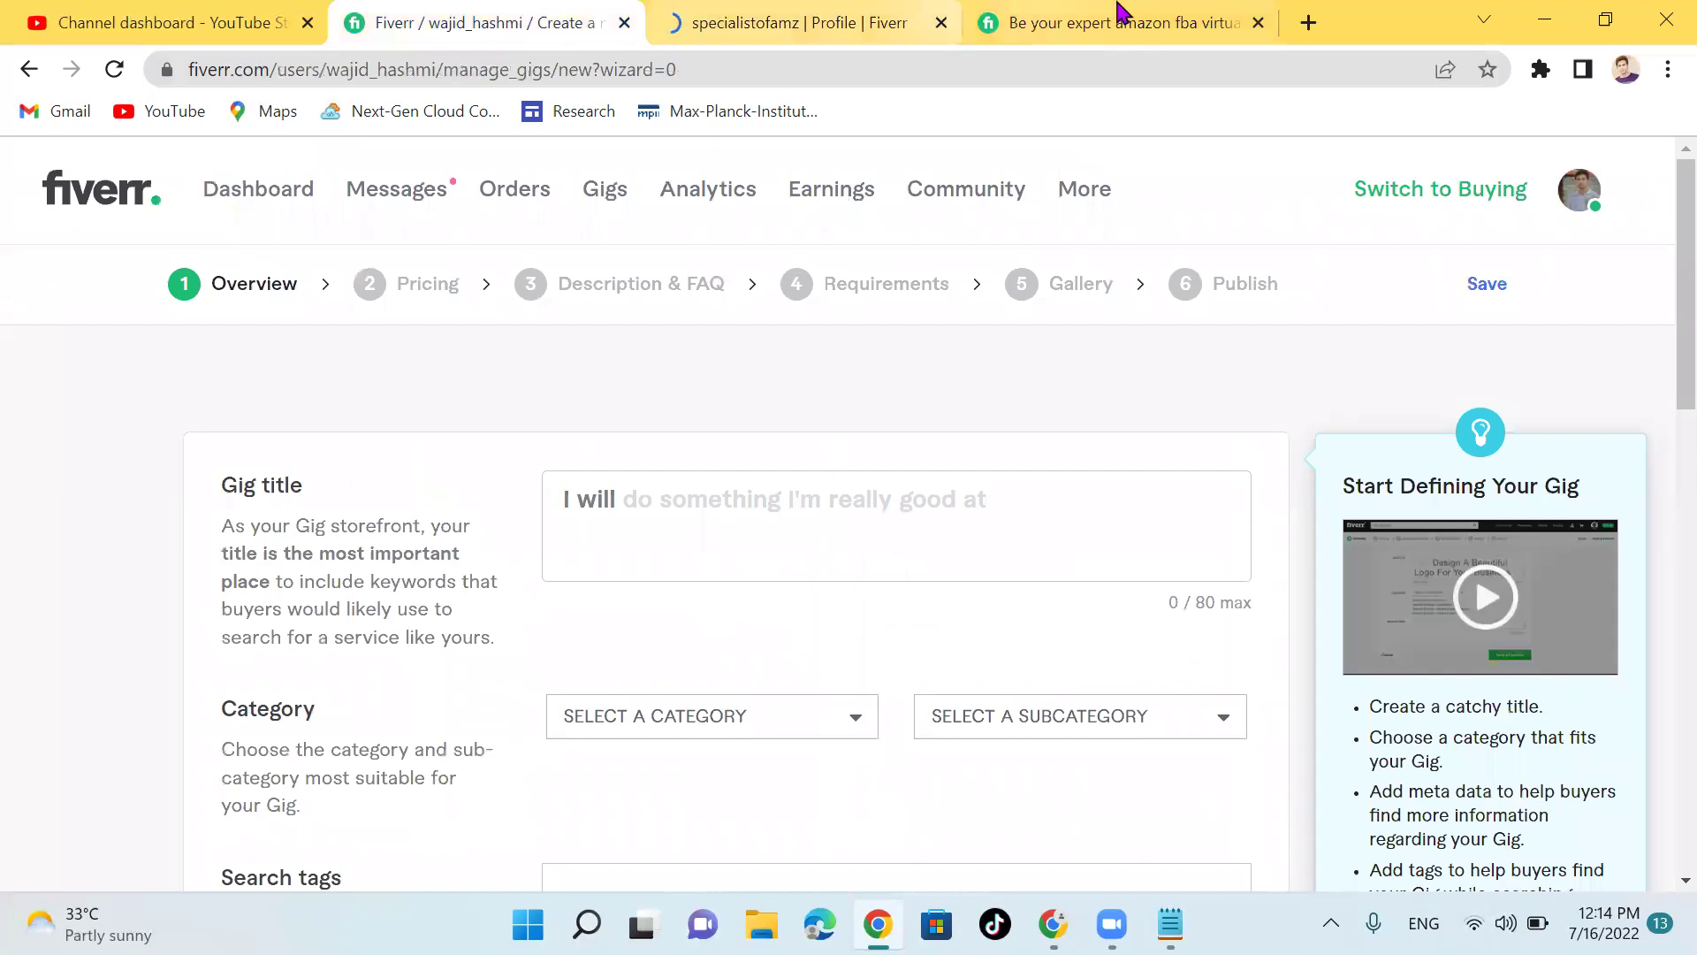
{"action": "left_click", "coordinate": [1141, 17]}
{"action": "left_click", "coordinate": [883, 26]}
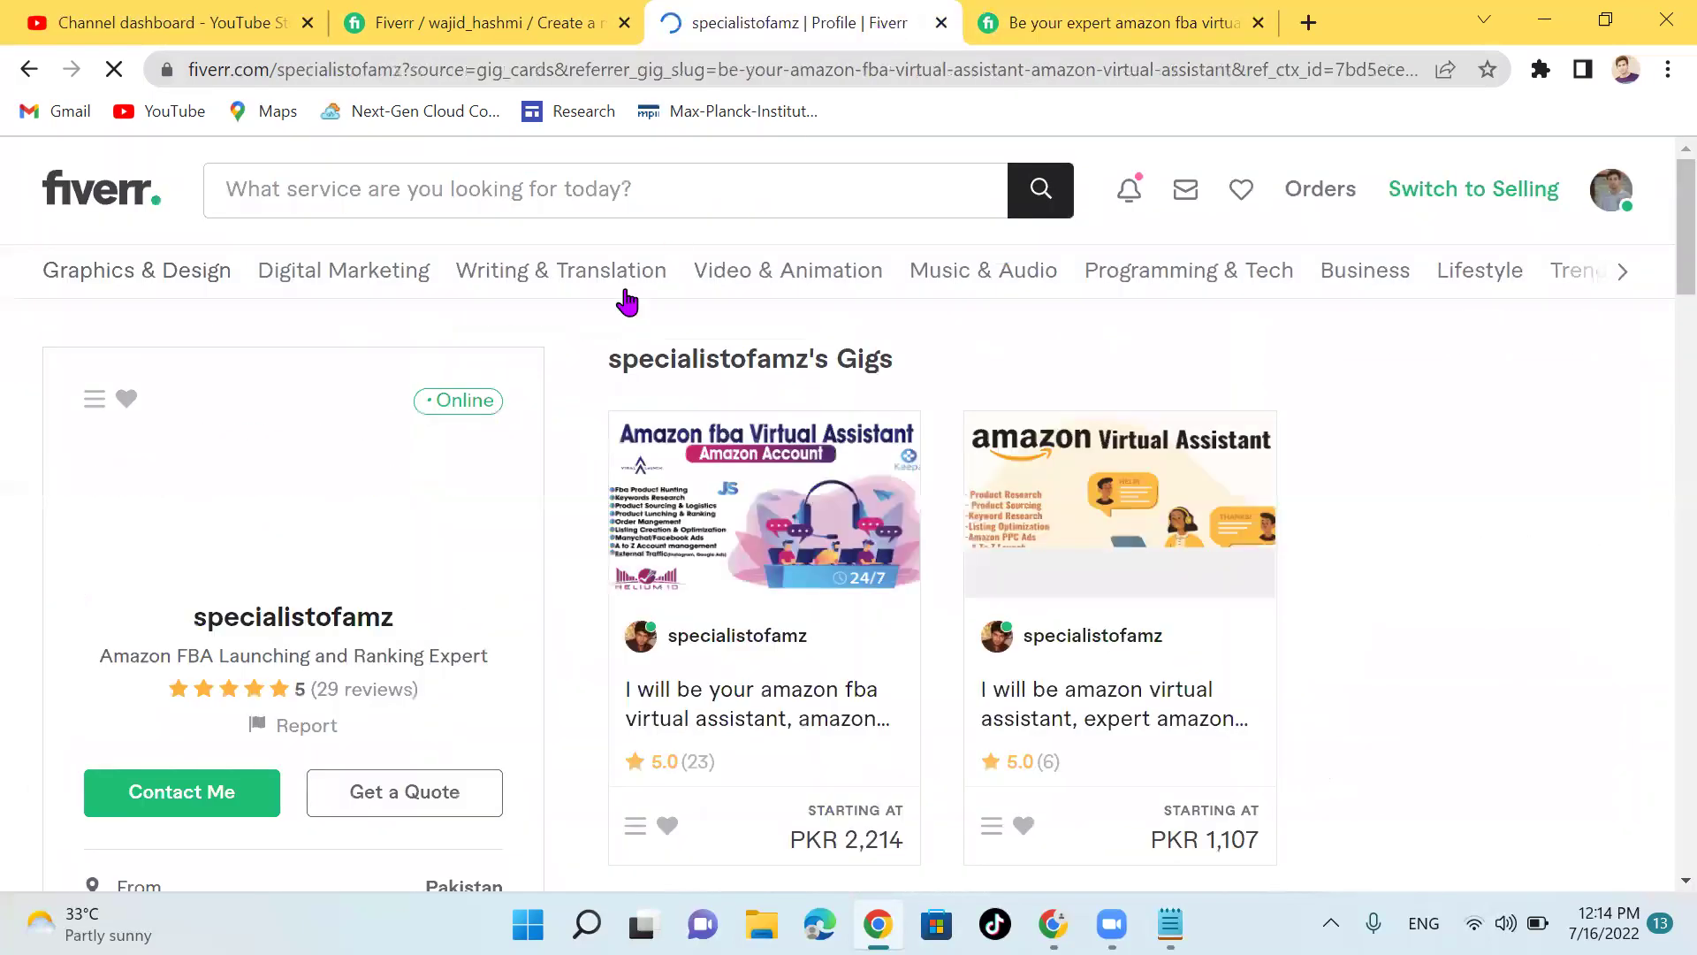
Step: Return to the amazon virtual assistant search results and look through the gigs on the first page
{"action": "left_click", "coordinate": [29, 69]}
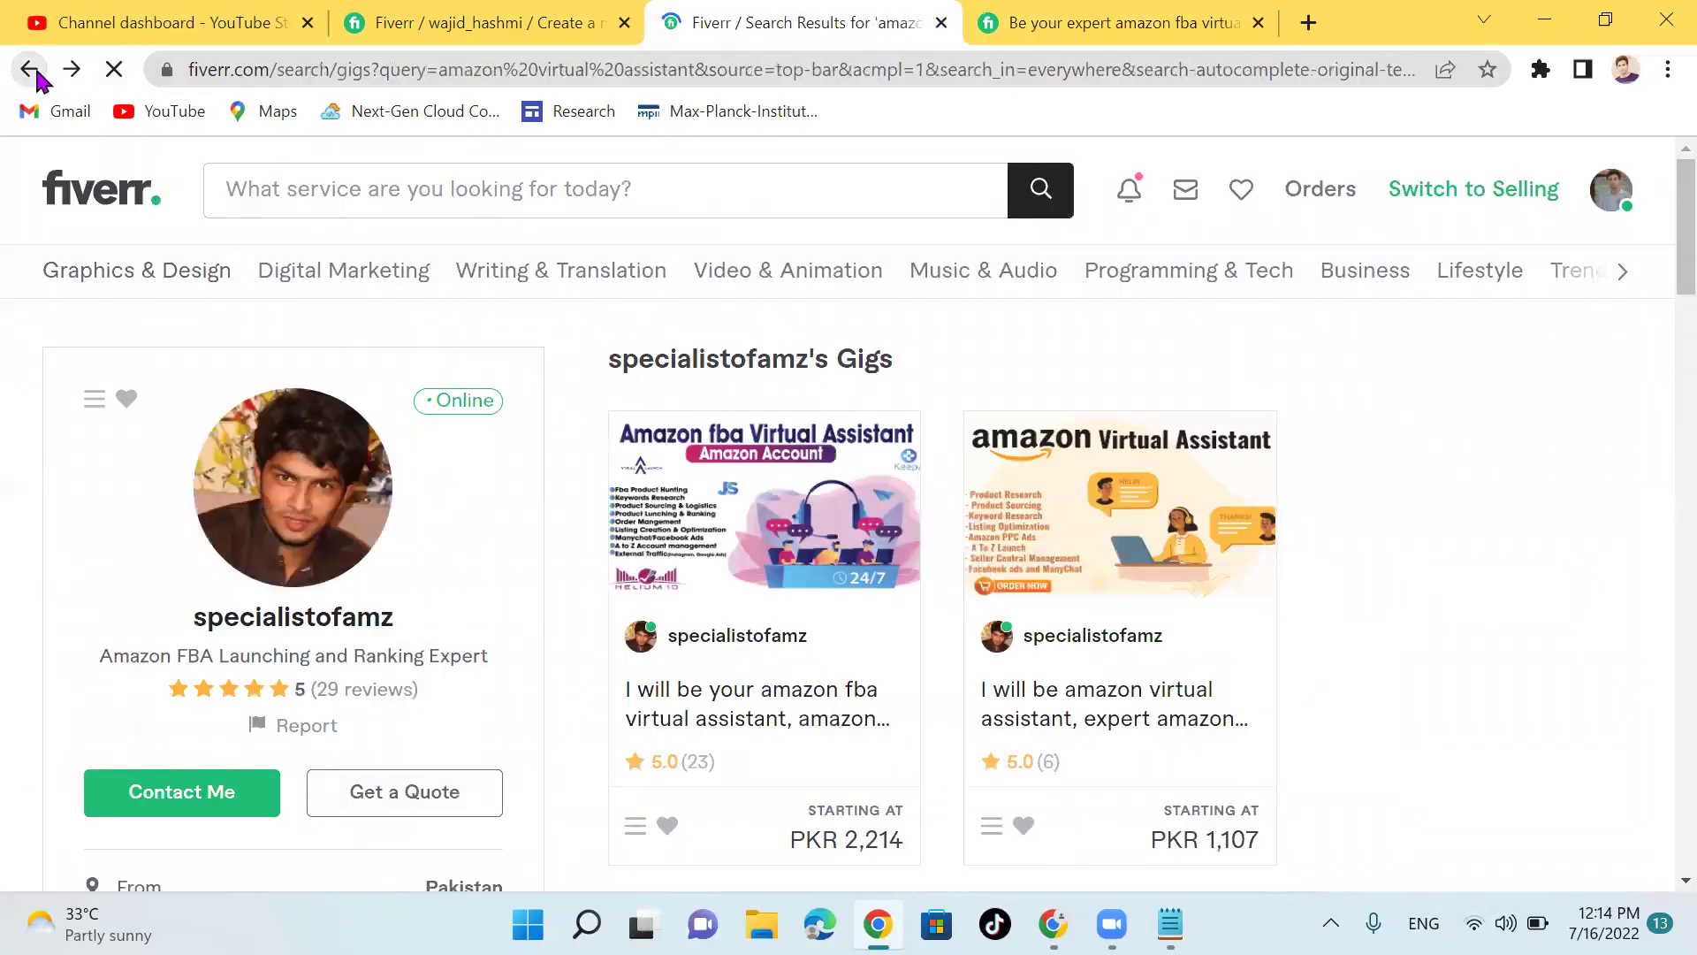
{"action": "scroll", "coordinate": [716, 528], "scroll_direction": "down", "scroll_amount": 5}
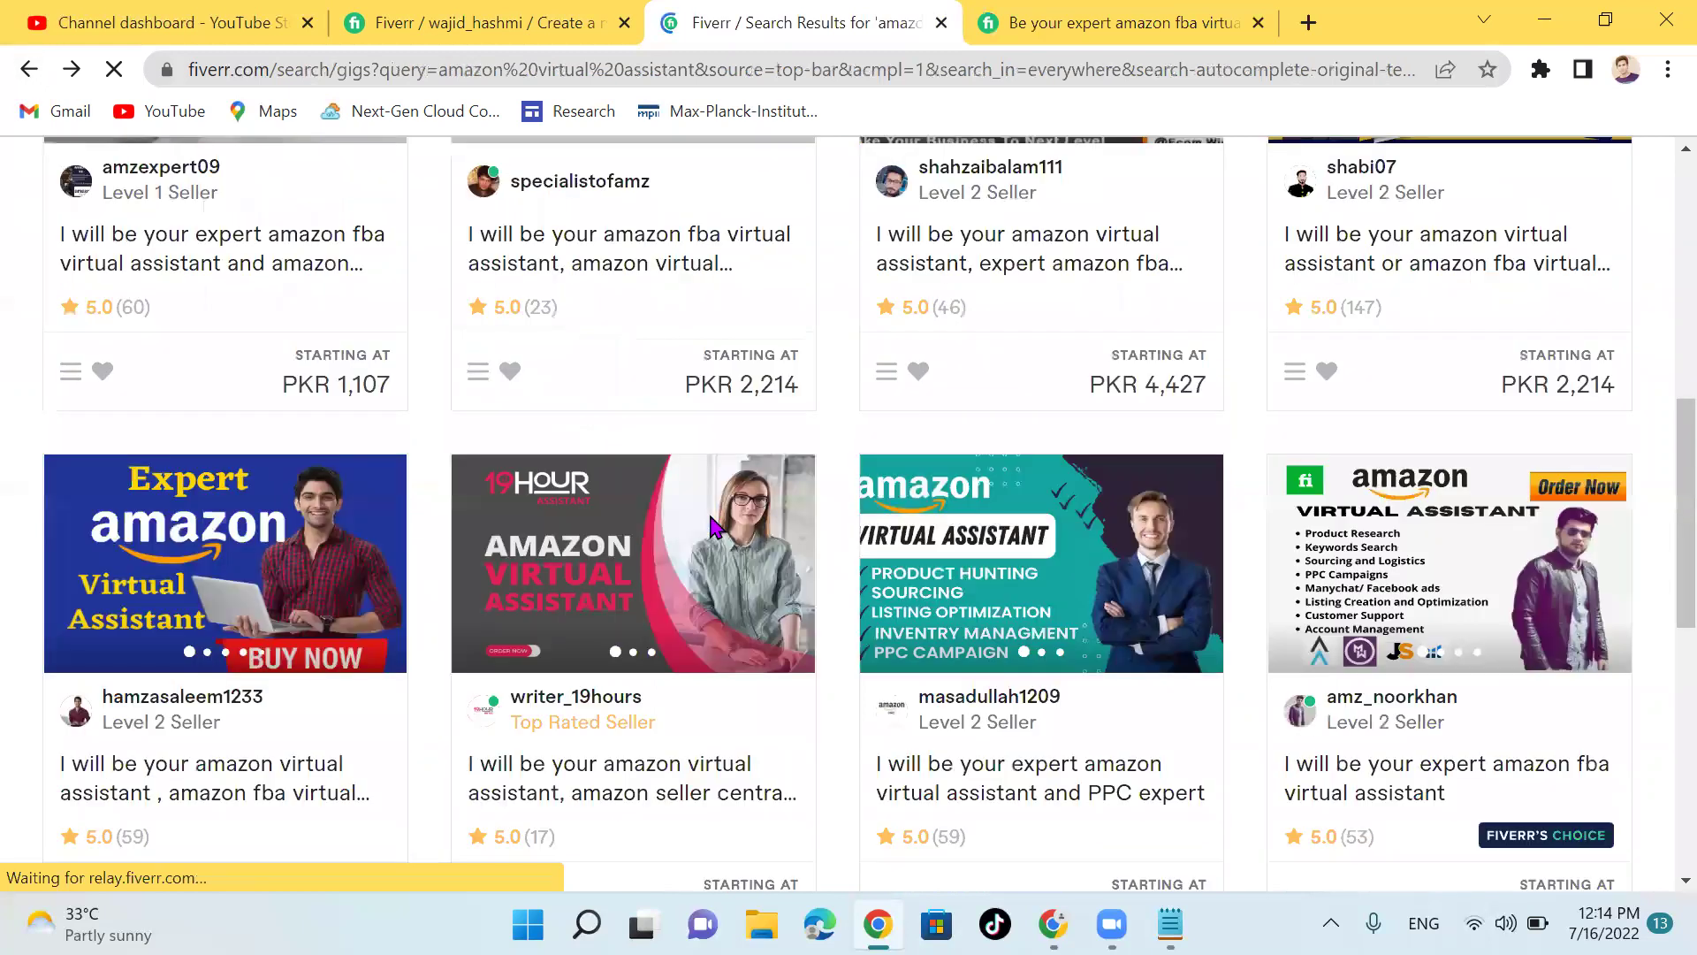
{"action": "scroll", "coordinate": [711, 527], "scroll_direction": "down", "scroll_amount": 10}
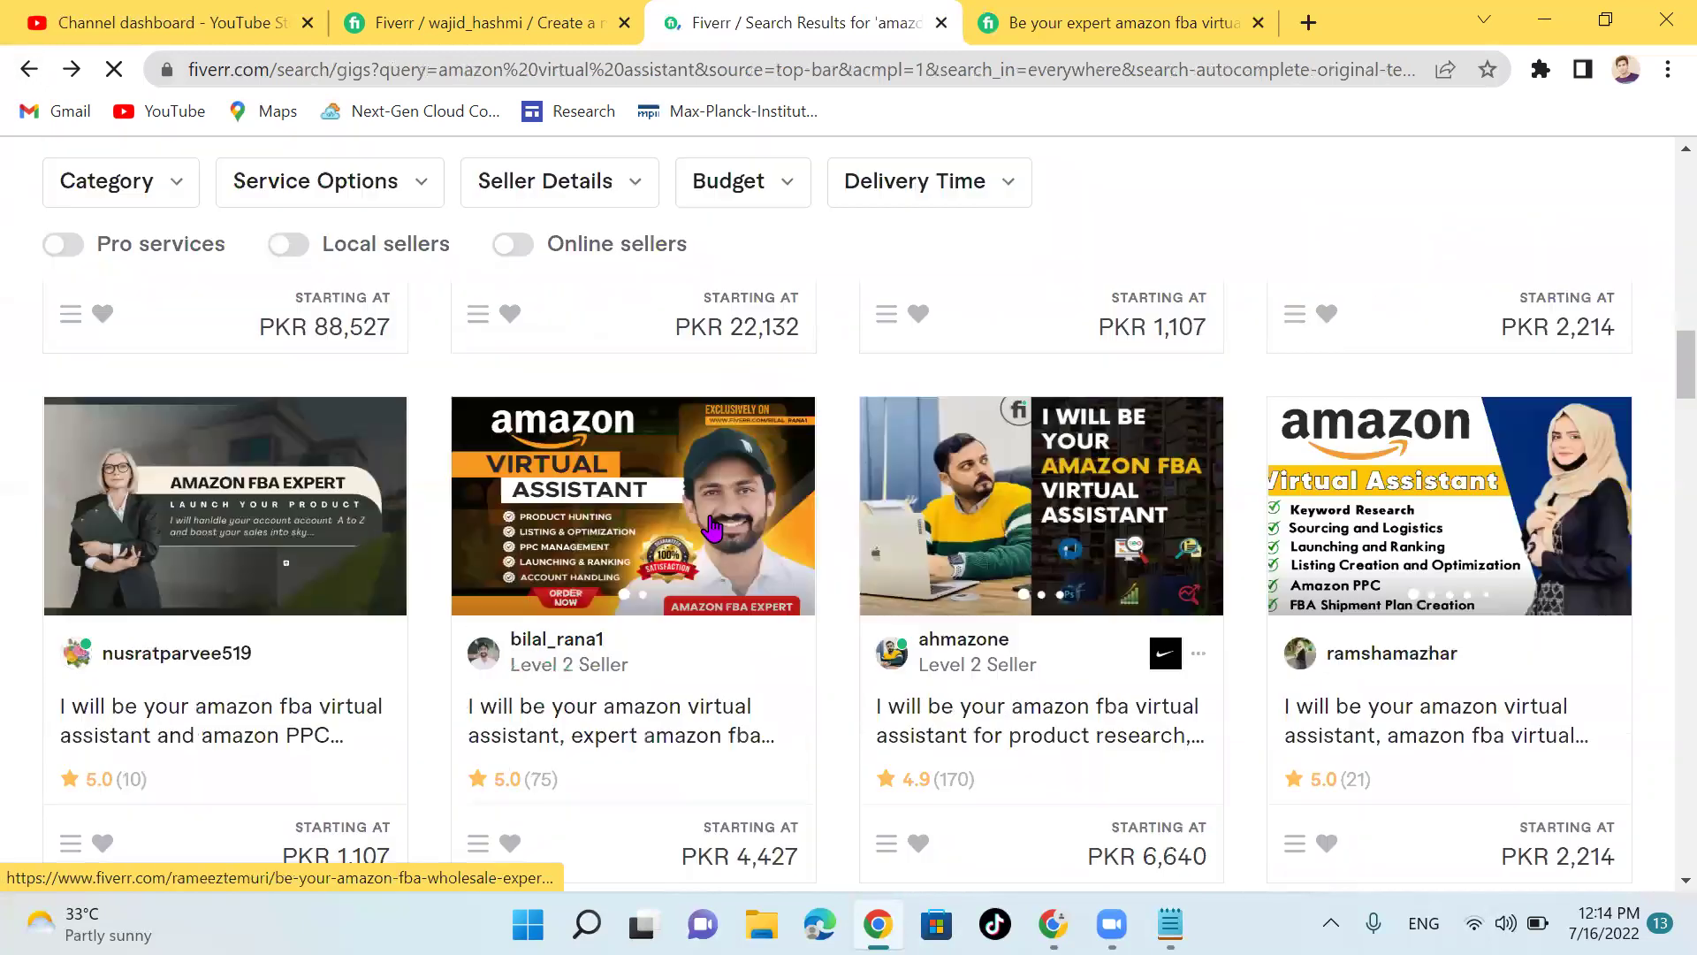
{"action": "scroll", "coordinate": [712, 527], "scroll_direction": "down", "scroll_amount": 20}
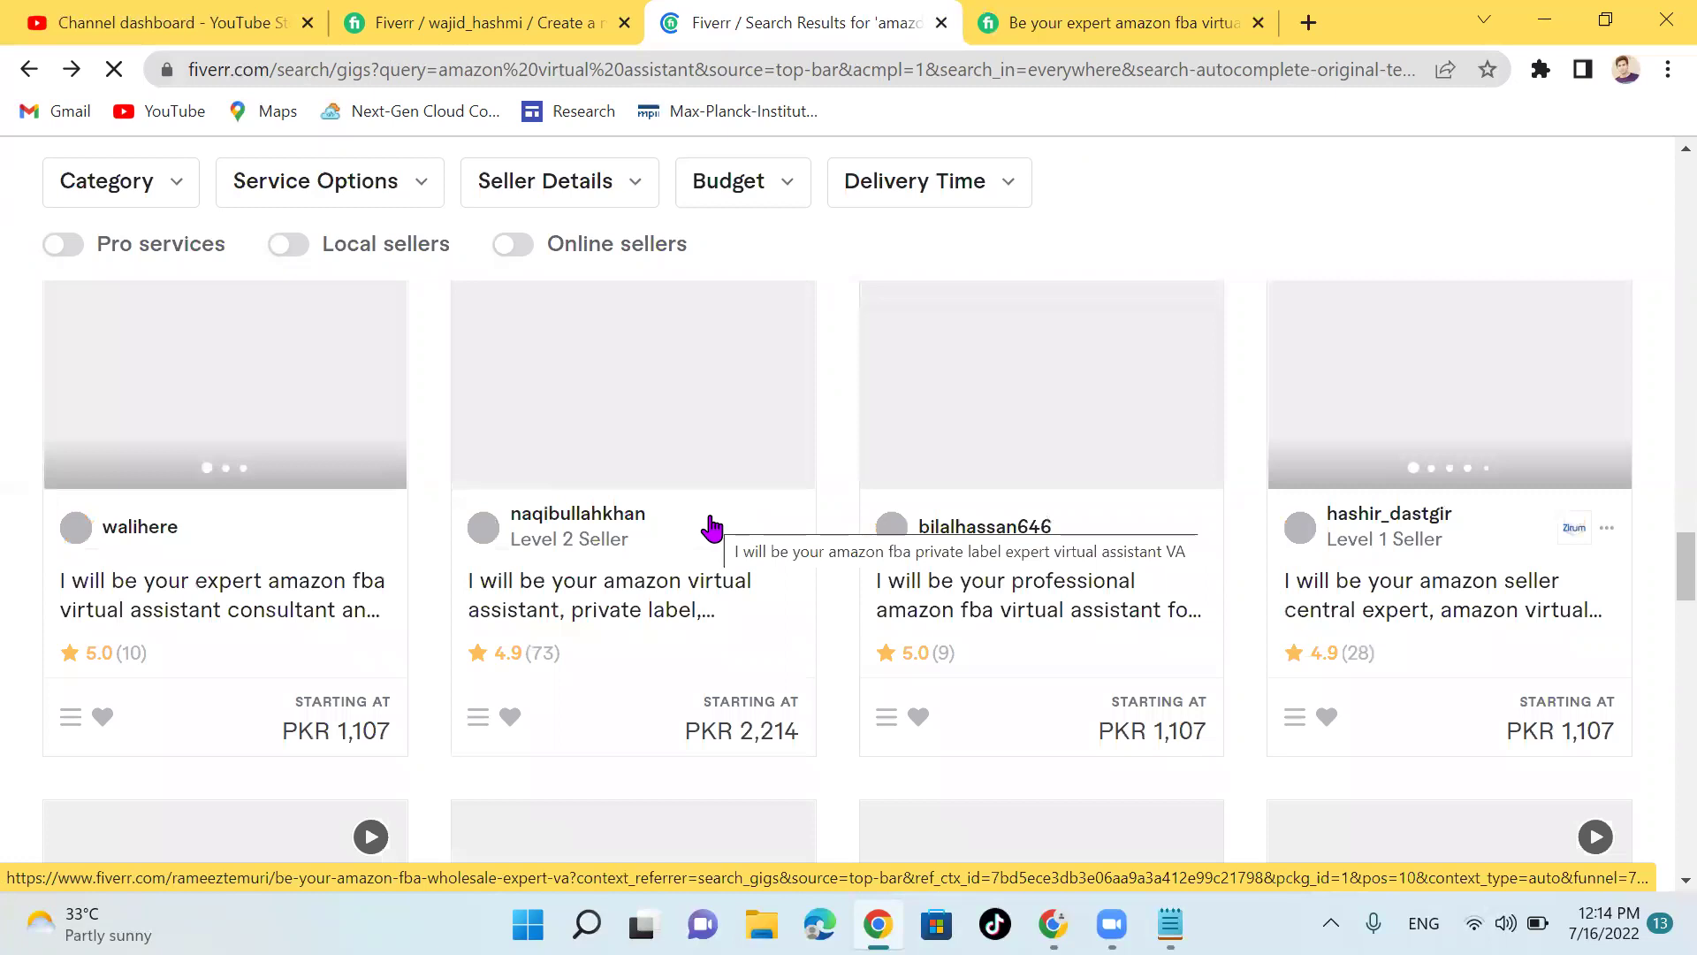
{"action": "scroll", "coordinate": [712, 528], "scroll_direction": "down", "scroll_amount": 10}
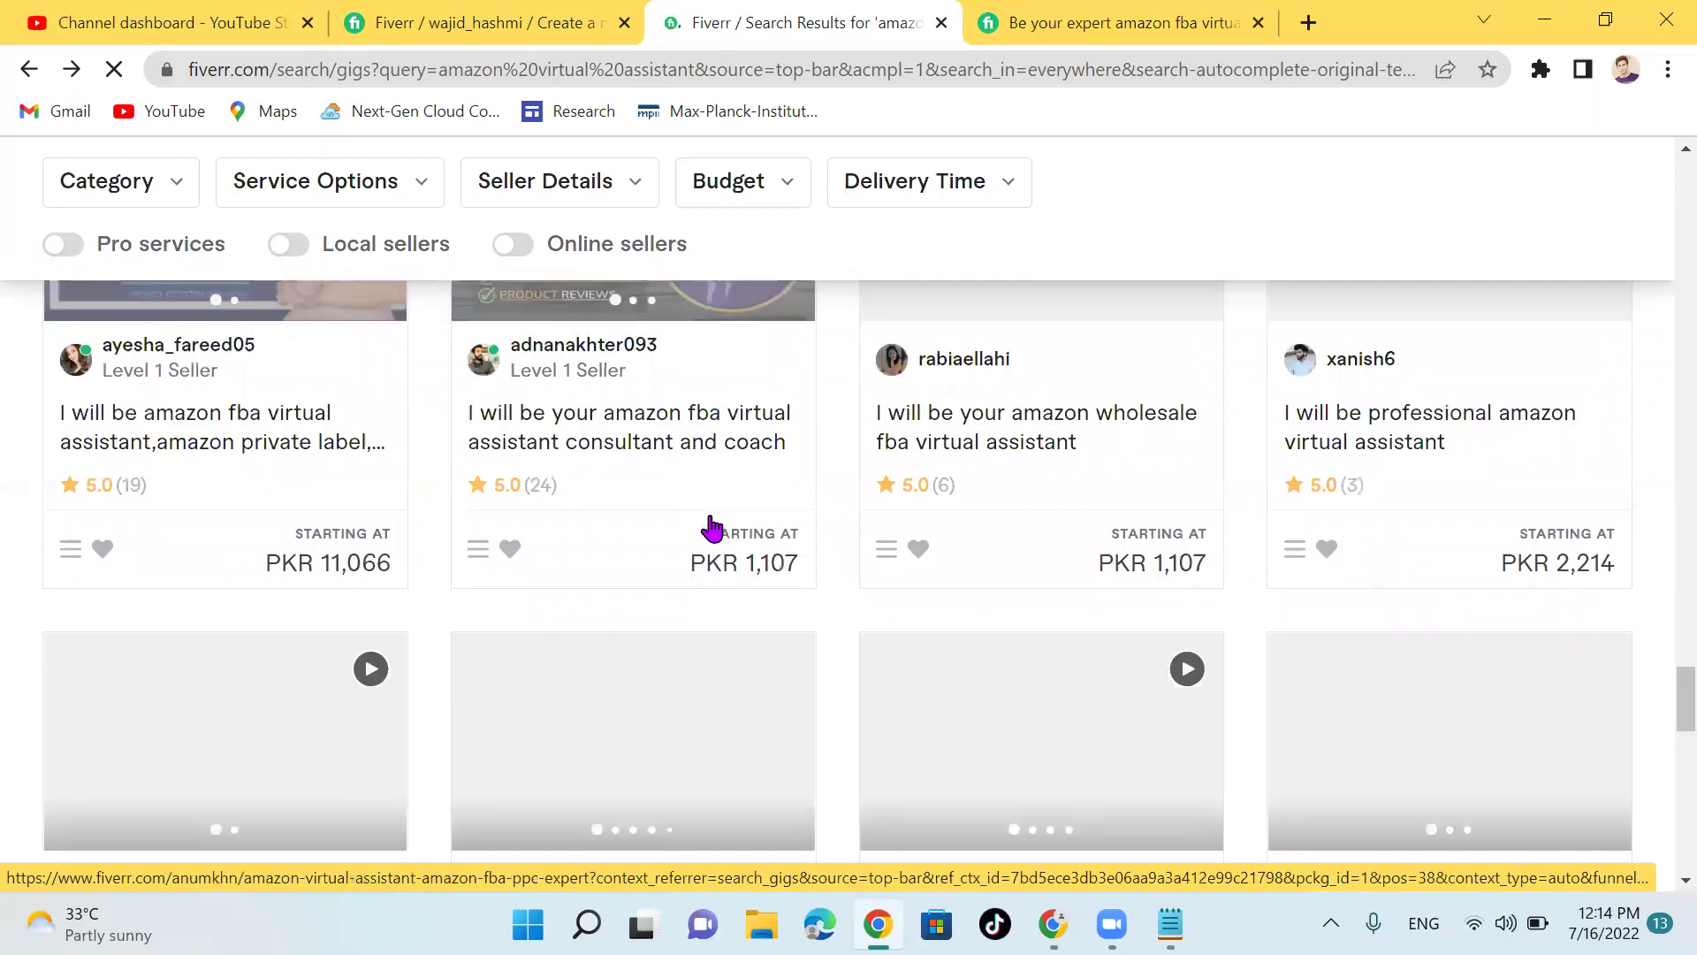
{"action": "scroll", "coordinate": [716, 528], "scroll_direction": "down", "scroll_amount": 4}
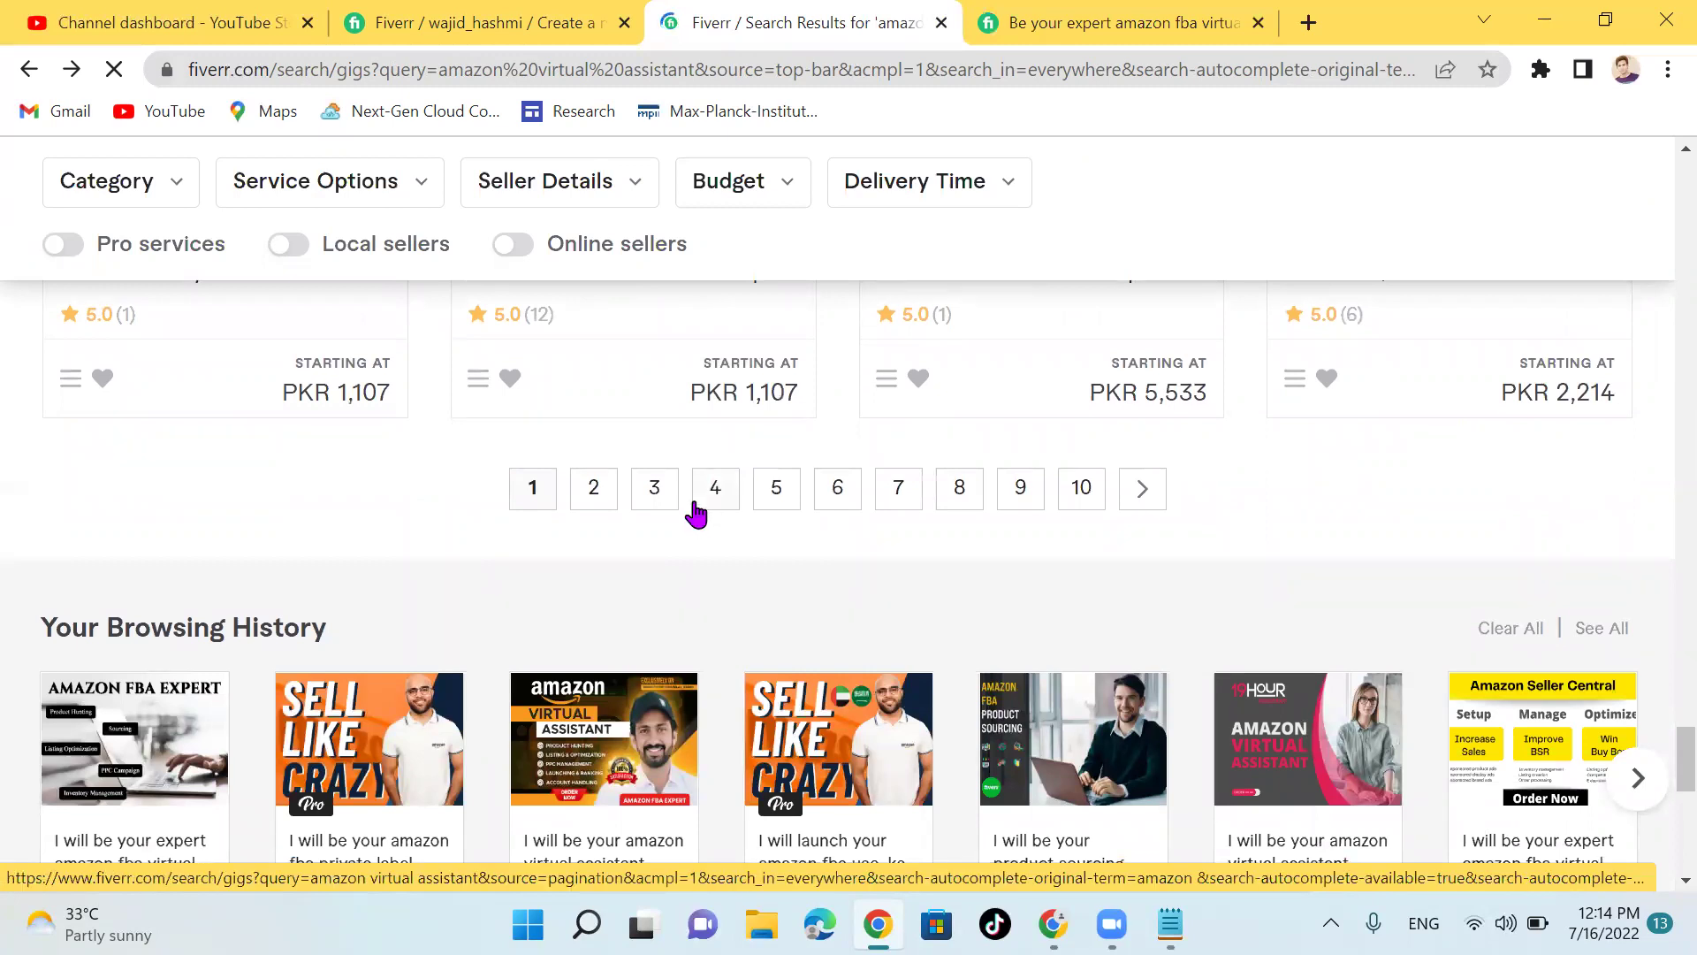
Step: Open page 4 of the search results and look through the competing gigs there
{"action": "left_click", "coordinate": [696, 504]}
{"action": "scroll", "coordinate": [678, 661], "scroll_direction": "down", "scroll_amount": 5}
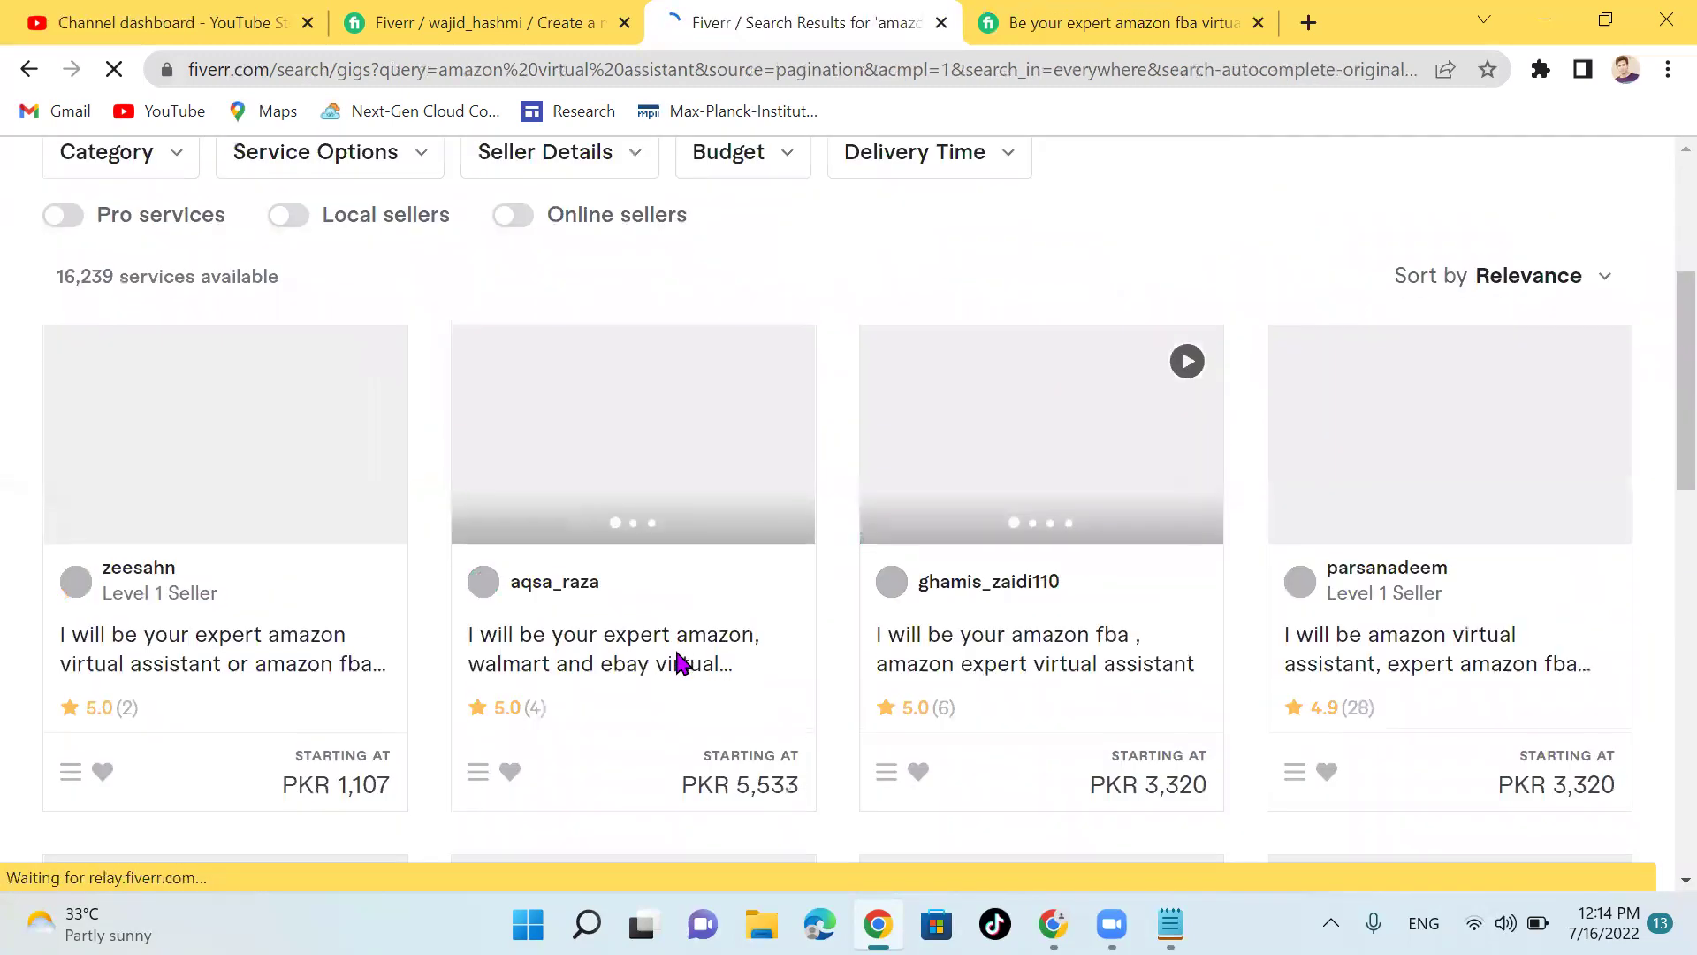
{"action": "scroll", "coordinate": [678, 662], "scroll_direction": "down", "scroll_amount": 9}
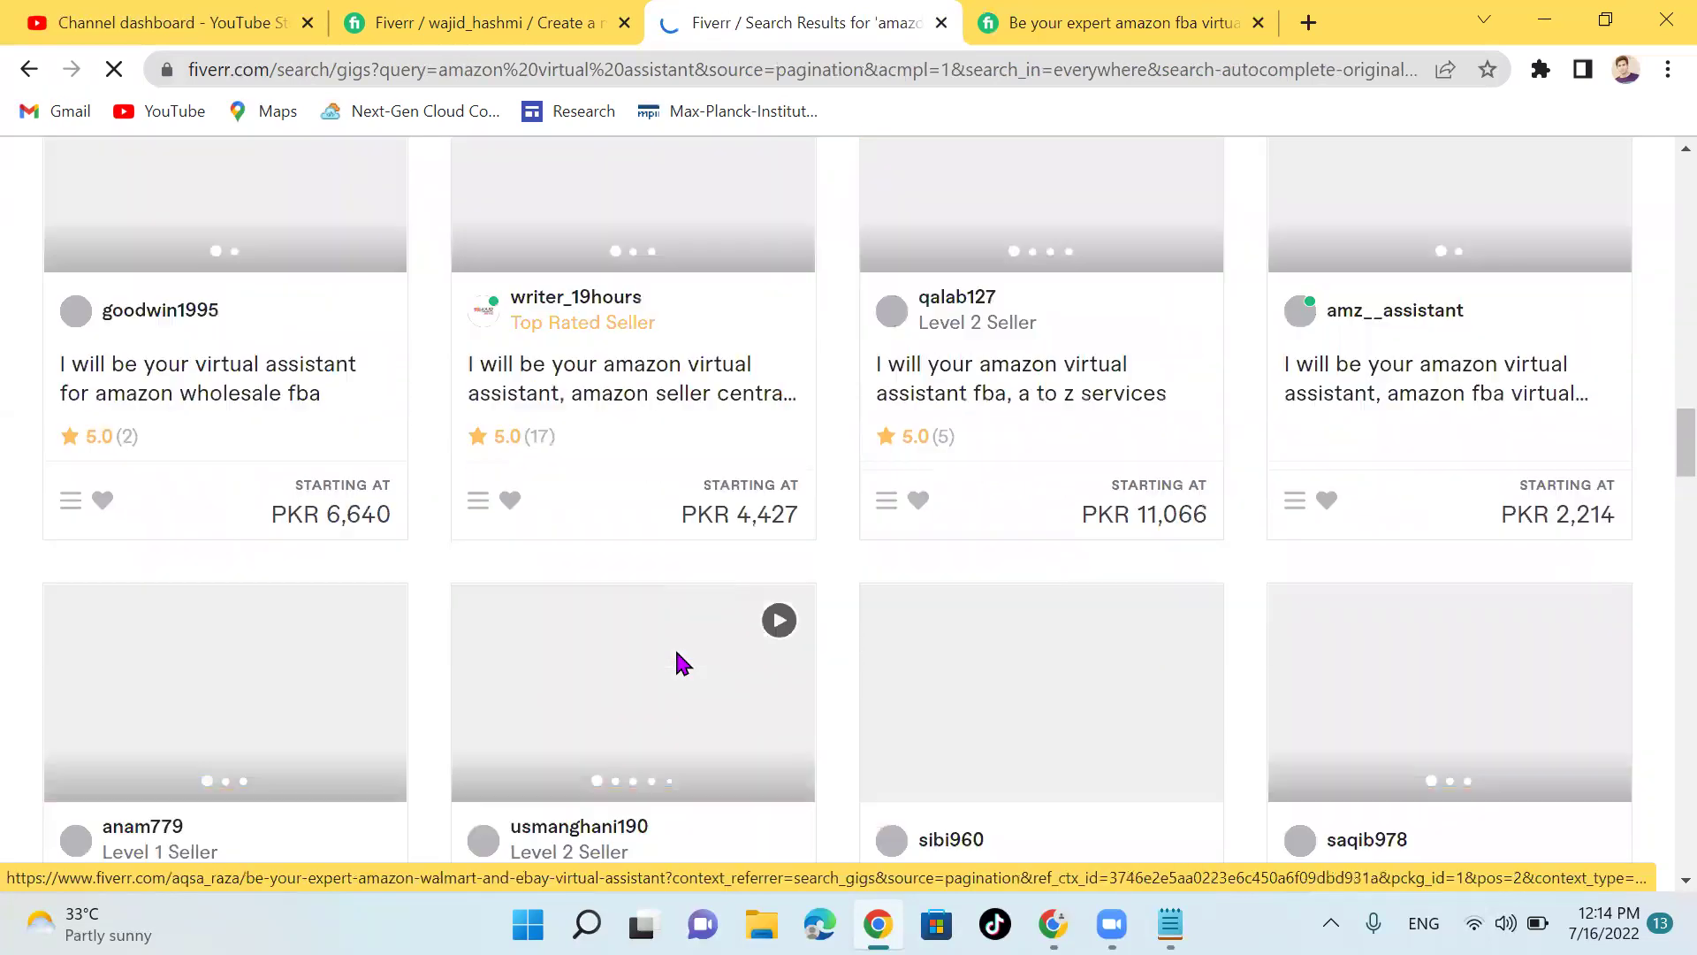
{"action": "scroll", "coordinate": [678, 656], "scroll_direction": "down", "scroll_amount": 20}
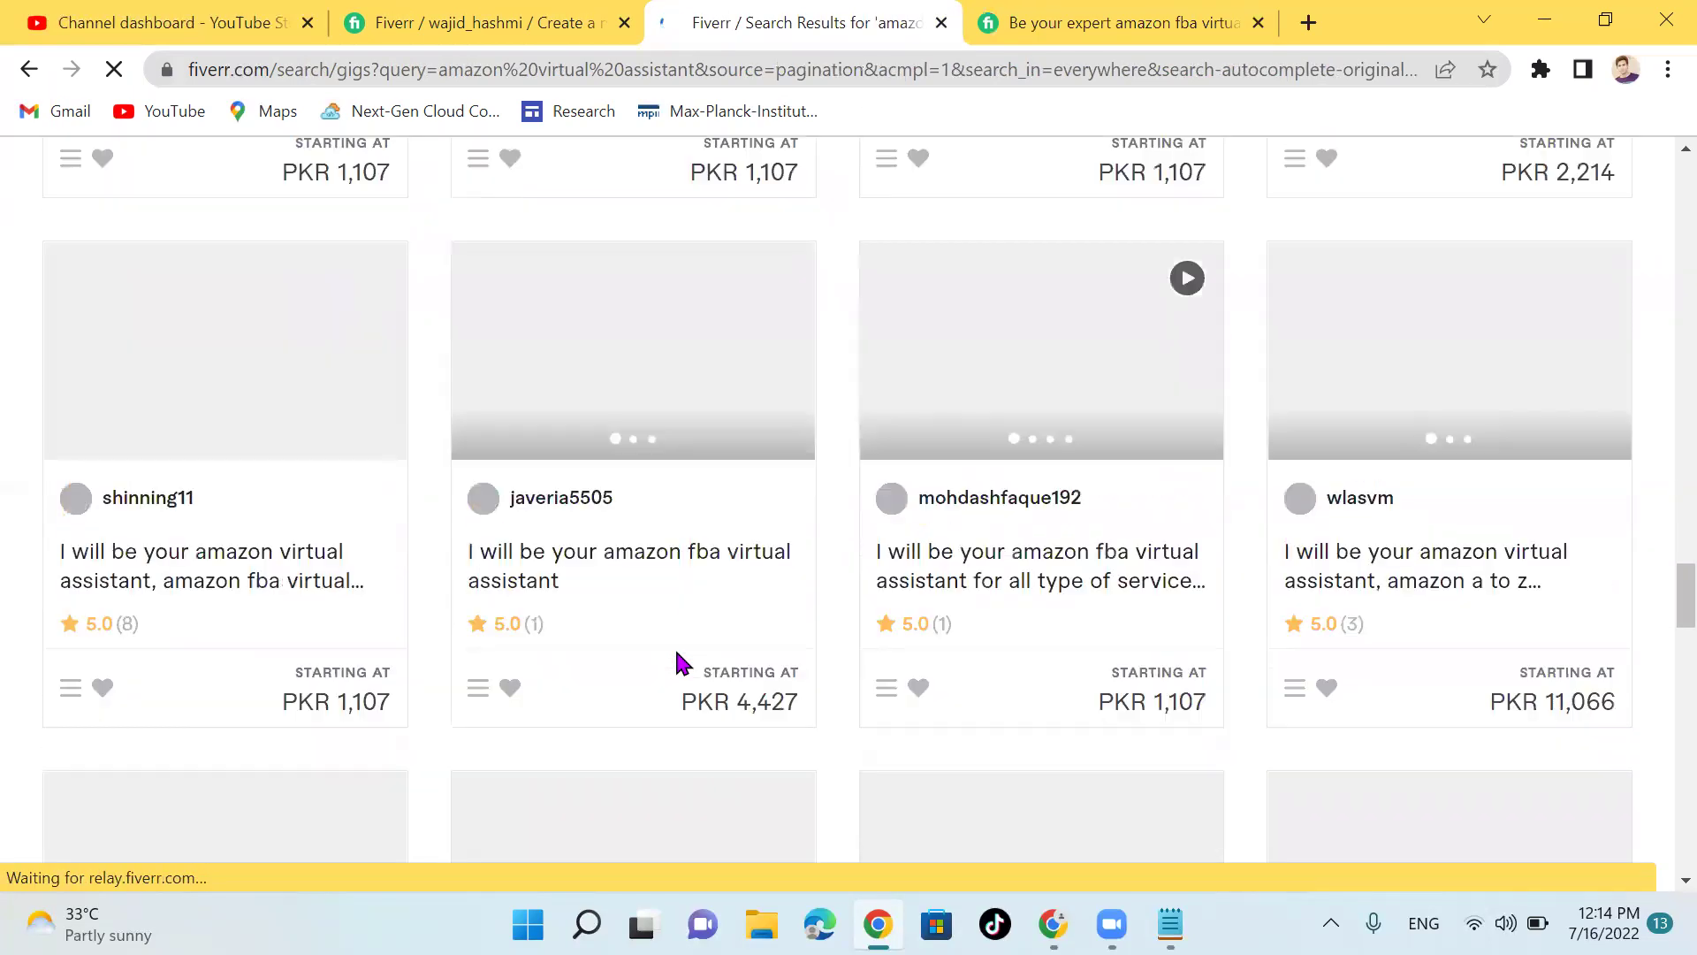
{"action": "scroll", "coordinate": [677, 663], "scroll_direction": "down", "scroll_amount": 13}
{"action": "scroll", "coordinate": [678, 654], "scroll_direction": "down", "scroll_amount": 6}
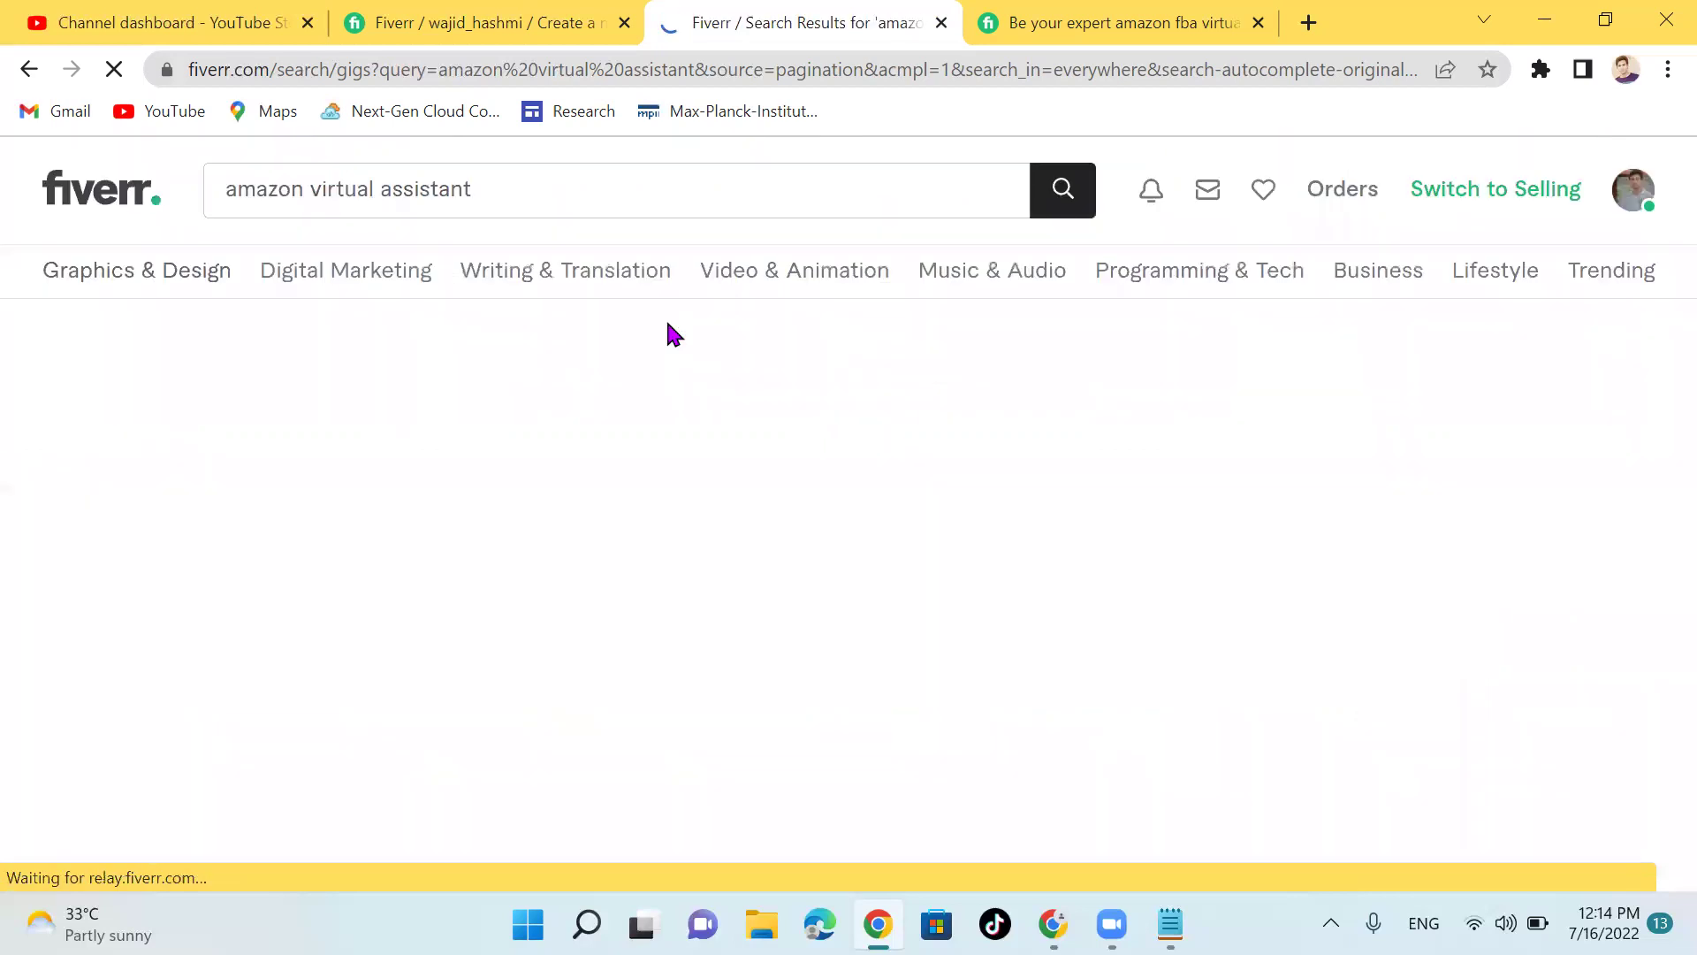
Step: Look through the competing gigs on page 6 of the search results
{"action": "scroll", "coordinate": [335, 539], "scroll_direction": "down", "scroll_amount": 3}
{"action": "scroll", "coordinate": [334, 538], "scroll_direction": "down", "scroll_amount": 5}
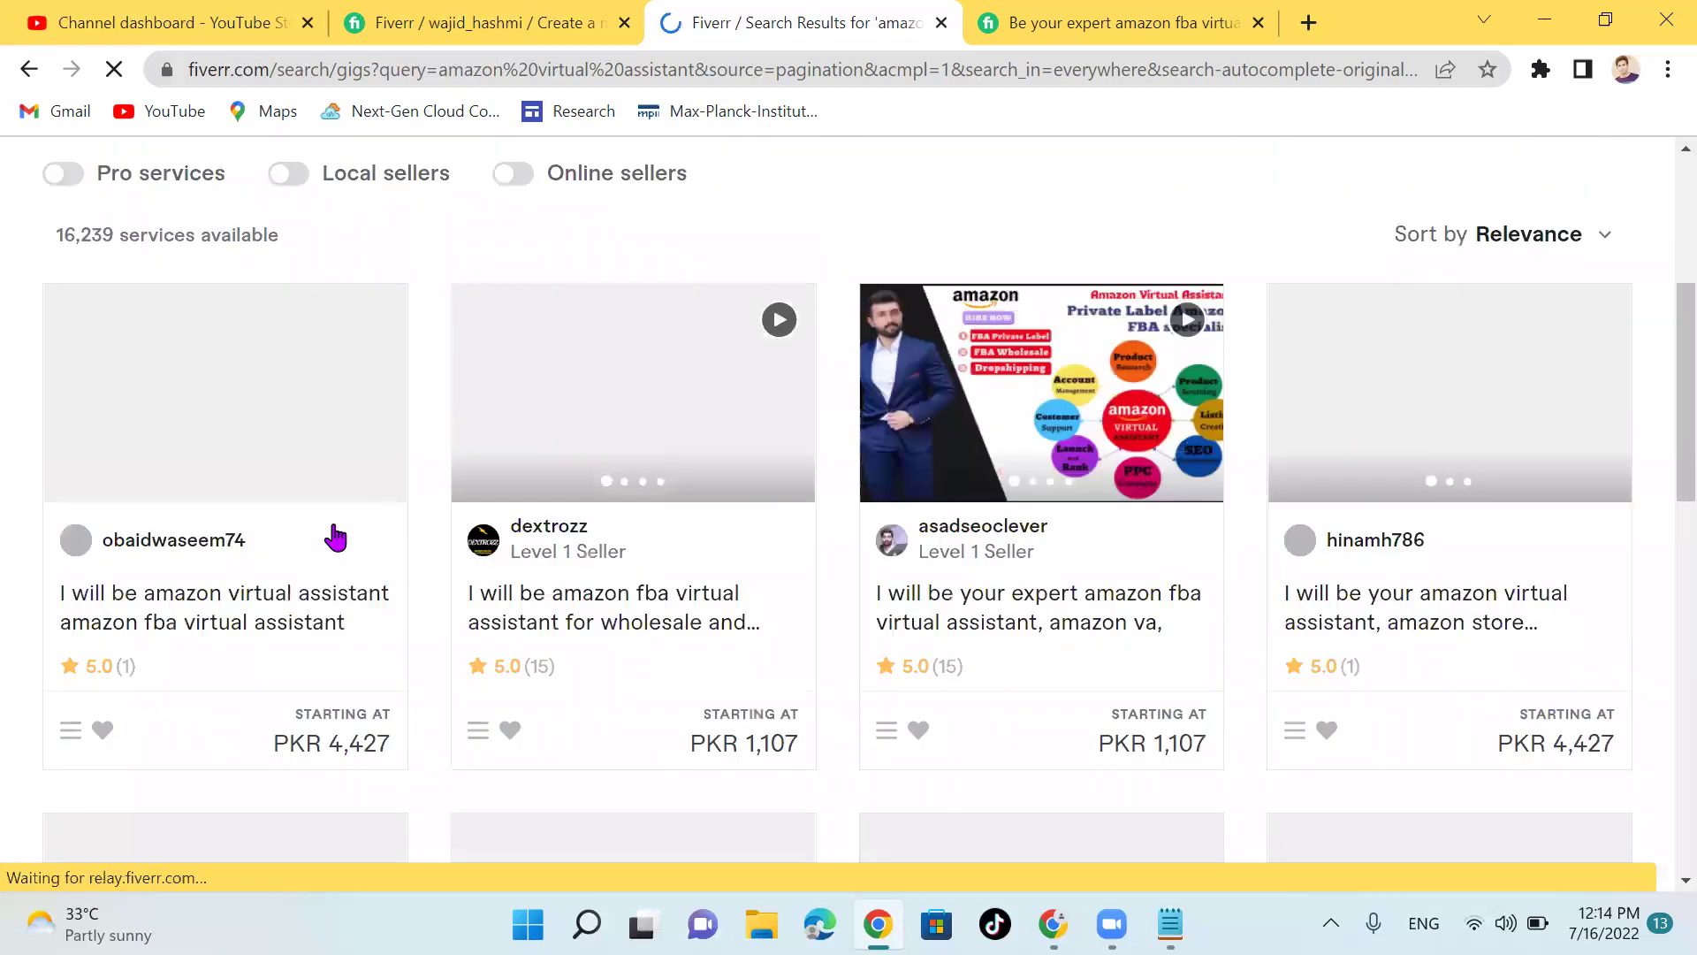
{"action": "scroll", "coordinate": [335, 536], "scroll_direction": "down", "scroll_amount": 12}
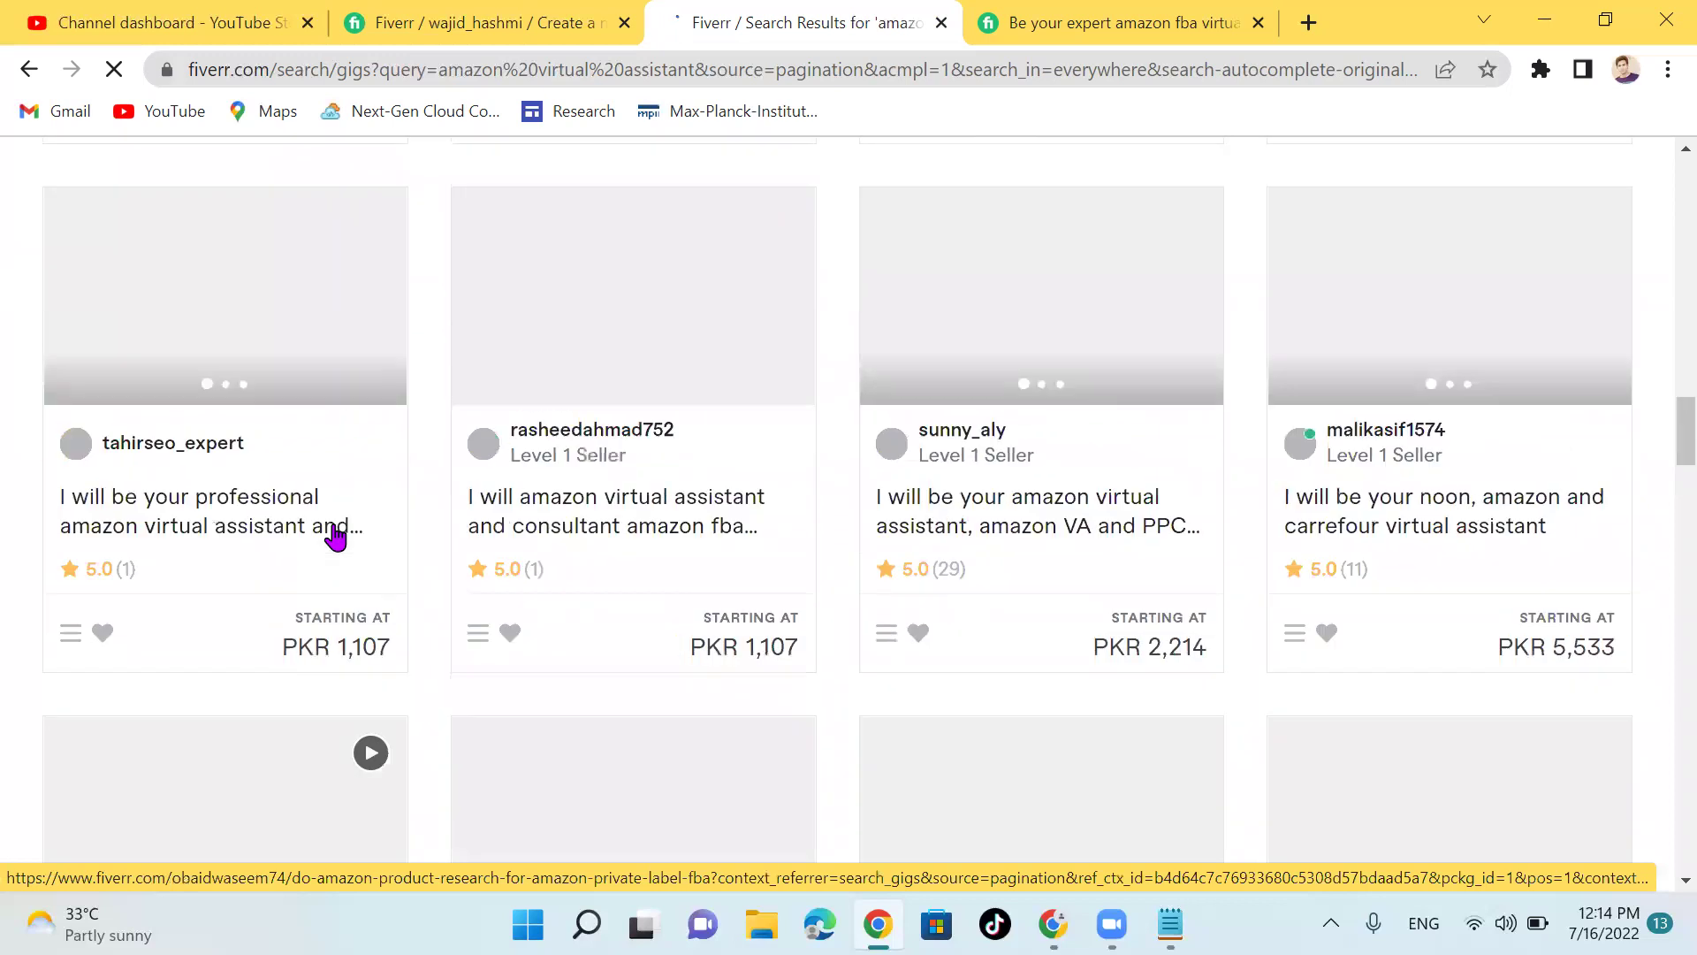
{"action": "scroll", "coordinate": [338, 534], "scroll_direction": "down", "scroll_amount": 15}
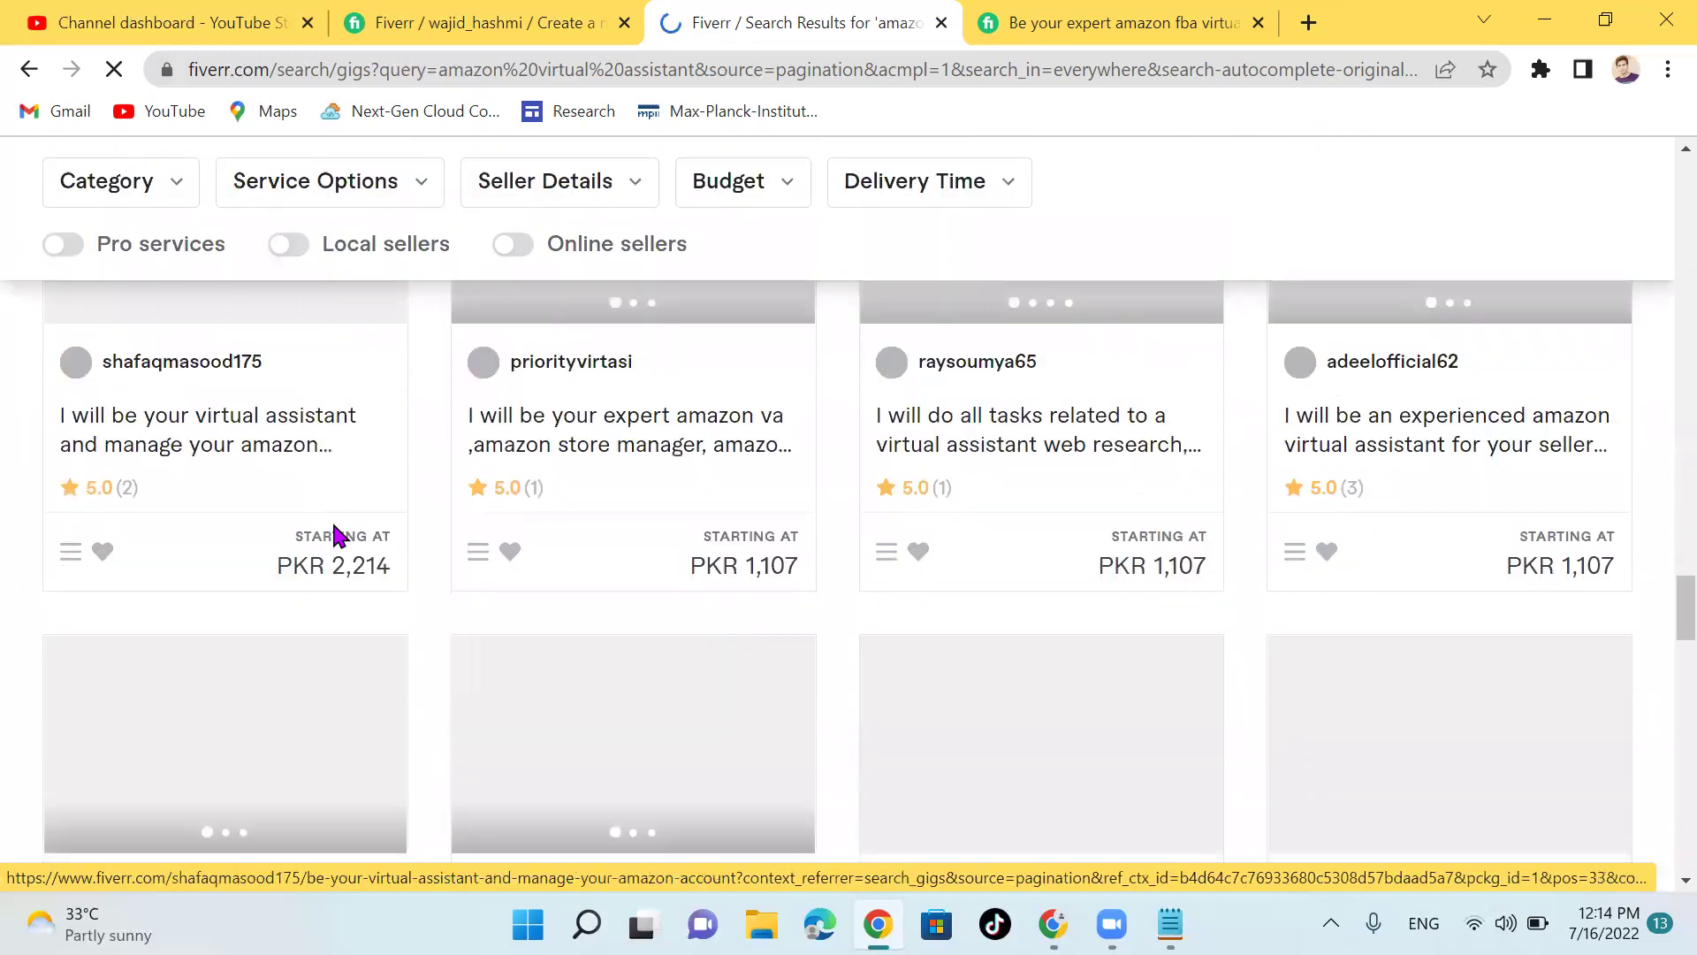
{"action": "scroll", "coordinate": [336, 535], "scroll_direction": "down", "scroll_amount": 10}
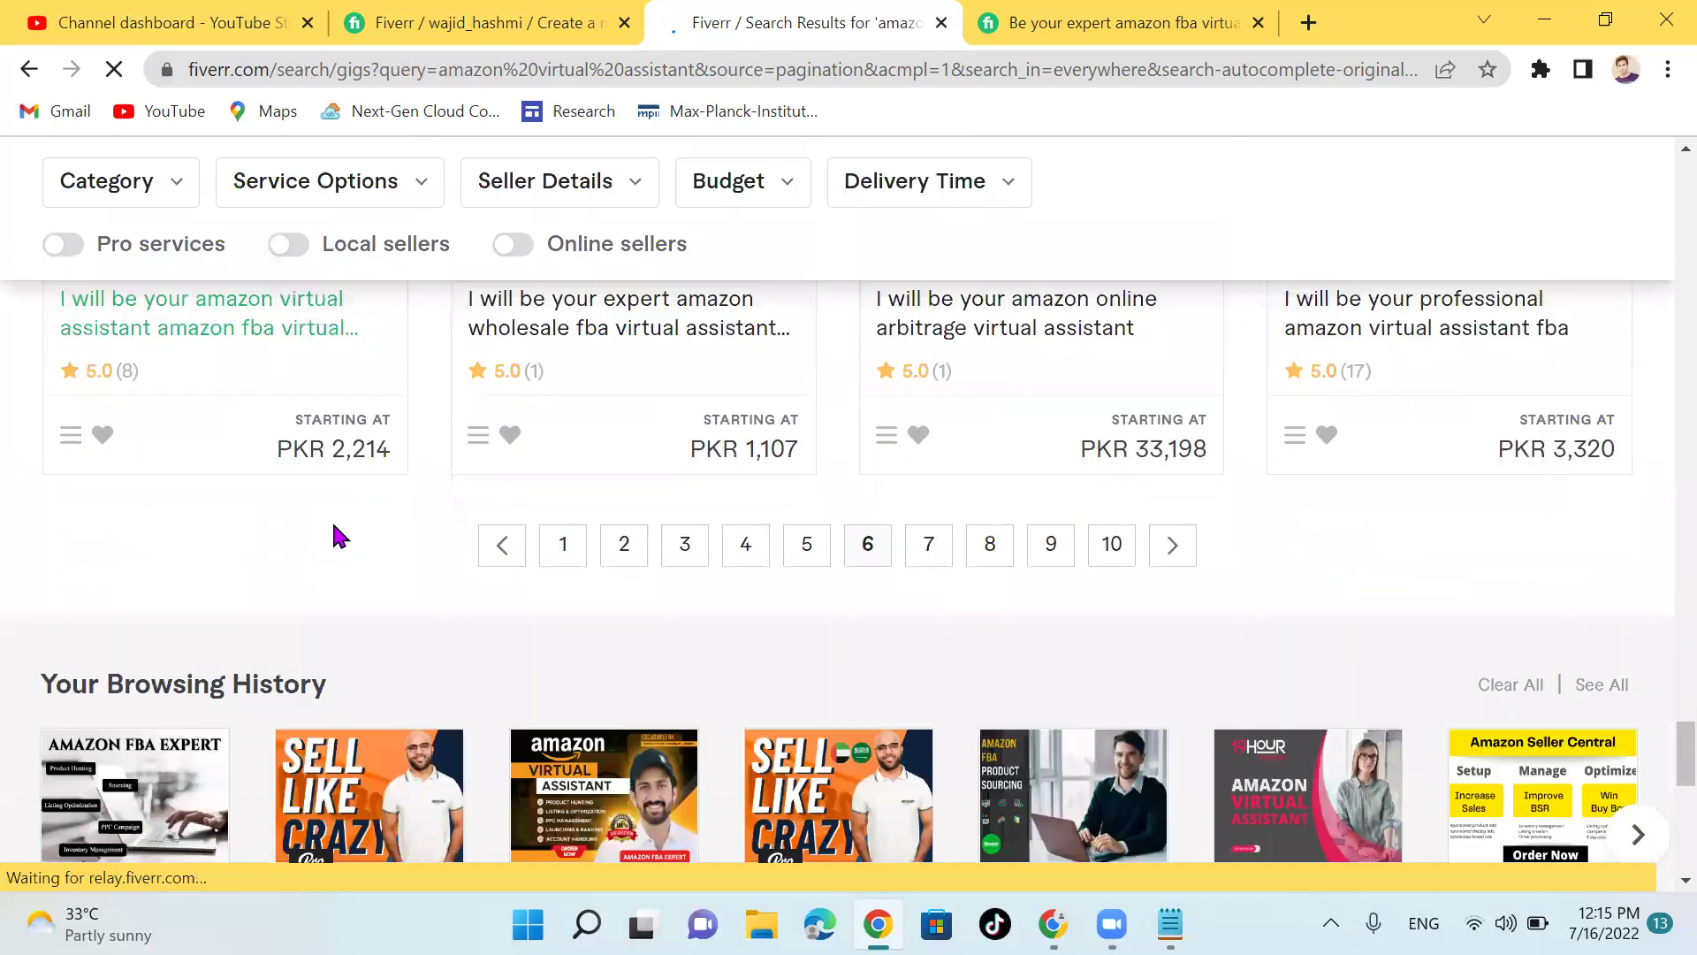
Step: Filter the amazon virtual assistant results to online sellers and look through the first page of gigs
{"action": "scroll", "coordinate": [336, 535], "scroll_direction": "up", "scroll_amount": 20}
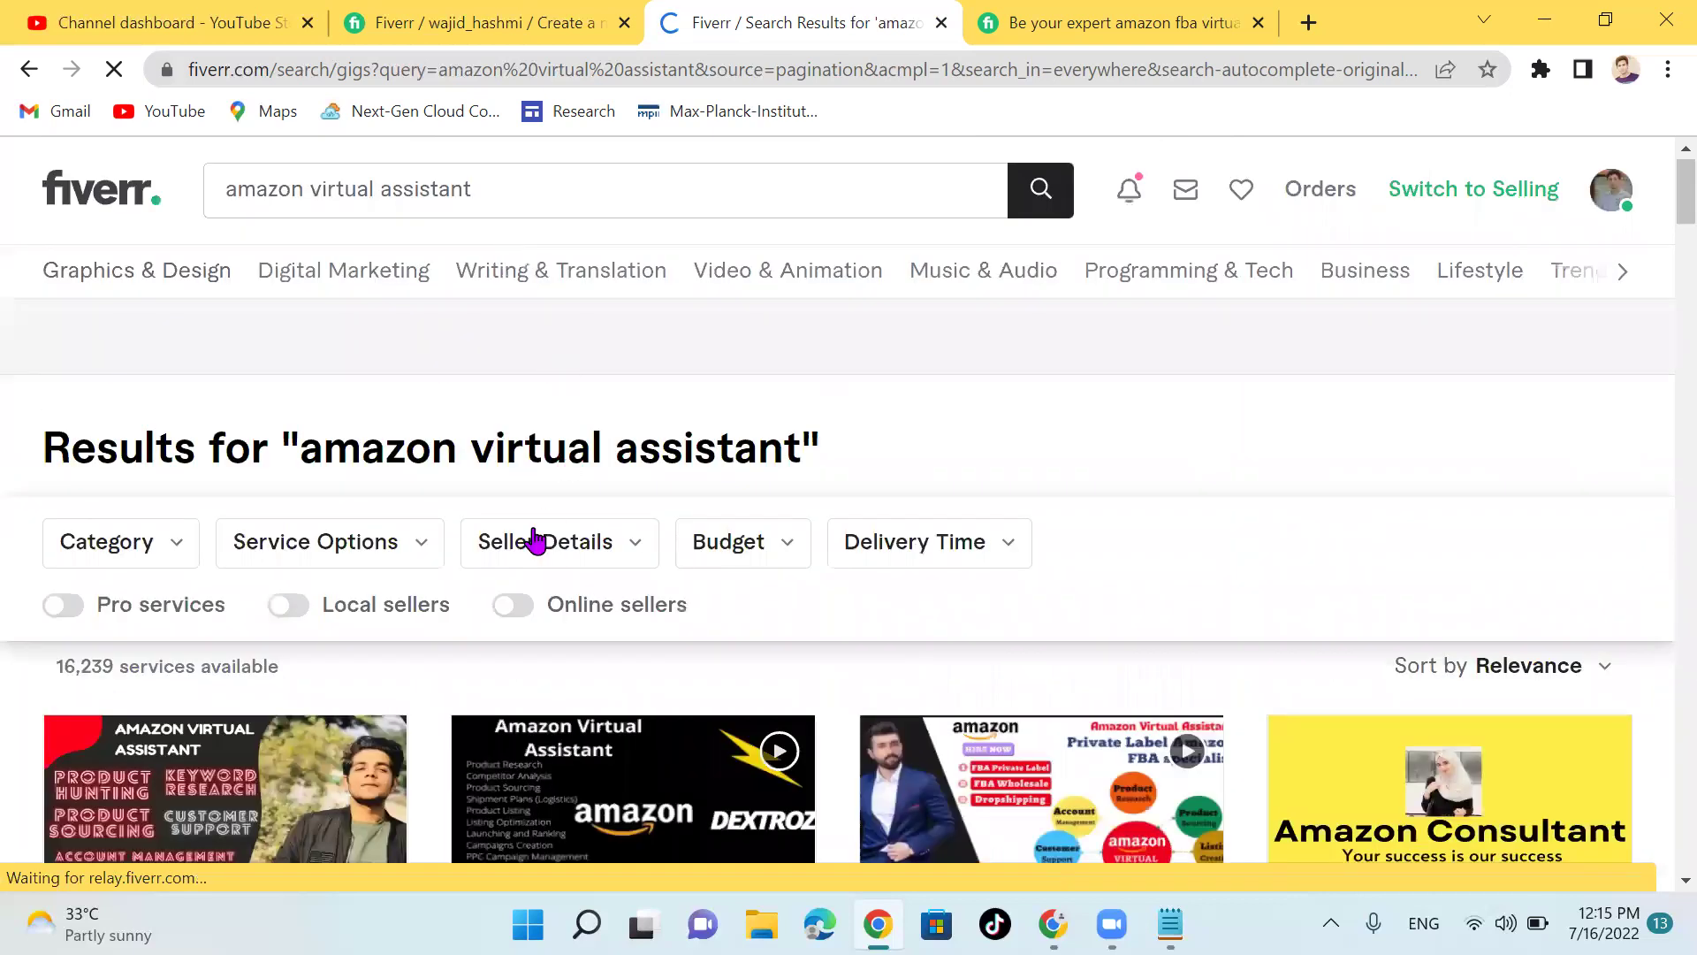
{"action": "left_click", "coordinate": [520, 610]}
{"action": "scroll", "coordinate": [818, 630], "scroll_direction": "down", "scroll_amount": 2}
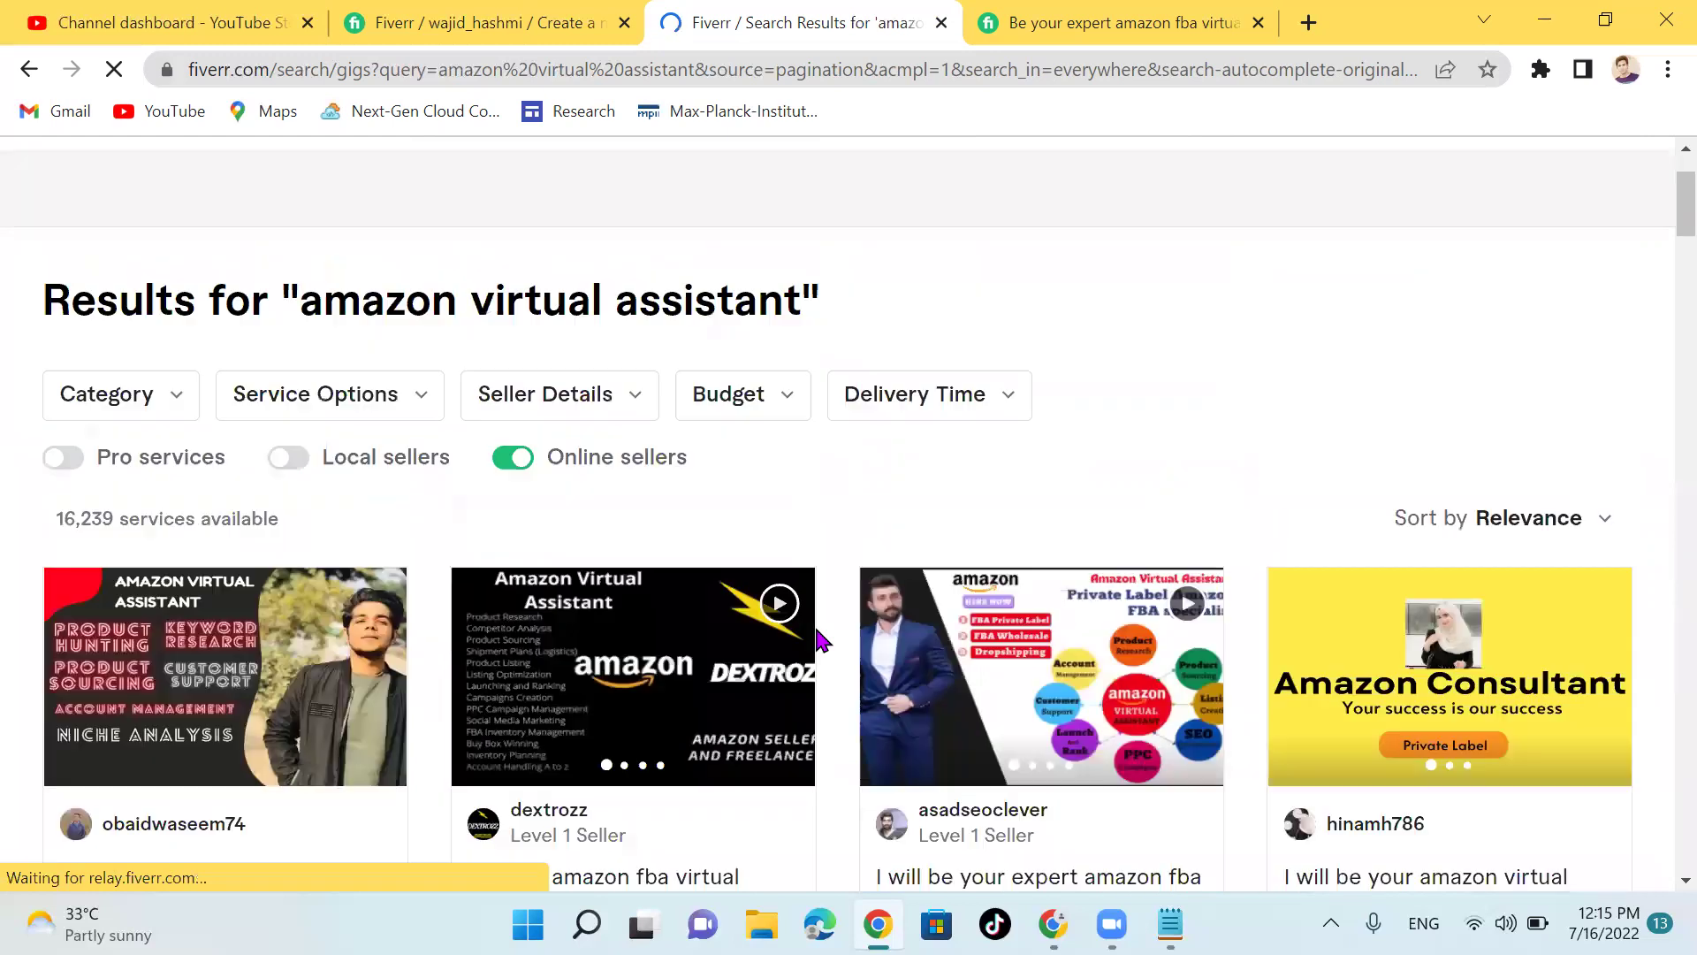
{"action": "scroll", "coordinate": [440, 675], "scroll_direction": "down", "scroll_amount": 4}
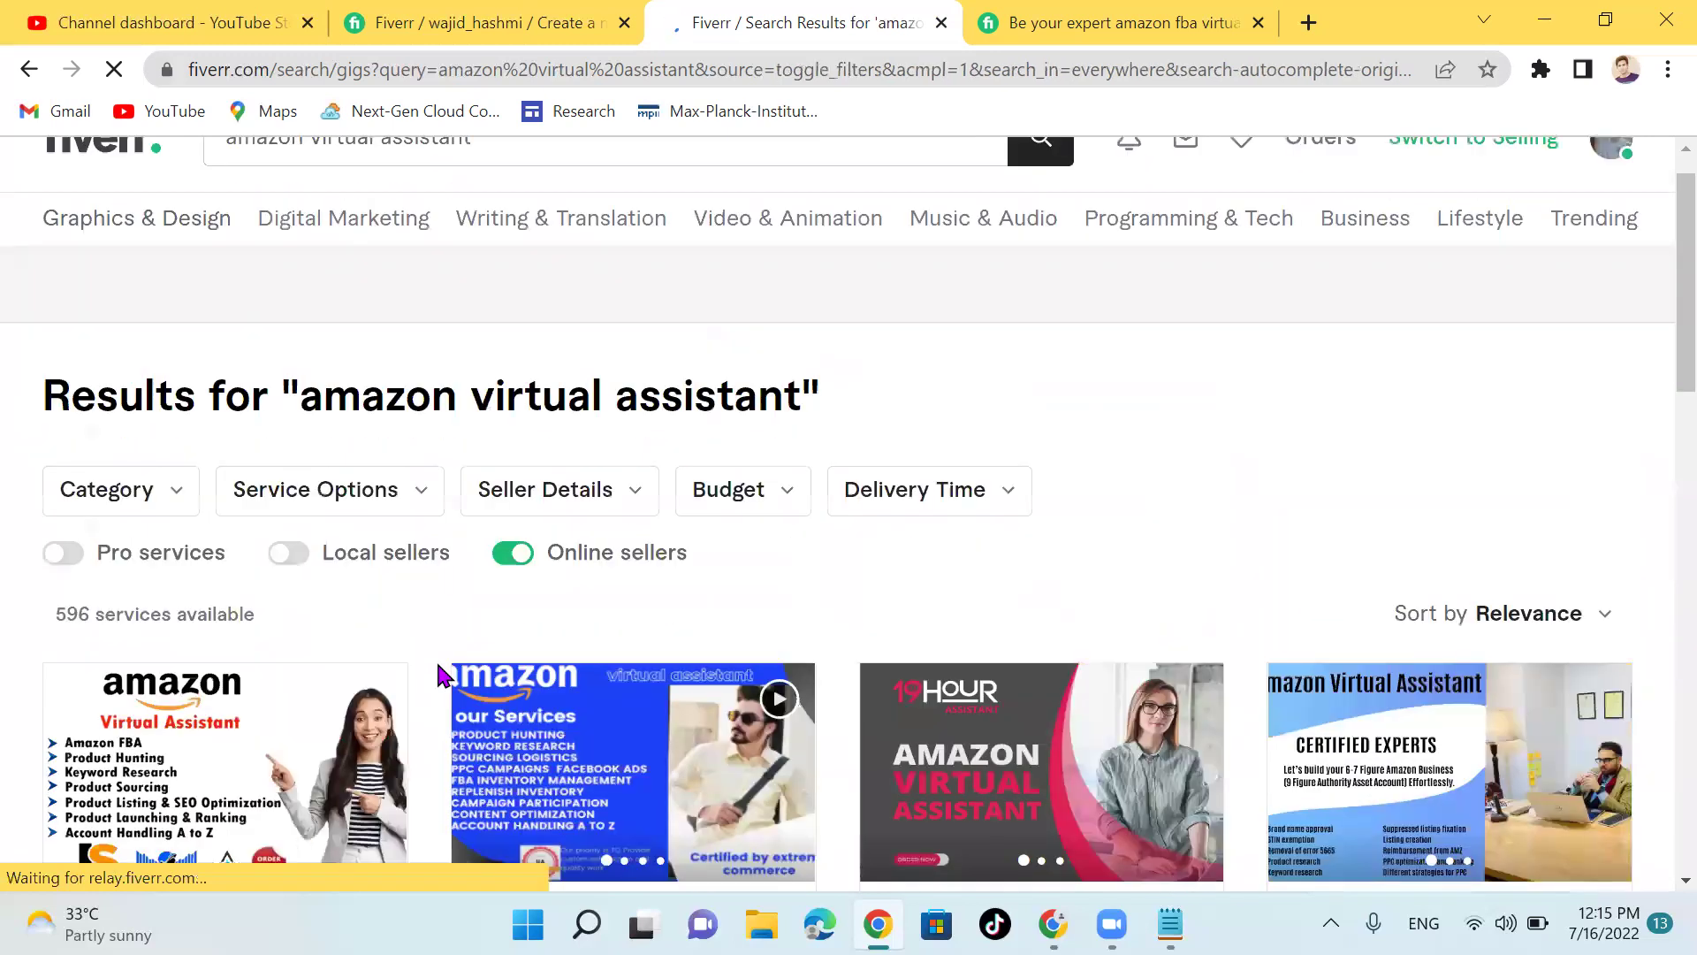
{"action": "scroll", "coordinate": [439, 672], "scroll_direction": "down", "scroll_amount": 18}
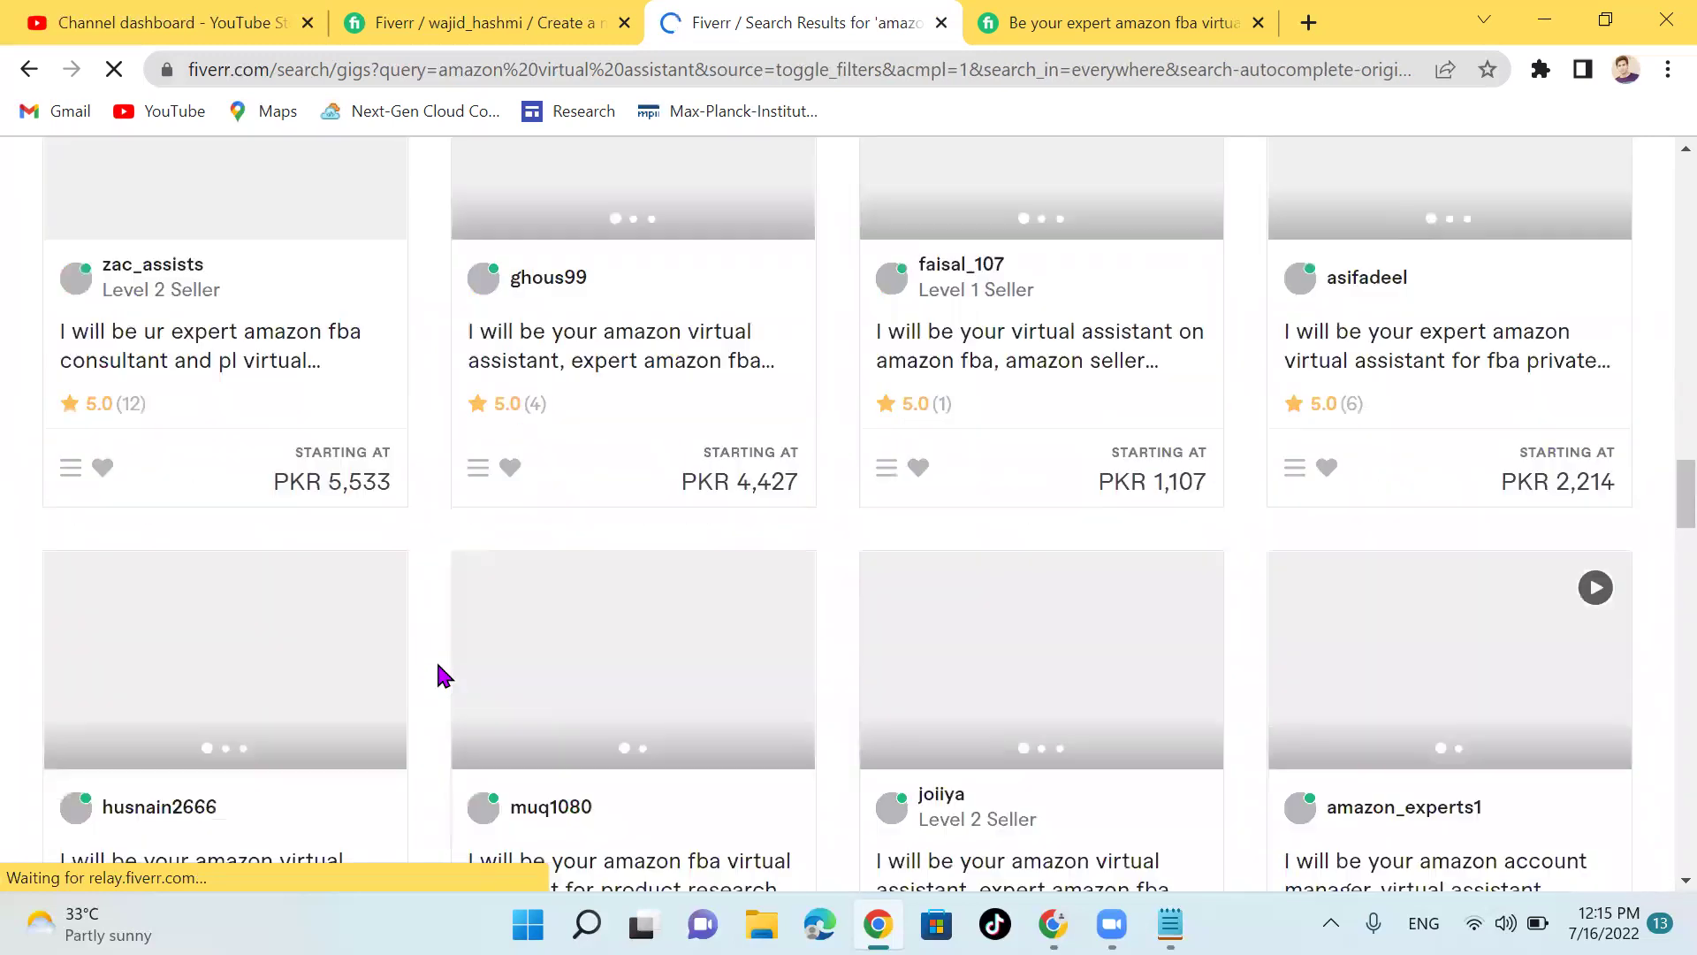
{"action": "scroll", "coordinate": [437, 659], "scroll_direction": "down", "scroll_amount": 15}
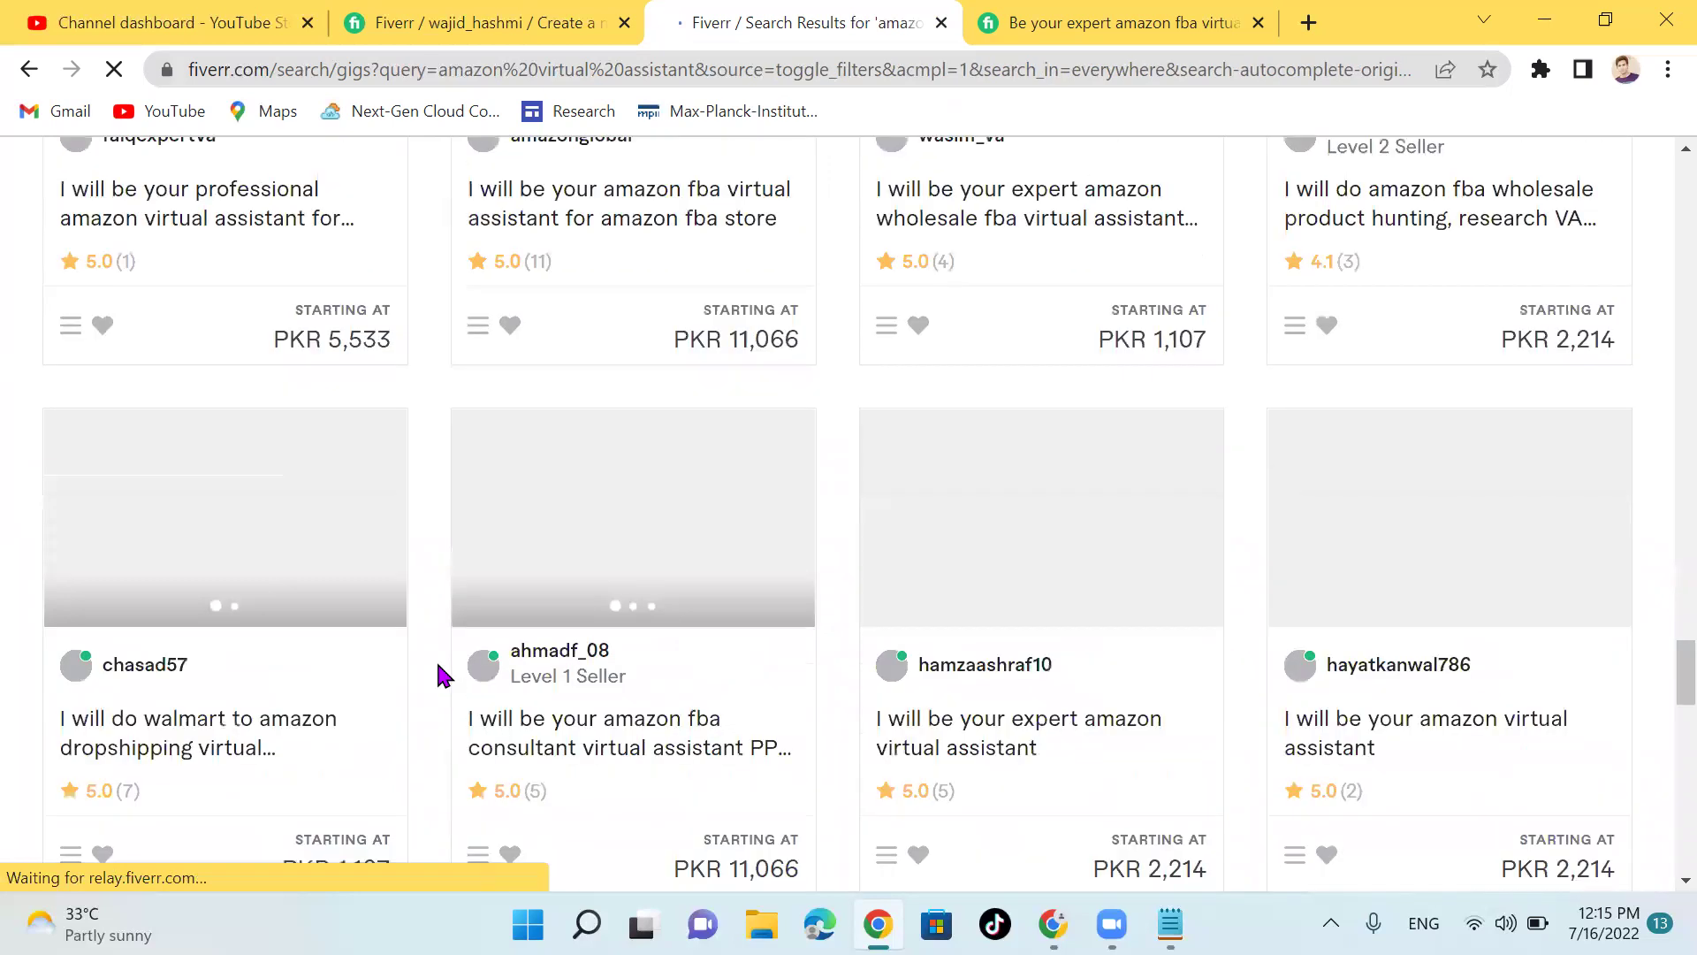
{"action": "scroll", "coordinate": [705, 468], "scroll_direction": "up", "scroll_amount": 3}
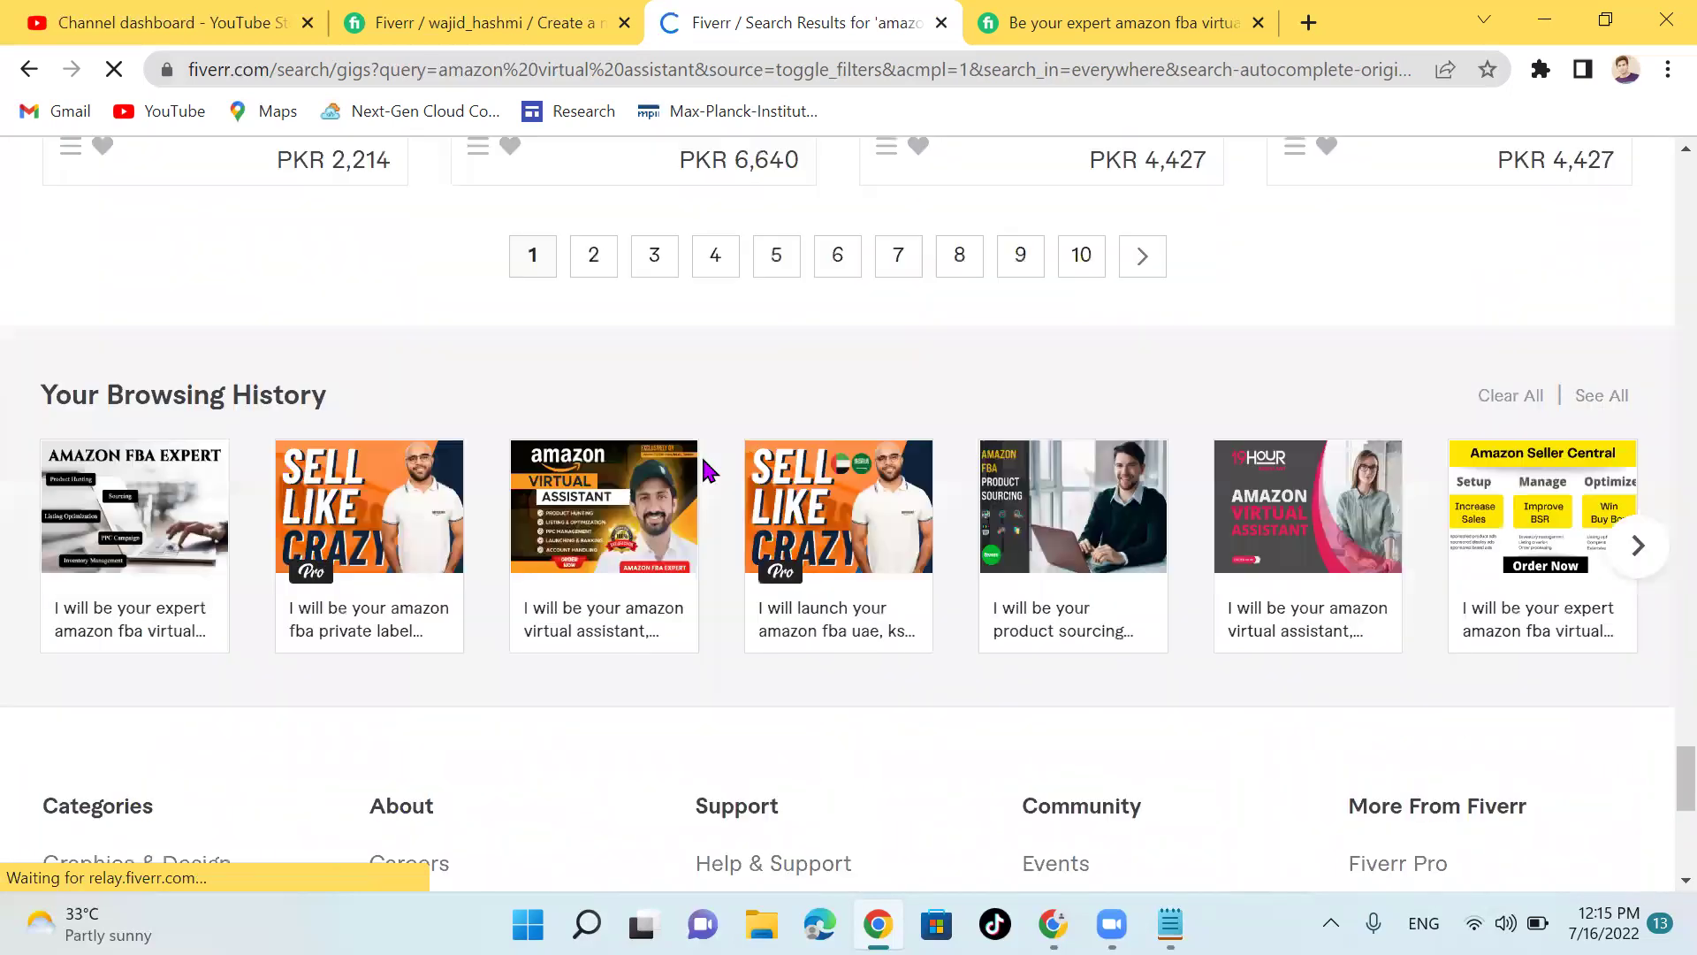
{"action": "scroll", "coordinate": [704, 469], "scroll_direction": "up", "scroll_amount": 5}
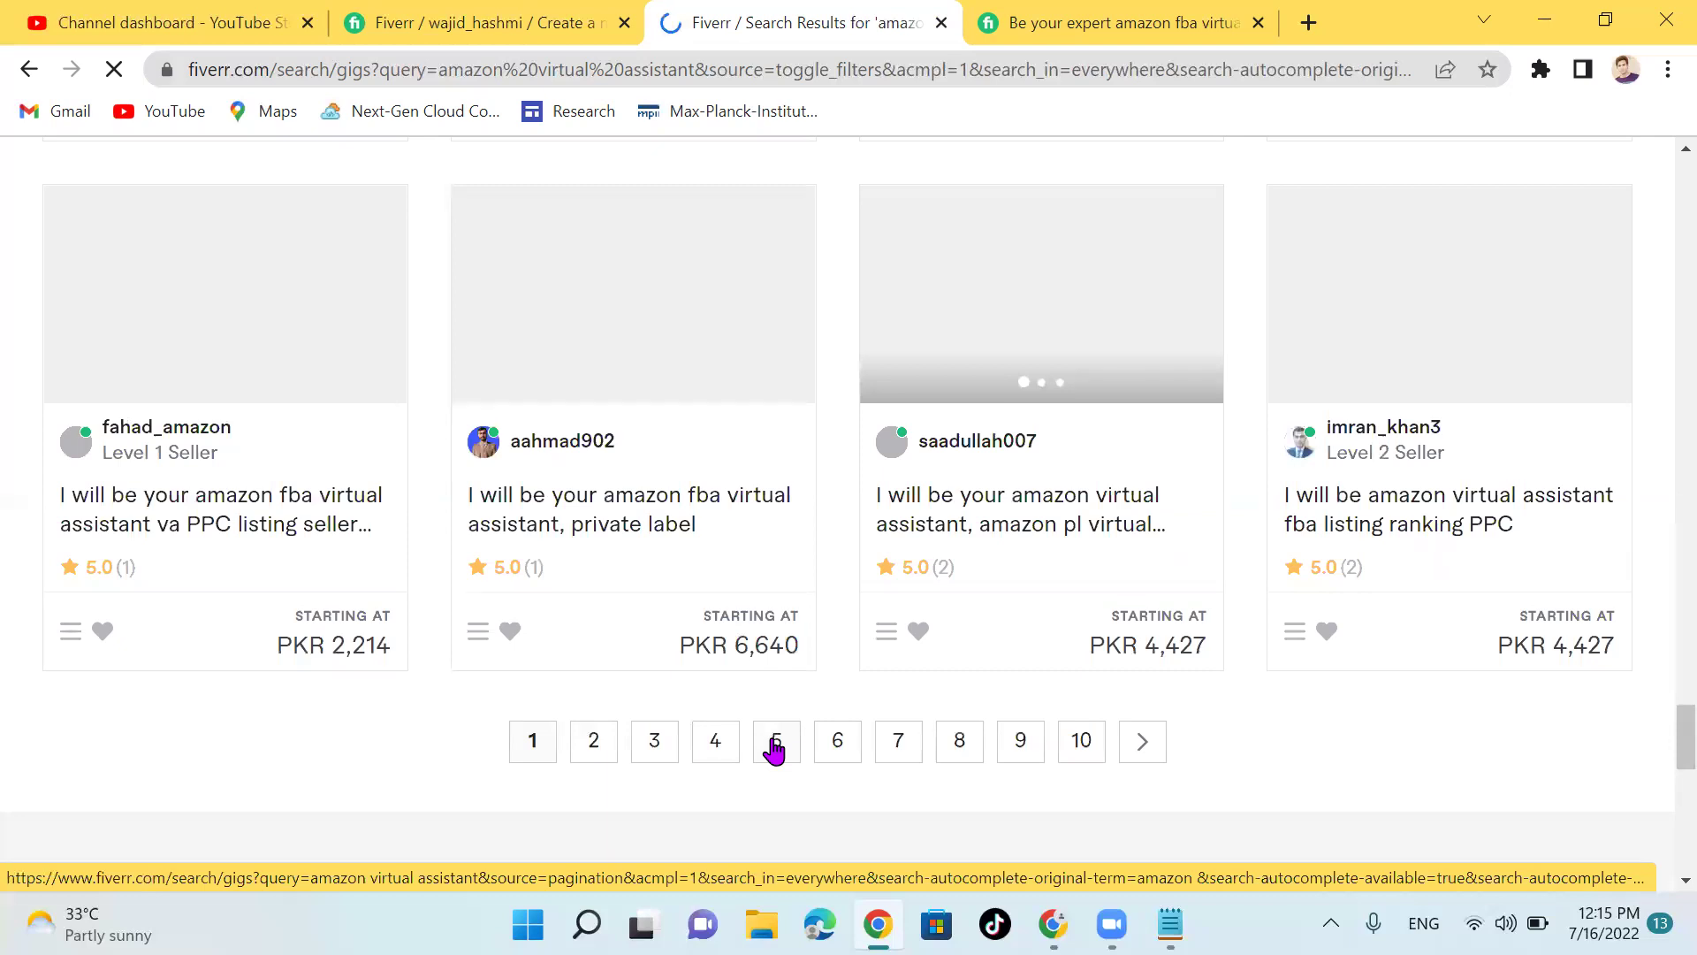
Step: Open page 5 of the online-seller results and examine the gig images, titles, ratings and starting prices
{"action": "left_click", "coordinate": [775, 747]}
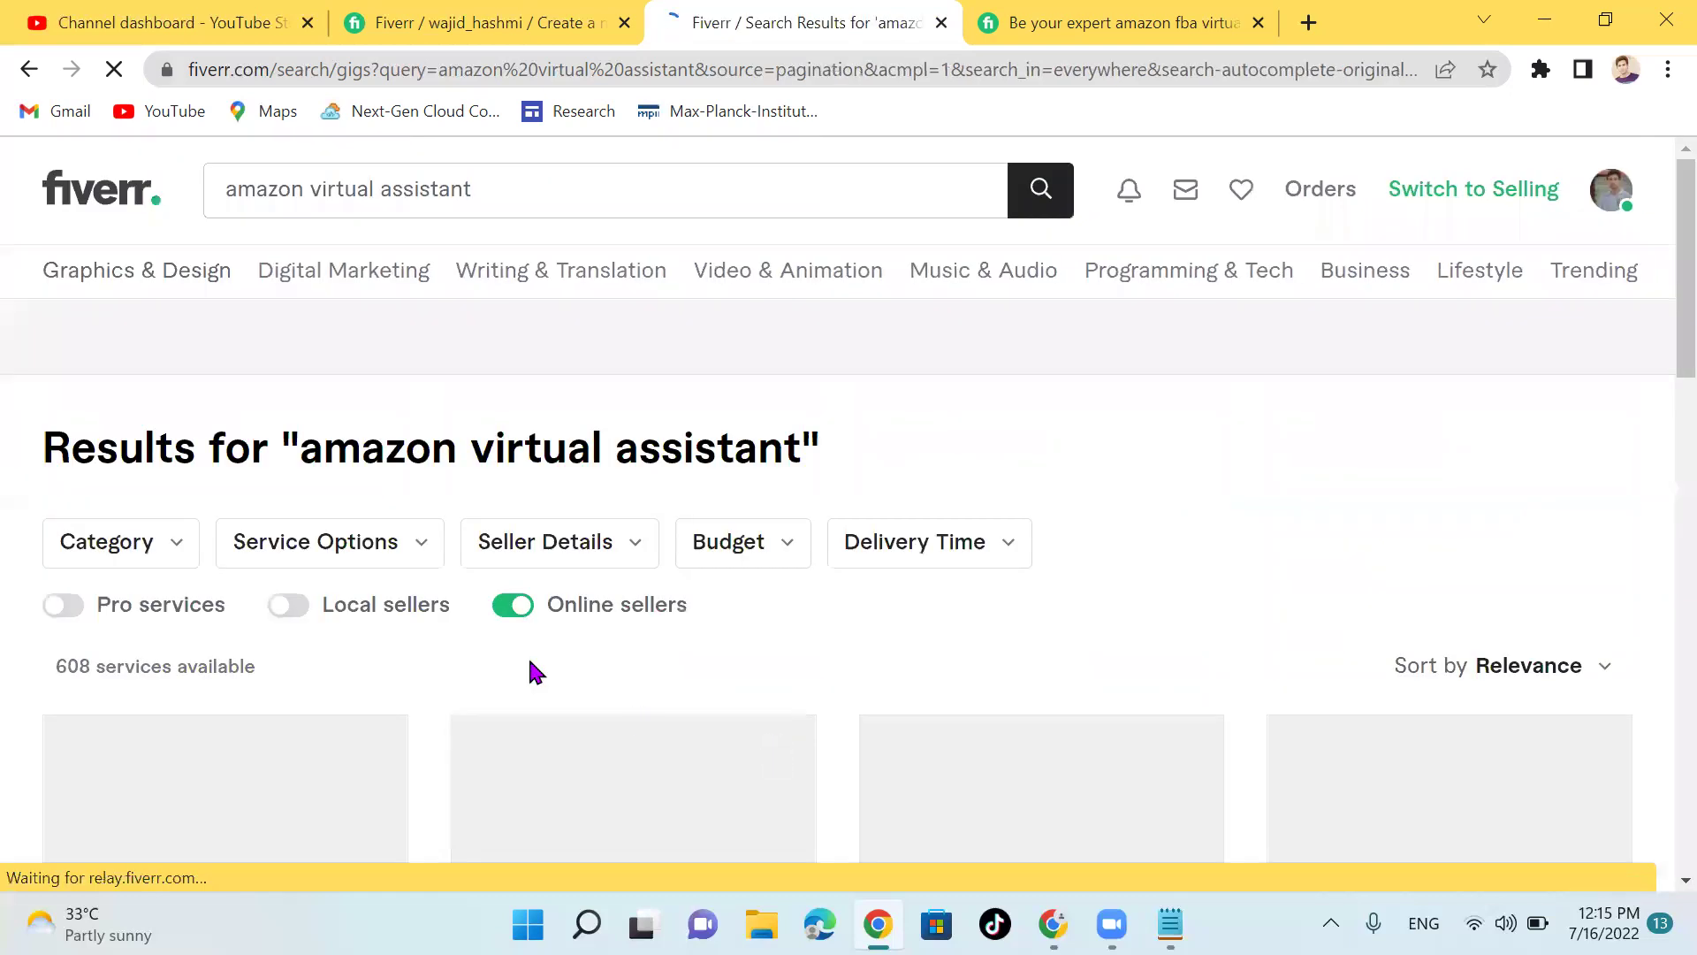
{"action": "scroll", "coordinate": [511, 663], "scroll_direction": "down", "scroll_amount": 9}
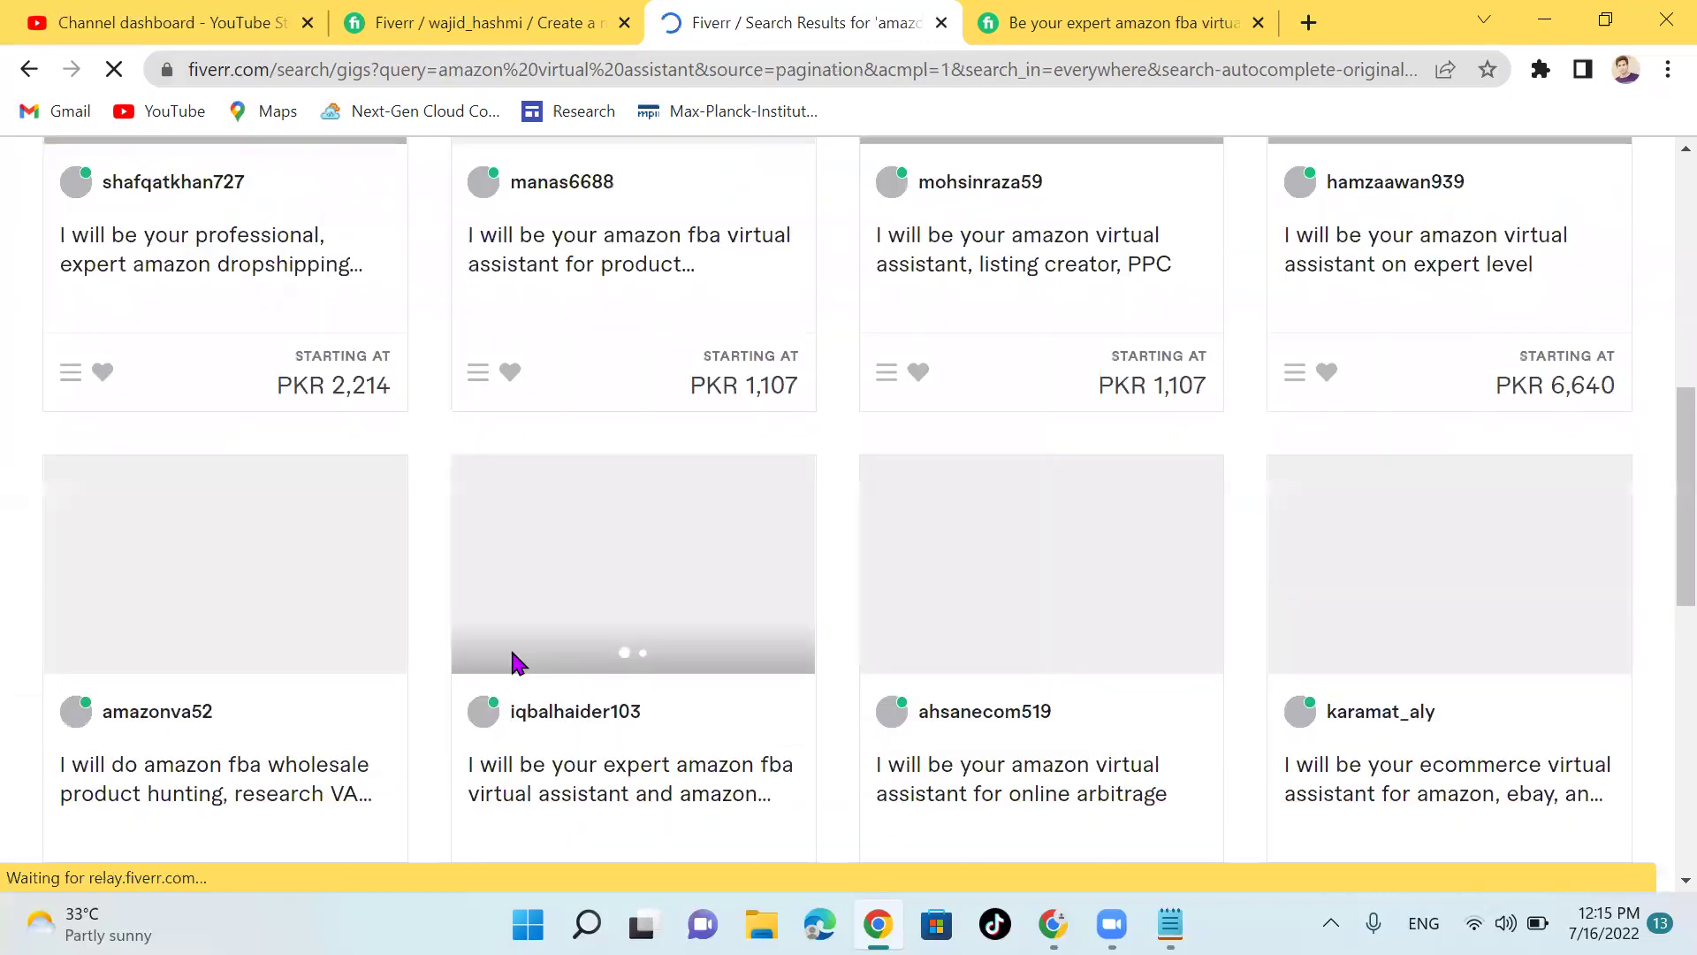
{"action": "scroll", "coordinate": [132, 553], "scroll_direction": "up", "scroll_amount": 2}
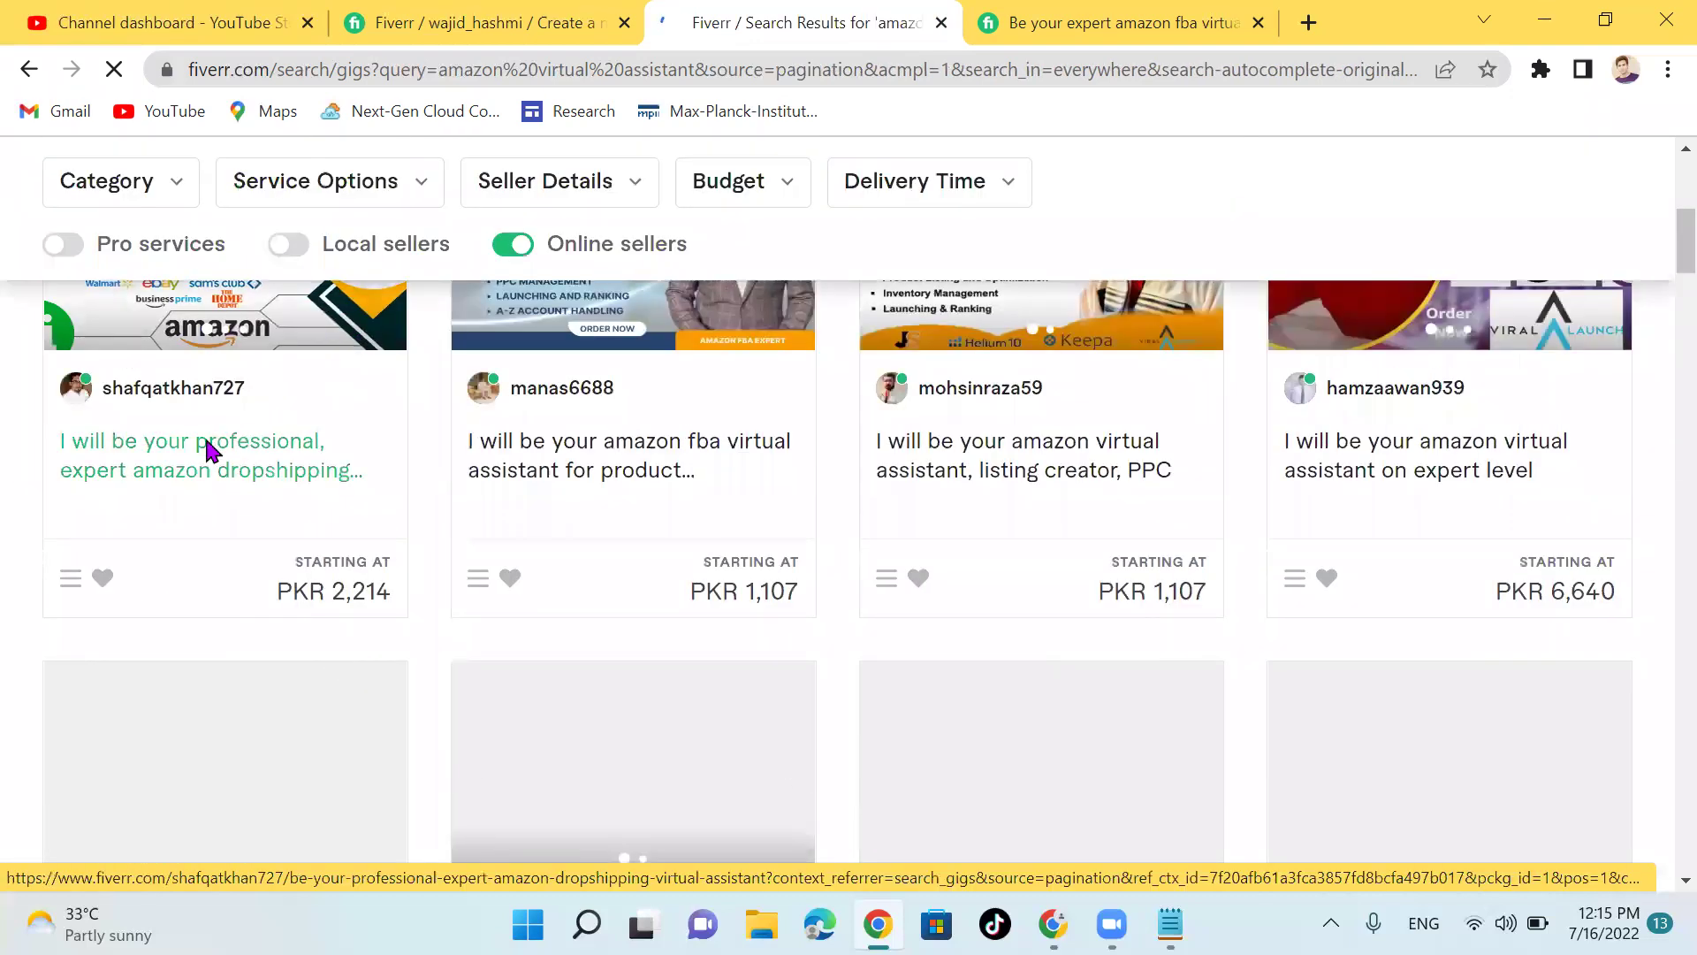
{"action": "scroll", "coordinate": [694, 570], "scroll_direction": "down", "scroll_amount": 1}
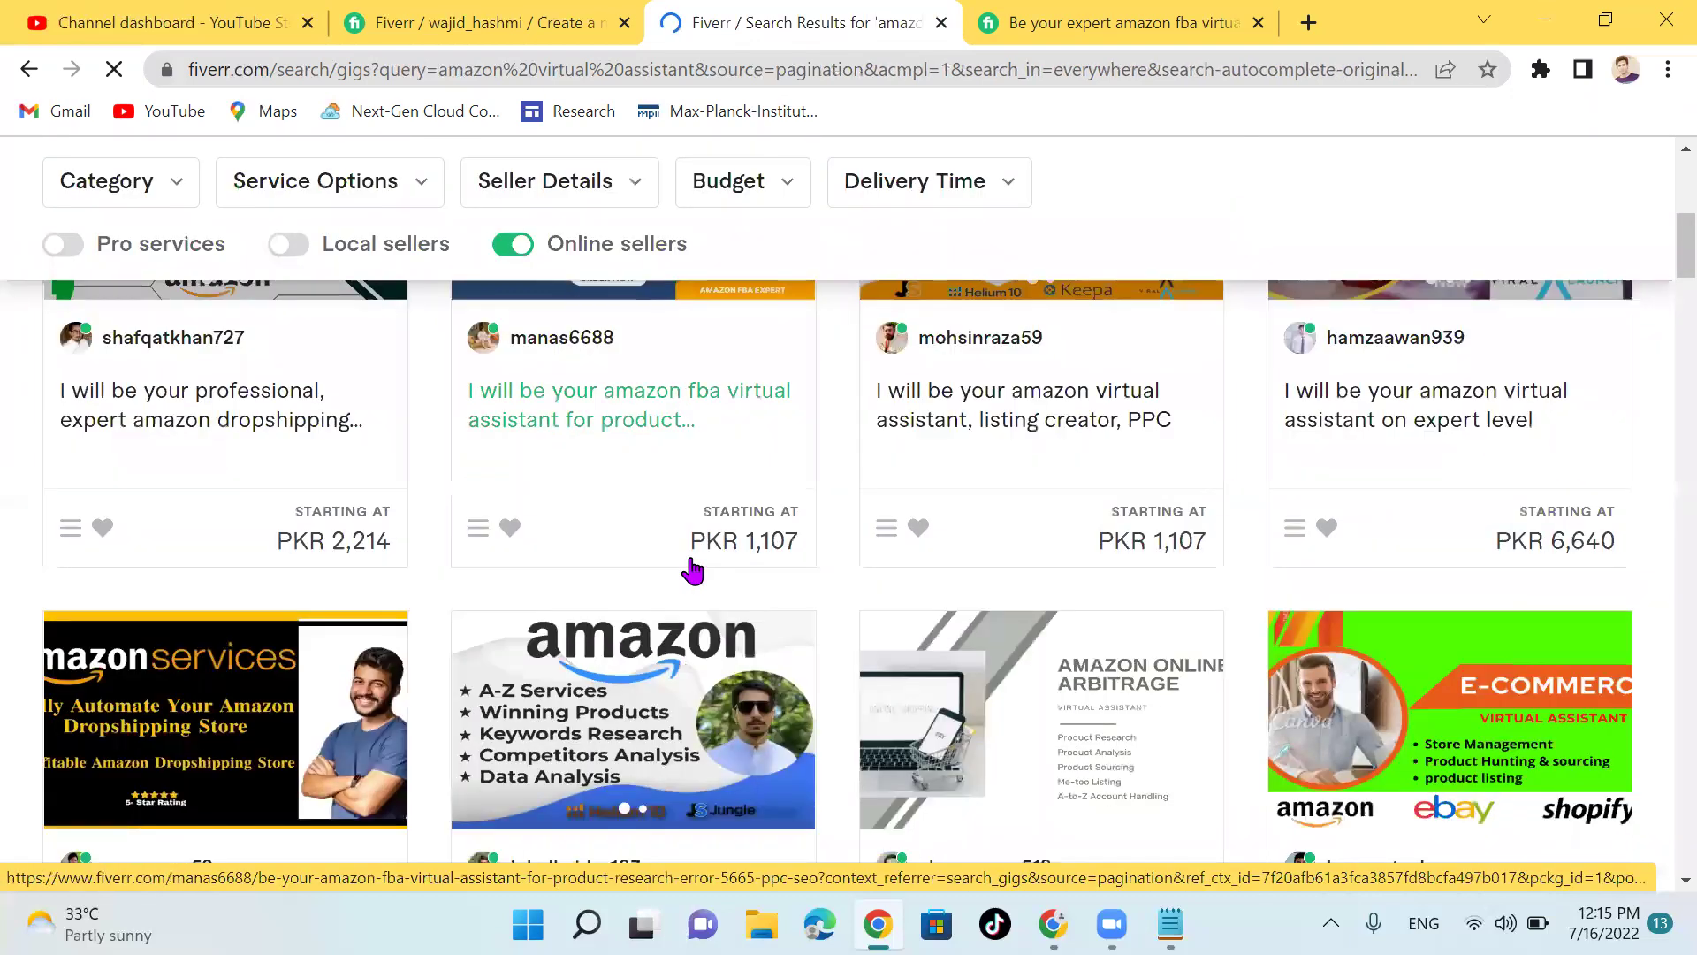
{"action": "scroll", "coordinate": [690, 561], "scroll_direction": "down", "scroll_amount": 3}
{"action": "scroll", "coordinate": [691, 560], "scroll_direction": "down", "scroll_amount": 2}
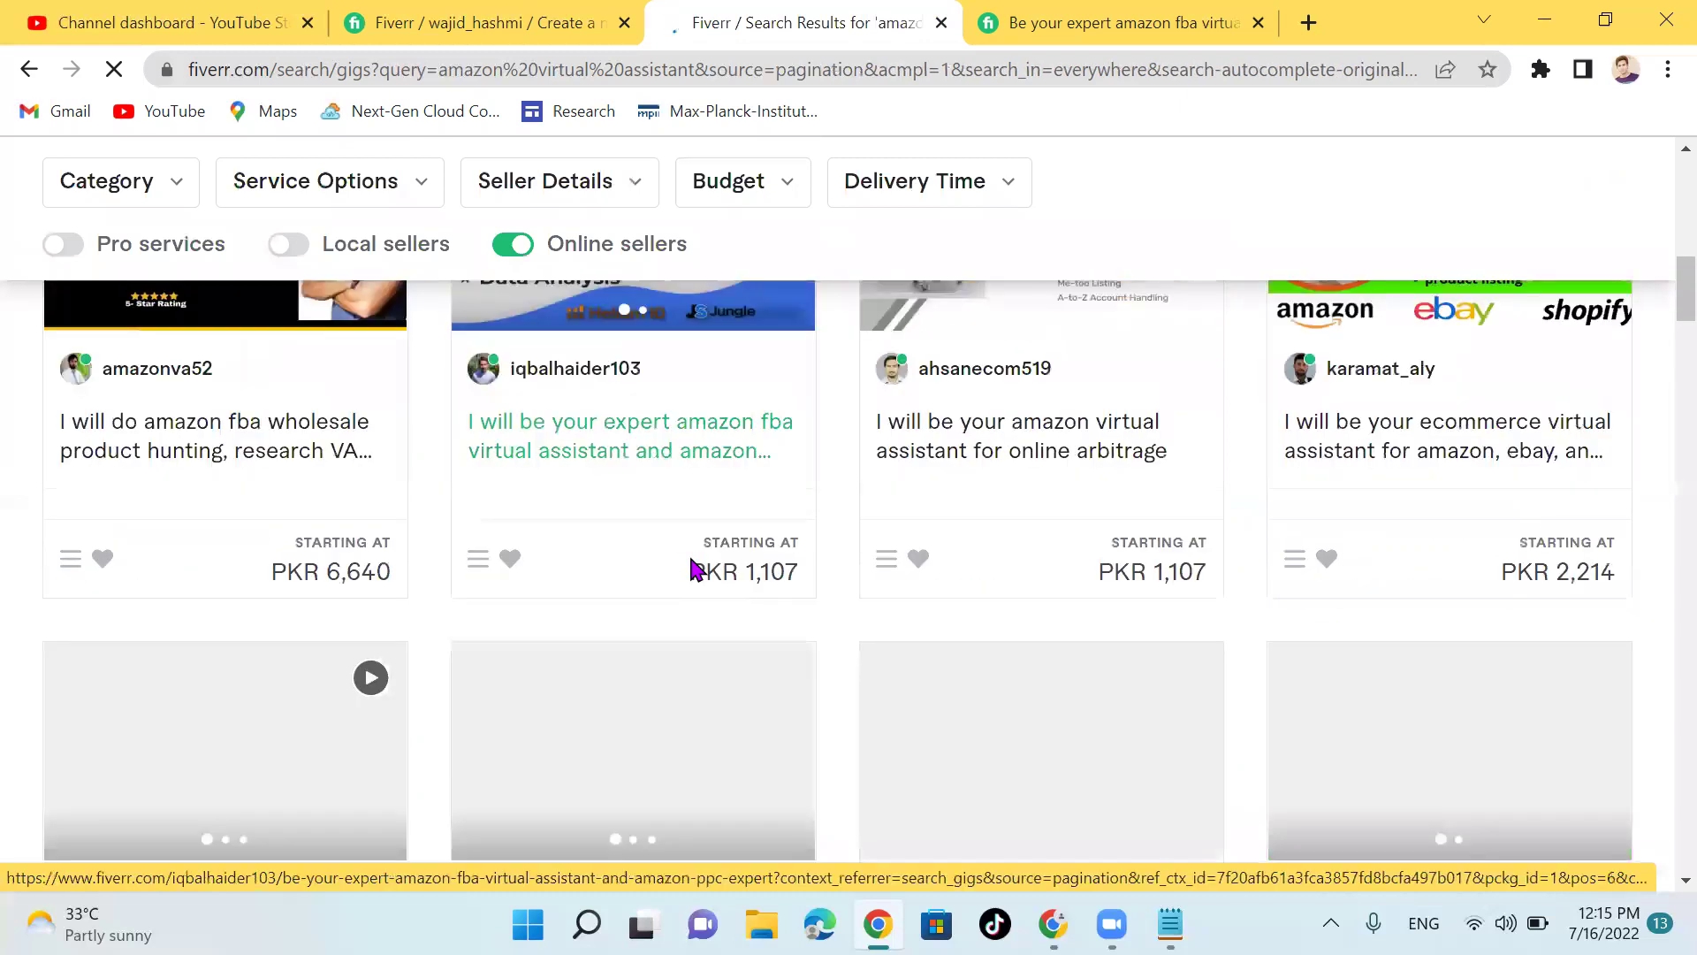
{"action": "scroll", "coordinate": [691, 561], "scroll_direction": "up", "scroll_amount": 3}
{"action": "scroll", "coordinate": [693, 570], "scroll_direction": "up", "scroll_amount": 4}
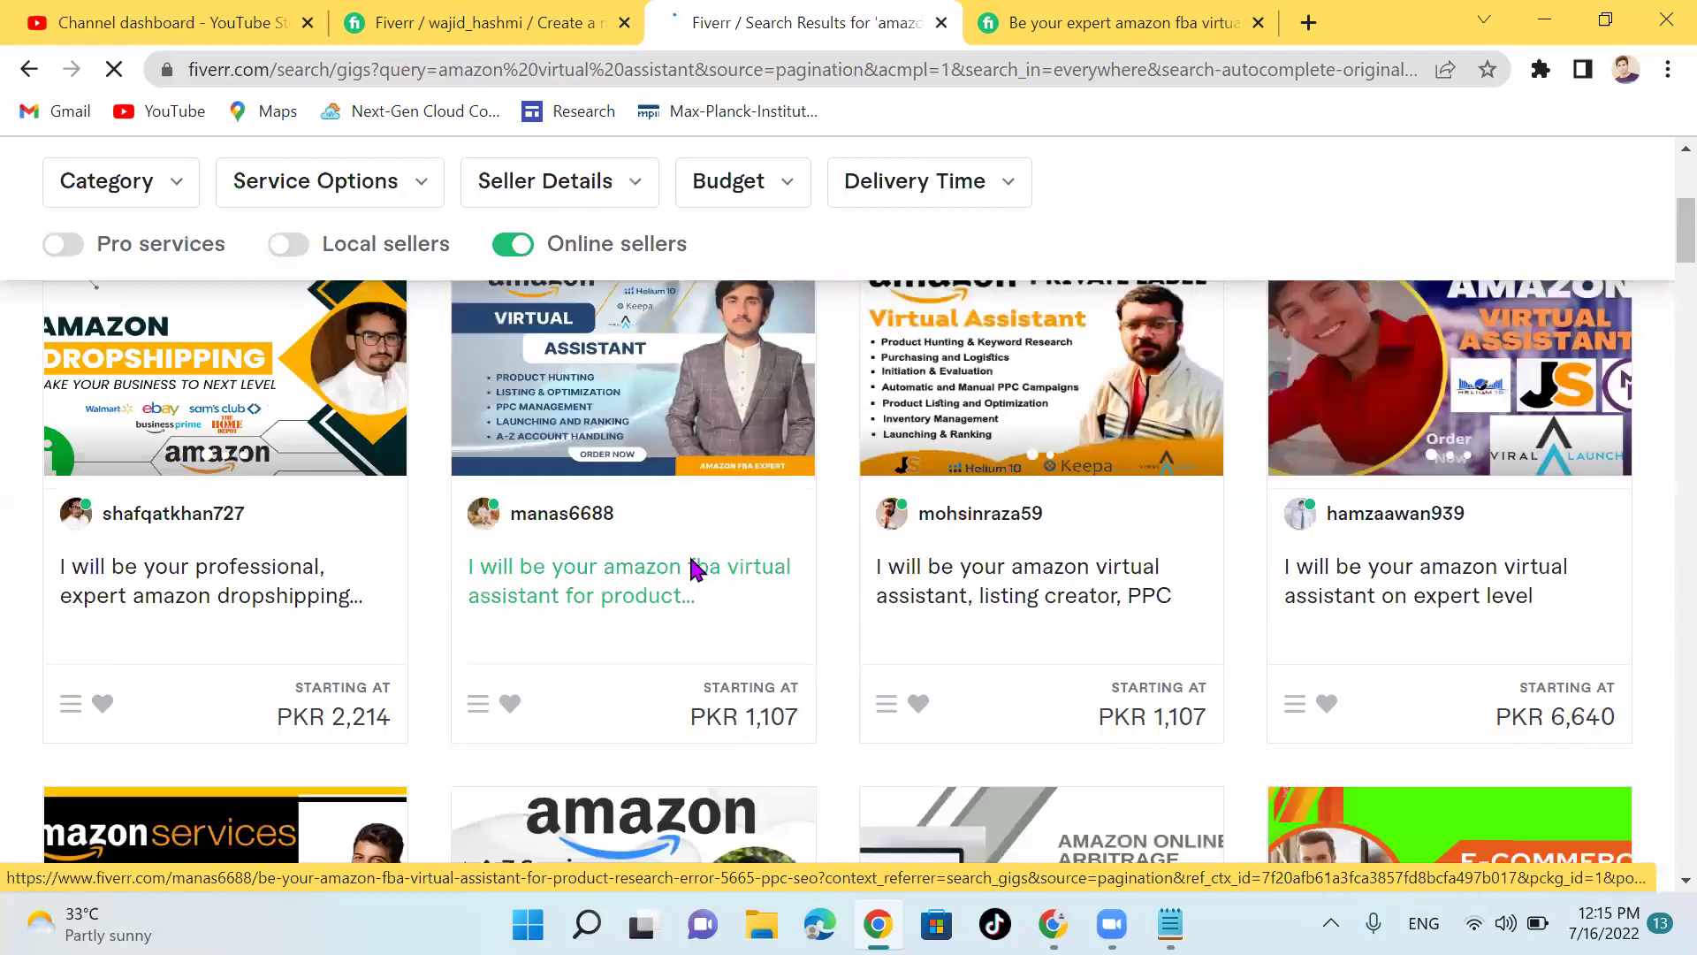
{"action": "scroll", "coordinate": [693, 570], "scroll_direction": "down", "scroll_amount": 7}
{"action": "scroll", "coordinate": [693, 570], "scroll_direction": "up", "scroll_amount": 8}
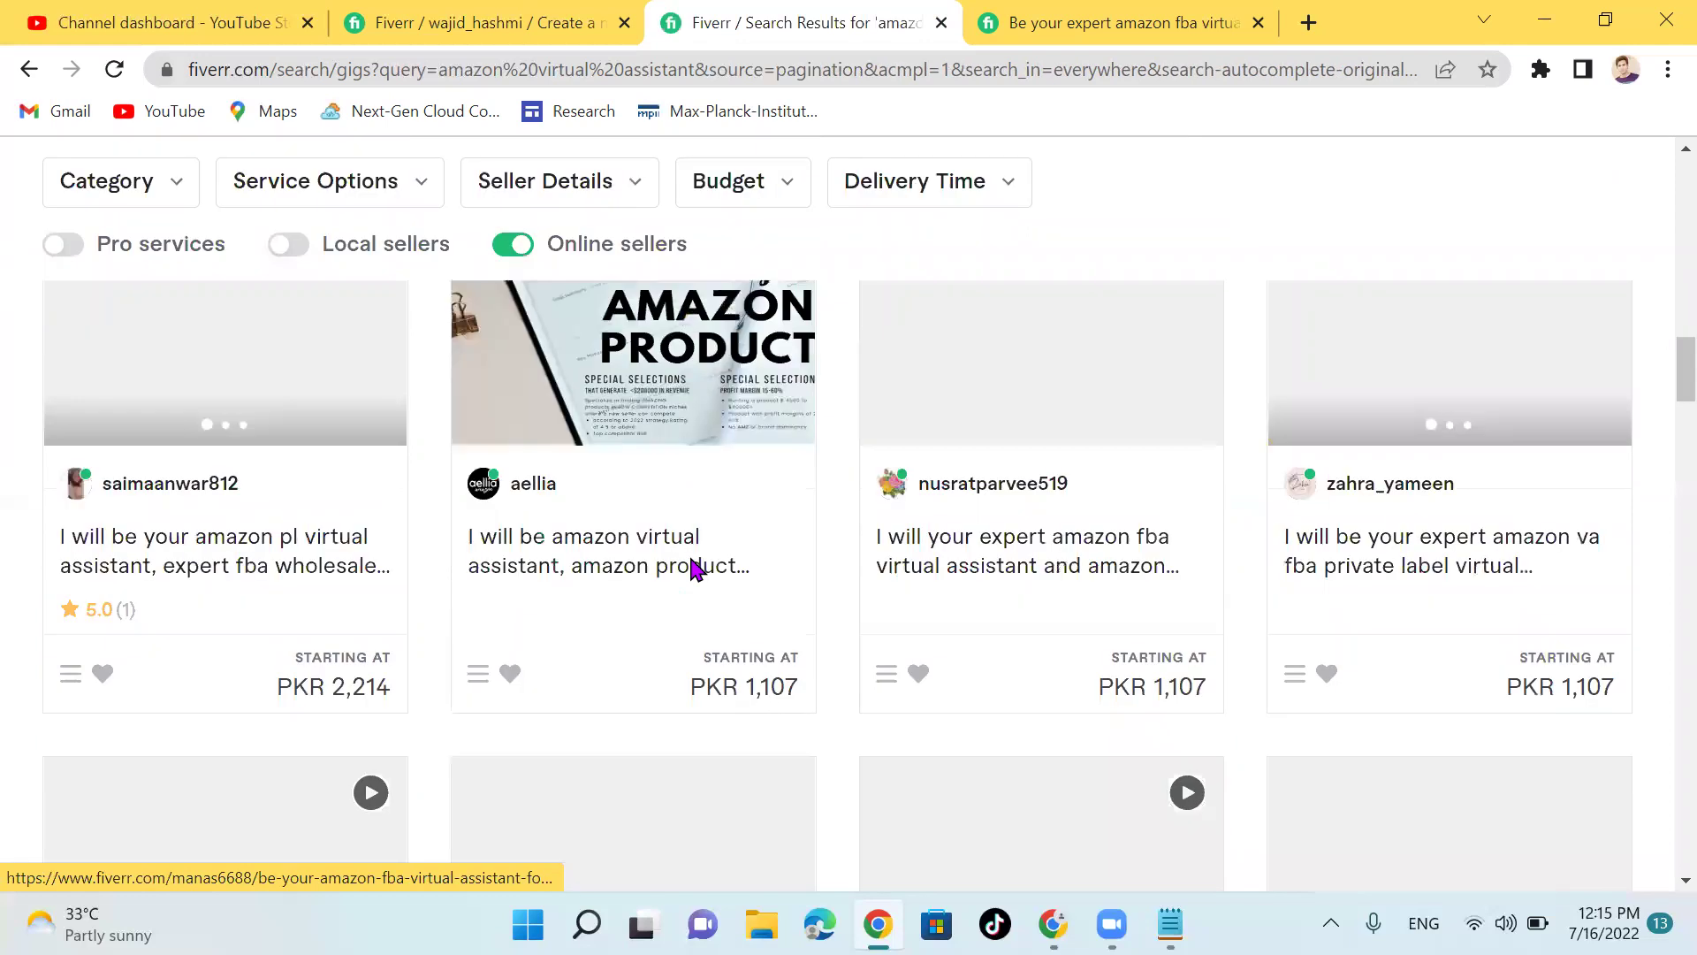
{"action": "scroll", "coordinate": [694, 566], "scroll_direction": "down", "scroll_amount": 11}
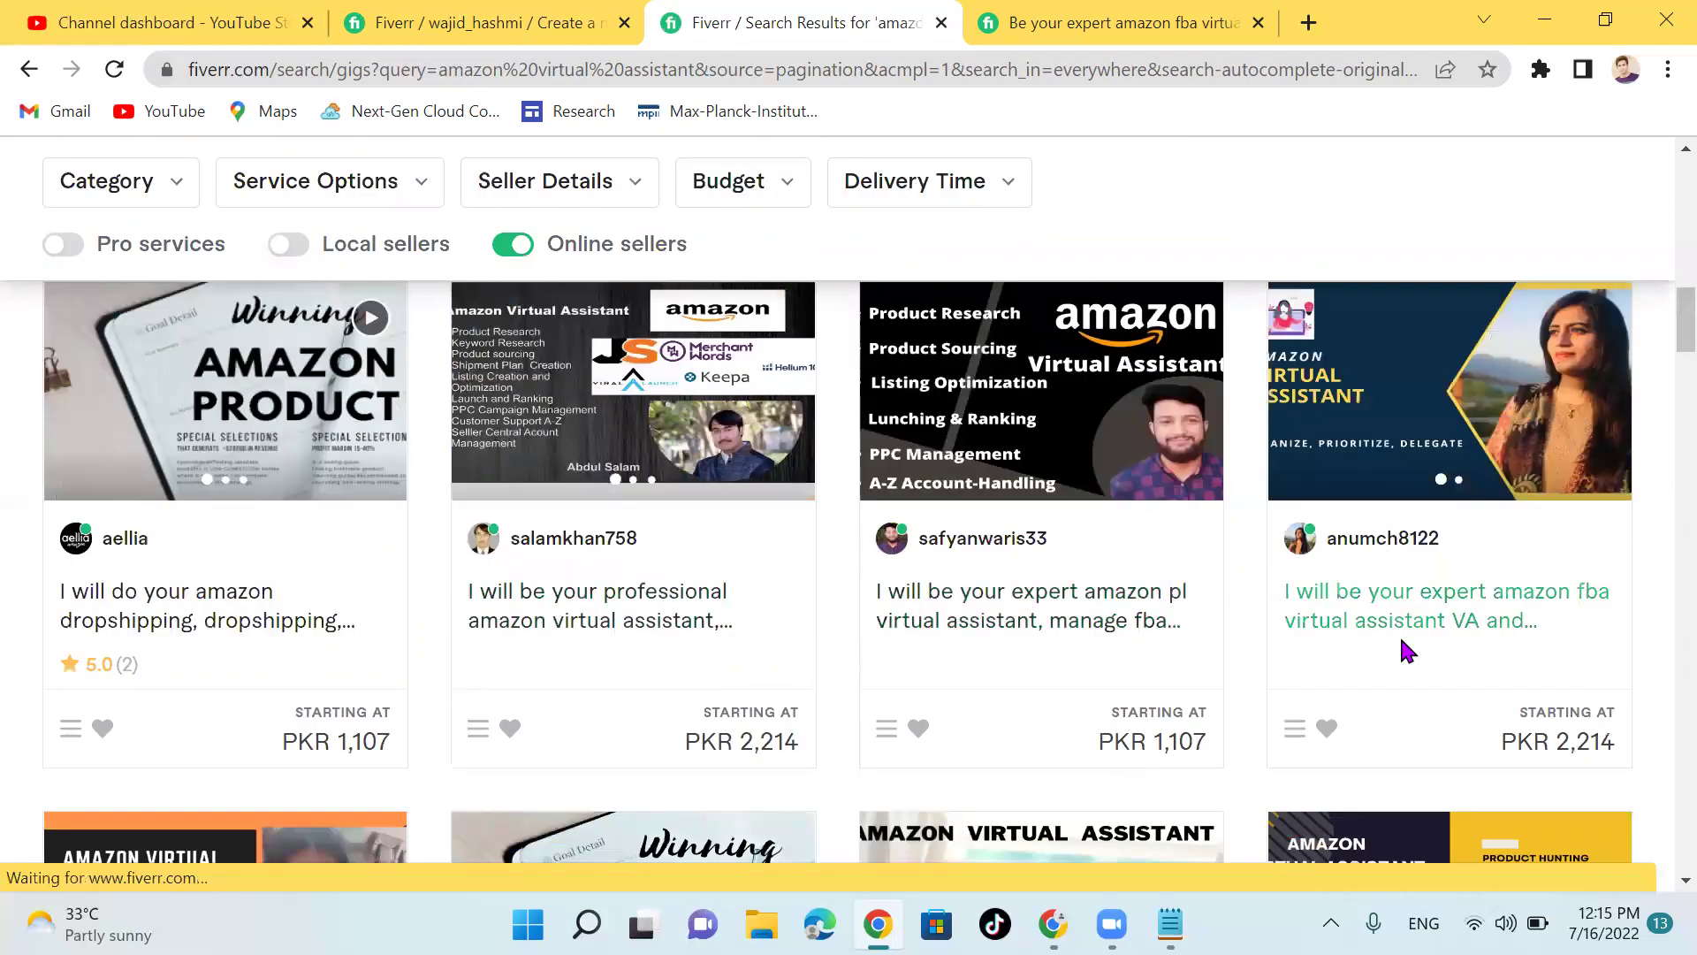
Step: Open the profile of the seller offering the "expert amazon fba virtual assistant VA" gig and review the listed gigs and description
{"action": "left_click", "coordinate": [1386, 548]}
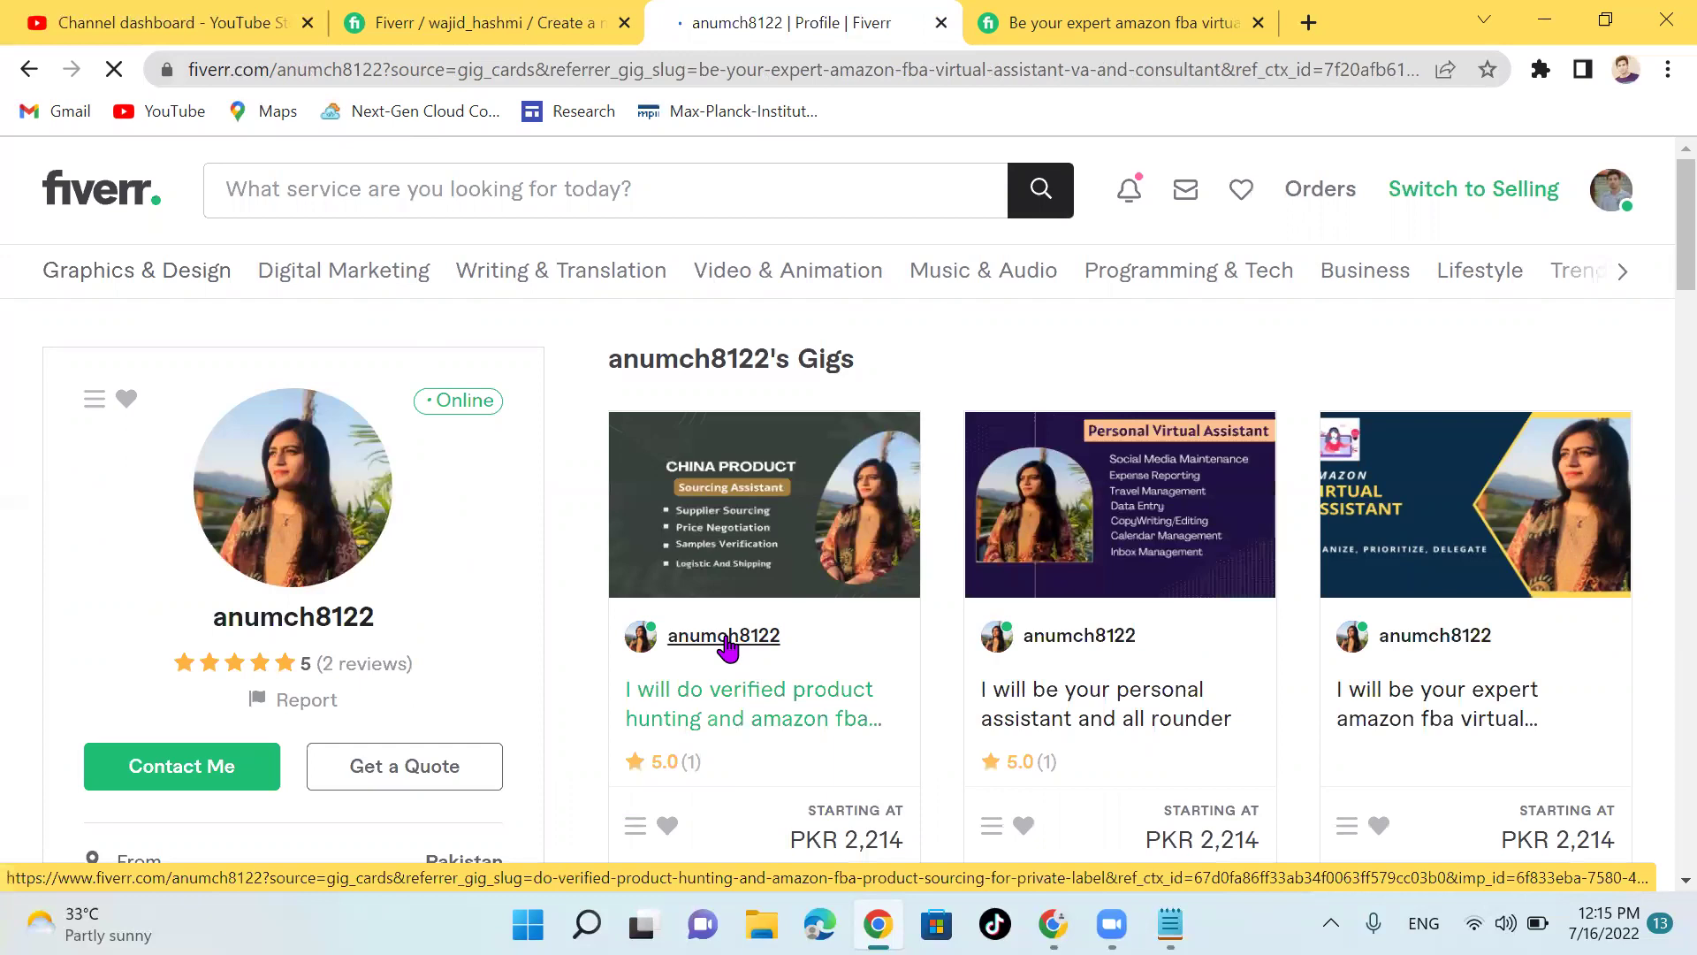
{"action": "left_click", "coordinate": [726, 641]}
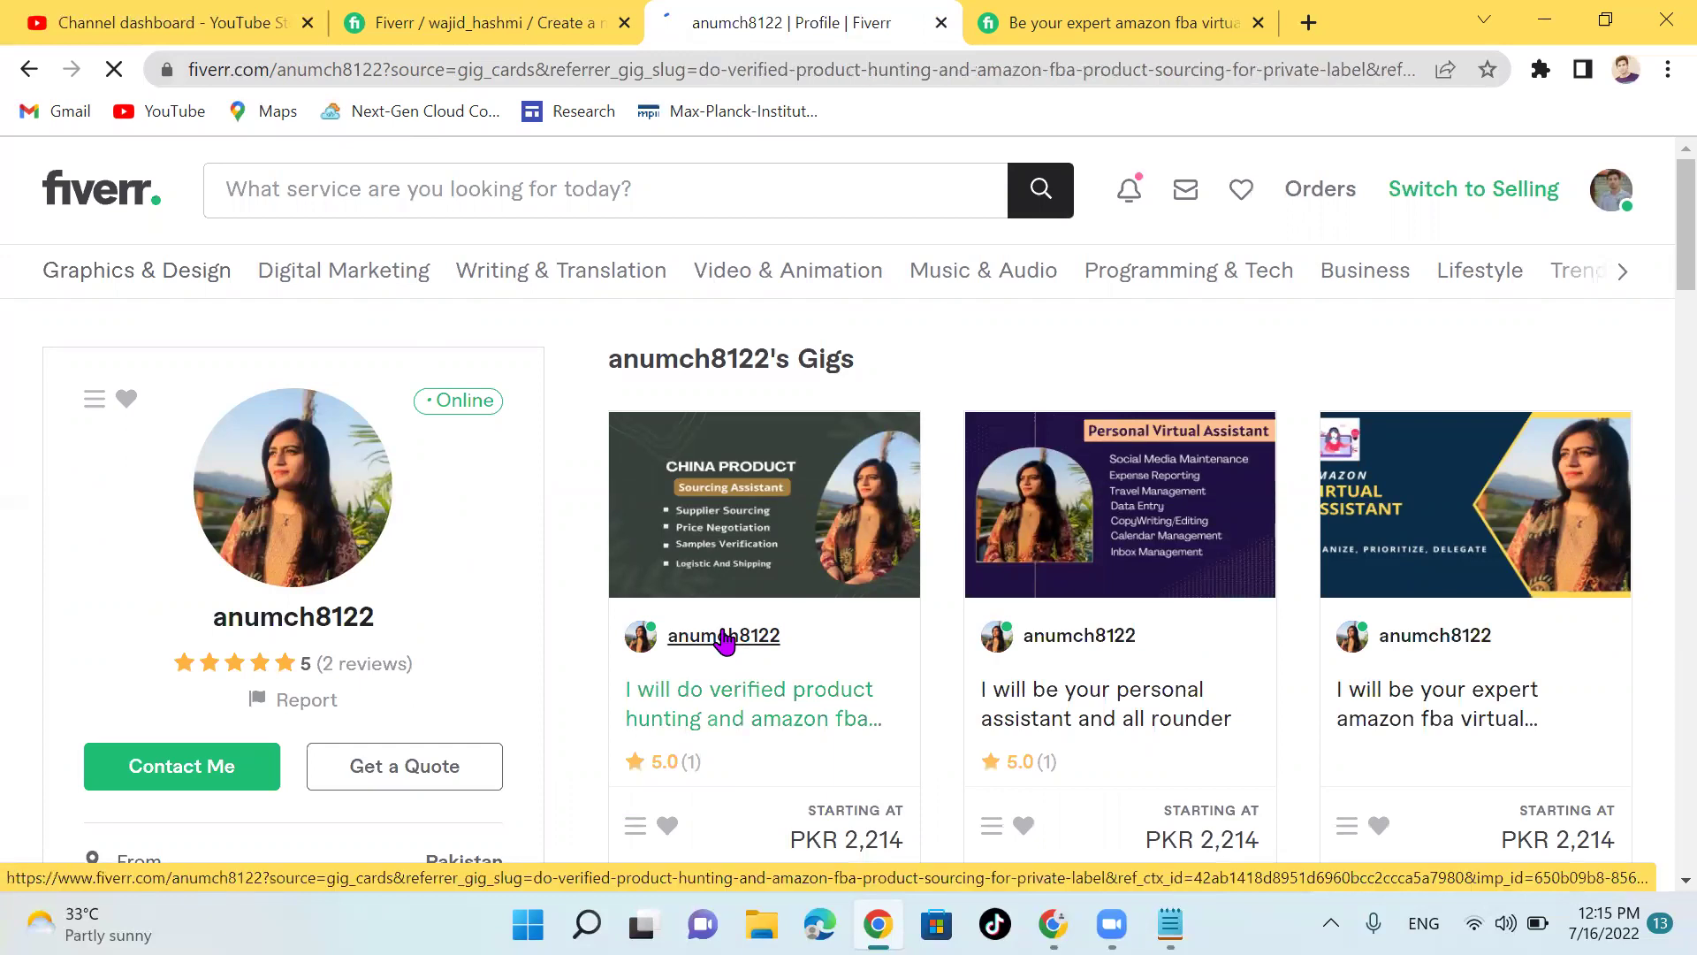
{"action": "left_click", "coordinate": [724, 636]}
{"action": "scroll", "coordinate": [723, 639], "scroll_direction": "down", "scroll_amount": 6}
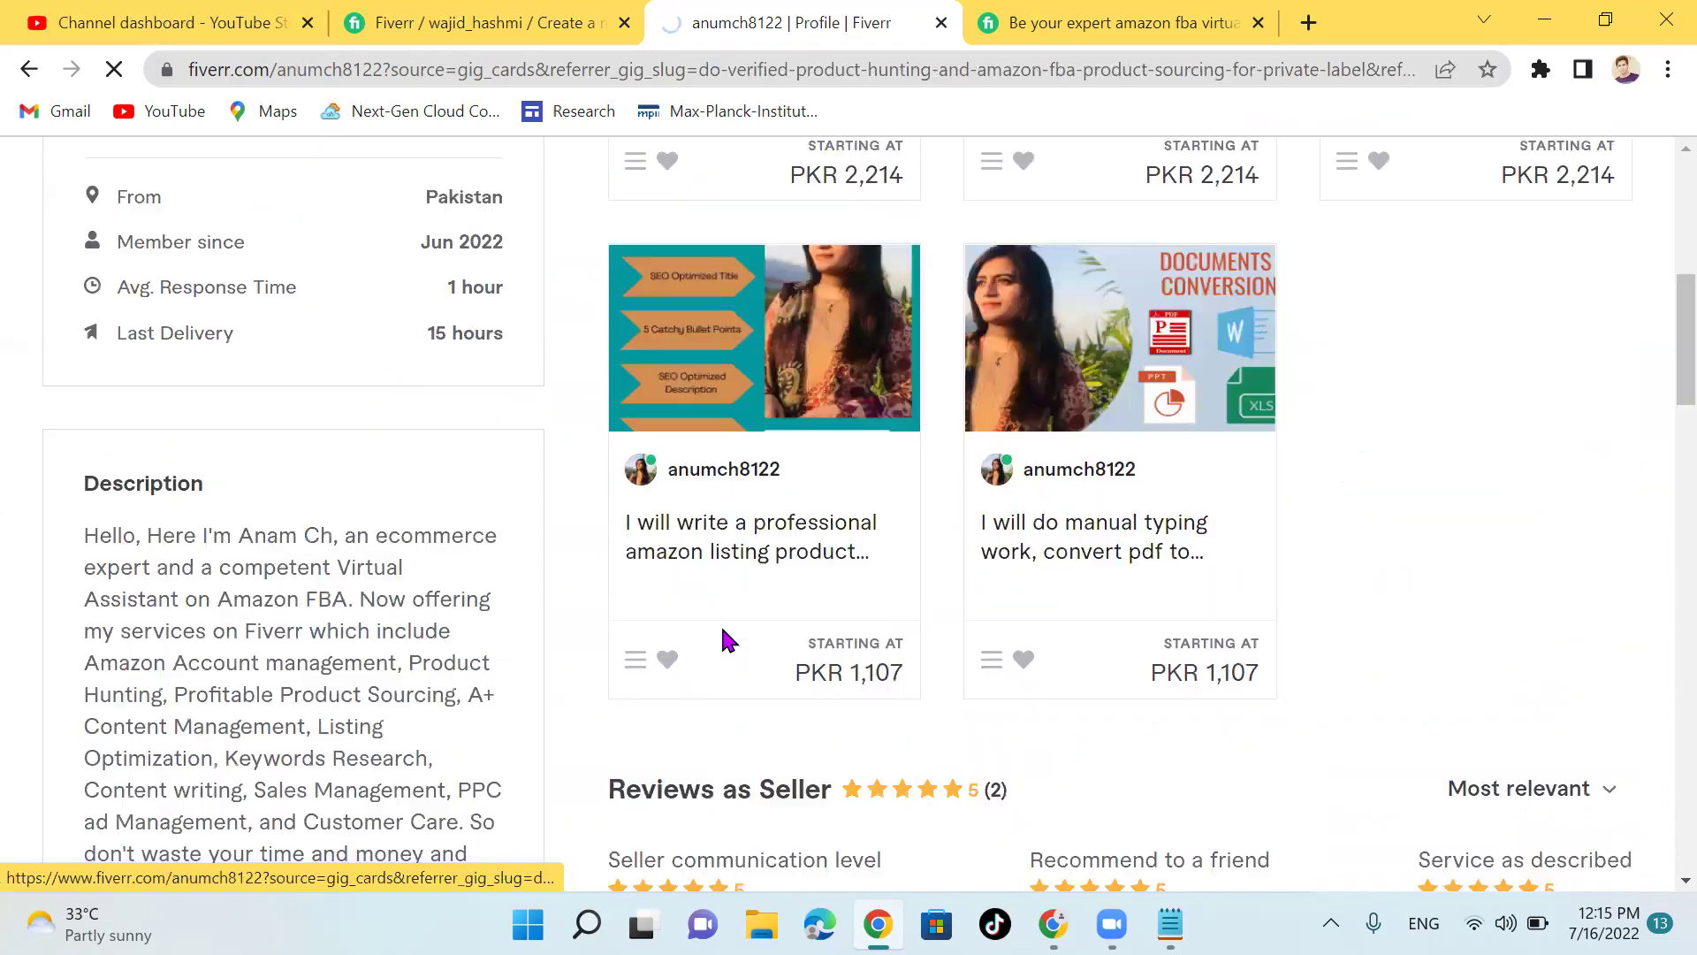
{"action": "scroll", "coordinate": [723, 638], "scroll_direction": "down", "scroll_amount": 1}
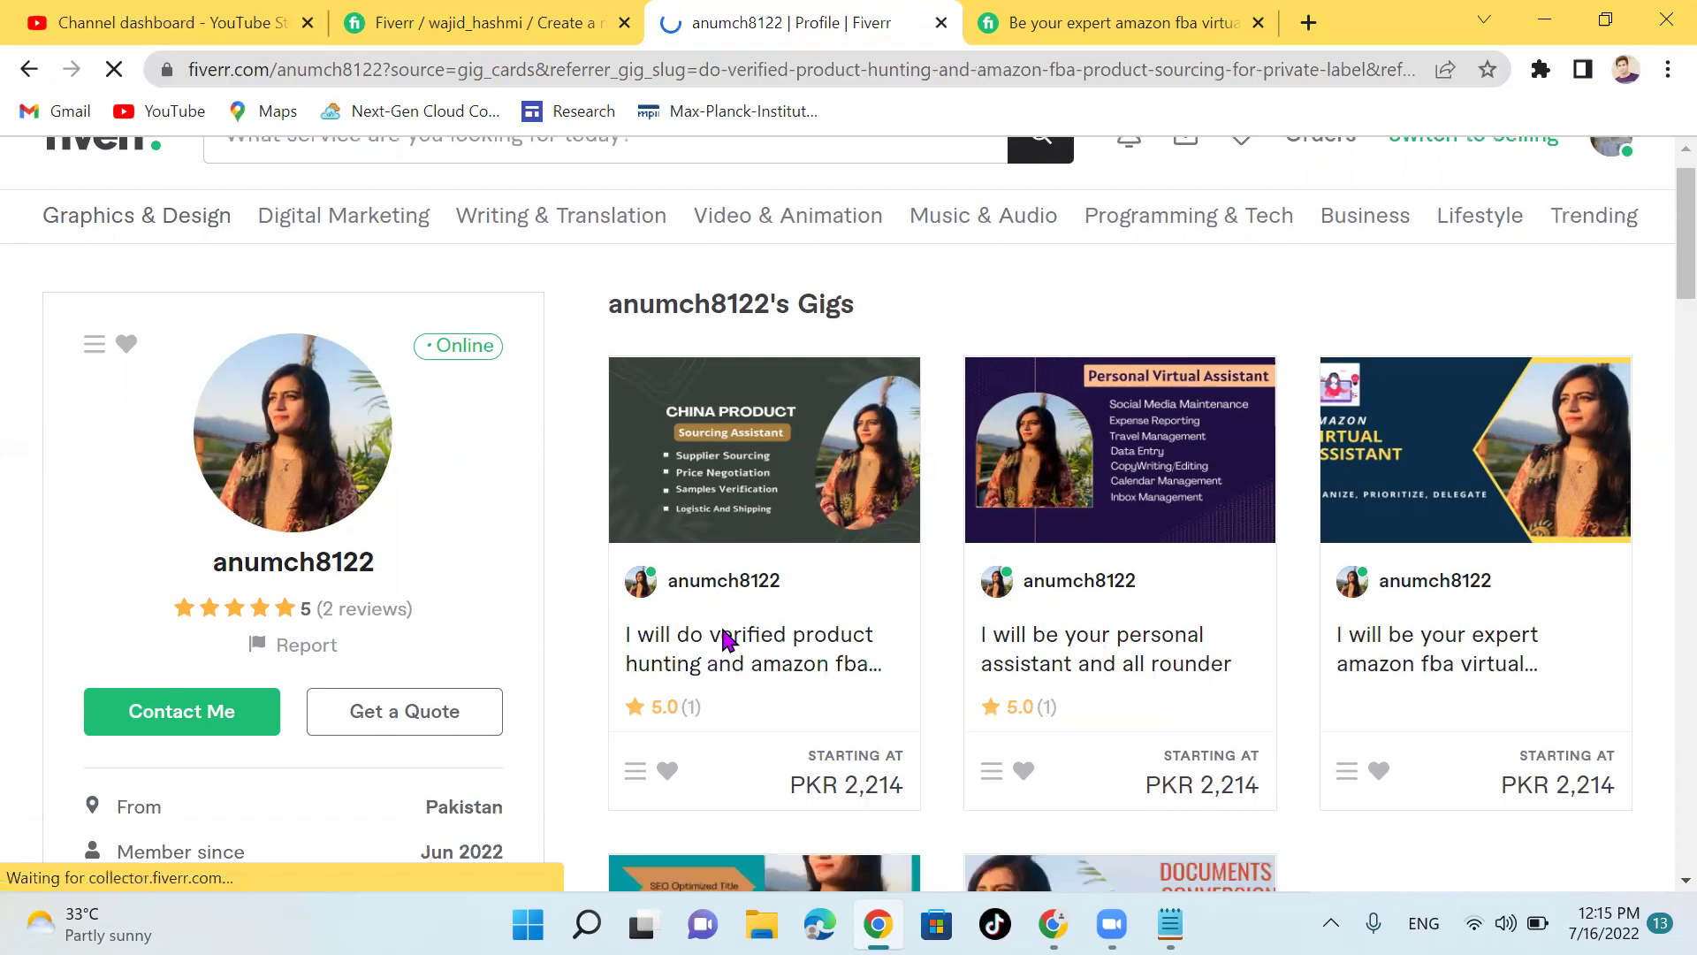
{"action": "scroll", "coordinate": [723, 636], "scroll_direction": "down", "scroll_amount": 8}
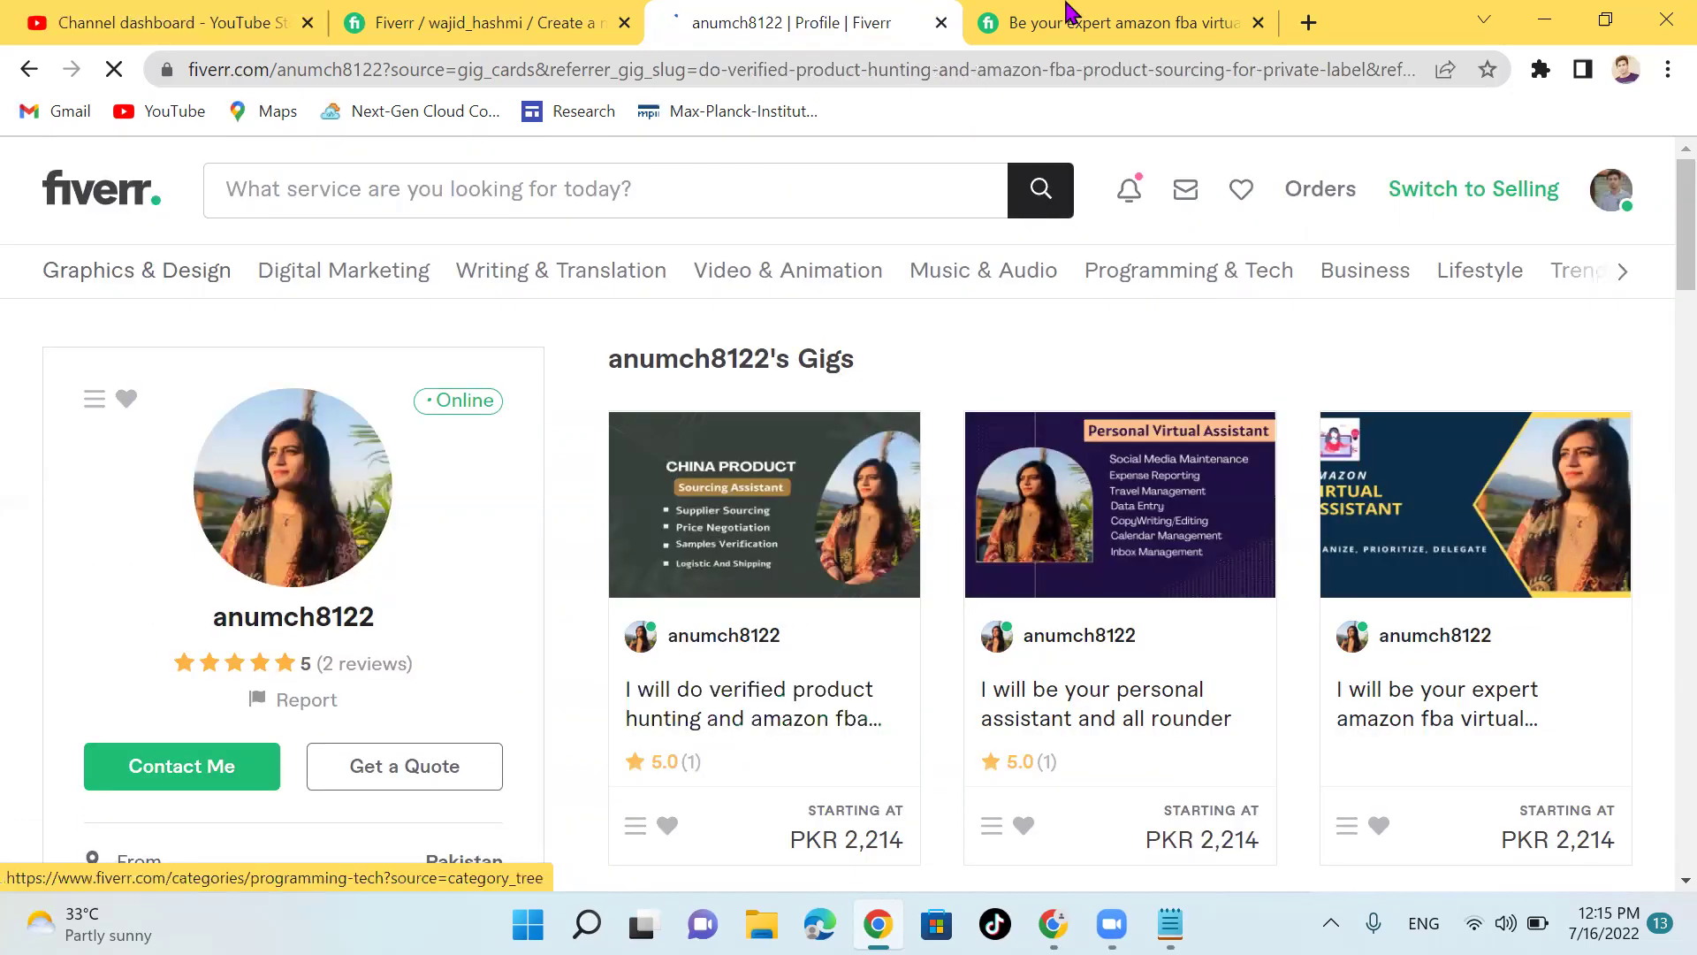
Step: Switch to the already open tab with the "Amazon FBA Expert" gig
{"action": "left_click", "coordinate": [1070, 18]}
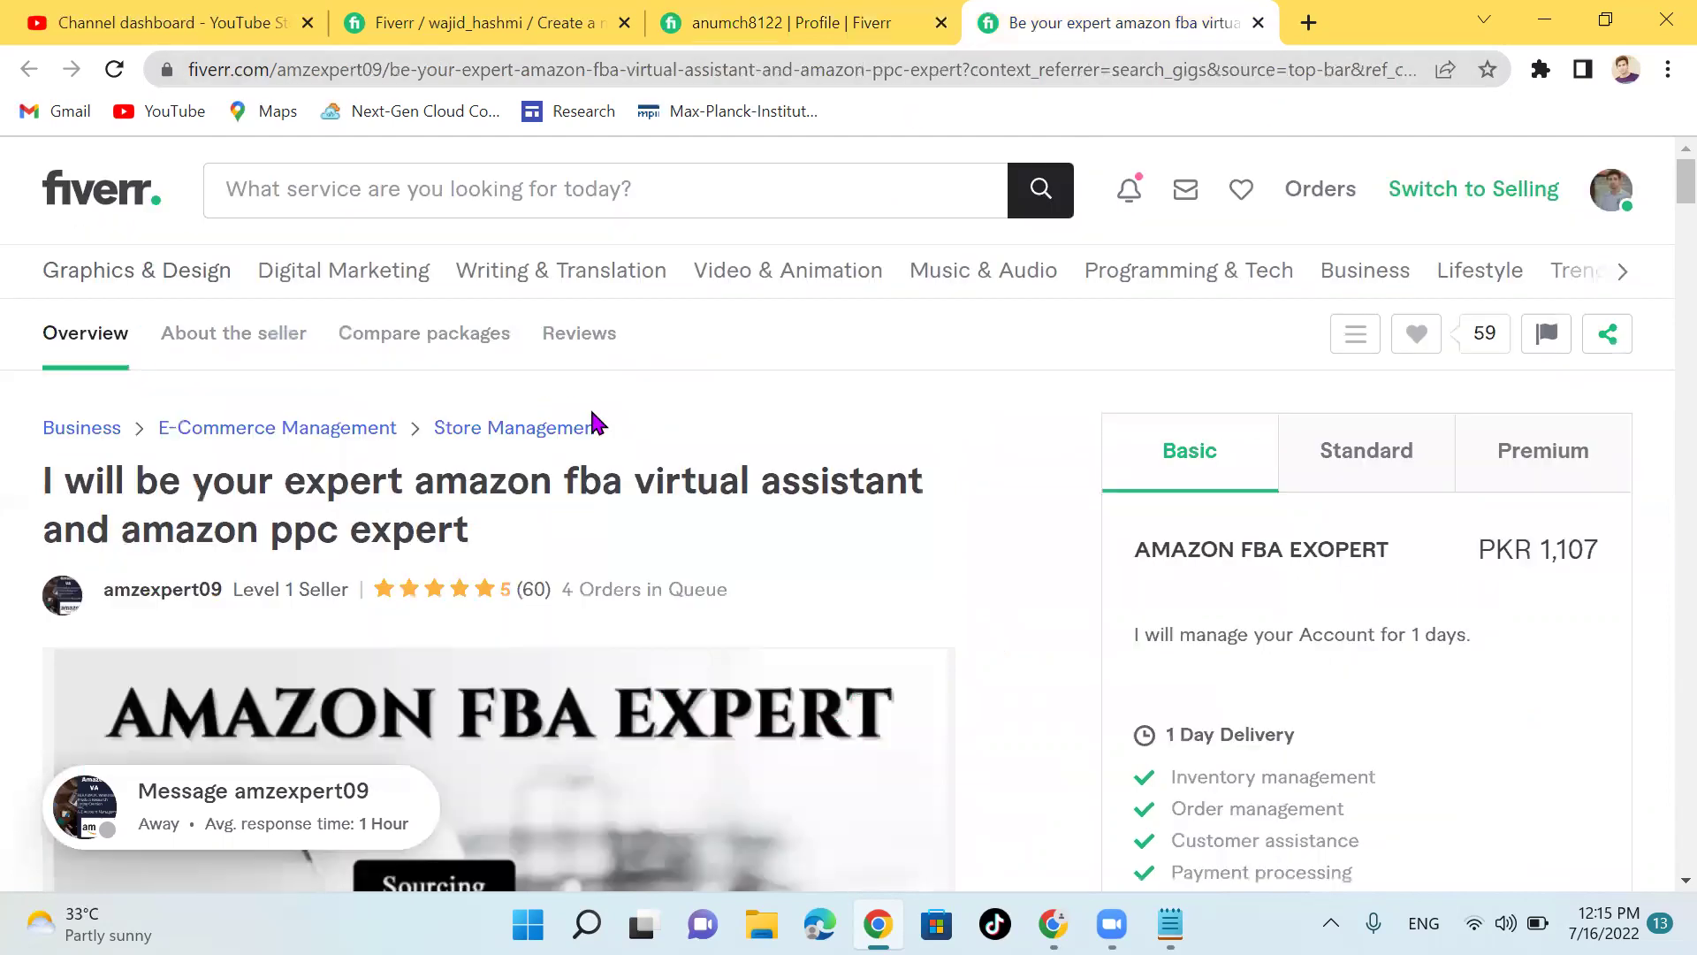
Step: Return to the open seller profile with the China product sourcing gig and skim its description and reviews
{"action": "left_click", "coordinate": [756, 17]}
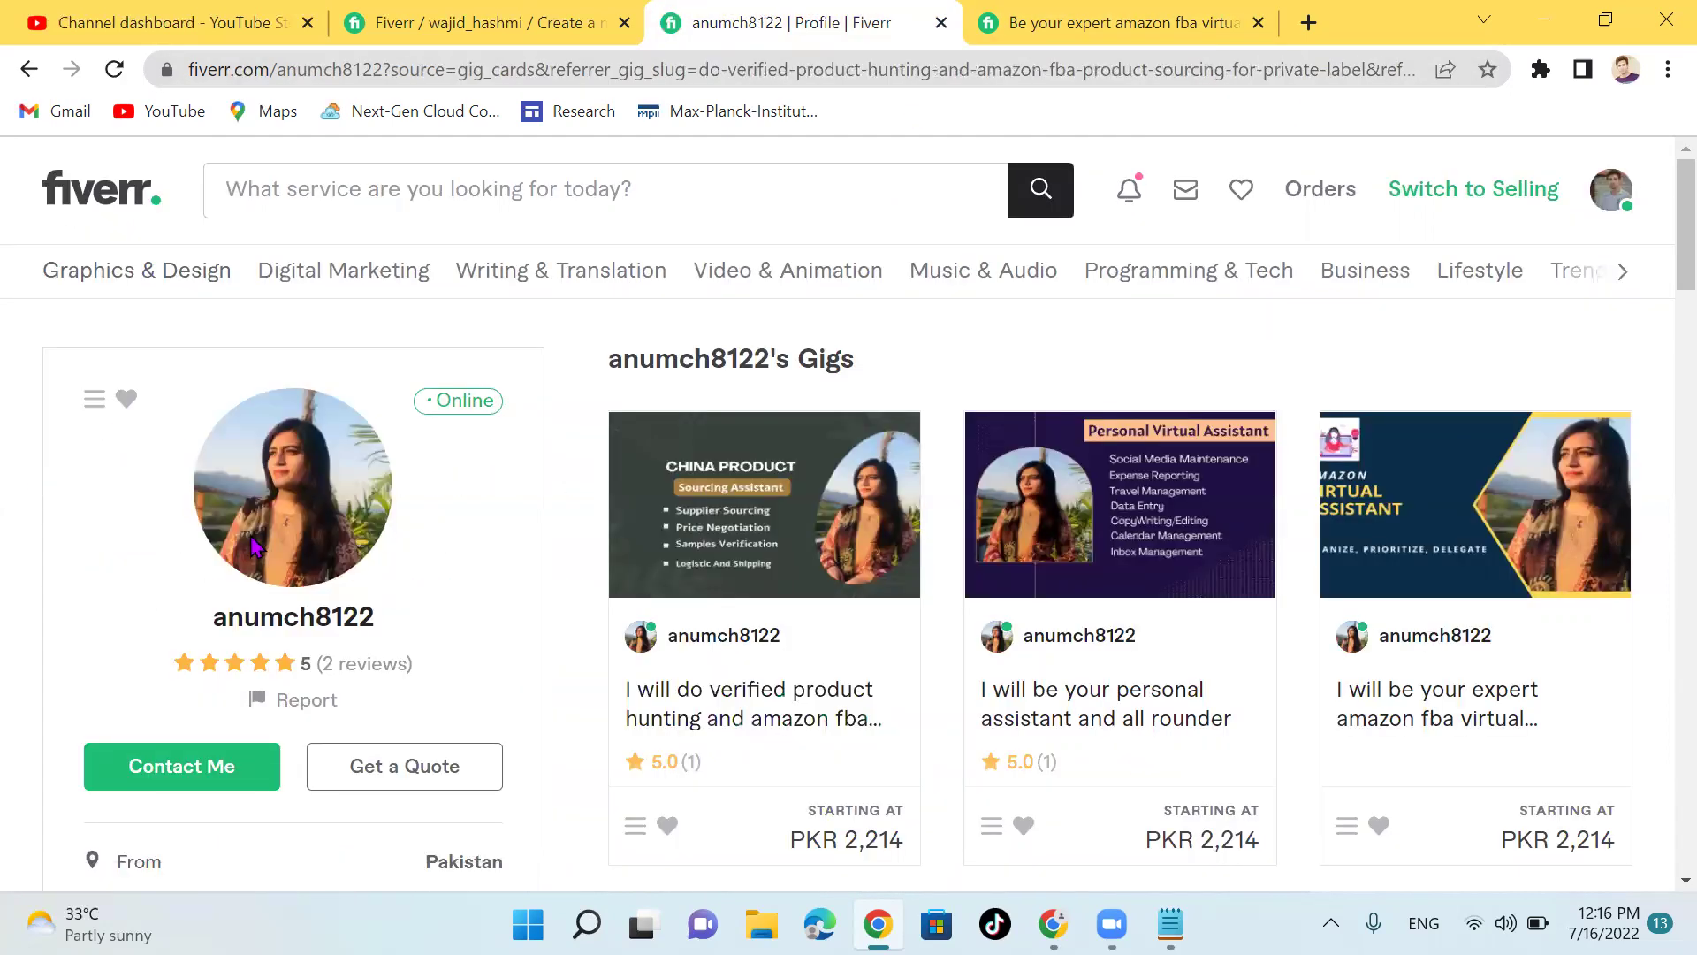
{"action": "scroll", "coordinate": [253, 545], "scroll_direction": "down", "scroll_amount": 5}
{"action": "scroll", "coordinate": [254, 545], "scroll_direction": "down", "scroll_amount": 20}
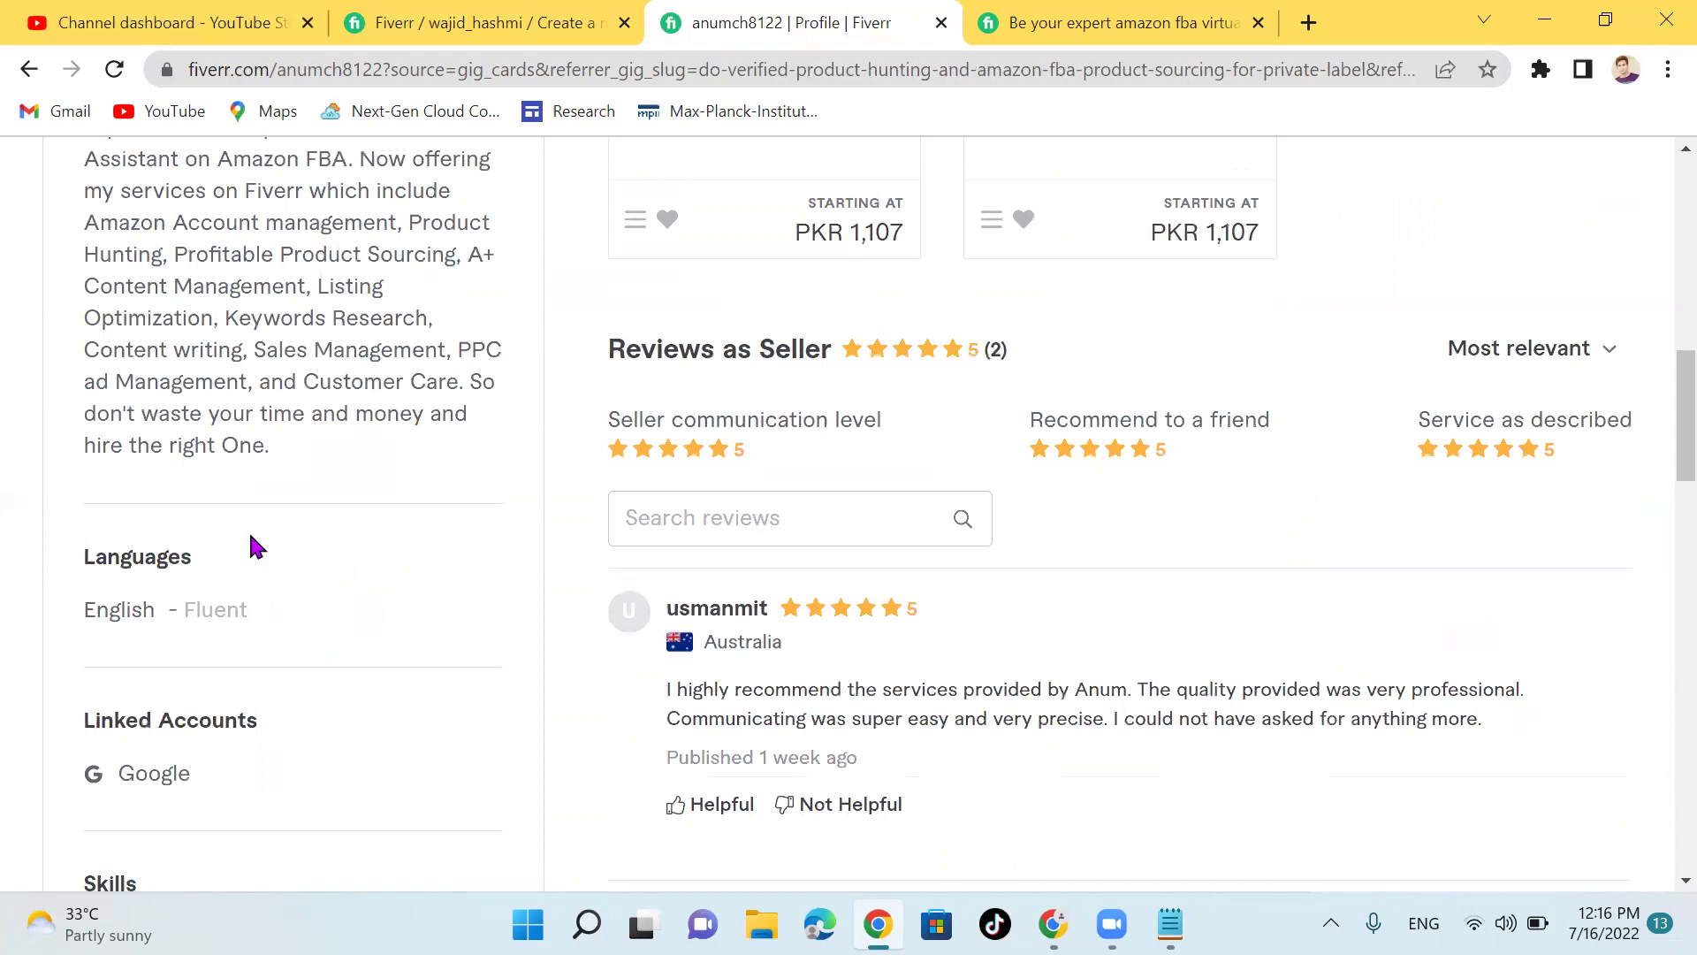
{"action": "scroll", "coordinate": [253, 546], "scroll_direction": "up", "scroll_amount": 20}
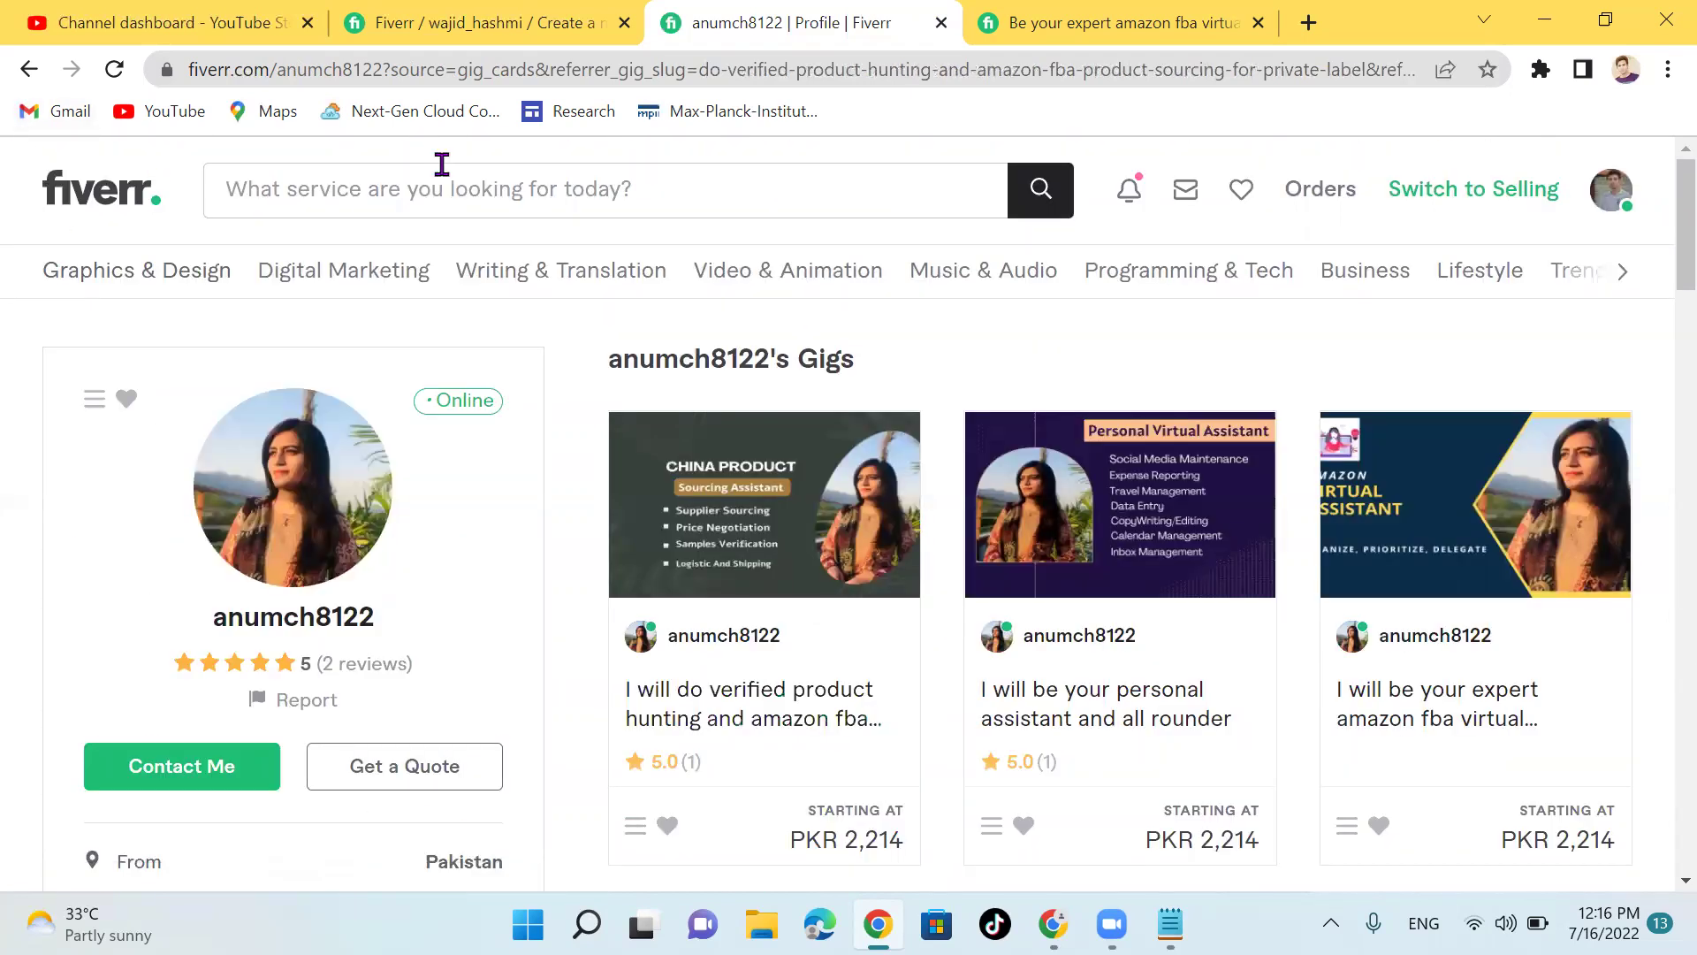
Step: Search for "amazon virtual assistant" again and filter the results to Pro services
{"action": "left_click", "coordinate": [427, 205]}
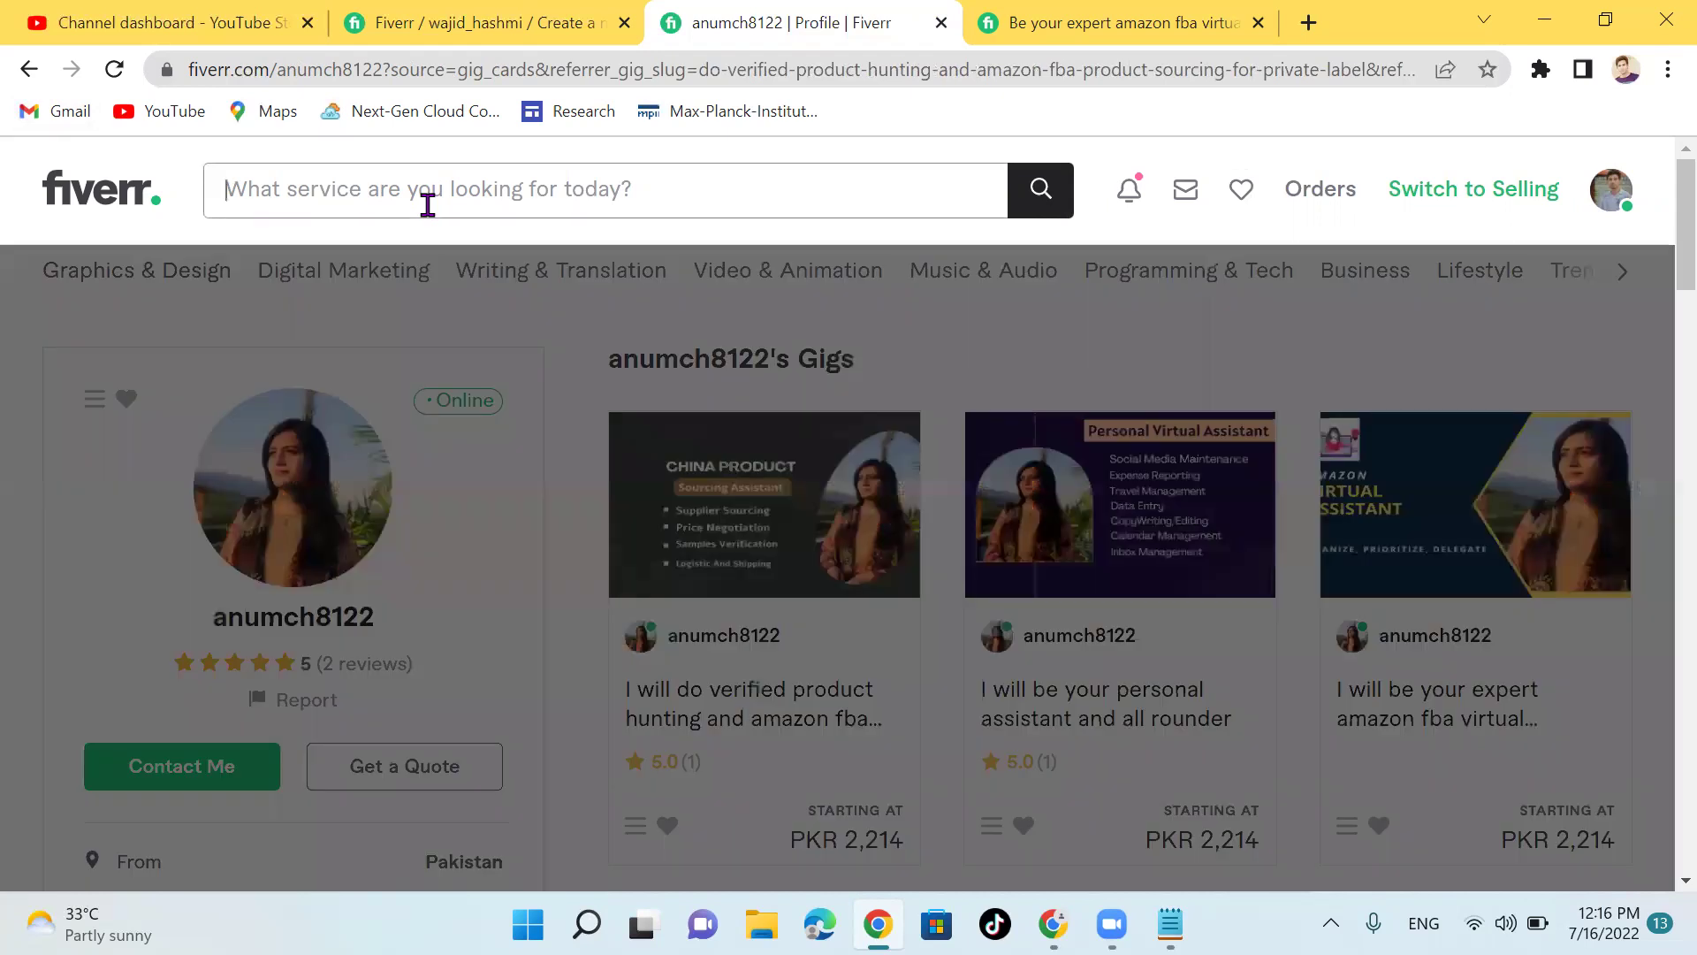
{"action": "left_click", "coordinate": [424, 316]}
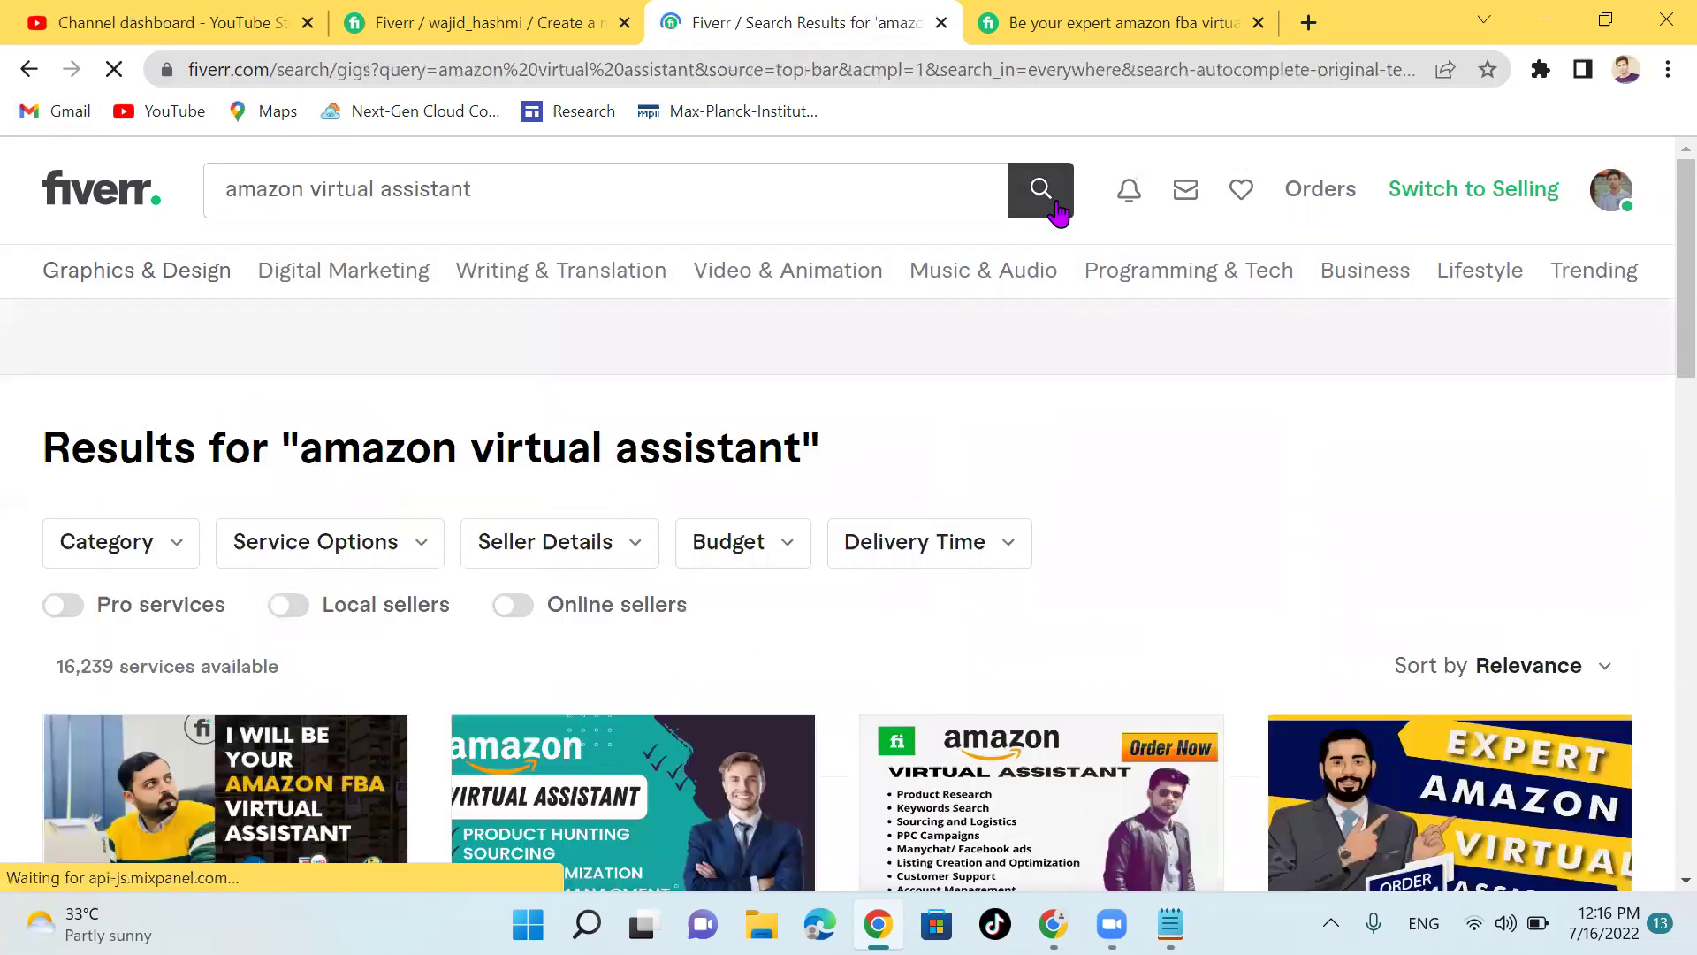
{"action": "left_click", "coordinate": [62, 606]}
{"action": "scroll", "coordinate": [301, 562], "scroll_direction": "down", "scroll_amount": 1}
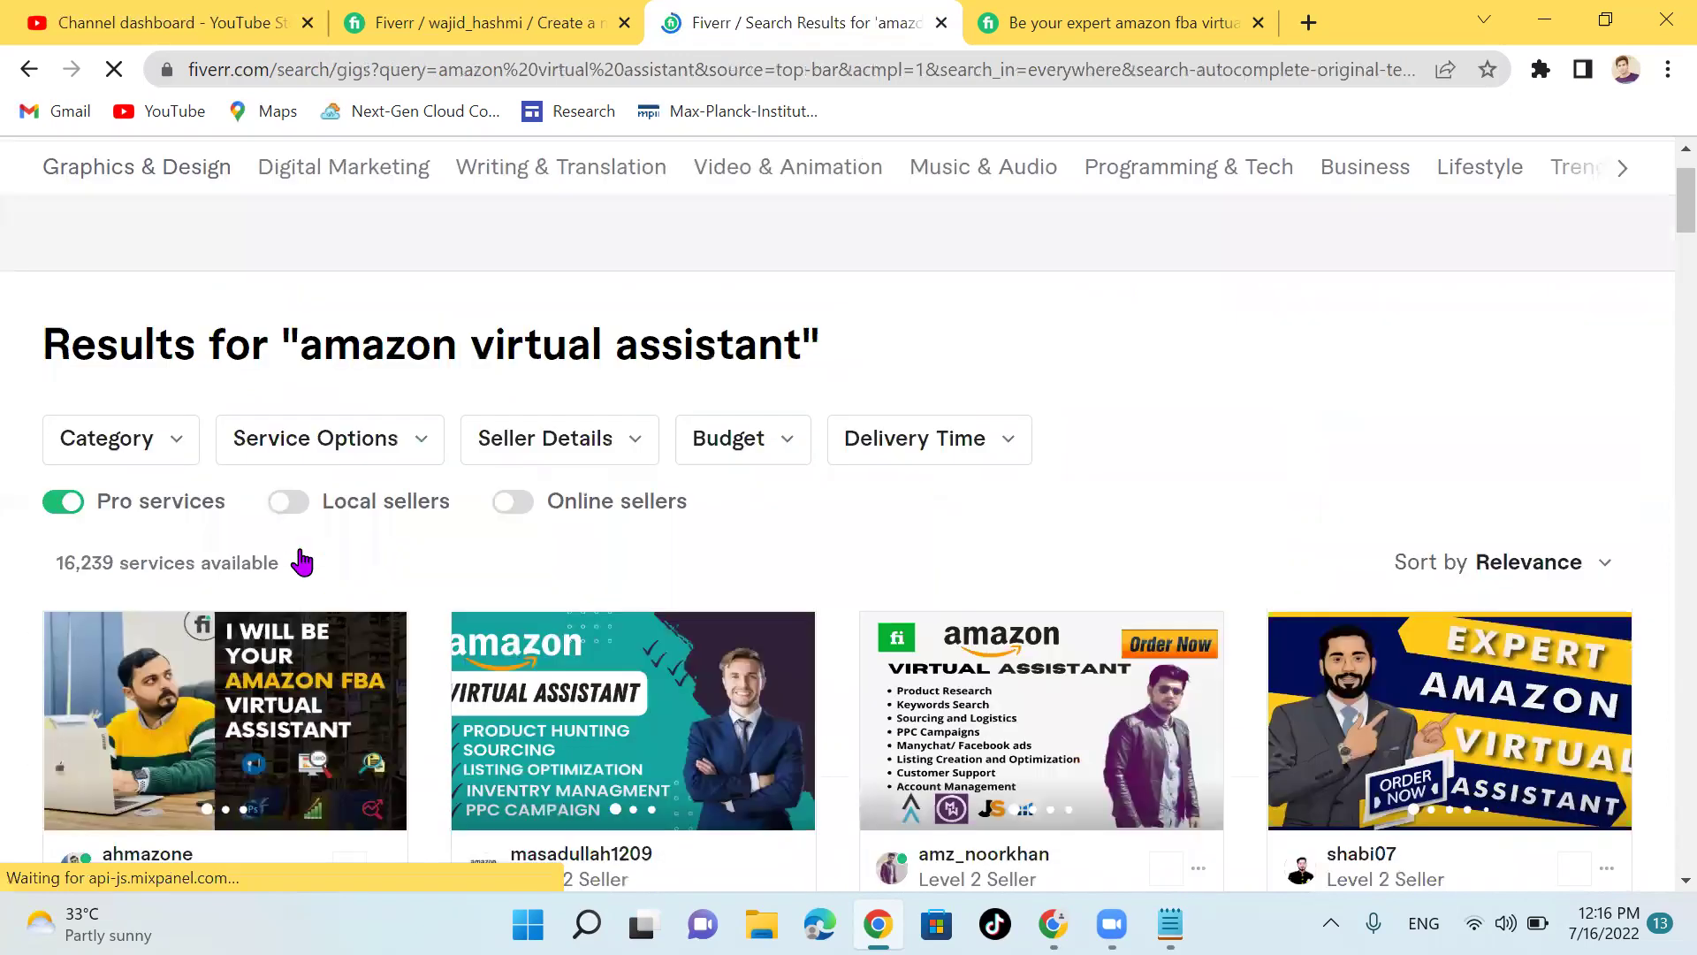
{"action": "scroll", "coordinate": [301, 562], "scroll_direction": "down", "scroll_amount": 3}
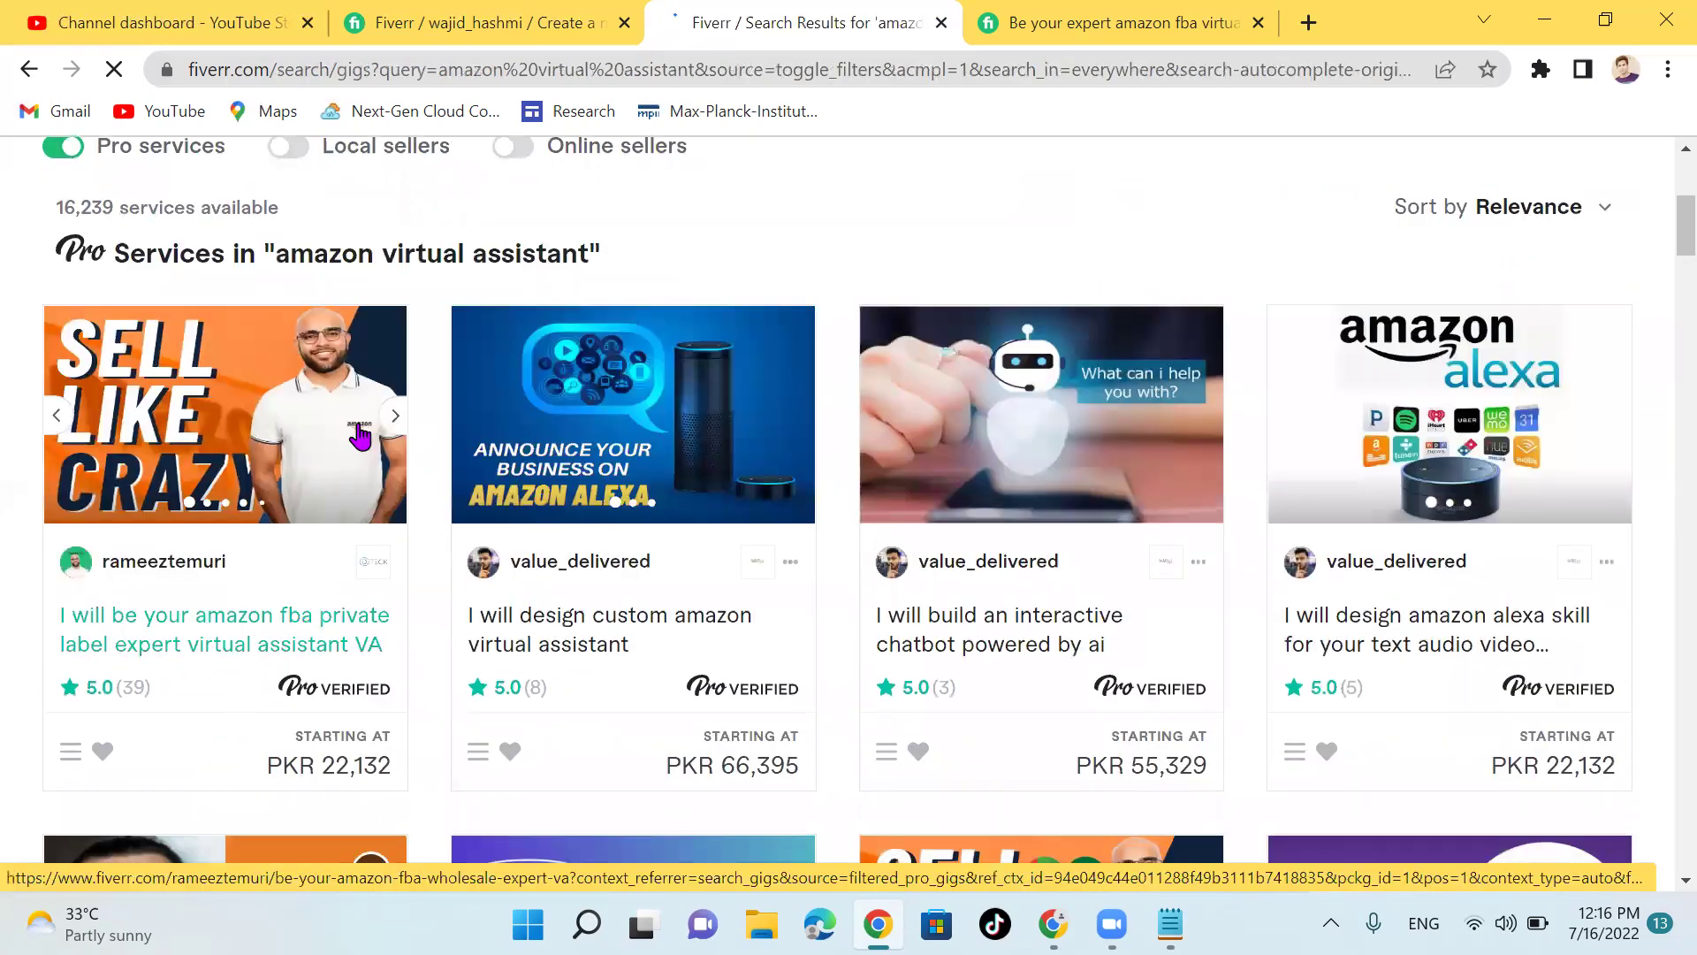
Step: Open the Pro gig "I will be your amazon fba private label expert virtual assistant VA", view its overview and return to the results
{"action": "left_click", "coordinate": [240, 482]}
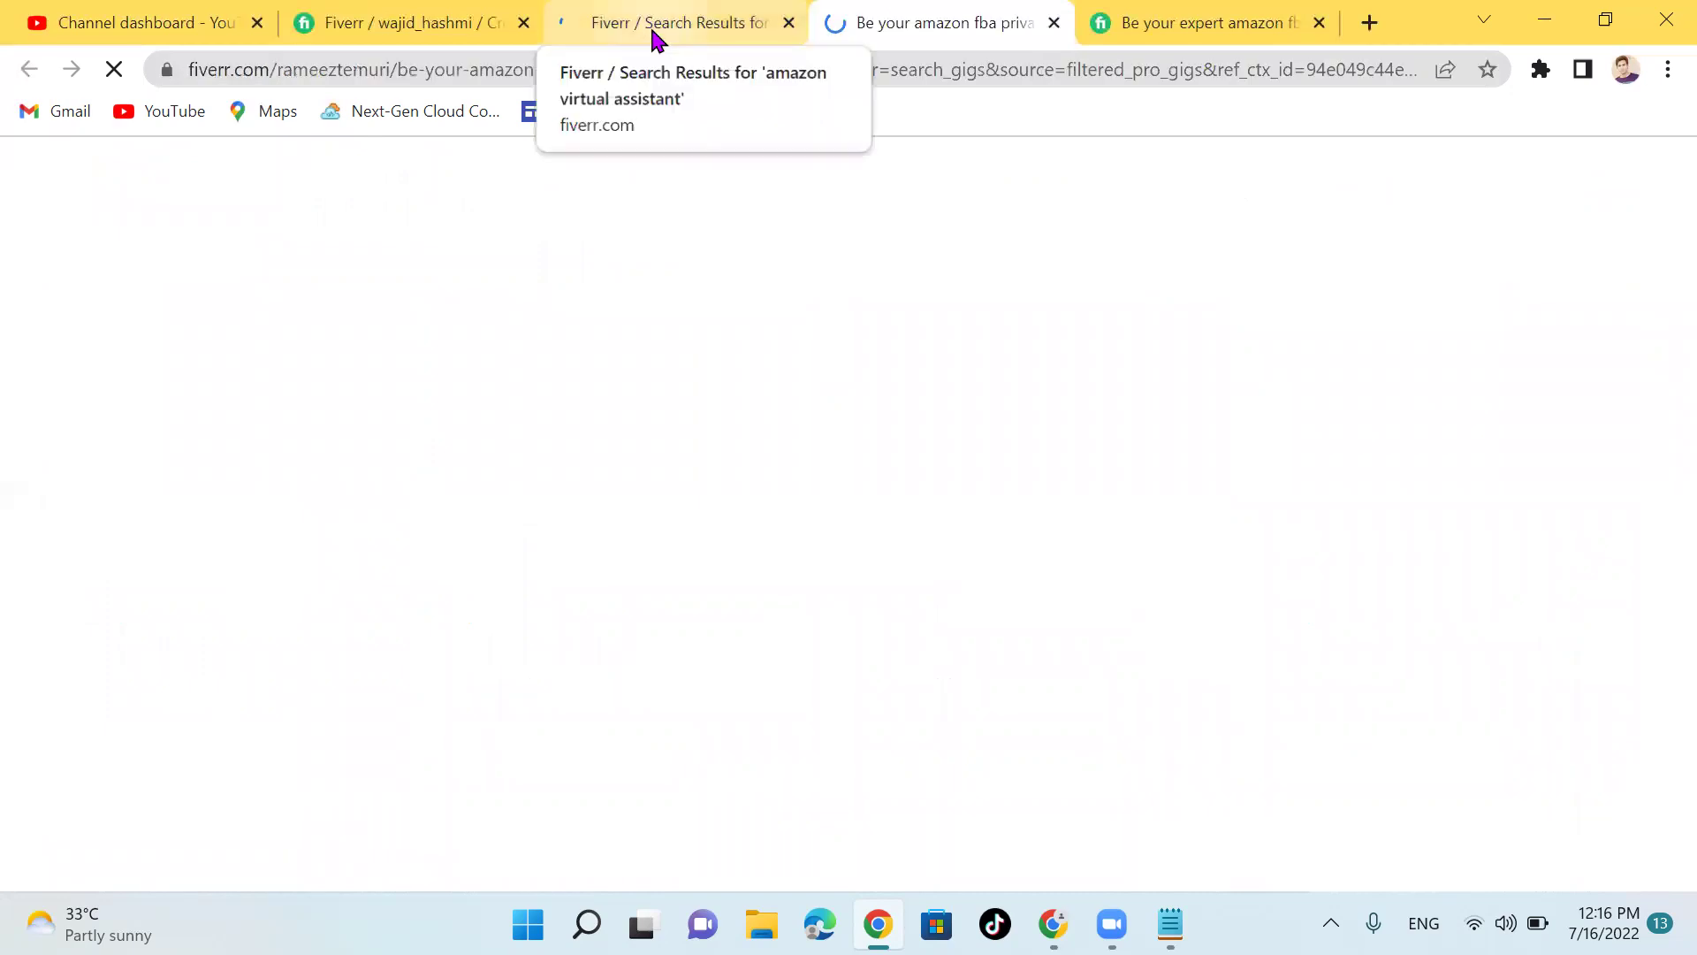
{"action": "scroll", "coordinate": [420, 341], "scroll_direction": "down", "scroll_amount": 1}
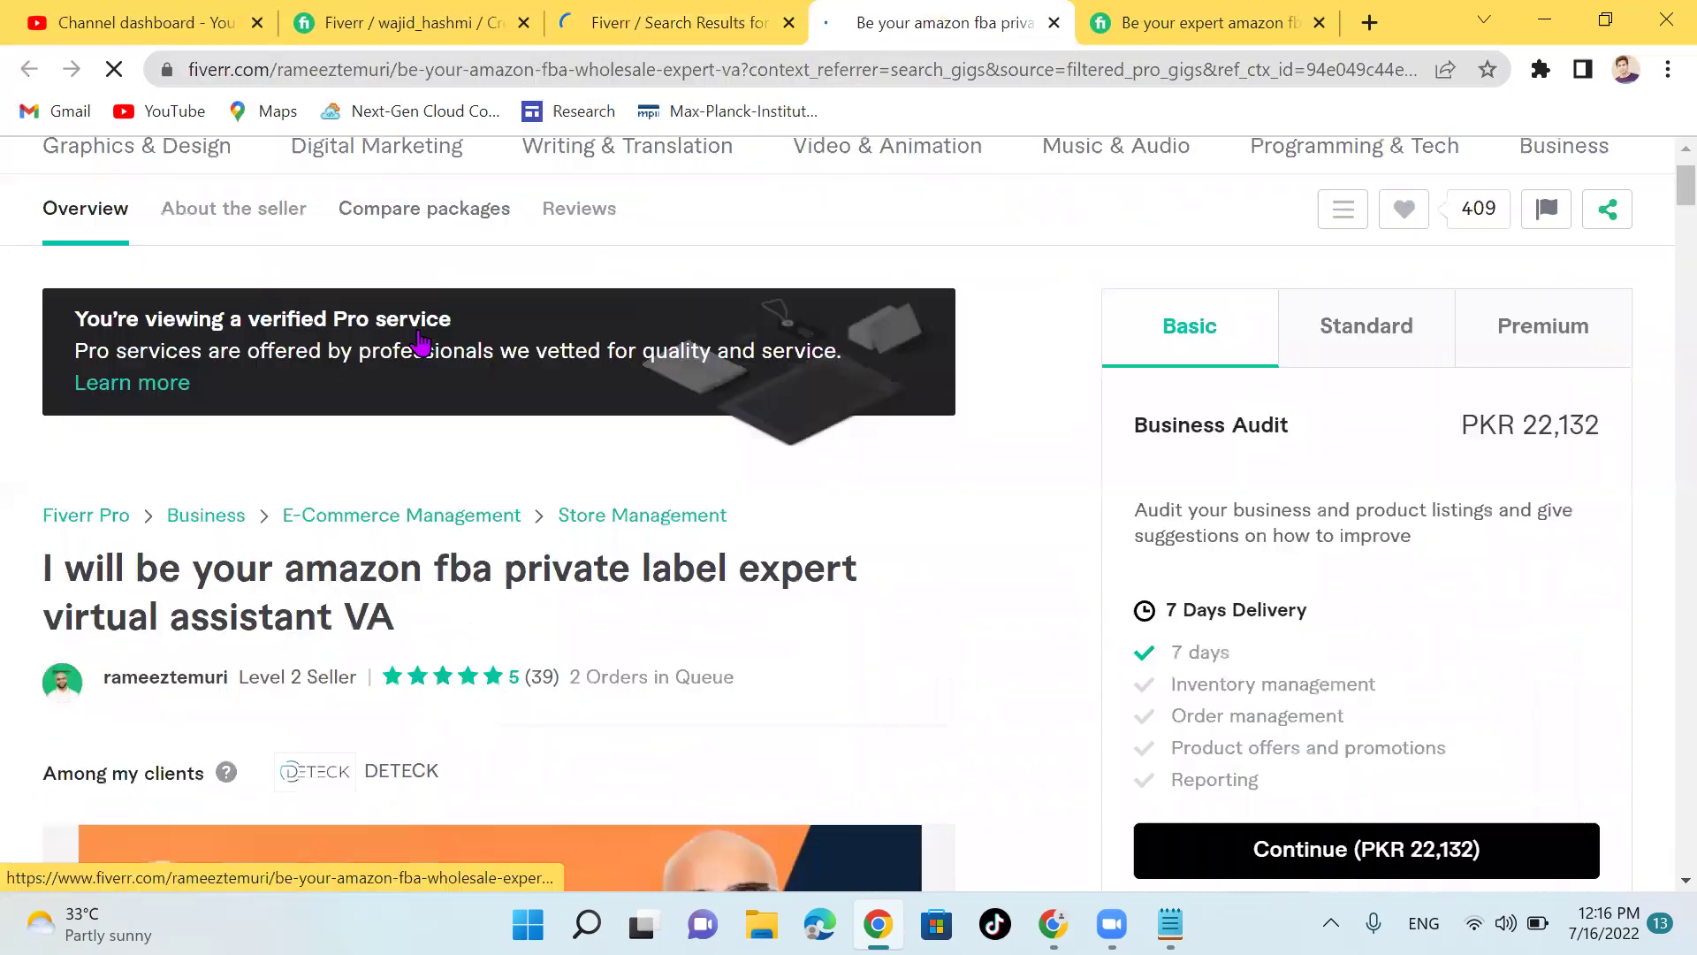
{"action": "left_click", "coordinate": [699, 22]}
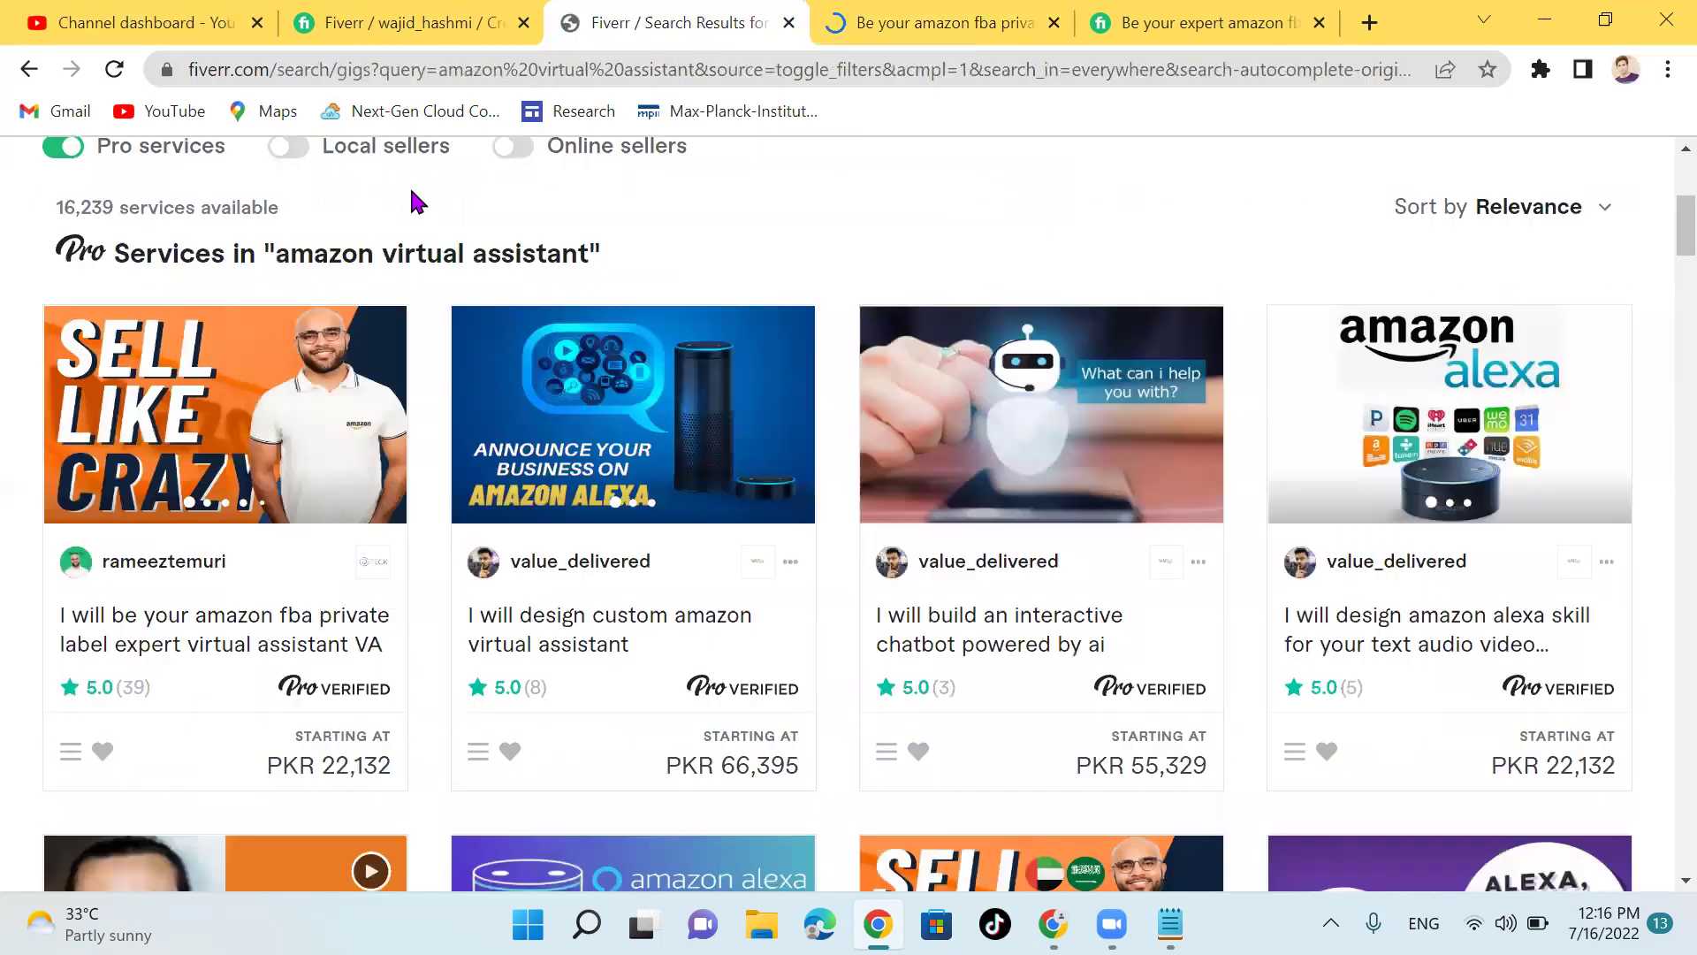
Step: Turn off the Pro services filter and limit the amazon virtual assistant results to local sellers
{"action": "left_click", "coordinate": [66, 156]}
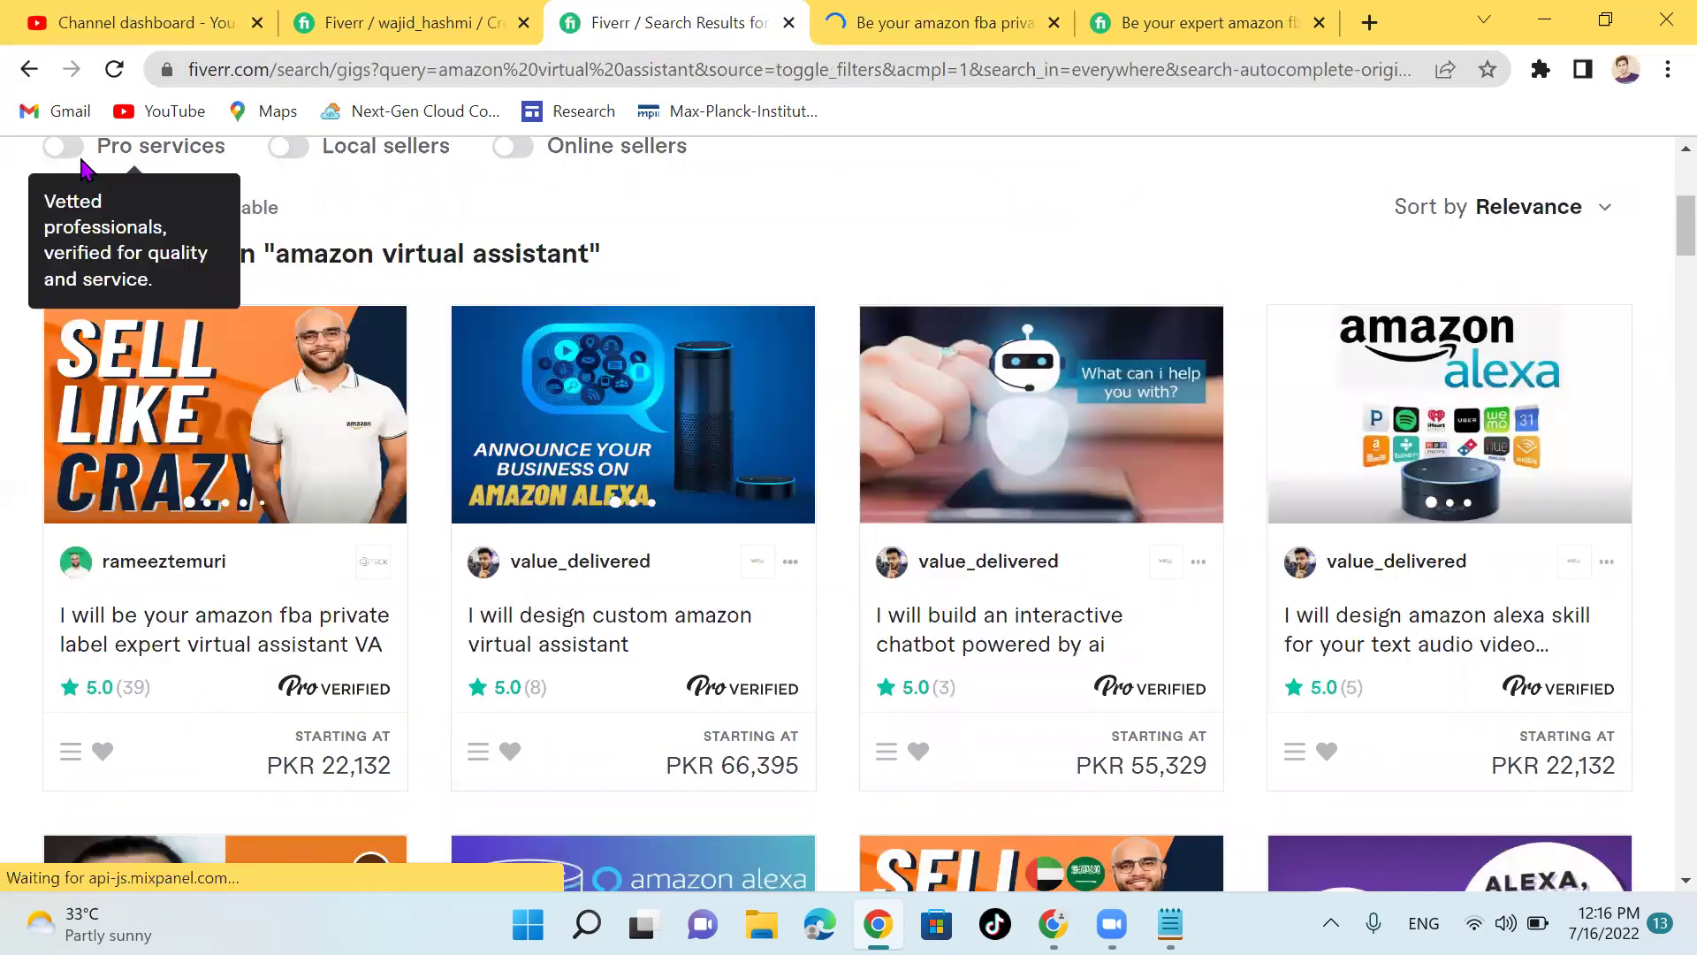
{"action": "scroll", "coordinate": [394, 296], "scroll_direction": "up", "scroll_amount": 2}
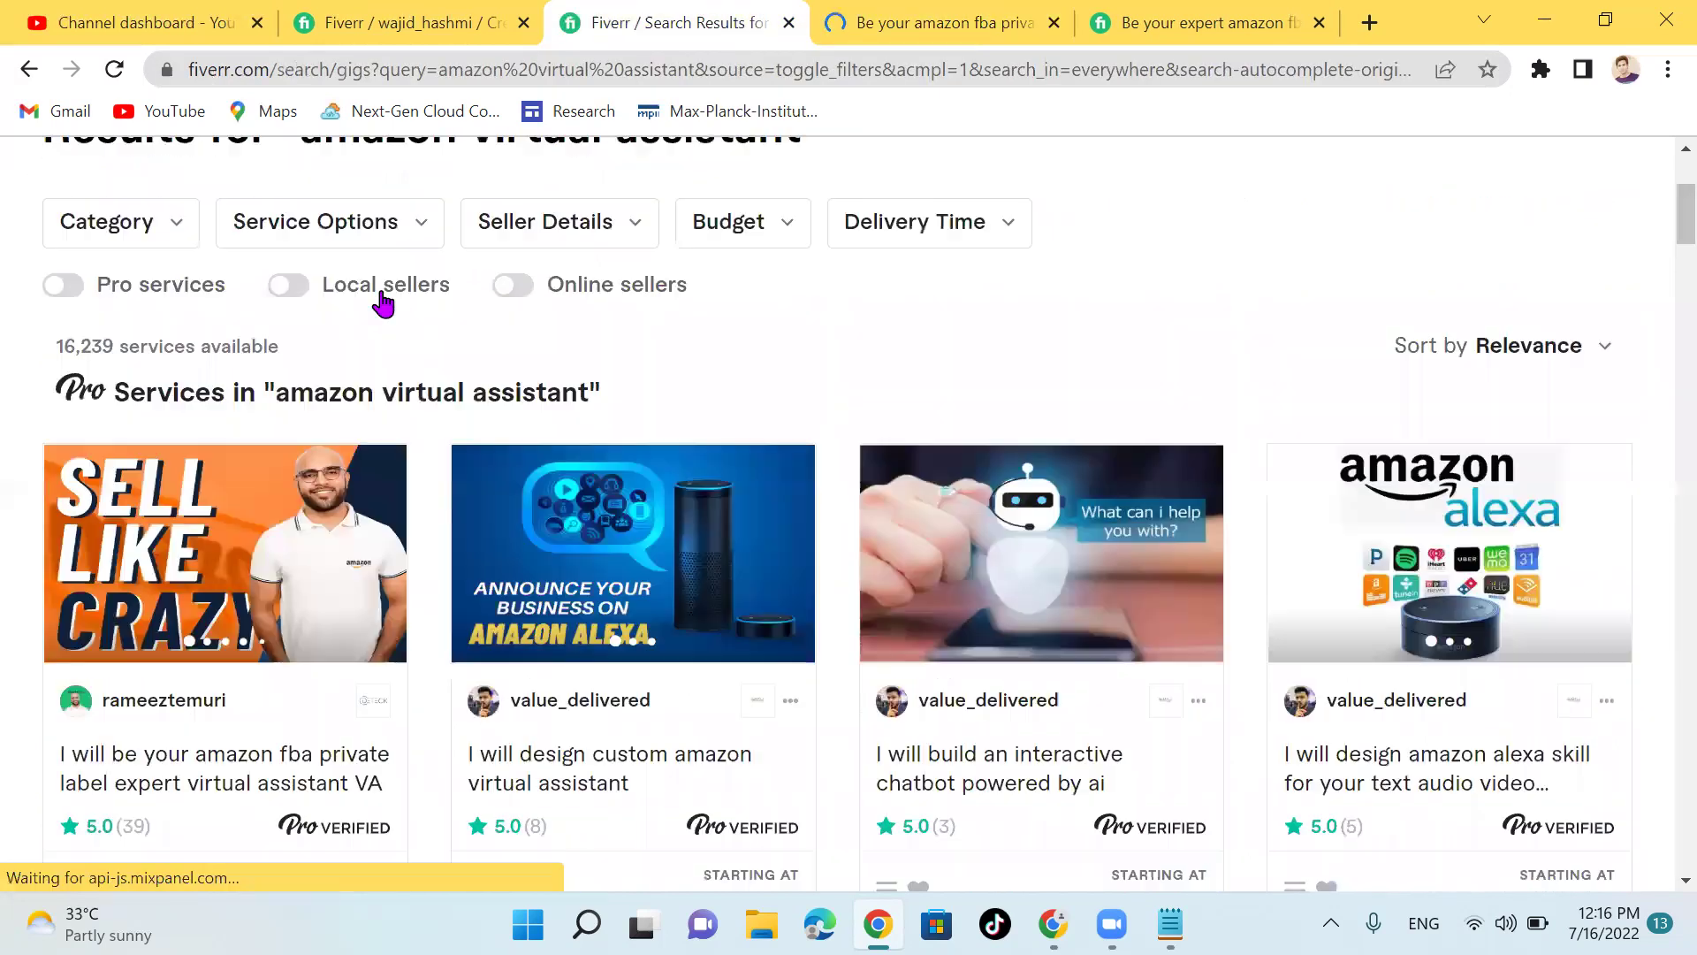
{"action": "left_click", "coordinate": [383, 292]}
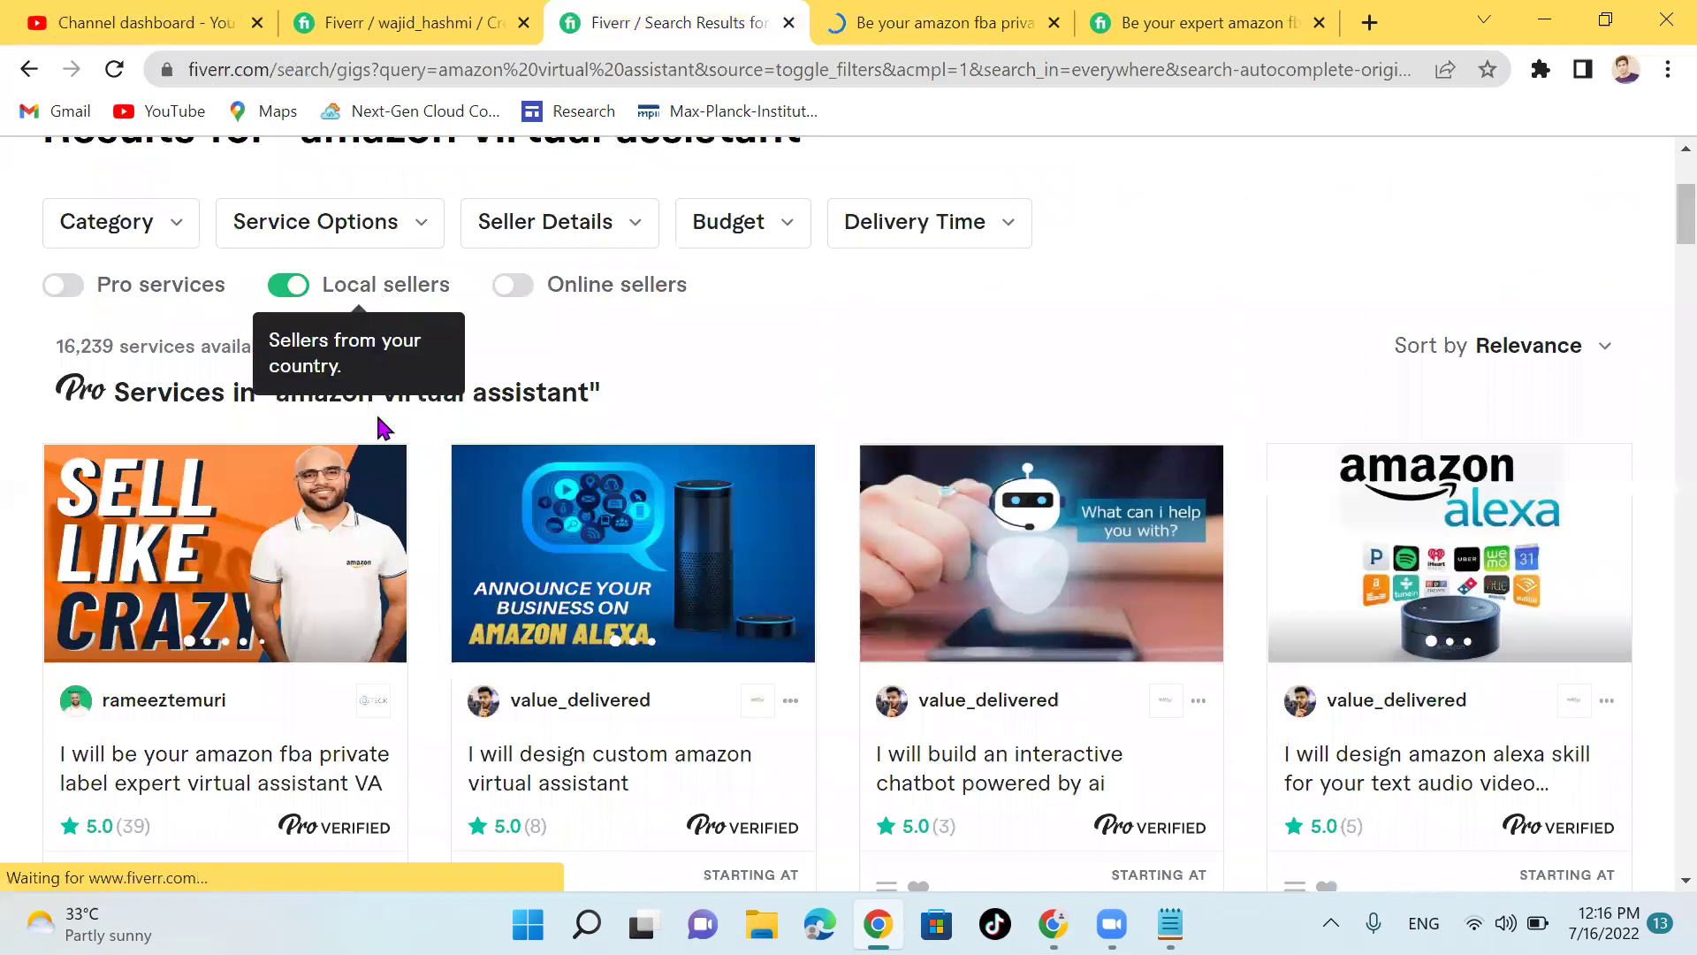
{"action": "scroll", "coordinate": [383, 429], "scroll_direction": "down", "scroll_amount": 1}
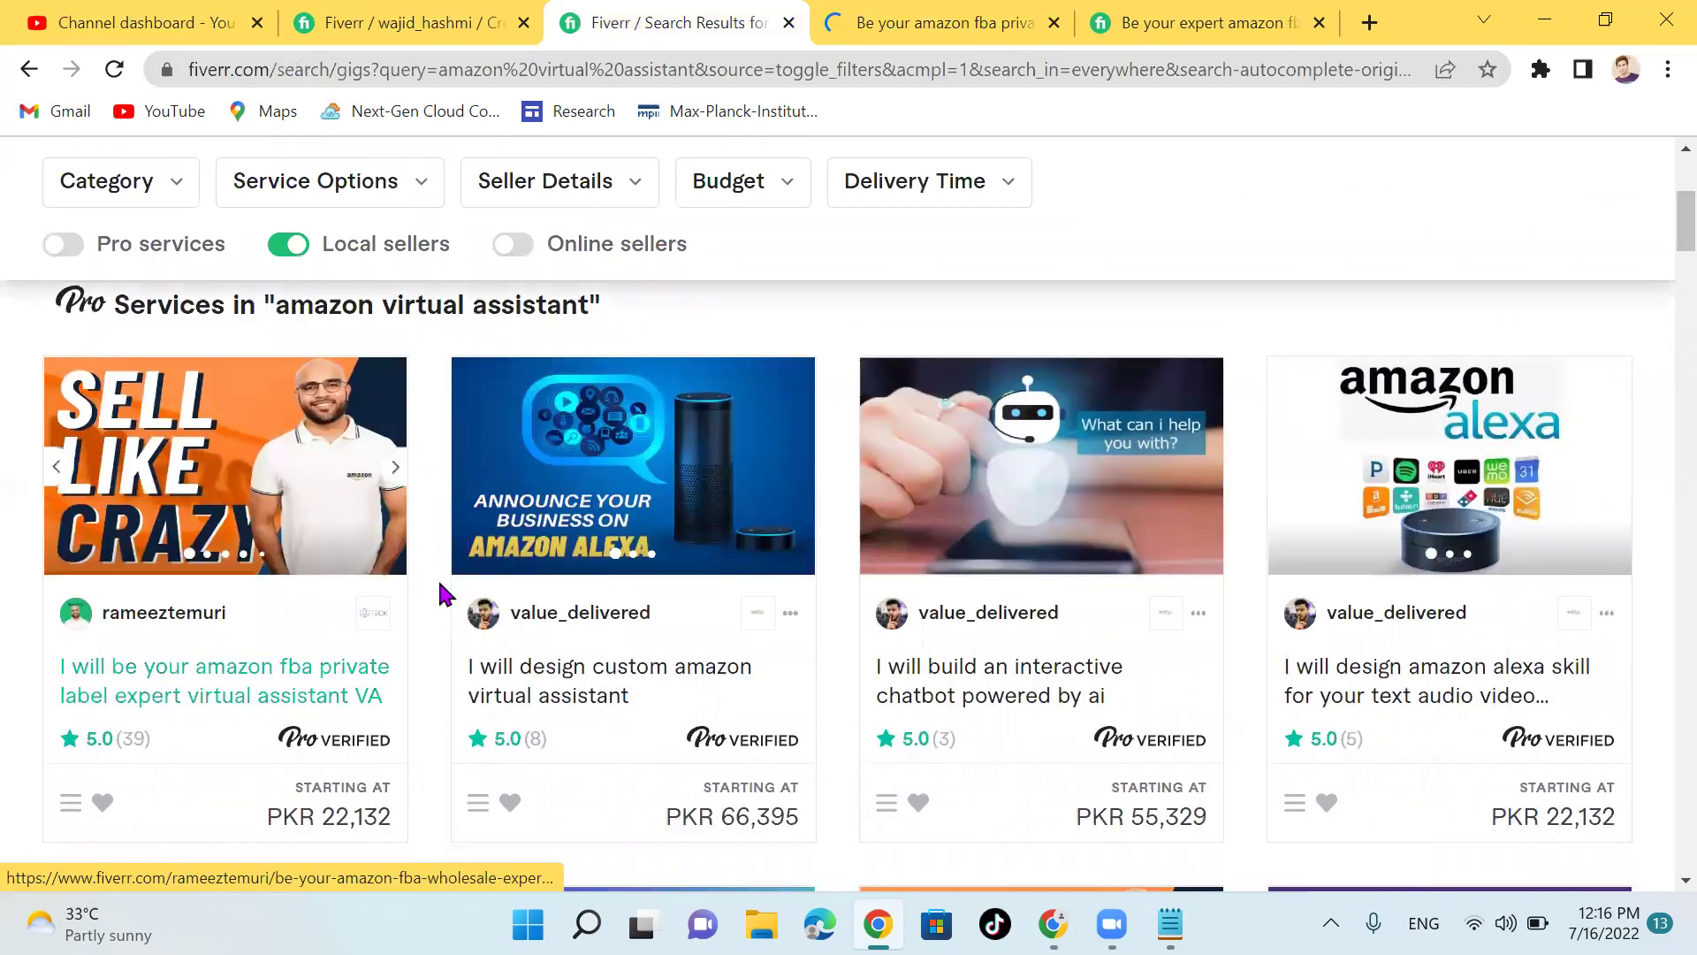
Step: Examine the images, titles, seller levels, ratings and starting prices of the gigs in the local-seller results
{"action": "scroll", "coordinate": [442, 594], "scroll_direction": "down", "scroll_amount": 1}
{"action": "scroll", "coordinate": [442, 594], "scroll_direction": "down", "scroll_amount": 5}
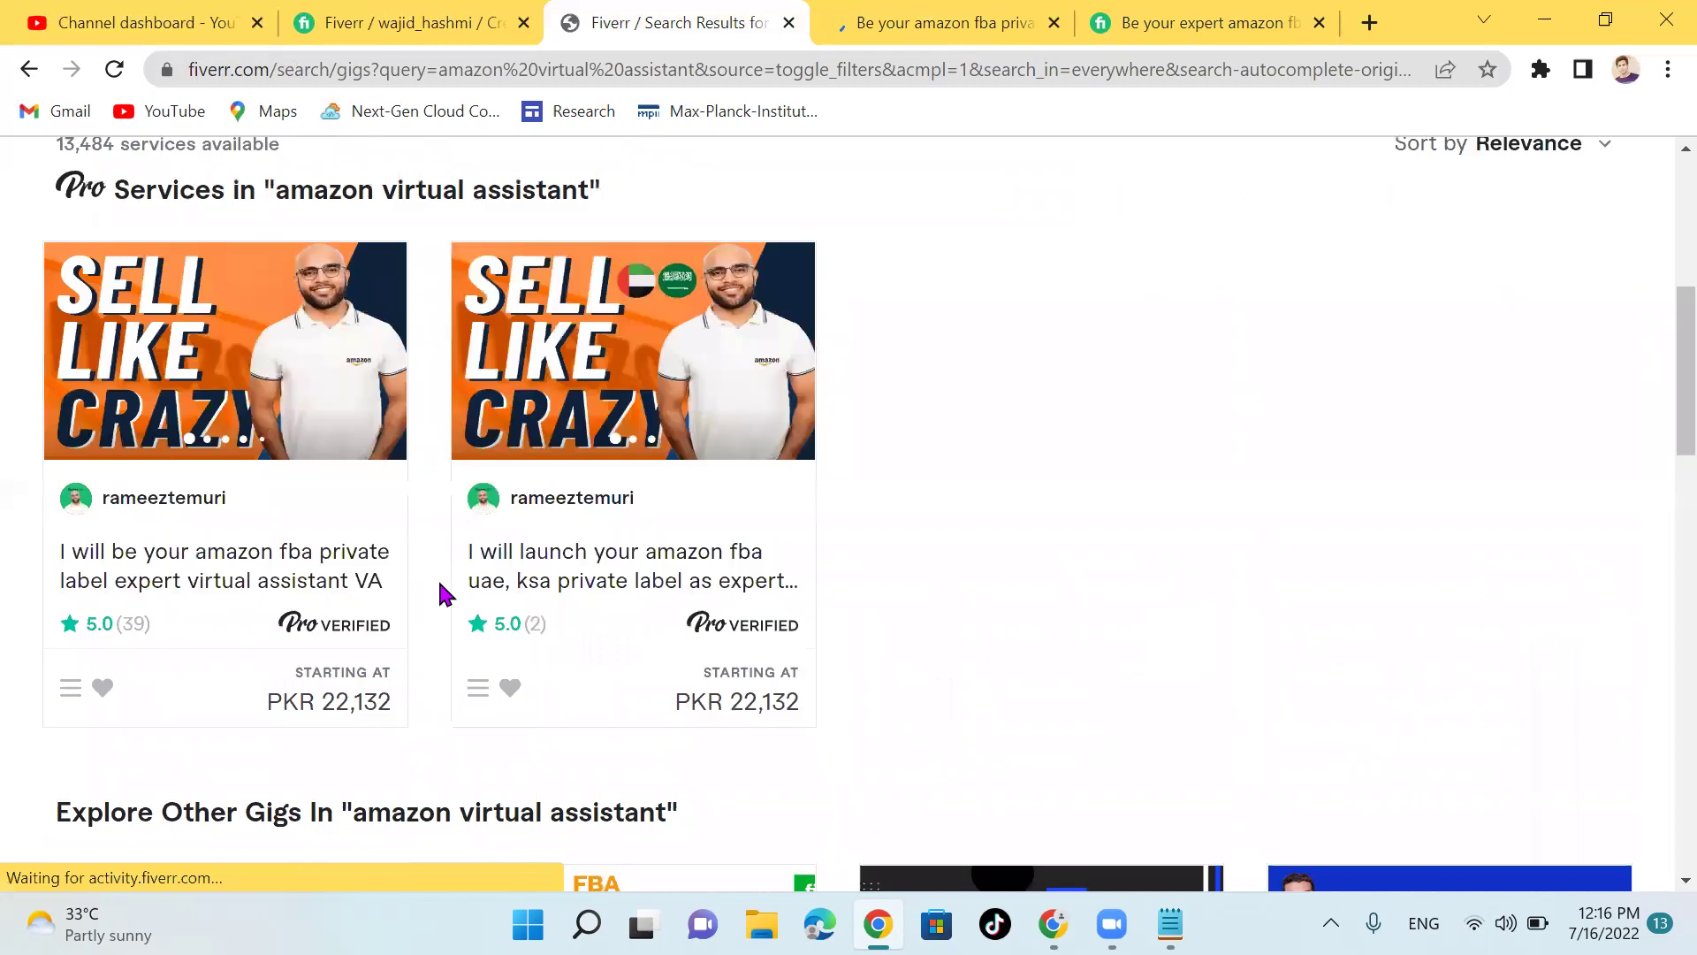
{"action": "scroll", "coordinate": [445, 594], "scroll_direction": "down", "scroll_amount": 4}
{"action": "scroll", "coordinate": [445, 595], "scroll_direction": "down", "scroll_amount": 2}
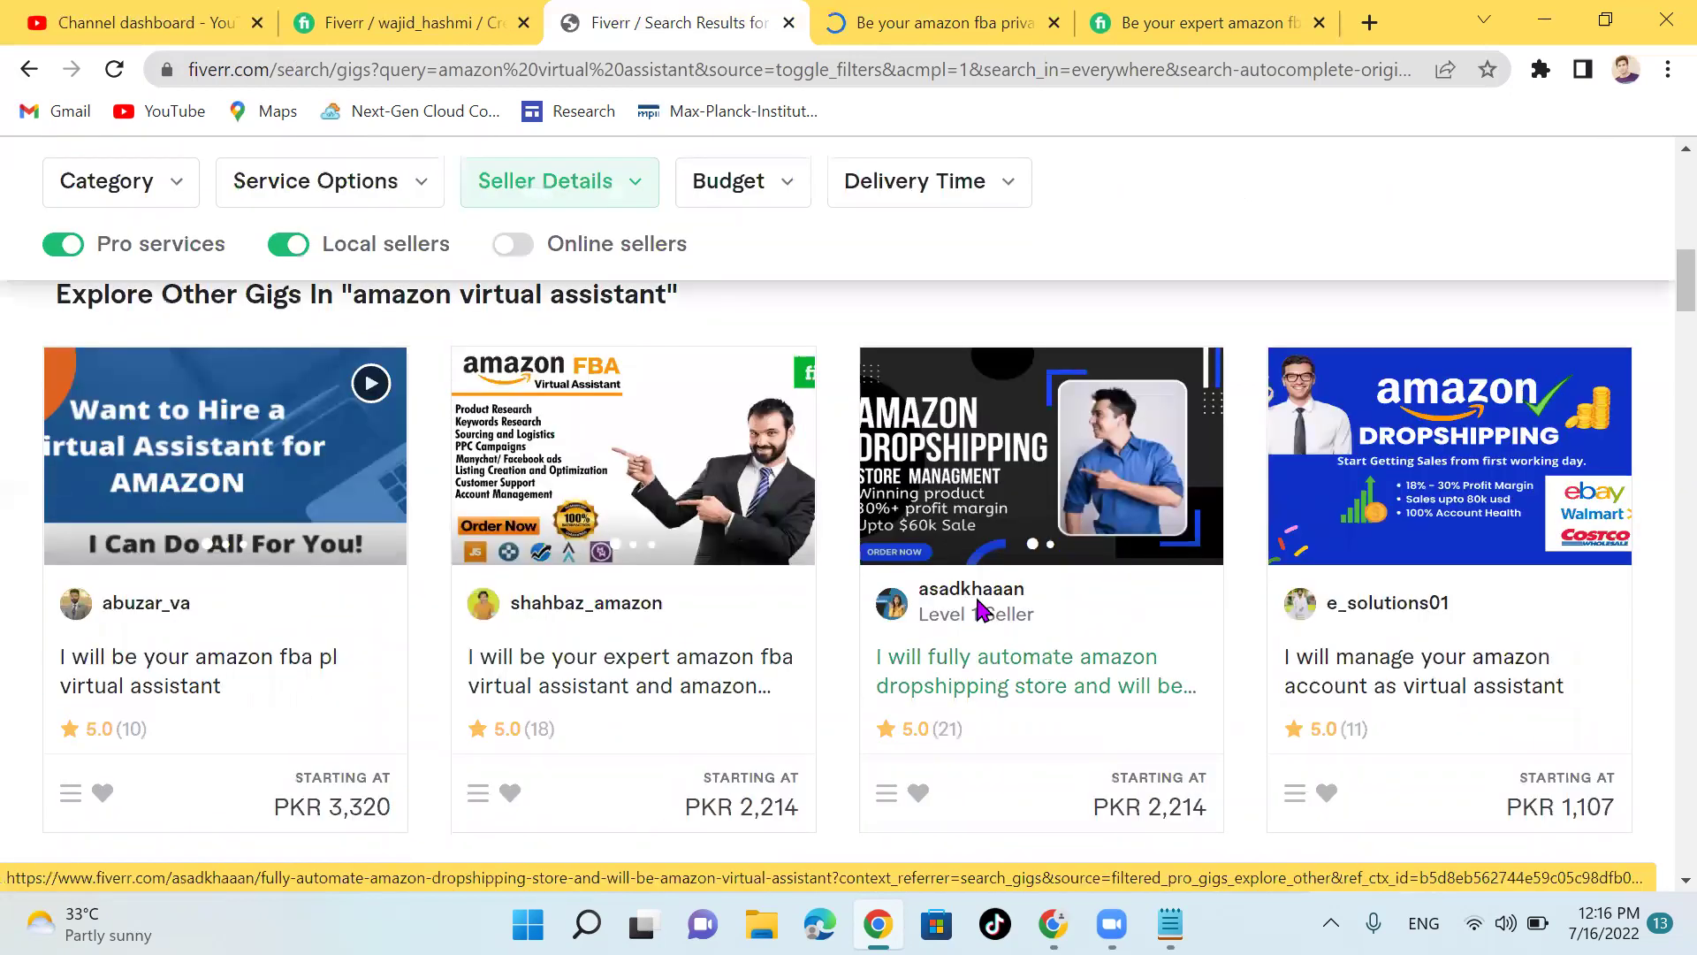
{"action": "scroll", "coordinate": [597, 677], "scroll_direction": "down", "scroll_amount": 4}
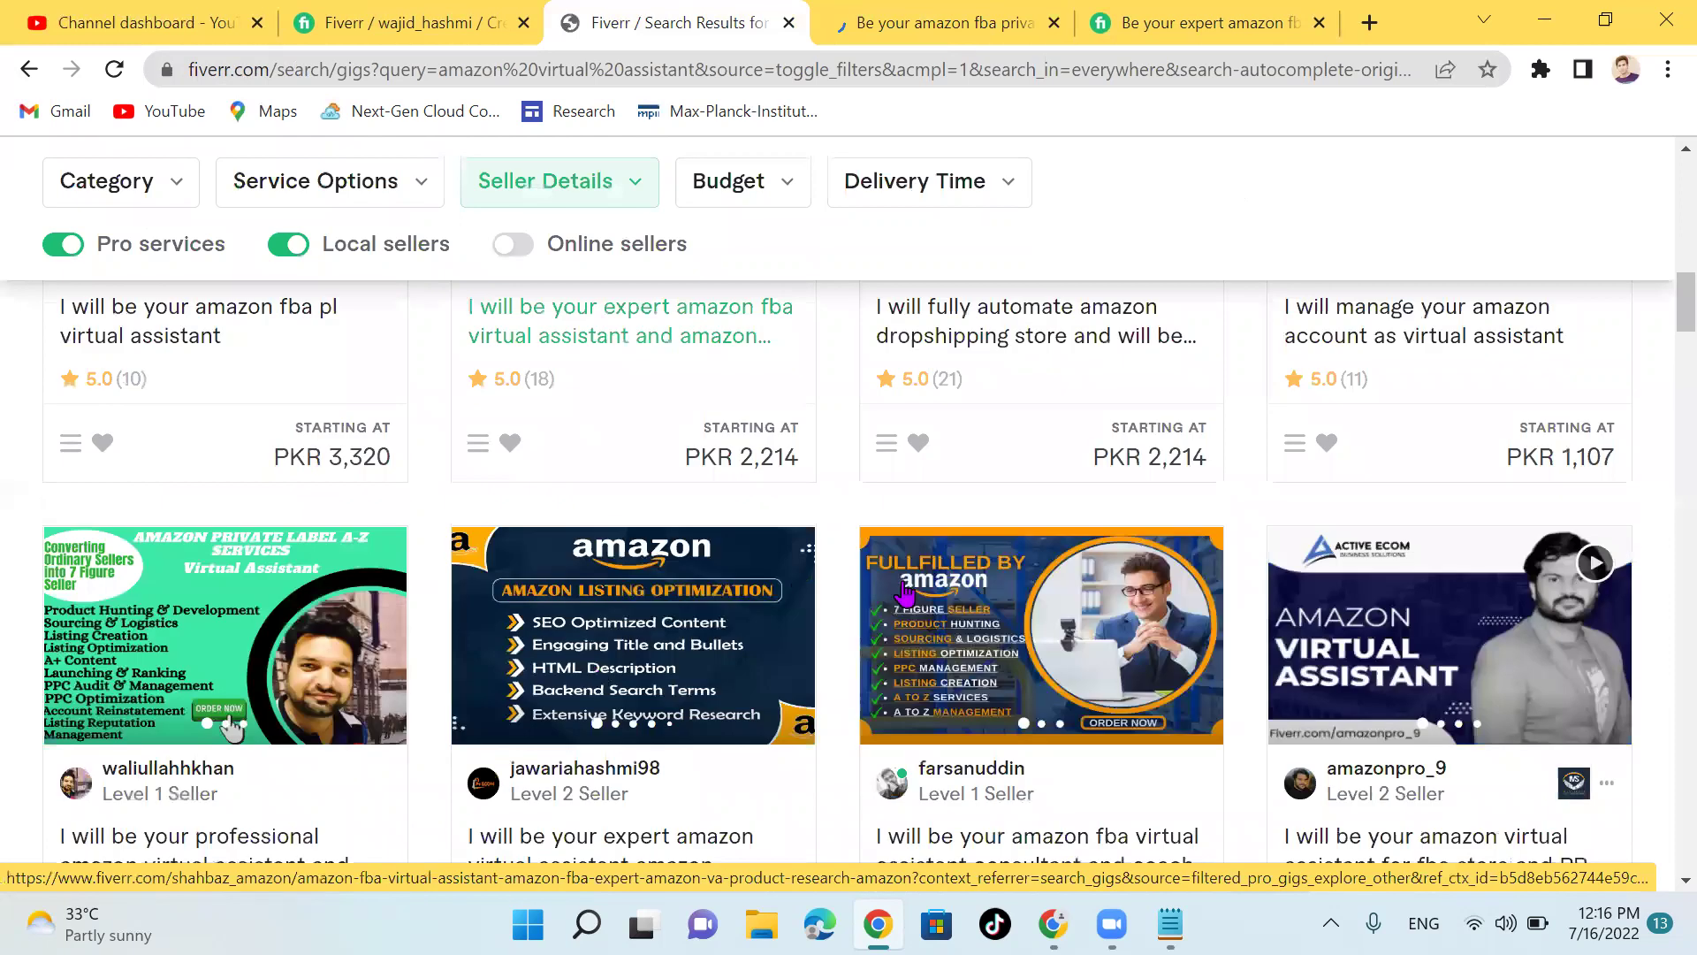
{"action": "scroll", "coordinate": [906, 590], "scroll_direction": "down", "scroll_amount": 6}
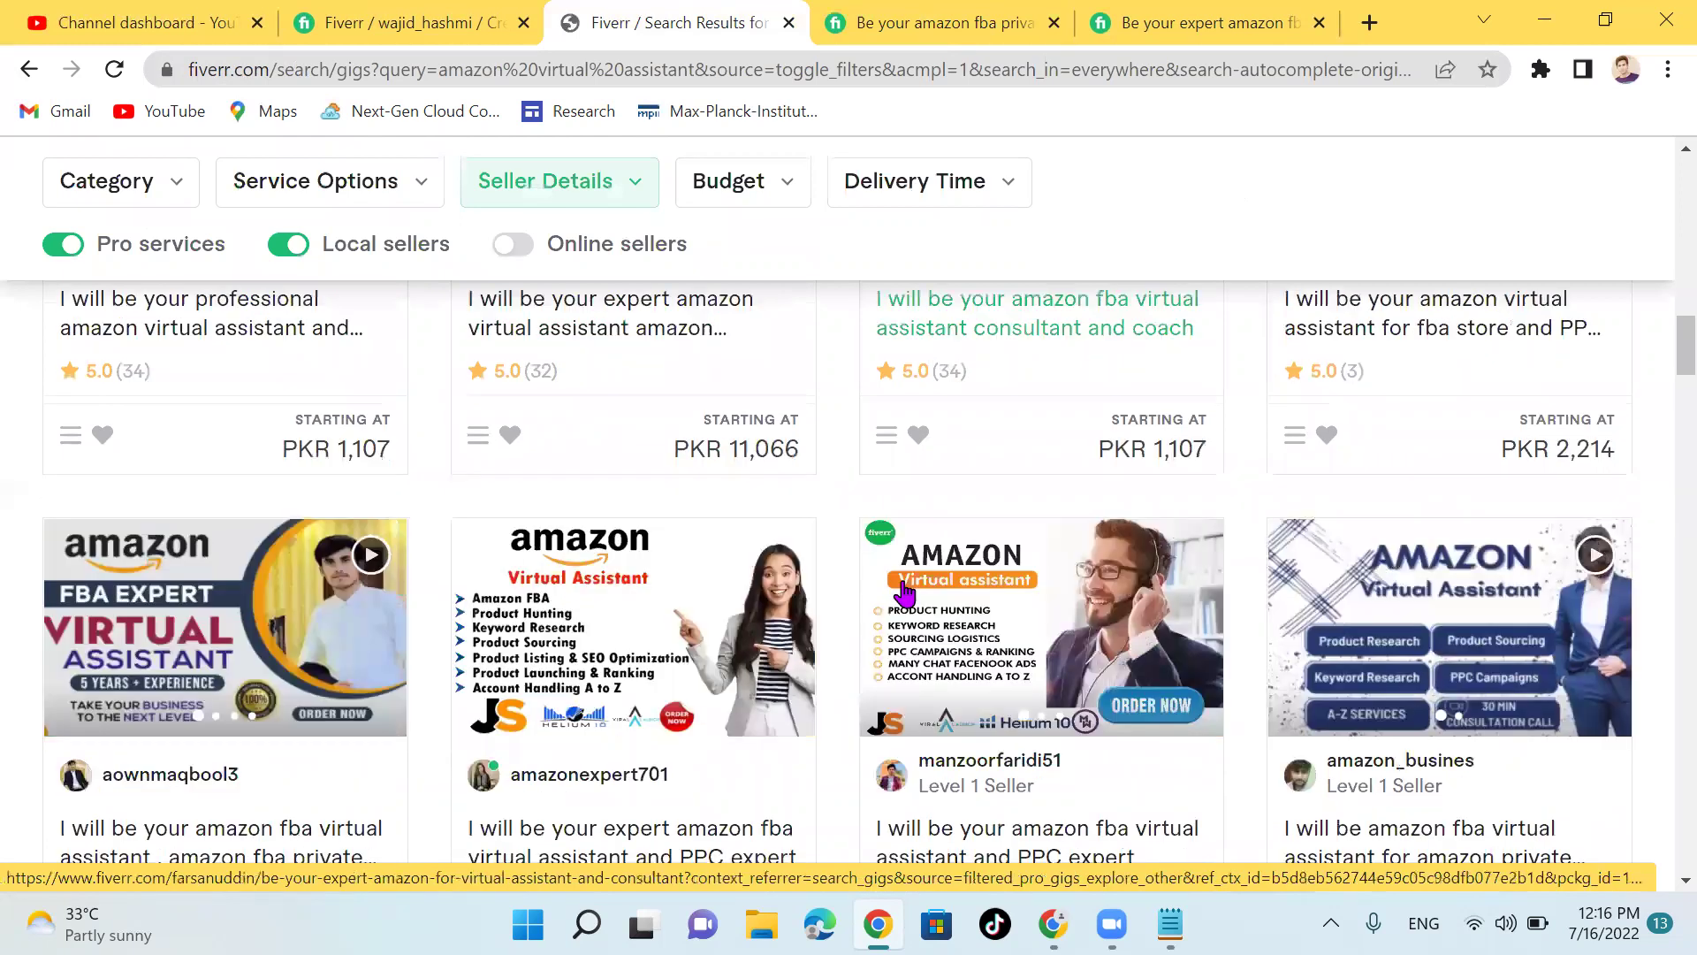
{"action": "scroll", "coordinate": [904, 595], "scroll_direction": "down", "scroll_amount": 1}
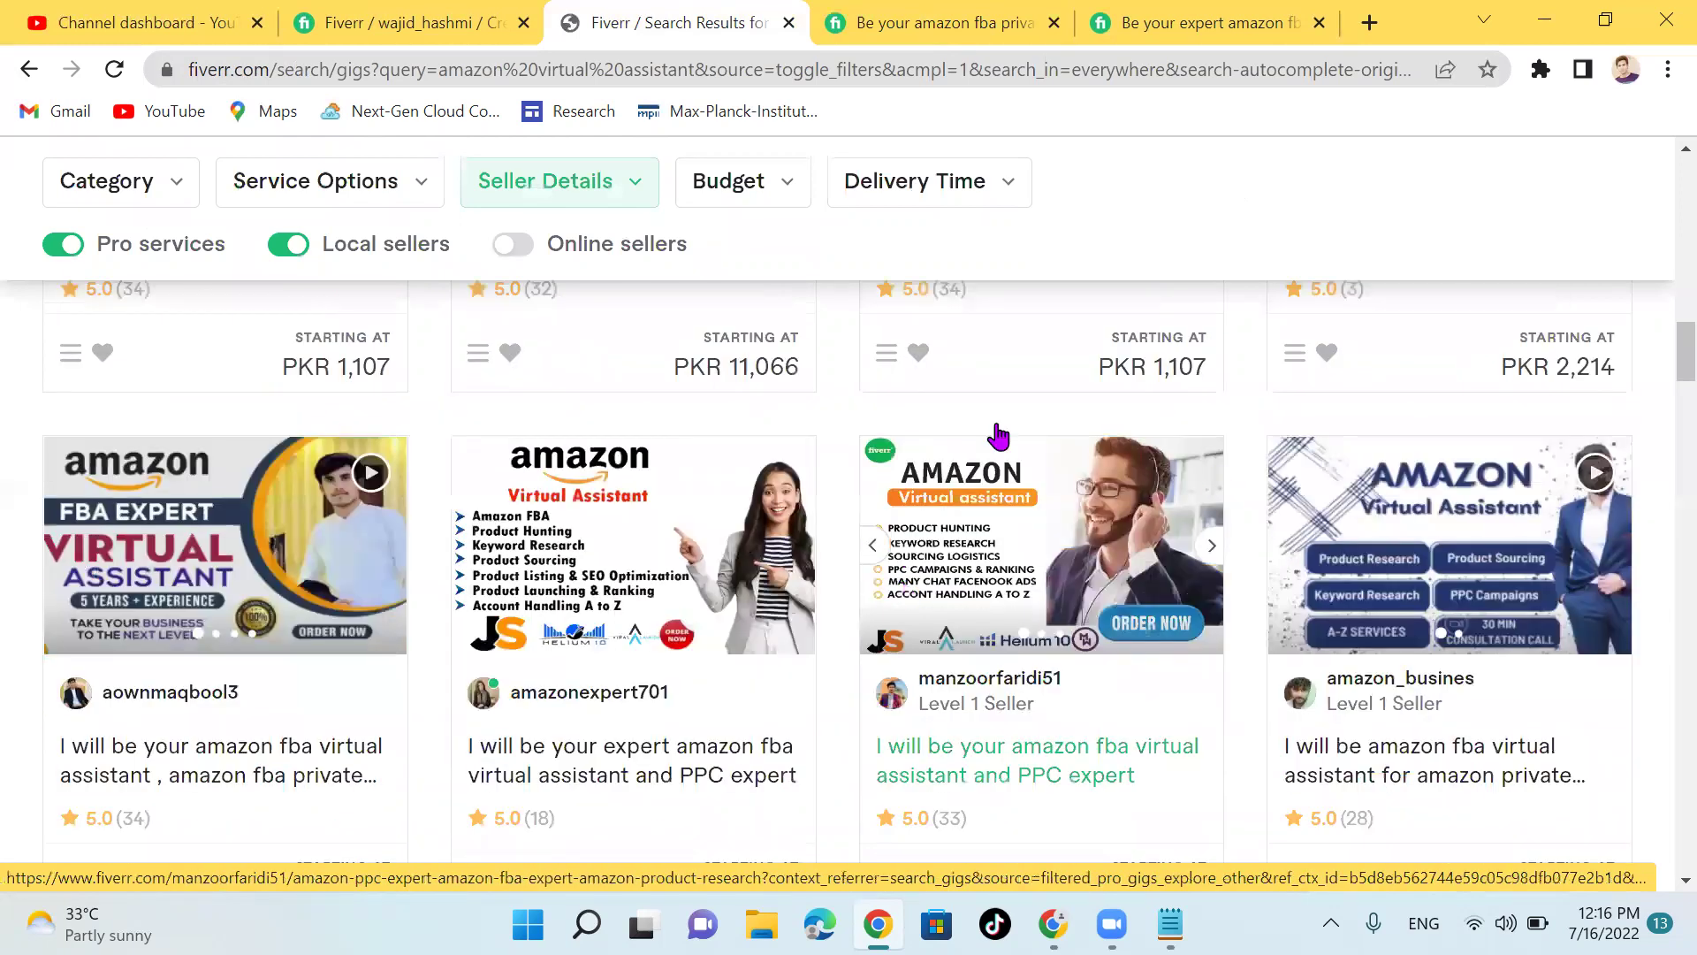
{"action": "scroll", "coordinate": [999, 435], "scroll_direction": "down", "scroll_amount": 1}
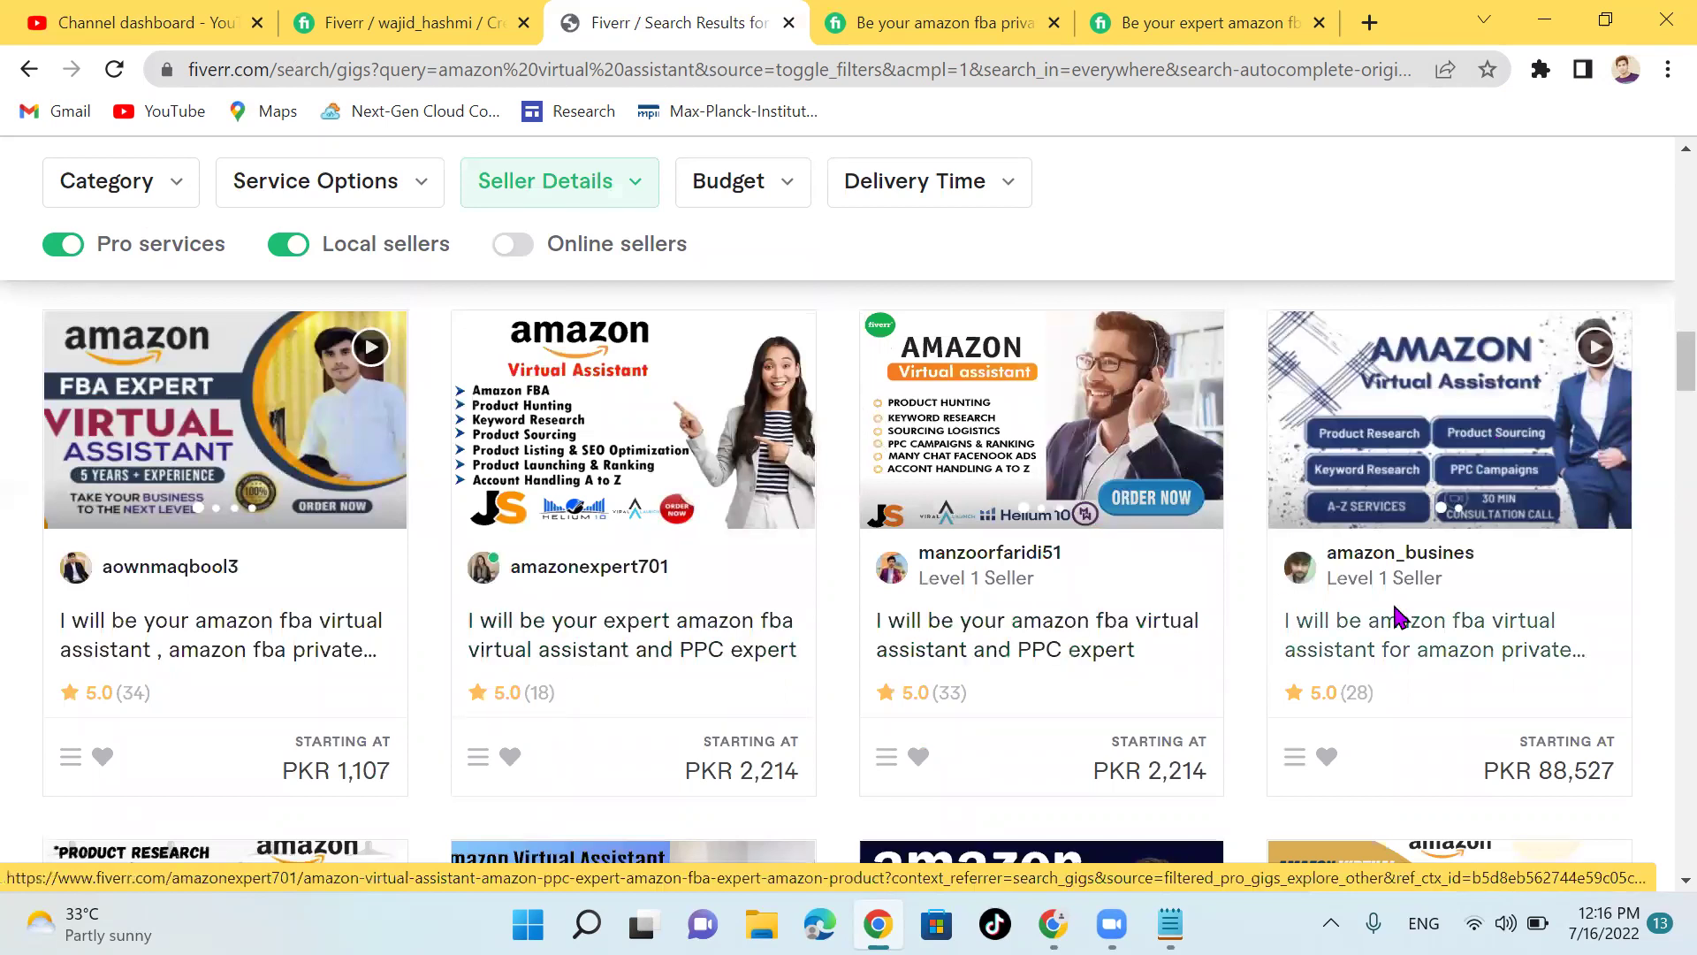
Step: Open the profile of the online seller offering the "expert amazon fba virtual assistant and PPC expert" gig and review the seller details
{"action": "left_click", "coordinate": [591, 568]}
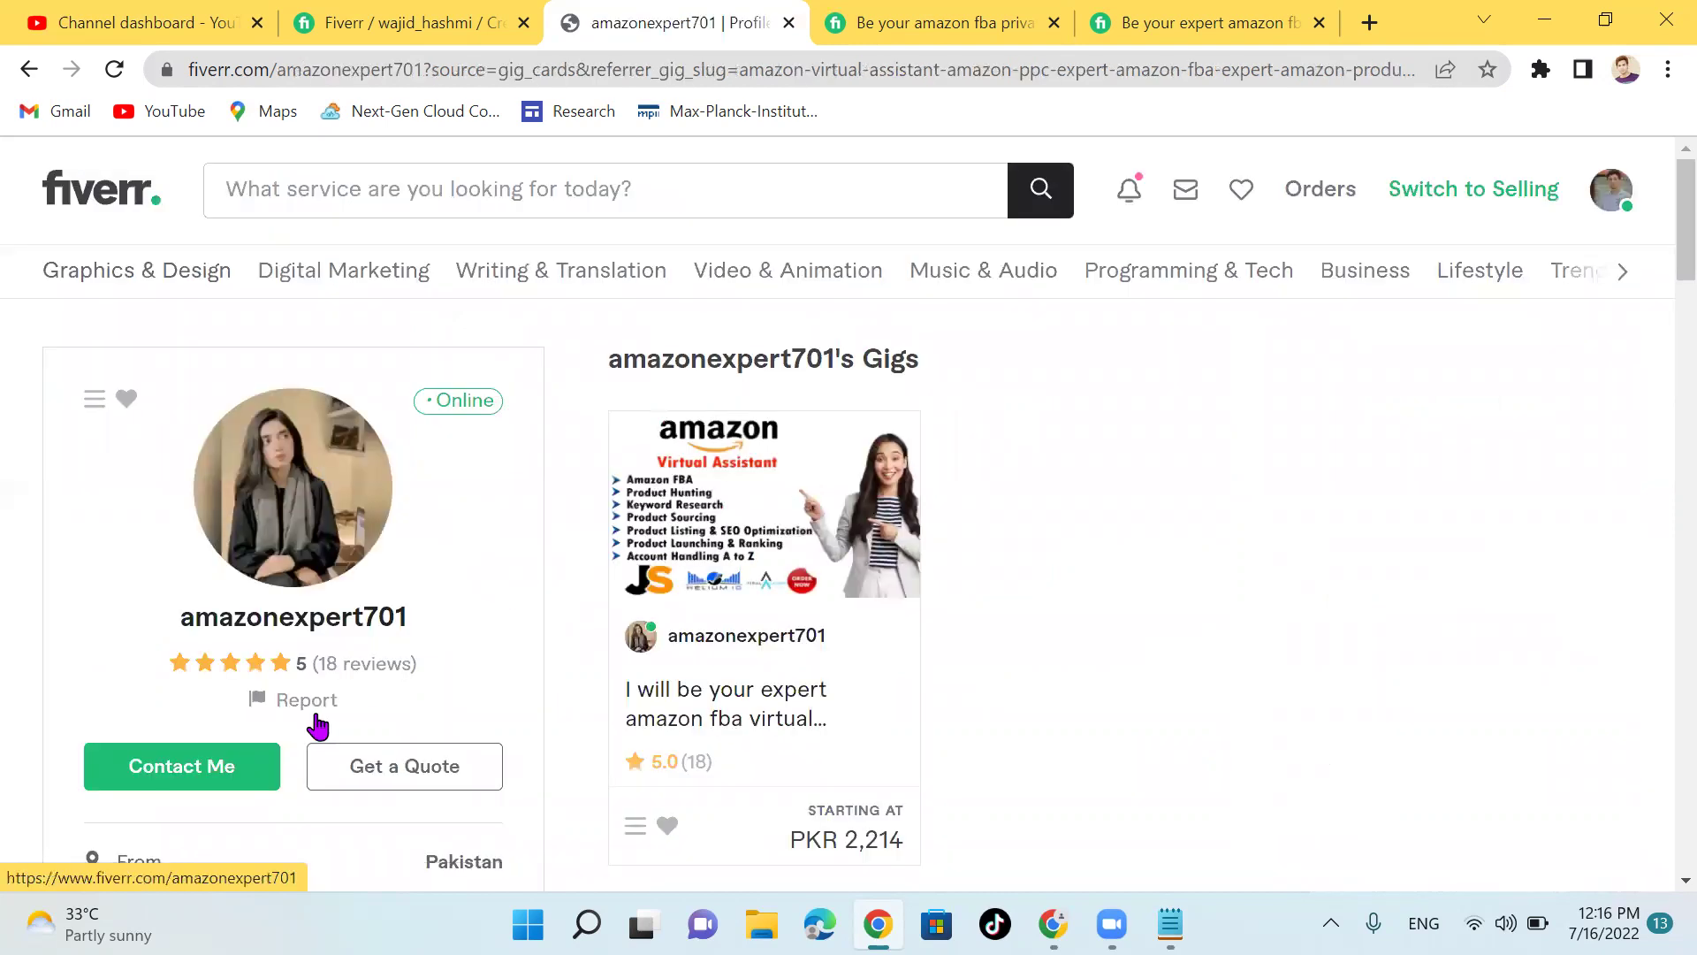
{"action": "scroll", "coordinate": [318, 727], "scroll_direction": "down", "scroll_amount": 1}
{"action": "scroll", "coordinate": [336, 689], "scroll_direction": "down", "scroll_amount": 3}
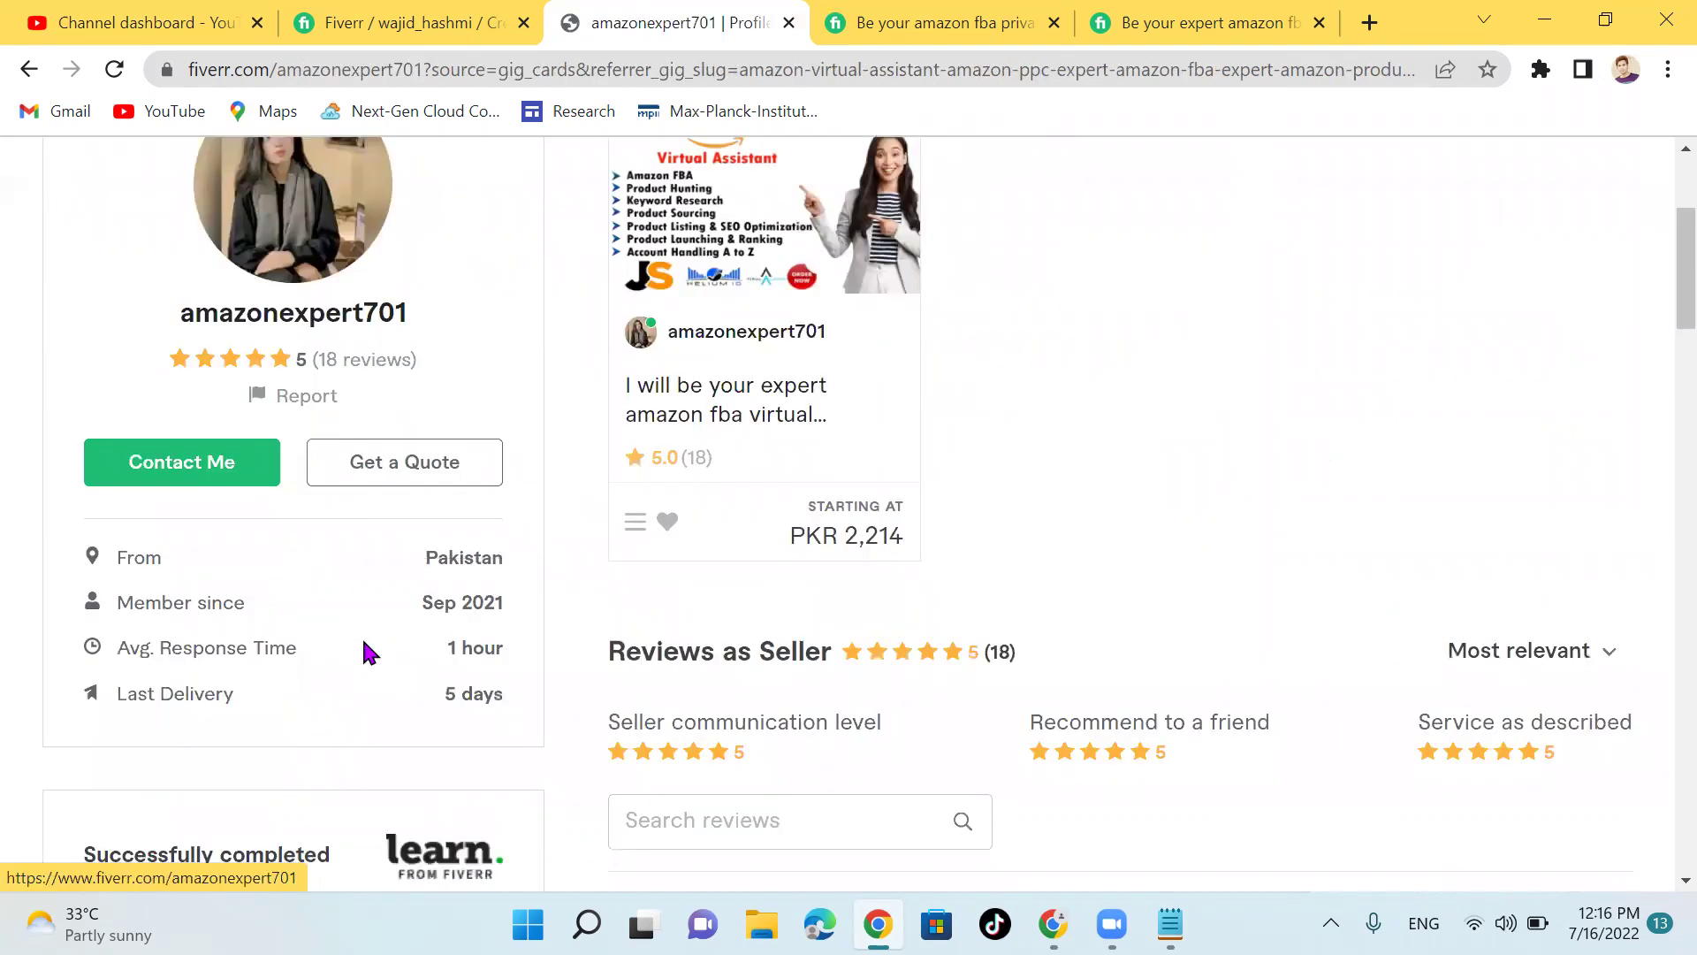
{"action": "scroll", "coordinate": [630, 592], "scroll_direction": "down", "scroll_amount": 3}
{"action": "scroll", "coordinate": [628, 587], "scroll_direction": "up", "scroll_amount": 6}
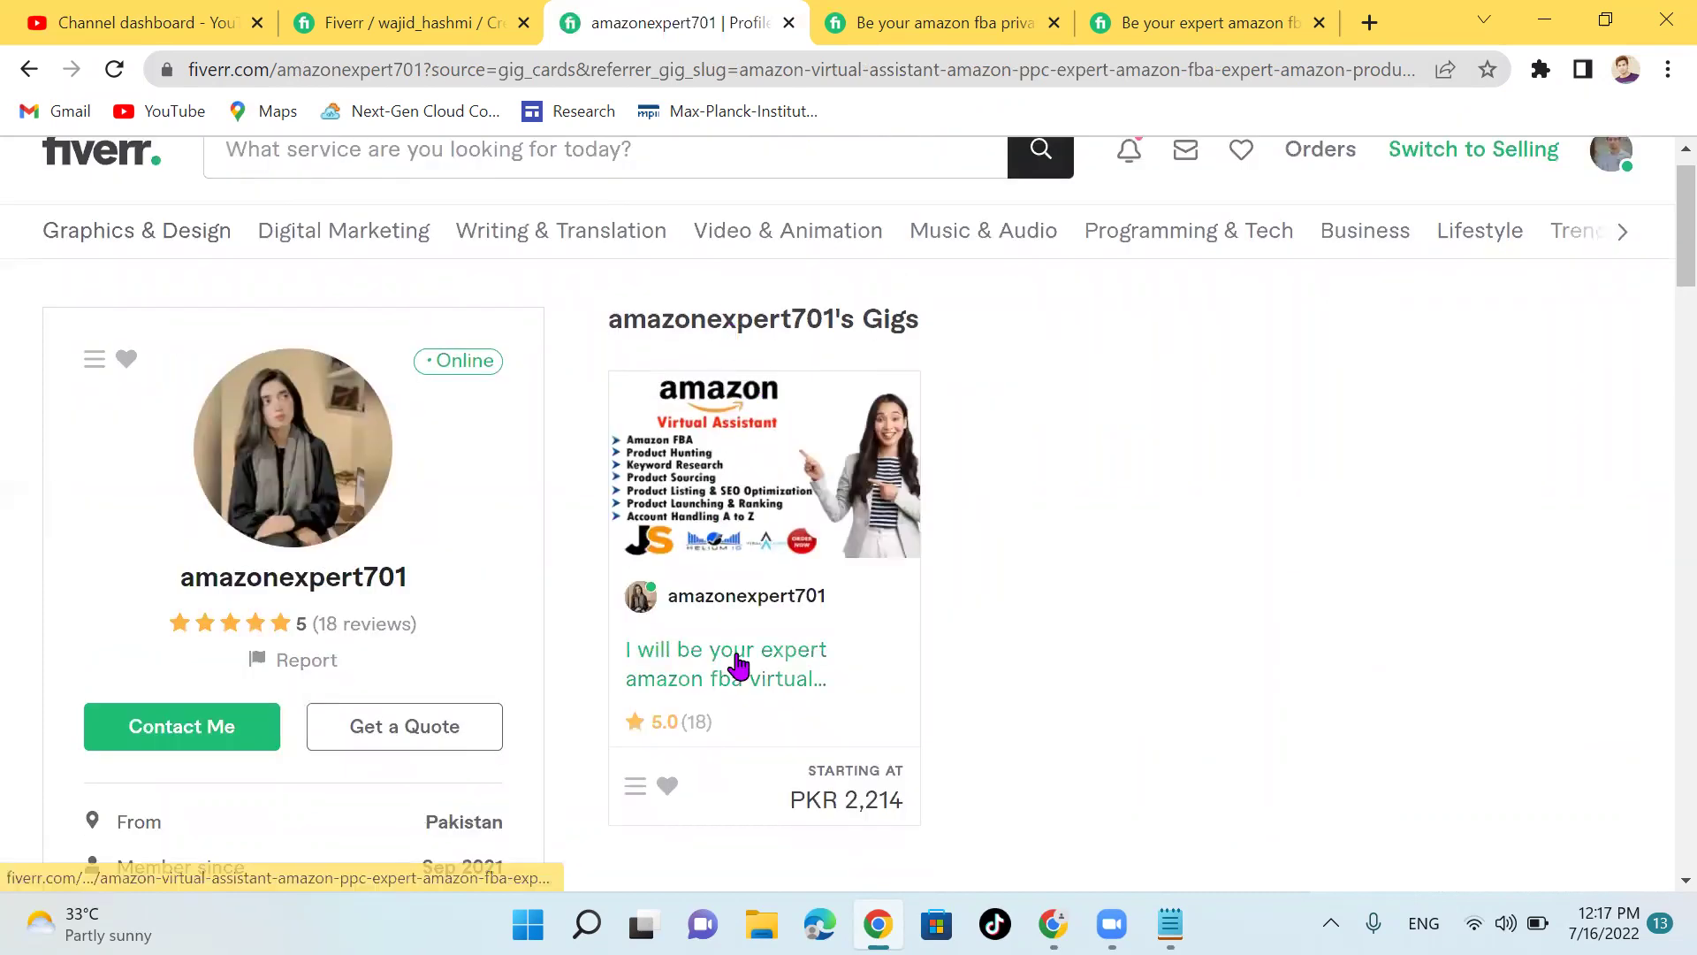
Step: Open this seller's "I will be your expert amazon fba virtual assistant and PPC expert" gig and view its title, image and Basic package
{"action": "left_click", "coordinate": [745, 604]}
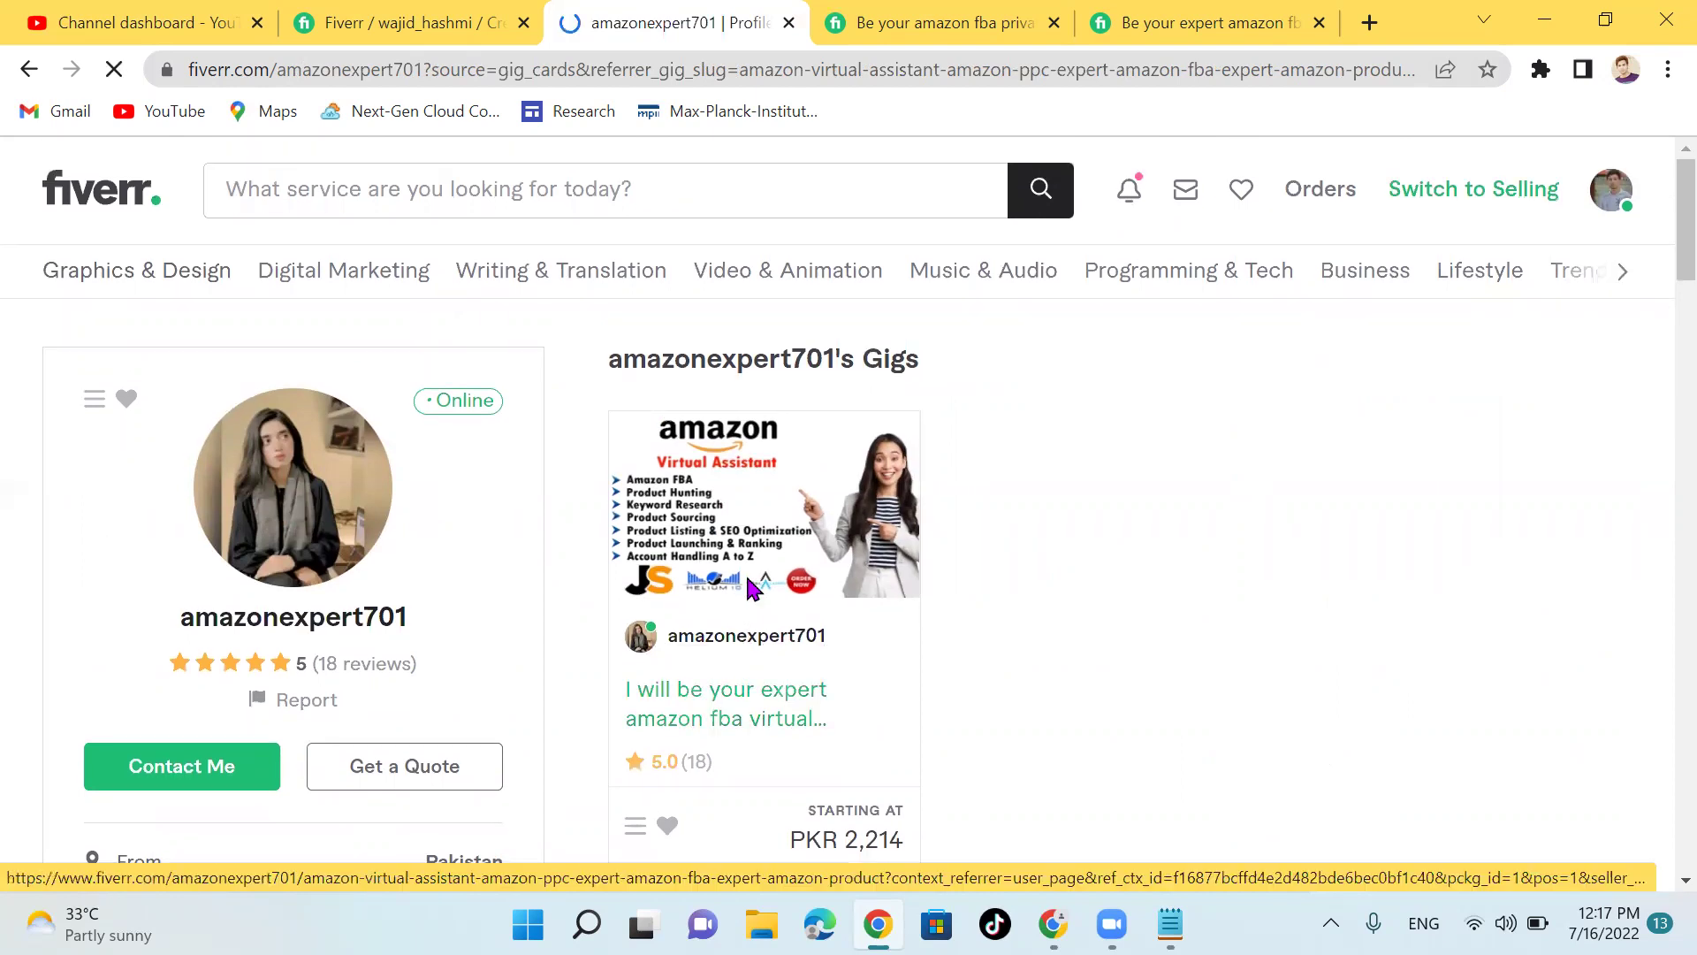
{"action": "scroll", "coordinate": [734, 573], "scroll_direction": "down", "scroll_amount": 2}
{"action": "left_click", "coordinate": [730, 571]}
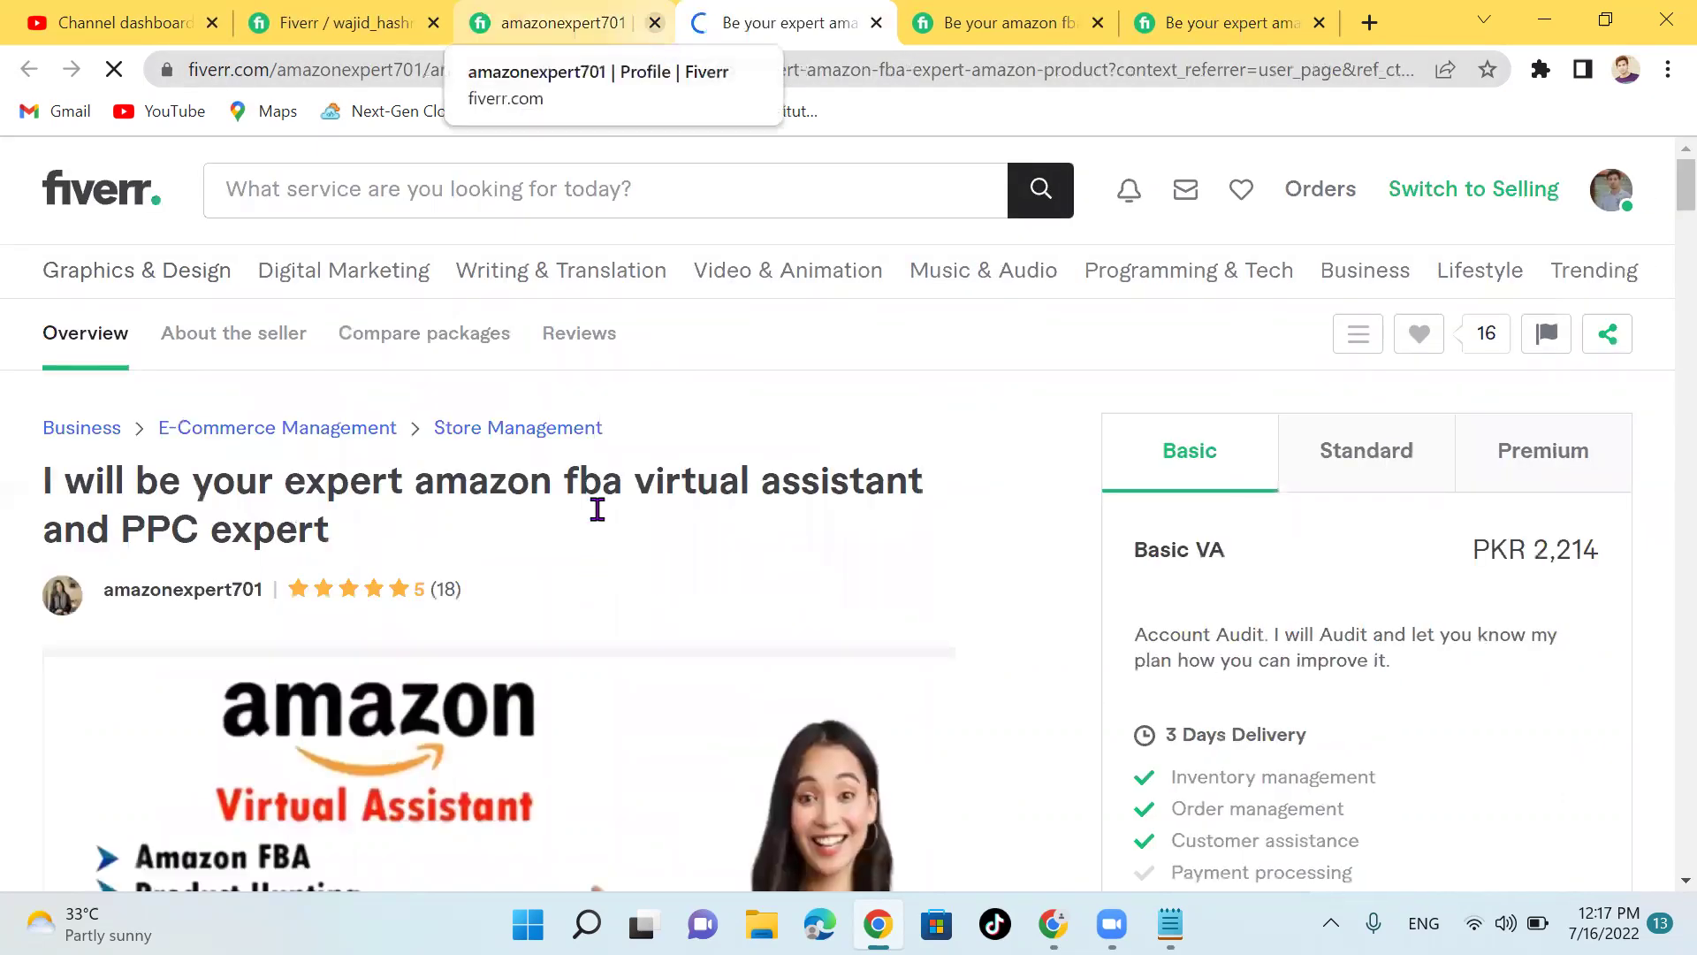
{"action": "scroll", "coordinate": [596, 502], "scroll_direction": "down", "scroll_amount": 2}
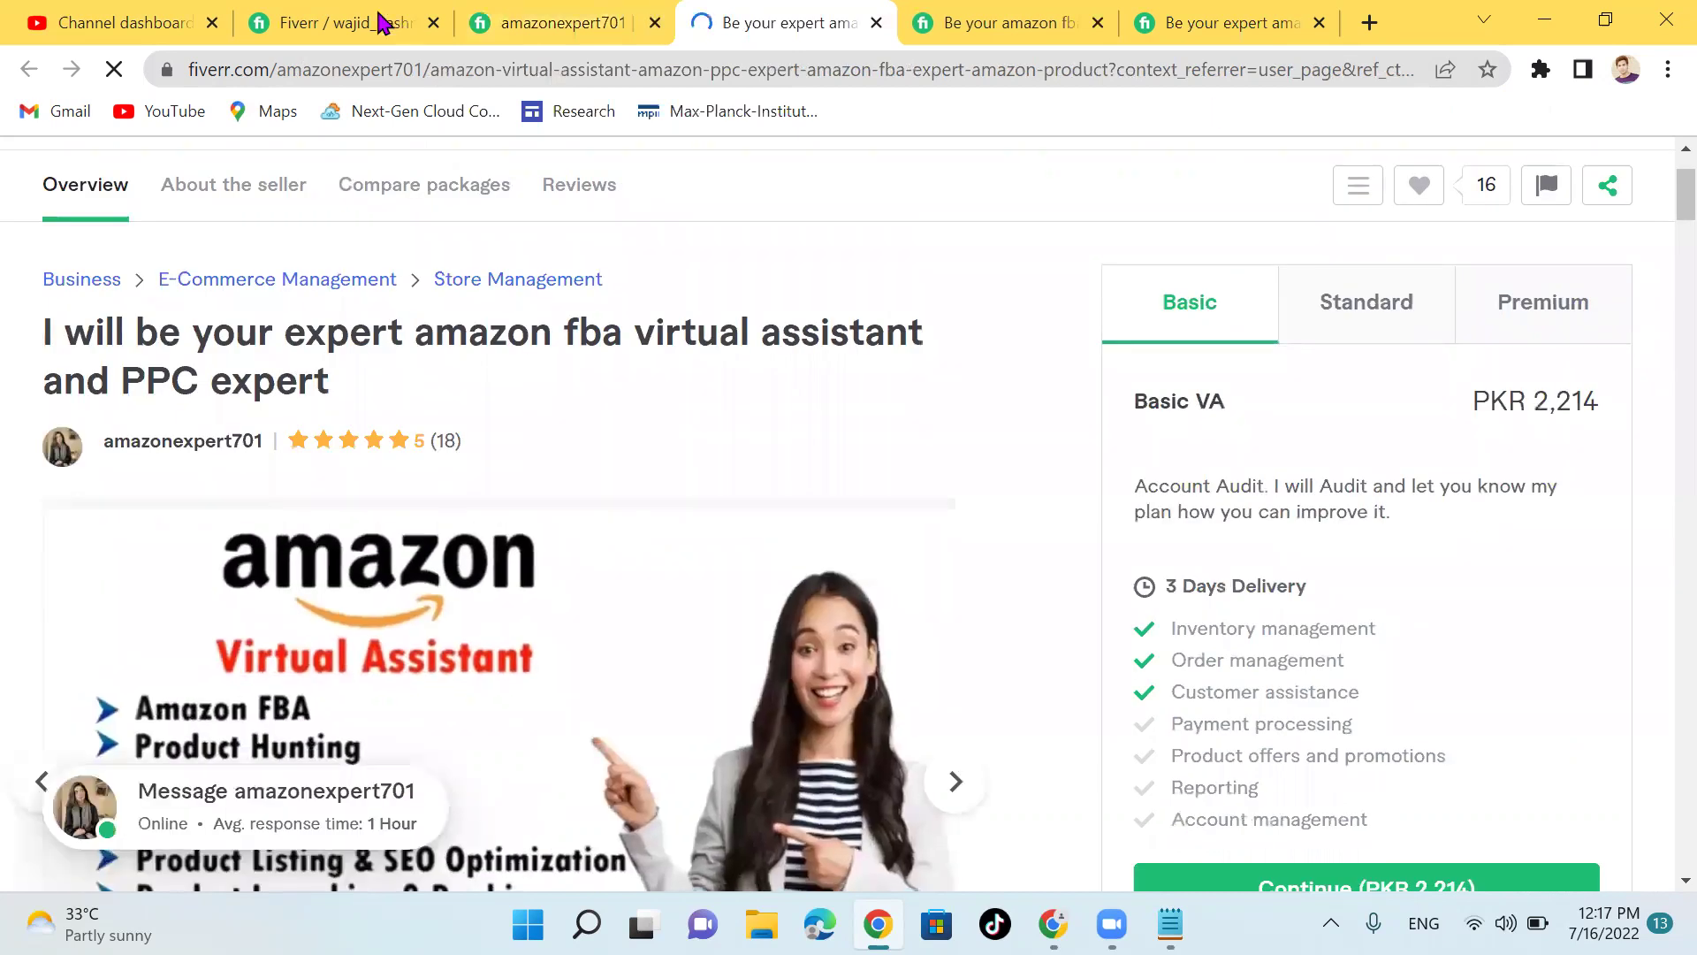
Step: Return to the new gig form and look over the title, category and search tag fields of its Overview stage
{"action": "left_click", "coordinate": [402, 27]}
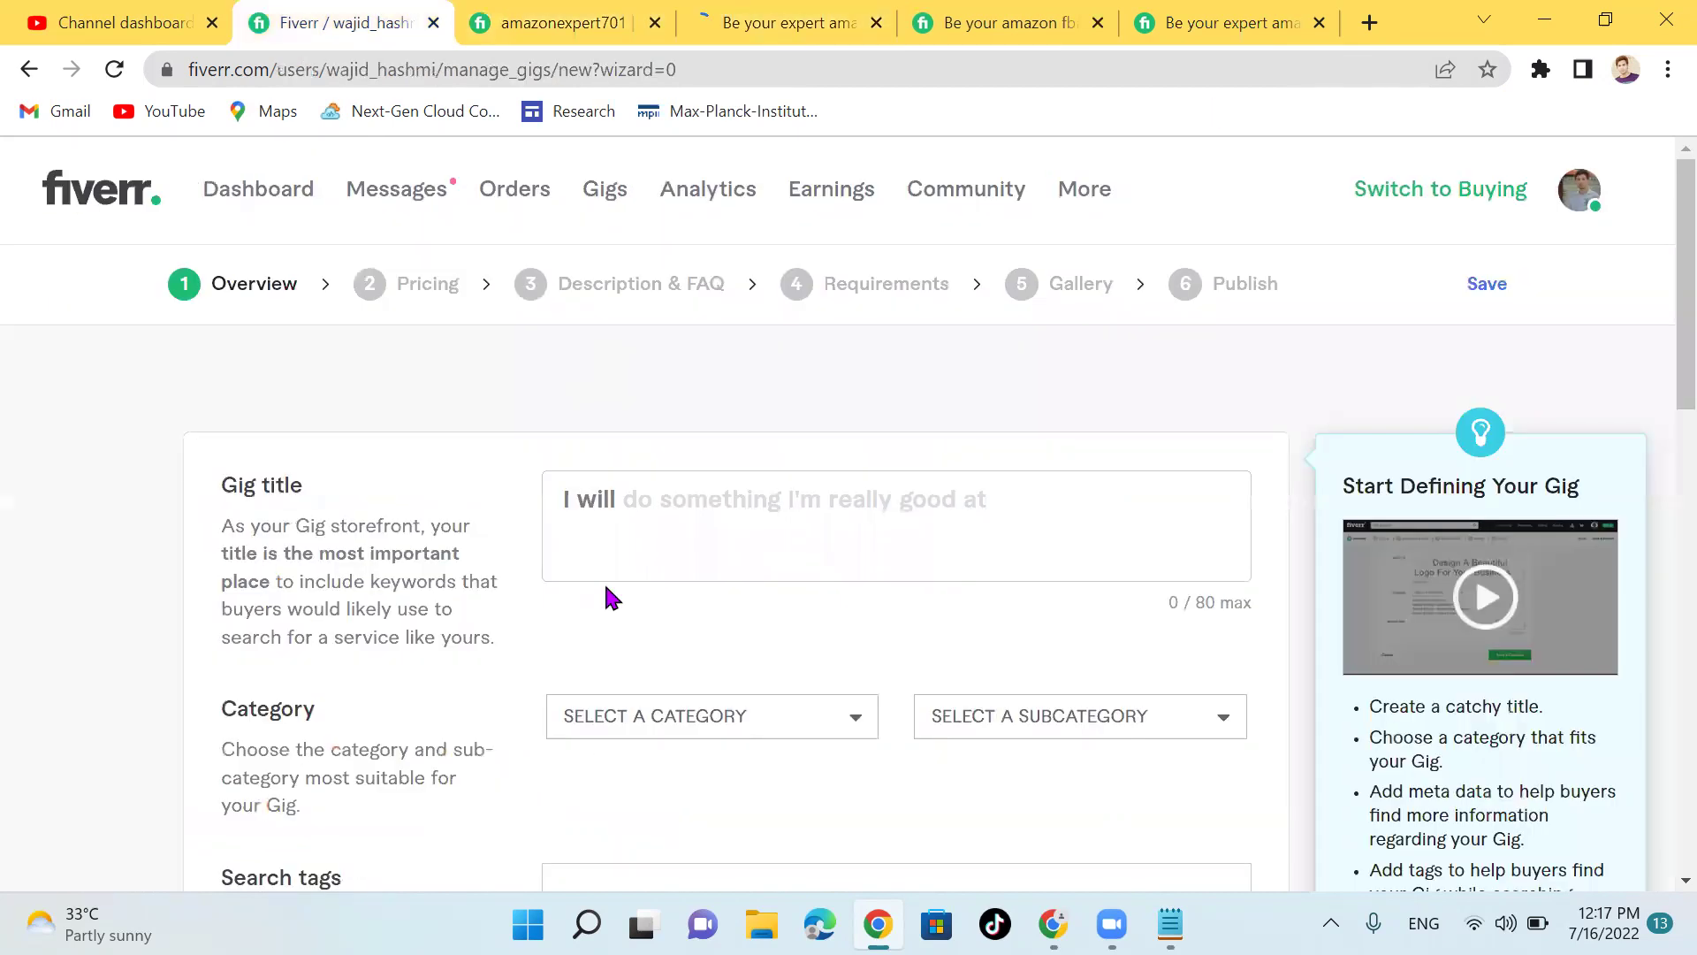
{"action": "left_click", "coordinate": [576, 17]}
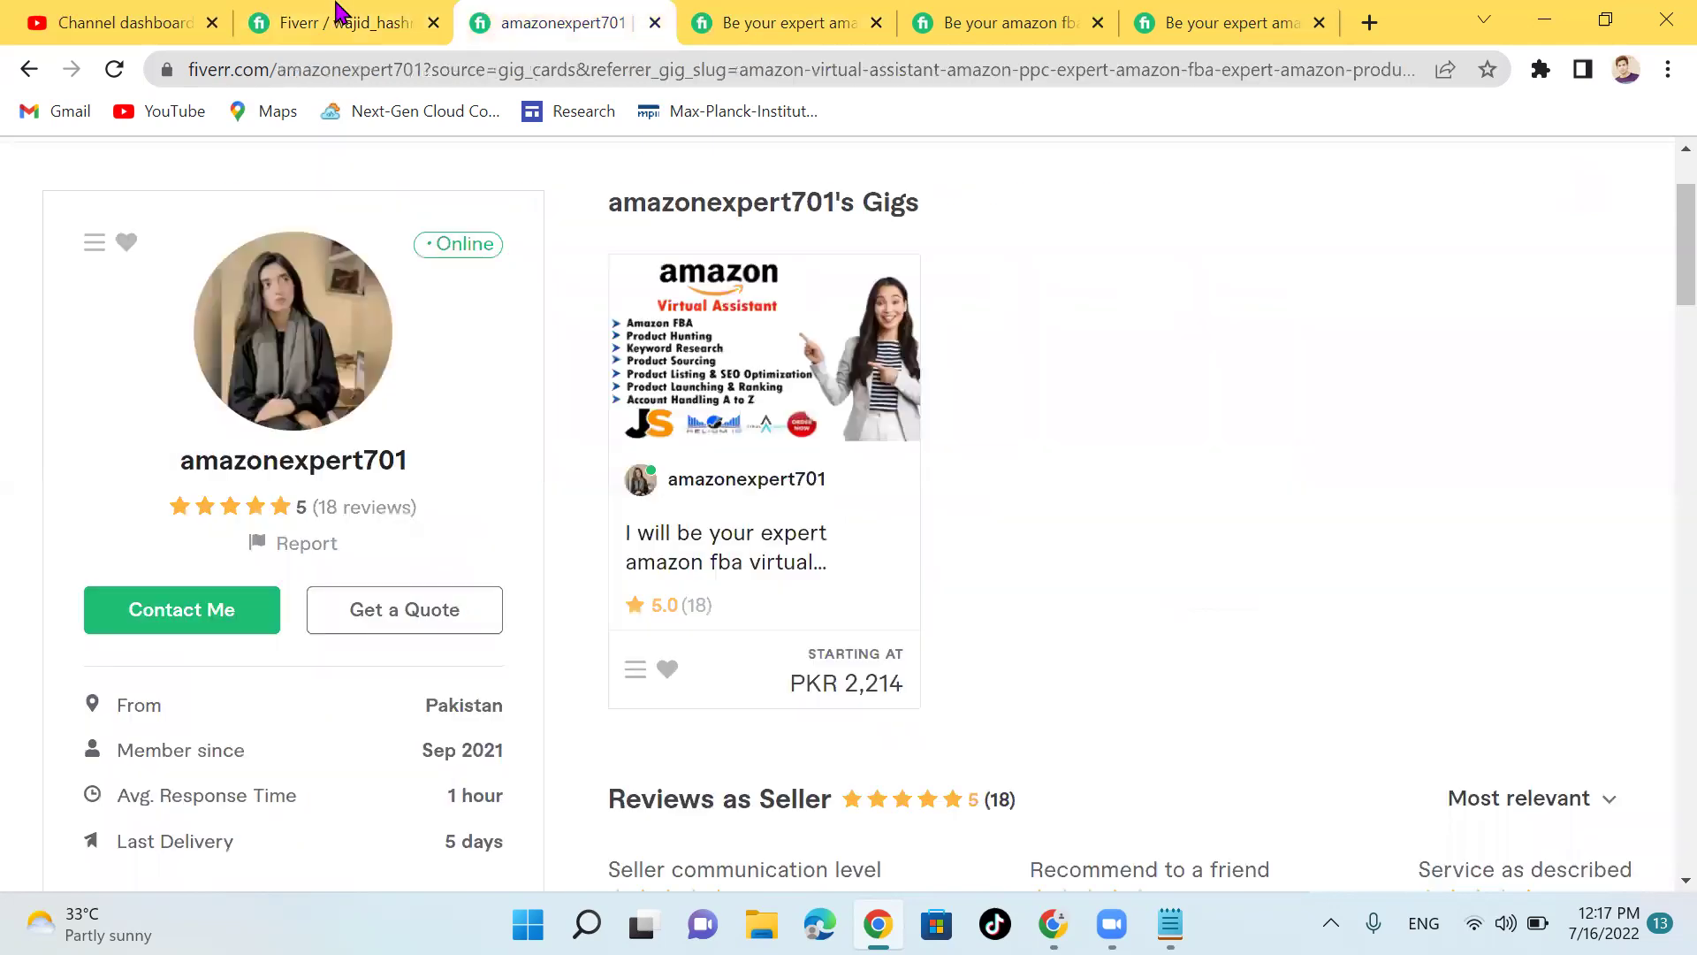
{"action": "left_click", "coordinate": [336, 12]}
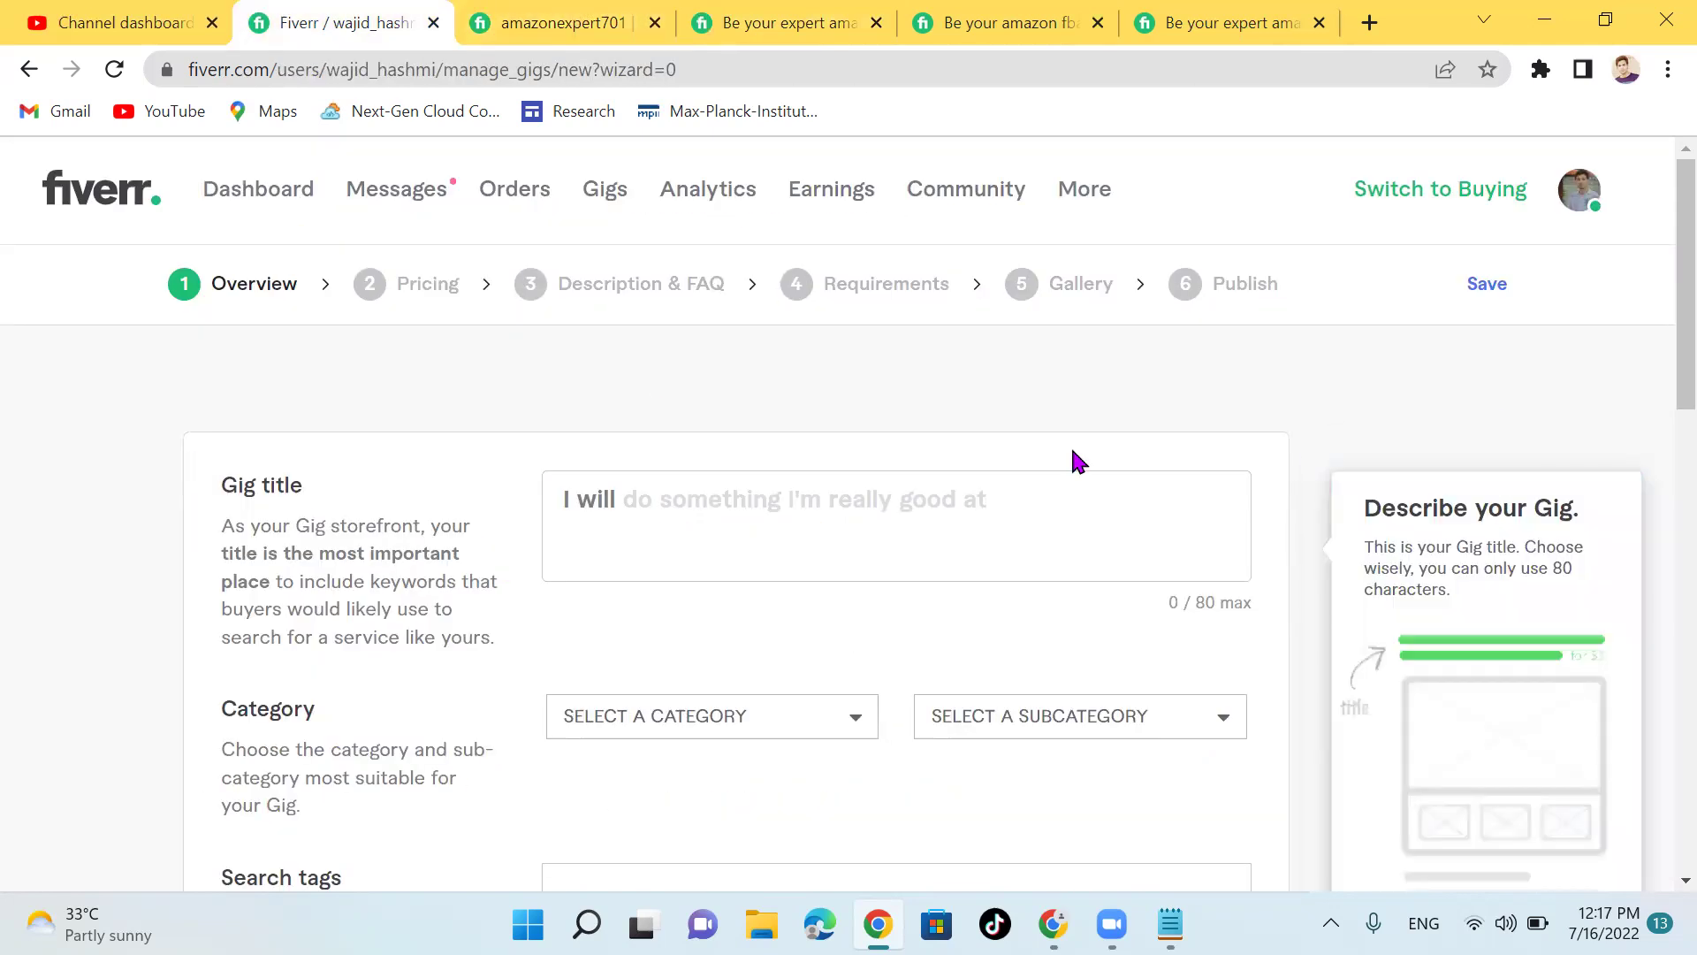
{"action": "scroll", "coordinate": [521, 524], "scroll_direction": "down", "scroll_amount": 2}
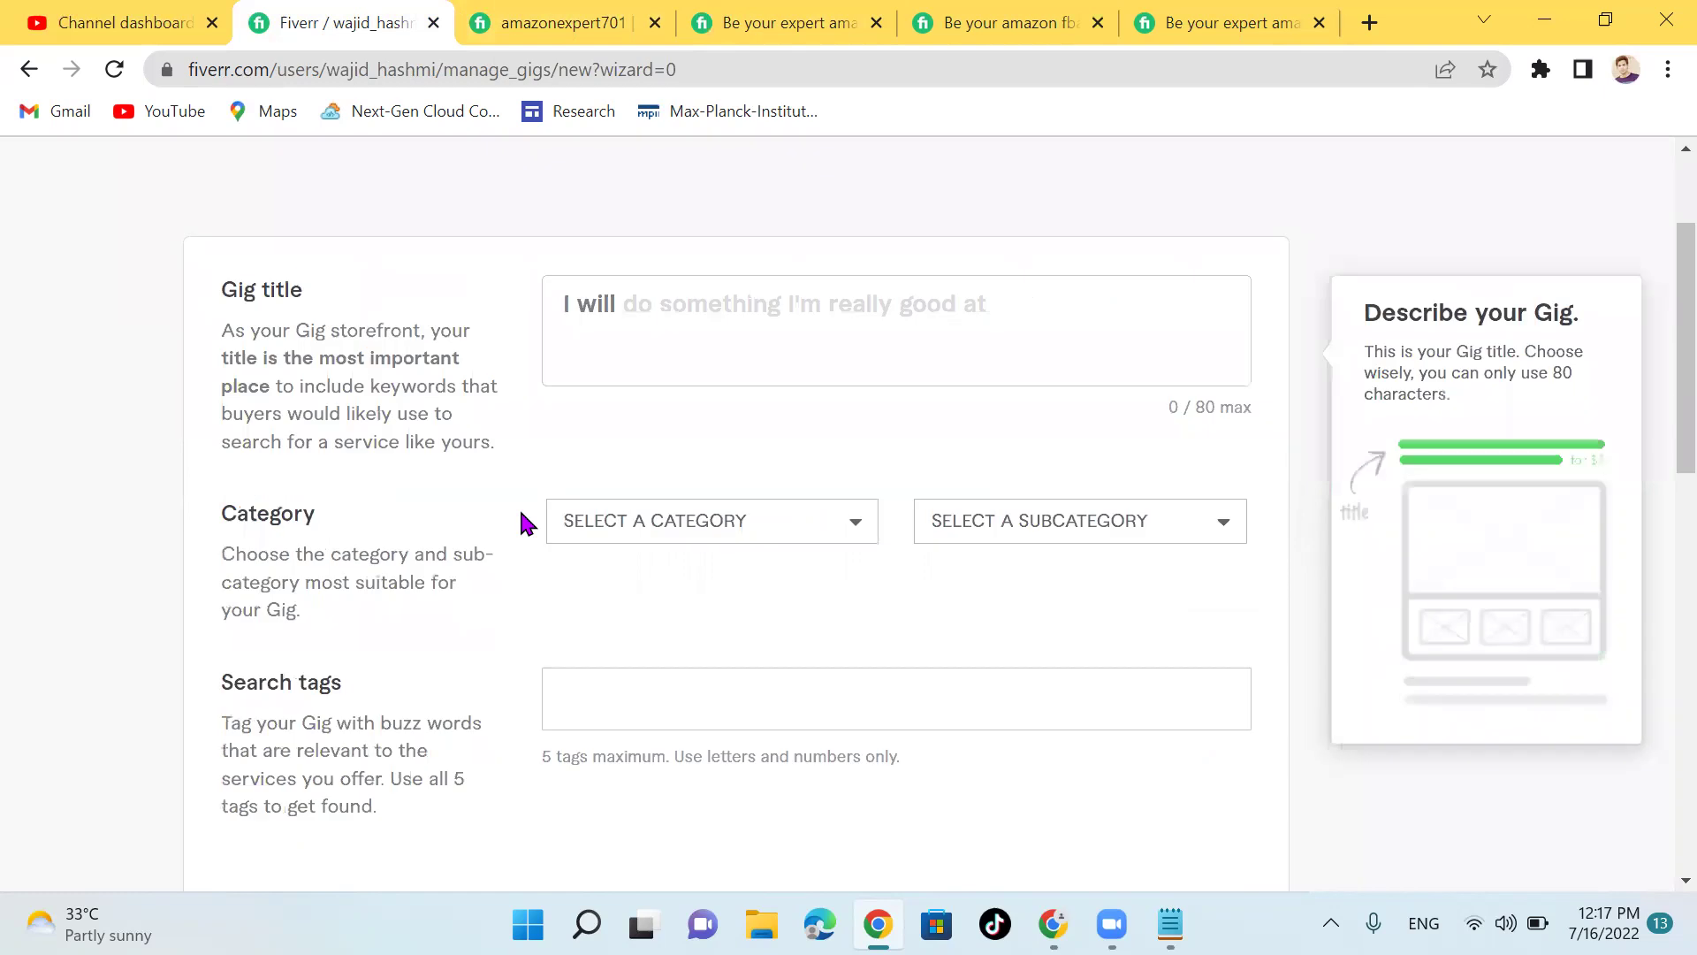
{"action": "scroll", "coordinate": [521, 523], "scroll_direction": "down", "scroll_amount": 5}
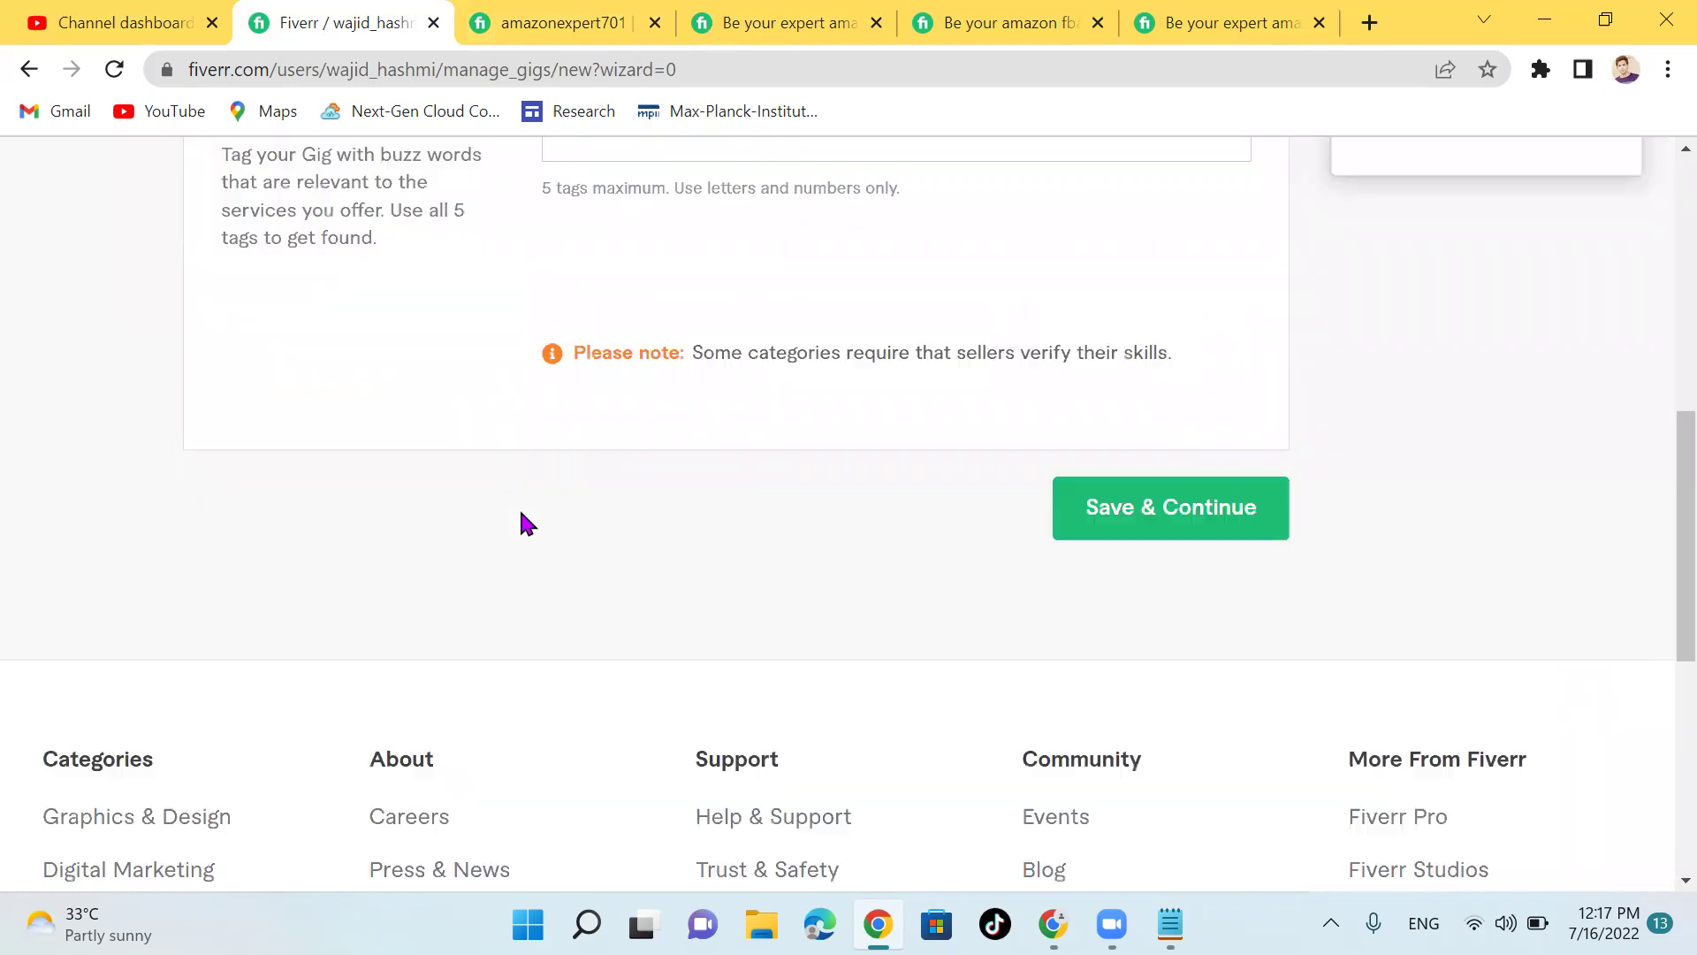
{"action": "scroll", "coordinate": [680, 538], "scroll_direction": "up", "scroll_amount": 6}
{"action": "scroll", "coordinate": [679, 537], "scroll_direction": "up", "scroll_amount": 1}
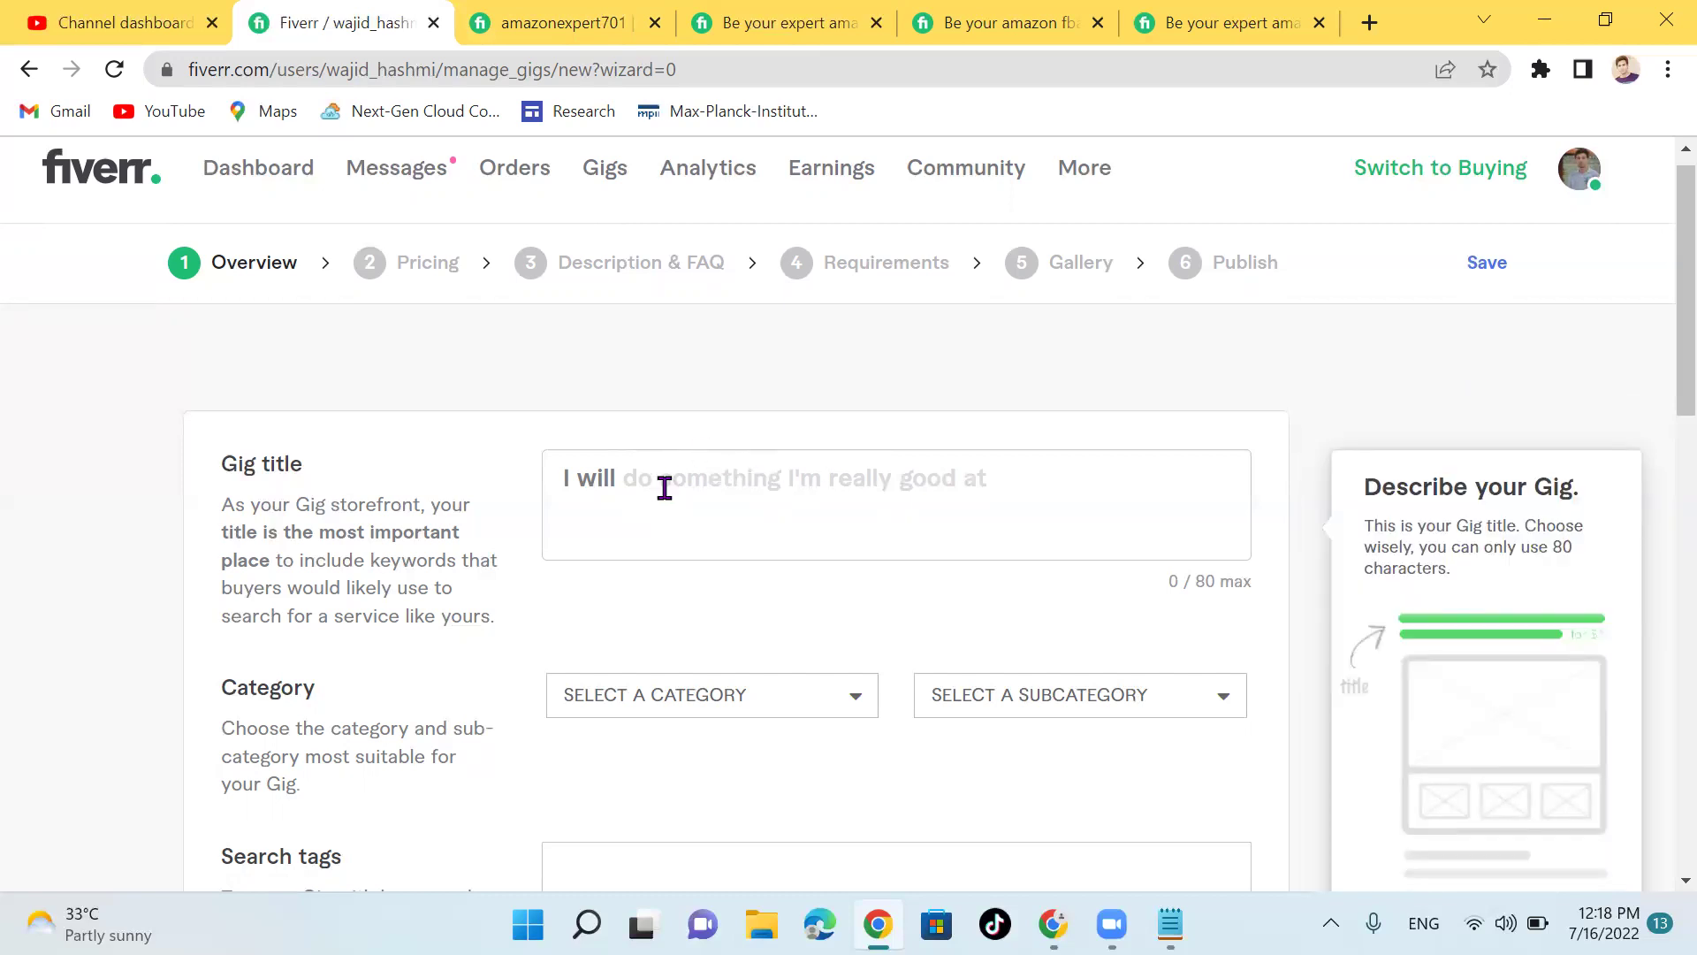
Step: Review the opened competitor profile and three competing Amazon virtual assistant gigs, comparing their titles, images and Basic packages
{"action": "left_click", "coordinate": [562, 27]}
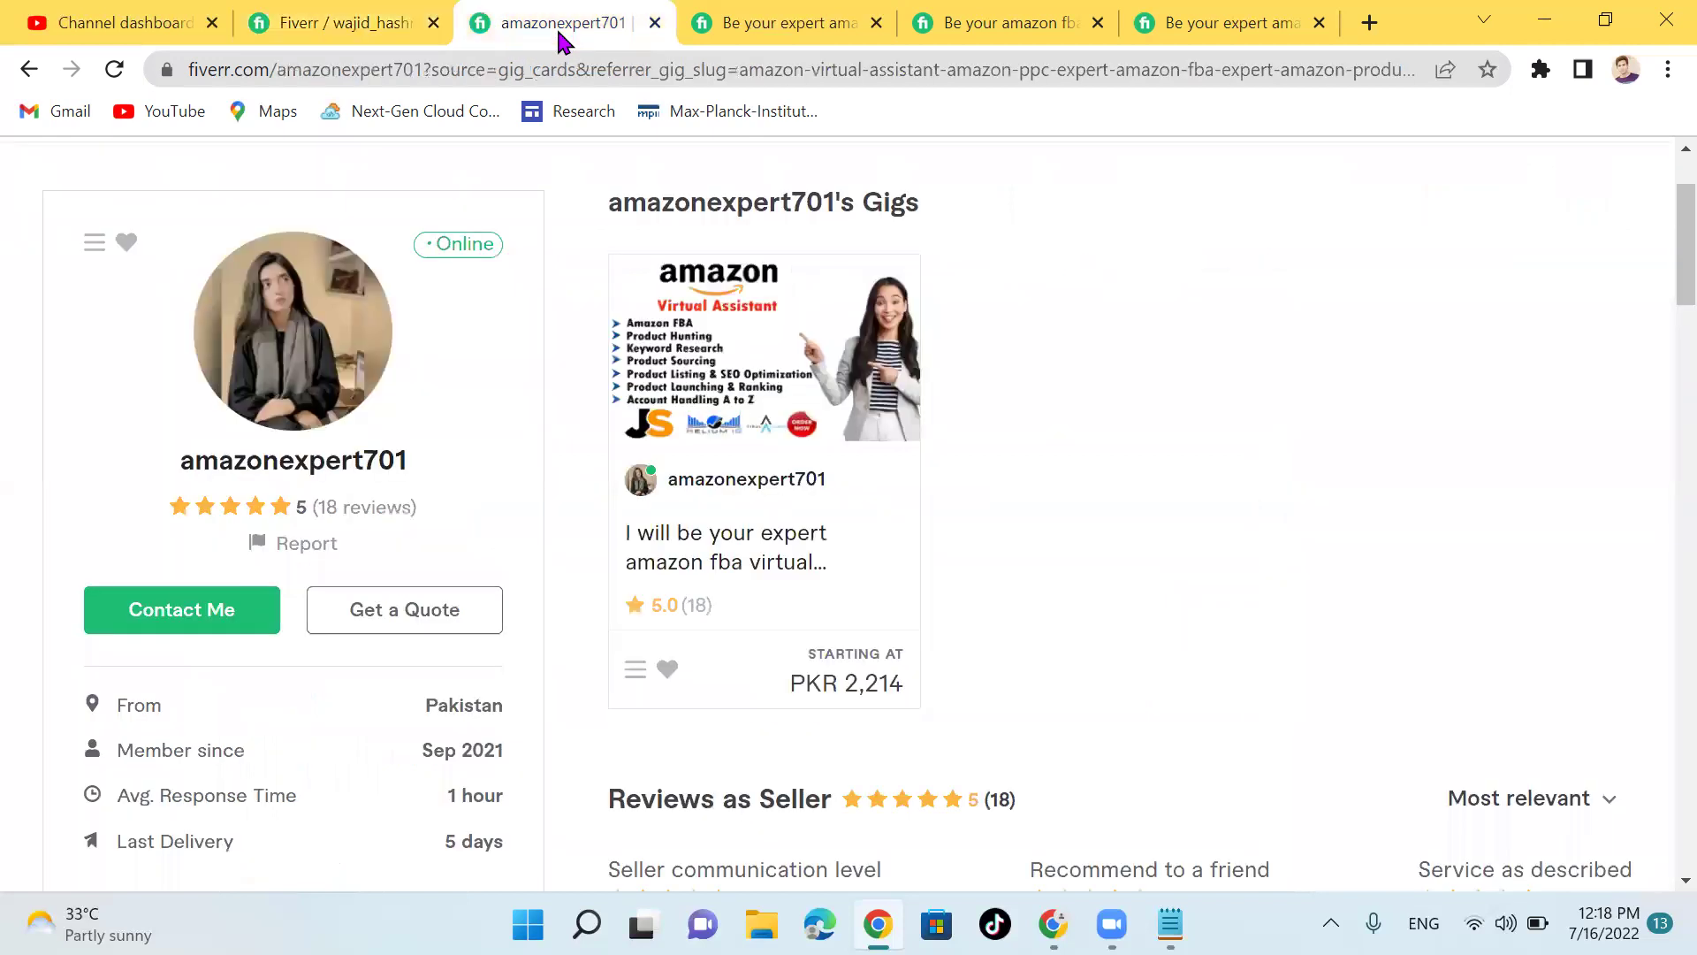
{"action": "left_click", "coordinate": [708, 22]}
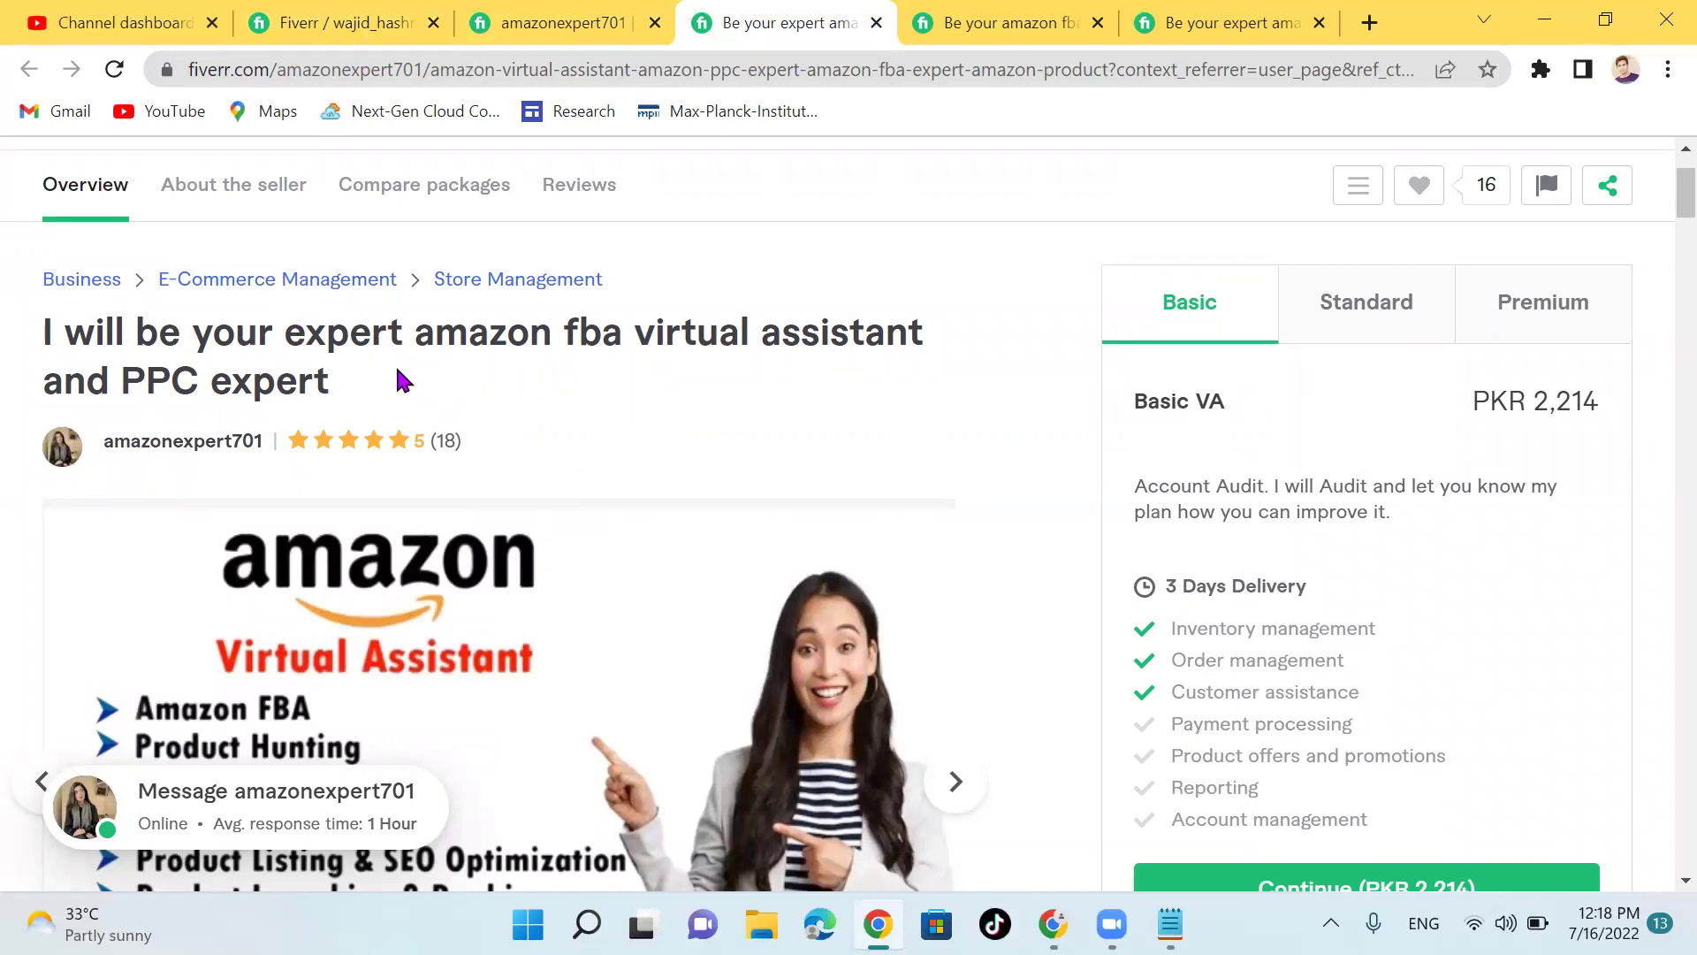
{"action": "left_click", "coordinate": [942, 14]}
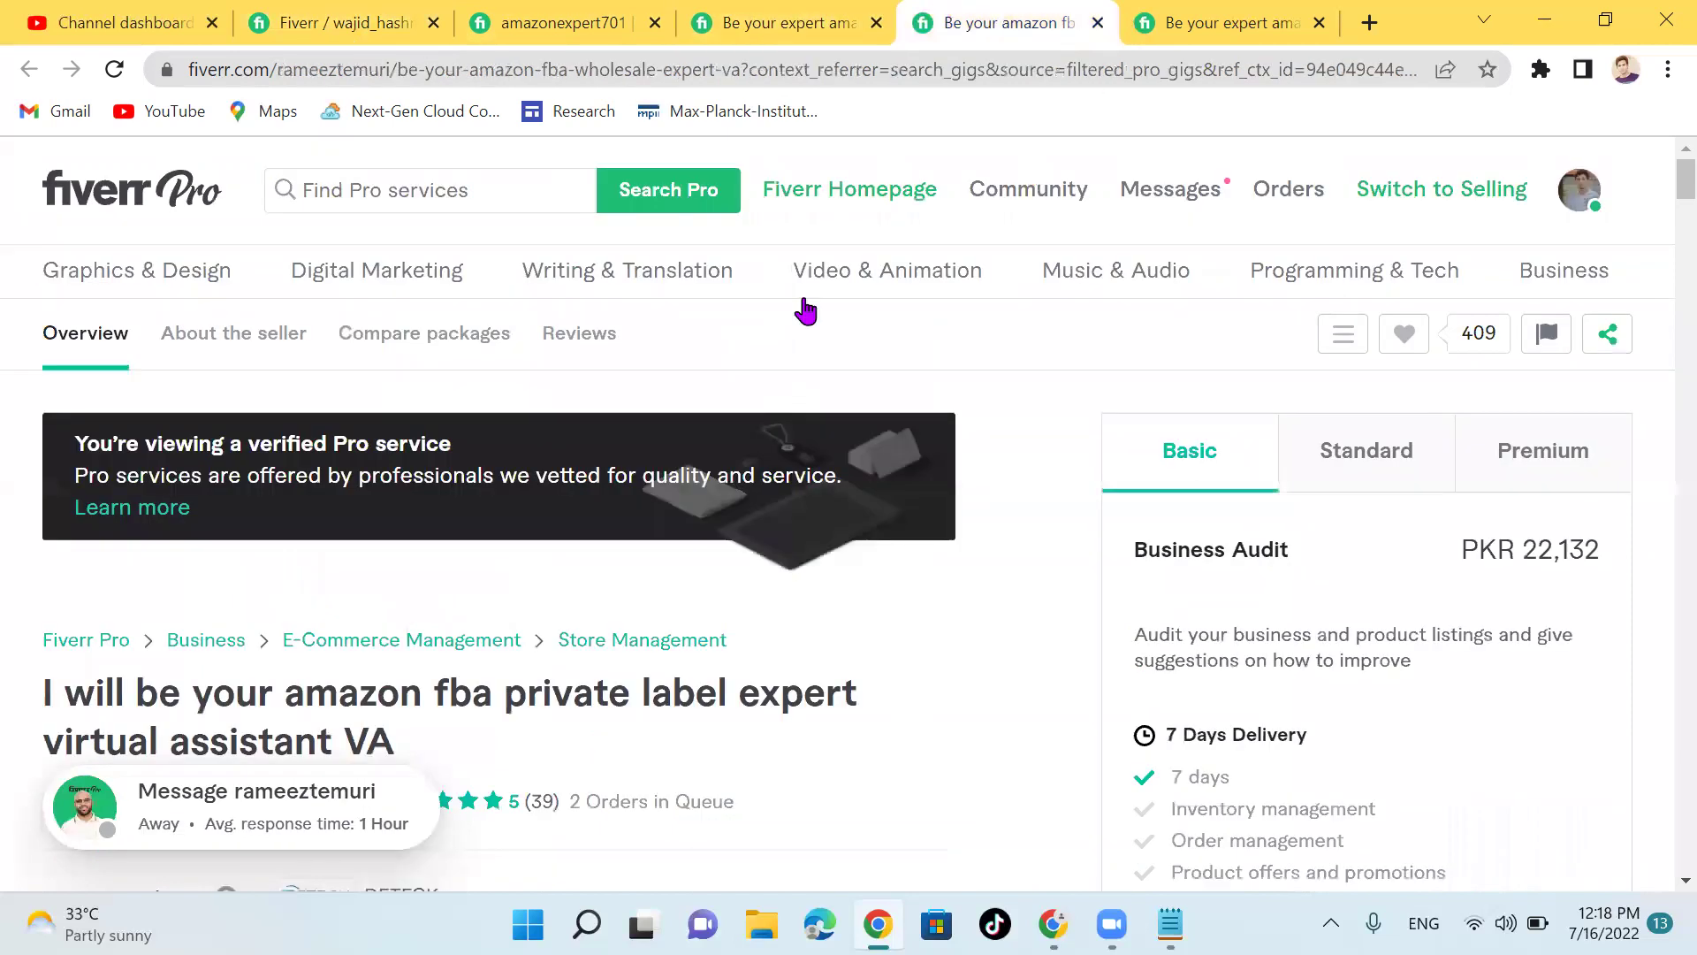
{"action": "scroll", "coordinate": [522, 458], "scroll_direction": "down", "scroll_amount": 1}
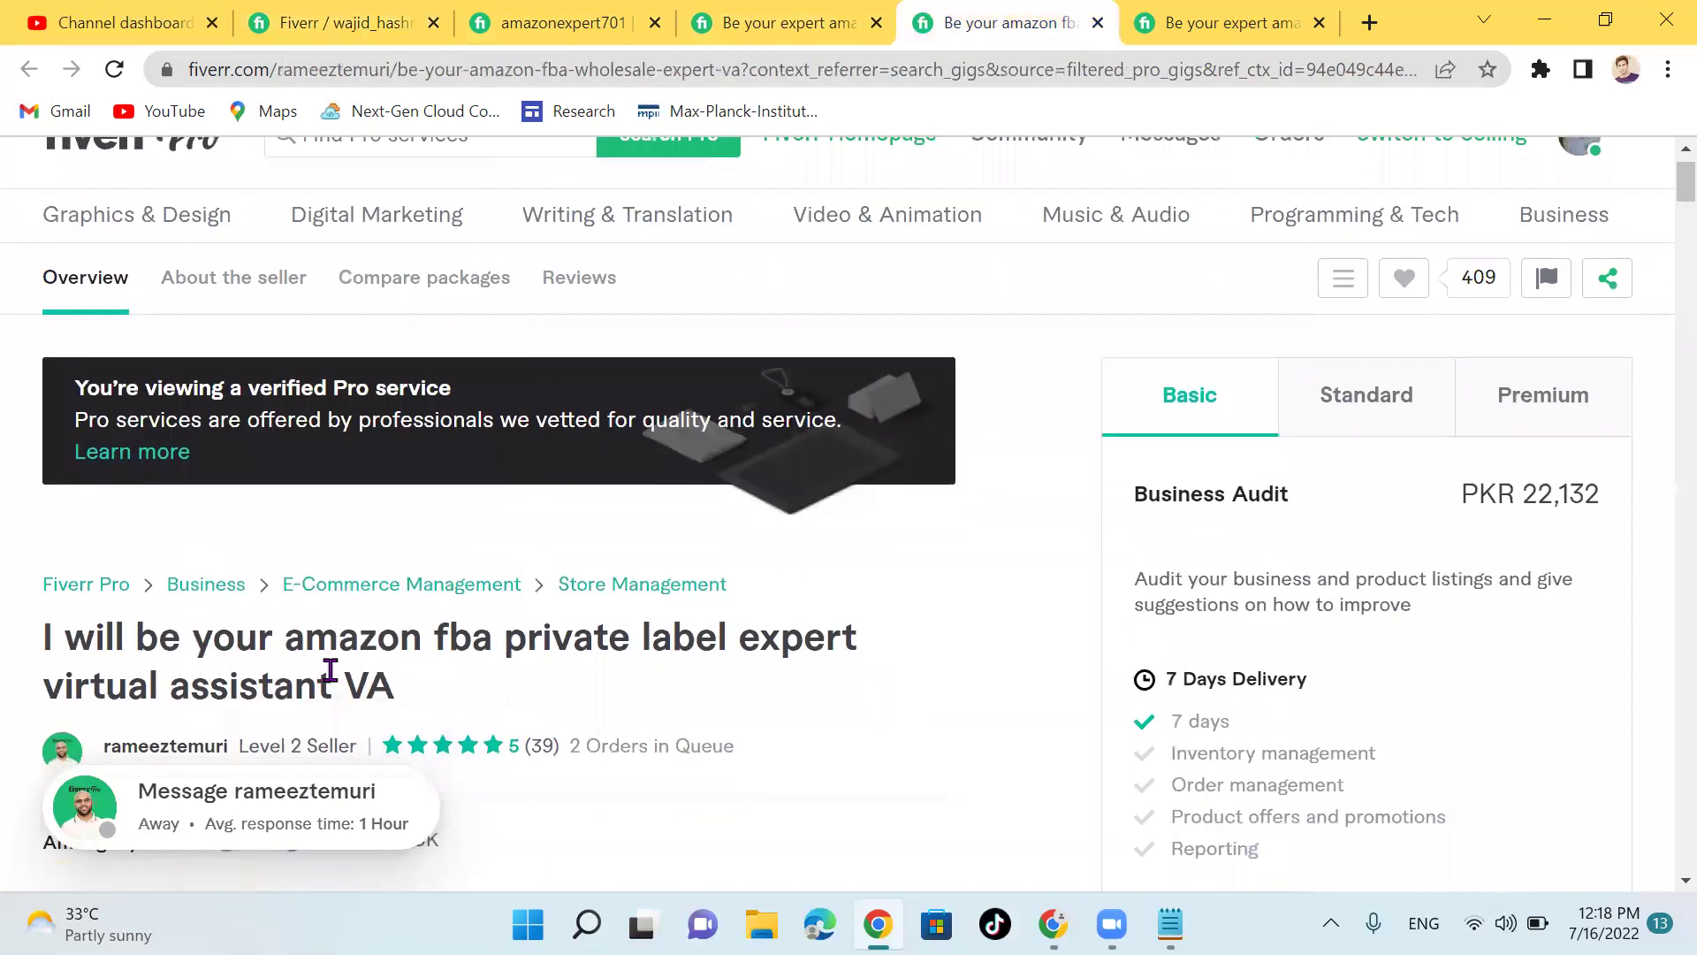
{"action": "scroll", "coordinate": [331, 679], "scroll_direction": "down", "scroll_amount": 2}
{"action": "scroll", "coordinate": [177, 650], "scroll_direction": "down", "scroll_amount": 3}
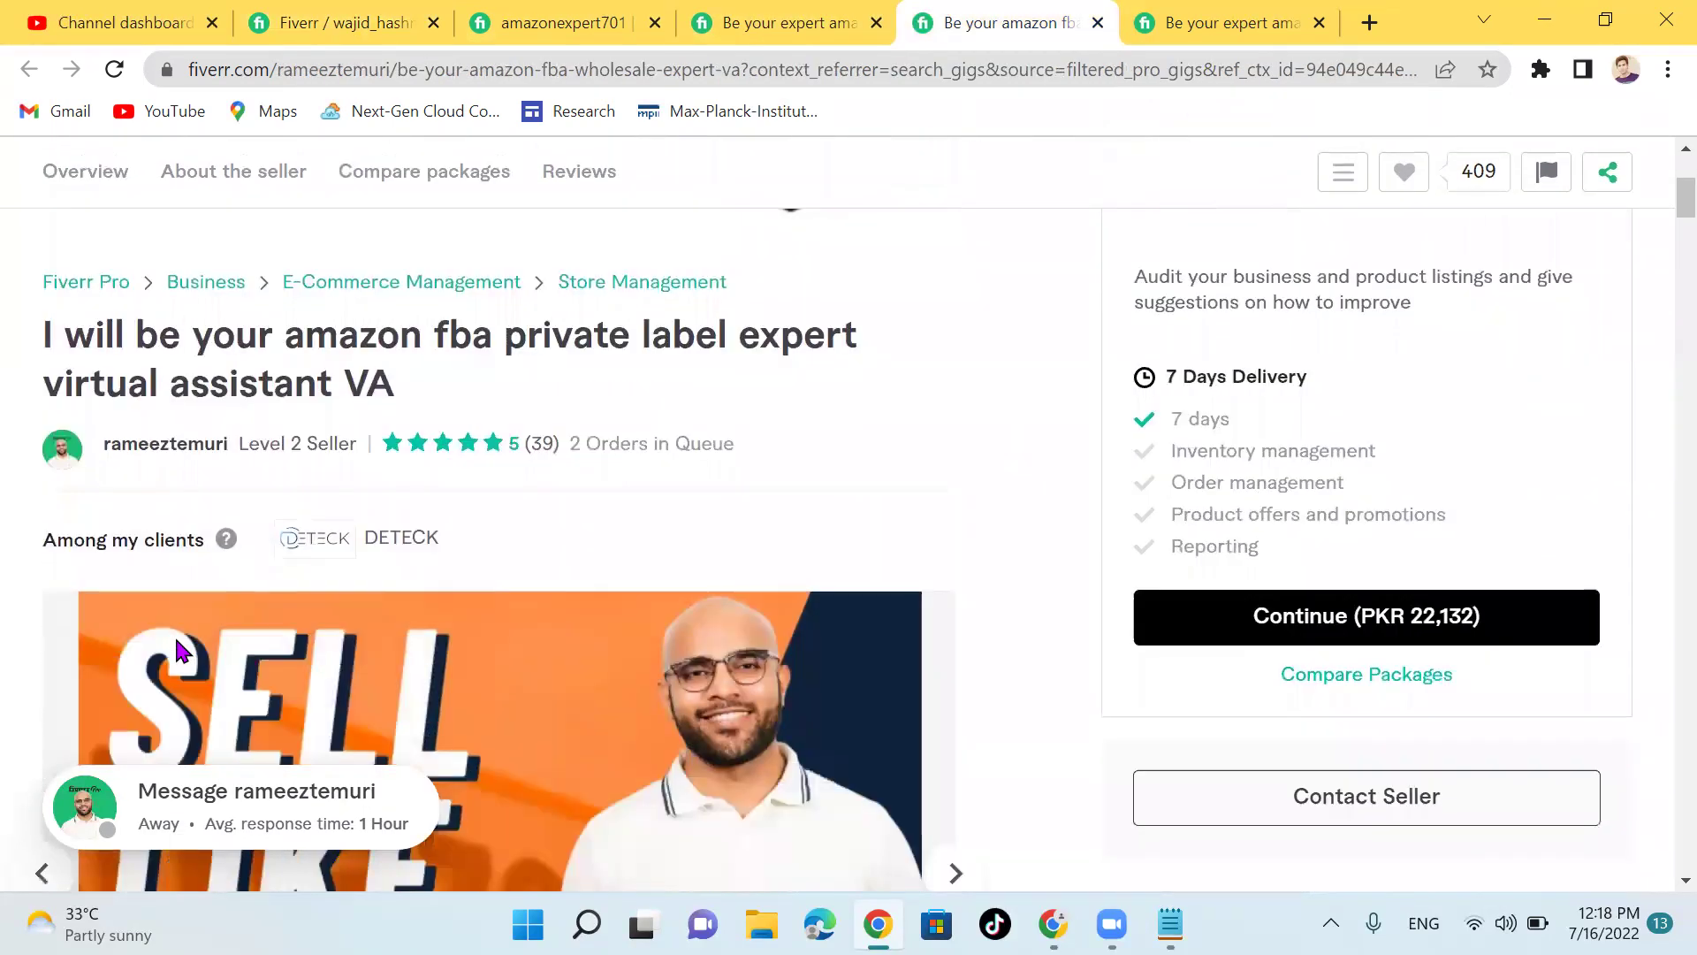
{"action": "scroll", "coordinate": [686, 327], "scroll_direction": "up", "scroll_amount": 5}
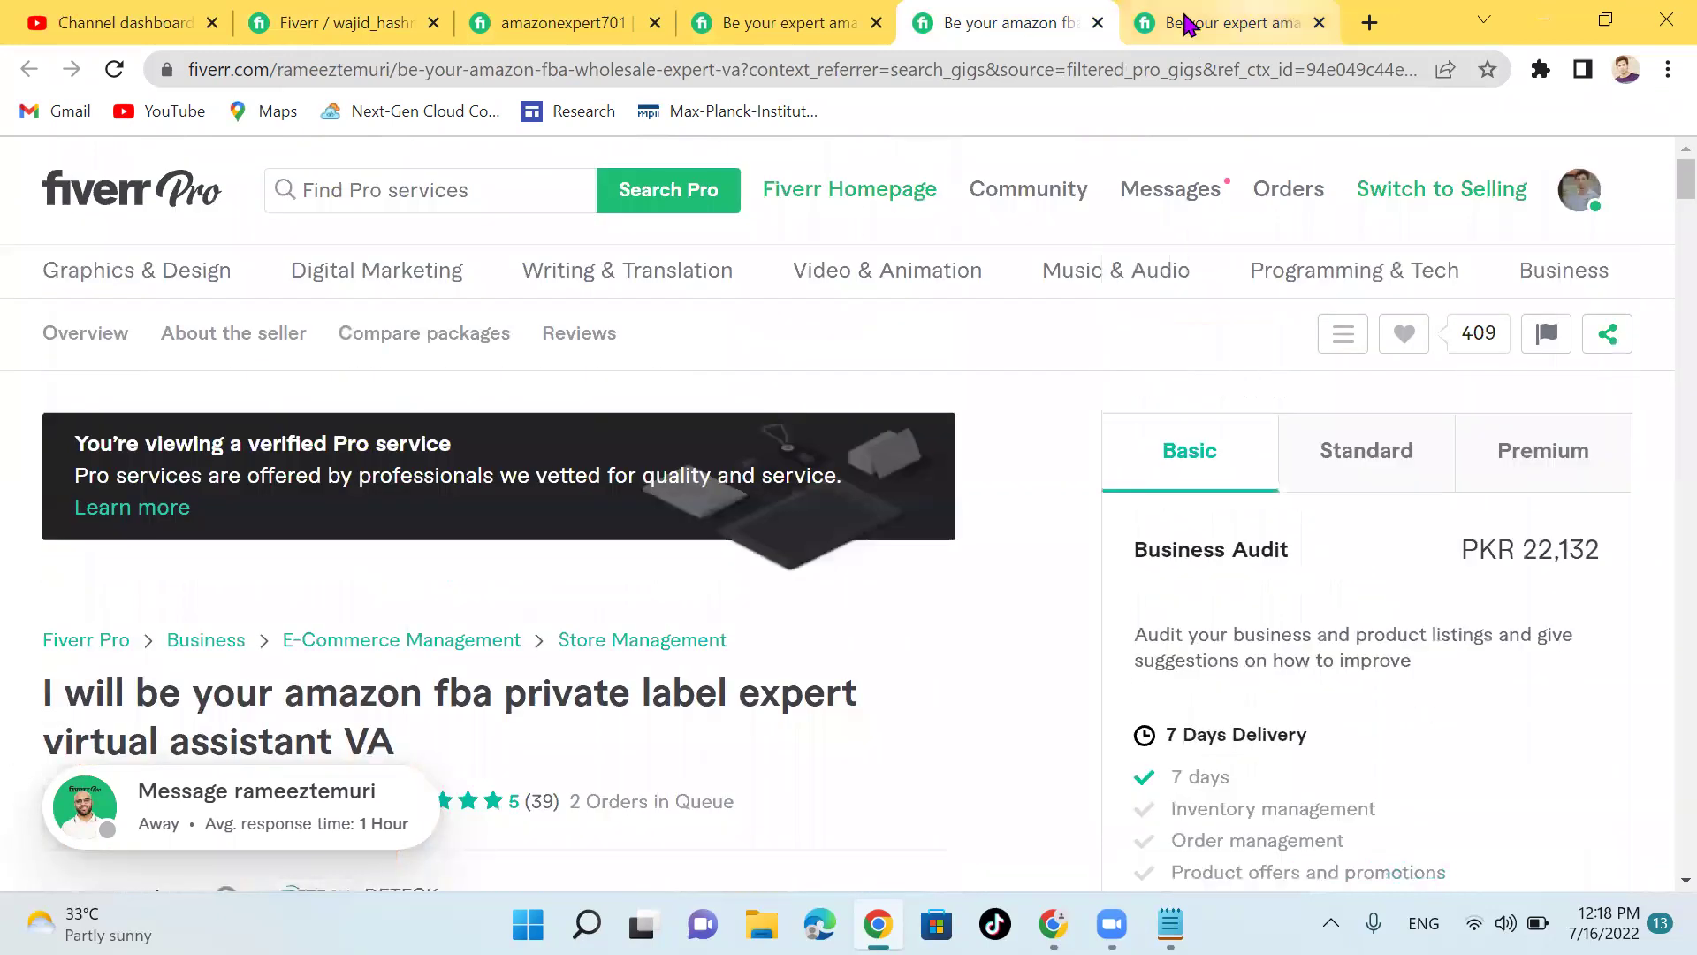
{"action": "left_click", "coordinate": [1185, 19]}
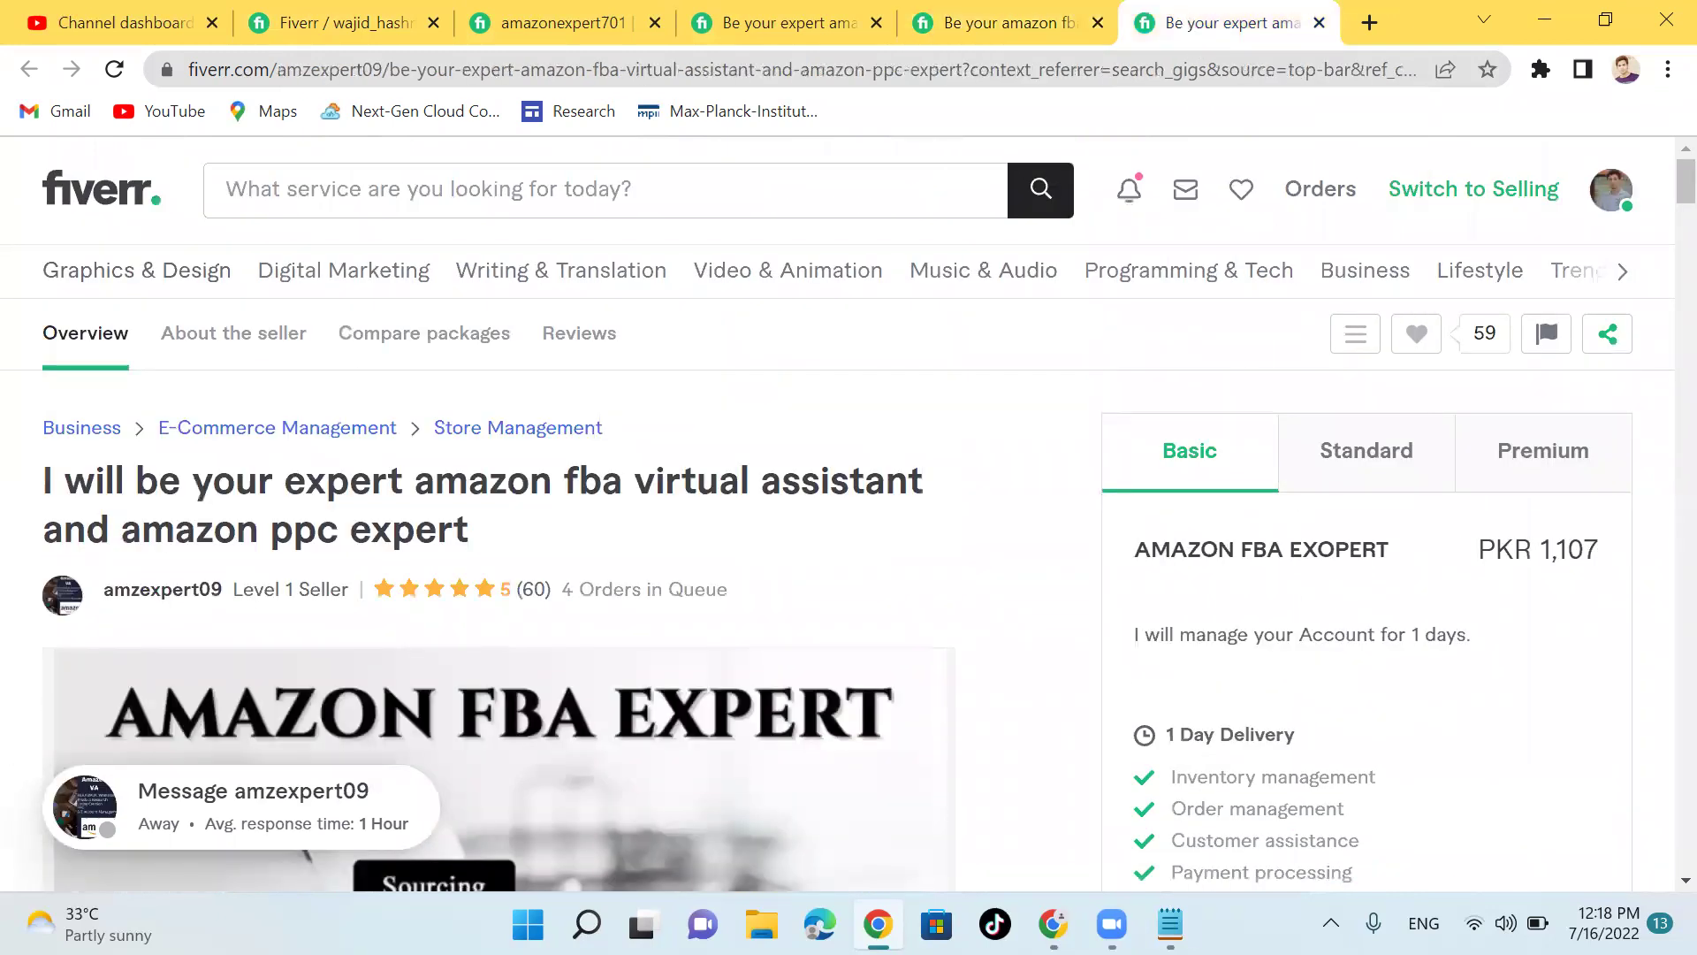
Step: Switch to Notepad and read through the drafted gig description in the "gig" file, including its list of offered tasks
{"action": "left_click", "coordinate": [1170, 924]}
{"action": "scroll", "coordinate": [489, 450], "scroll_direction": "up", "scroll_amount": 4}
{"action": "scroll", "coordinate": [489, 449], "scroll_direction": "down", "scroll_amount": 2}
{"action": "scroll", "coordinate": [489, 450], "scroll_direction": "up", "scroll_amount": 2}
{"action": "scroll", "coordinate": [489, 449], "scroll_direction": "down", "scroll_amount": 5}
{"action": "scroll", "coordinate": [489, 449], "scroll_direction": "up", "scroll_amount": 6}
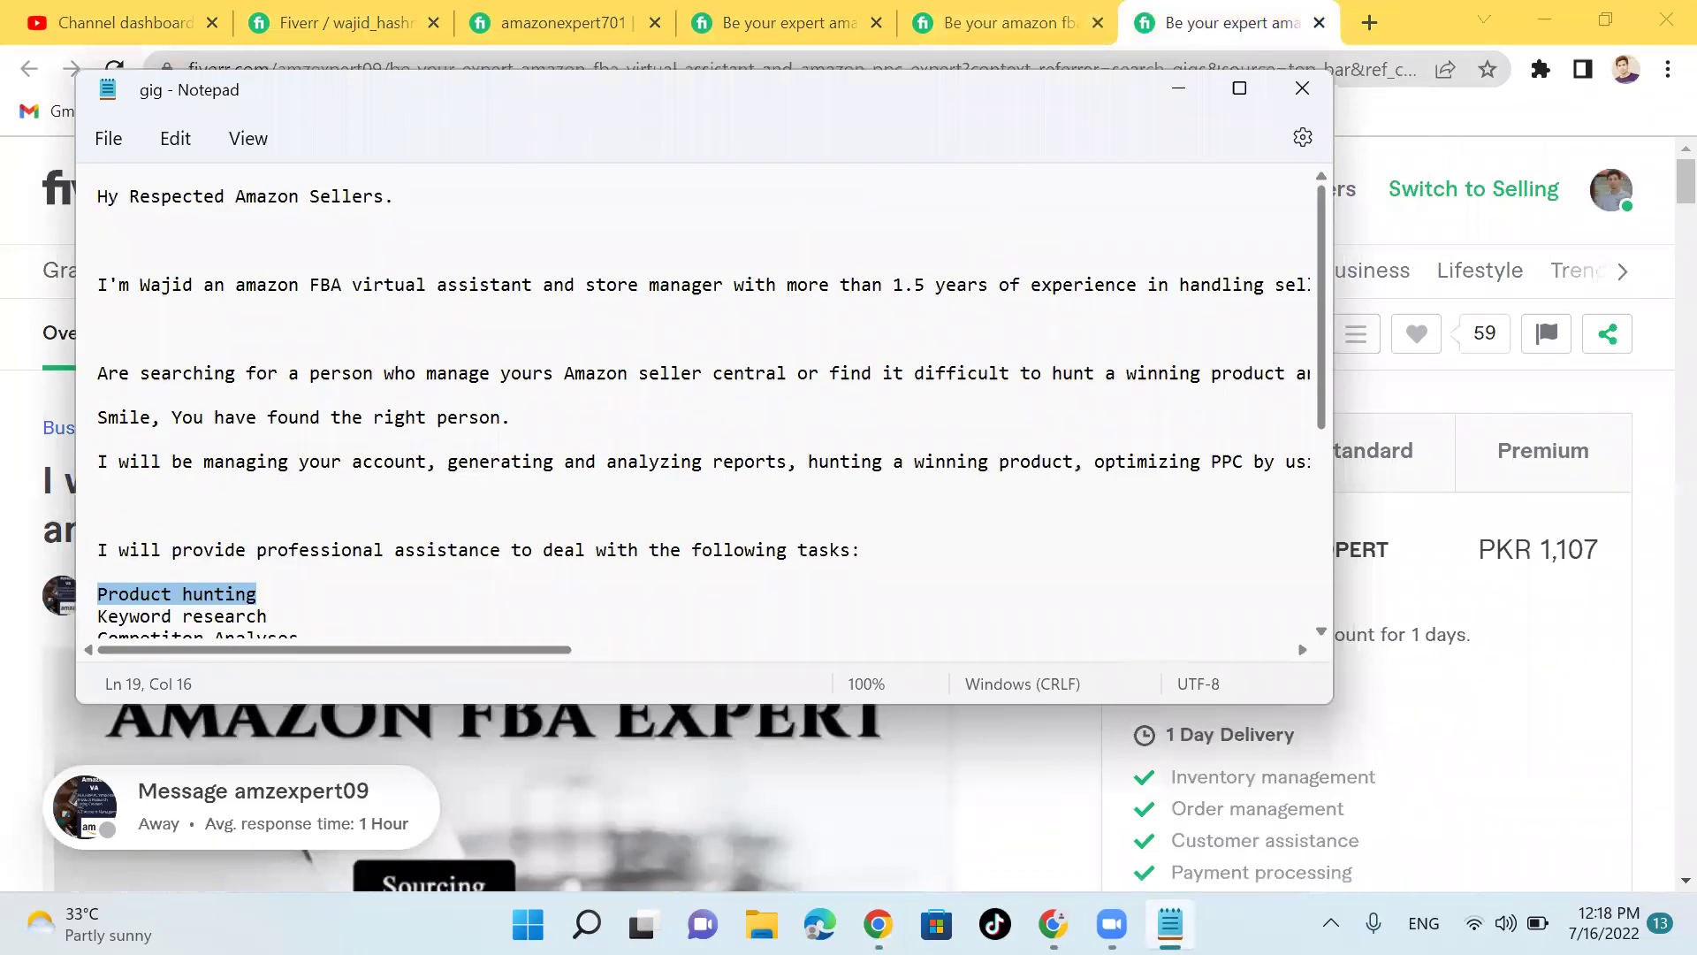
{"action": "left_click", "coordinate": [1170, 924]}
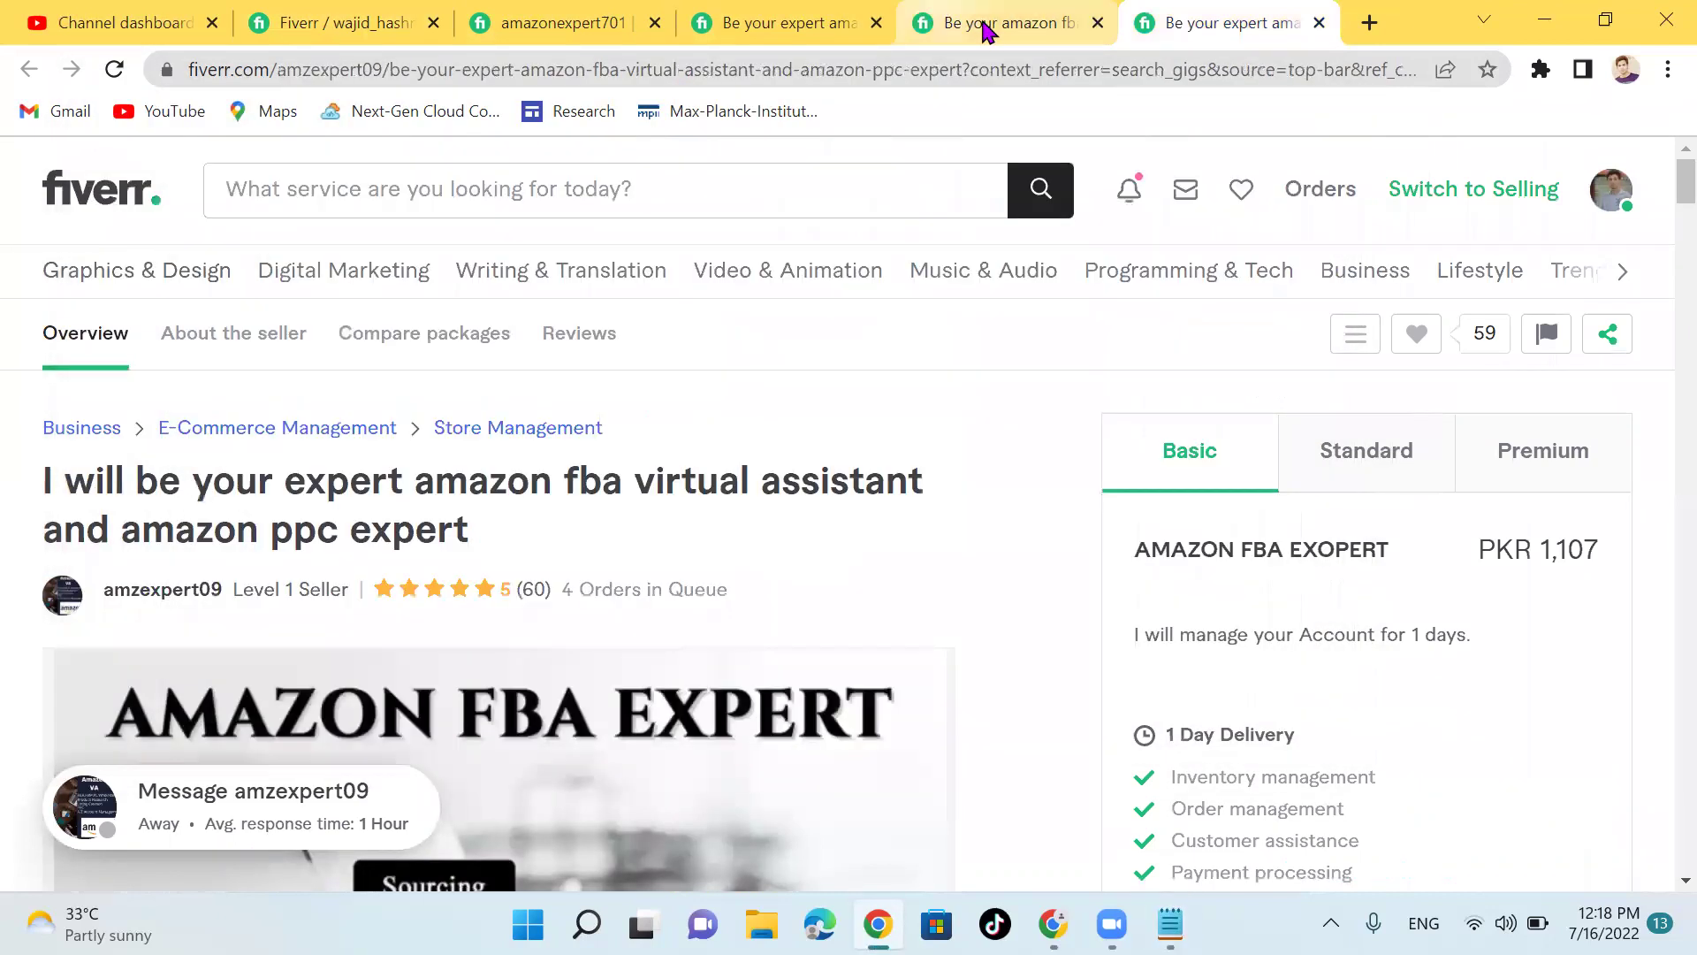
Step: Return to the new gig form and start the gig title with "be yours Amazon virtual assistant"
{"action": "left_click", "coordinate": [986, 27]}
{"action": "scroll", "coordinate": [614, 400], "scroll_direction": "down", "scroll_amount": 2}
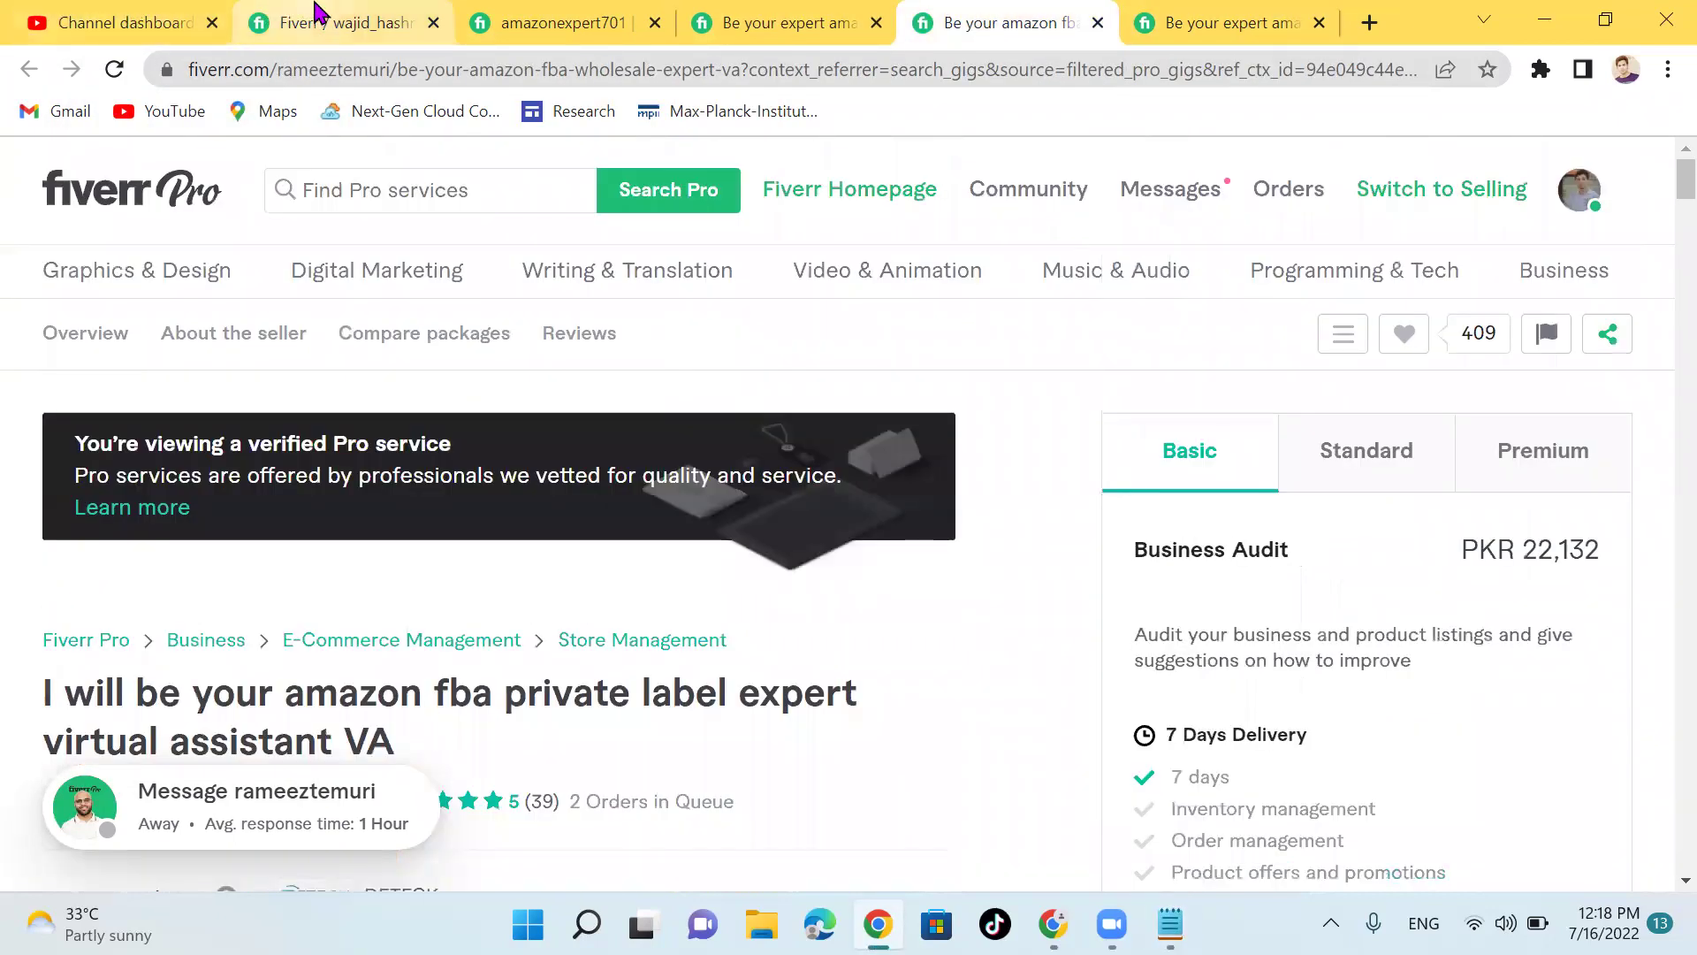
{"action": "left_click", "coordinate": [317, 20]}
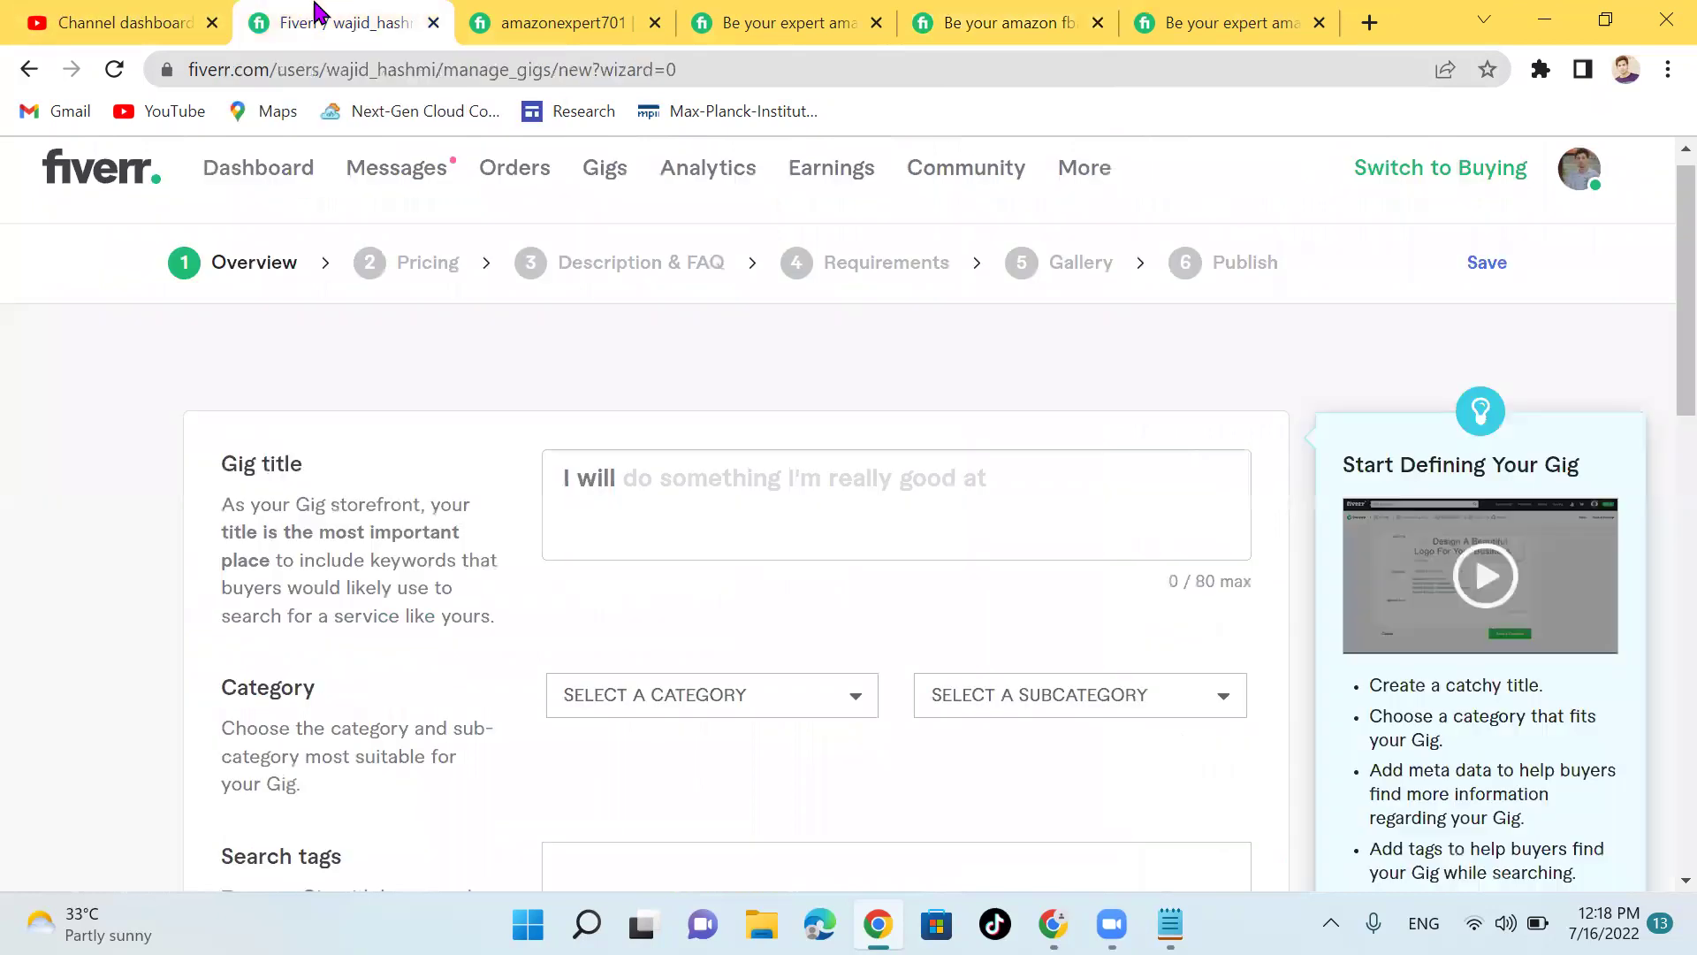
{"action": "left_click", "coordinate": [674, 481]}
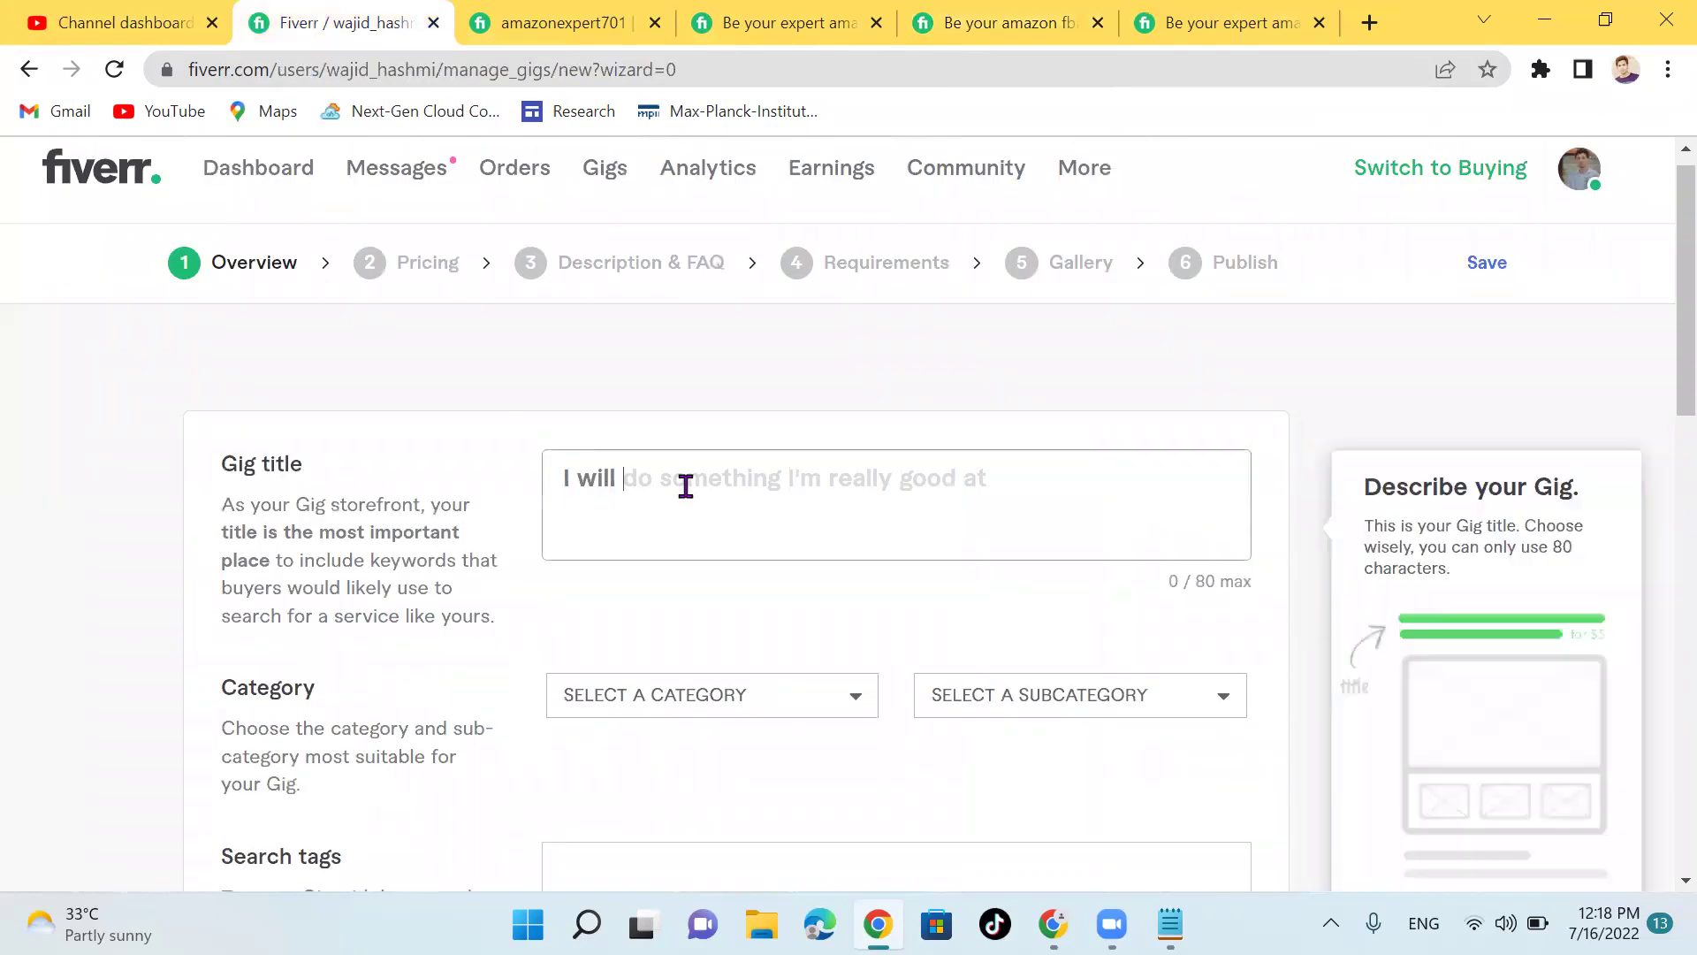
{"action": "type", "text": "be"}
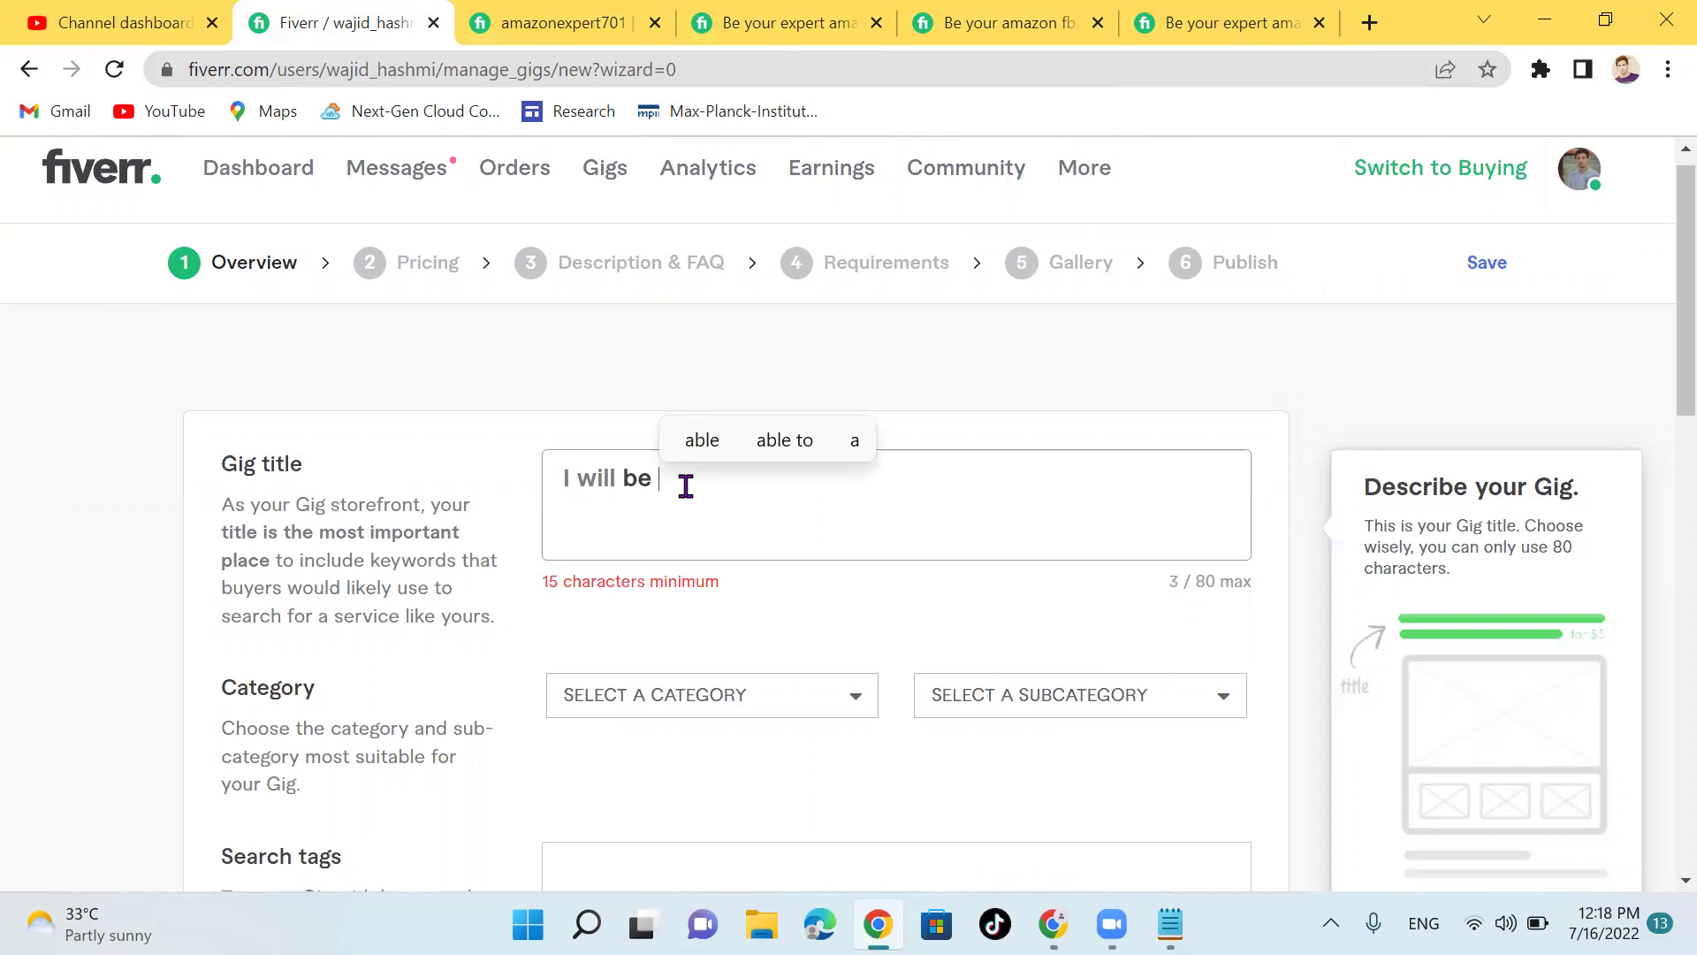
{"action": "type", "text": "yours "}
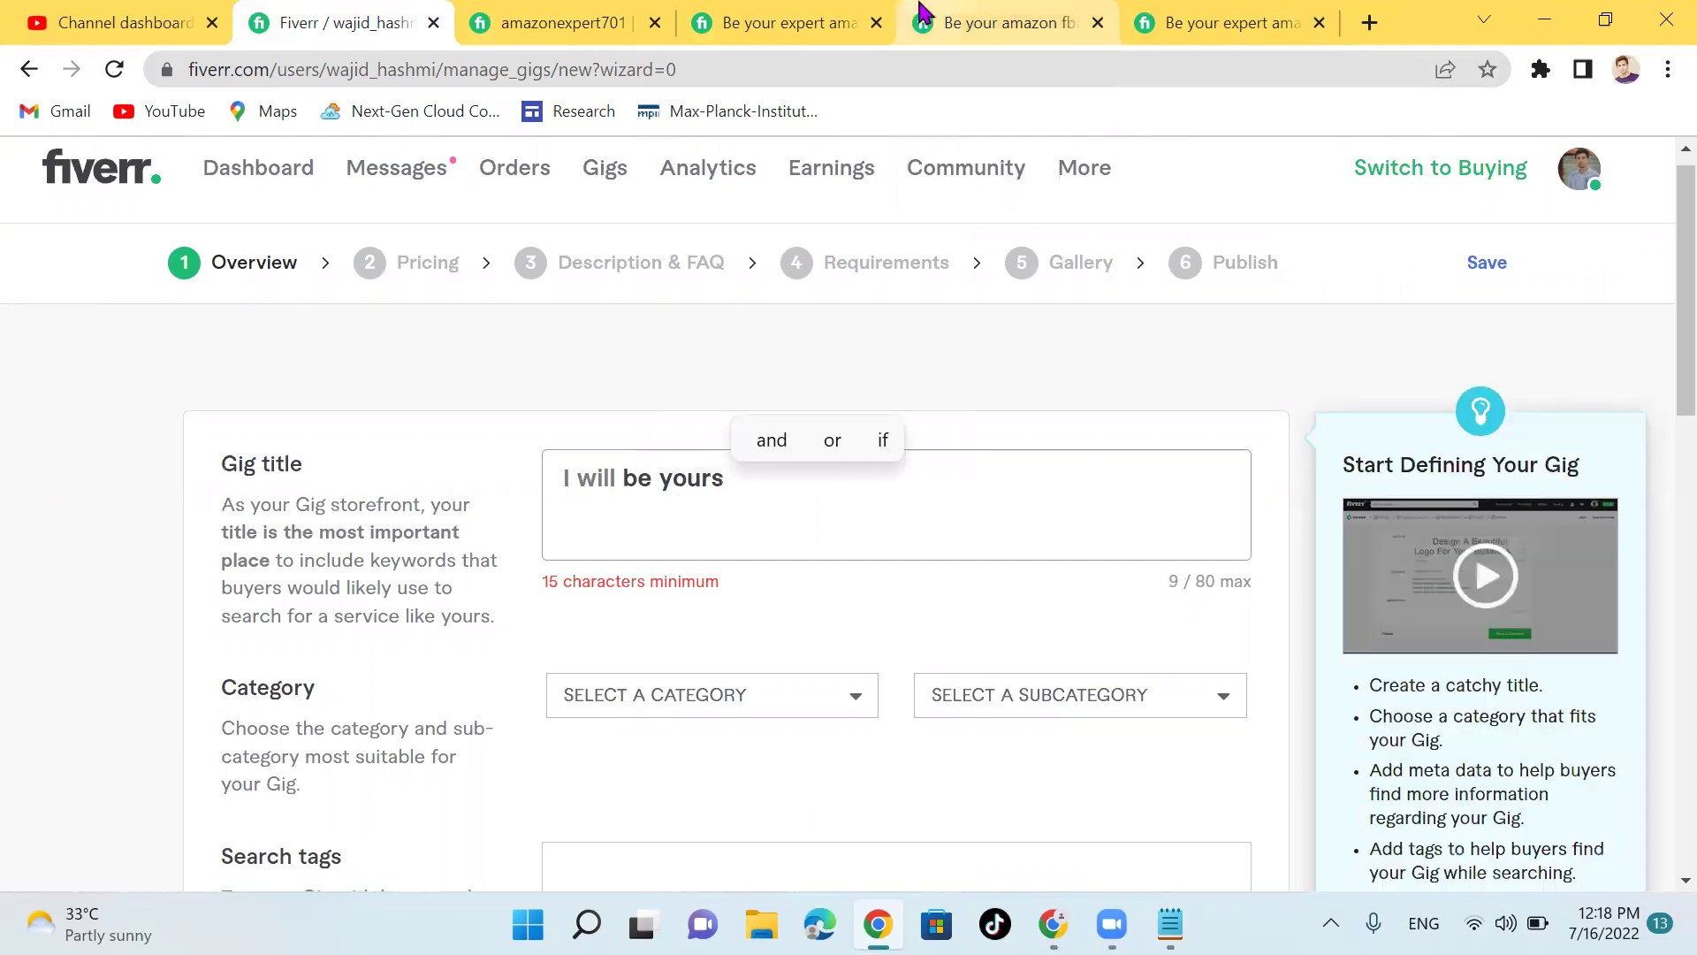
{"action": "type", "text": "A"}
{"action": "key", "text": "BackSpace"}
{"action": "key", "text": "BackSpace"}
{"action": "type", "text": "Am"}
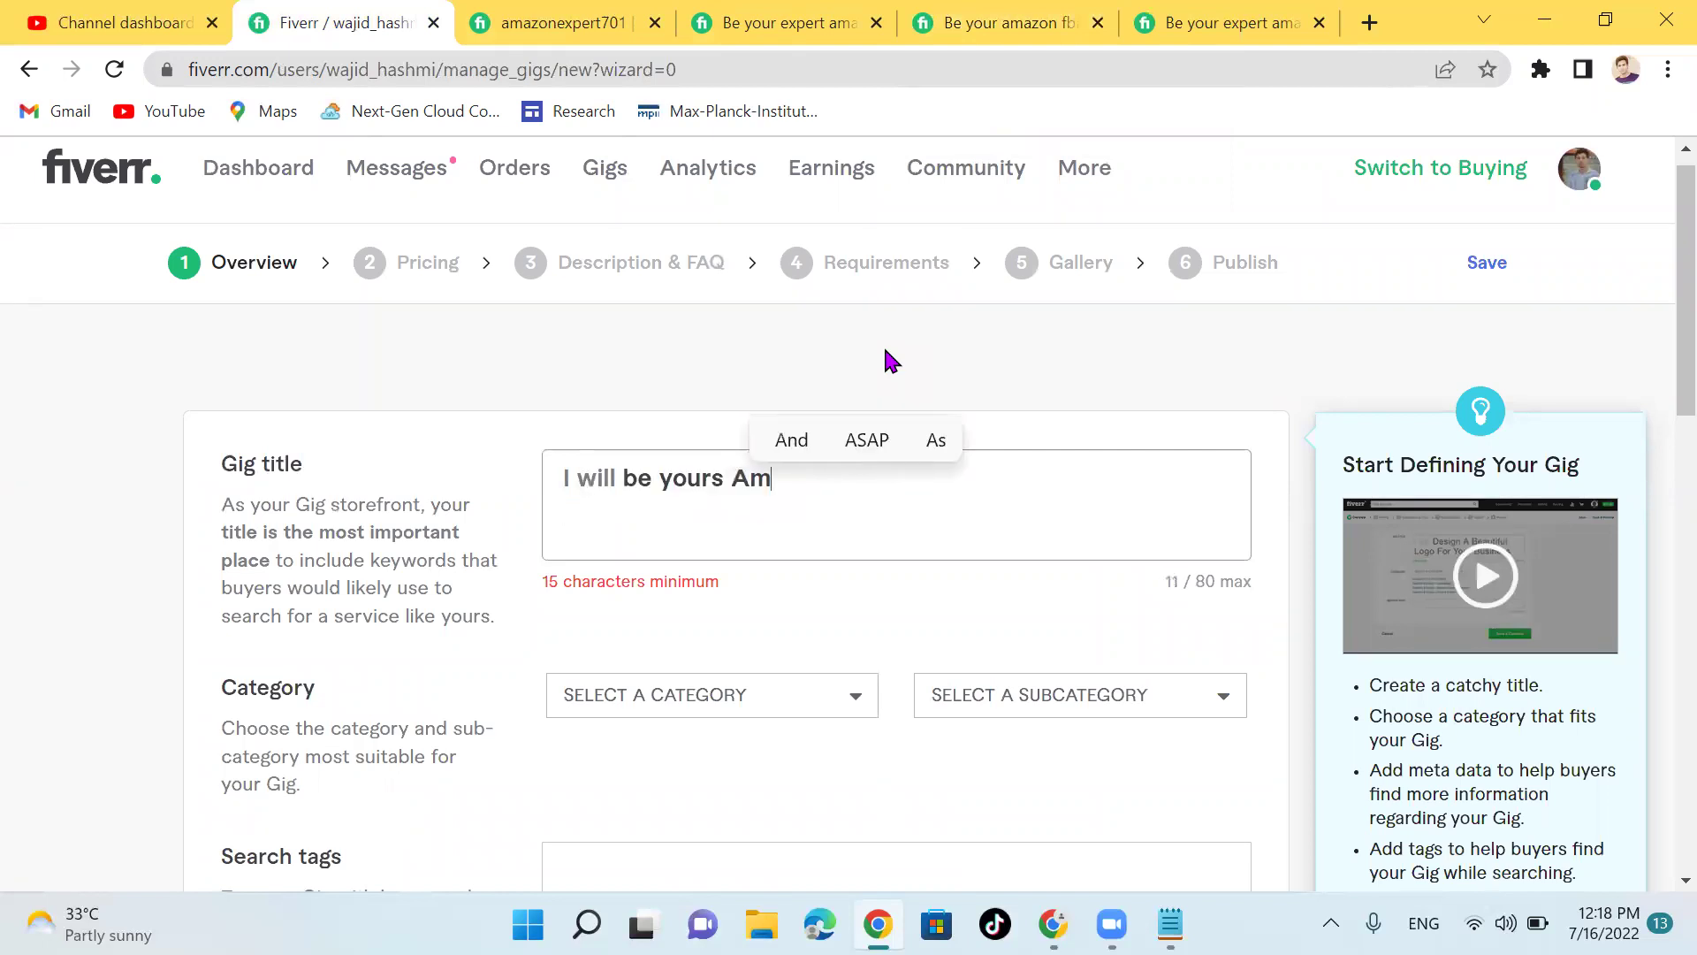
{"action": "type", "text": "azon w"}
{"action": "key", "text": "BackSpace"}
{"action": "type", "text": "virt"}
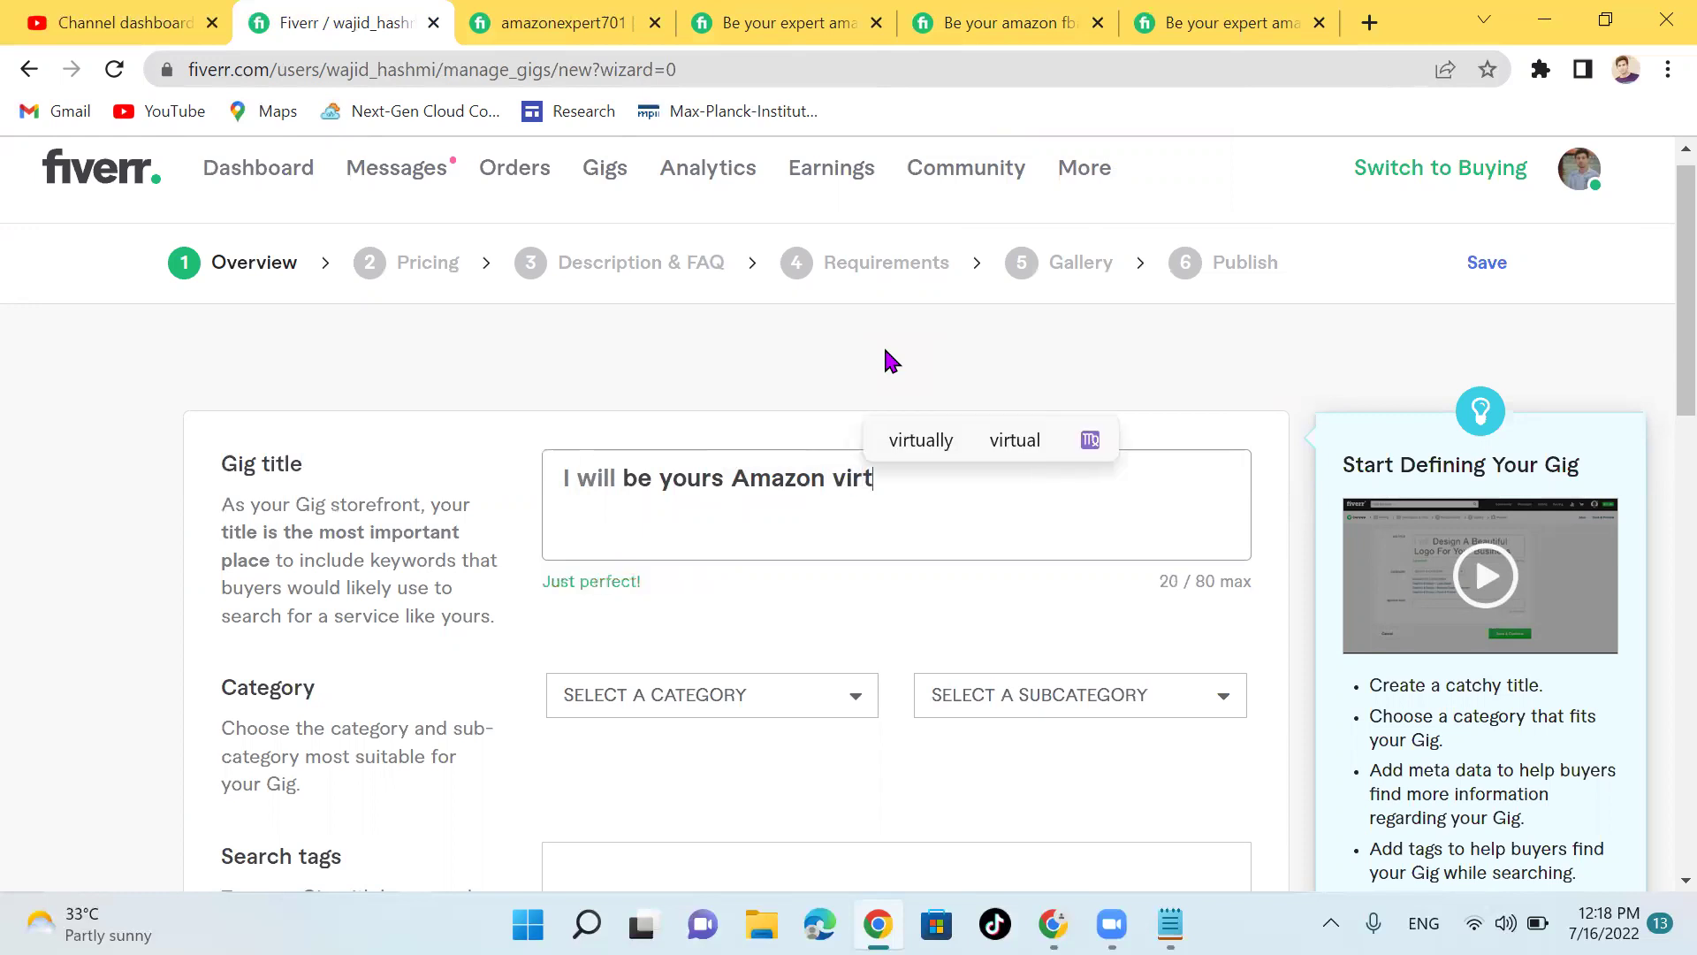
{"action": "type", "text": "ual assi"}
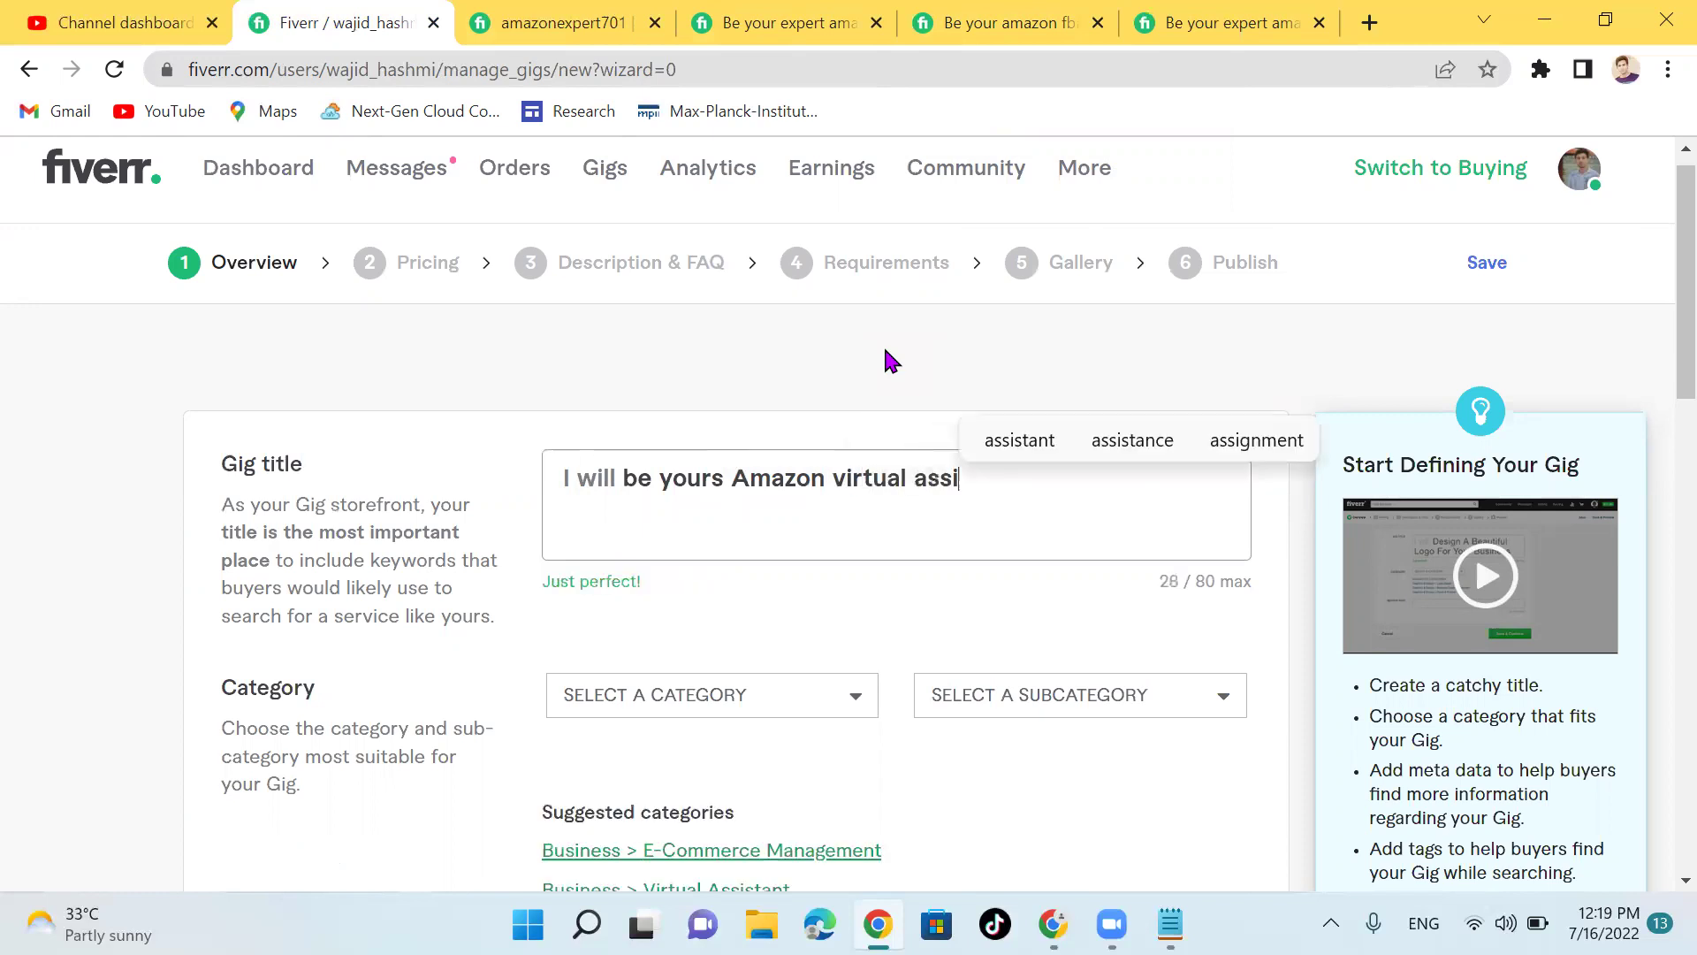
{"action": "left_click", "coordinate": [1026, 450]}
Step: Extend the gig title with "and Digital marketer"
{"action": "type", "text": "and D"}
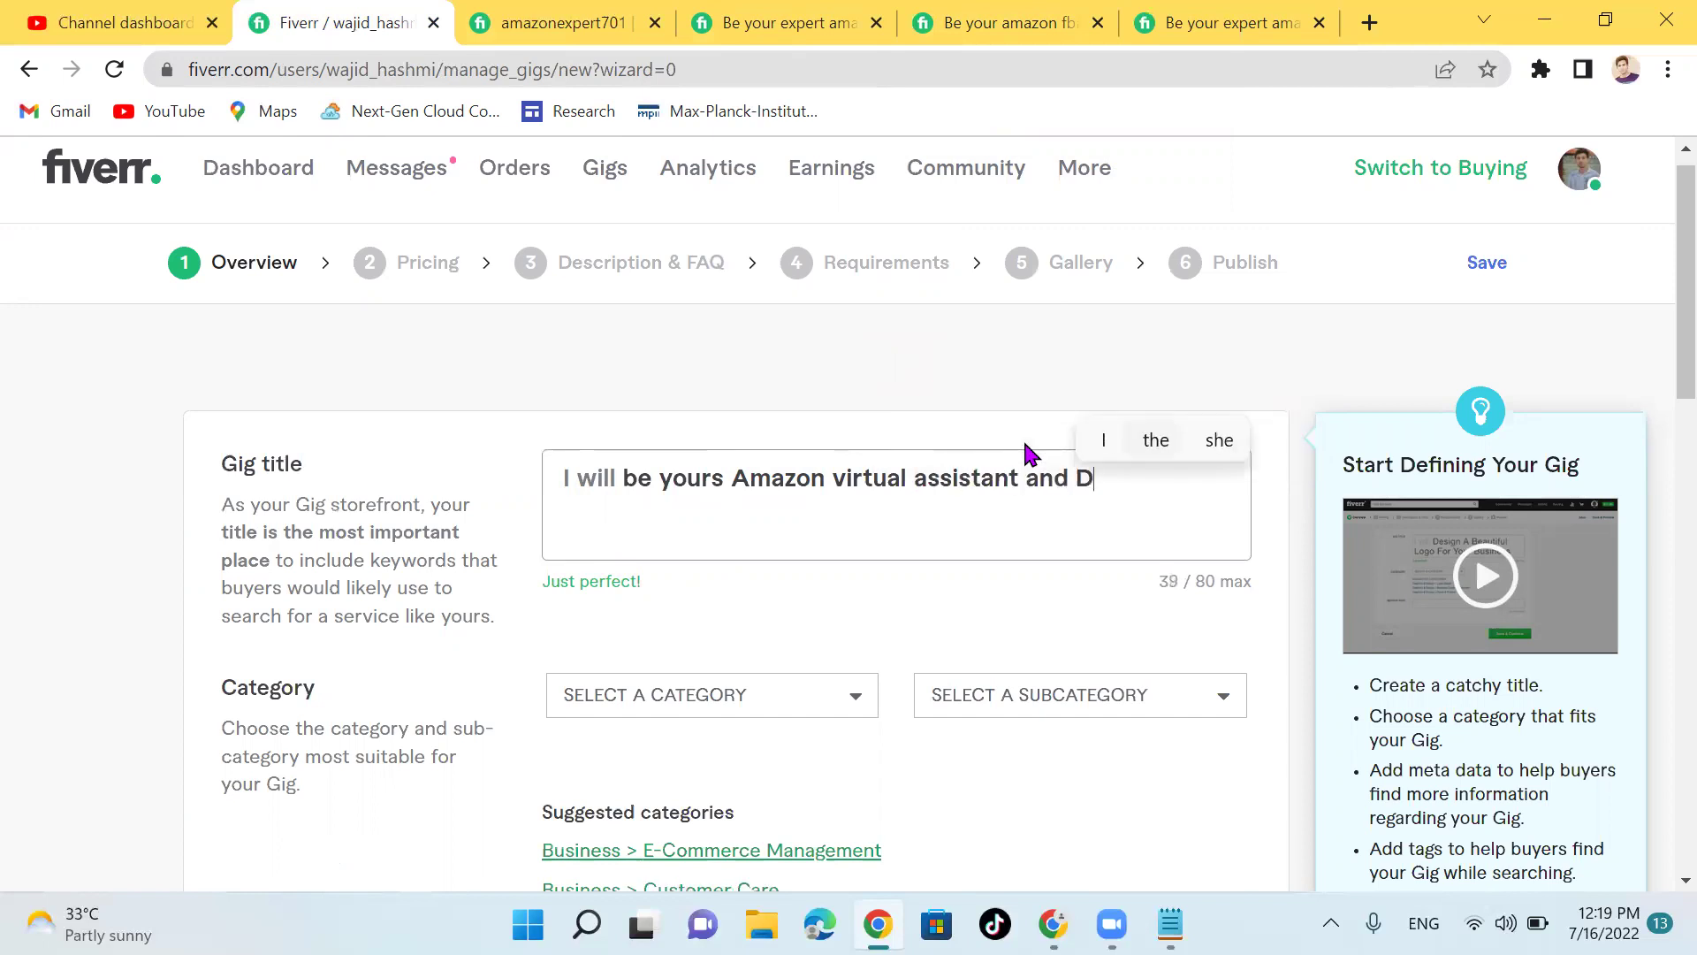
{"action": "type", "text": "igital ma"}
{"action": "key", "text": "BackSpace"}
{"action": "type", "text": "mark"}
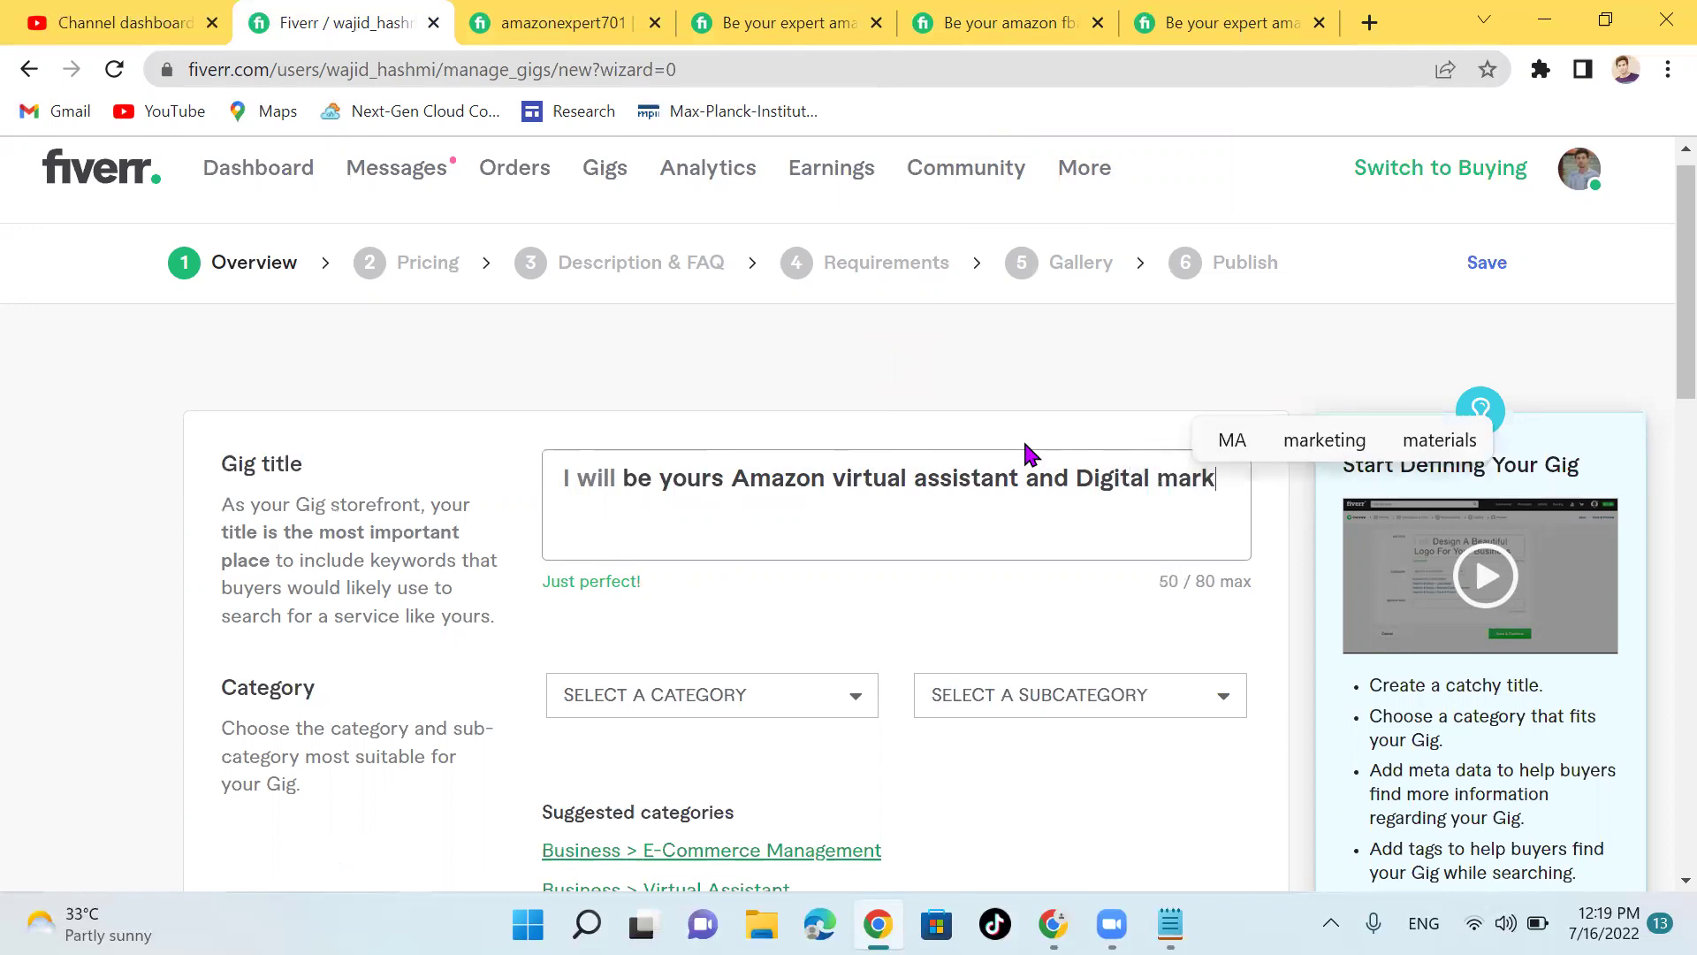
{"action": "type", "text": "e"}
{"action": "type", "text": "ter"}
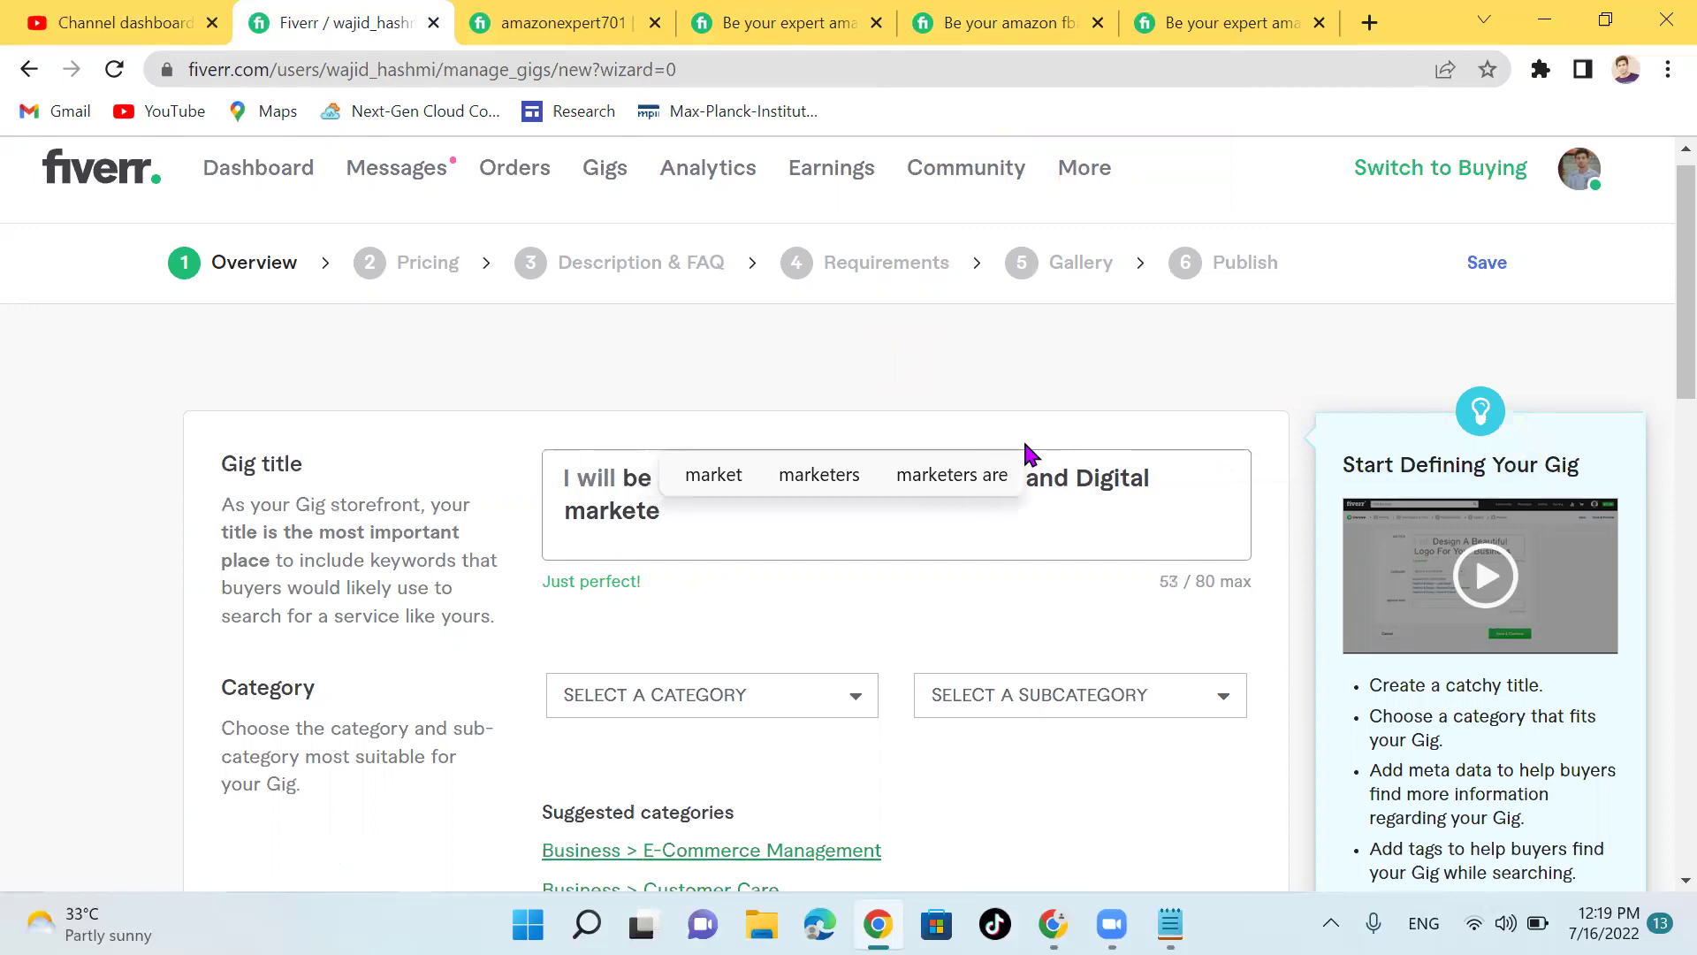
{"action": "left_click", "coordinate": [762, 481]}
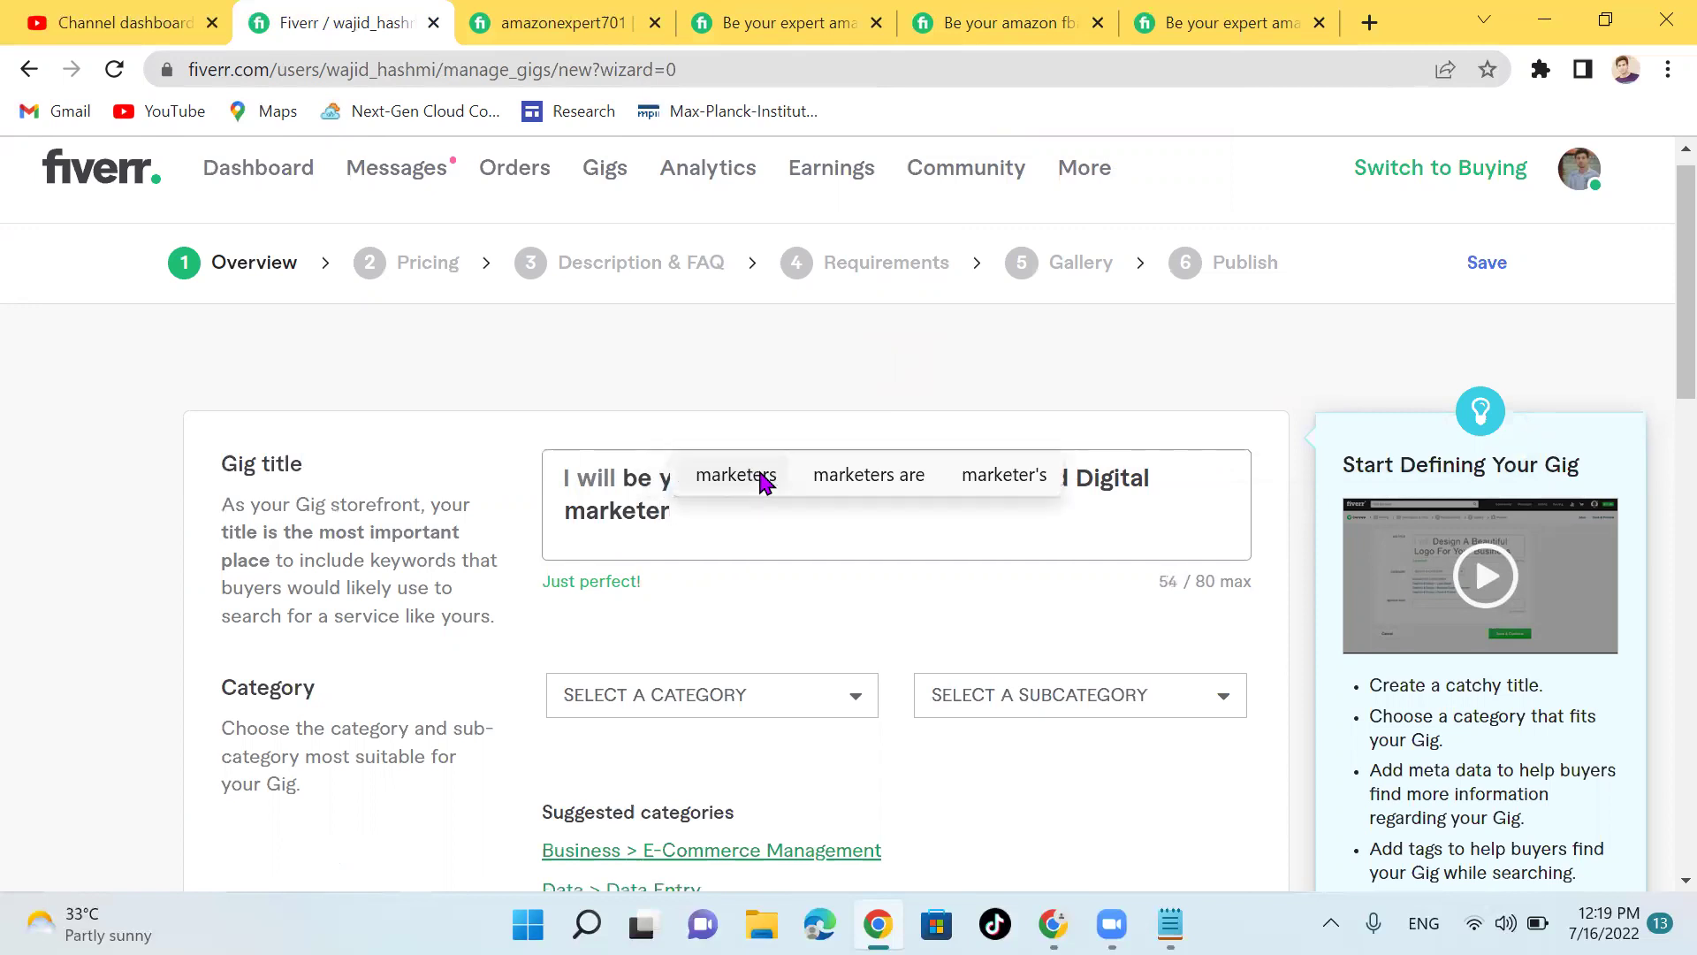
{"action": "left_click", "coordinate": [707, 536]}
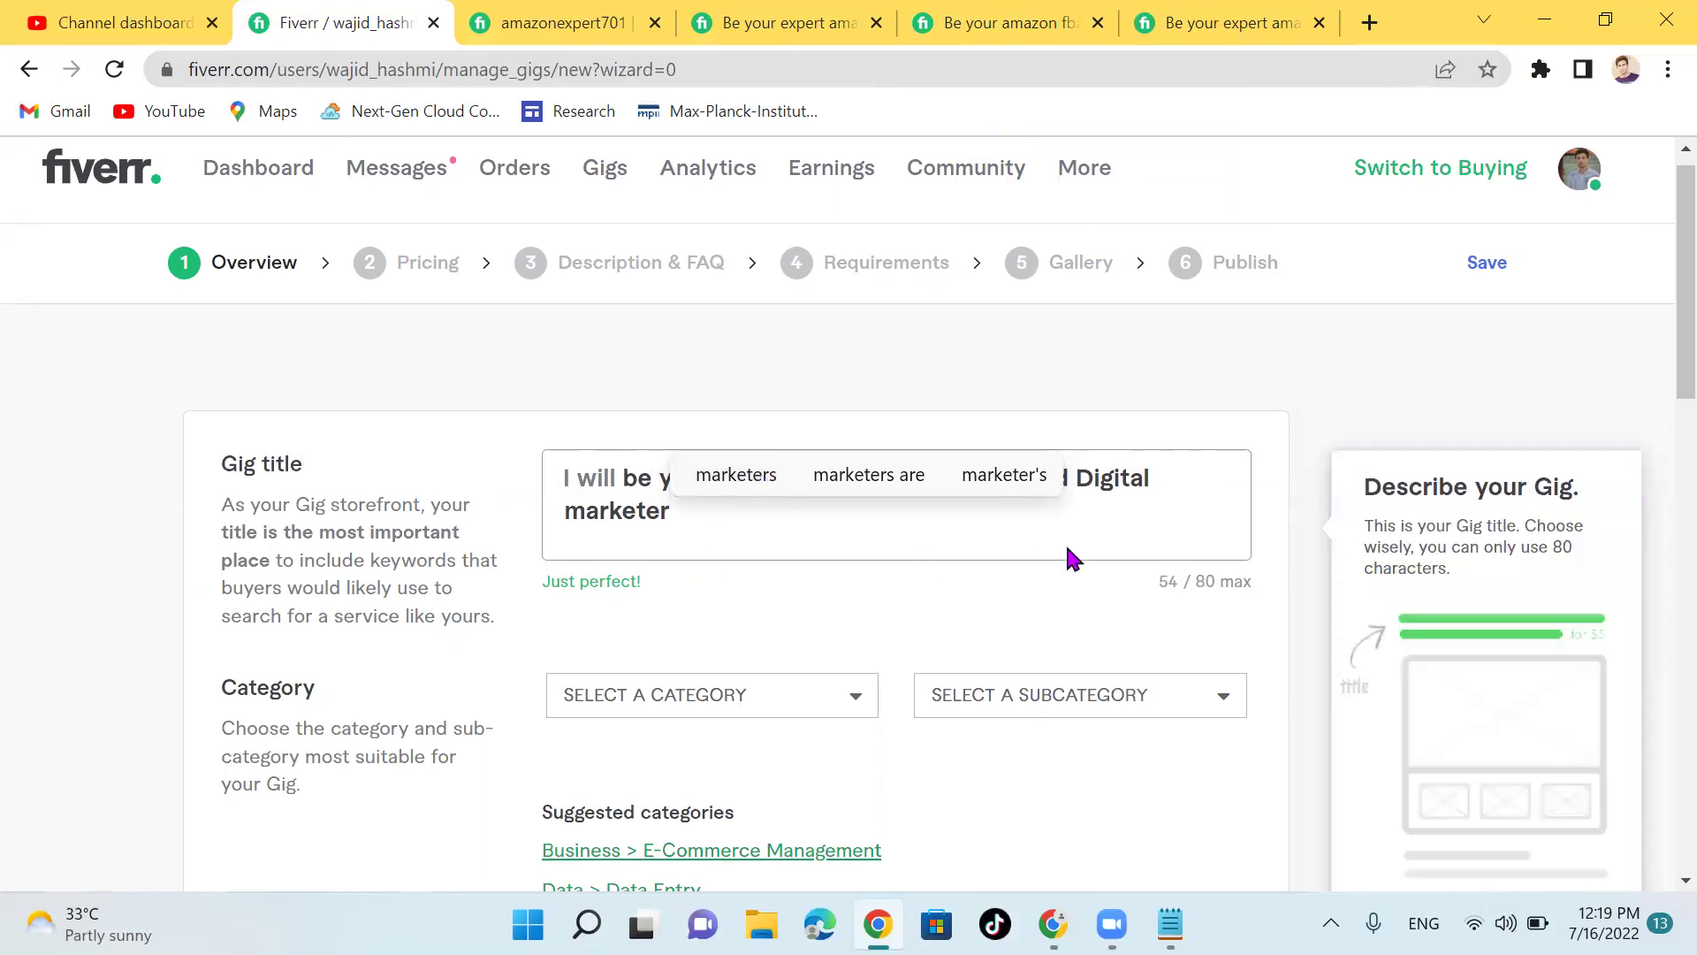
{"action": "left_click", "coordinate": [1083, 422]}
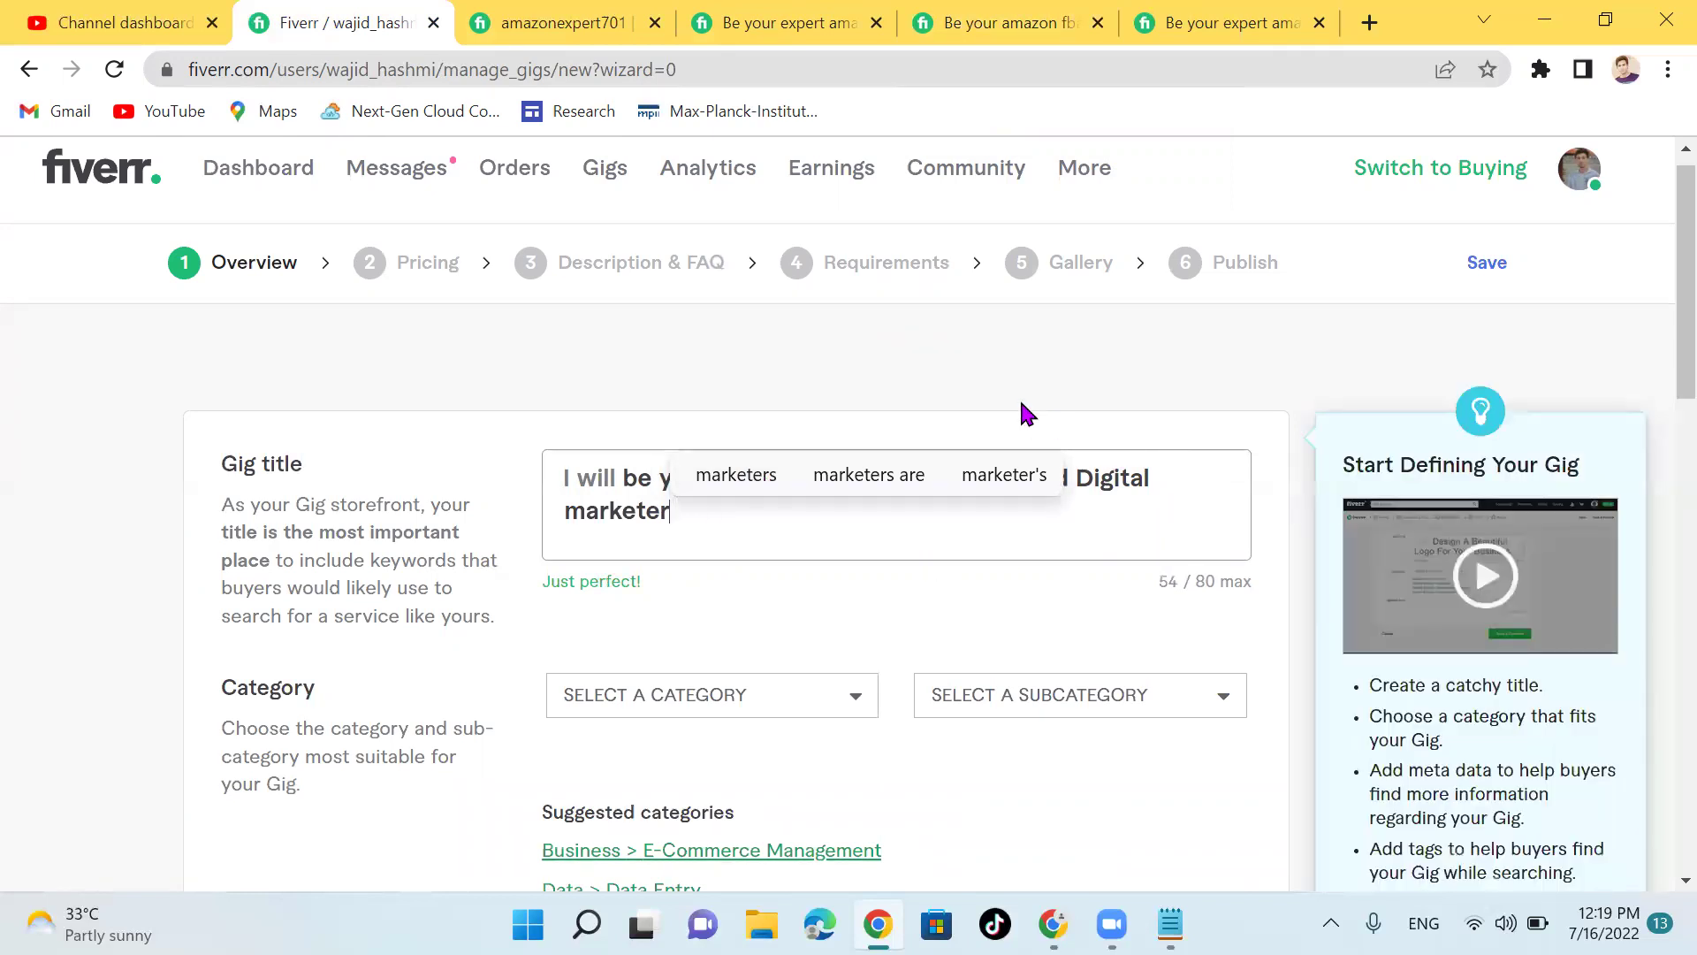
{"action": "left_click", "coordinate": [793, 477]}
{"action": "left_click", "coordinate": [864, 576]}
{"action": "left_click", "coordinate": [1160, 474]}
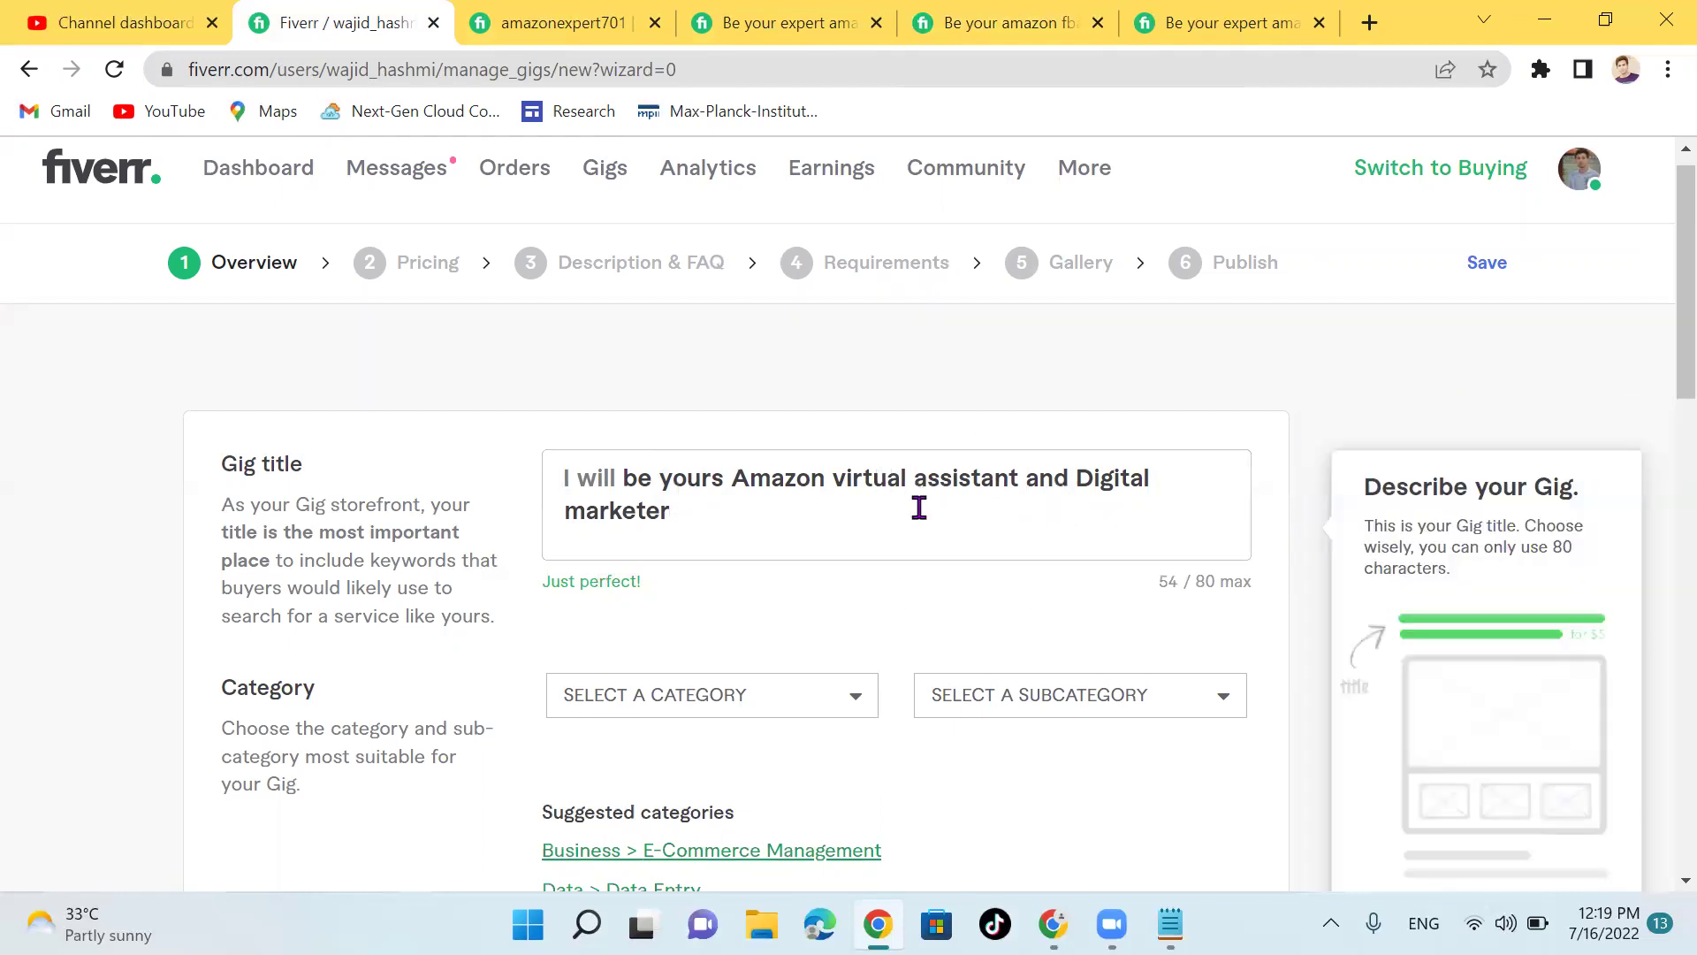
{"action": "left_click", "coordinate": [1194, 417]}
{"action": "left_click", "coordinate": [746, 555]}
{"action": "left_click", "coordinate": [991, 478]}
Step: Try "&" in place of "and" in the gig title and restore the word "and"
{"action": "left_click_drag", "start_coordinate": [1023, 557], "coordinate": [1027, 489]}
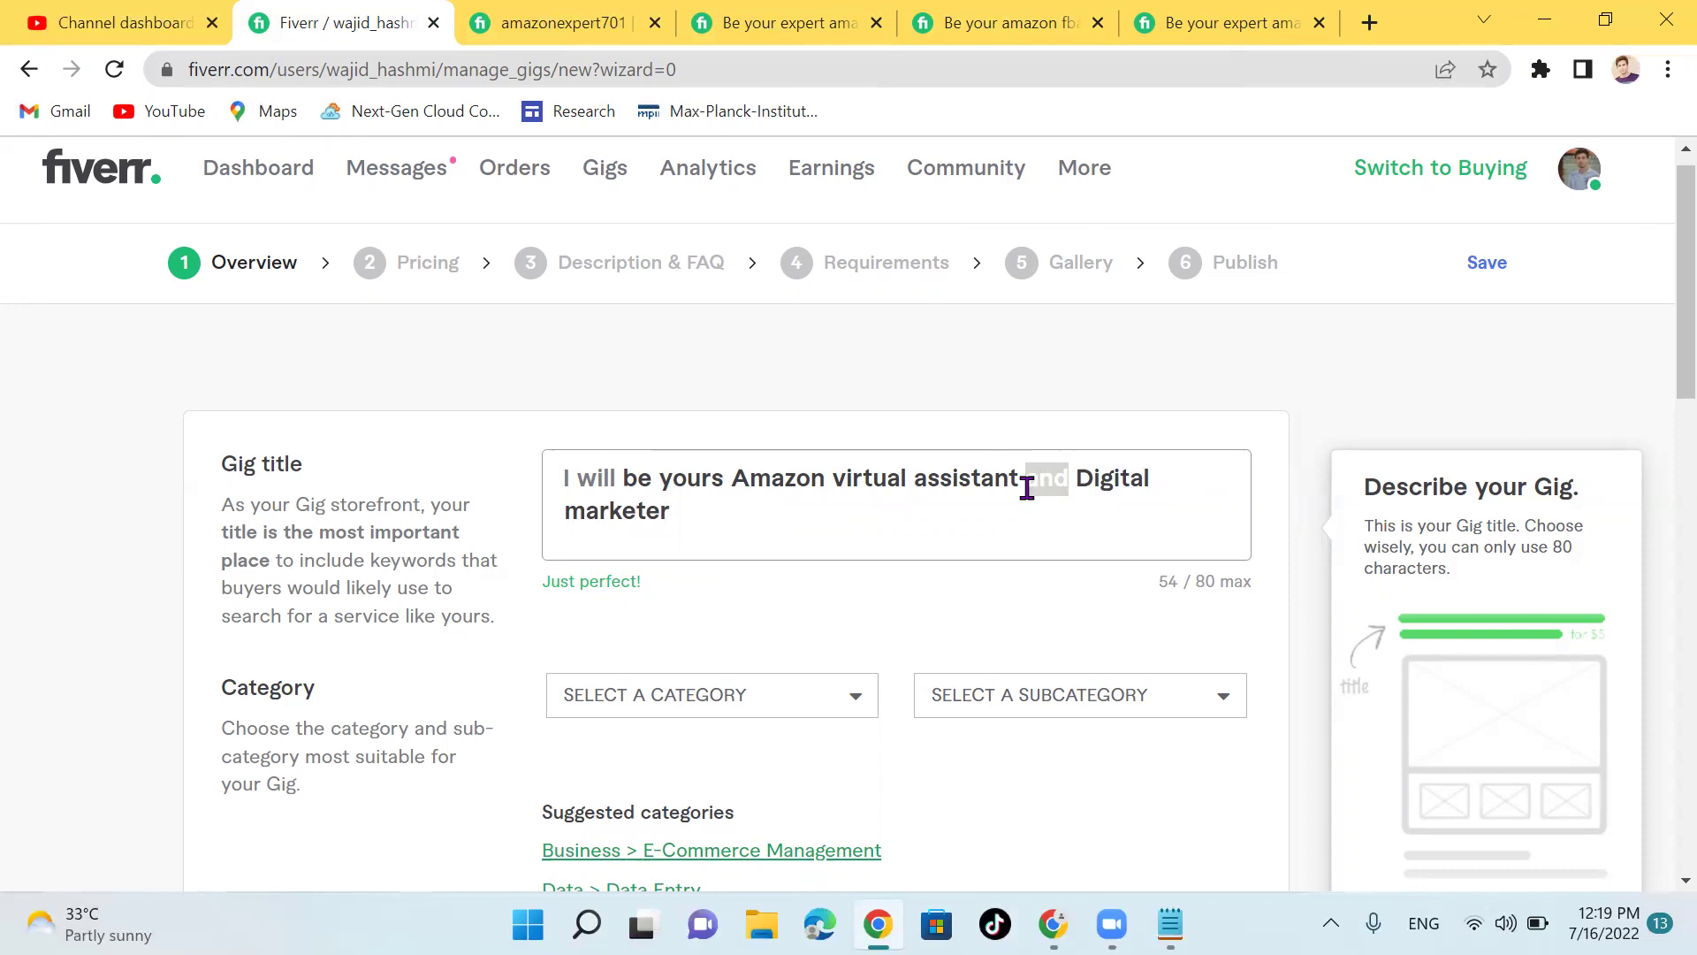
{"action": "key", "text": "BackSpace"}
{"action": "type", "text": "&"}
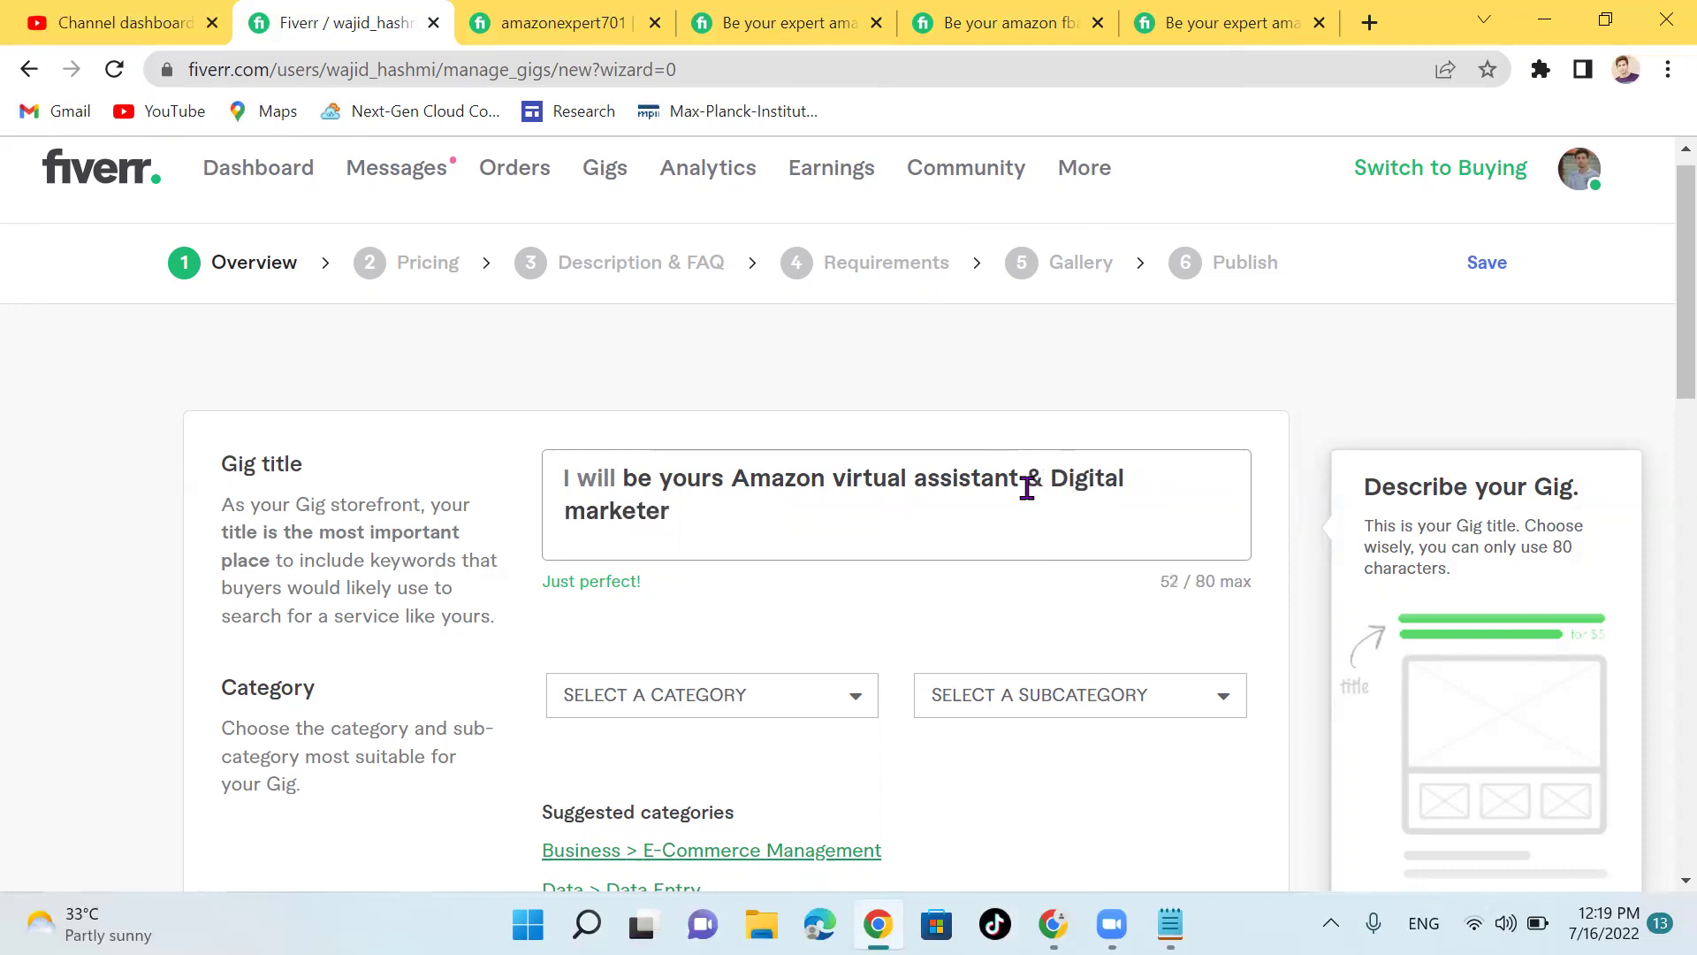
{"action": "key", "text": "BackSpace"}
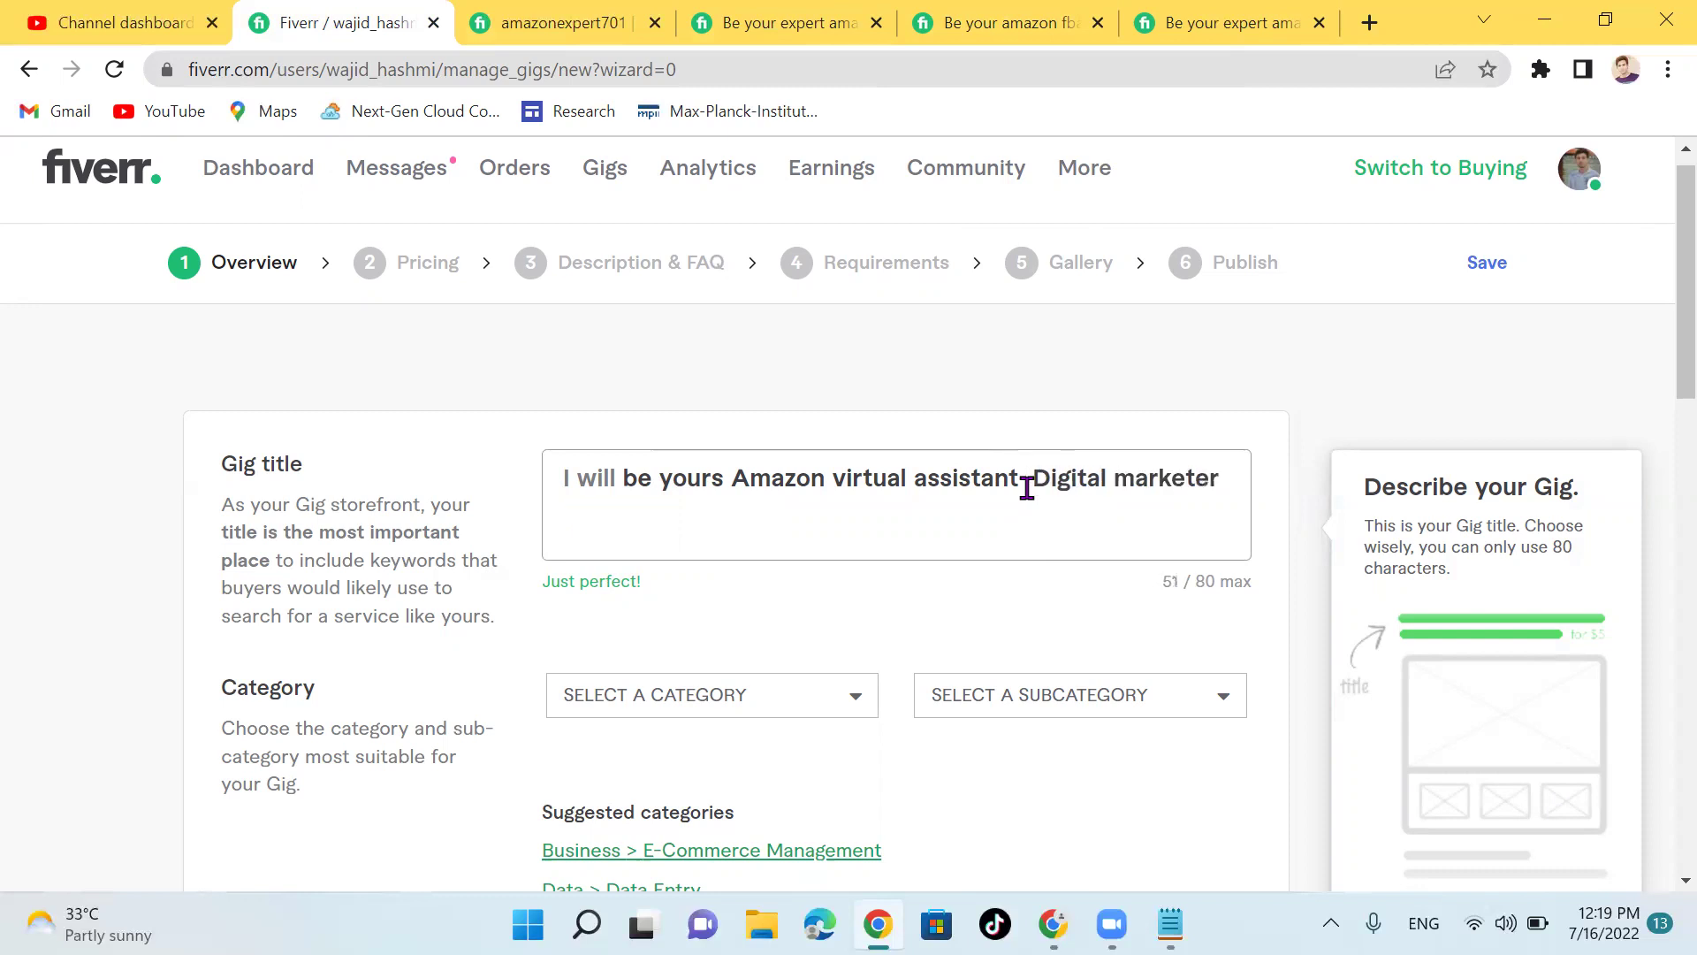
{"action": "type", "text": "a"}
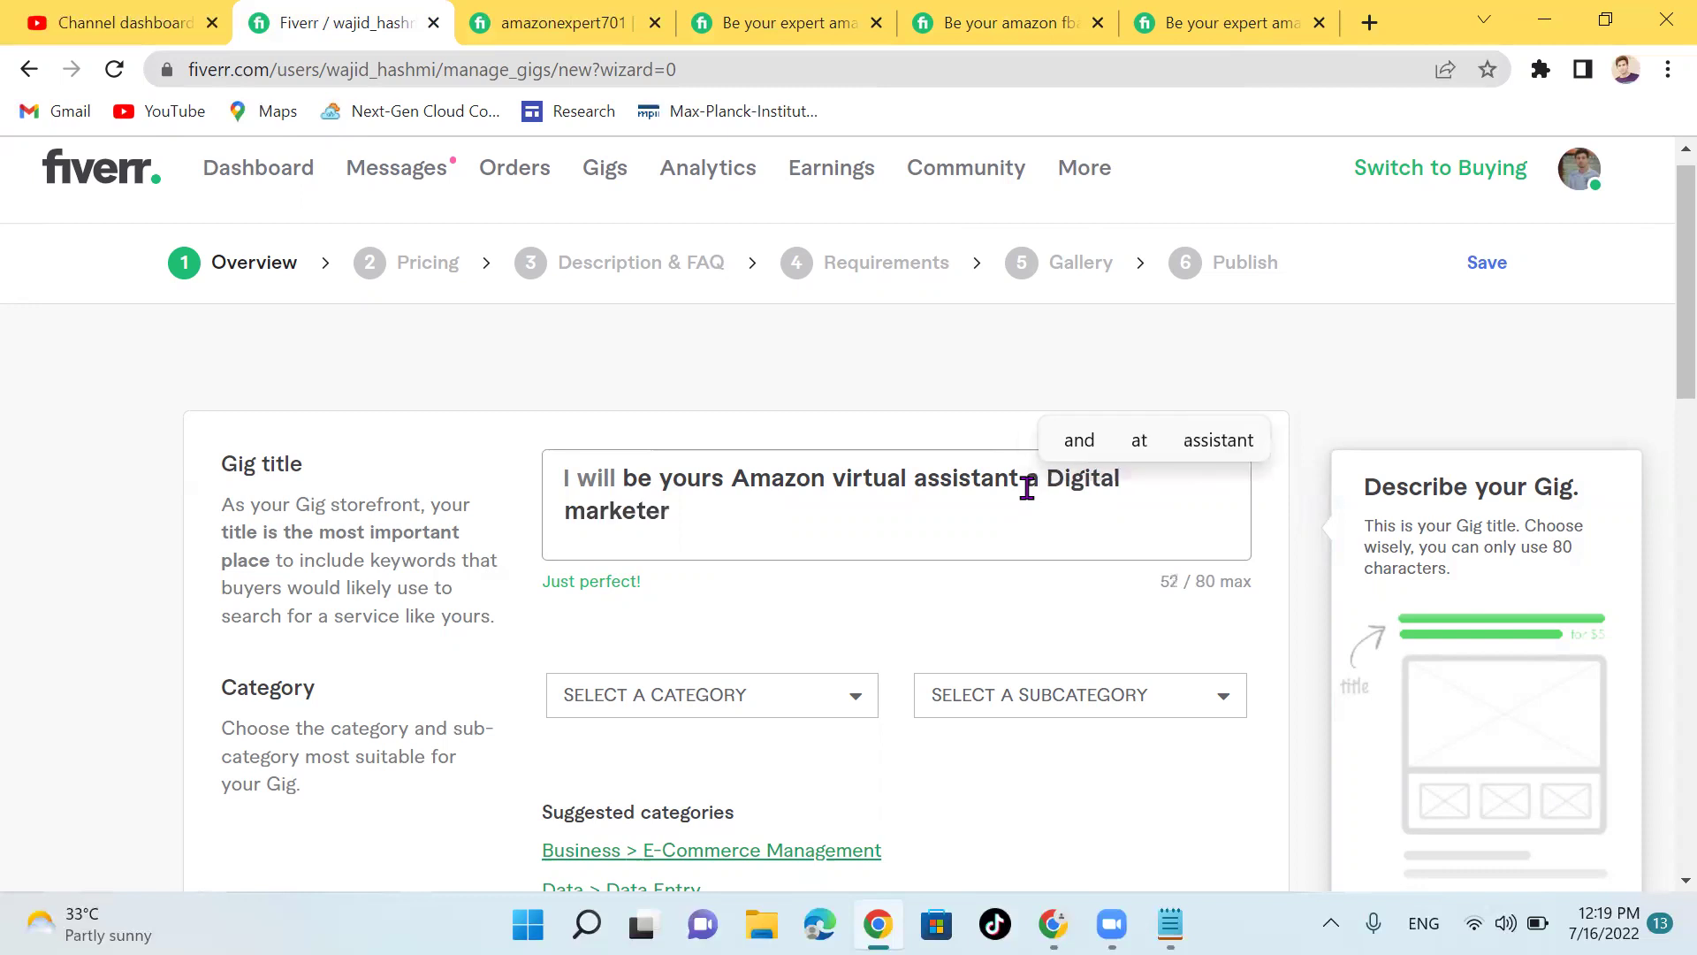
{"action": "type", "text": "nd"}
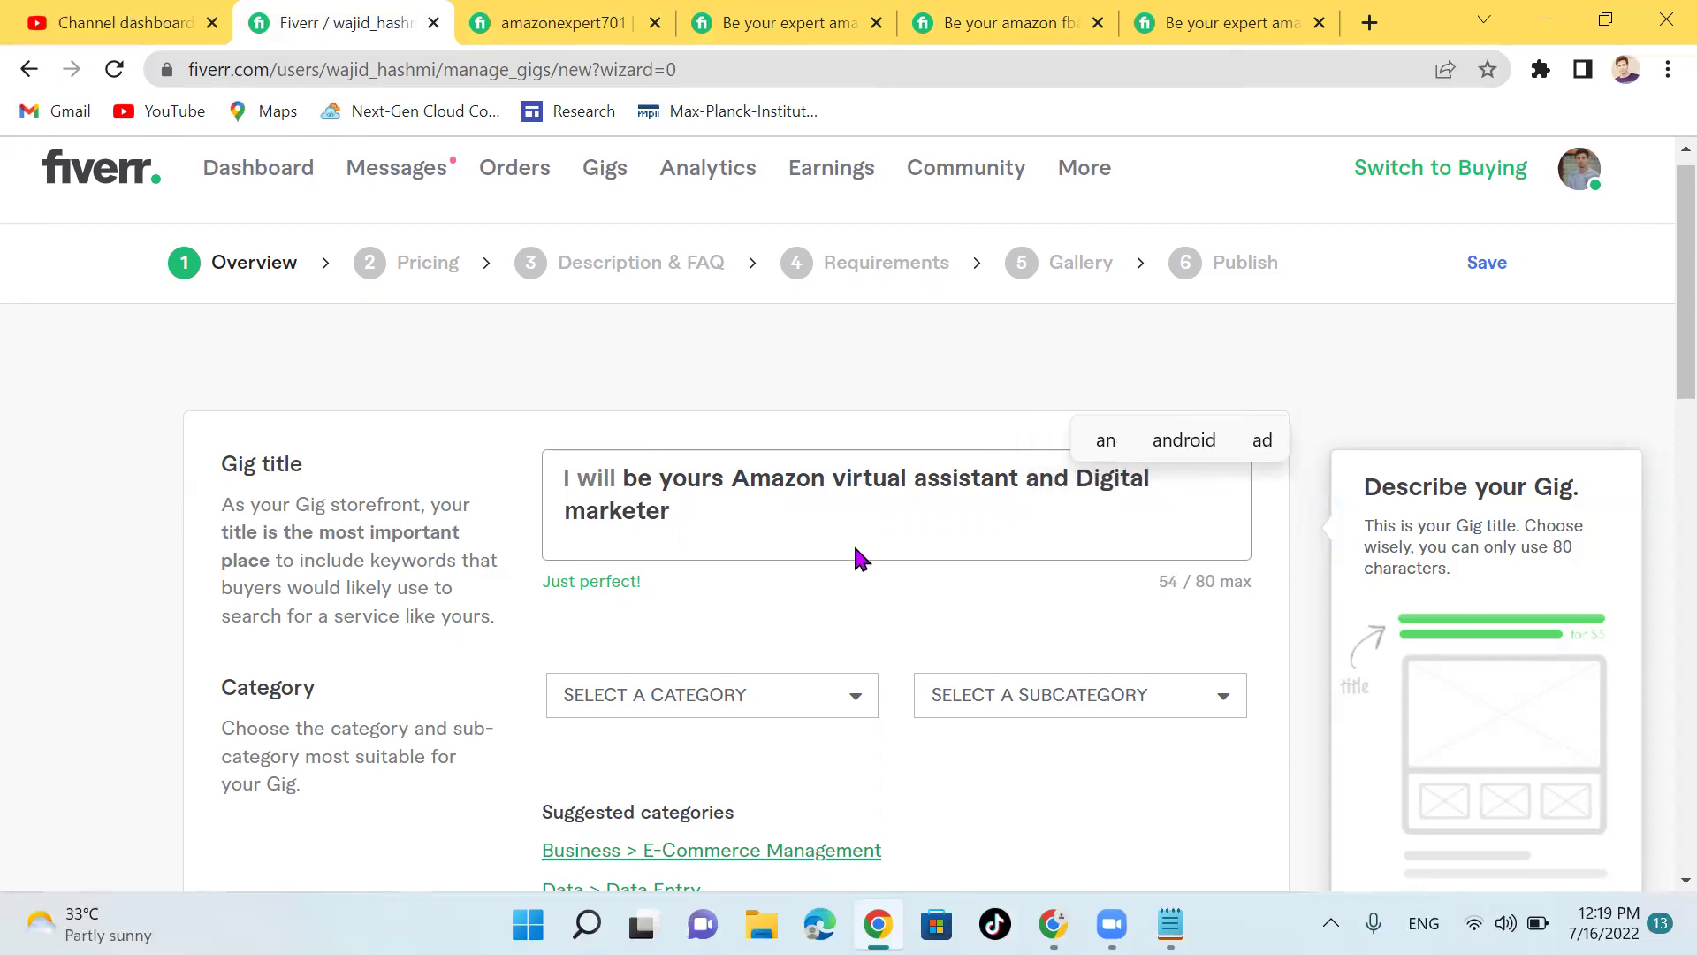
{"action": "scroll", "coordinate": [628, 572], "scroll_direction": "down", "scroll_amount": 1}
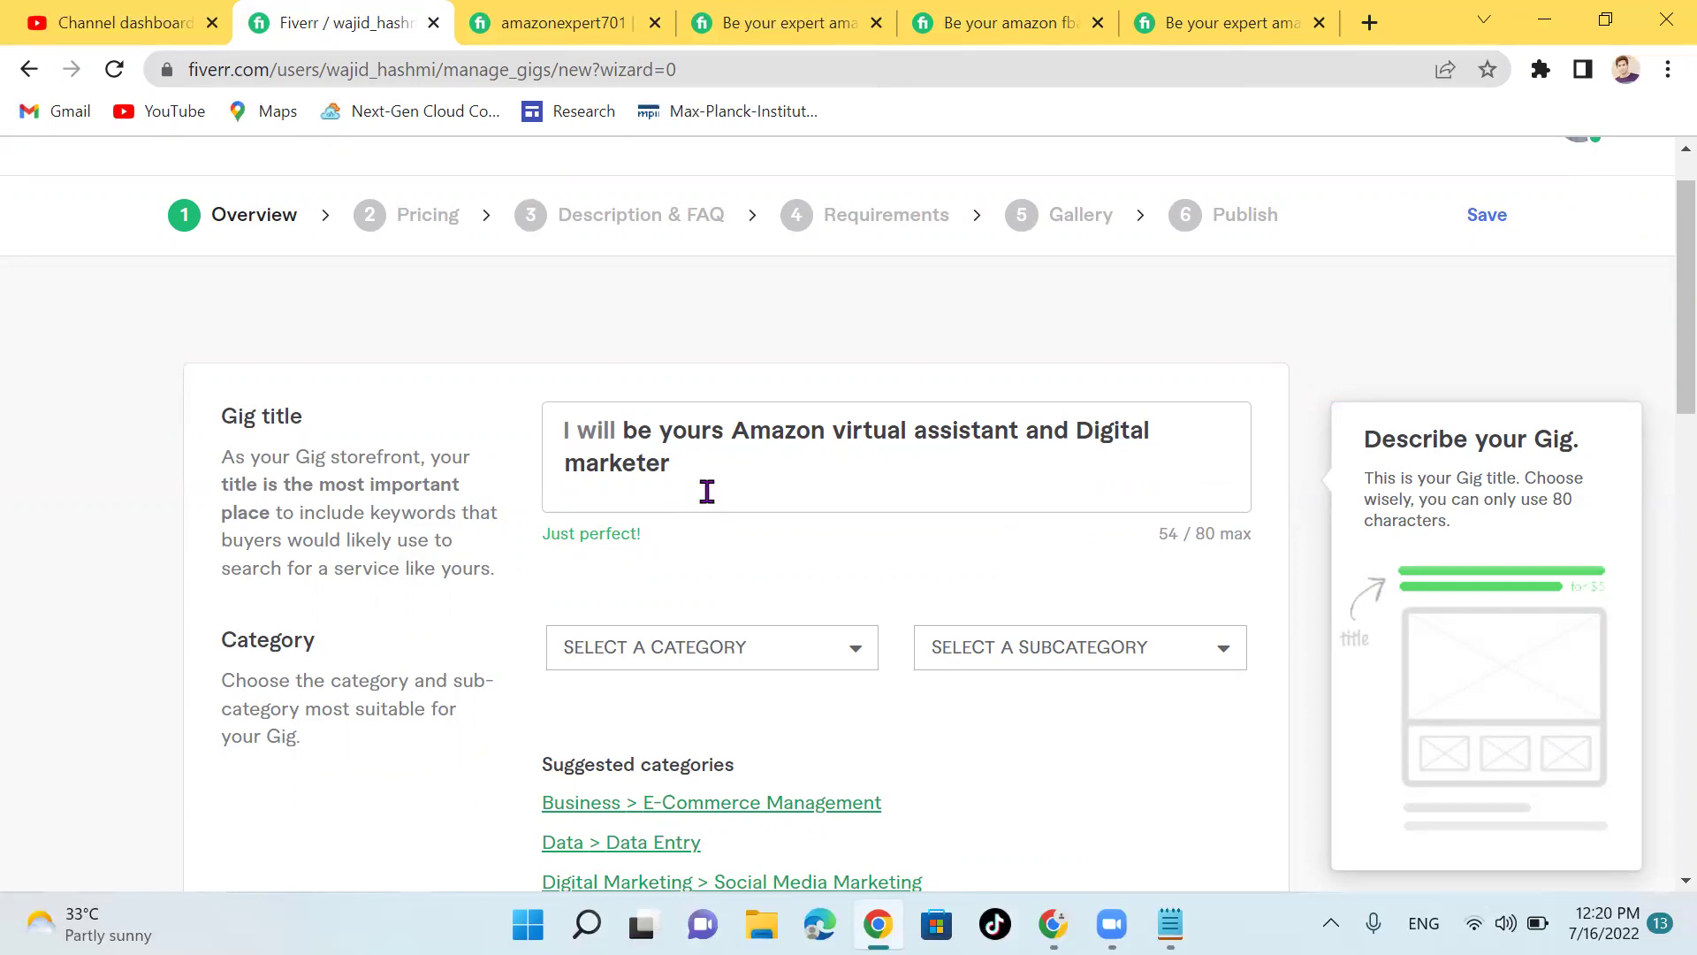
{"action": "scroll", "coordinate": [708, 492], "scroll_direction": "down", "scroll_amount": 1}
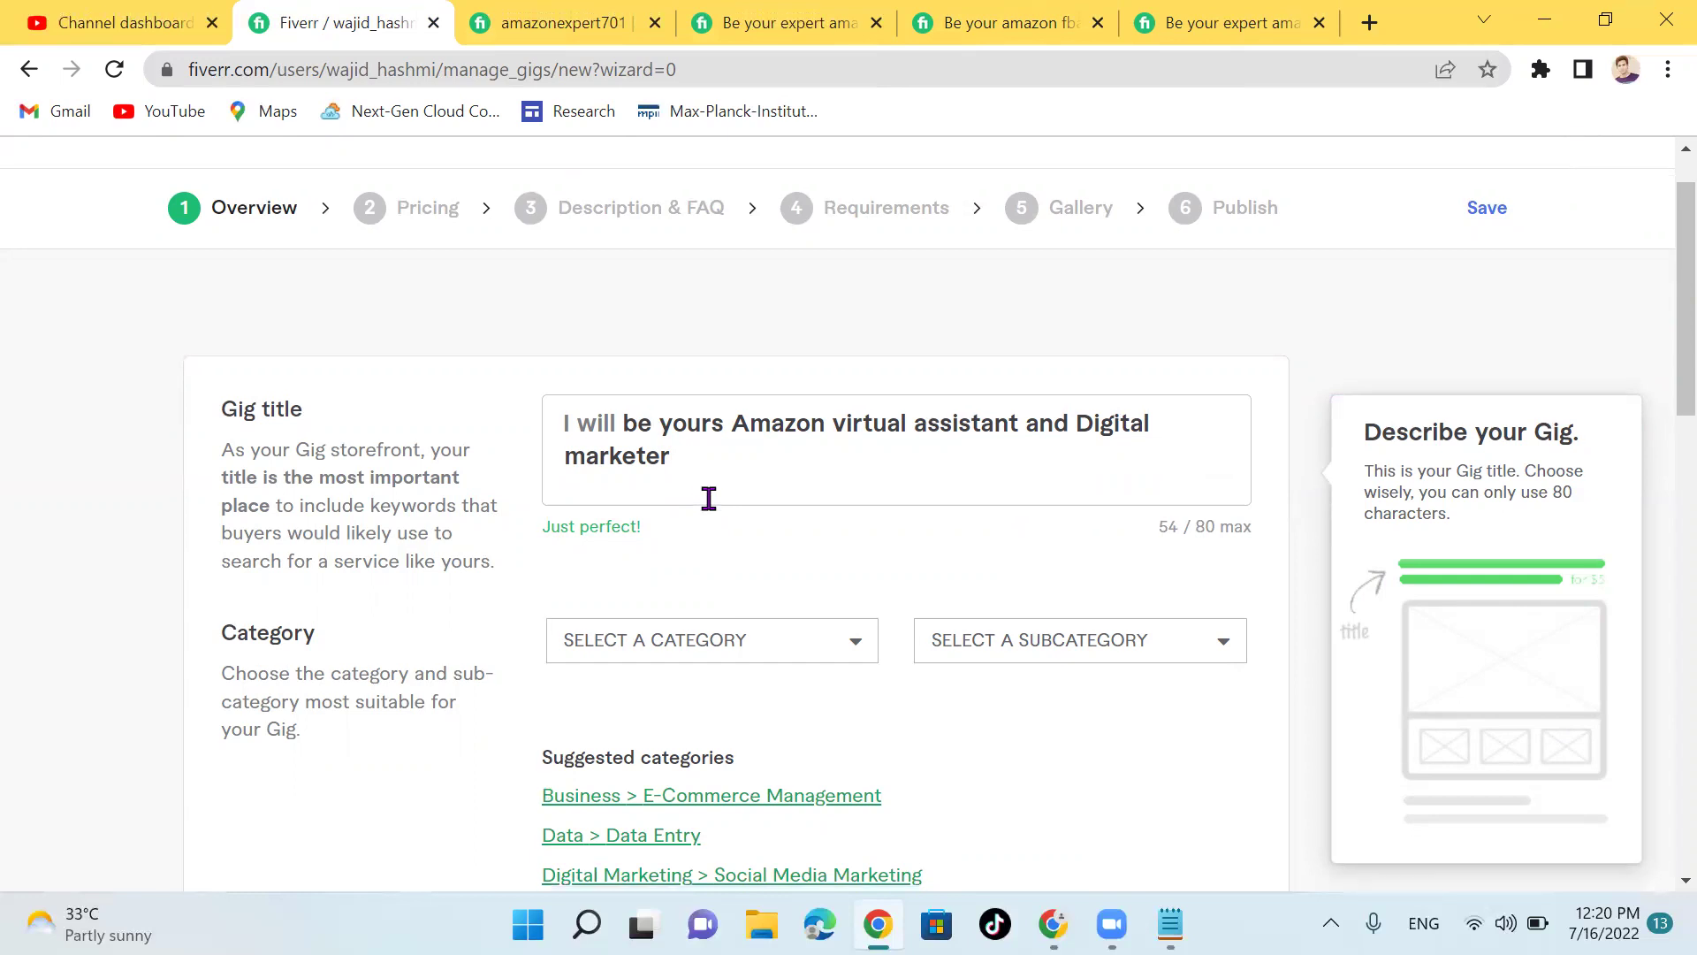
{"action": "left_click", "coordinate": [708, 456]}
{"action": "type", "text": "p"}
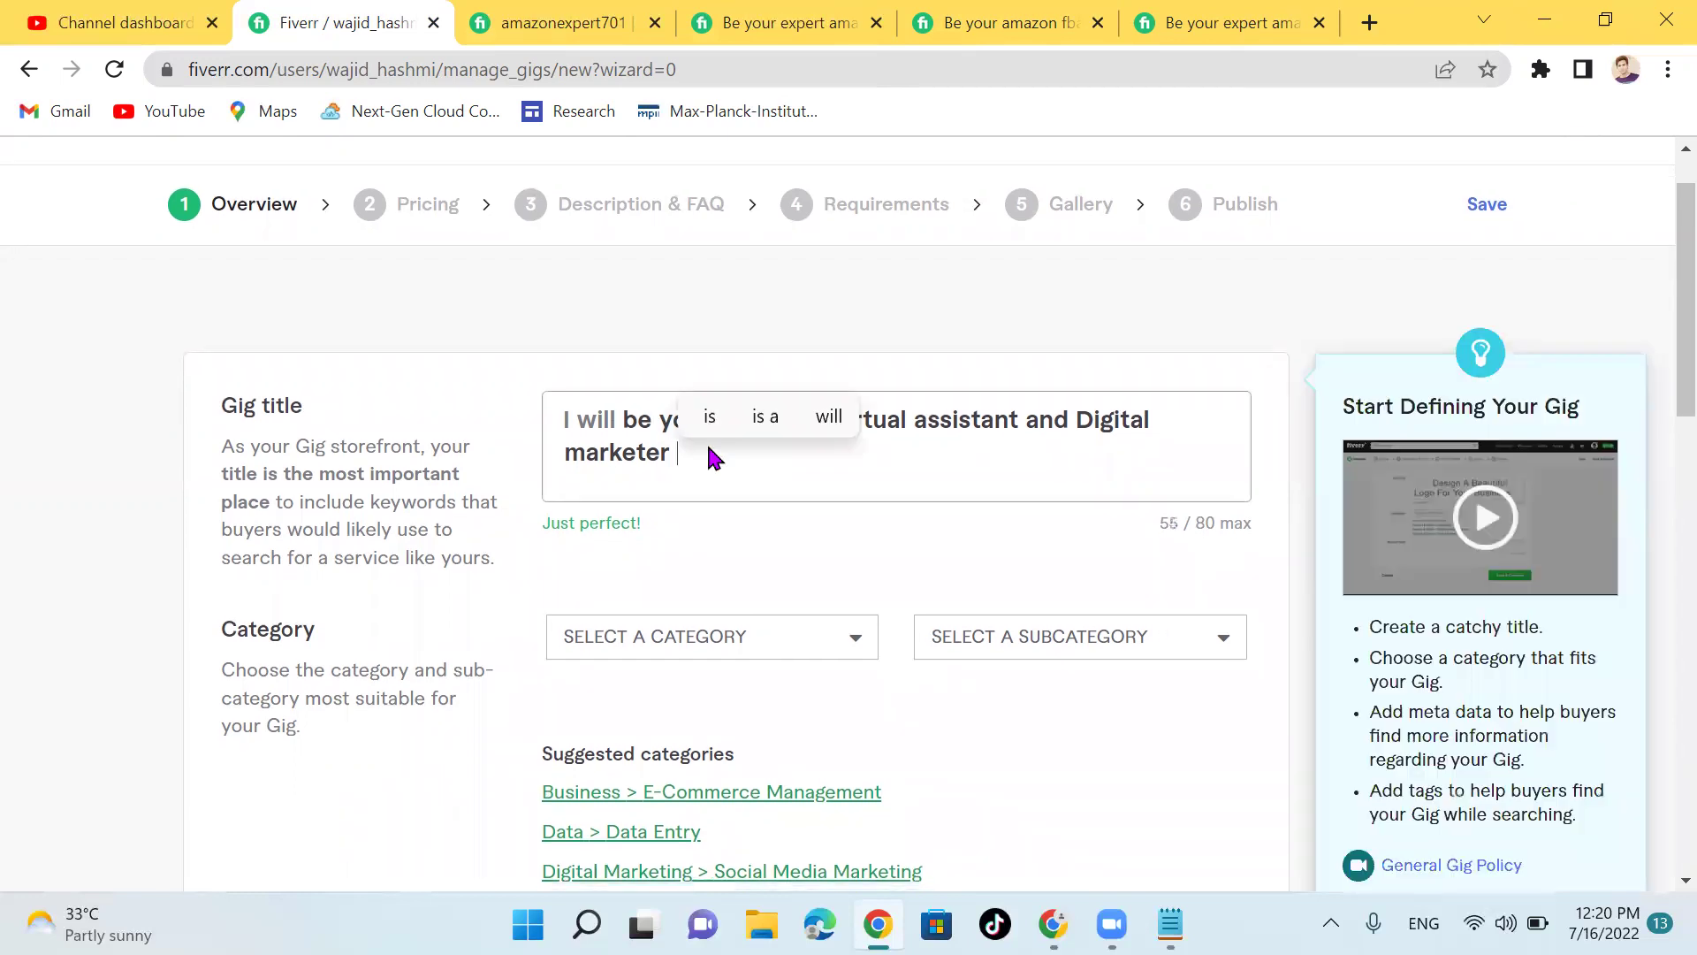
{"action": "type", "text": "i"}
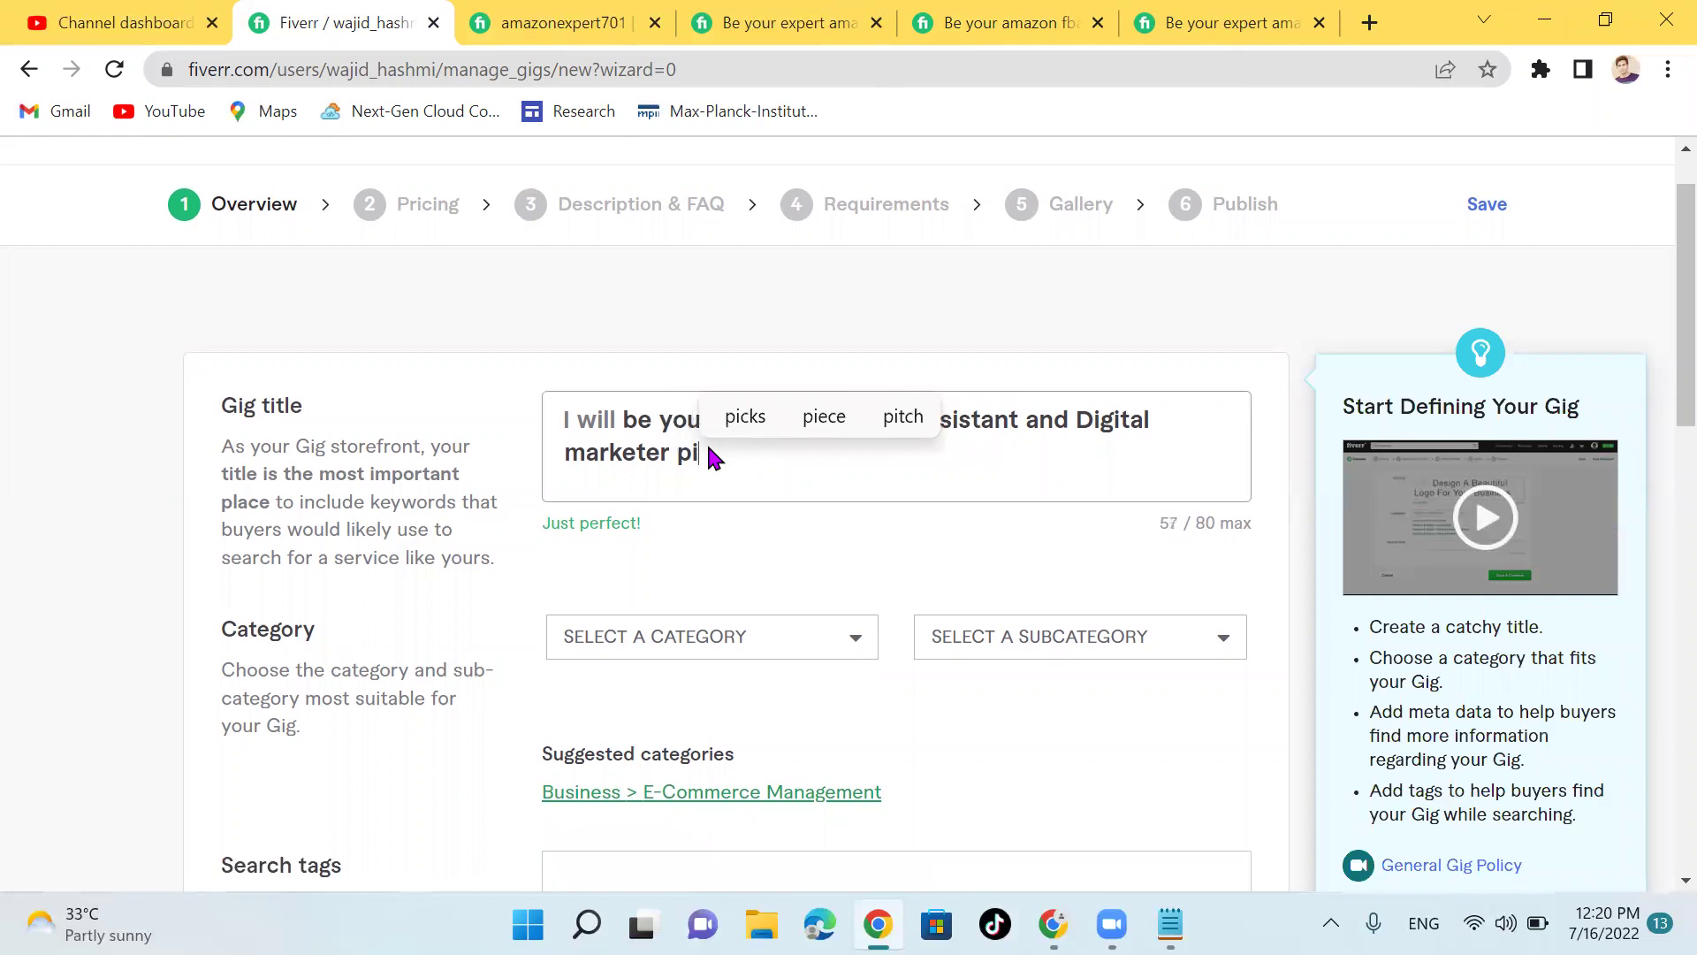
{"action": "key", "text": "BackSpace"}
{"action": "key", "text": "BackSpace"}
{"action": "left_click", "coordinate": [708, 456]}
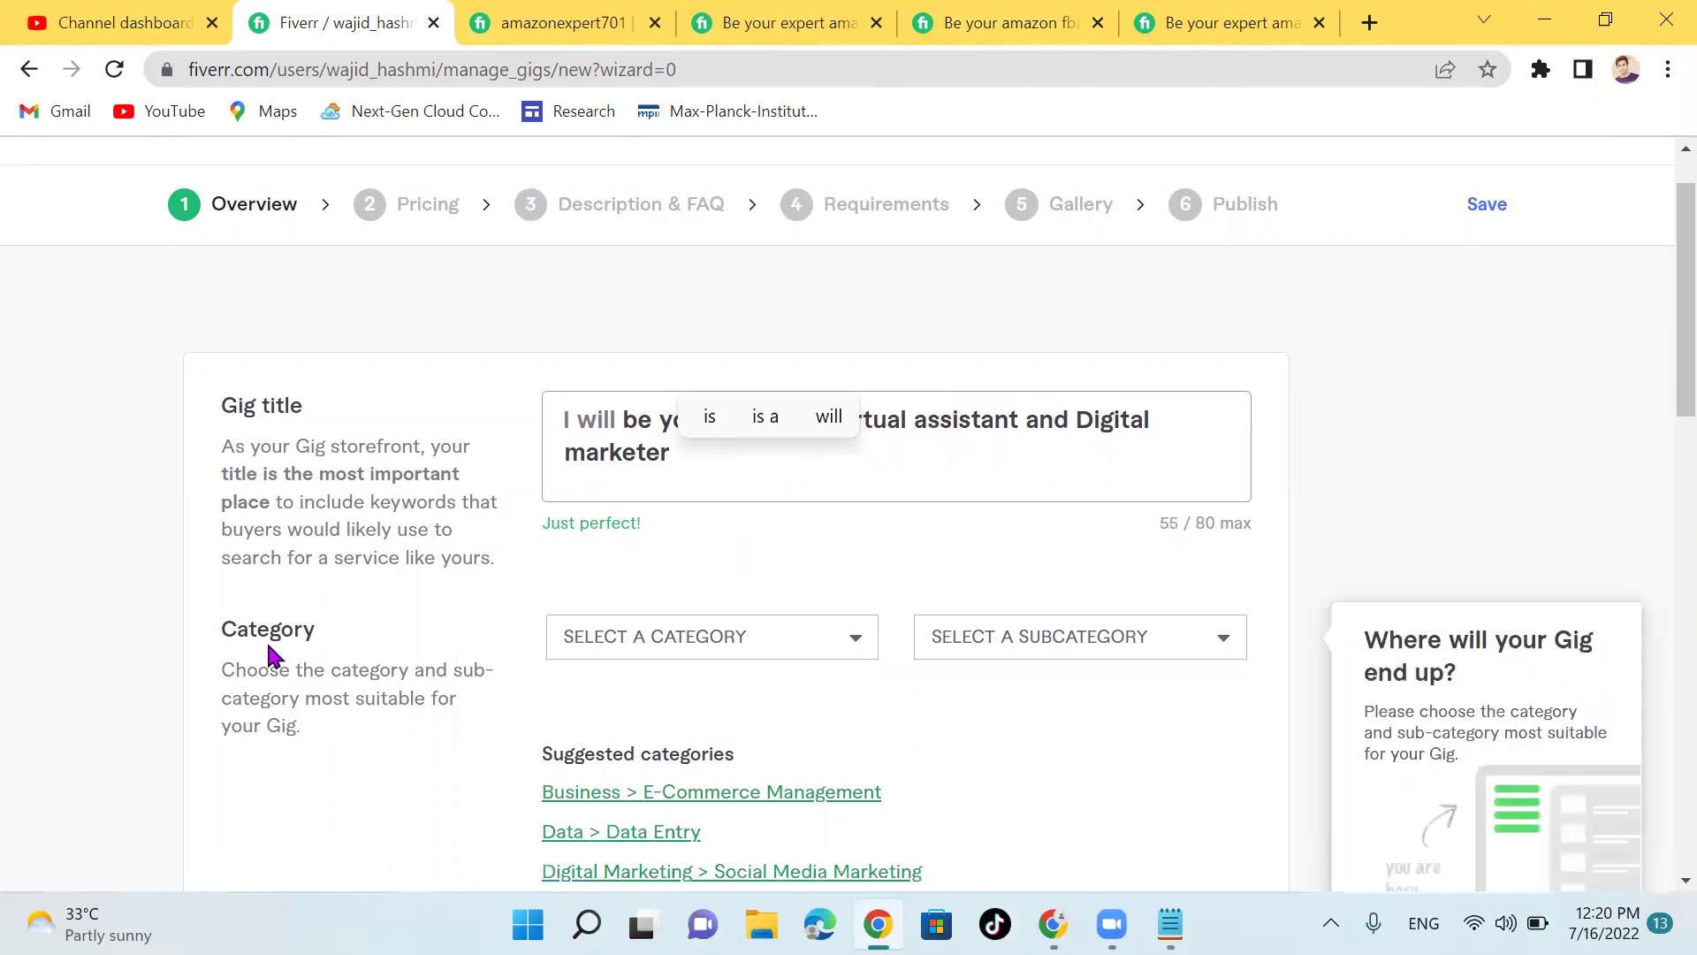
Step: Revisit the competing Amazon seller's profile and view their "expert amazon fba virtual assistant and PPC expert" gig page
{"action": "left_click", "coordinate": [528, 11]}
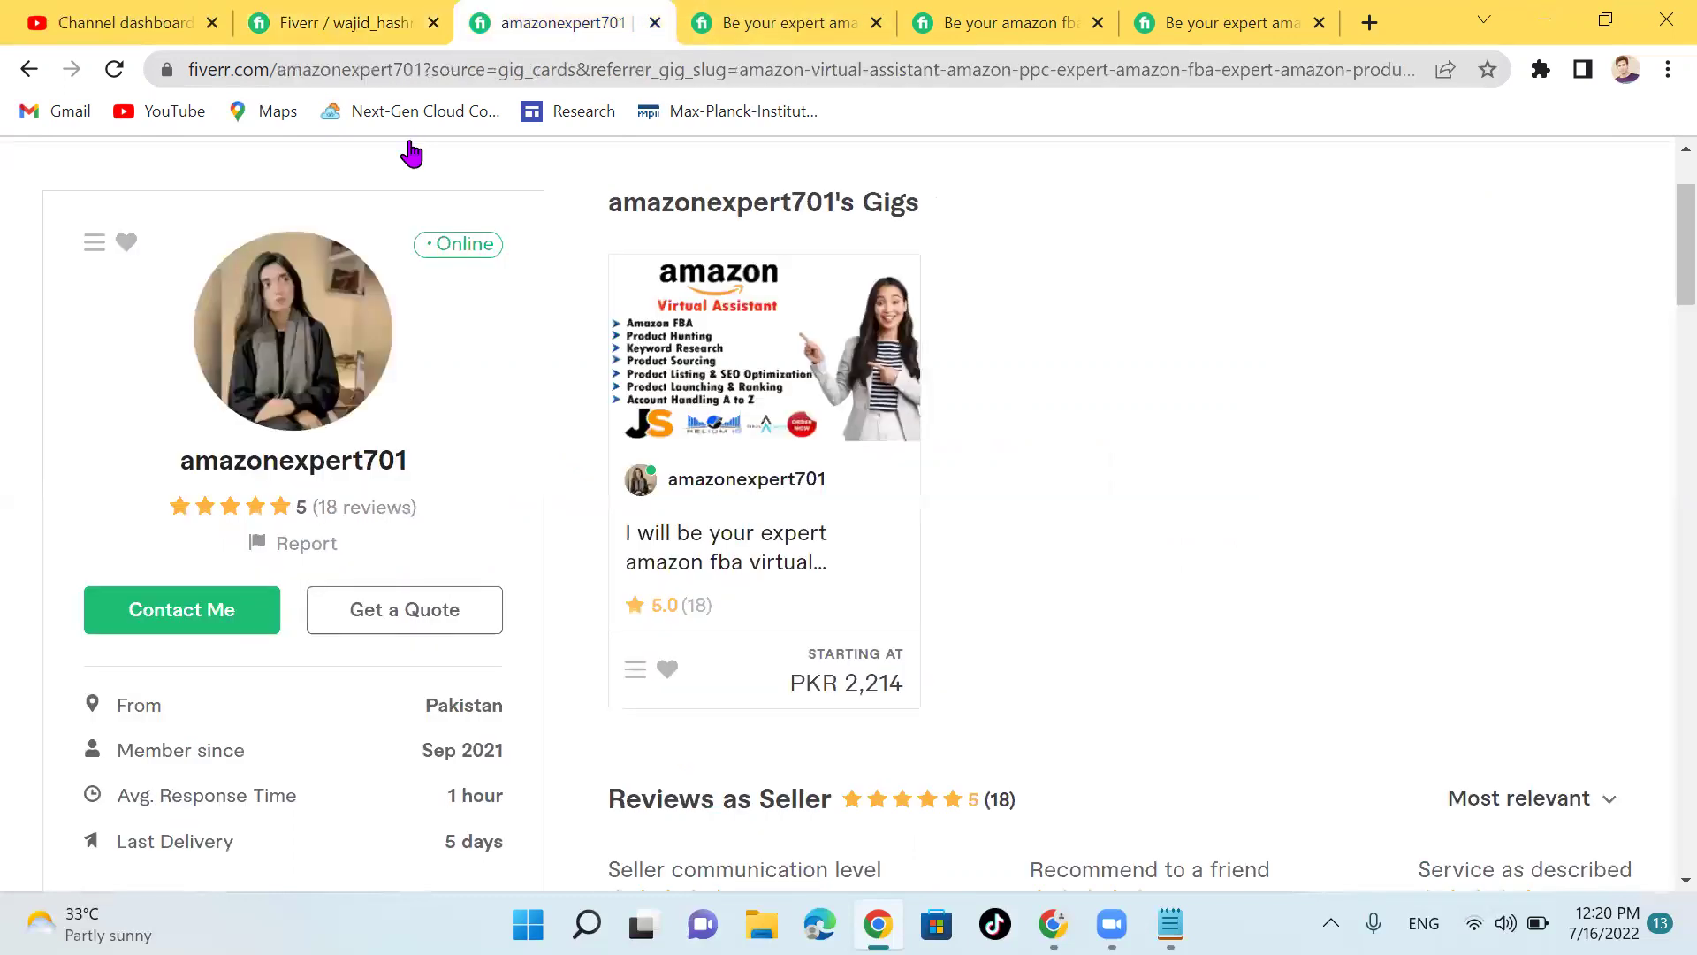
{"action": "left_click", "coordinate": [682, 380]}
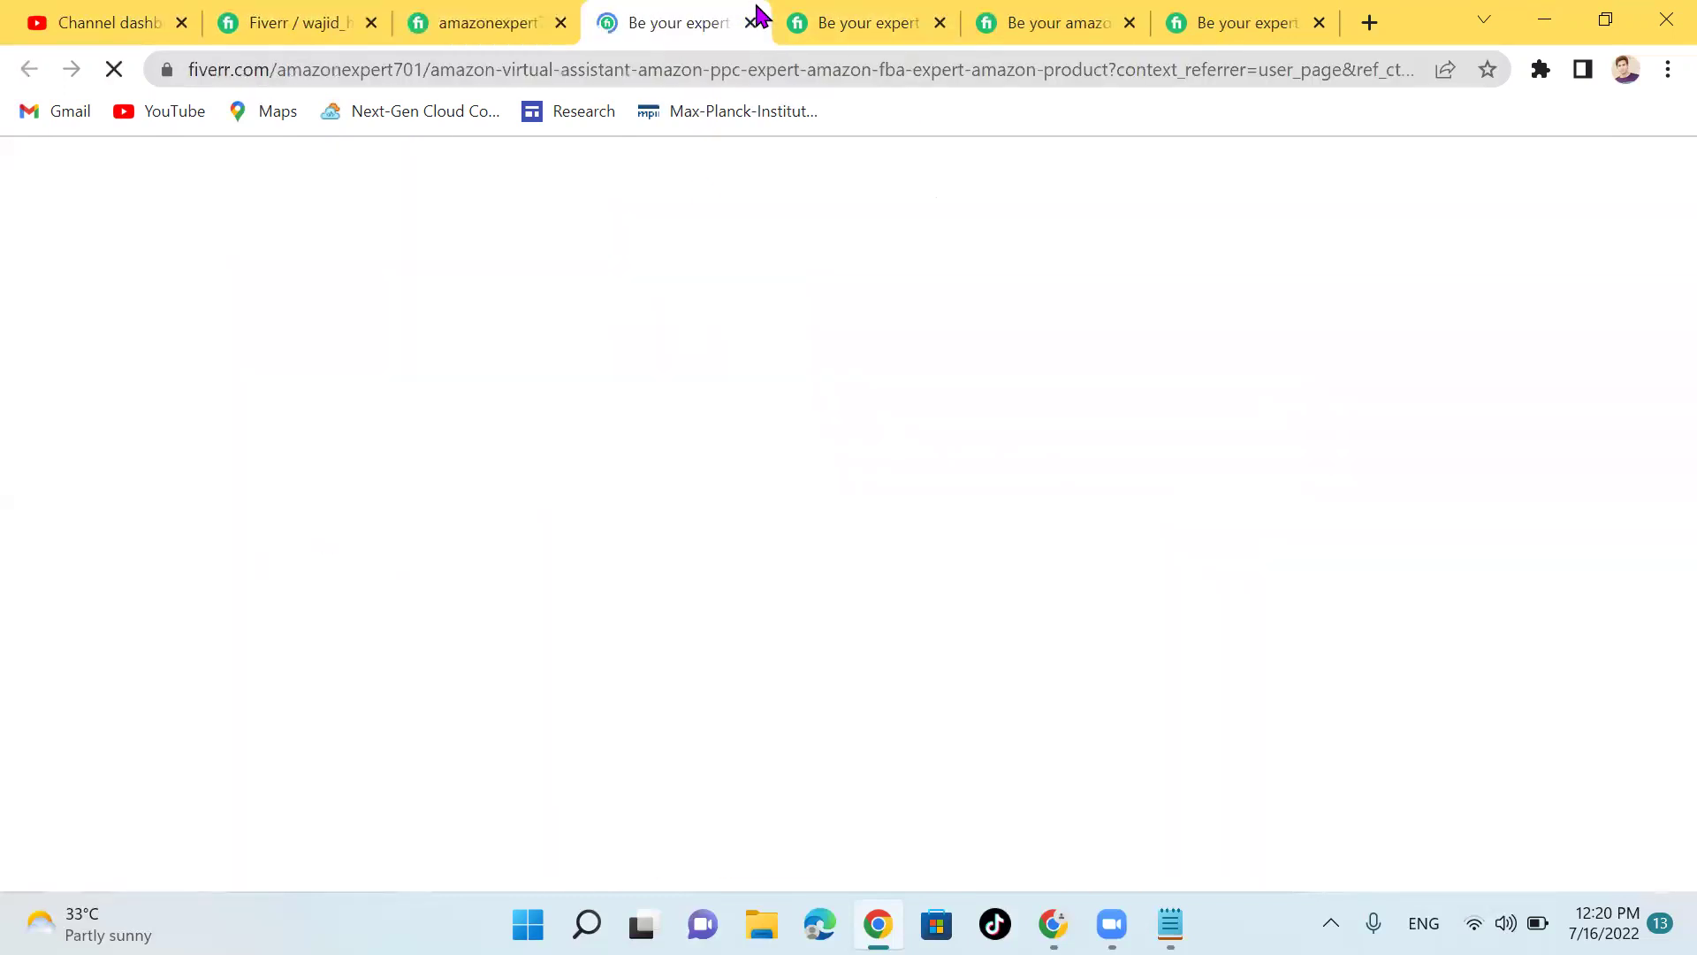
{"action": "key", "text": "ctrl+w"}
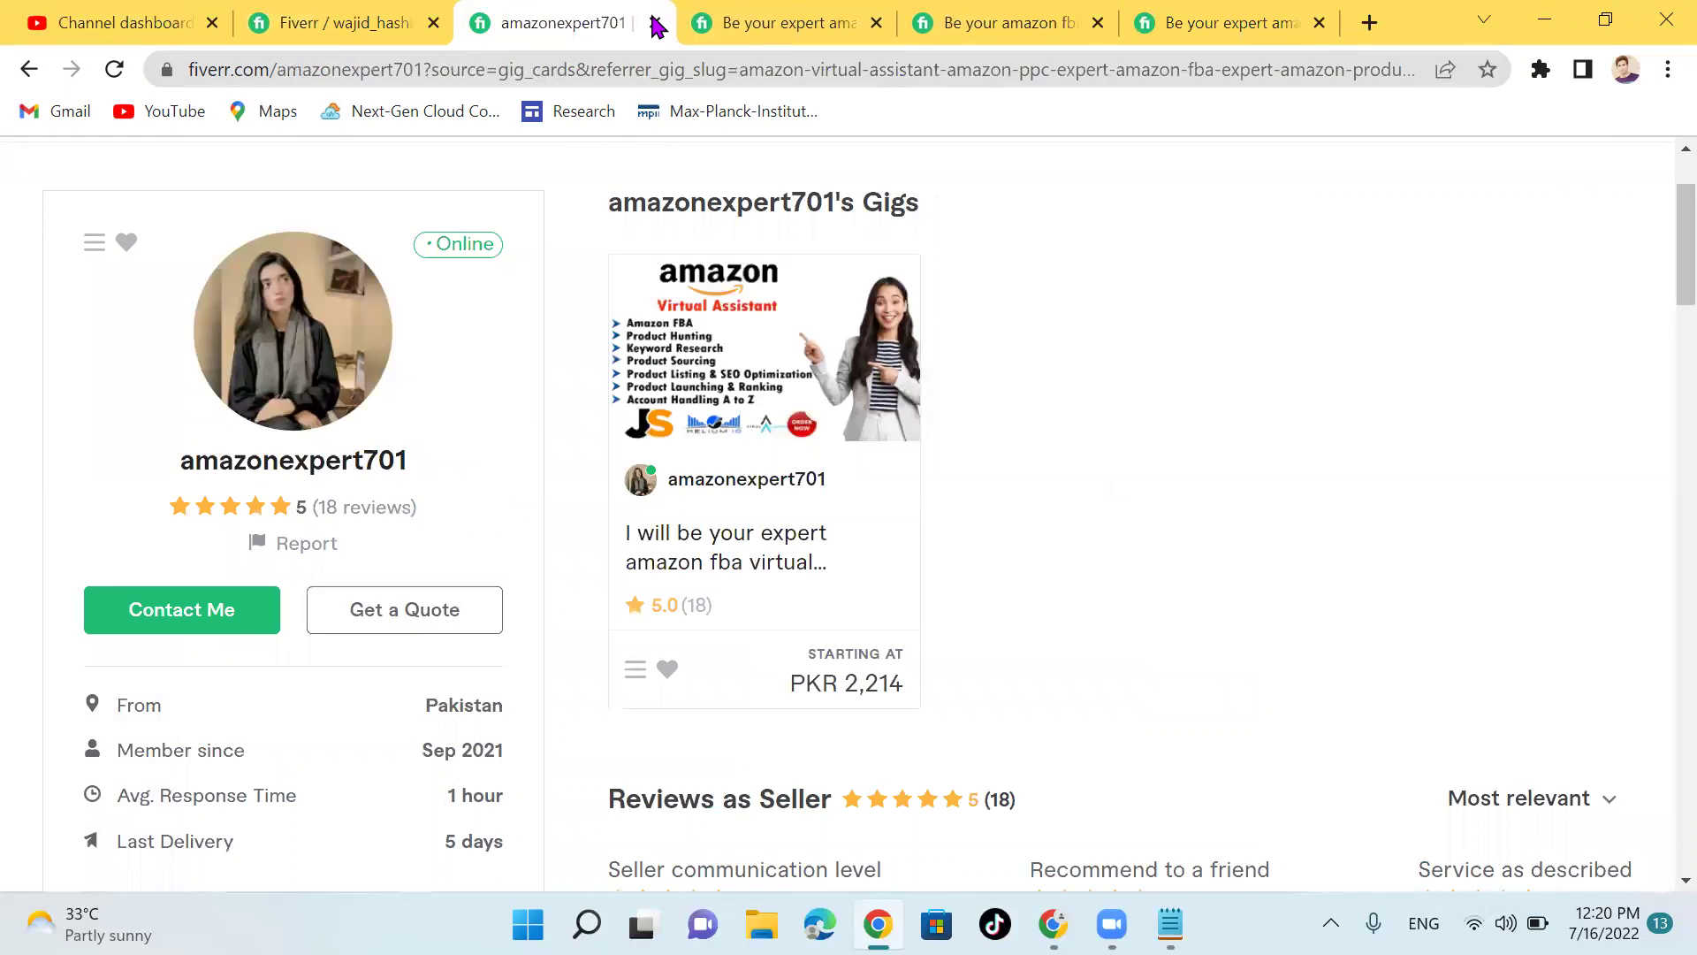
{"action": "left_click", "coordinate": [729, 16]}
{"action": "scroll", "coordinate": [403, 335], "scroll_direction": "up", "scroll_amount": 2}
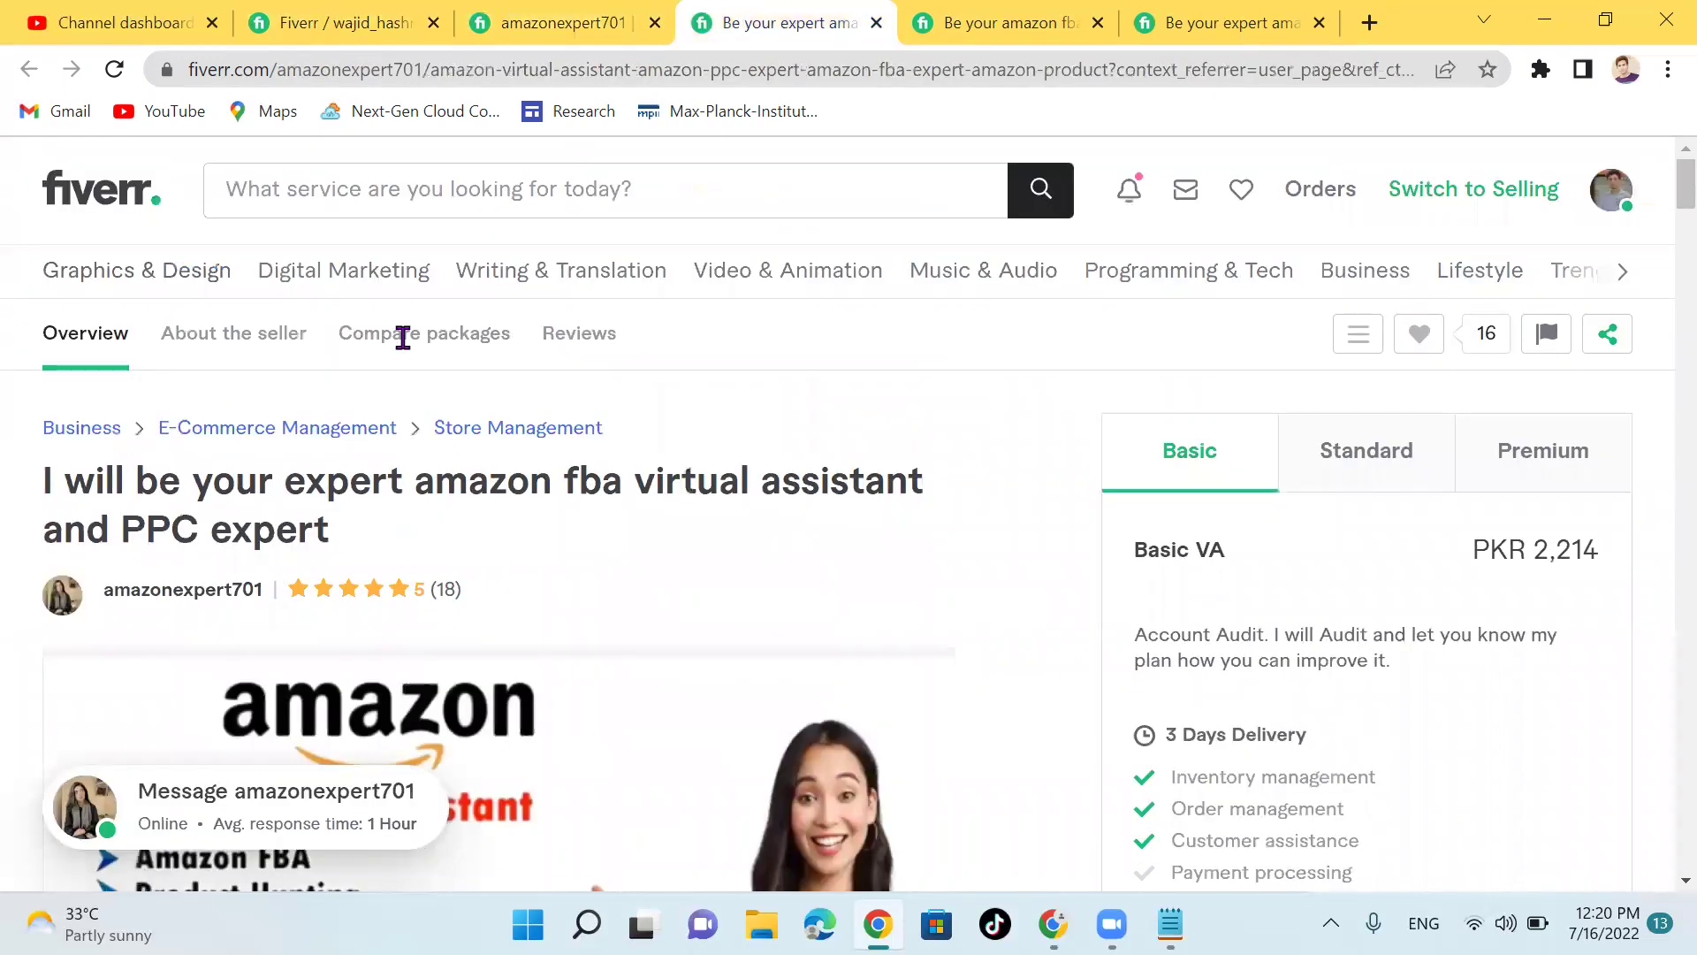
Step: Search Fiverr for "Pl" and look through the matching gigs
{"action": "left_click", "coordinate": [460, 199]}
{"action": "type", "text": "P"}
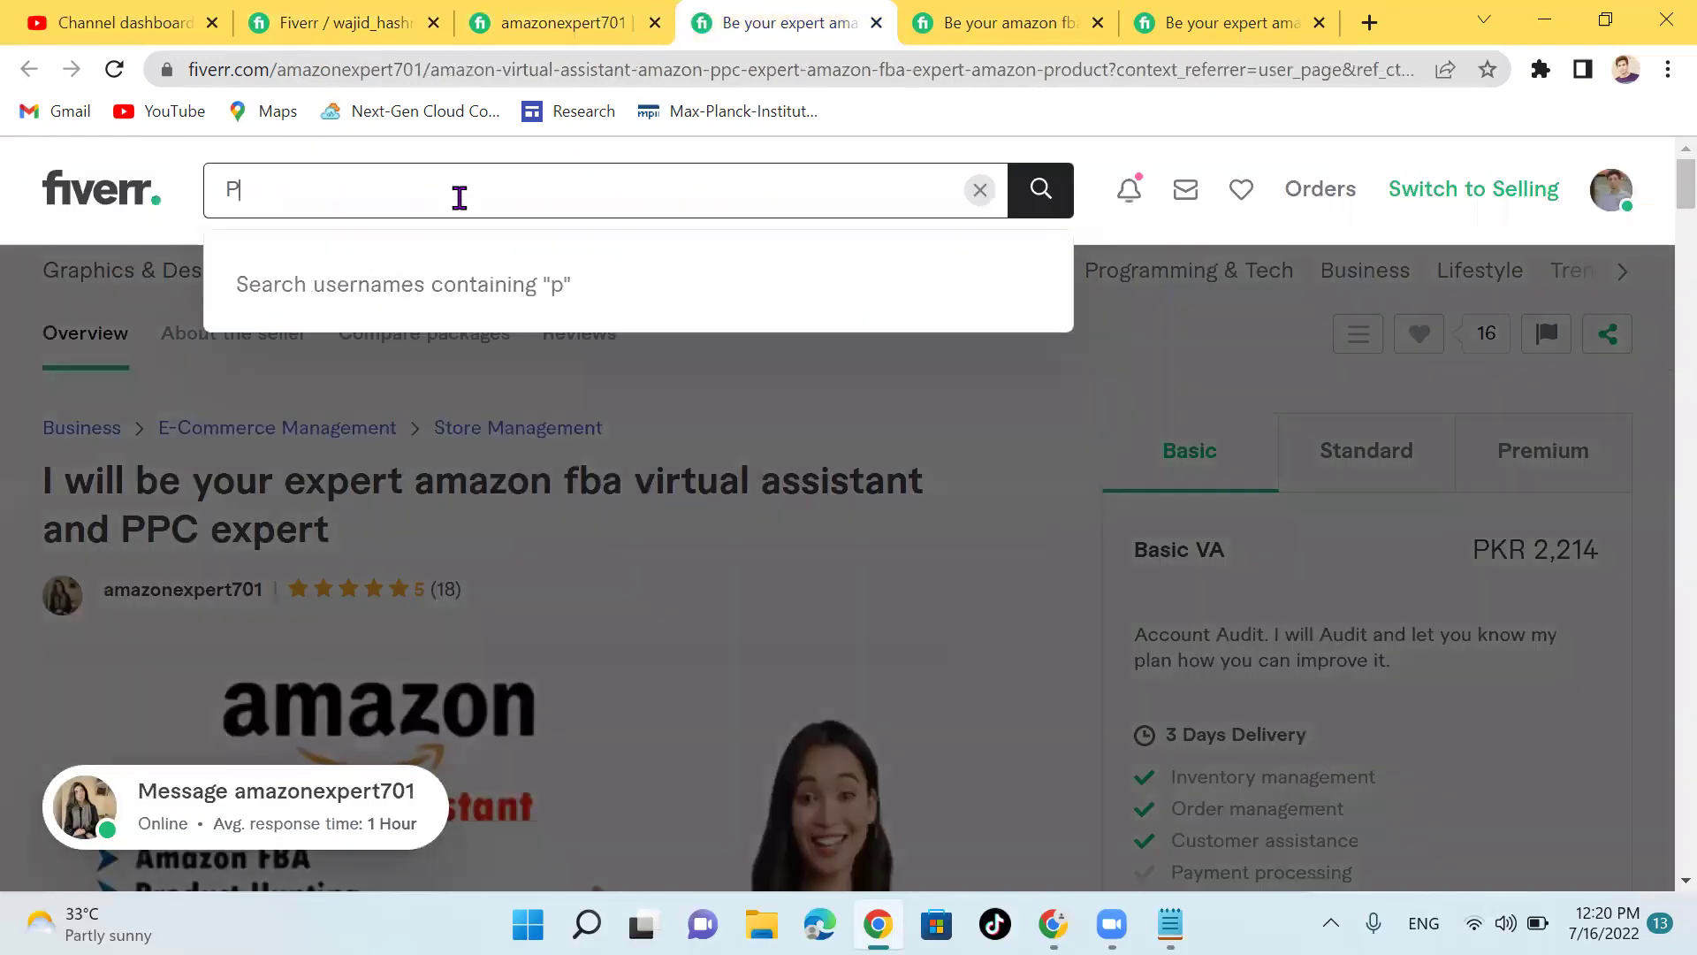
{"action": "type", "text": "l"}
{"action": "key", "text": "Return"}
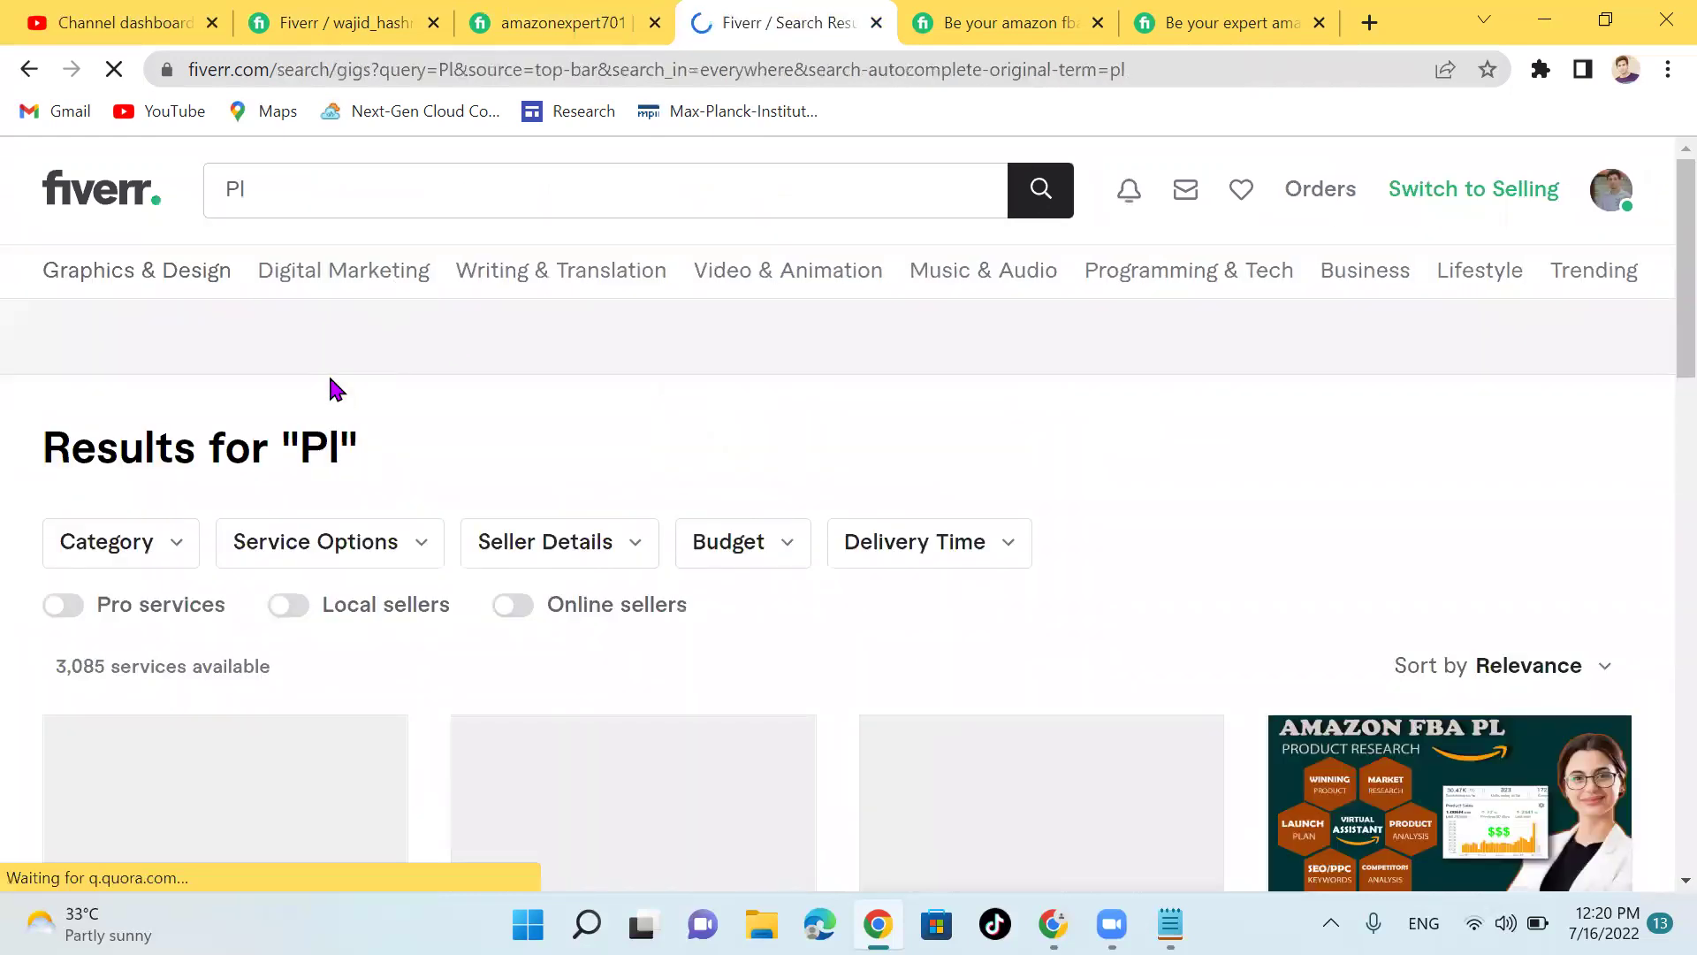
{"action": "scroll", "coordinate": [331, 380], "scroll_direction": "down", "scroll_amount": 3}
{"action": "scroll", "coordinate": [330, 380], "scroll_direction": "down", "scroll_amount": 3}
{"action": "scroll", "coordinate": [329, 381], "scroll_direction": "up", "scroll_amount": 3}
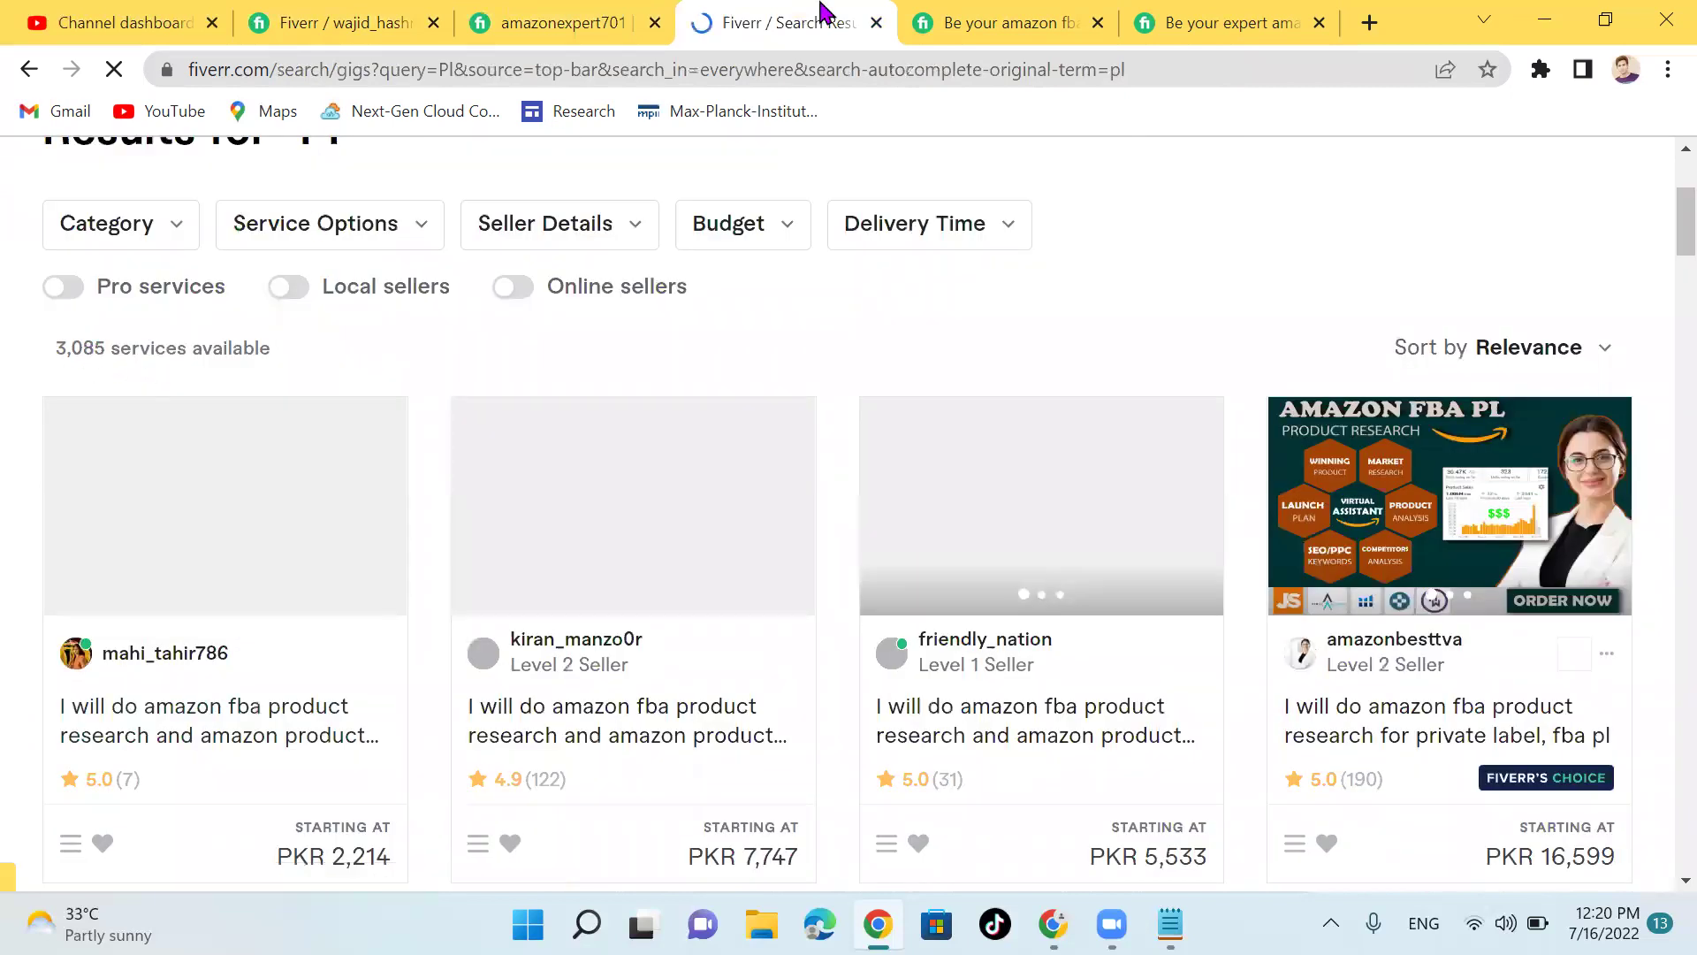
Step: Return to the new gig form and add "pl" to the end of the gig title
{"action": "left_click", "coordinate": [380, 19]}
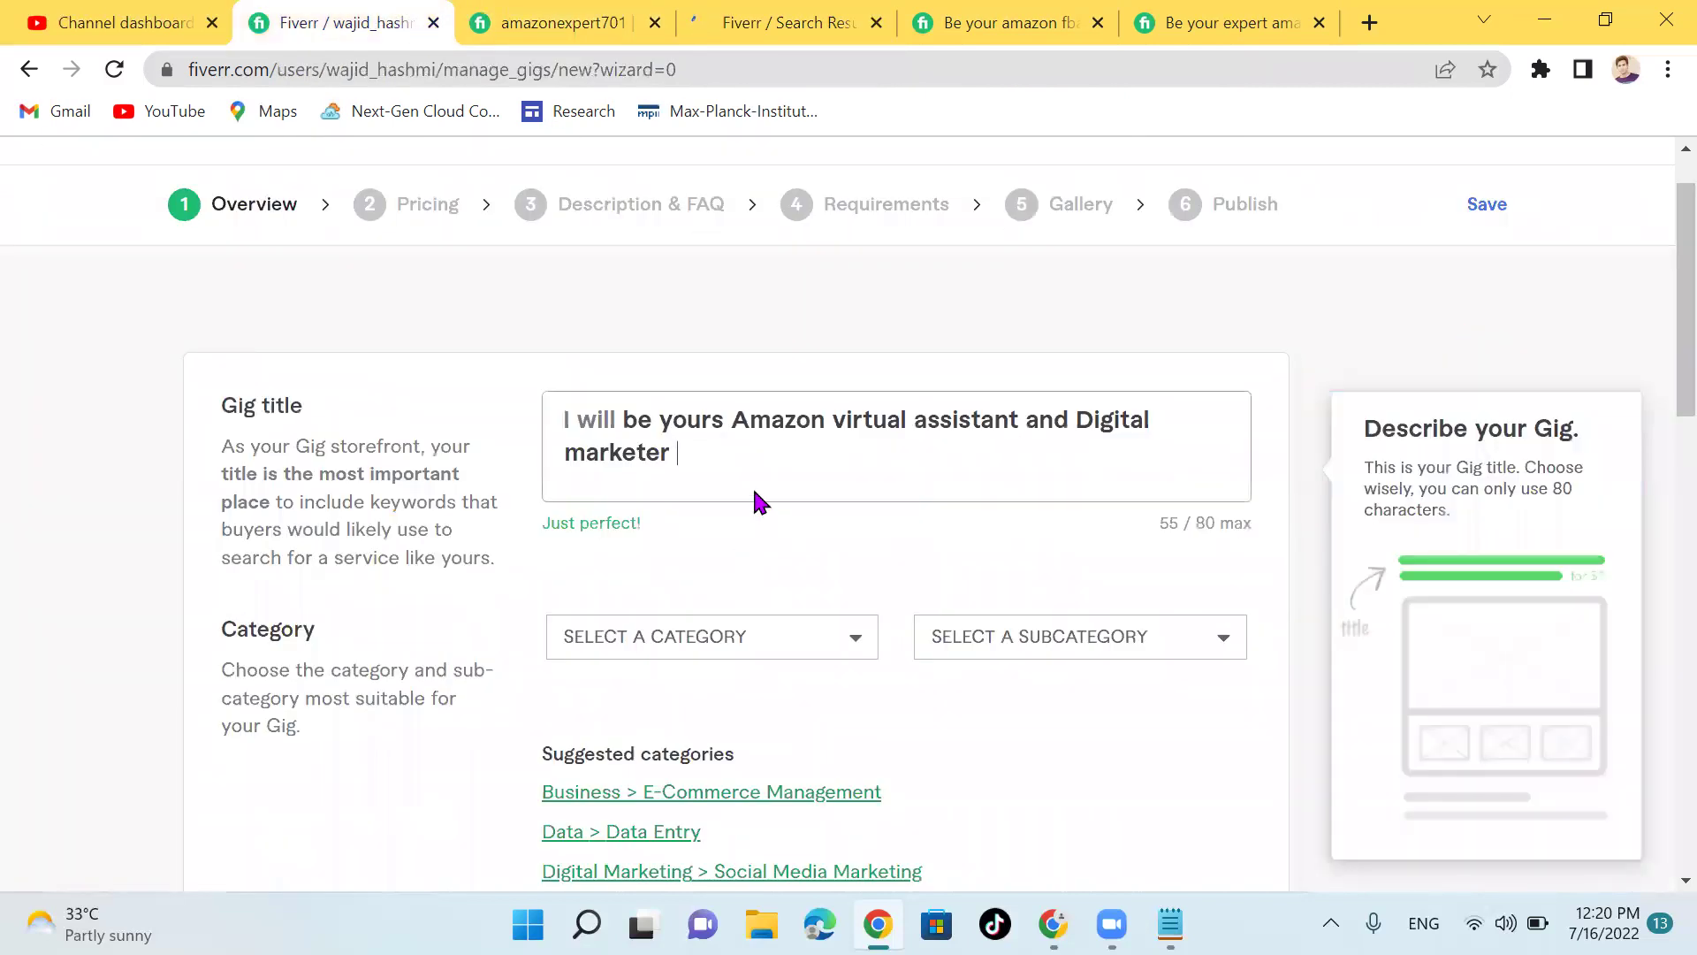
{"action": "type", "text": "p"}
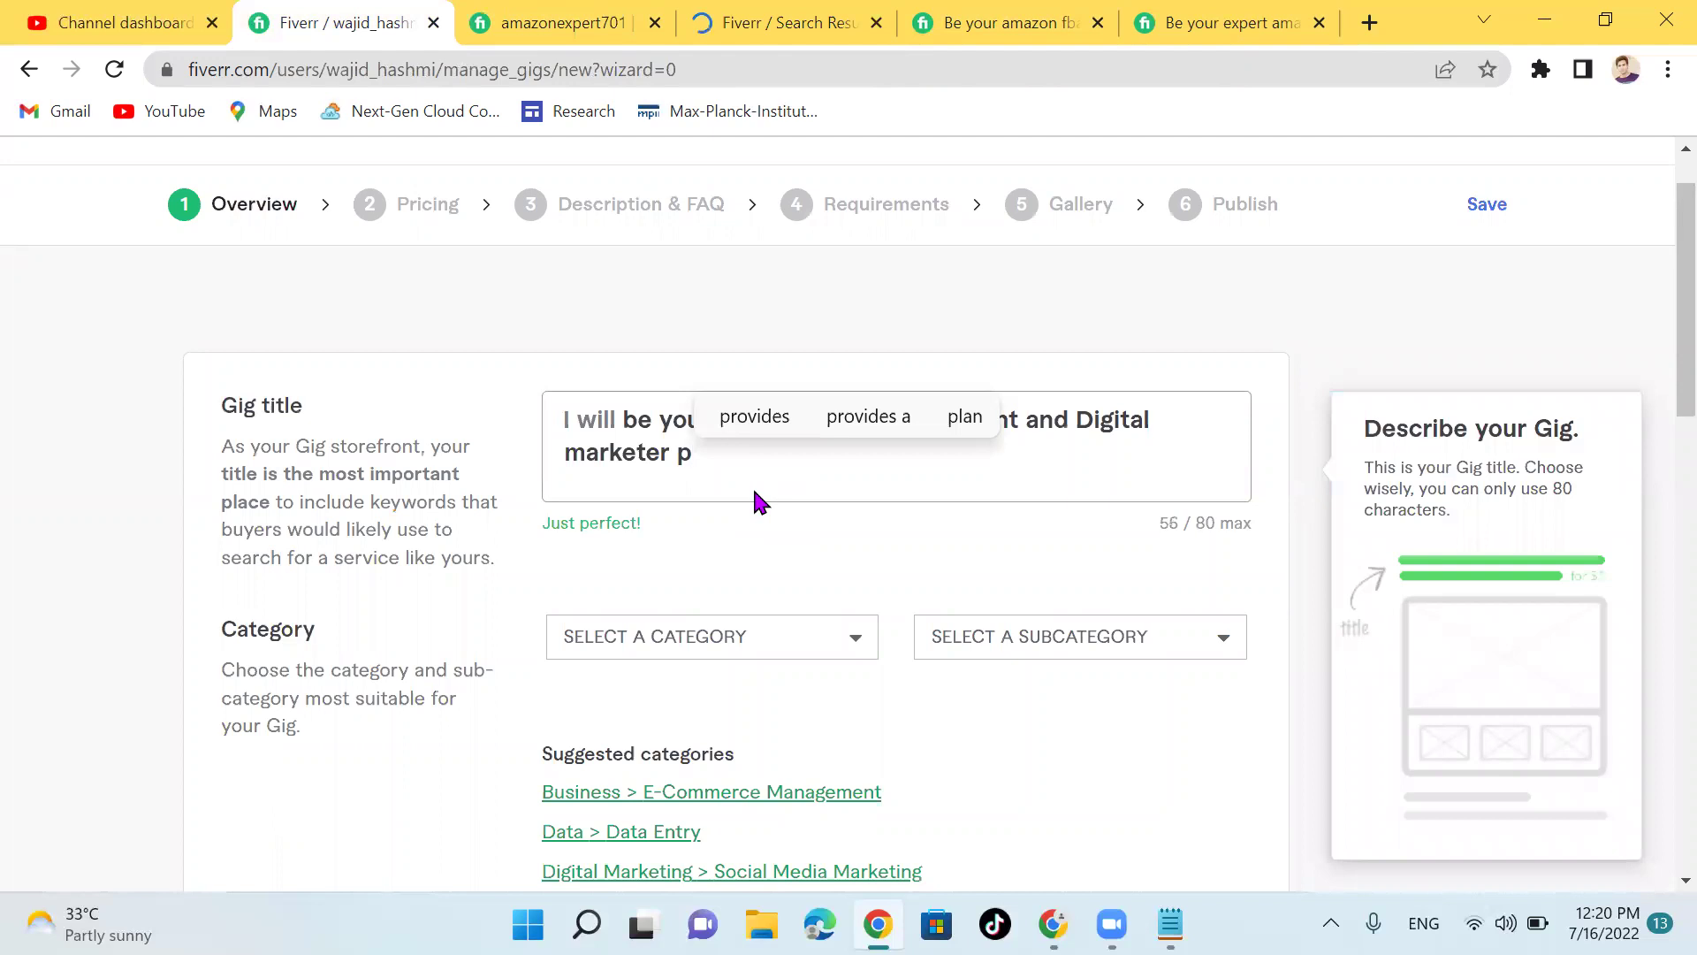
{"action": "type", "text": "l"}
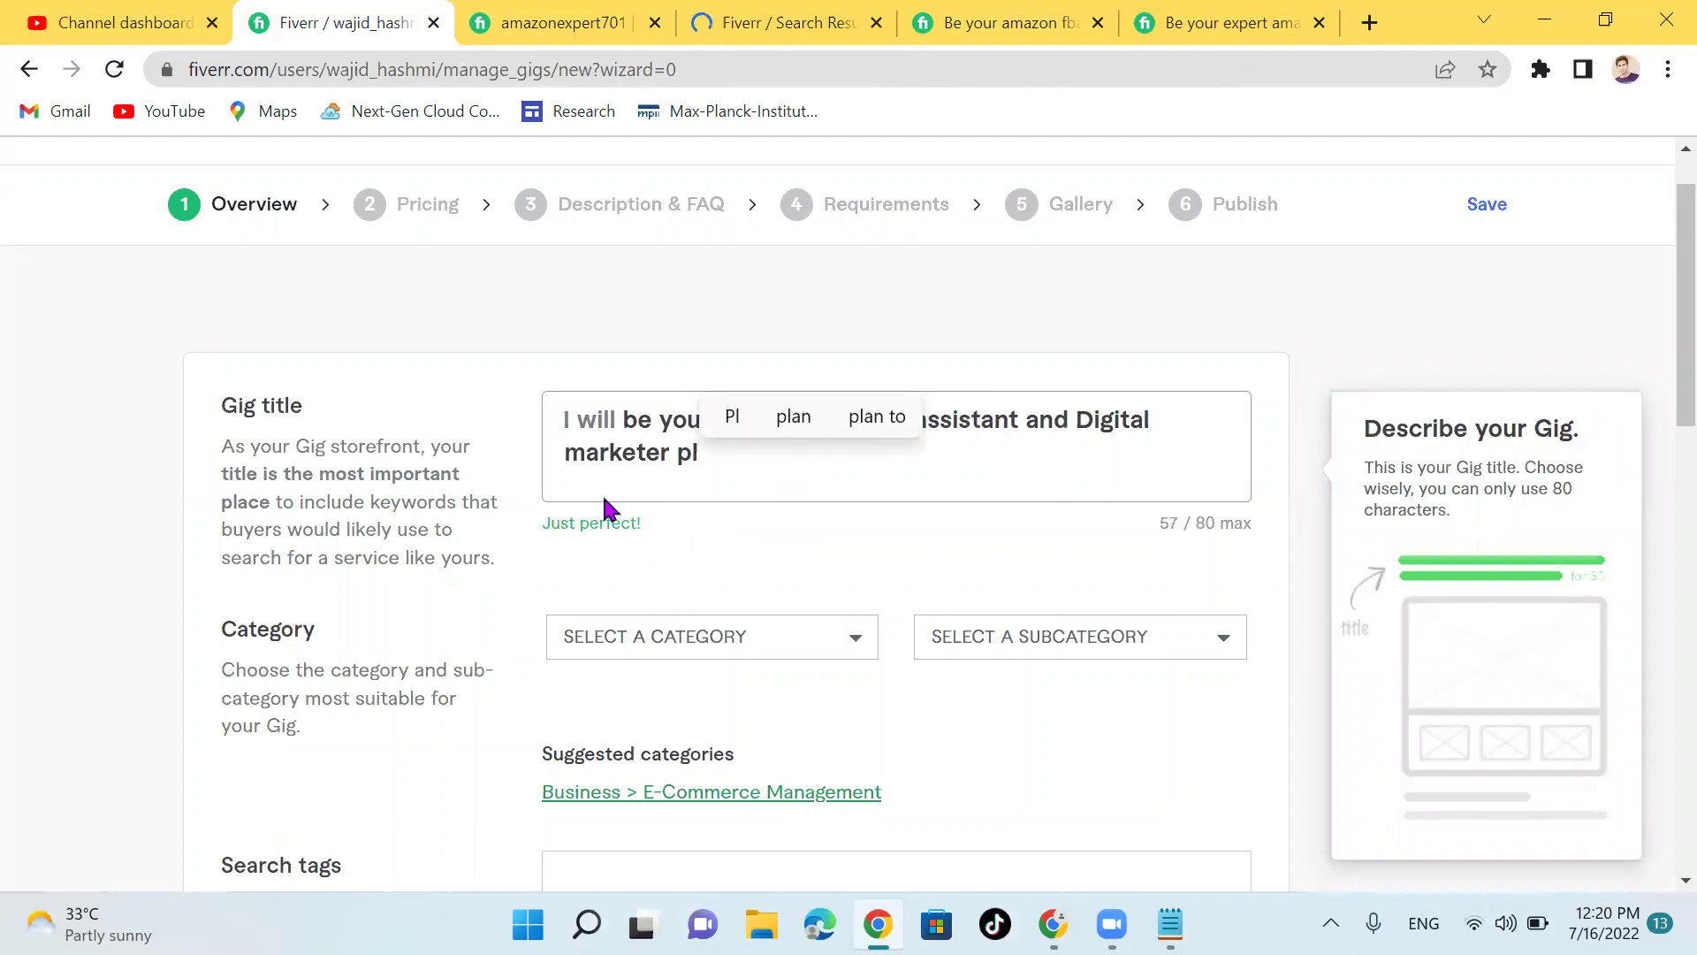
Step: Set the gig's main category to Business
{"action": "scroll", "coordinate": [602, 491], "scroll_direction": "down", "scroll_amount": 1}
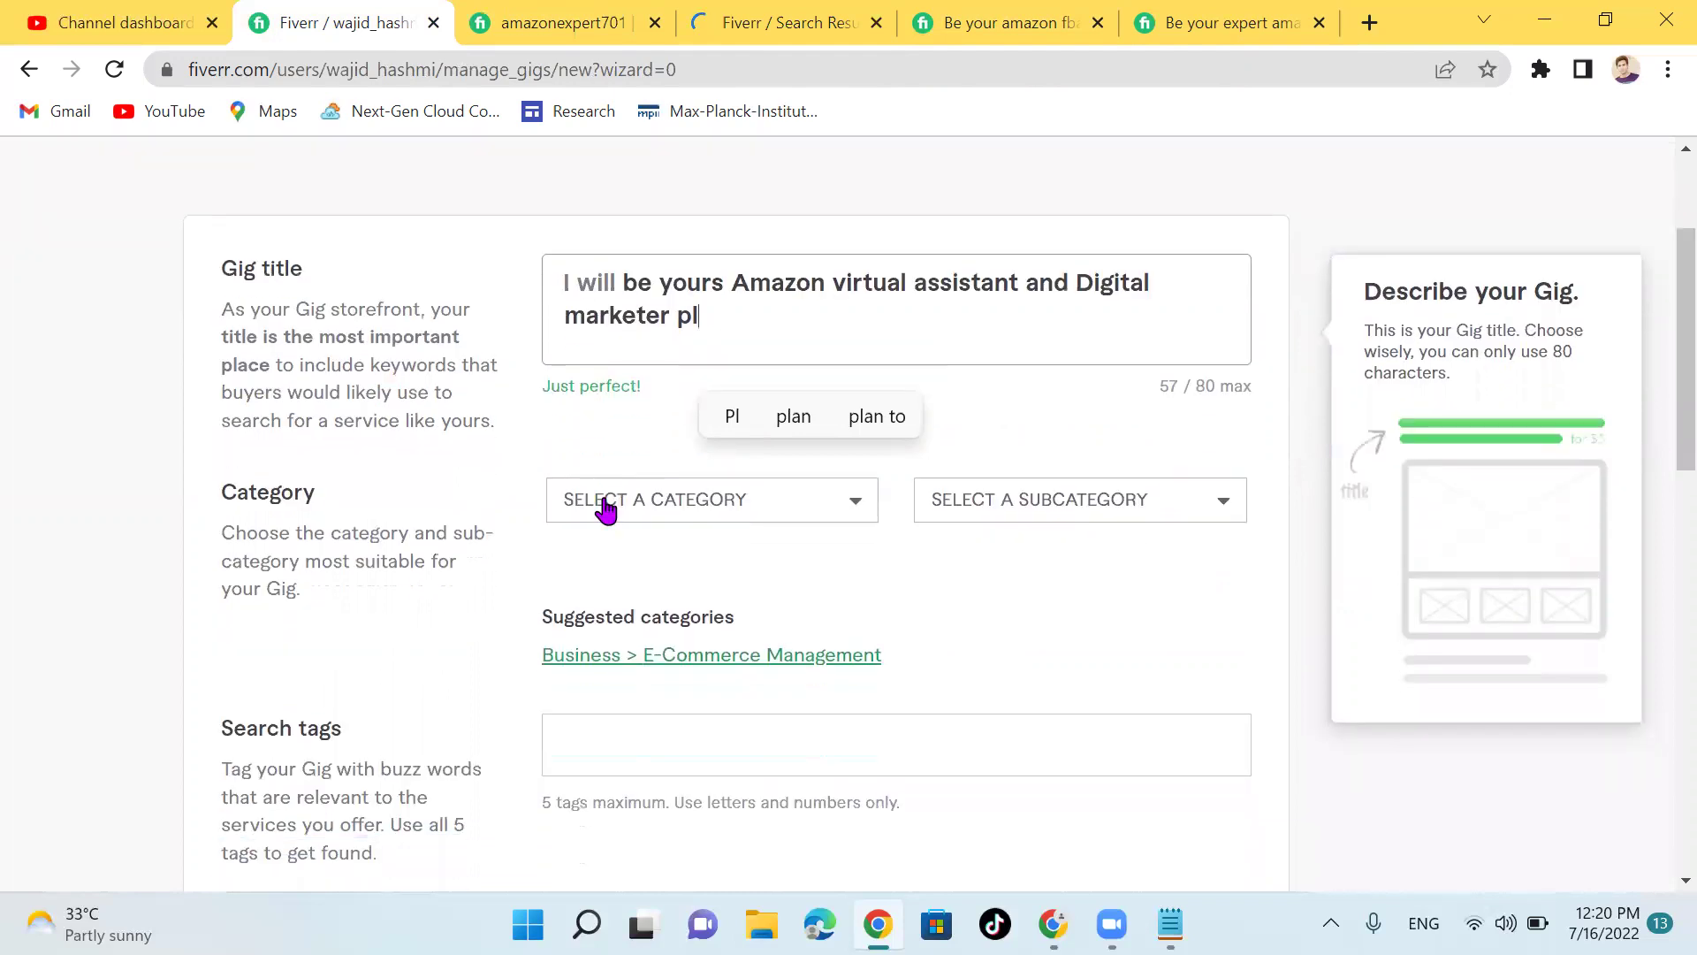
{"action": "left_click", "coordinate": [687, 504]}
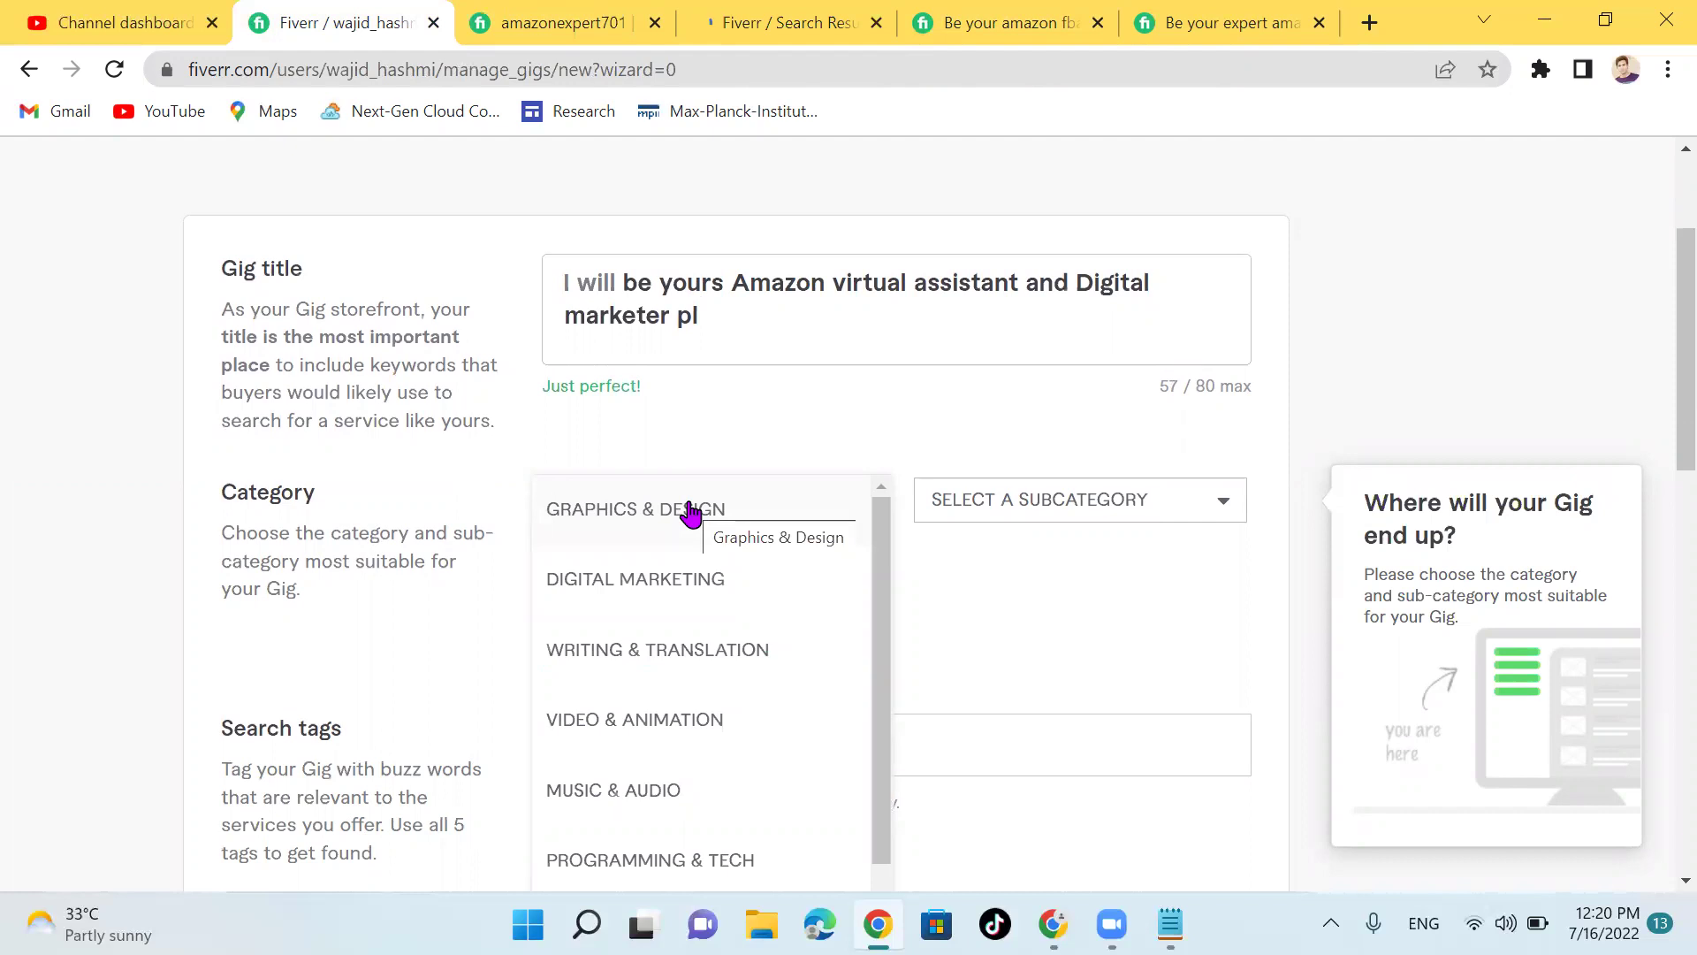
{"action": "scroll", "coordinate": [621, 714], "scroll_direction": "down", "scroll_amount": 1}
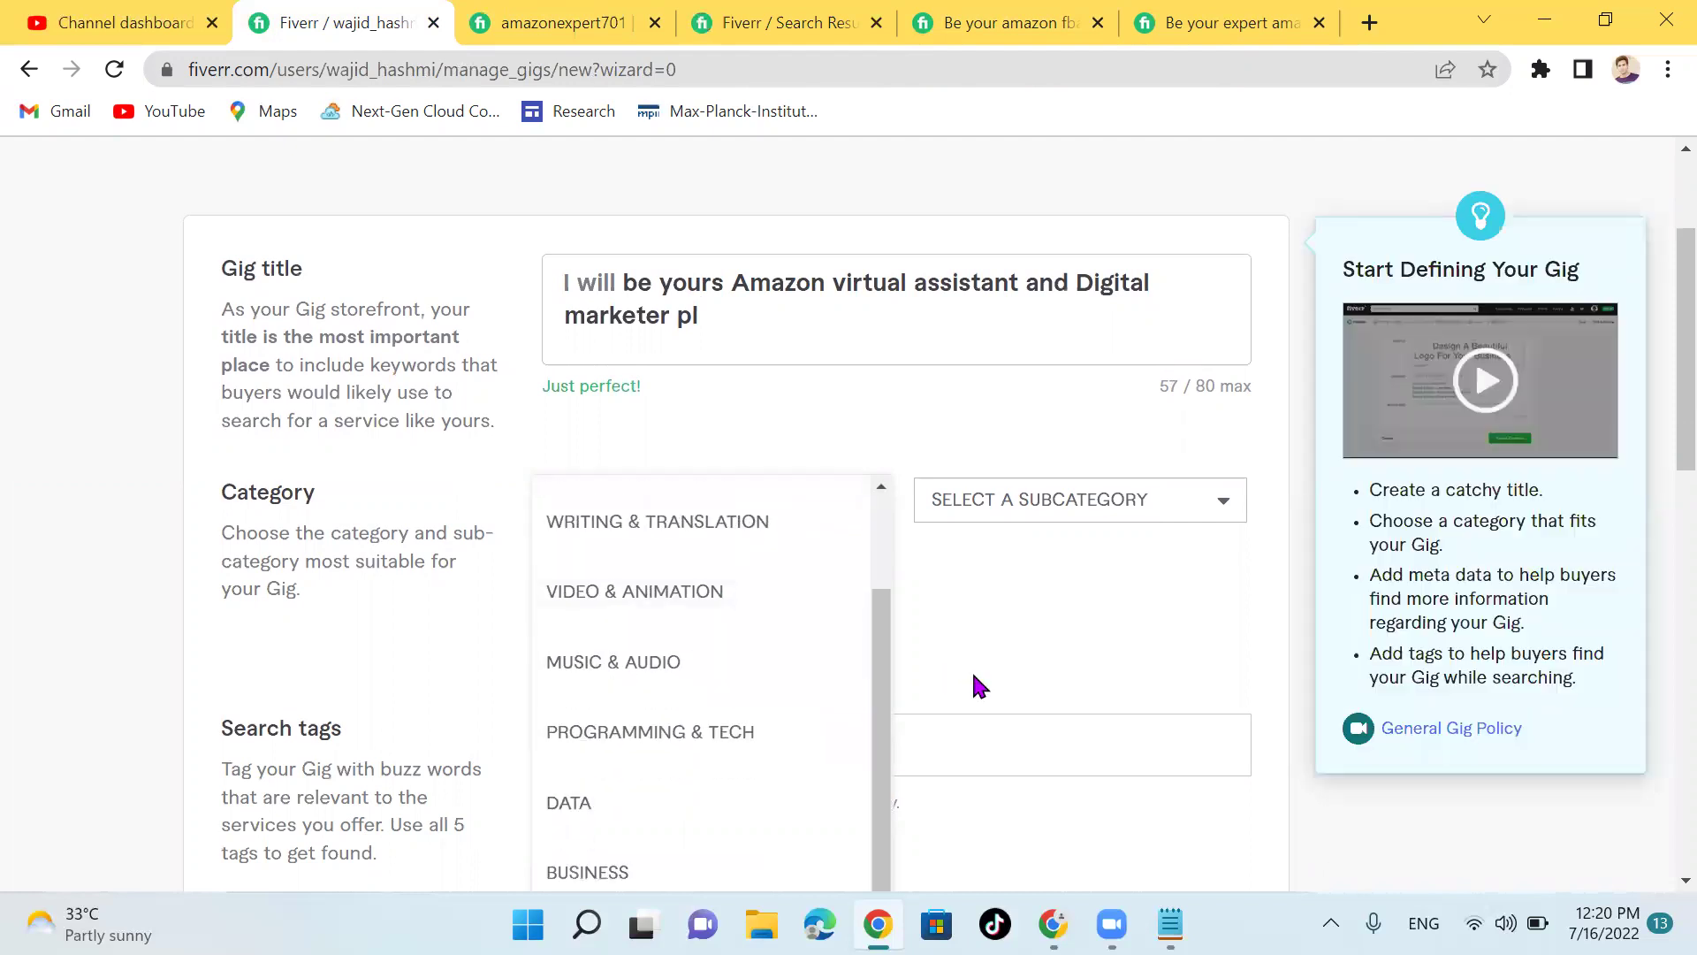
{"action": "scroll", "coordinate": [974, 675], "scroll_direction": "down", "scroll_amount": 3}
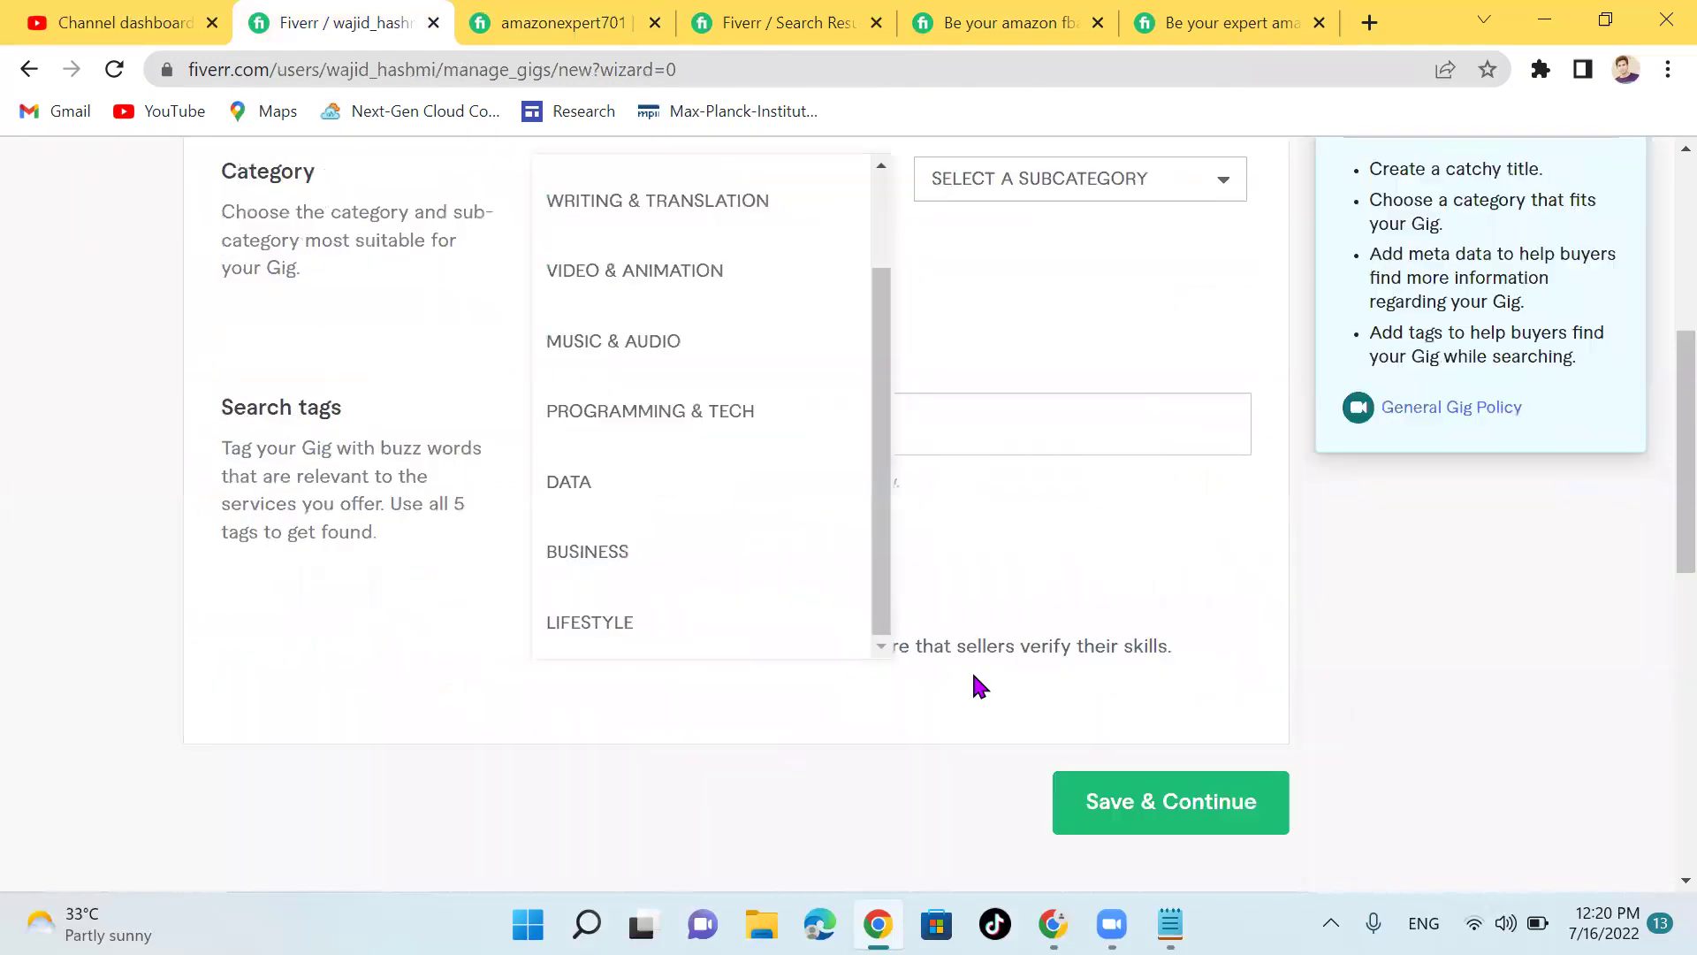
{"action": "left_click", "coordinate": [586, 575]}
{"action": "scroll", "coordinate": [1178, 281], "scroll_direction": "up", "scroll_amount": 2}
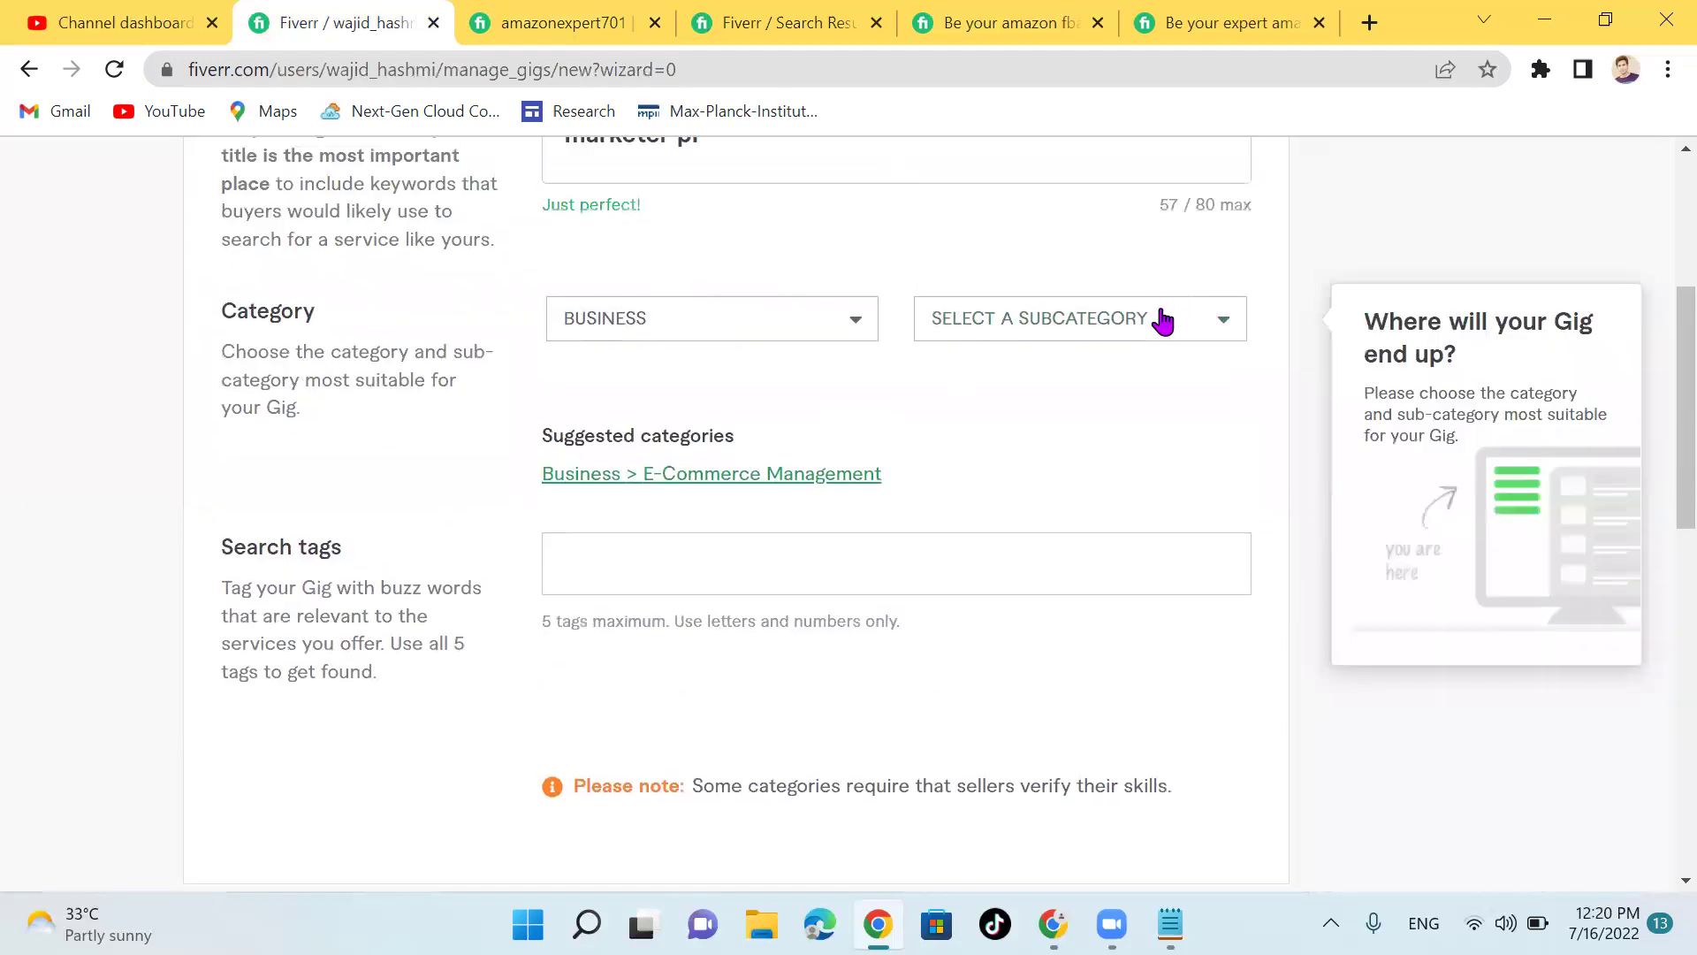
Step: Choose E-Commerce Management as the gig's subcategory and Product Research as its service type
{"action": "left_click", "coordinate": [1163, 320]}
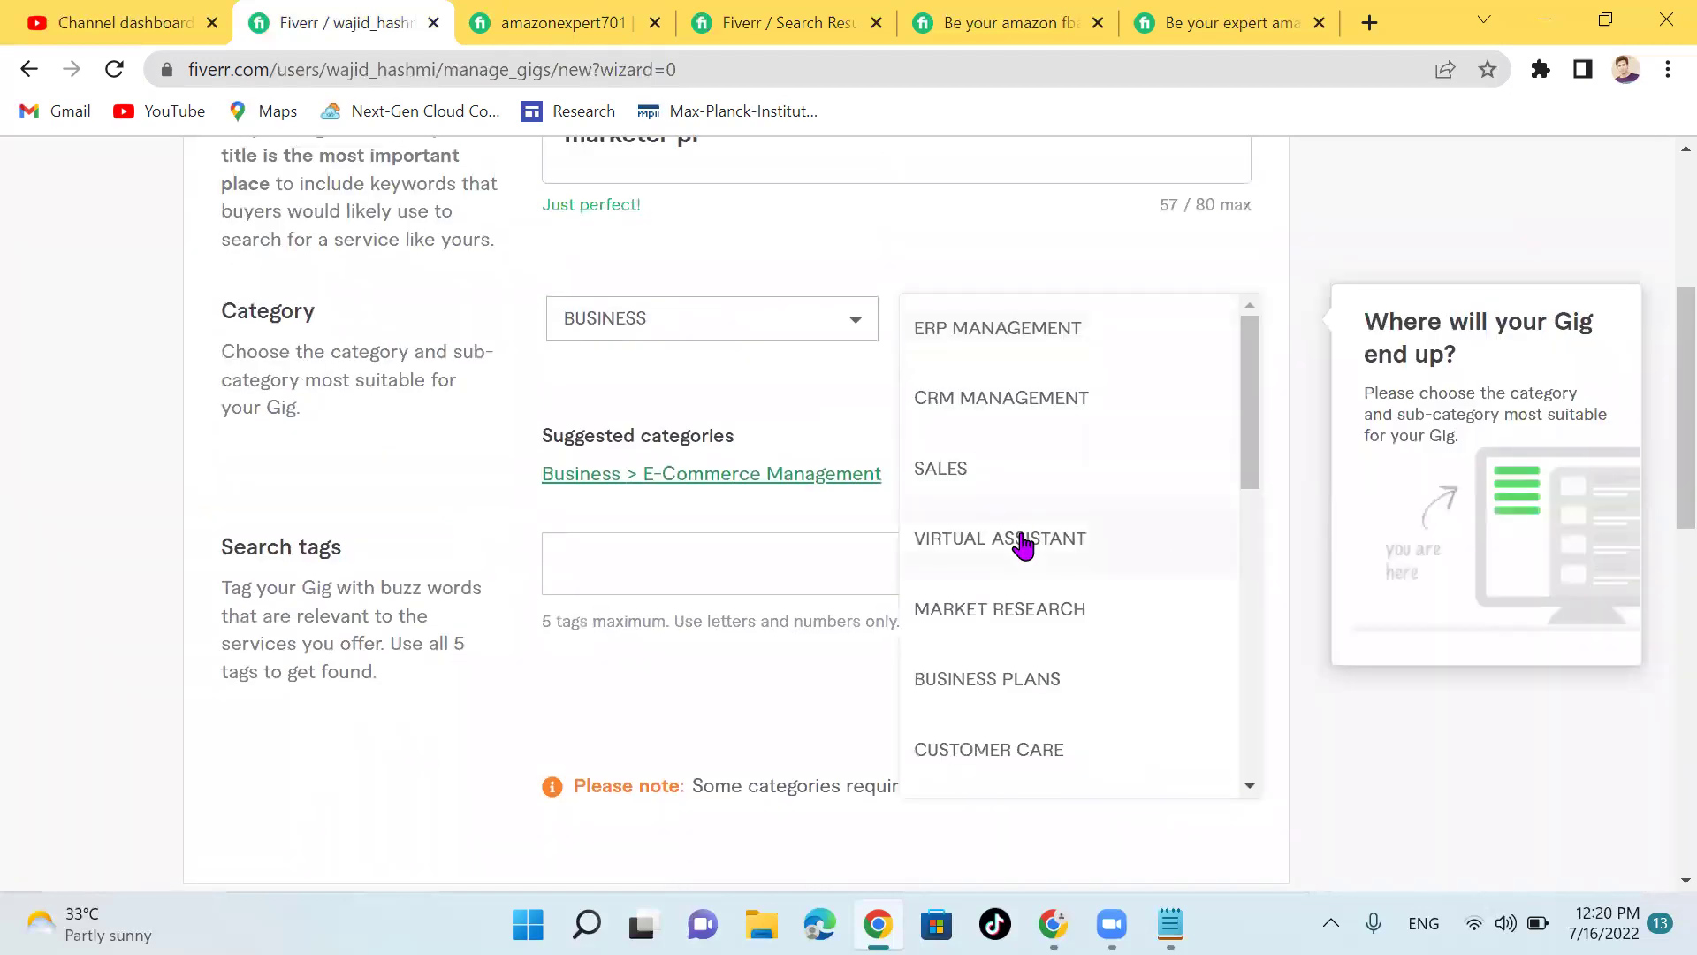
{"action": "scroll", "coordinate": [1023, 545], "scroll_direction": "down", "scroll_amount": 6}
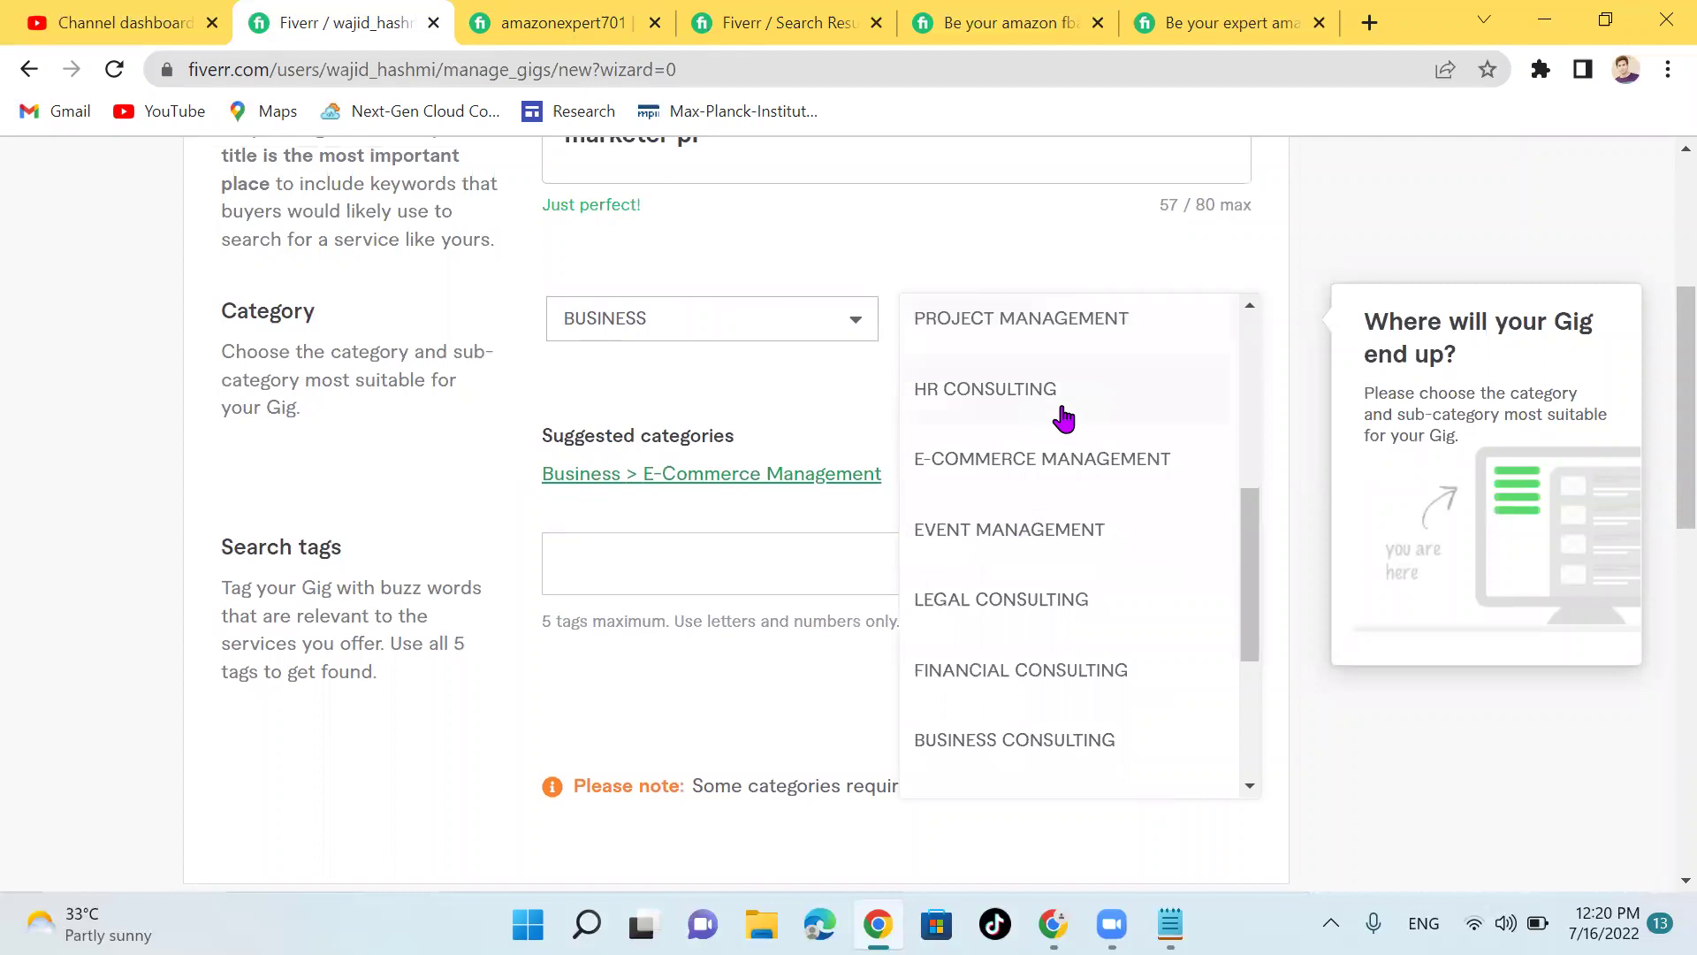
{"action": "left_click", "coordinate": [1077, 455]}
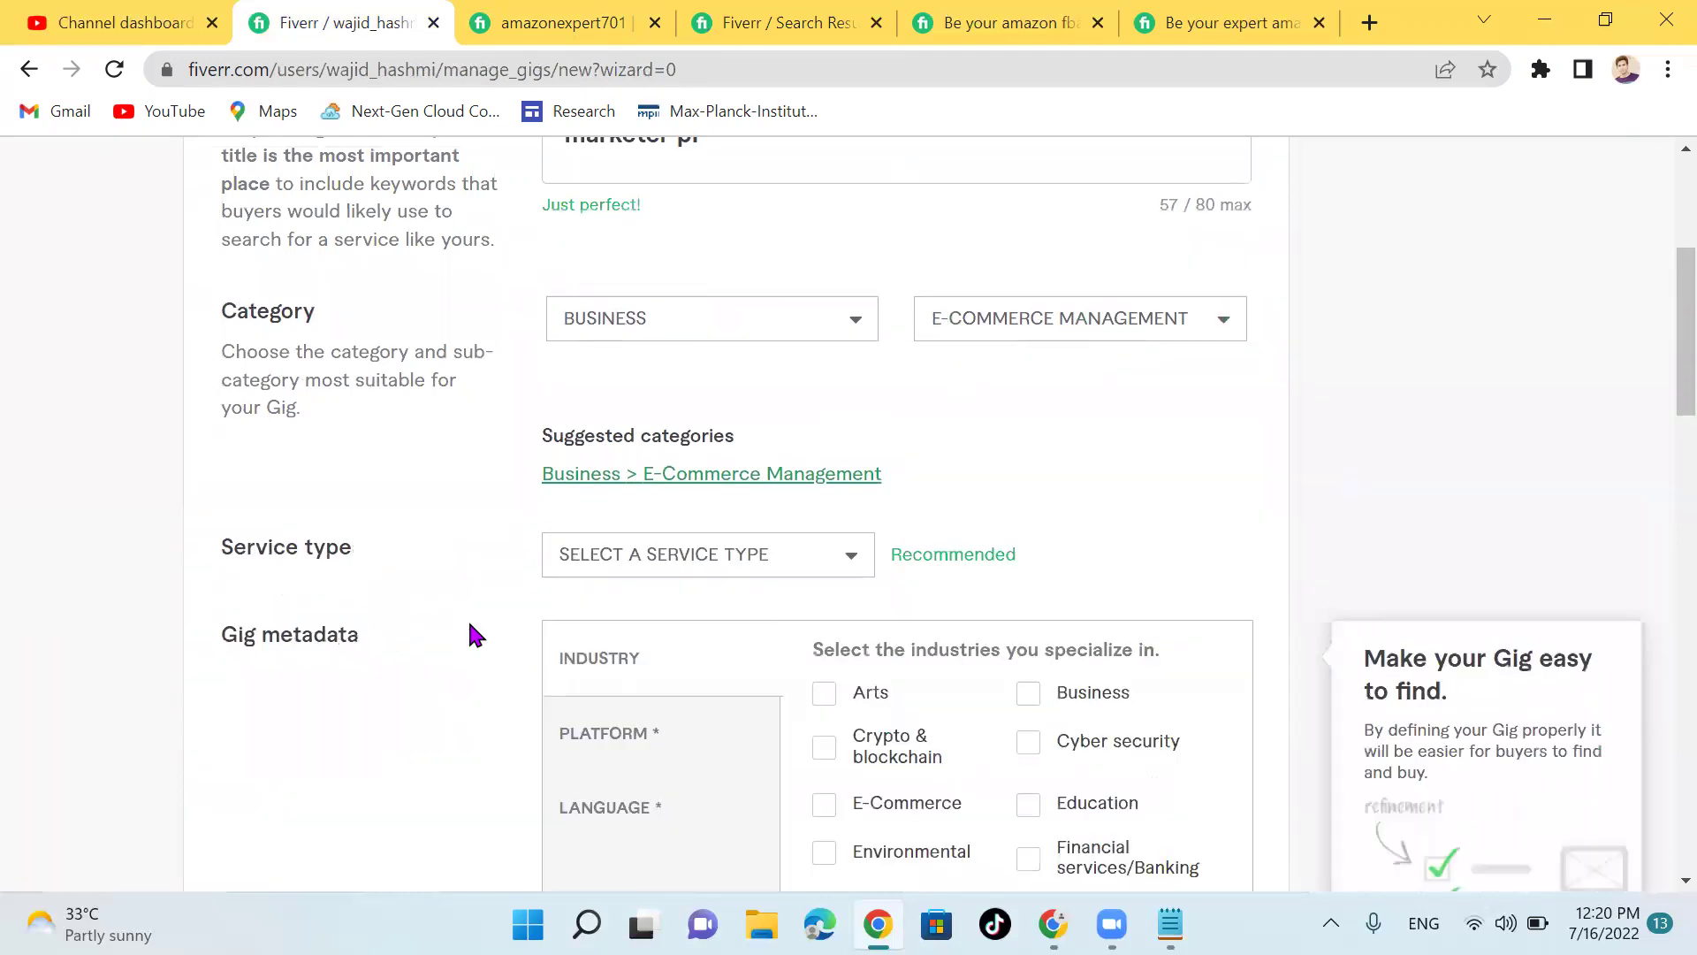
{"action": "left_click", "coordinate": [766, 572]}
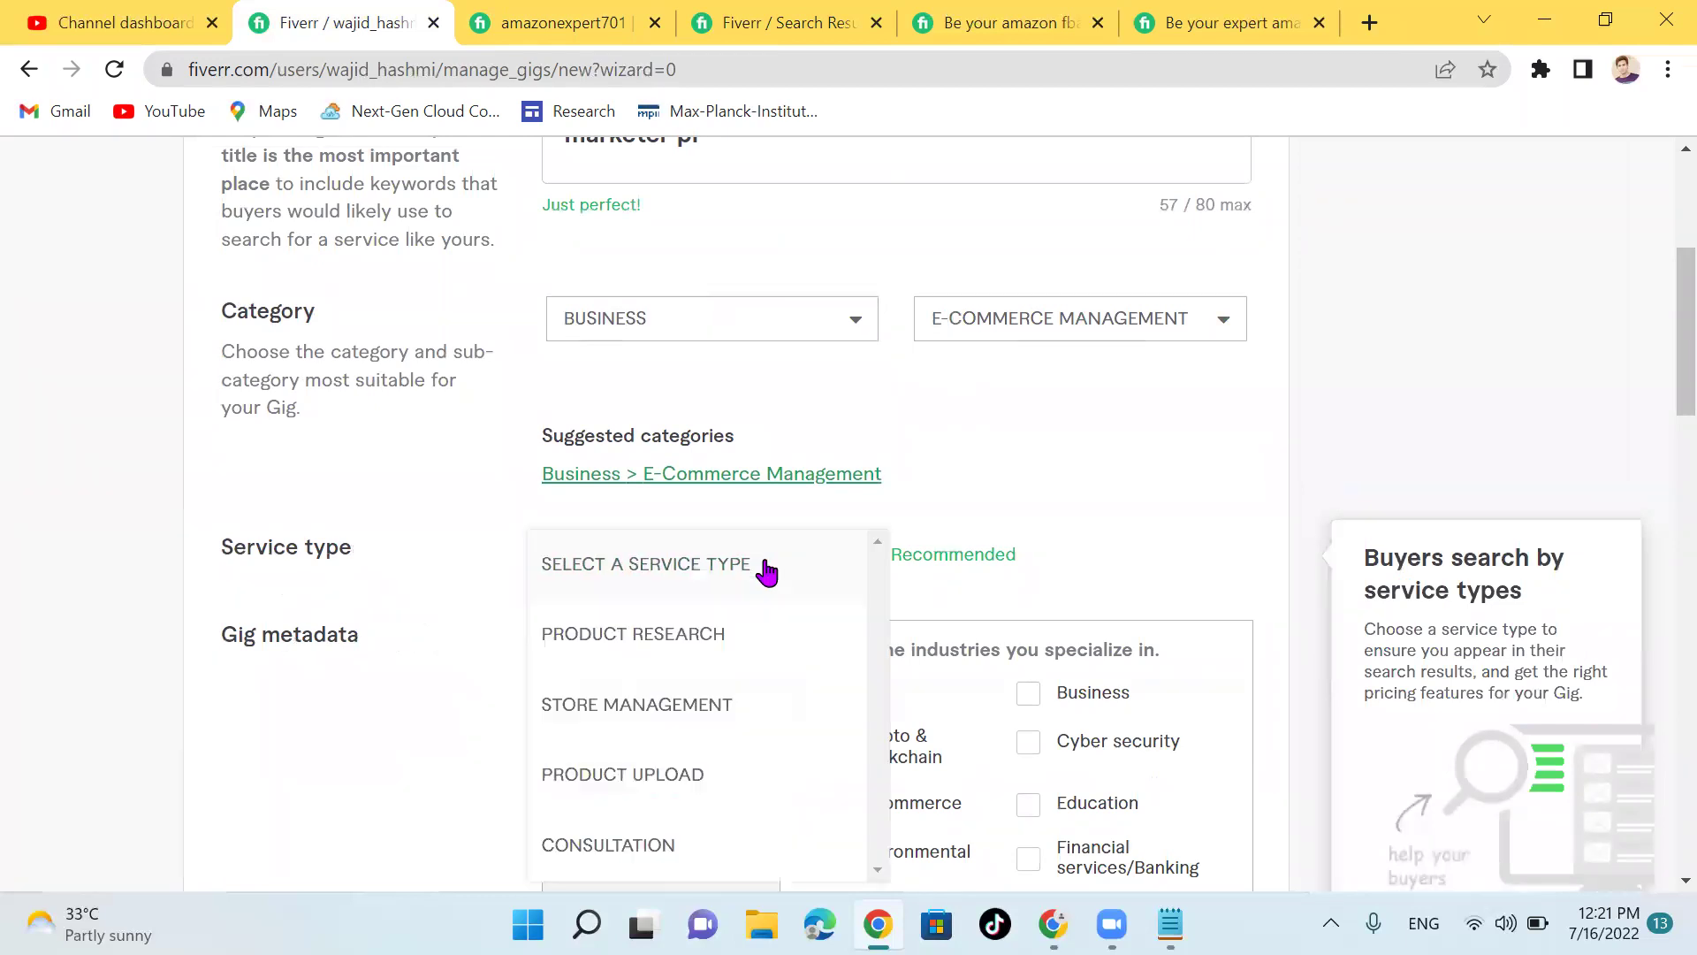
{"action": "left_click", "coordinate": [648, 636]}
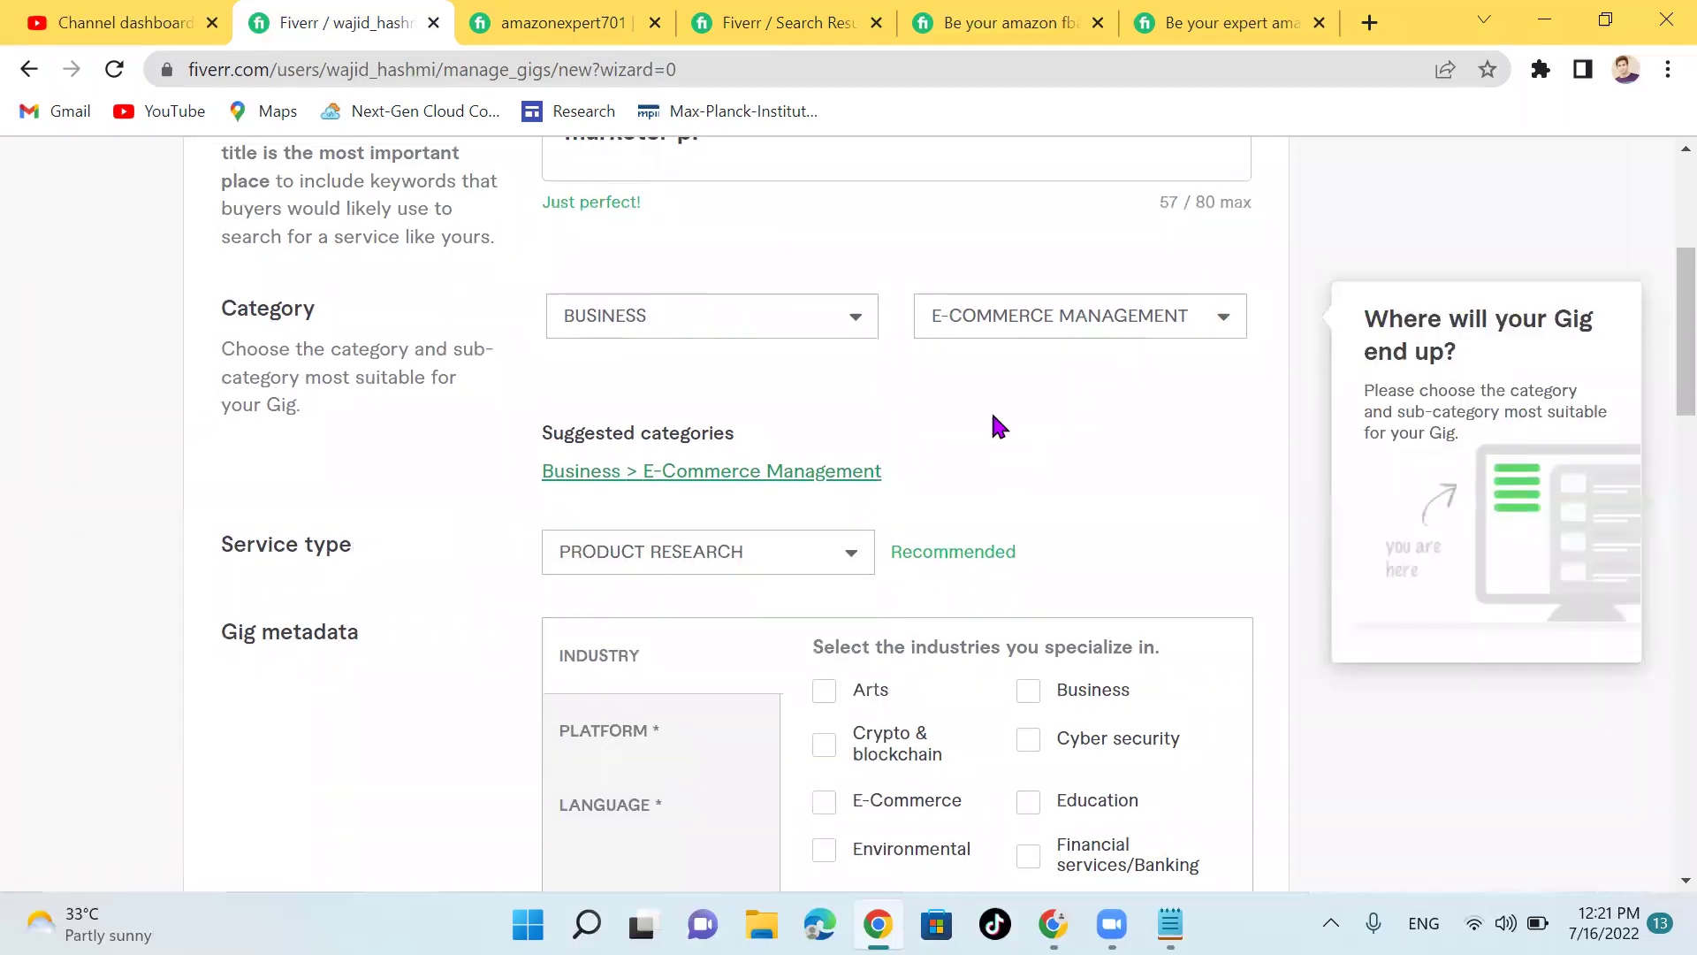
Step: Select E-Commerce and Technology & internet as the industries in the gig metadata
{"action": "scroll", "coordinate": [993, 428], "scroll_direction": "down", "scroll_amount": 2}
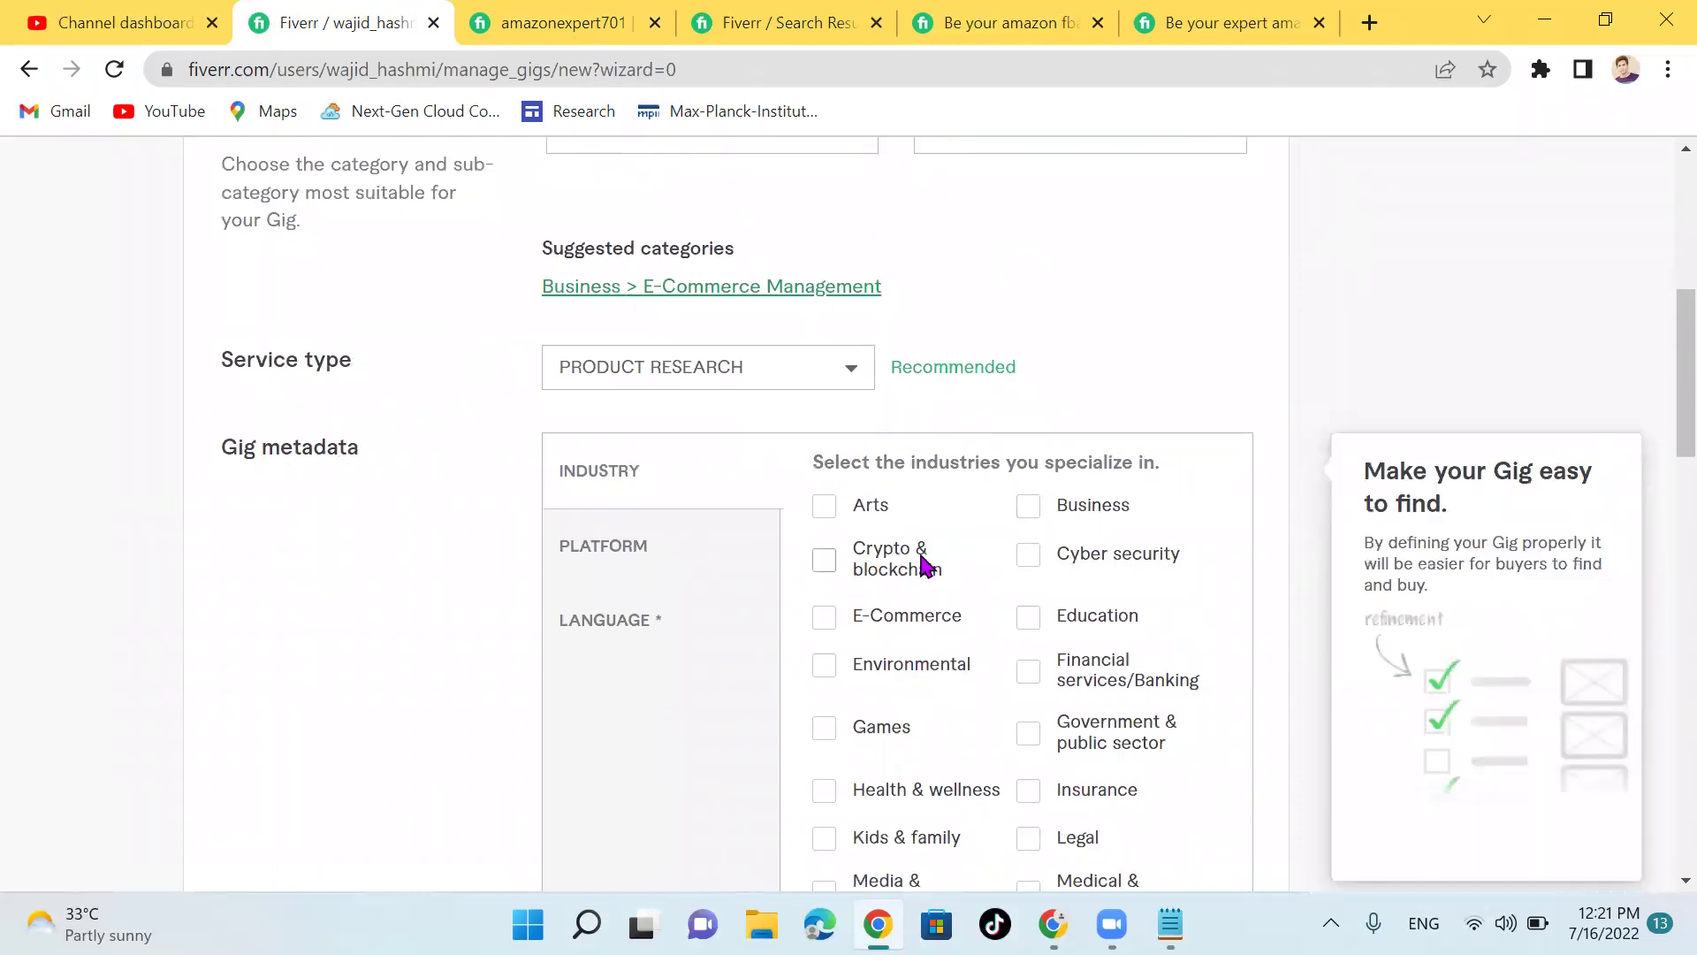
{"action": "scroll", "coordinate": [921, 562], "scroll_direction": "down", "scroll_amount": 1}
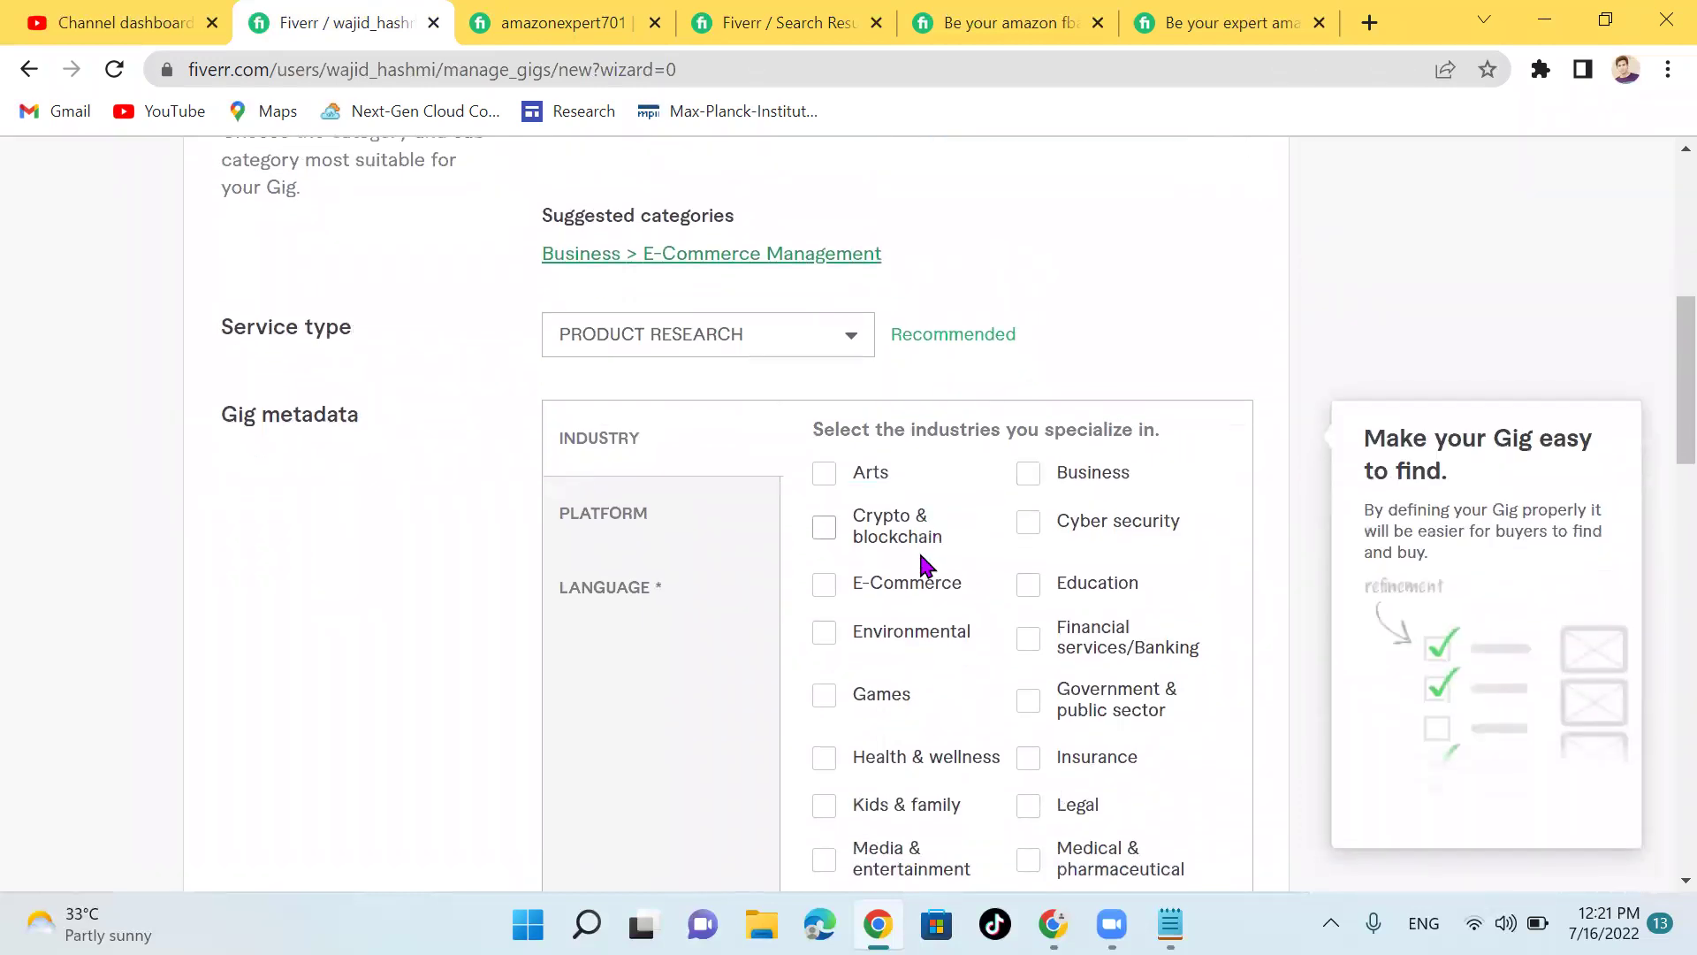
{"action": "left_click", "coordinate": [824, 584]}
{"action": "scroll", "coordinate": [1058, 592], "scroll_direction": "down", "scroll_amount": 3}
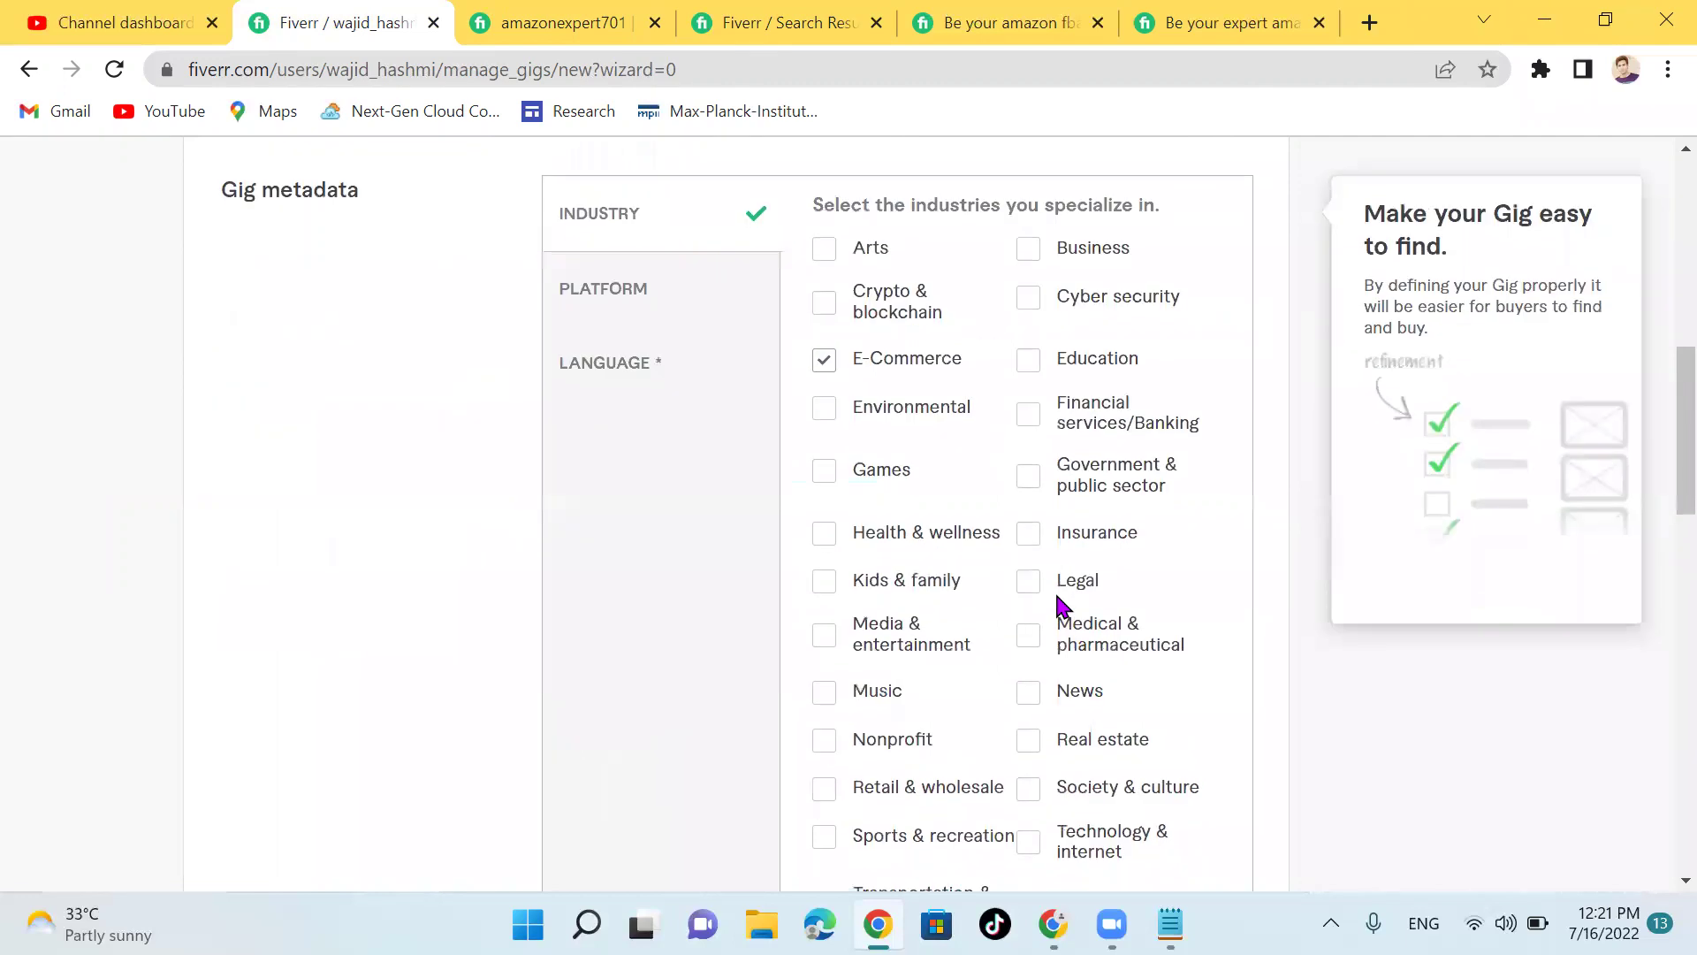
{"action": "scroll", "coordinate": [1061, 606], "scroll_direction": "down", "scroll_amount": 2}
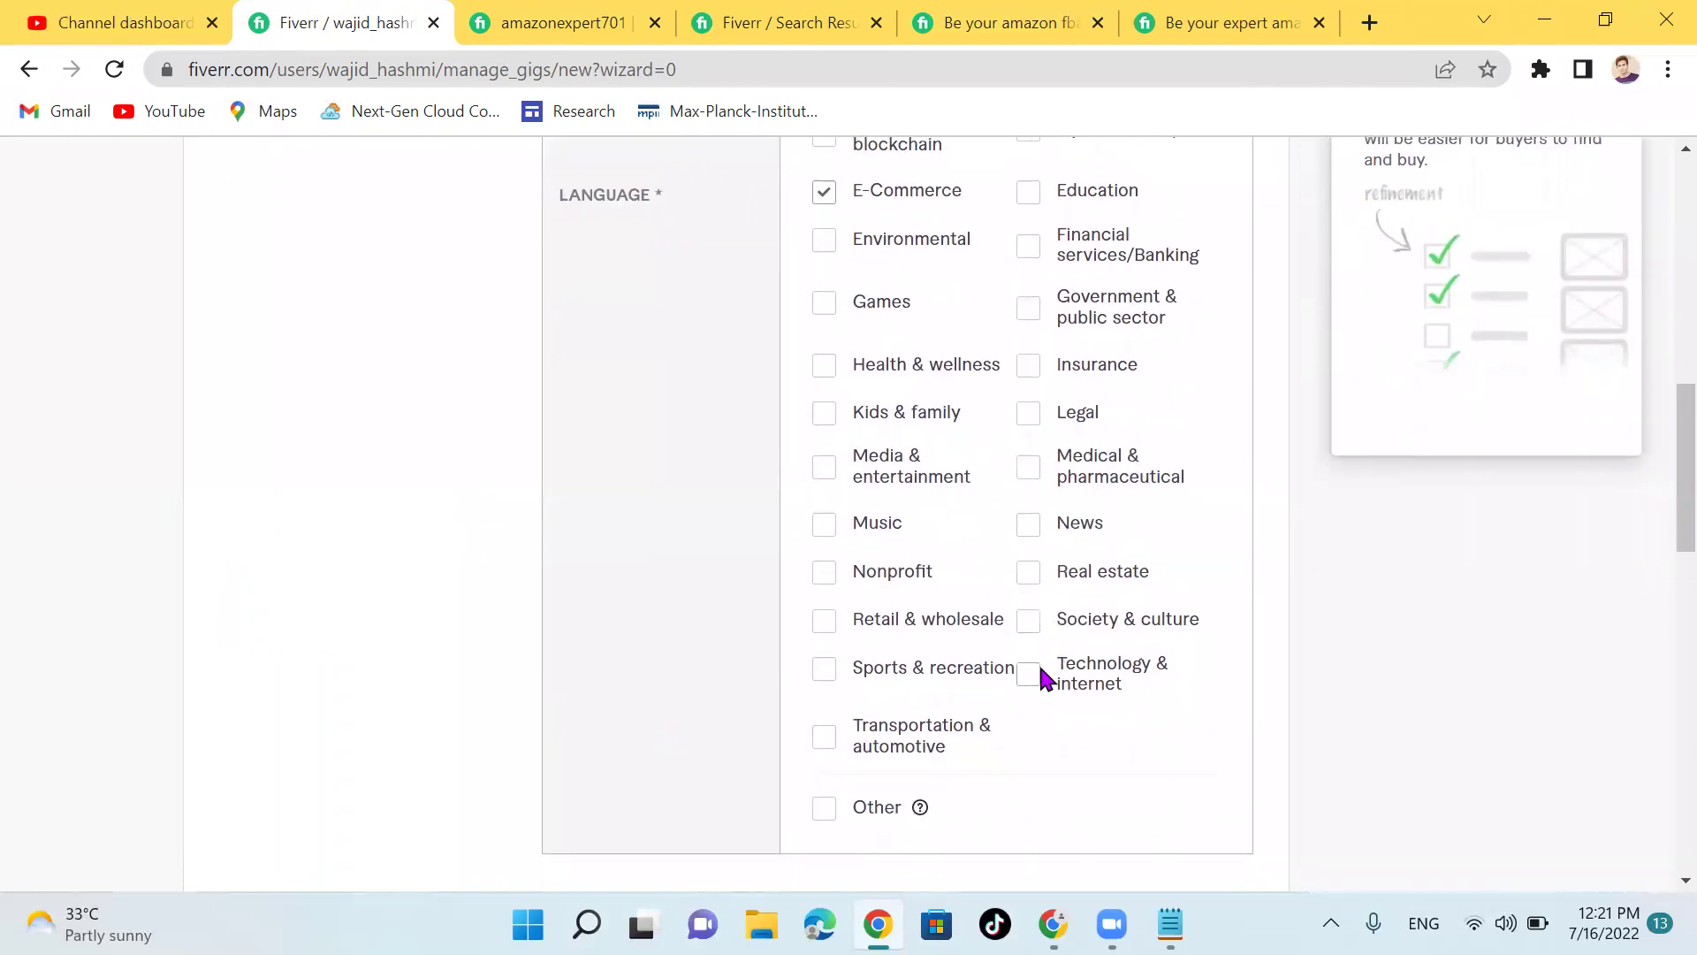
{"action": "left_click", "coordinate": [1030, 676]}
Step: Review the remaining industry options in the gig metadata for further relevant choices
{"action": "scroll", "coordinate": [1030, 591], "scroll_direction": "up", "scroll_amount": 2}
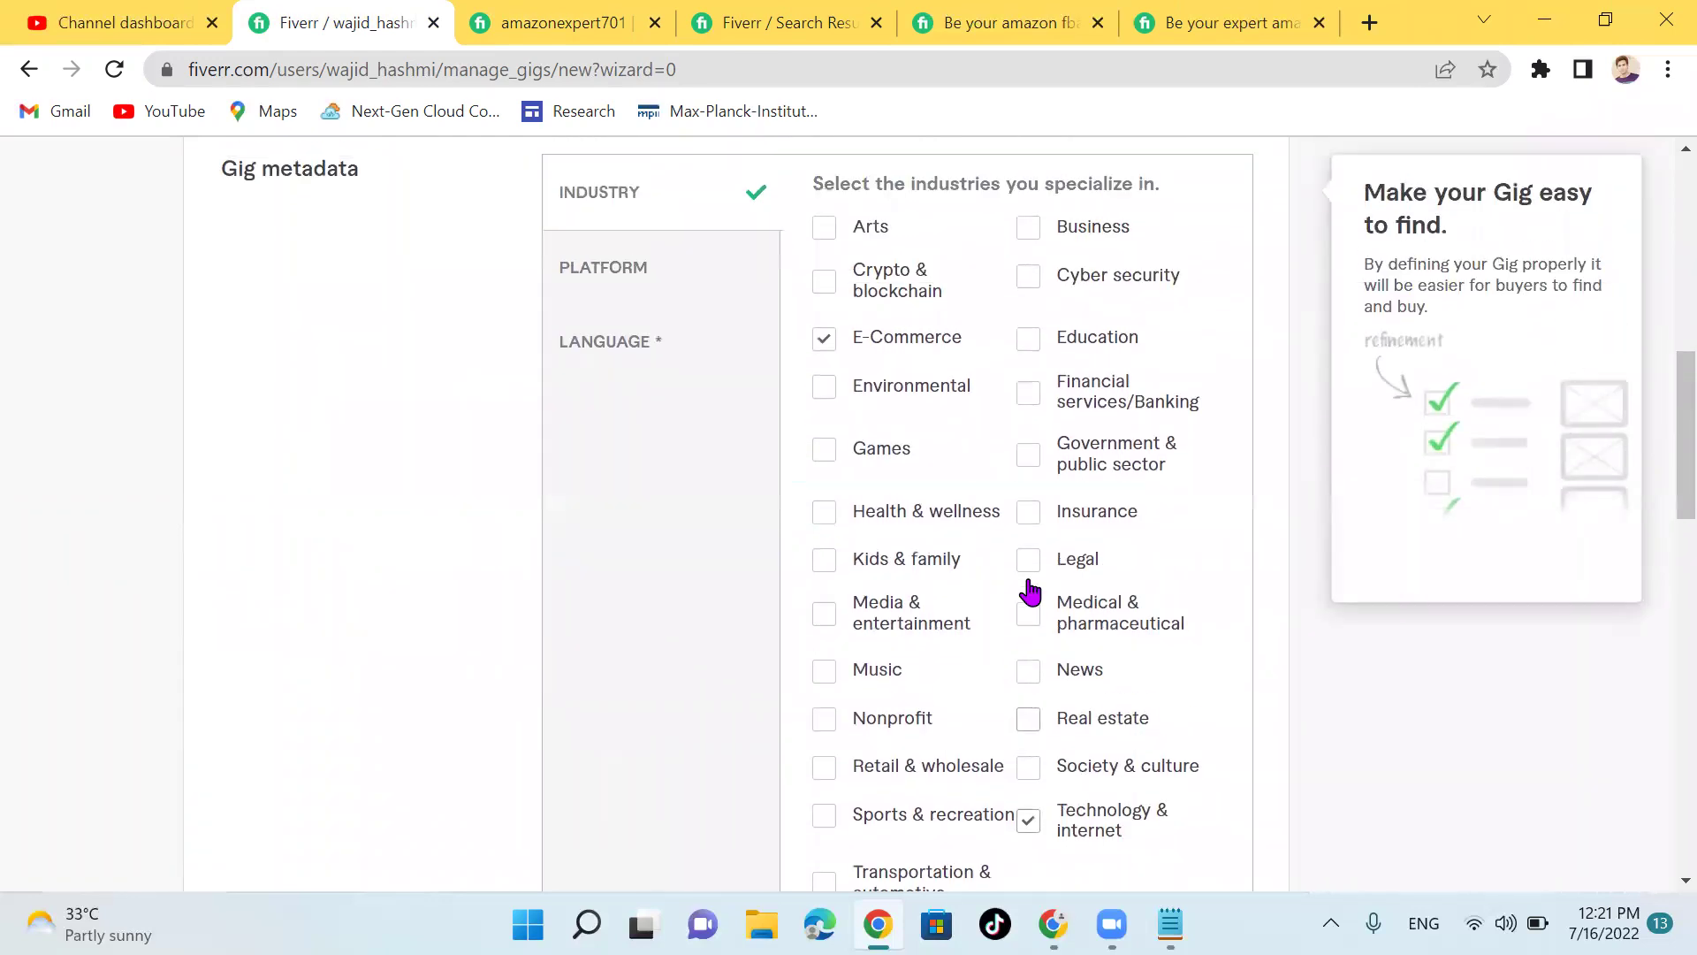
{"action": "scroll", "coordinate": [1030, 590], "scroll_direction": "up", "scroll_amount": 1}
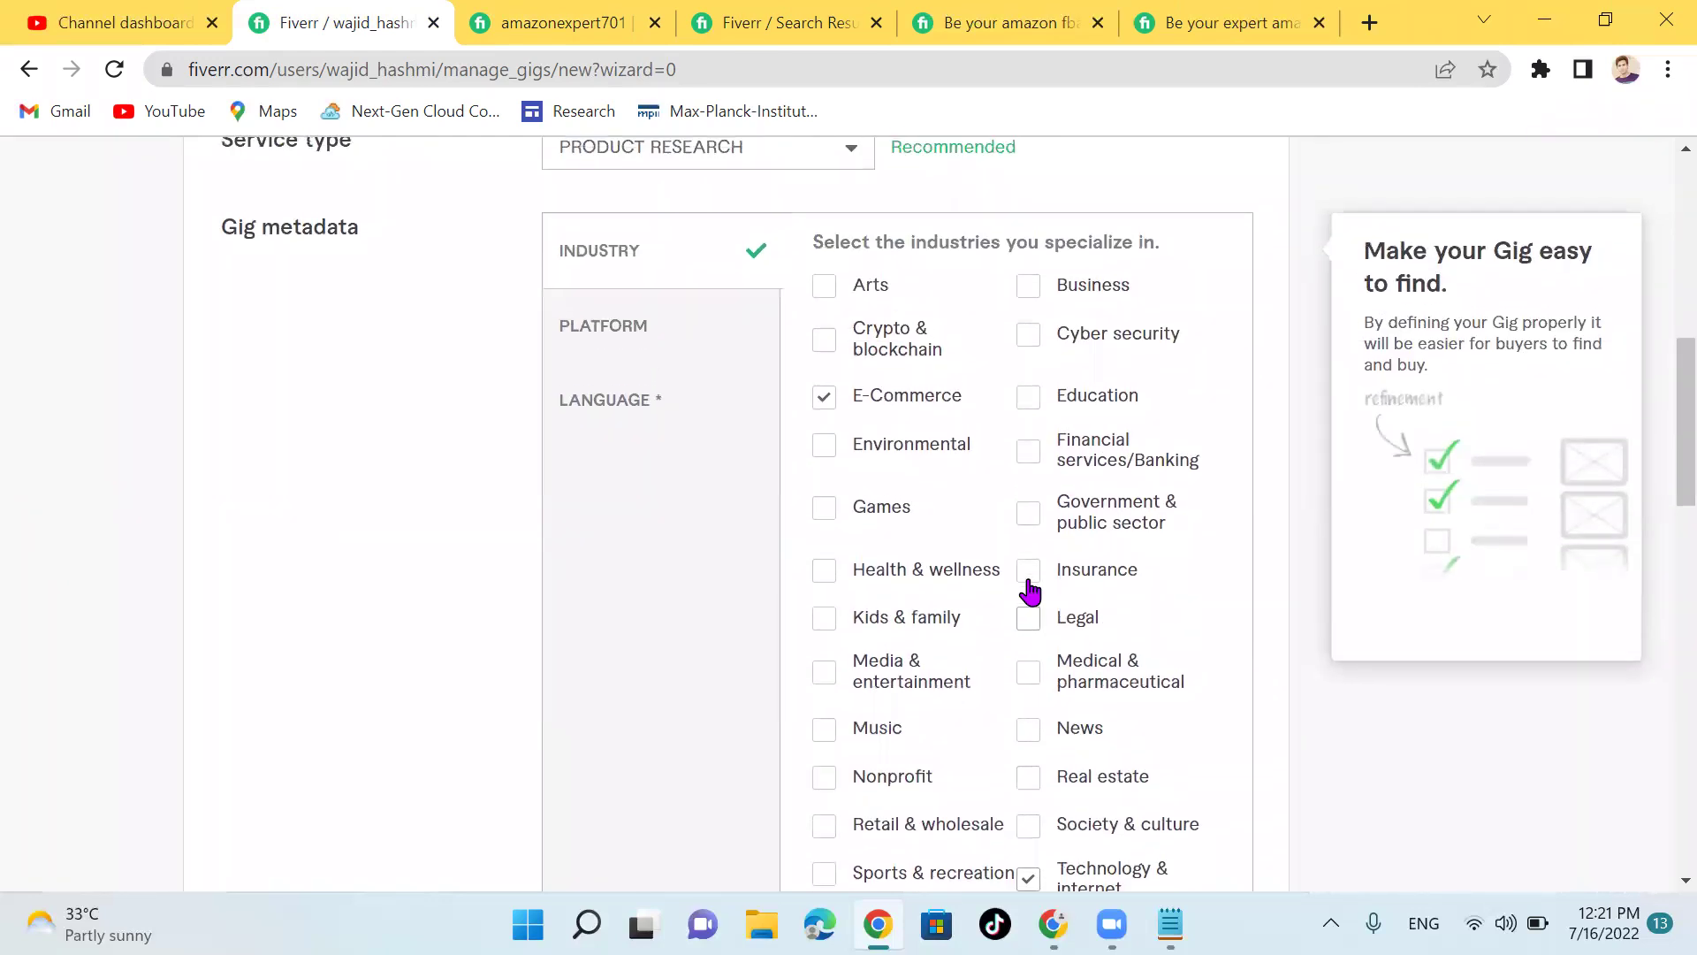
{"action": "scroll", "coordinate": [1030, 590], "scroll_direction": "down", "scroll_amount": 3}
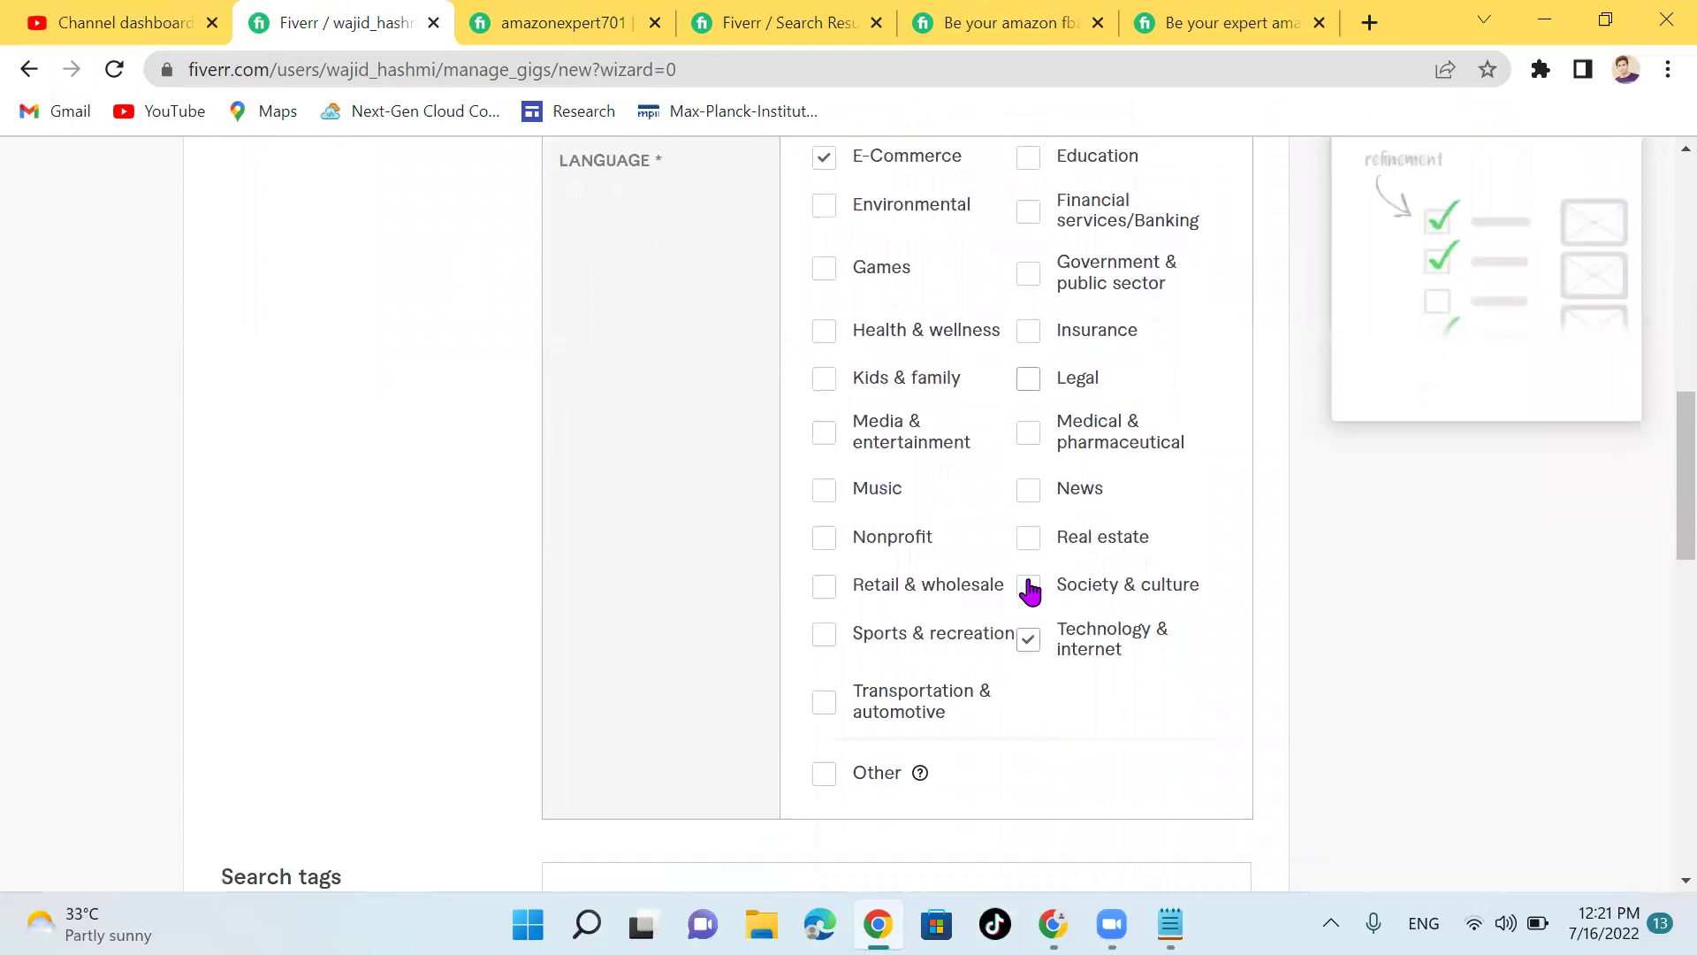
{"action": "scroll", "coordinate": [1030, 591], "scroll_direction": "up", "scroll_amount": 4}
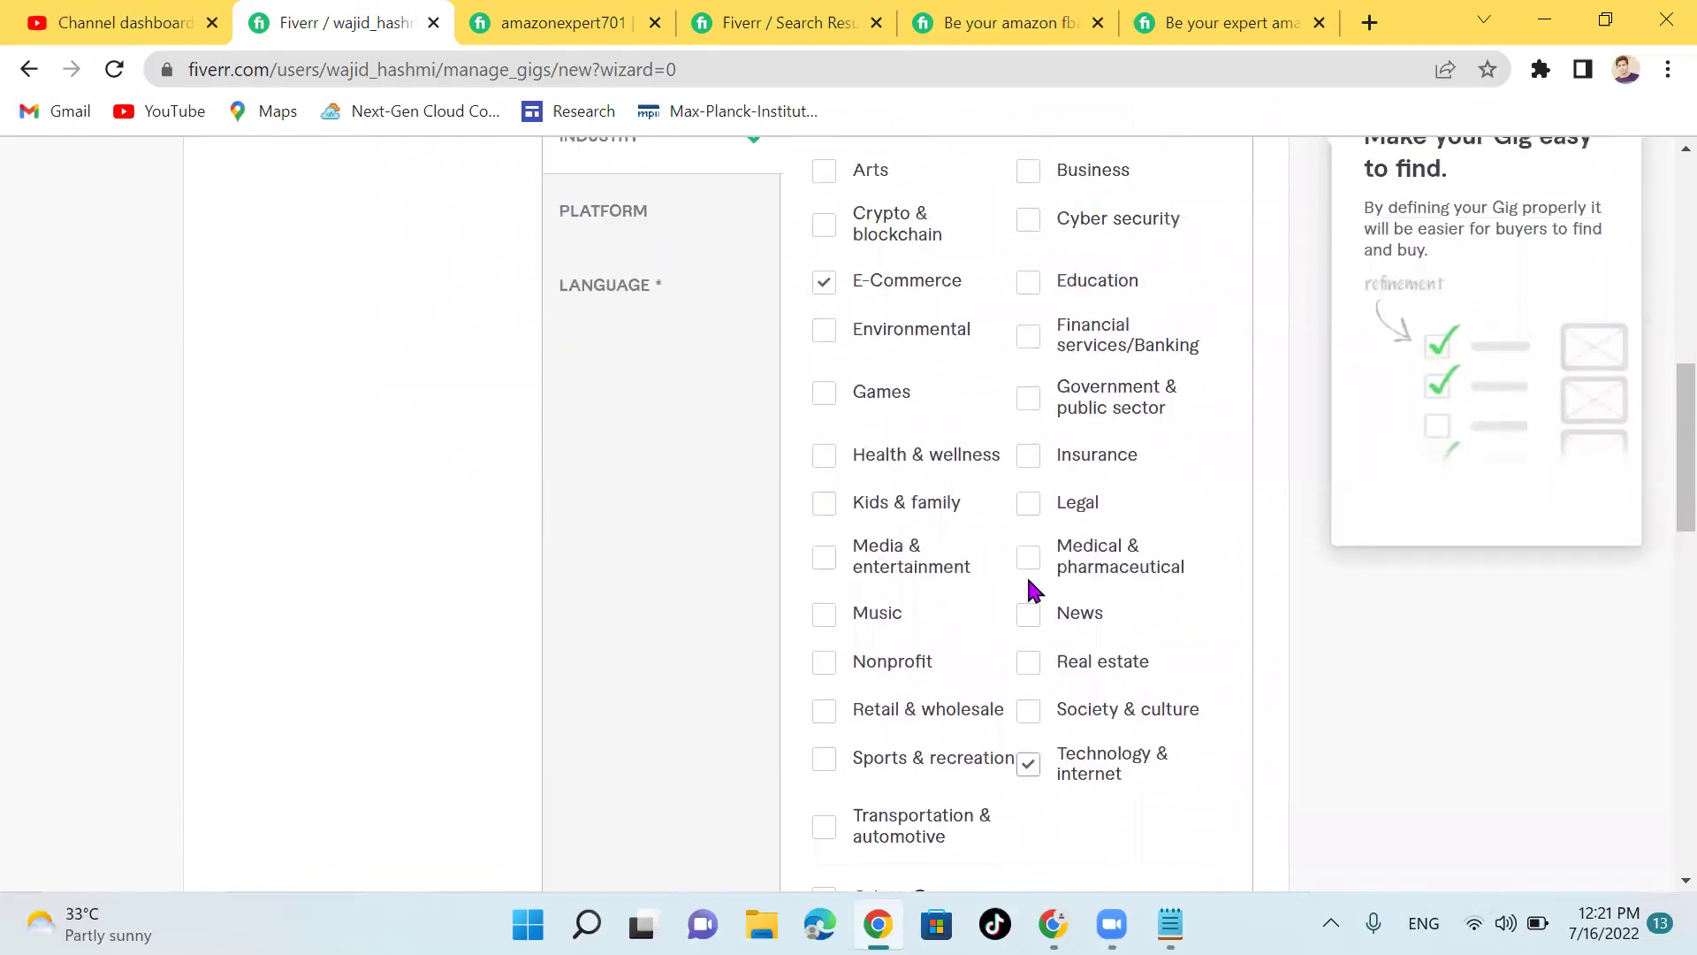
{"action": "scroll", "coordinate": [1030, 584], "scroll_direction": "up", "scroll_amount": 1}
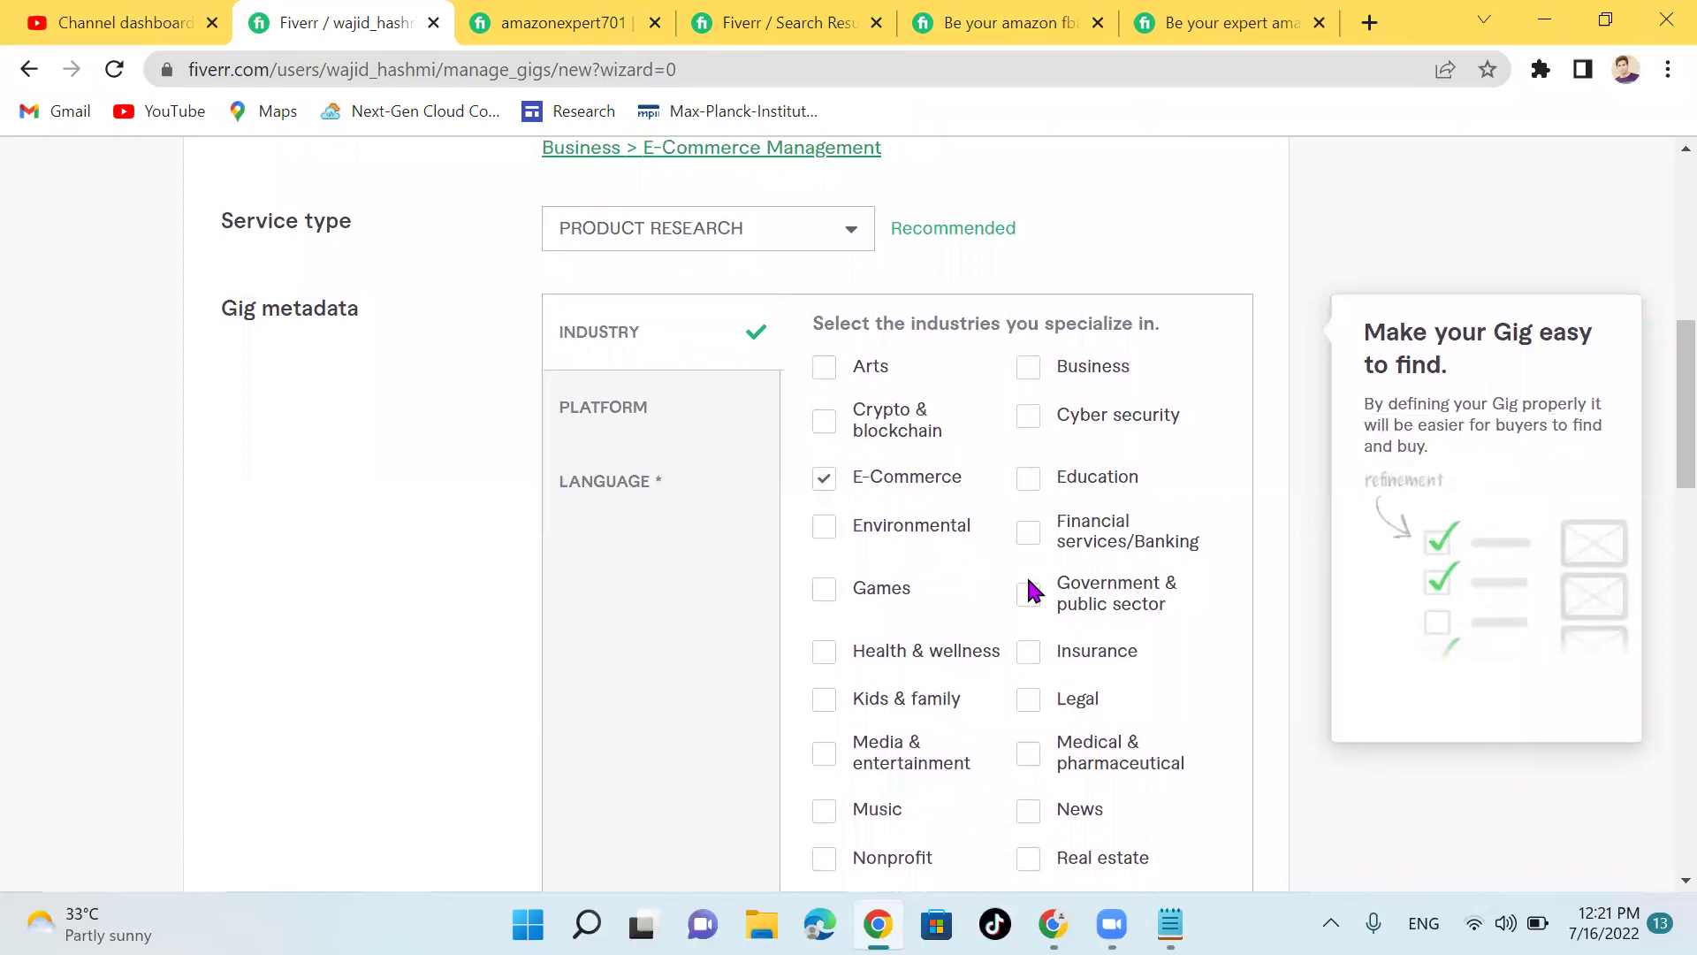
{"action": "scroll", "coordinate": [1030, 590], "scroll_direction": "up", "scroll_amount": 1}
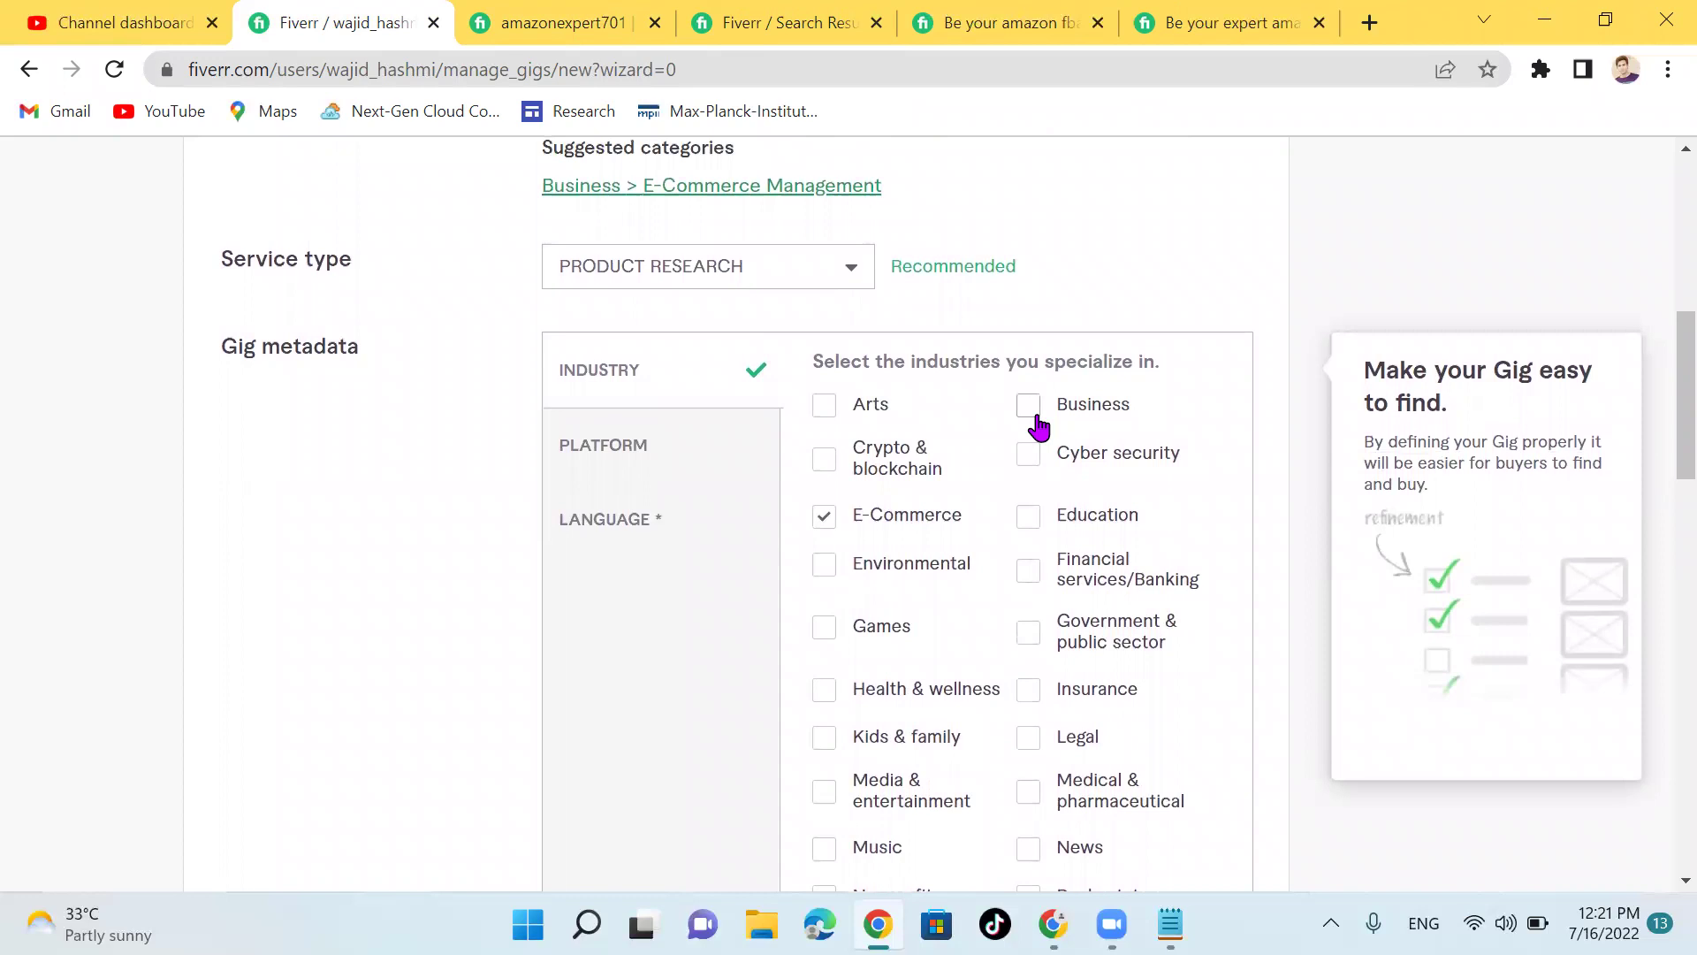
{"action": "scroll", "coordinate": [836, 634], "scroll_direction": "down", "scroll_amount": 1}
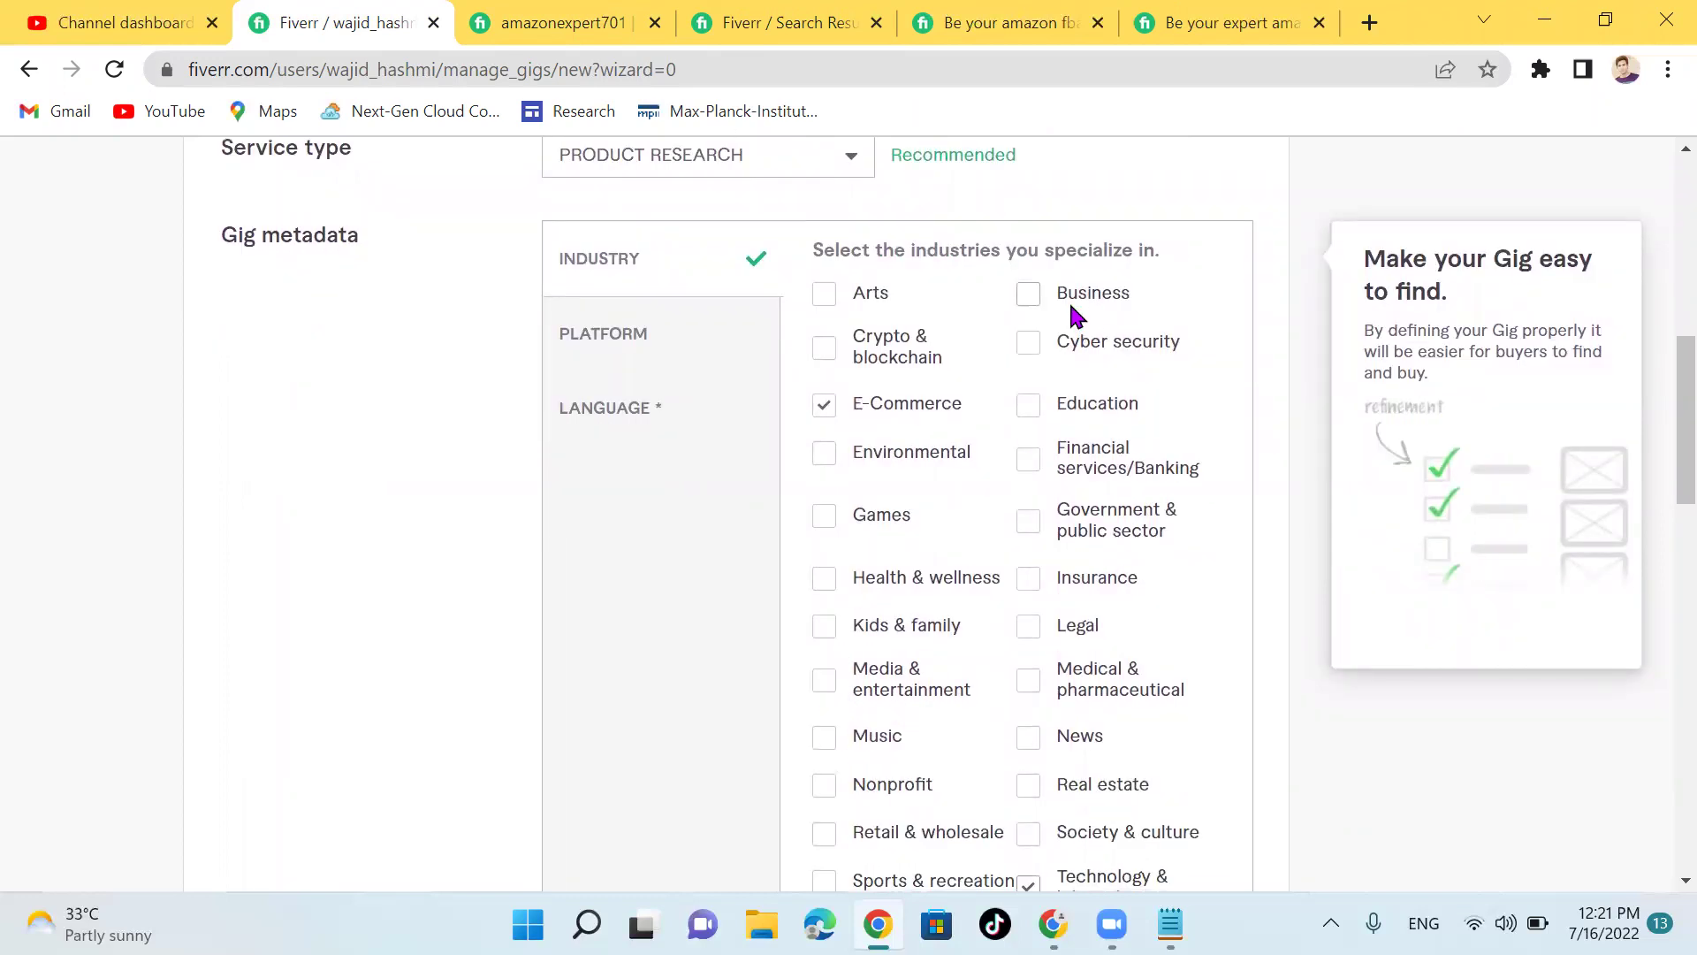
{"action": "scroll", "coordinate": [832, 528], "scroll_direction": "down", "scroll_amount": 1}
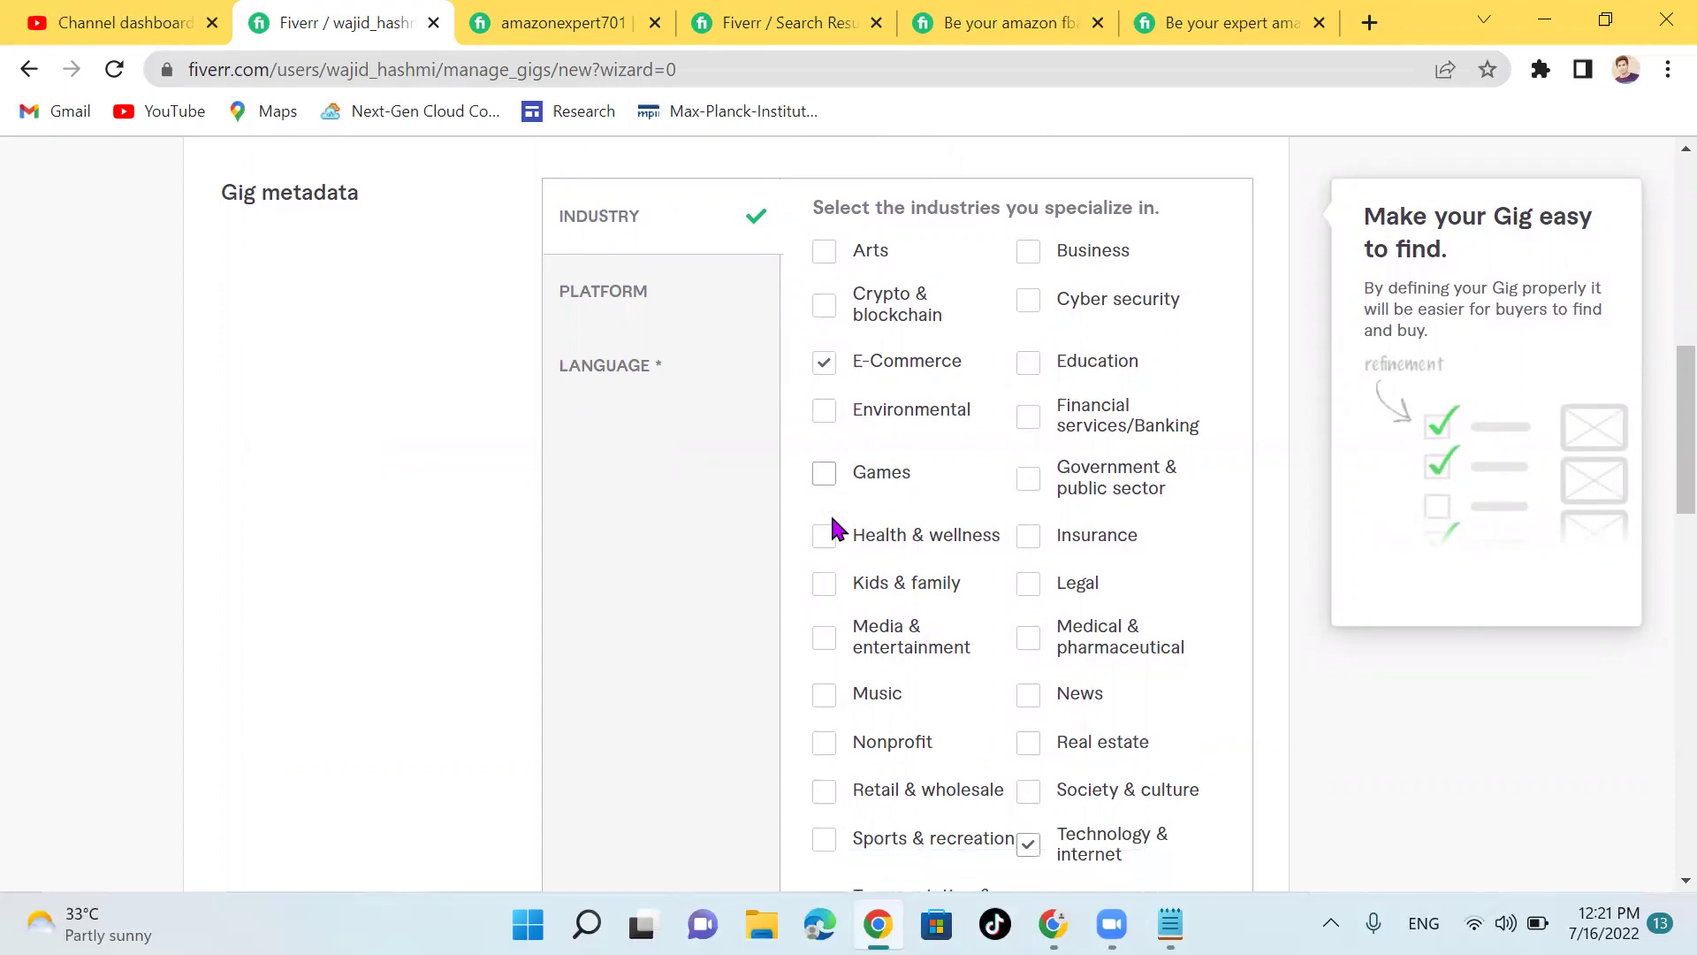
Step: Select Alibaba, Amazon and Facebook shop as the supported platforms in the gig metadata
{"action": "left_click", "coordinate": [662, 317]}
{"action": "left_click", "coordinate": [823, 261]}
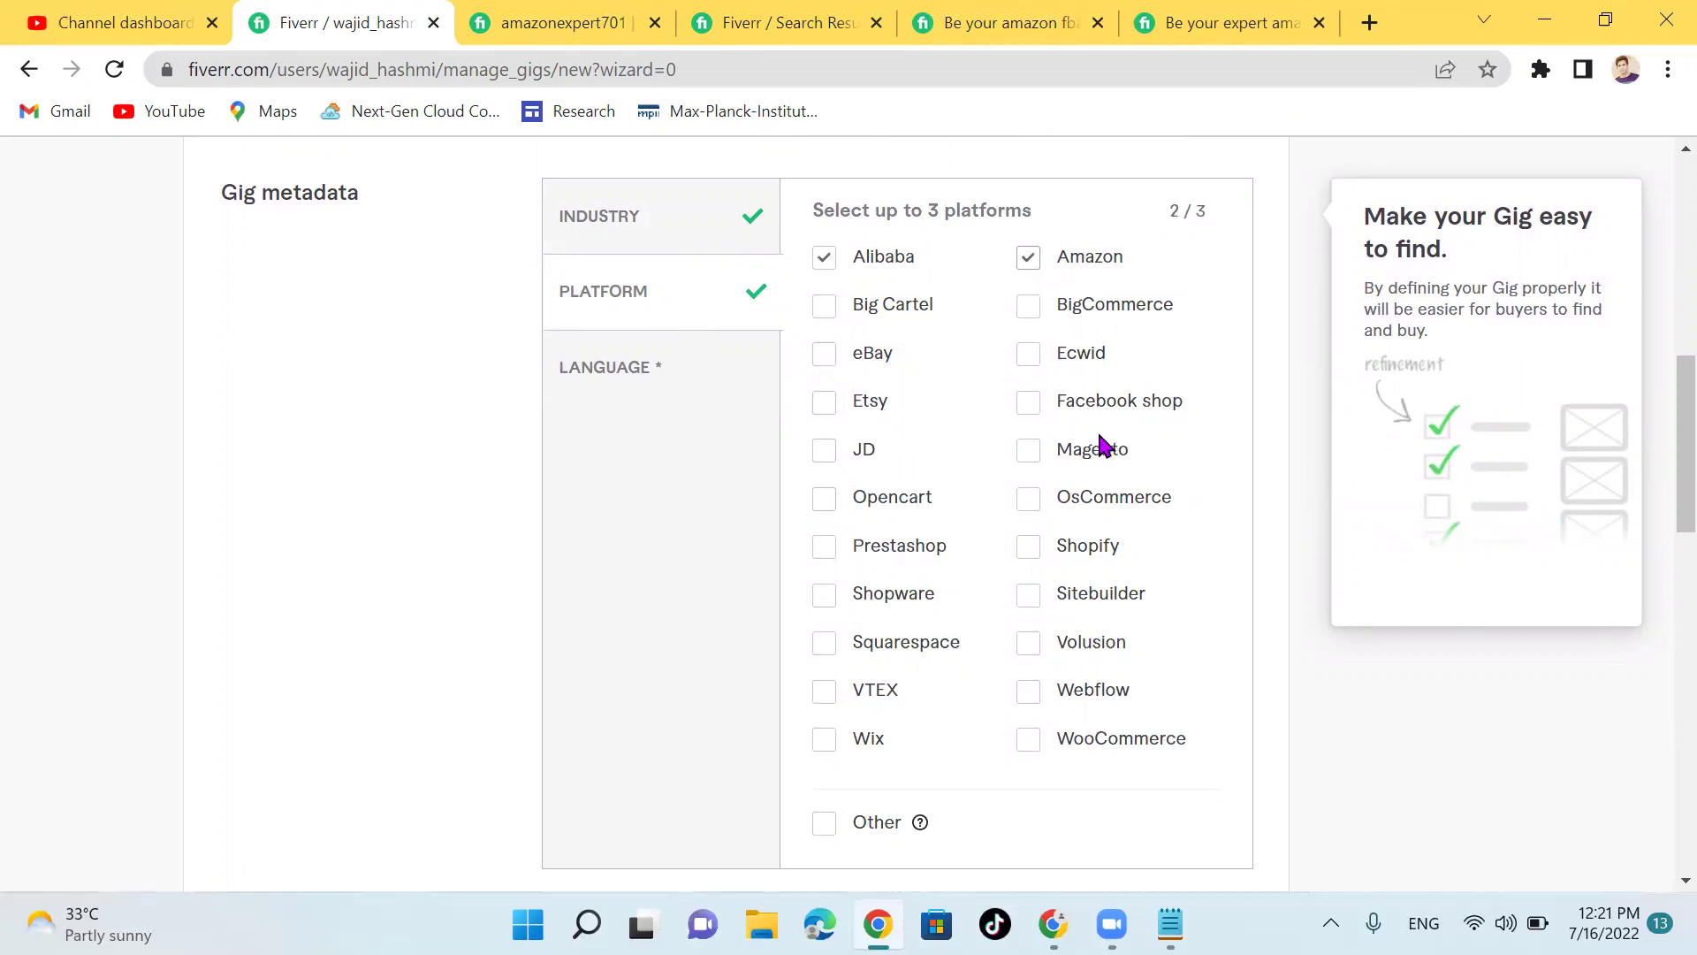
{"action": "left_click", "coordinate": [1029, 405]}
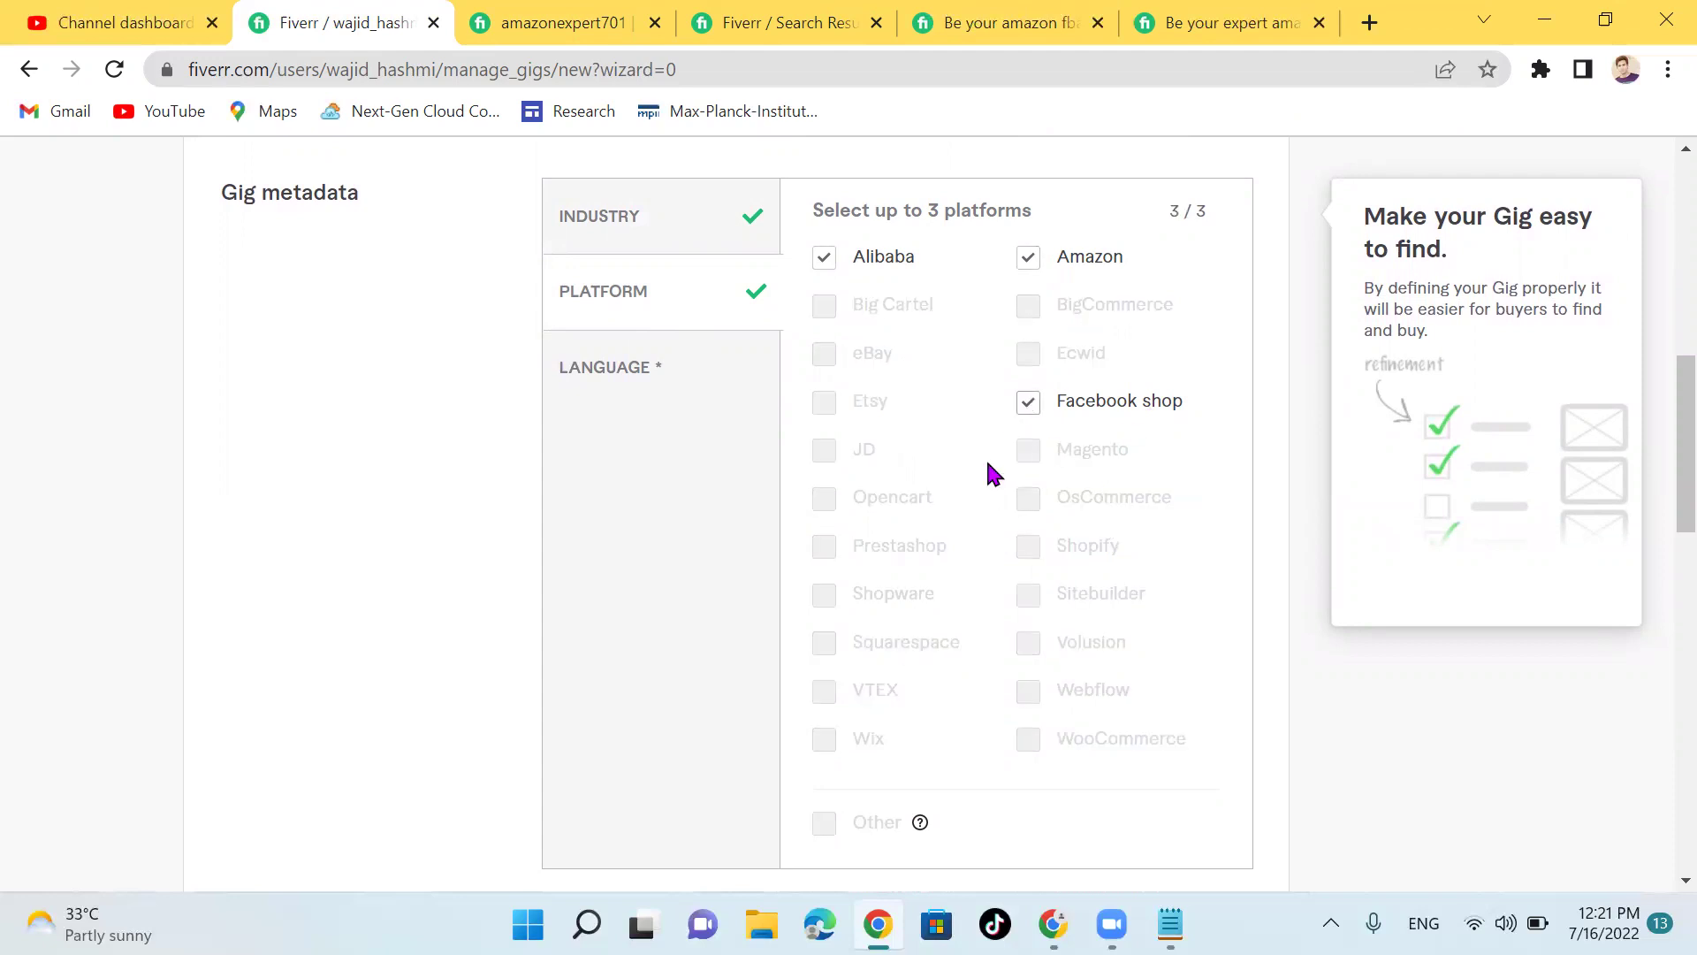
{"action": "scroll", "coordinate": [988, 466], "scroll_direction": "down", "scroll_amount": 3}
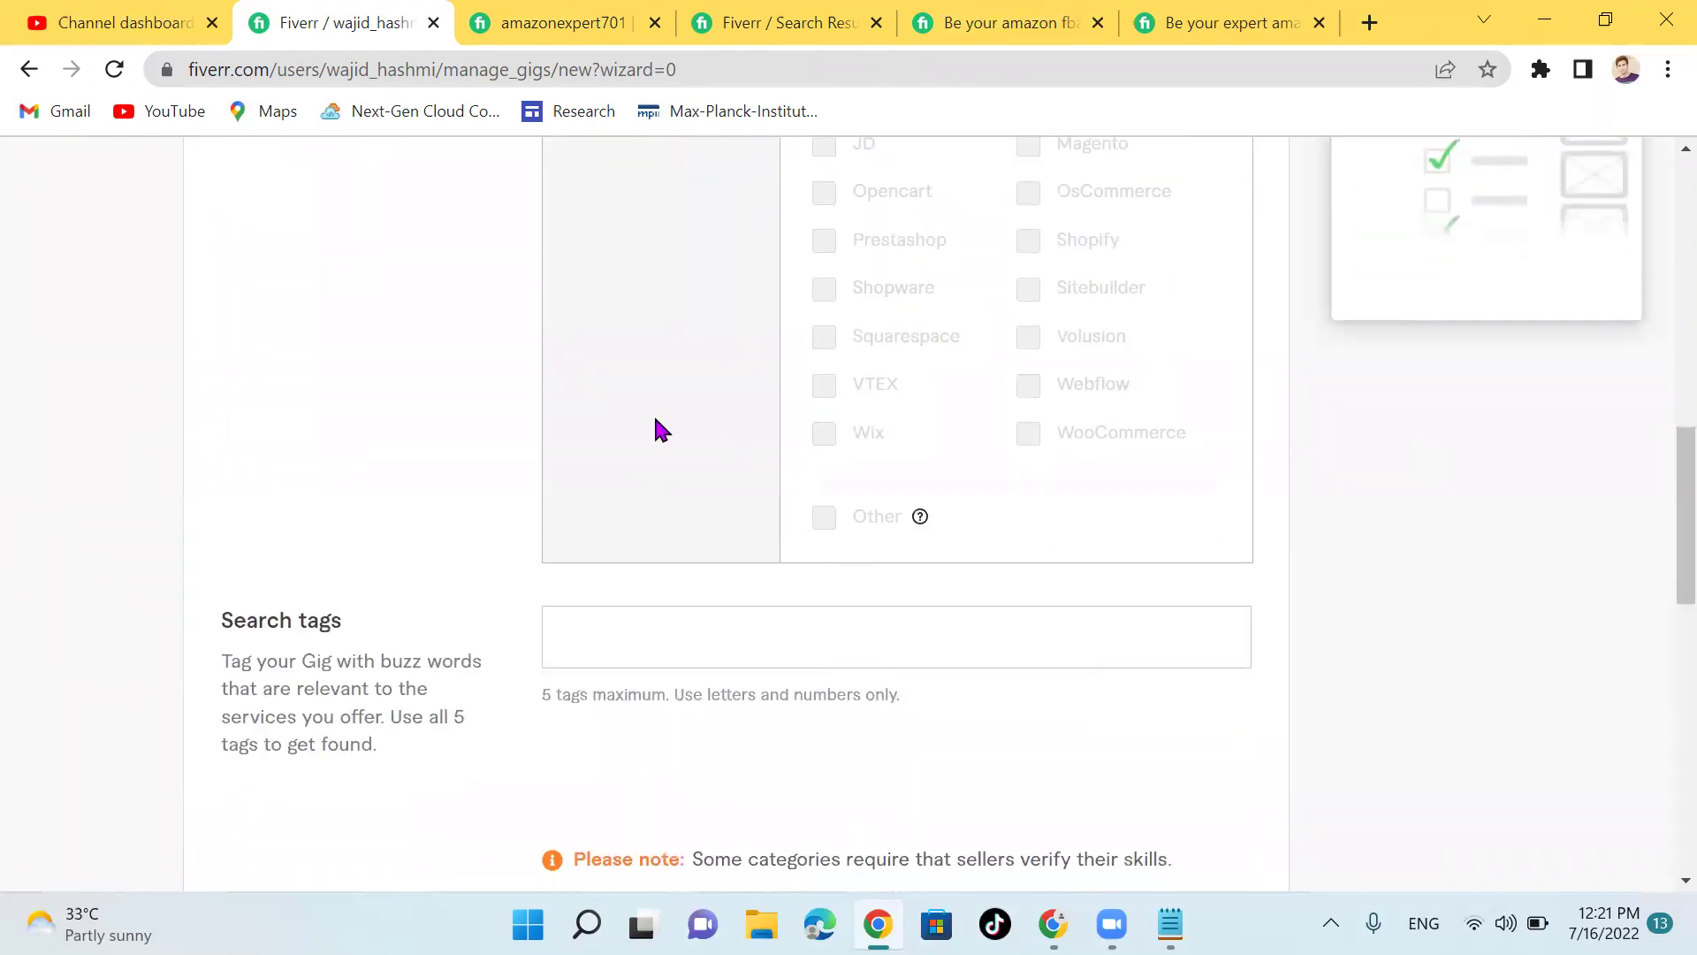
Step: Set English as the working language in the gig metadata
{"action": "scroll", "coordinate": [704, 431], "scroll_direction": "up", "scroll_amount": 4}
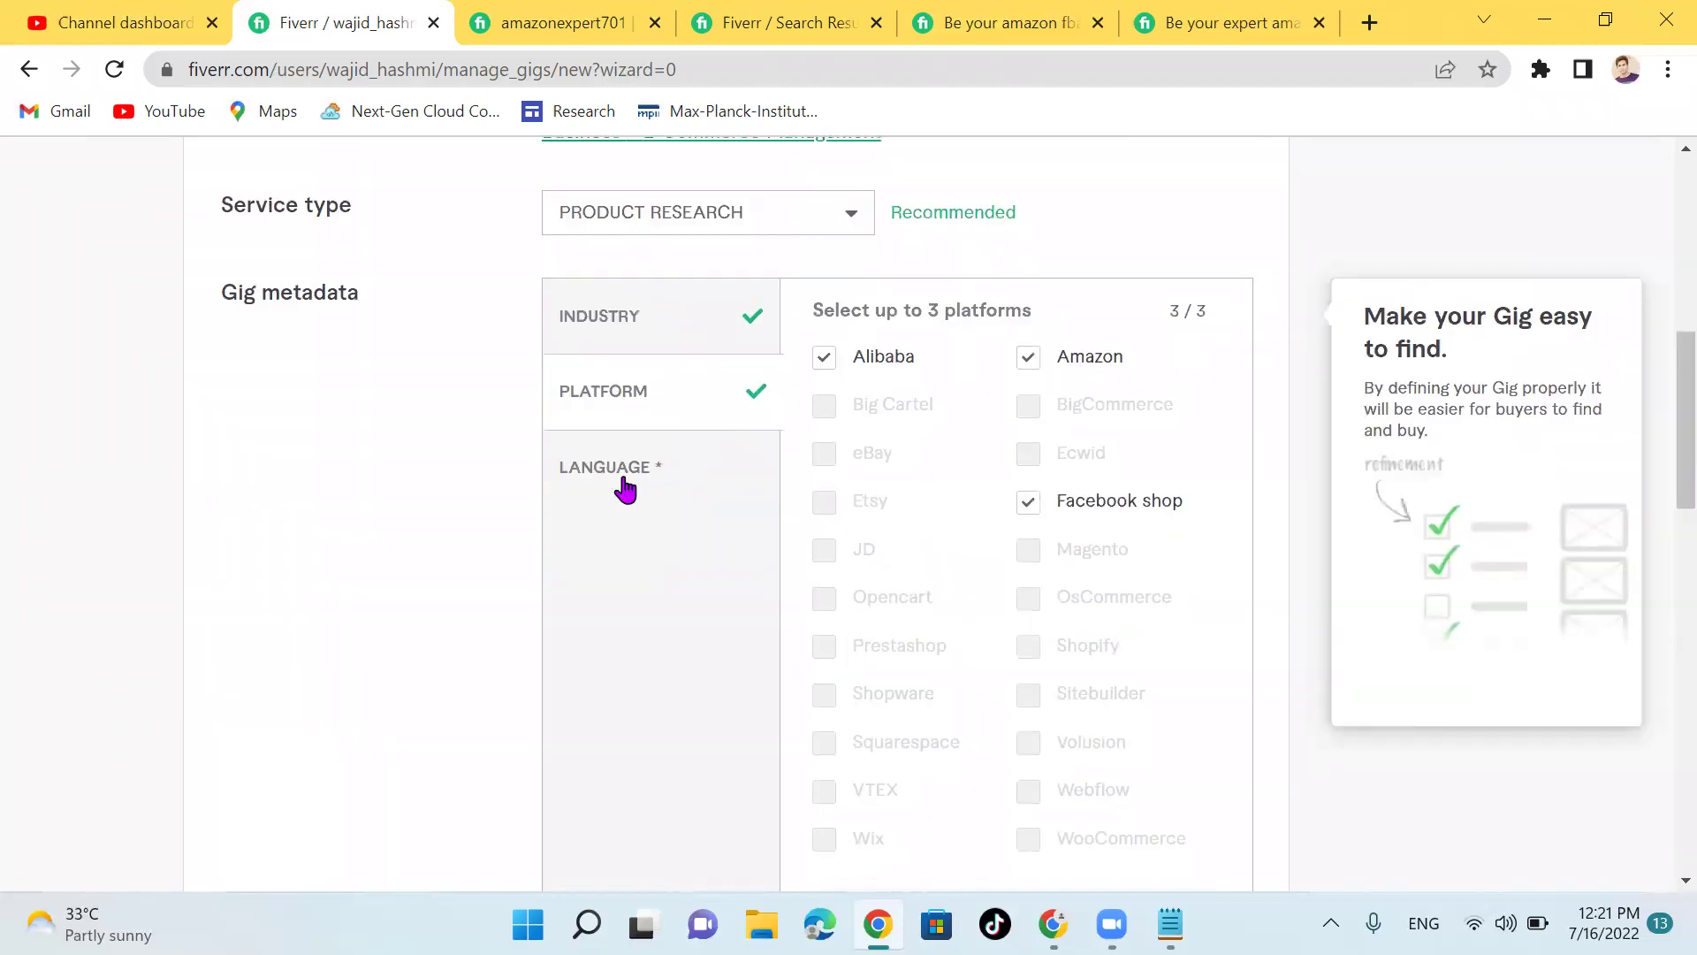
{"action": "left_click", "coordinate": [636, 480]}
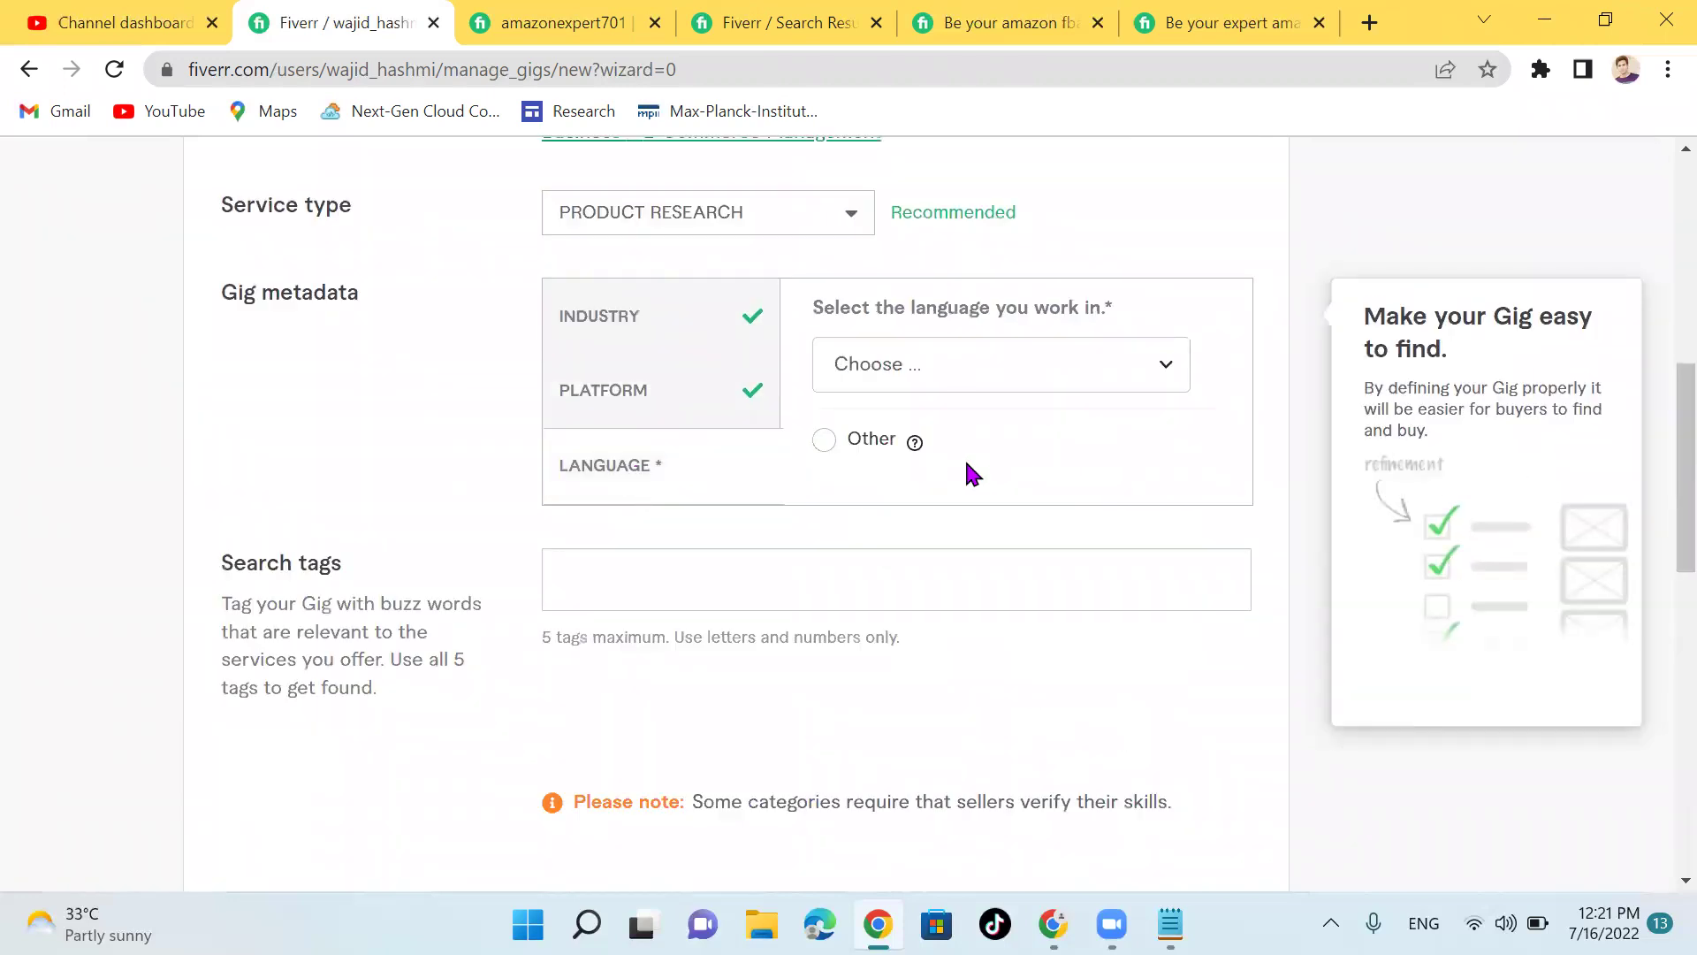
{"action": "left_click", "coordinate": [991, 379]}
{"action": "scroll", "coordinate": [947, 467], "scroll_direction": "down", "scroll_amount": 5}
{"action": "scroll", "coordinate": [951, 468], "scroll_direction": "down", "scroll_amount": 8}
{"action": "scroll", "coordinate": [951, 469], "scroll_direction": "down", "scroll_amount": 4}
{"action": "scroll", "coordinate": [951, 470], "scroll_direction": "up", "scroll_amount": 2}
{"action": "scroll", "coordinate": [950, 470], "scroll_direction": "up", "scroll_amount": 3}
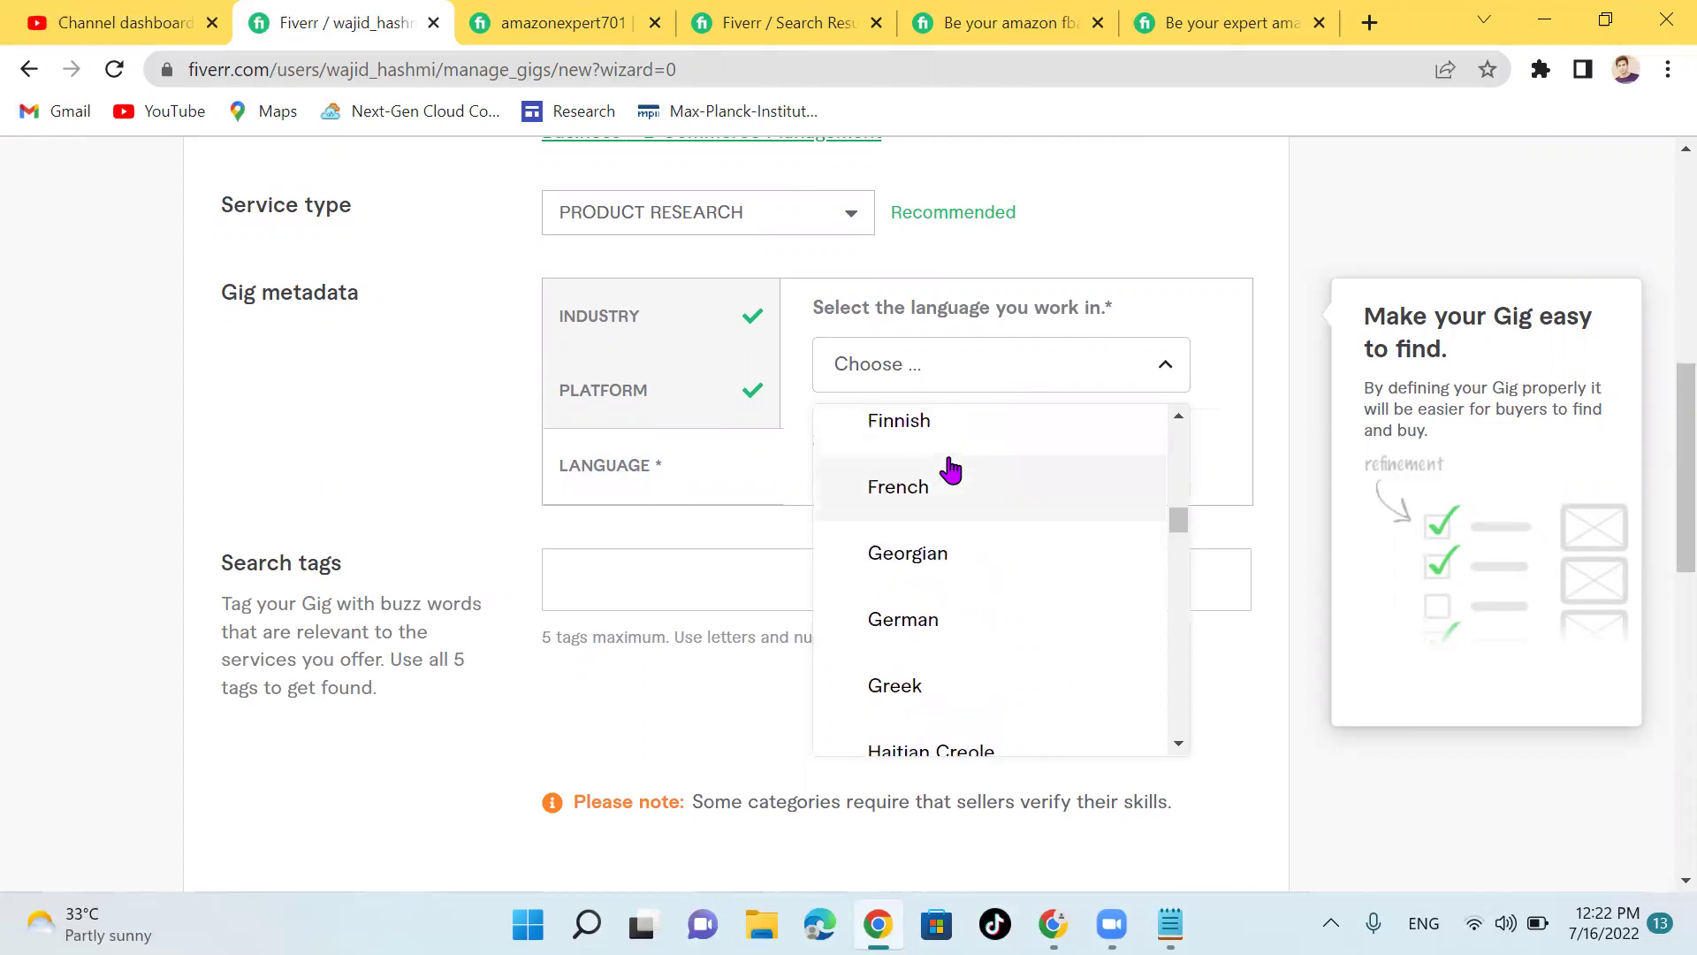
{"action": "scroll", "coordinate": [951, 470], "scroll_direction": "up", "scroll_amount": 8}
{"action": "scroll", "coordinate": [948, 469], "scroll_direction": "down", "scroll_amount": 2}
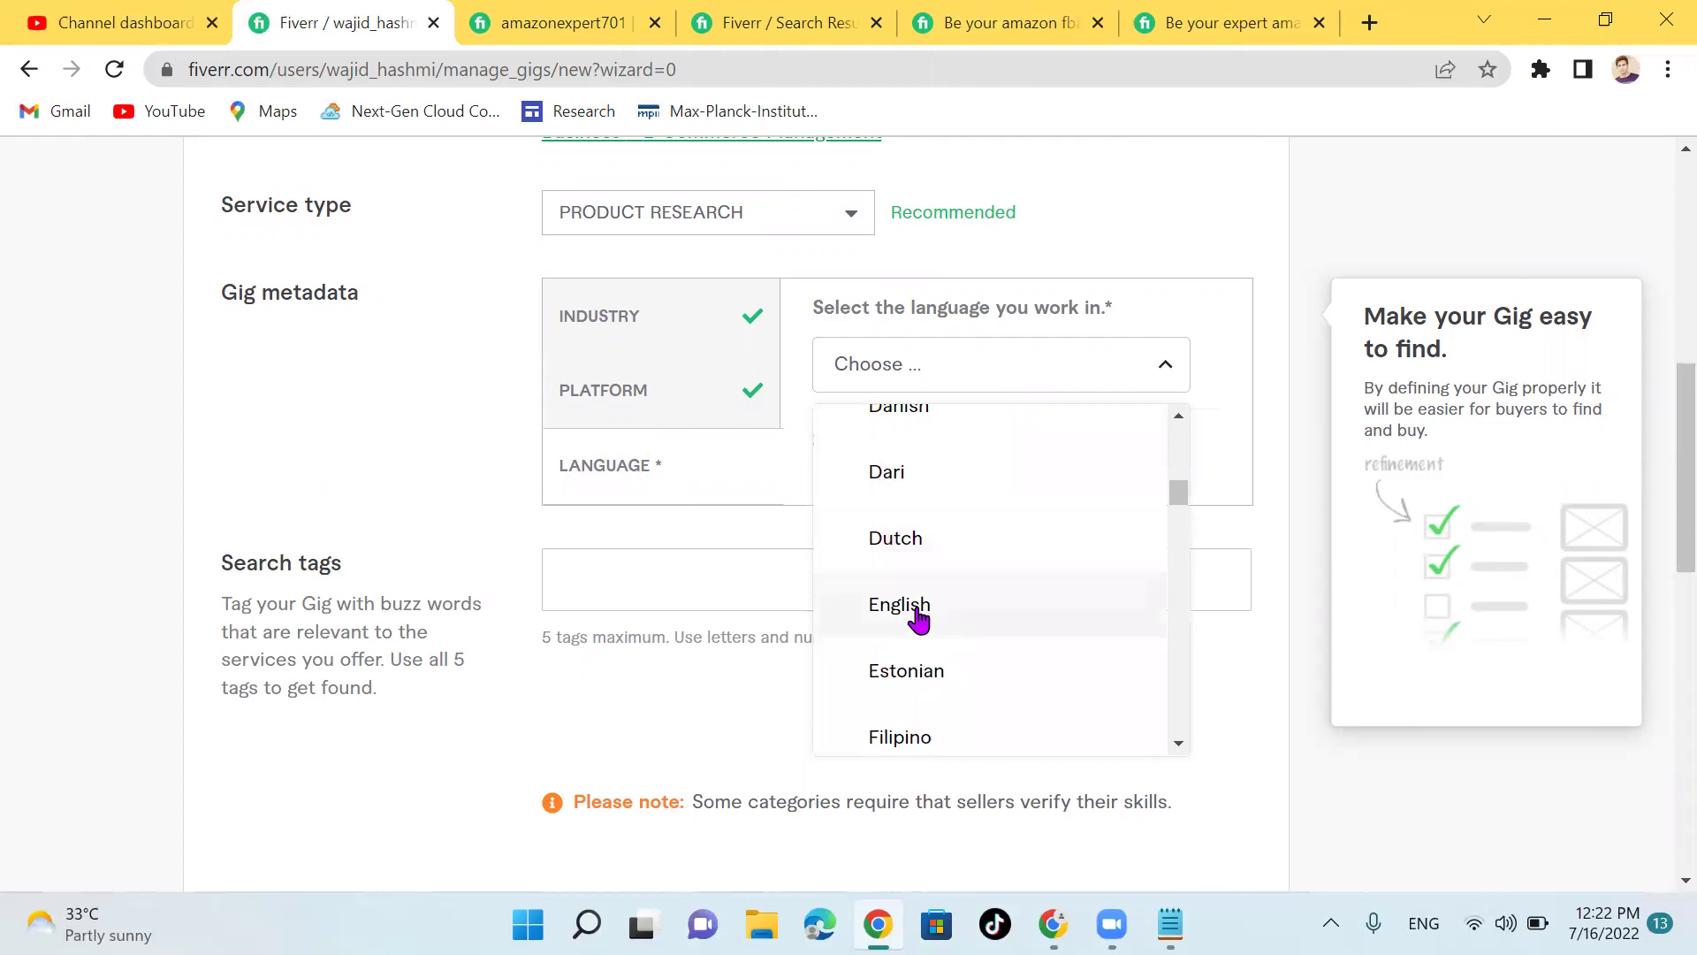
{"action": "left_click", "coordinate": [917, 619]}
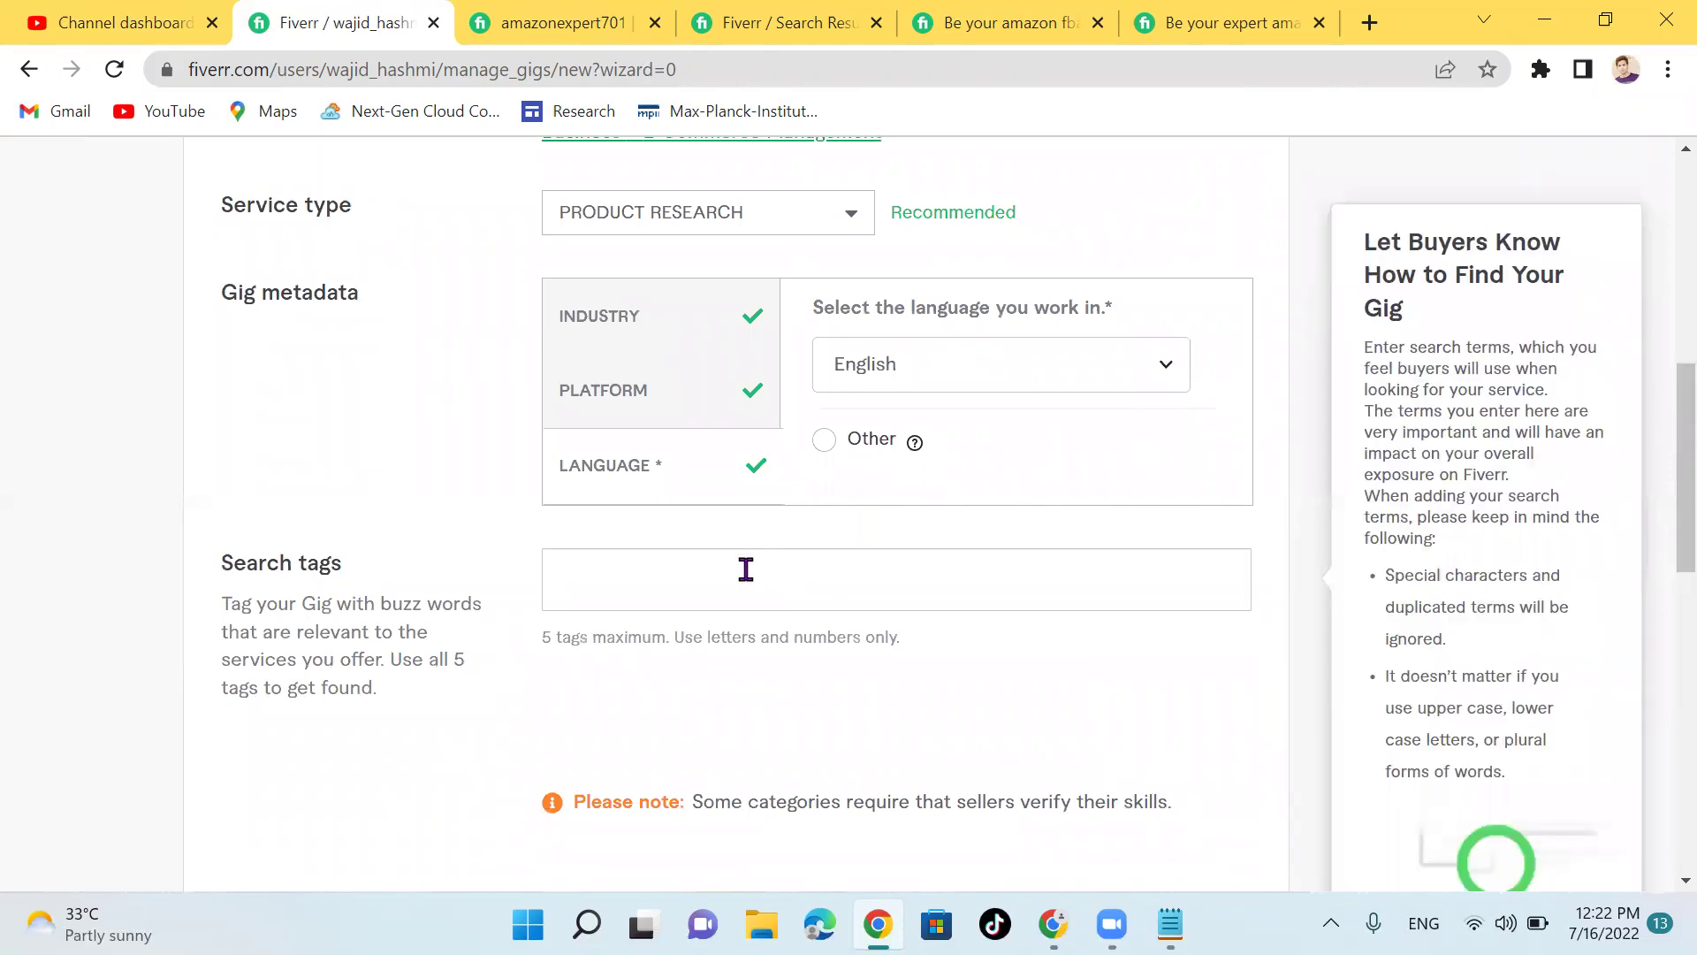
Step: Open the first Amazon FBA product research gig from the "Pl" search results for reference
{"action": "left_click", "coordinate": [781, 19]}
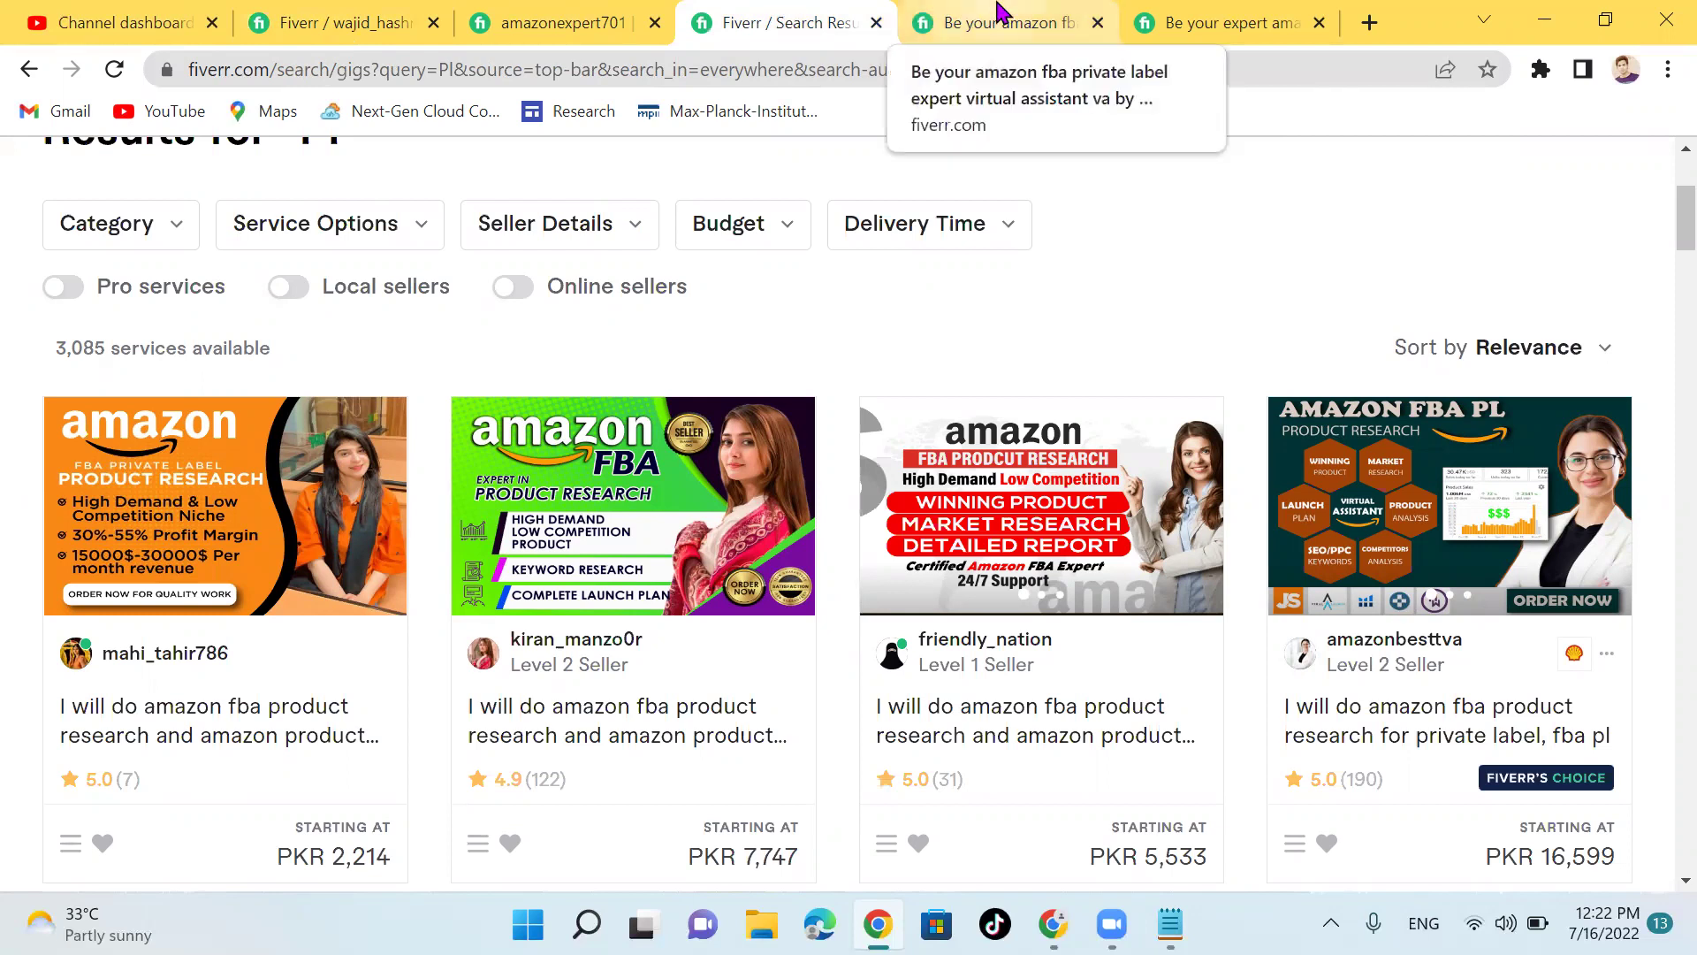
{"action": "scroll", "coordinate": [442, 491], "scroll_direction": "up", "scroll_amount": 2}
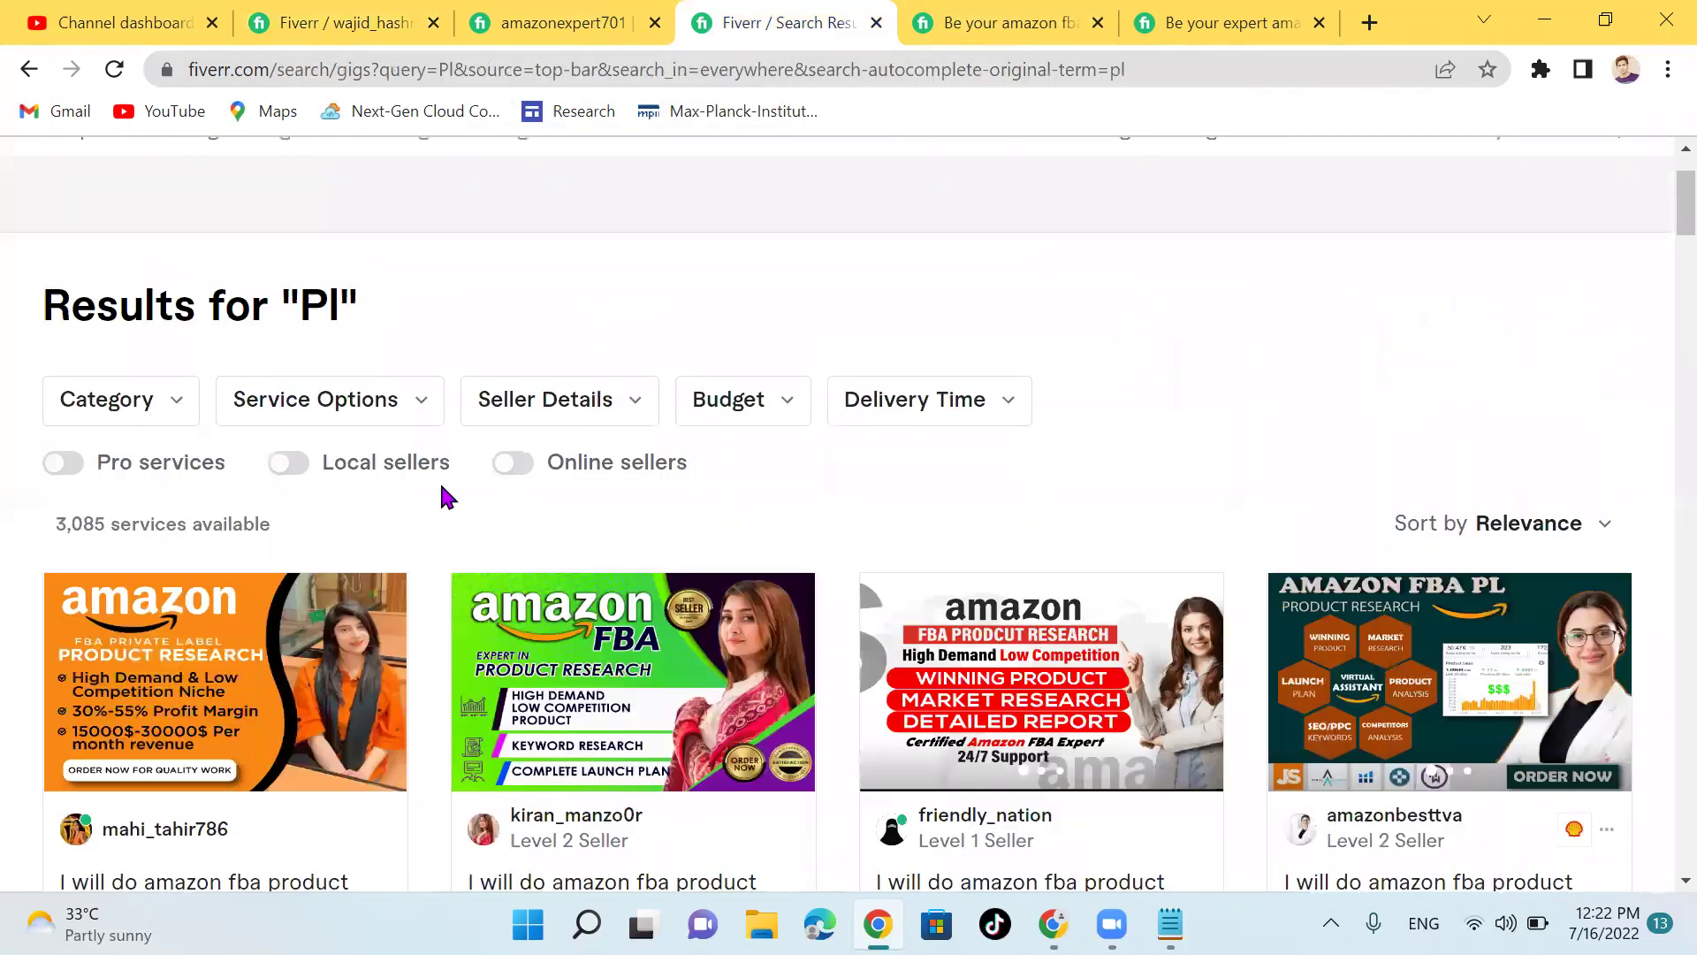
{"action": "scroll", "coordinate": [438, 480], "scroll_direction": "down", "scroll_amount": 2}
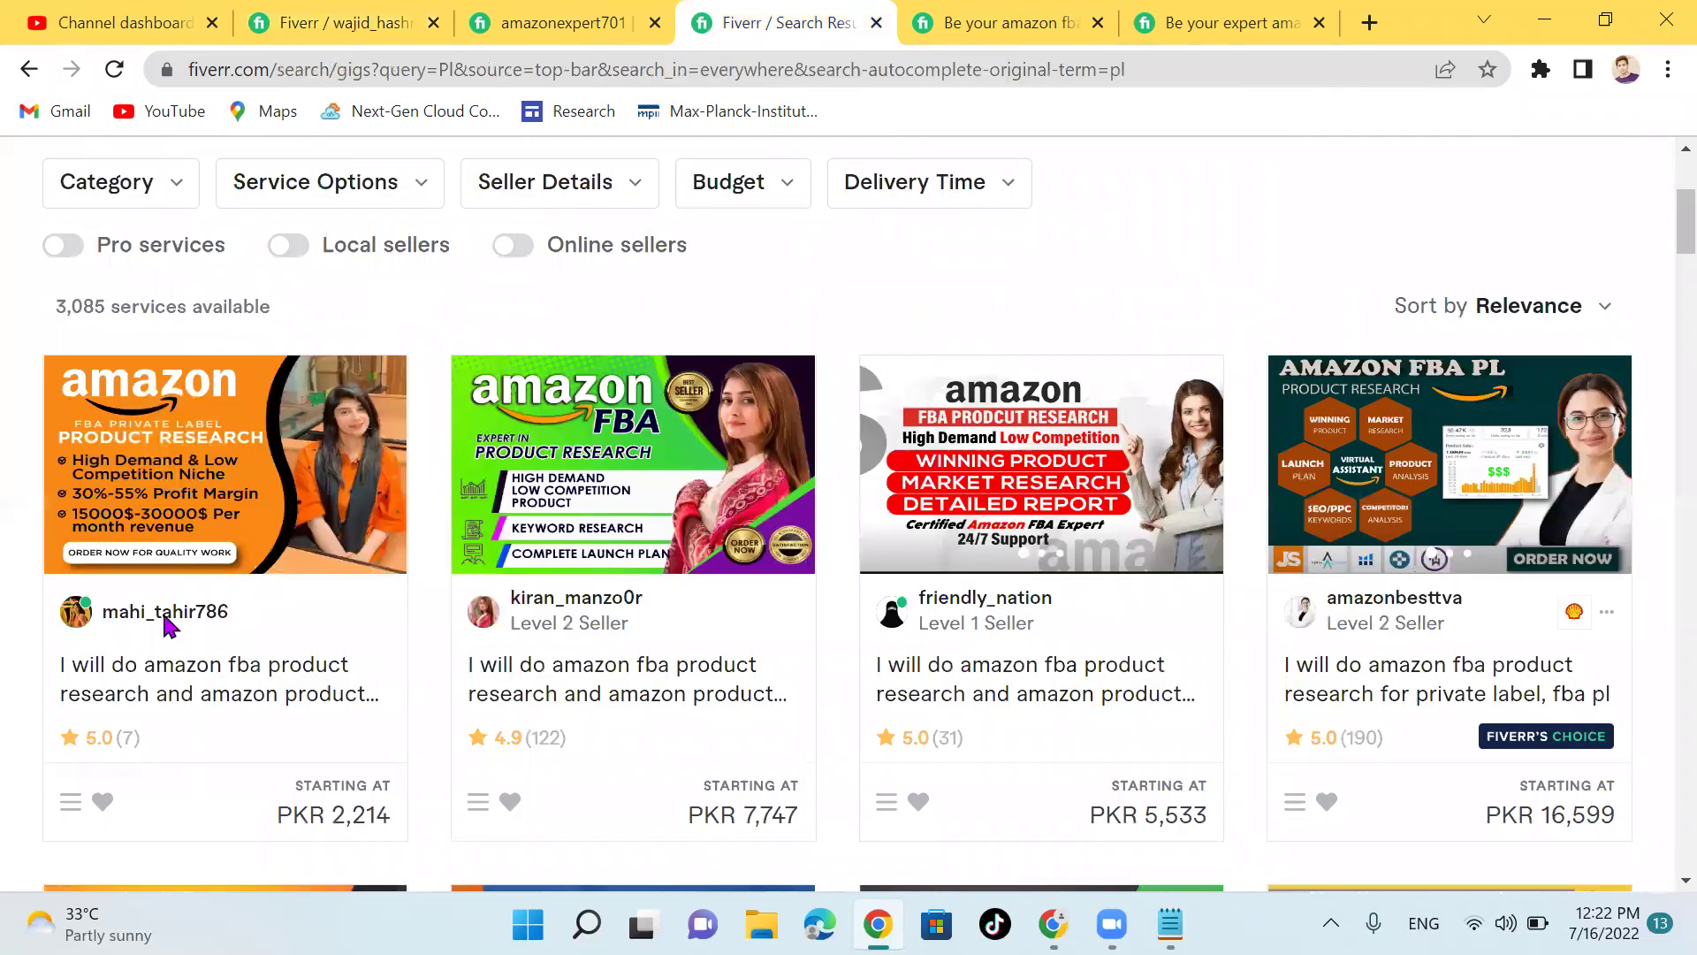
{"action": "left_click", "coordinate": [230, 636]}
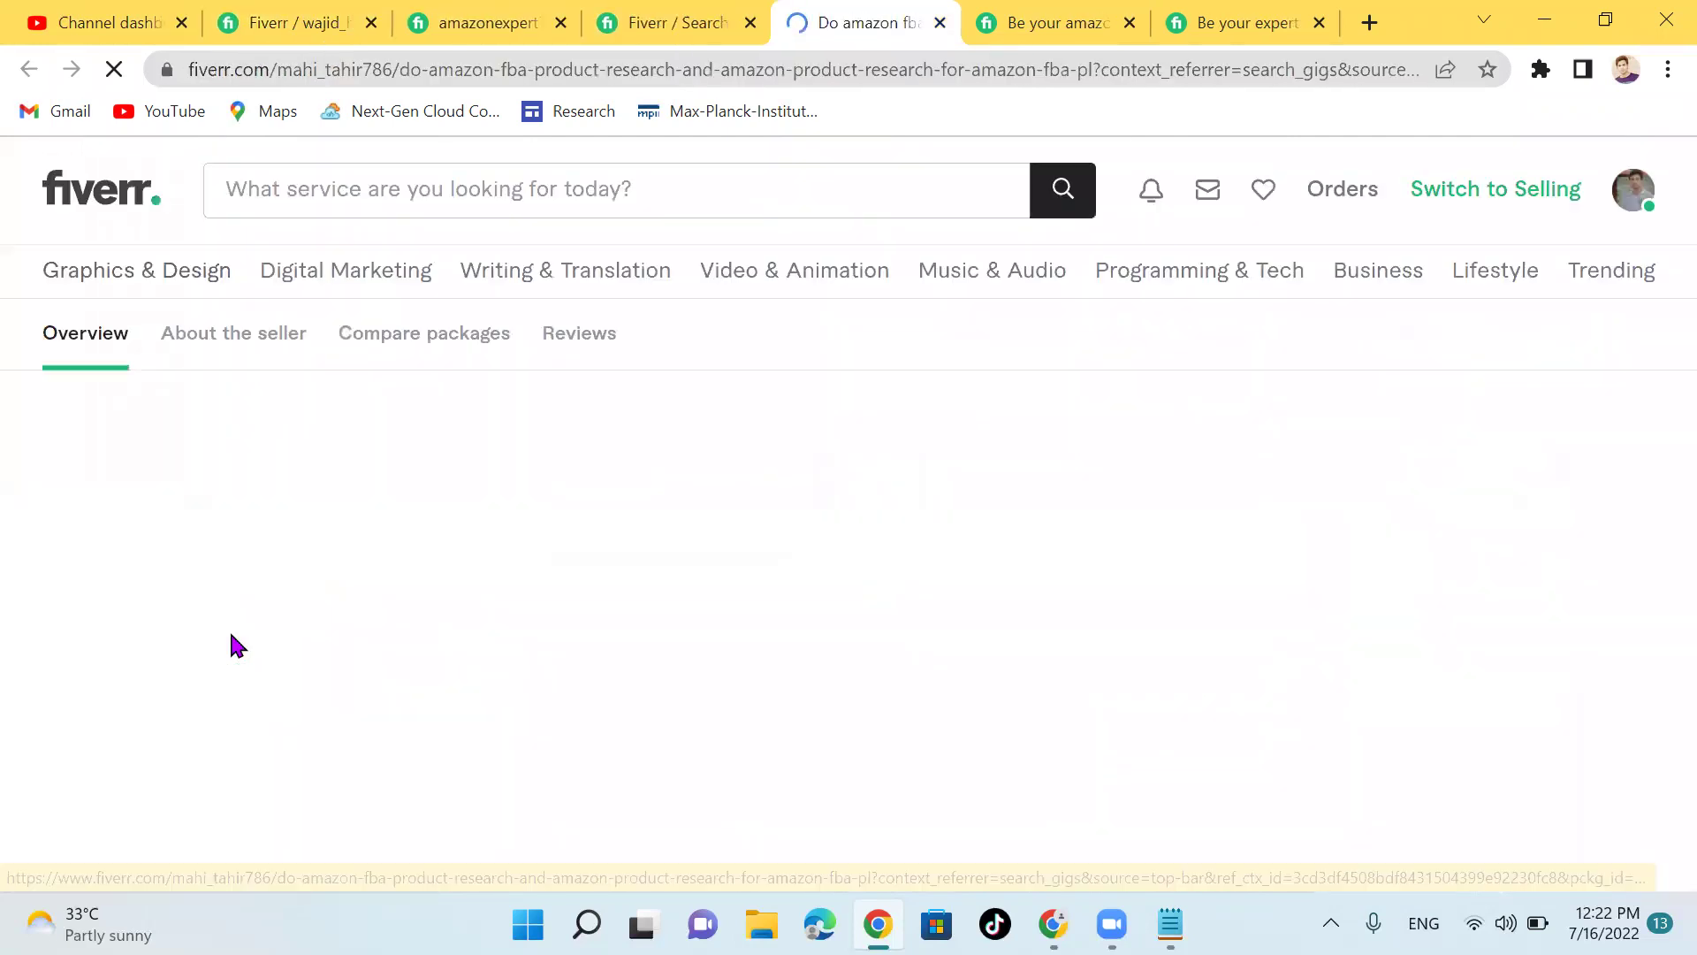
Step: Examine the reference gig's description, industry and platform details, and package comparison
{"action": "scroll", "coordinate": [608, 570], "scroll_direction": "down", "scroll_amount": 1}
{"action": "scroll", "coordinate": [608, 571], "scroll_direction": "down", "scroll_amount": 15}
{"action": "scroll", "coordinate": [608, 567], "scroll_direction": "down", "scroll_amount": 15}
{"action": "scroll", "coordinate": [608, 569], "scroll_direction": "down", "scroll_amount": 15}
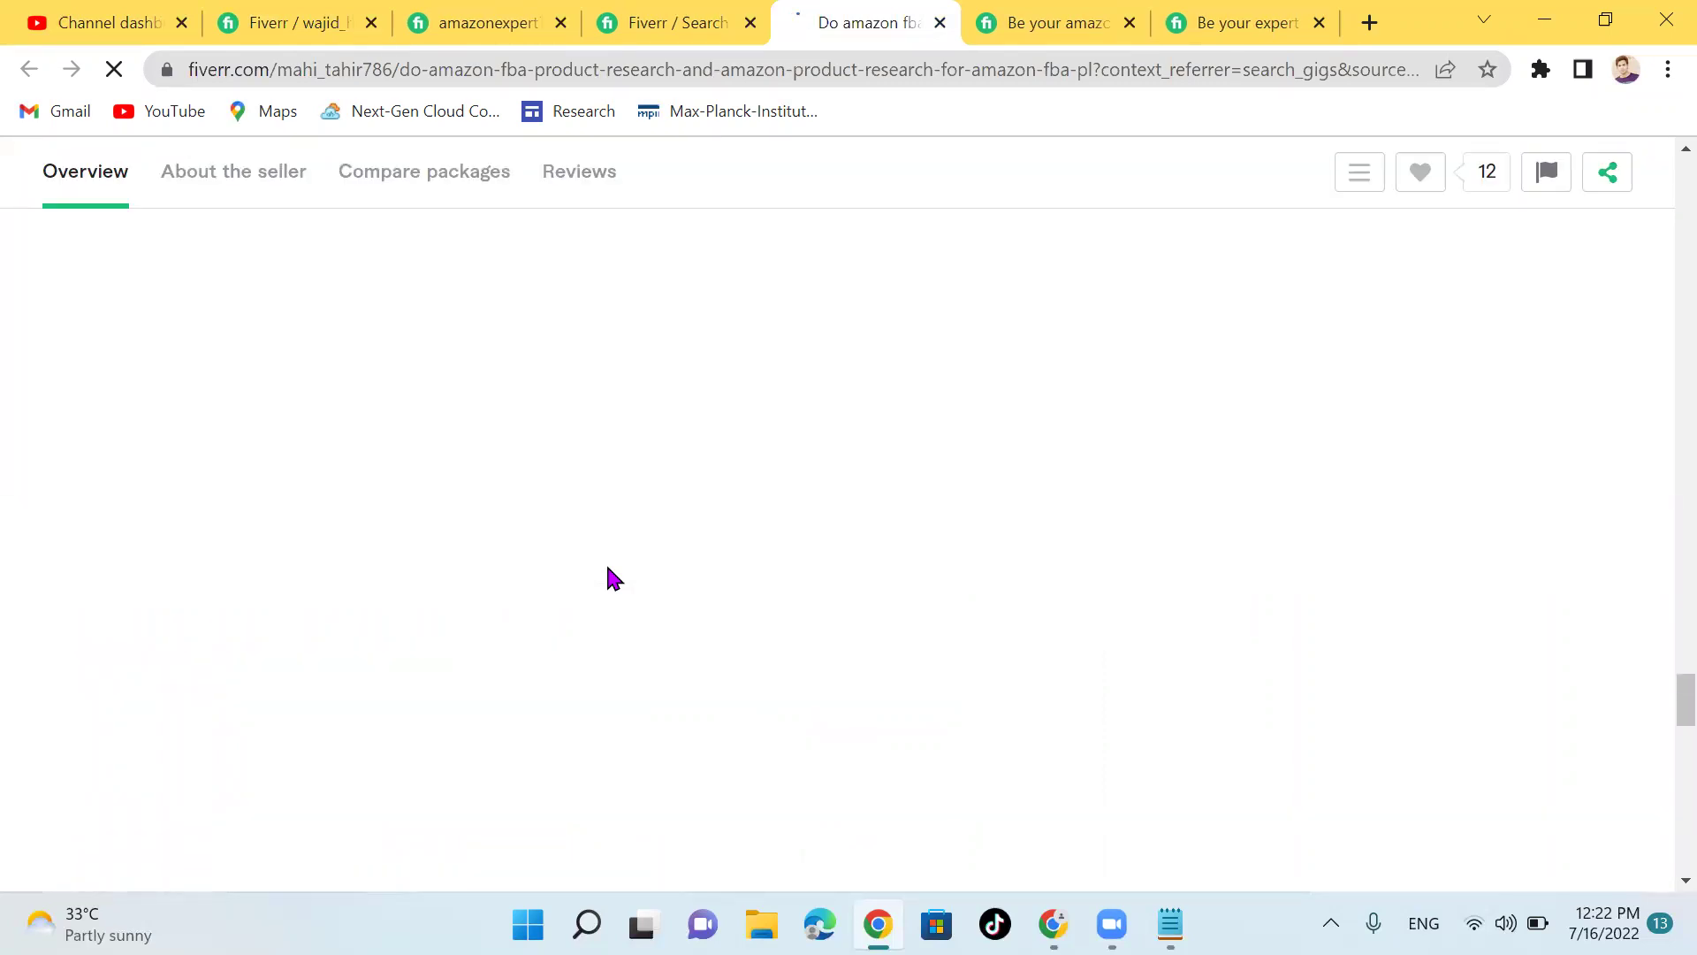
{"action": "scroll", "coordinate": [608, 570], "scroll_direction": "up", "scroll_amount": 10}
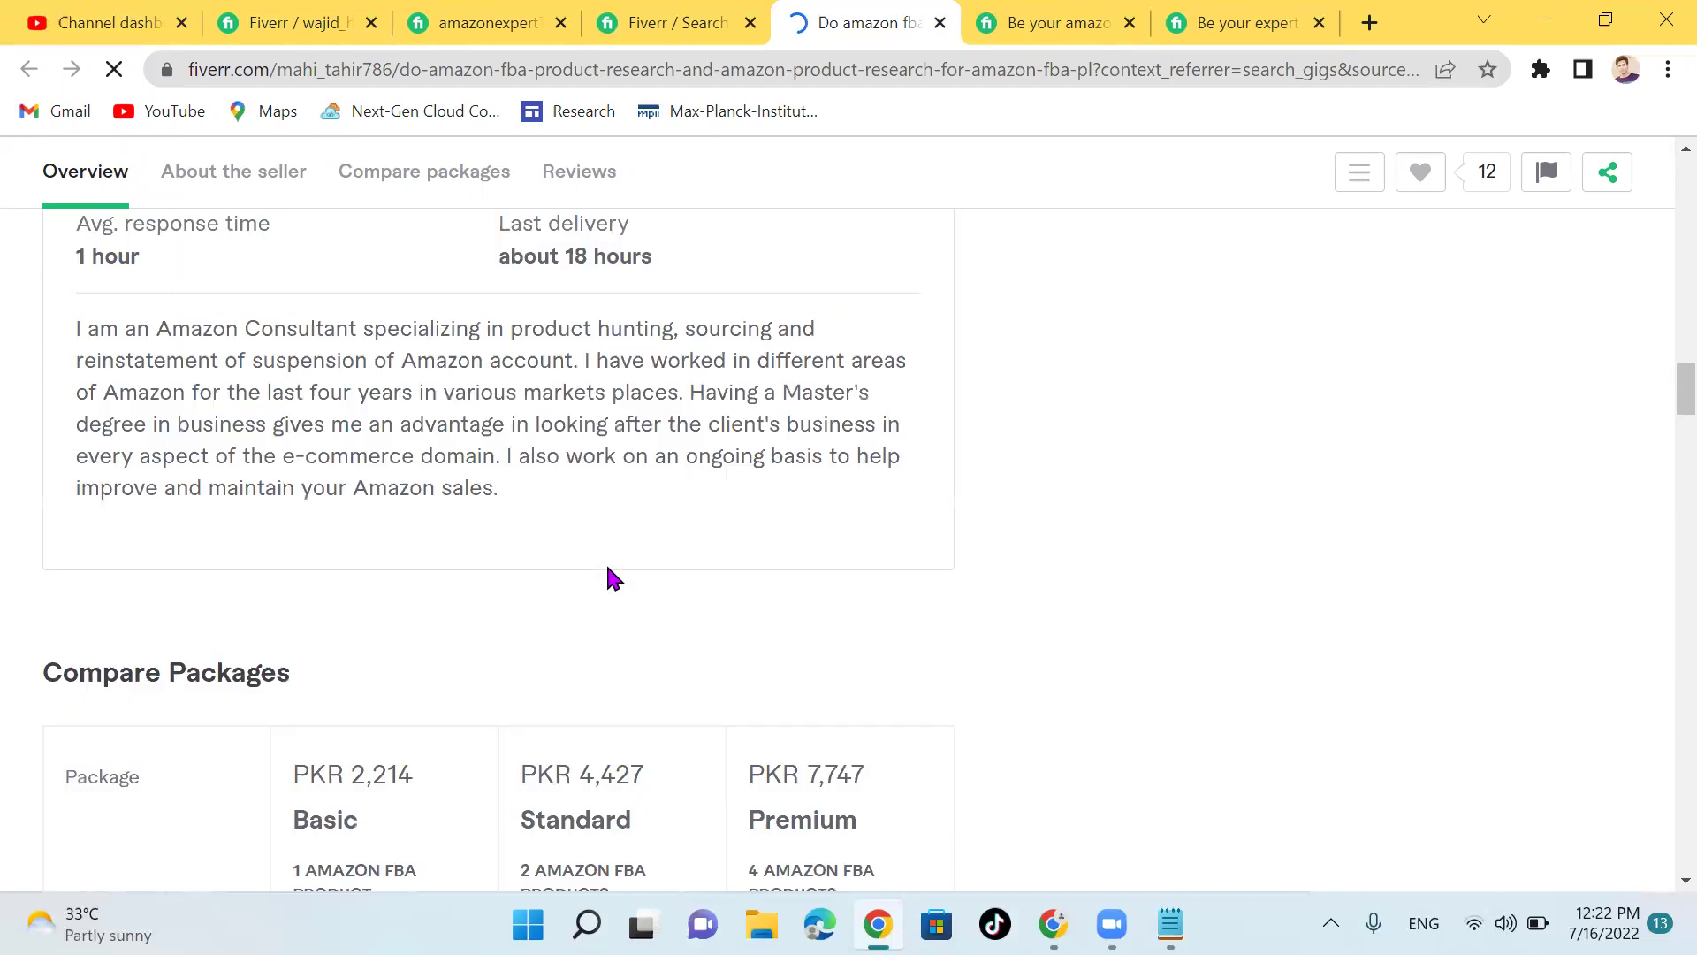
{"action": "scroll", "coordinate": [608, 571], "scroll_direction": "up", "scroll_amount": 5}
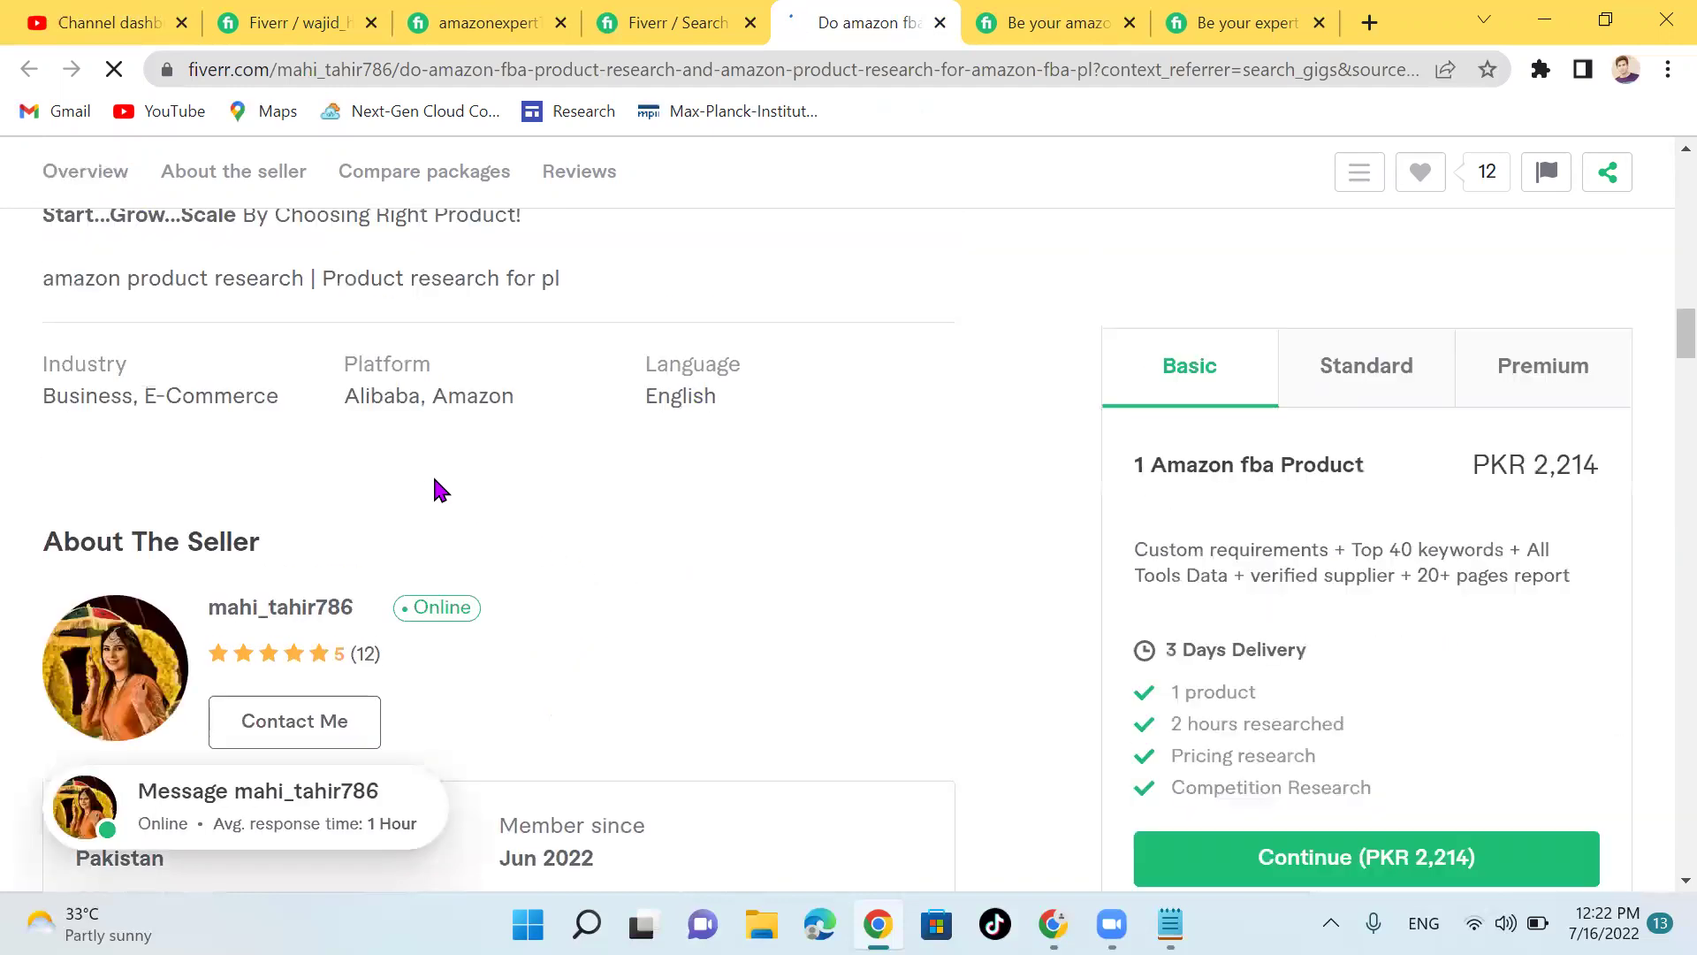
{"action": "scroll", "coordinate": [696, 573], "scroll_direction": "down", "scroll_amount": 5}
{"action": "scroll", "coordinate": [694, 572], "scroll_direction": "down", "scroll_amount": 20}
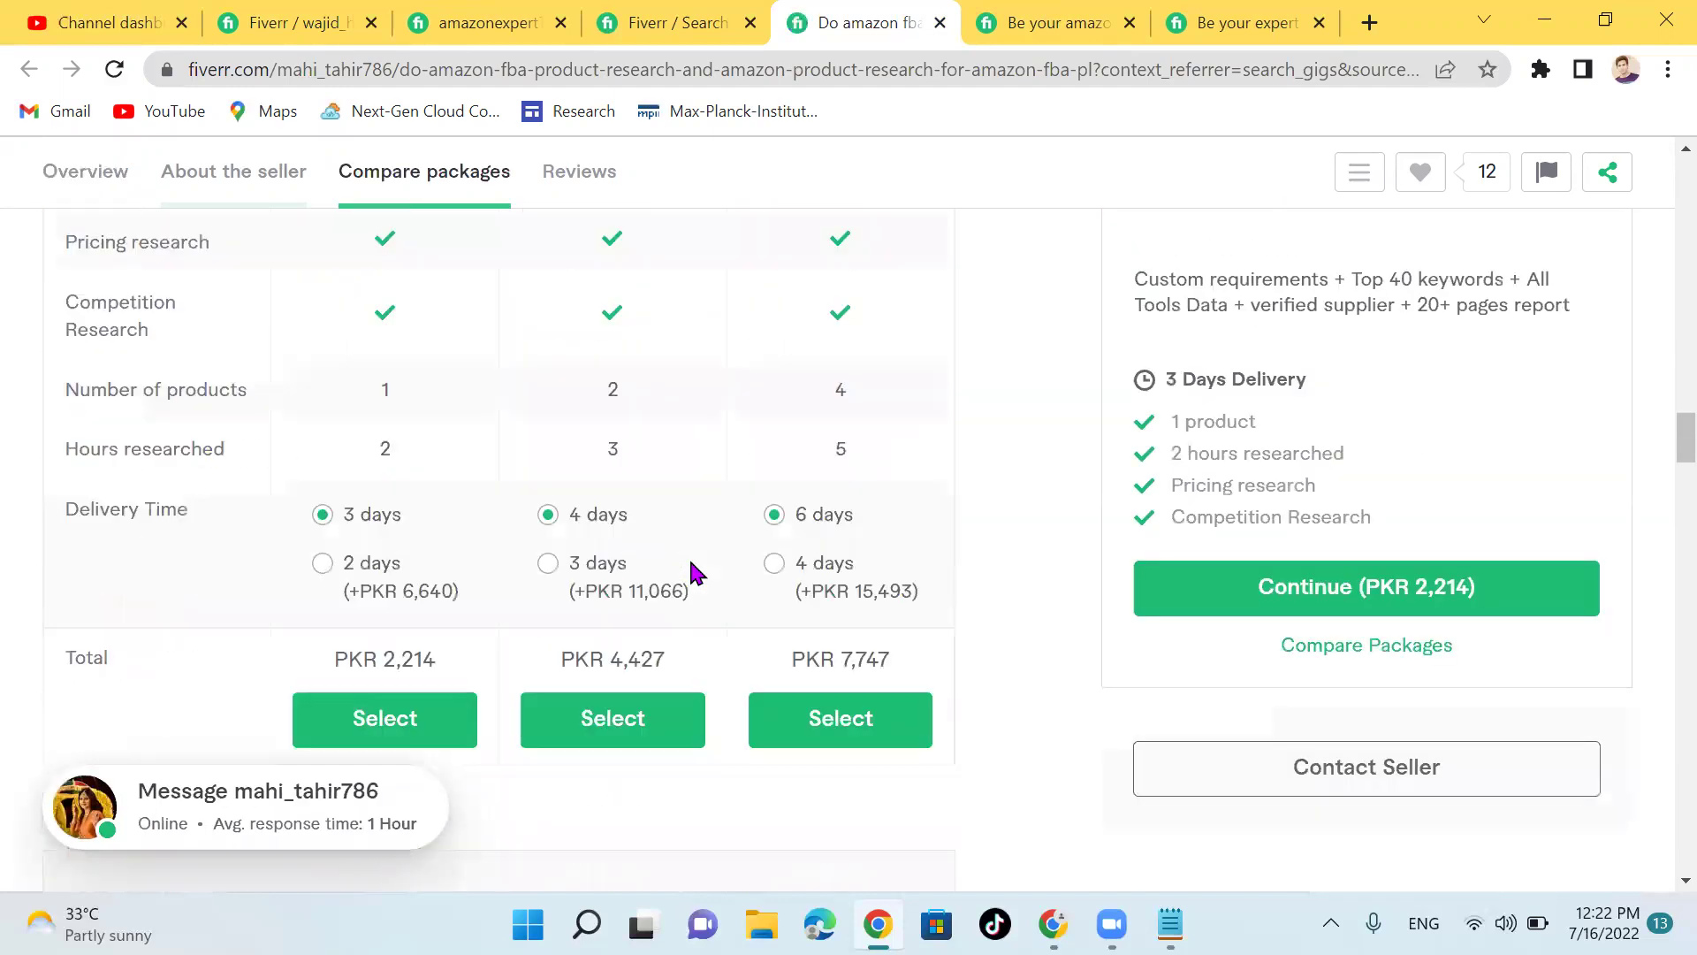
{"action": "scroll", "coordinate": [692, 575], "scroll_direction": "down", "scroll_amount": 10}
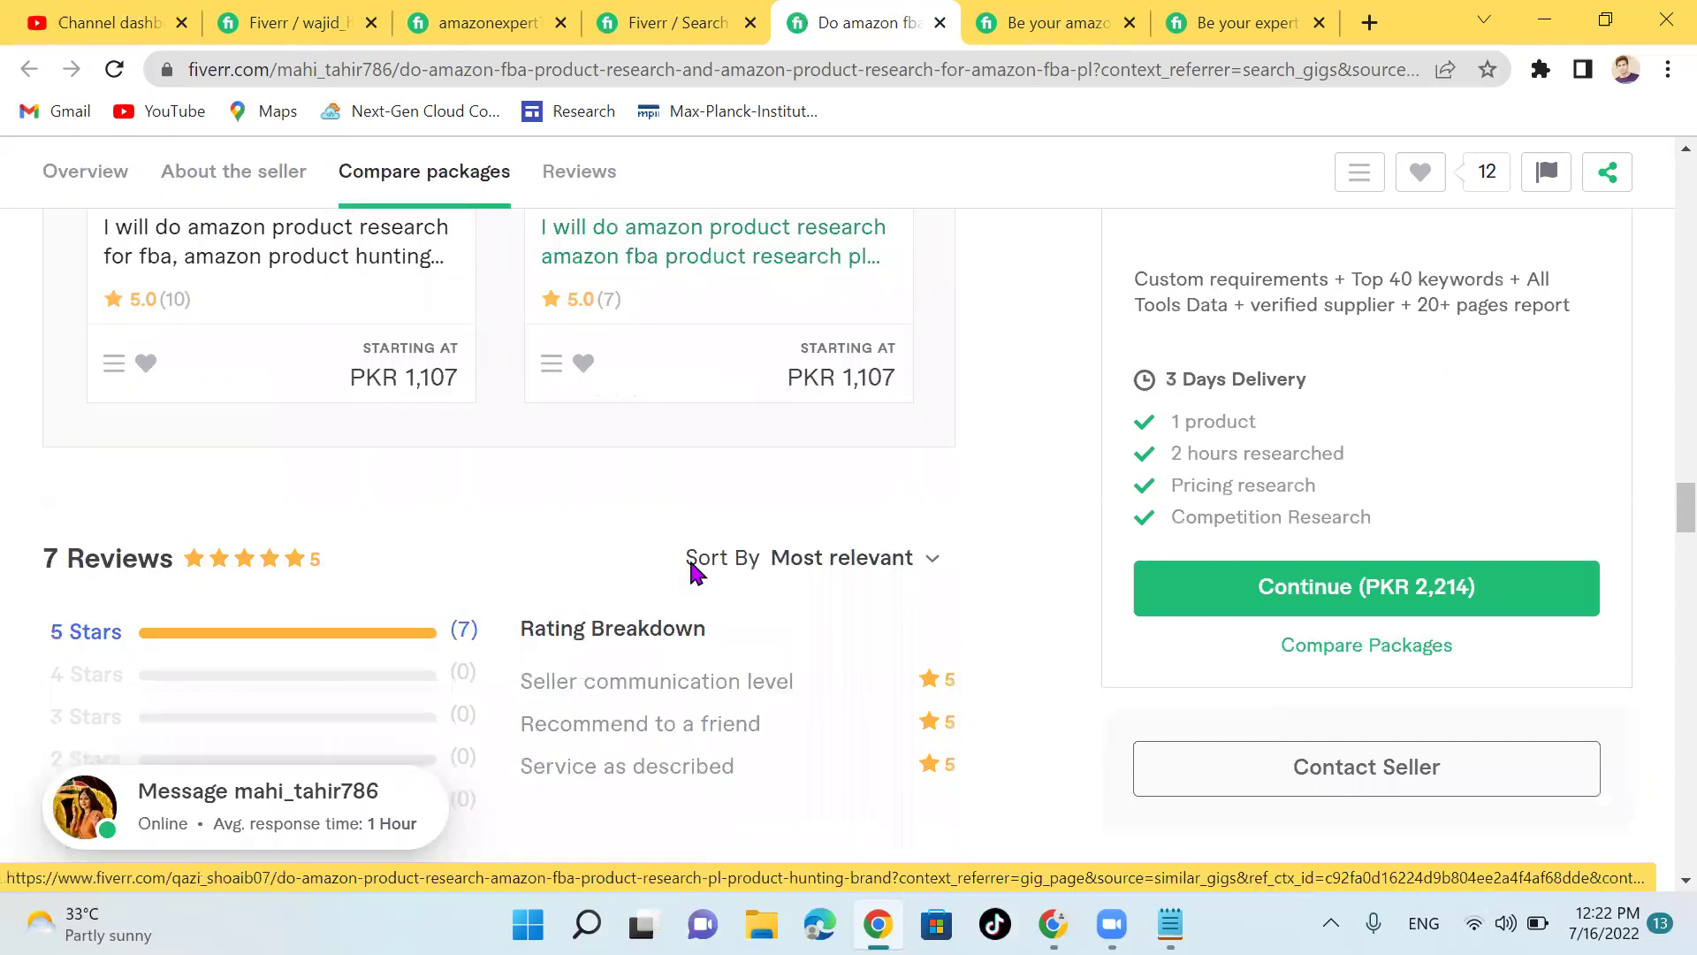
Step: Find the related tags below the gig's reviews and open the services listed under "fba product research"
{"action": "right_click", "coordinate": [692, 573]}
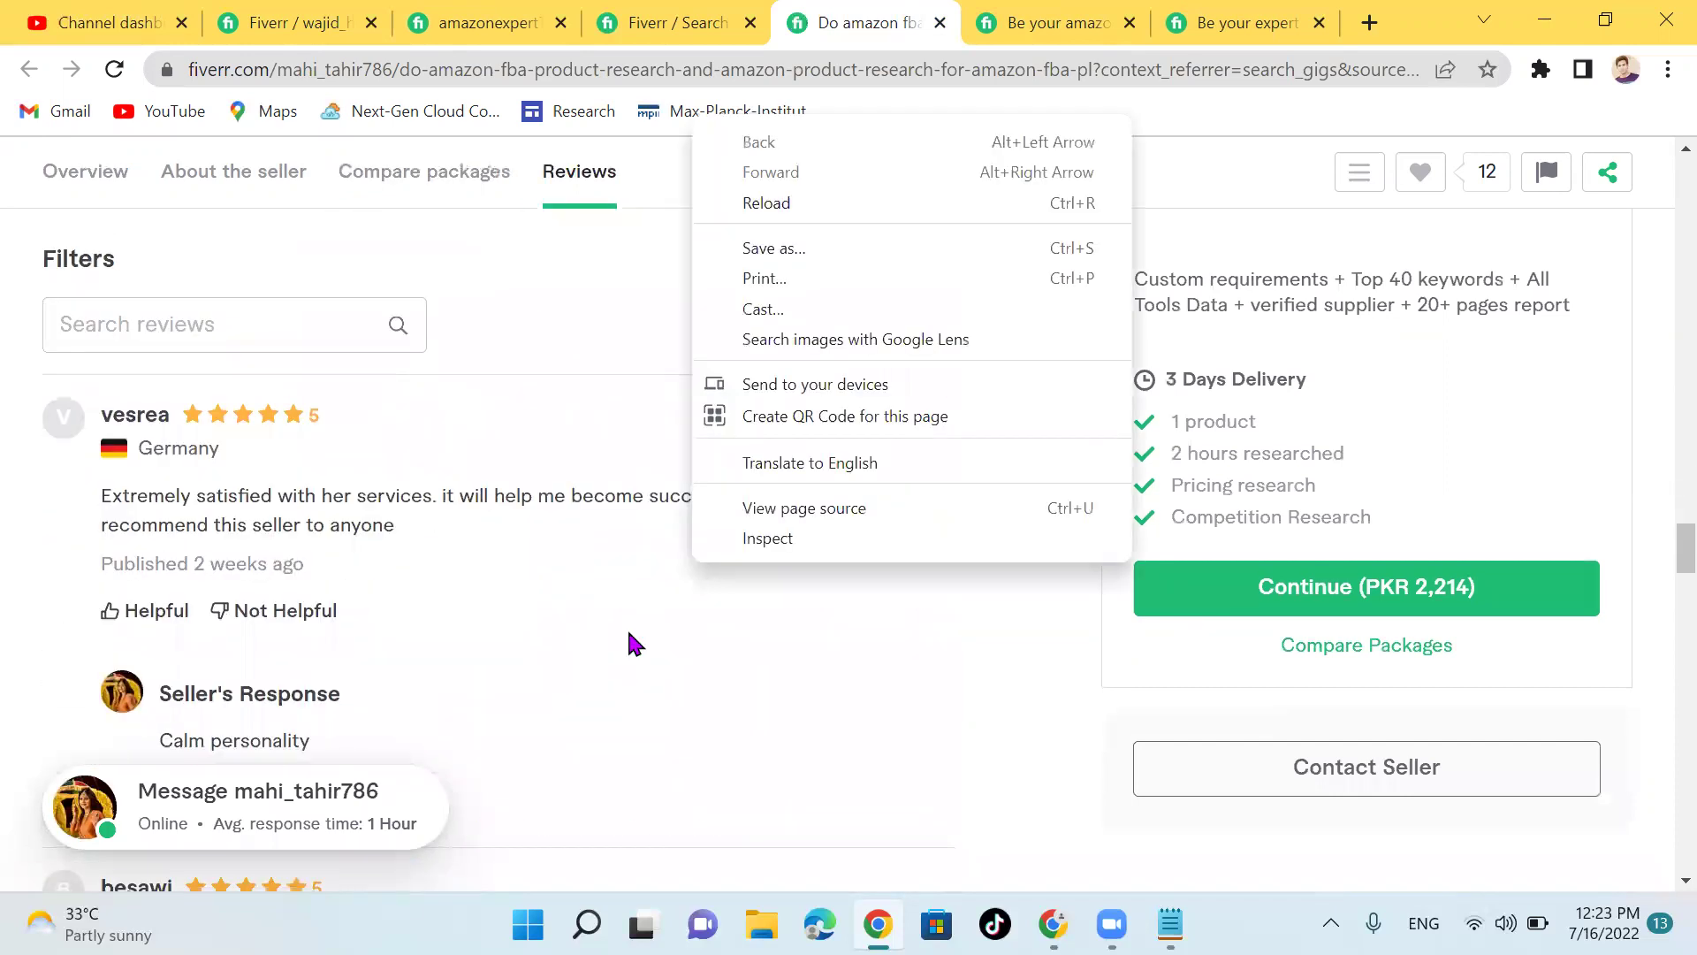
{"action": "left_click", "coordinate": [667, 690]}
{"action": "scroll", "coordinate": [668, 689], "scroll_direction": "down", "scroll_amount": 5}
{"action": "scroll", "coordinate": [669, 689], "scroll_direction": "down", "scroll_amount": 8}
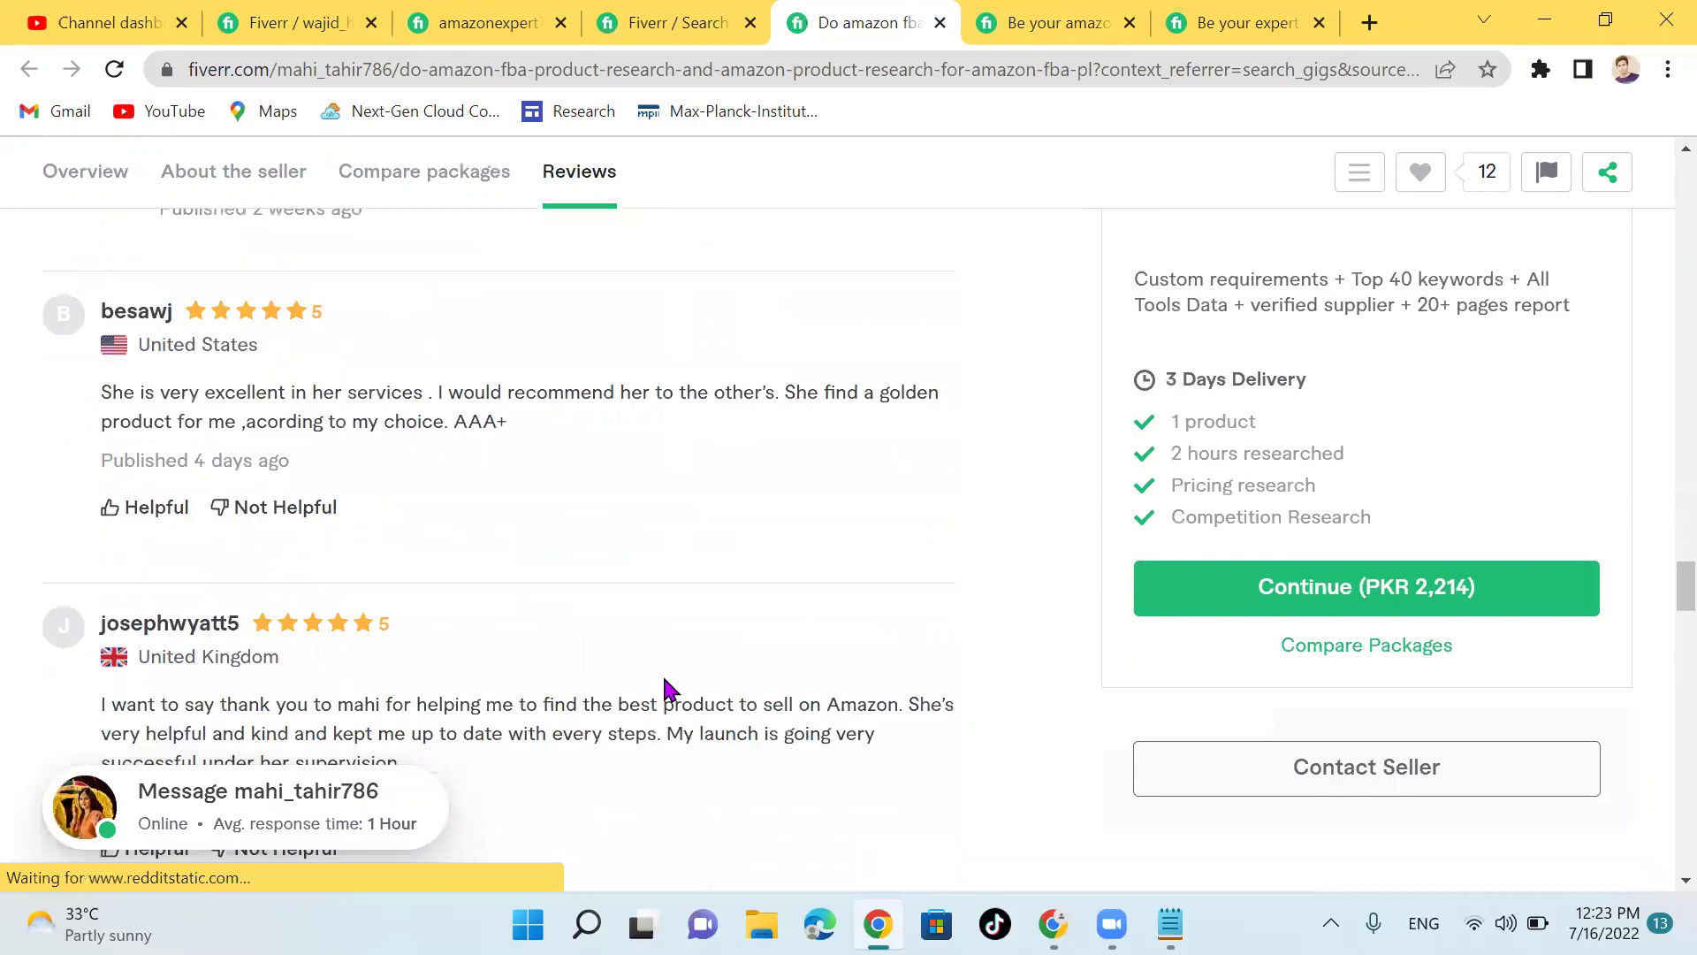
{"action": "scroll", "coordinate": [669, 689], "scroll_direction": "down", "scroll_amount": 12}
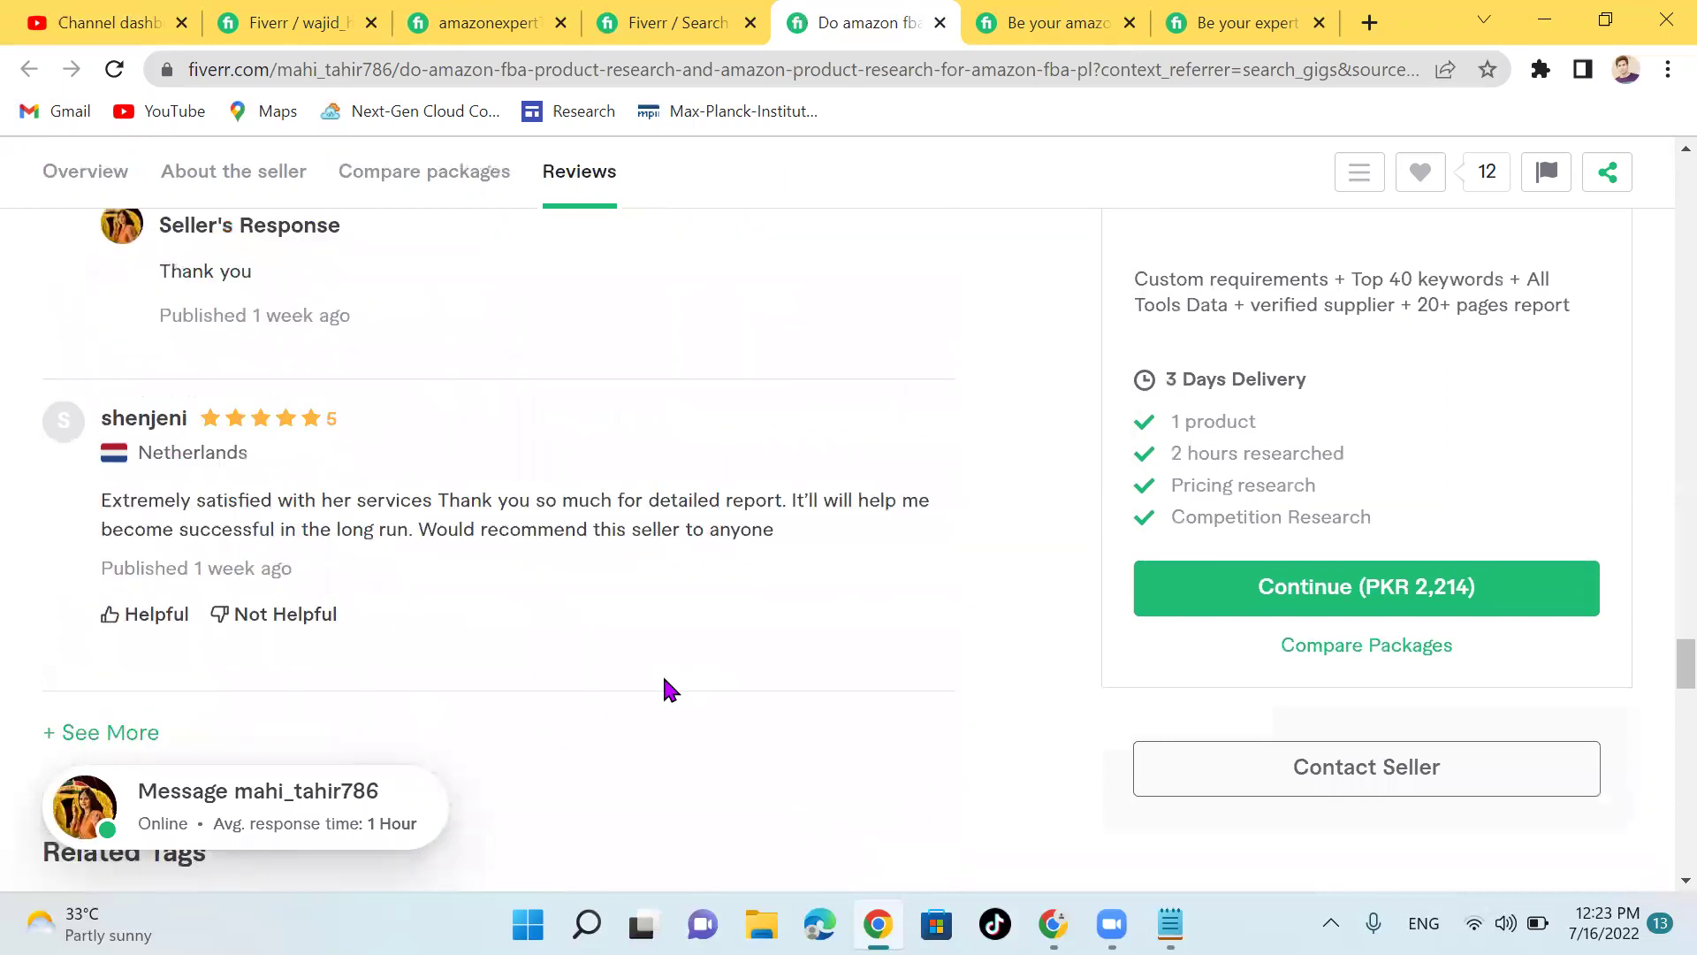
{"action": "scroll", "coordinate": [664, 691], "scroll_direction": "up", "scroll_amount": 3}
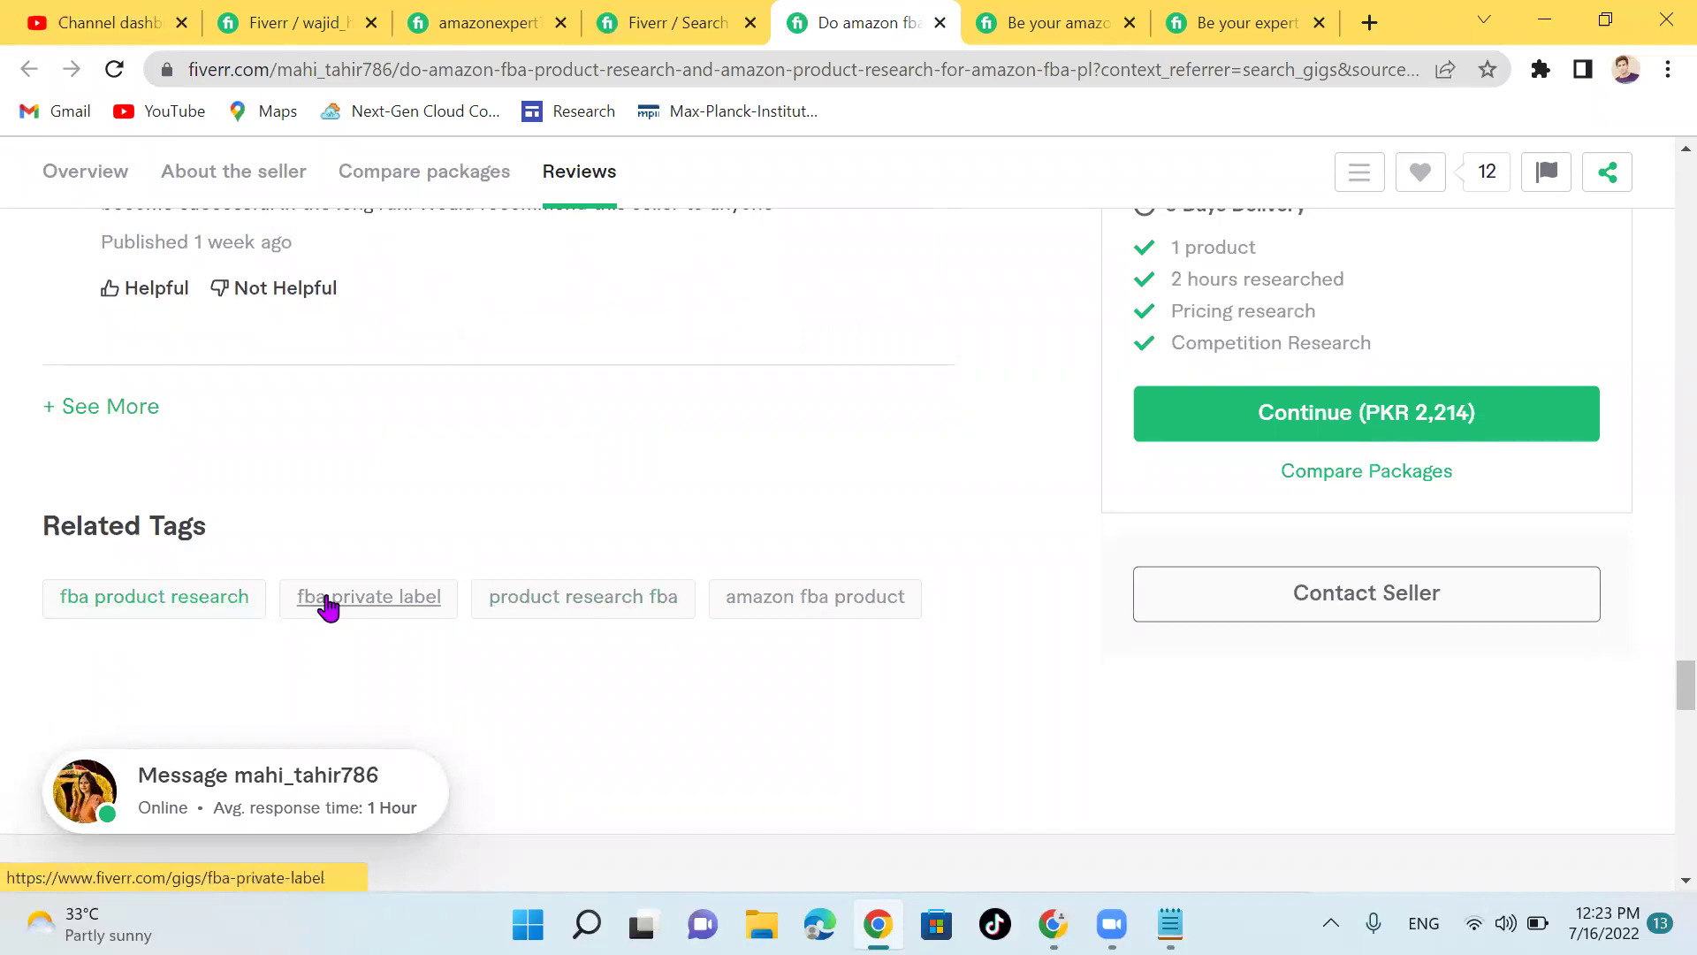
{"action": "left_click", "coordinate": [168, 616]}
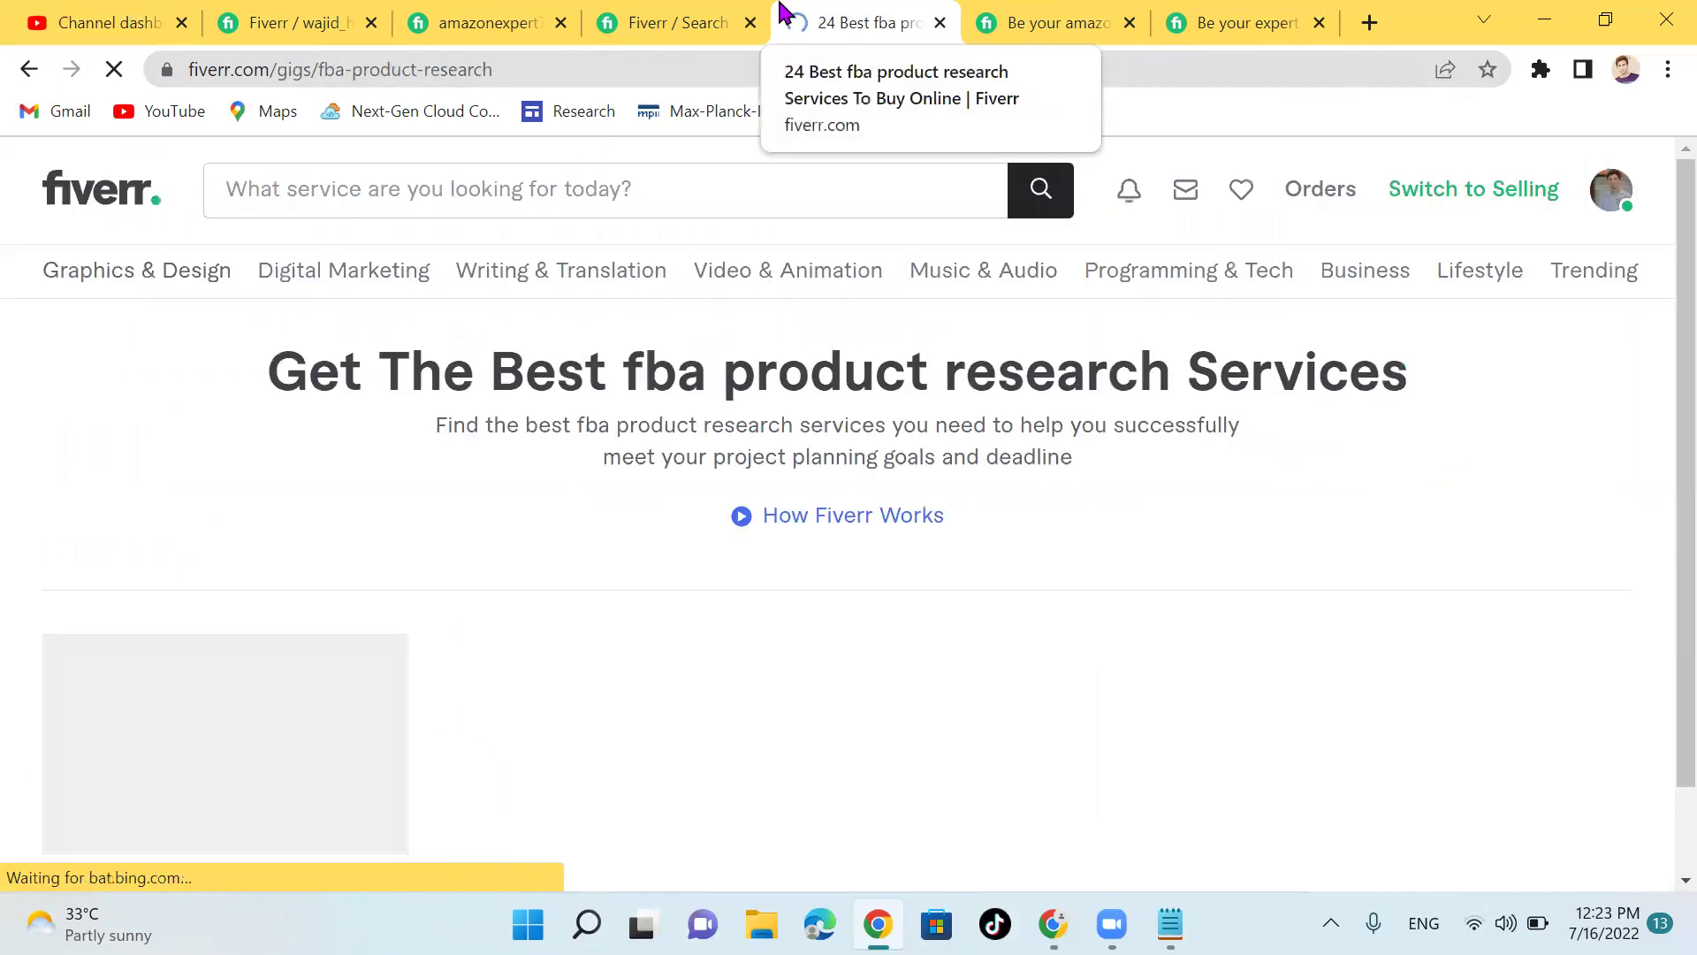
{"action": "scroll", "coordinate": [601, 466], "scroll_direction": "down", "scroll_amount": 6}
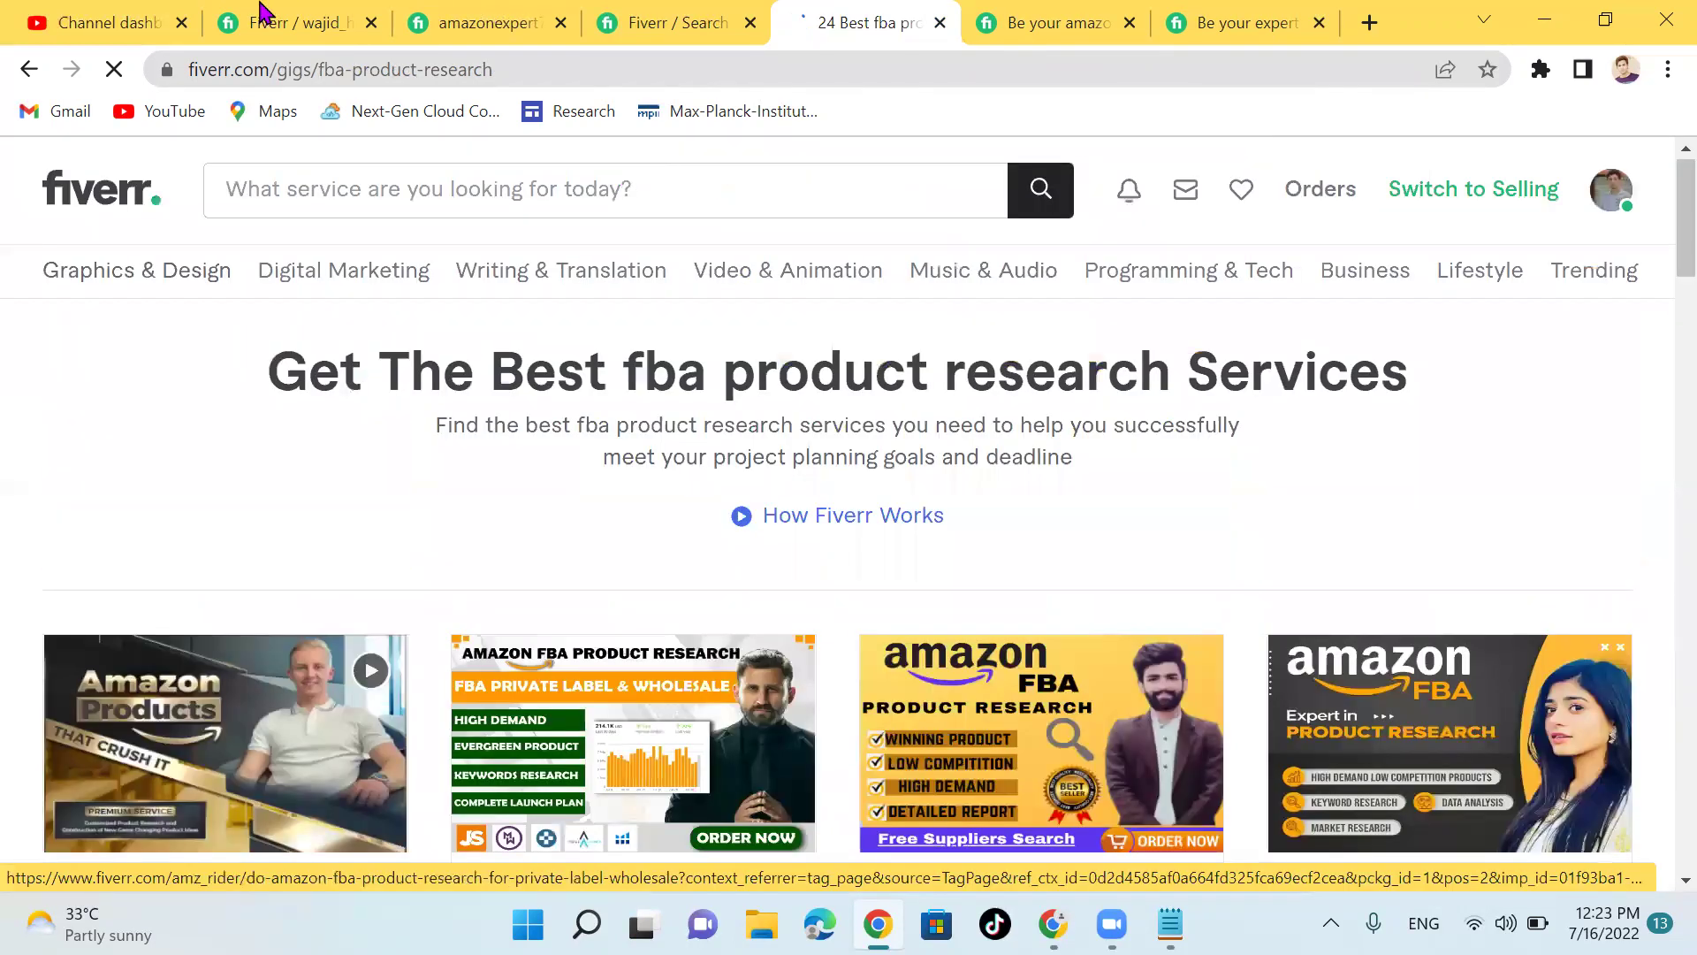
Step: Add "fba product research" as a search tag on the new gig
{"action": "left_click", "coordinate": [262, 13]}
{"action": "left_click", "coordinate": [613, 600]}
{"action": "type", "text": "fb"}
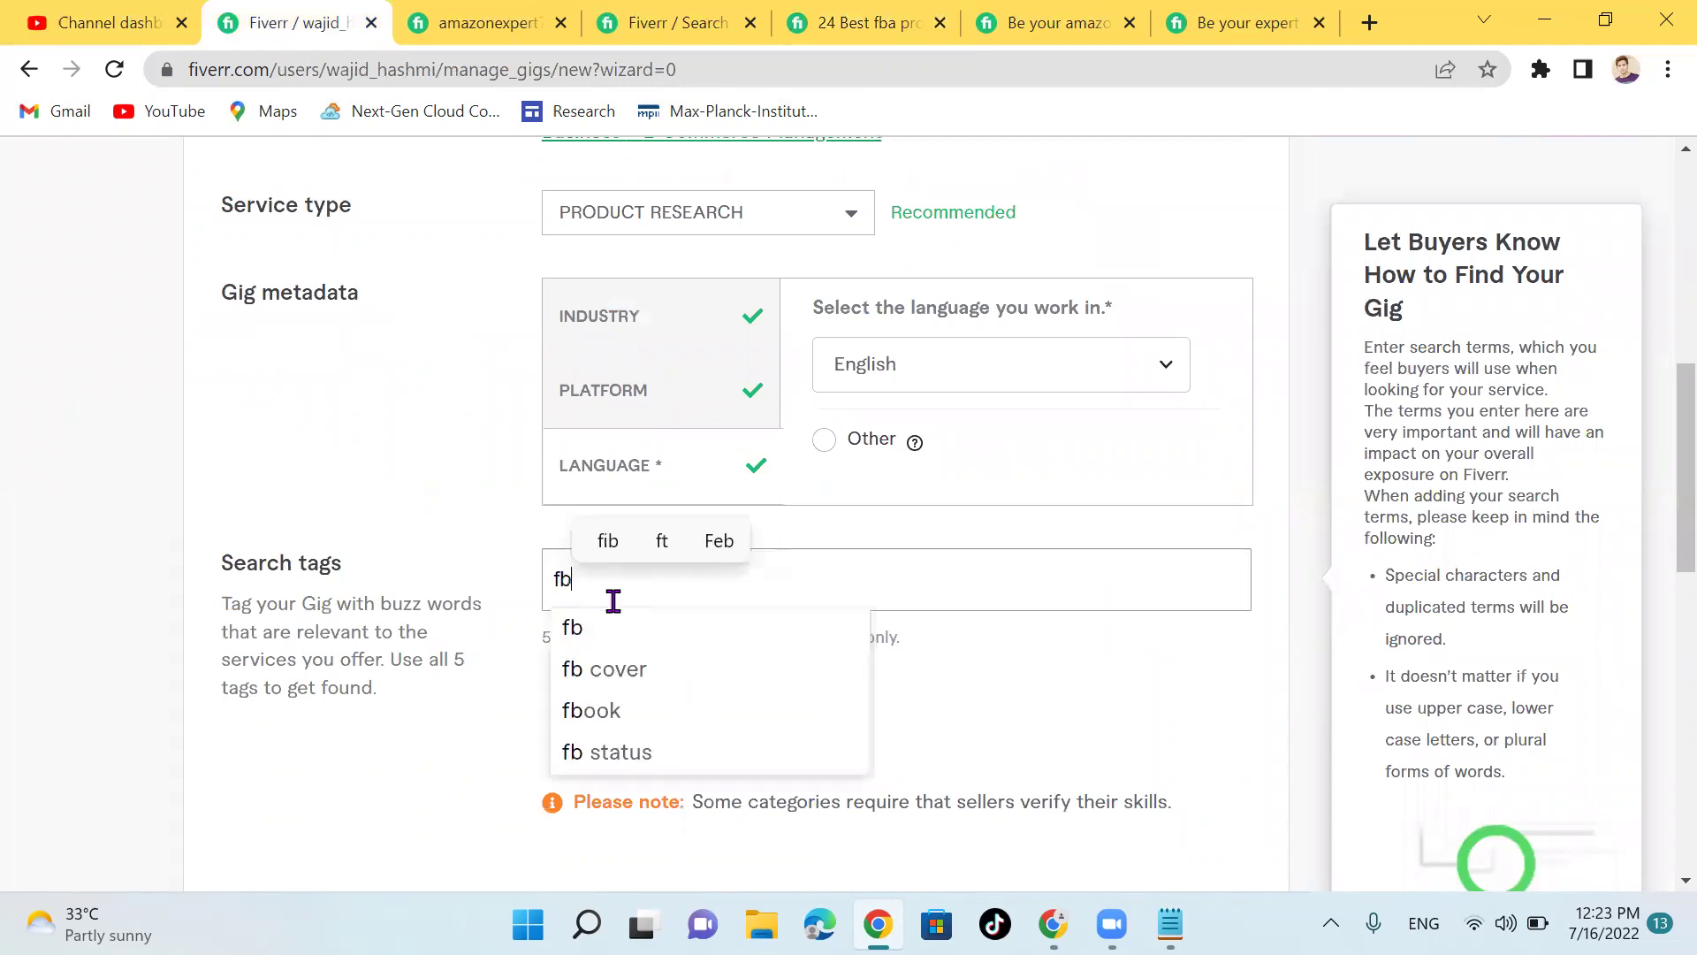
{"action": "type", "text": "a pro"}
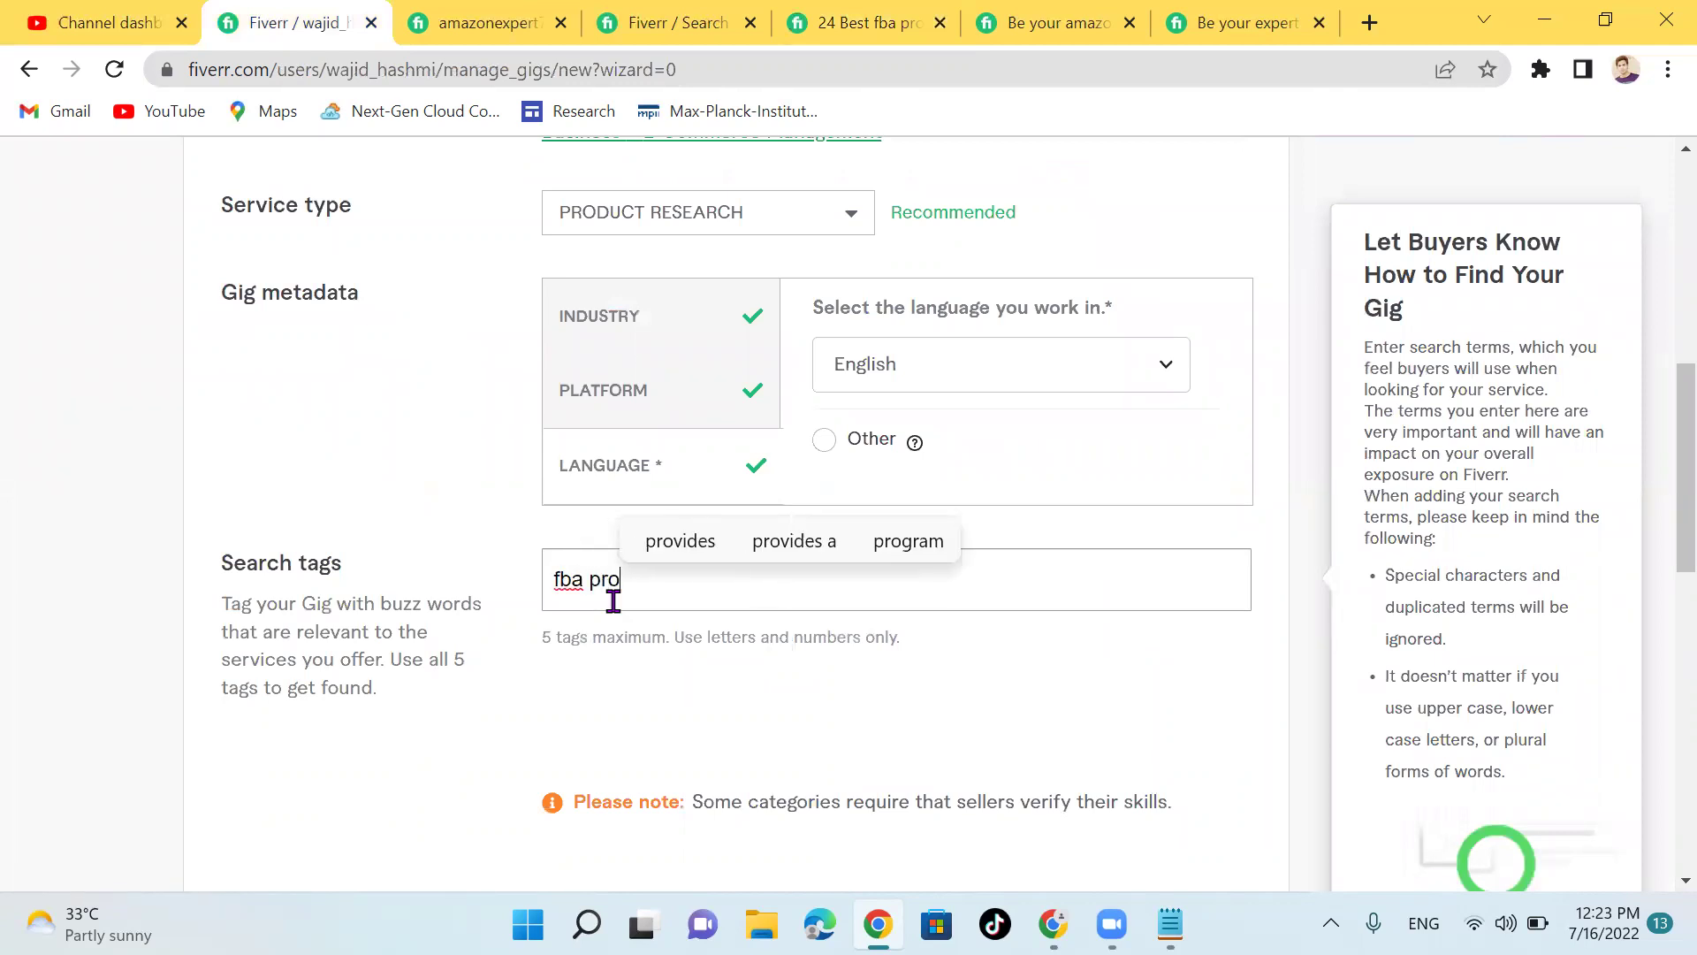
{"action": "type", "text": "duct resea"}
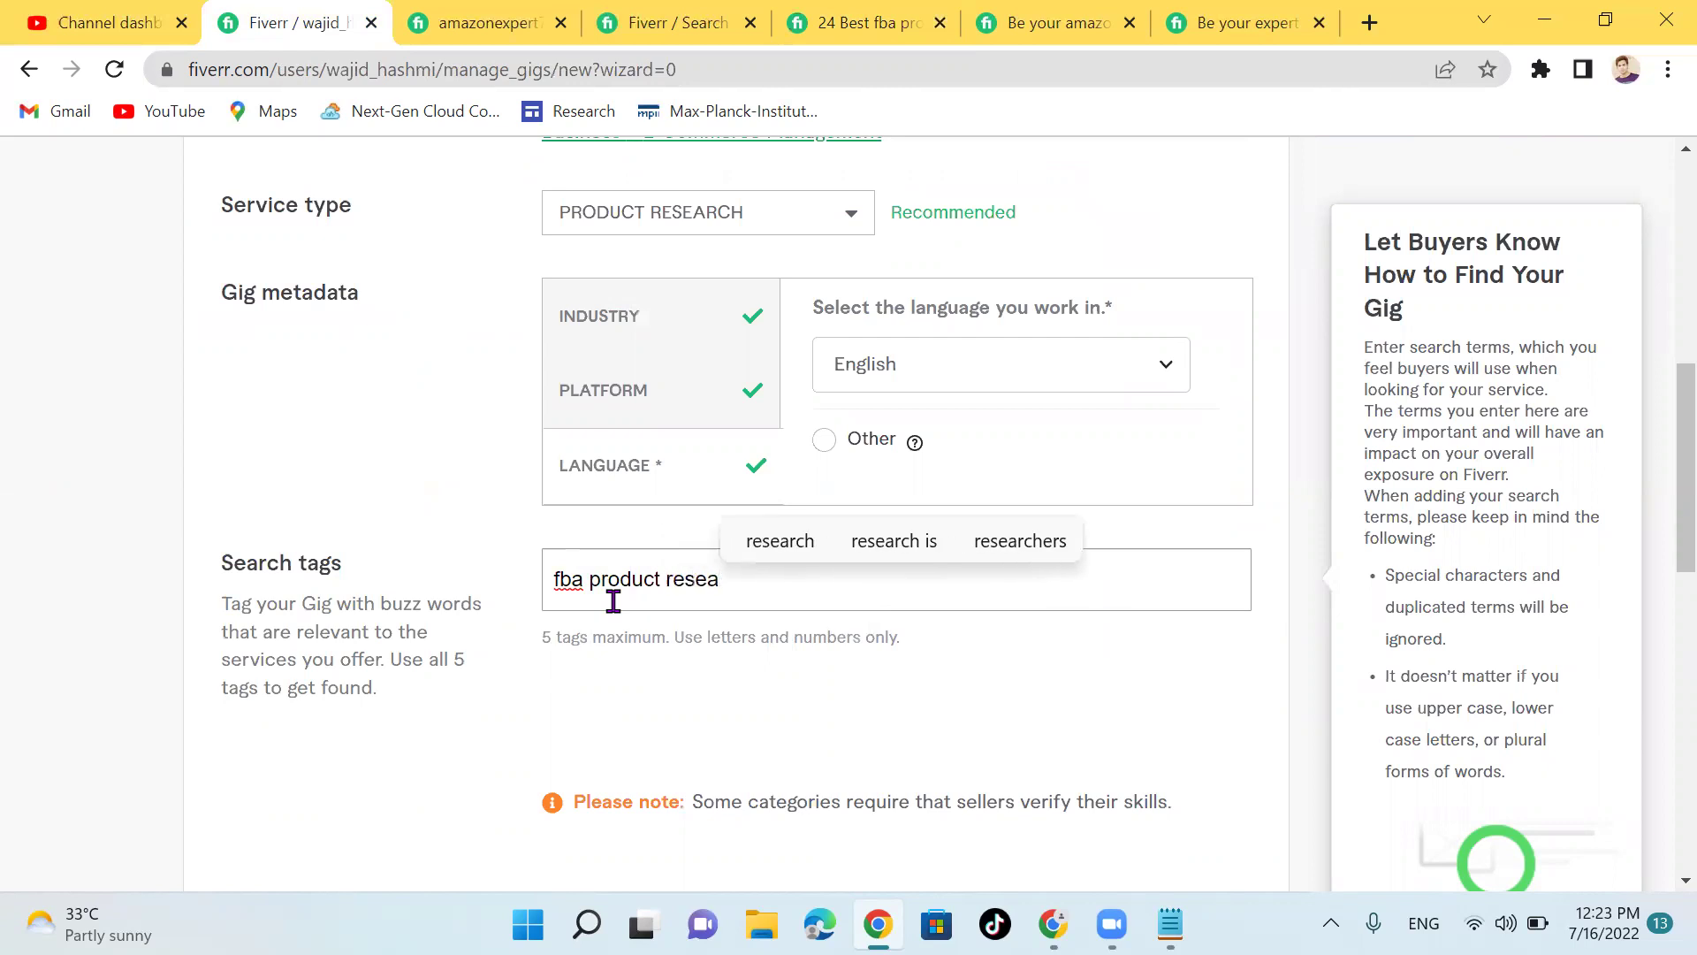
{"action": "left_click", "coordinate": [776, 541]}
{"action": "key", "text": "Return"}
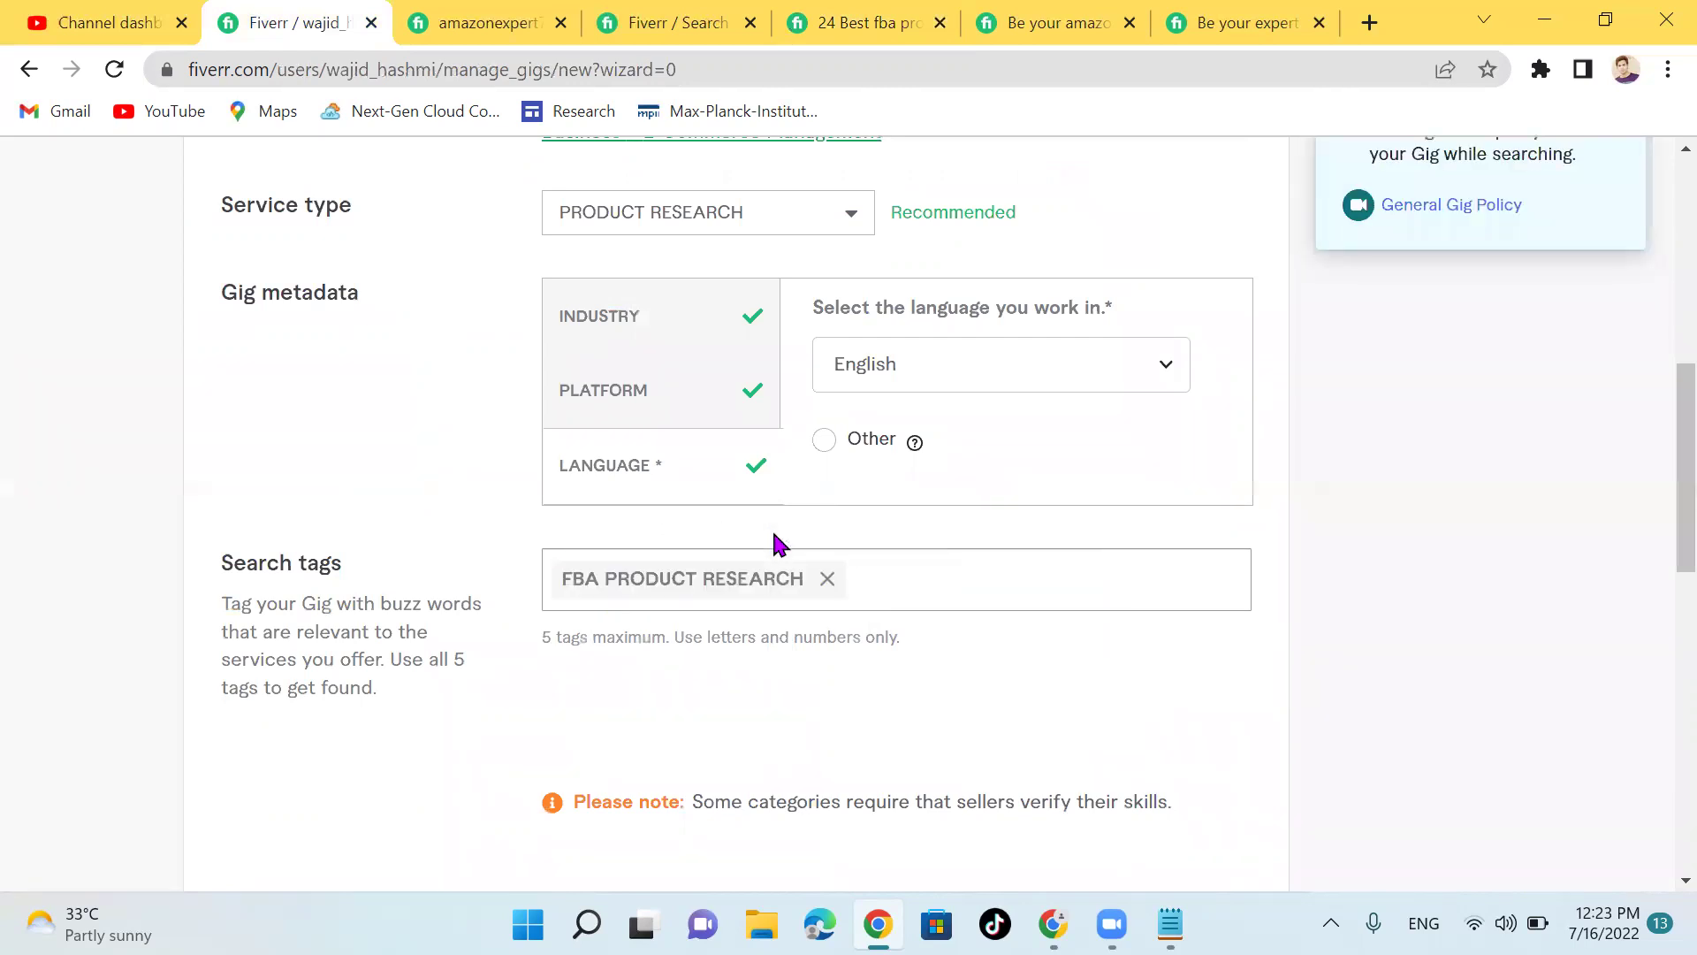
Step: Look through the Amazon FBA private label expert virtual assistant gig for its related tags
{"action": "left_click", "coordinate": [813, 21]}
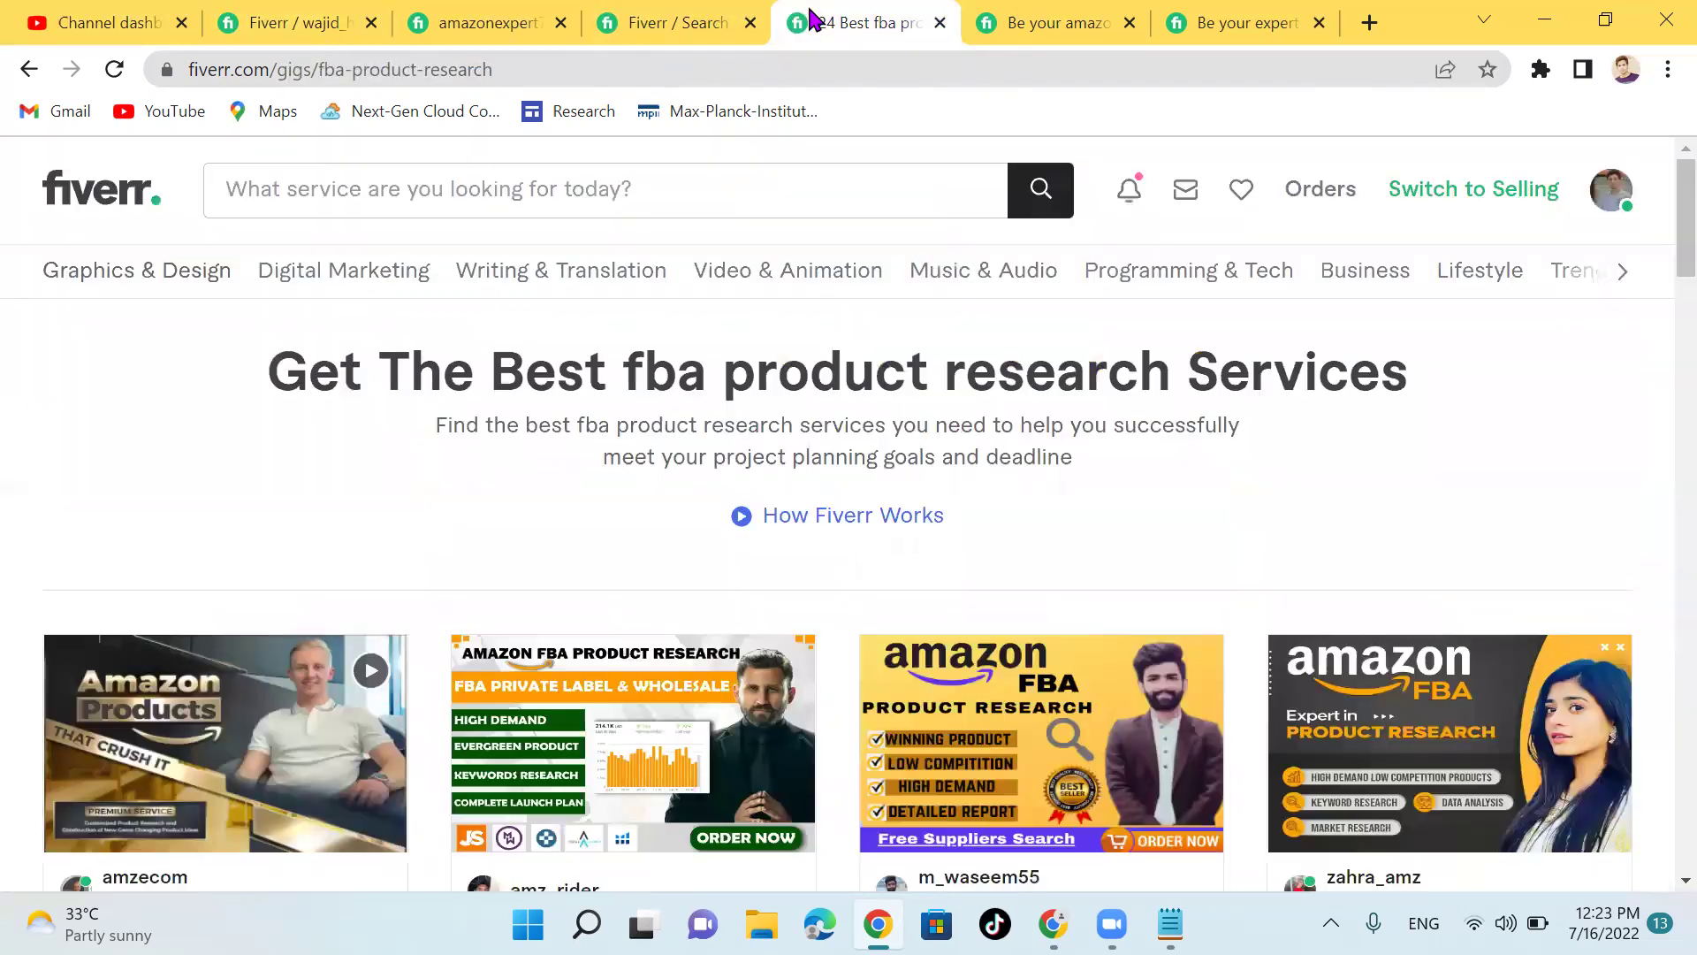
{"action": "left_click", "coordinate": [1071, 19]}
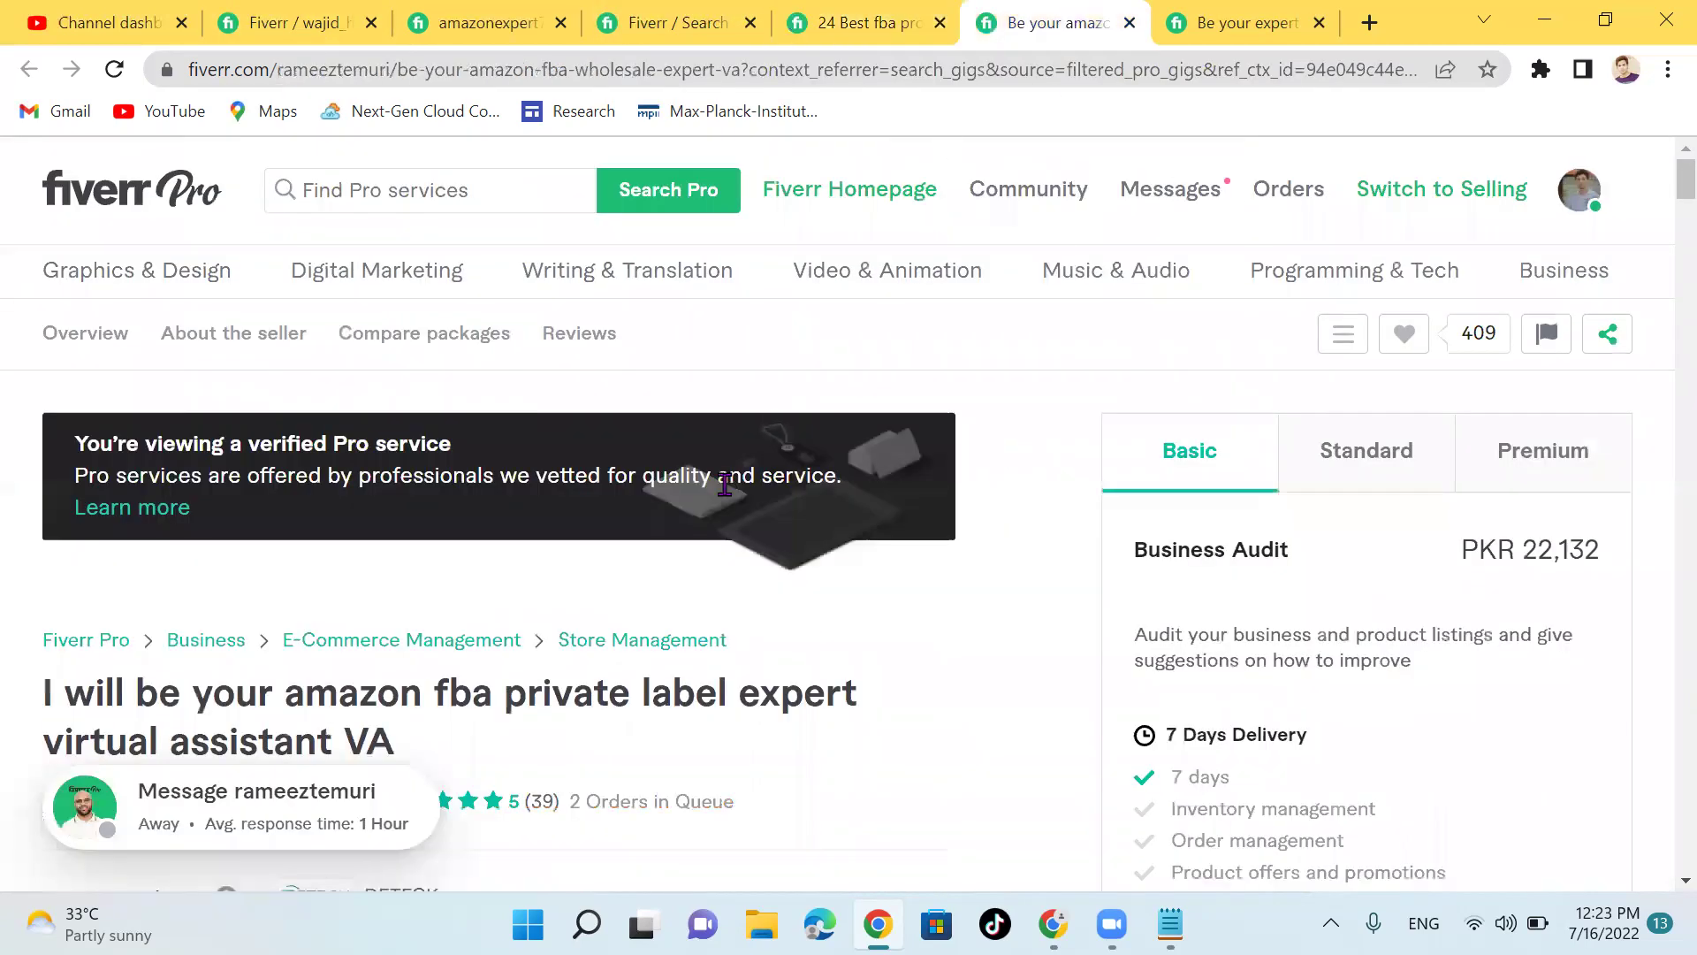
{"action": "scroll", "coordinate": [725, 495], "scroll_direction": "down", "scroll_amount": 20}
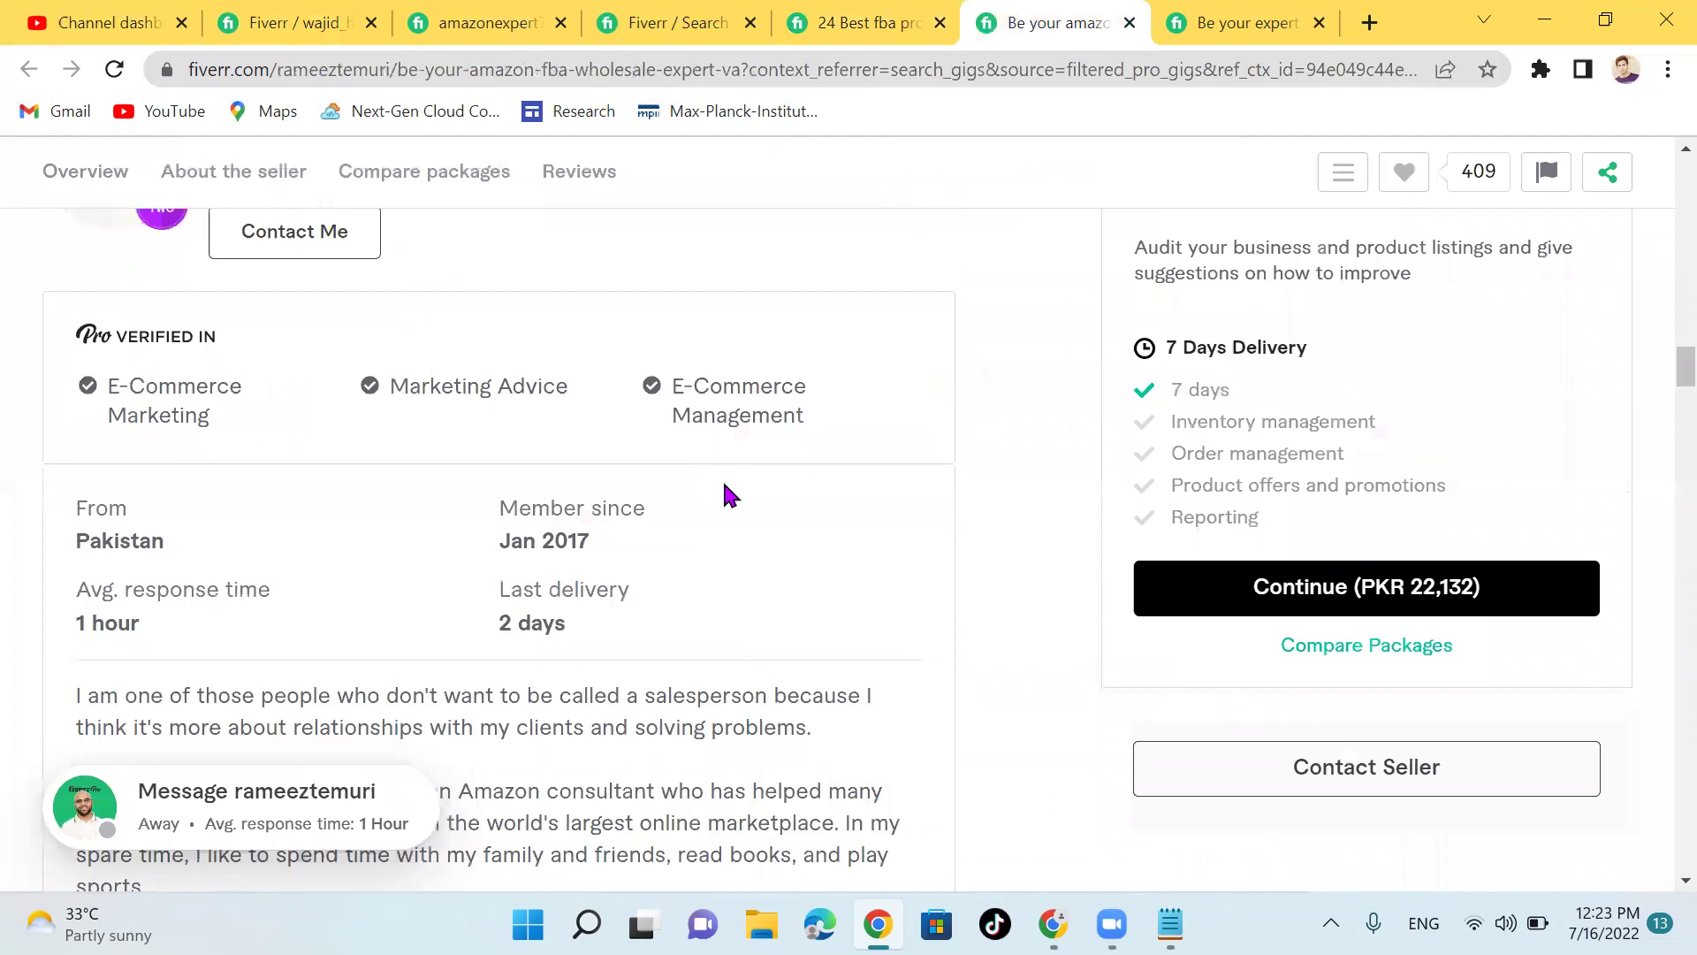
{"action": "scroll", "coordinate": [725, 495], "scroll_direction": "down", "scroll_amount": 15}
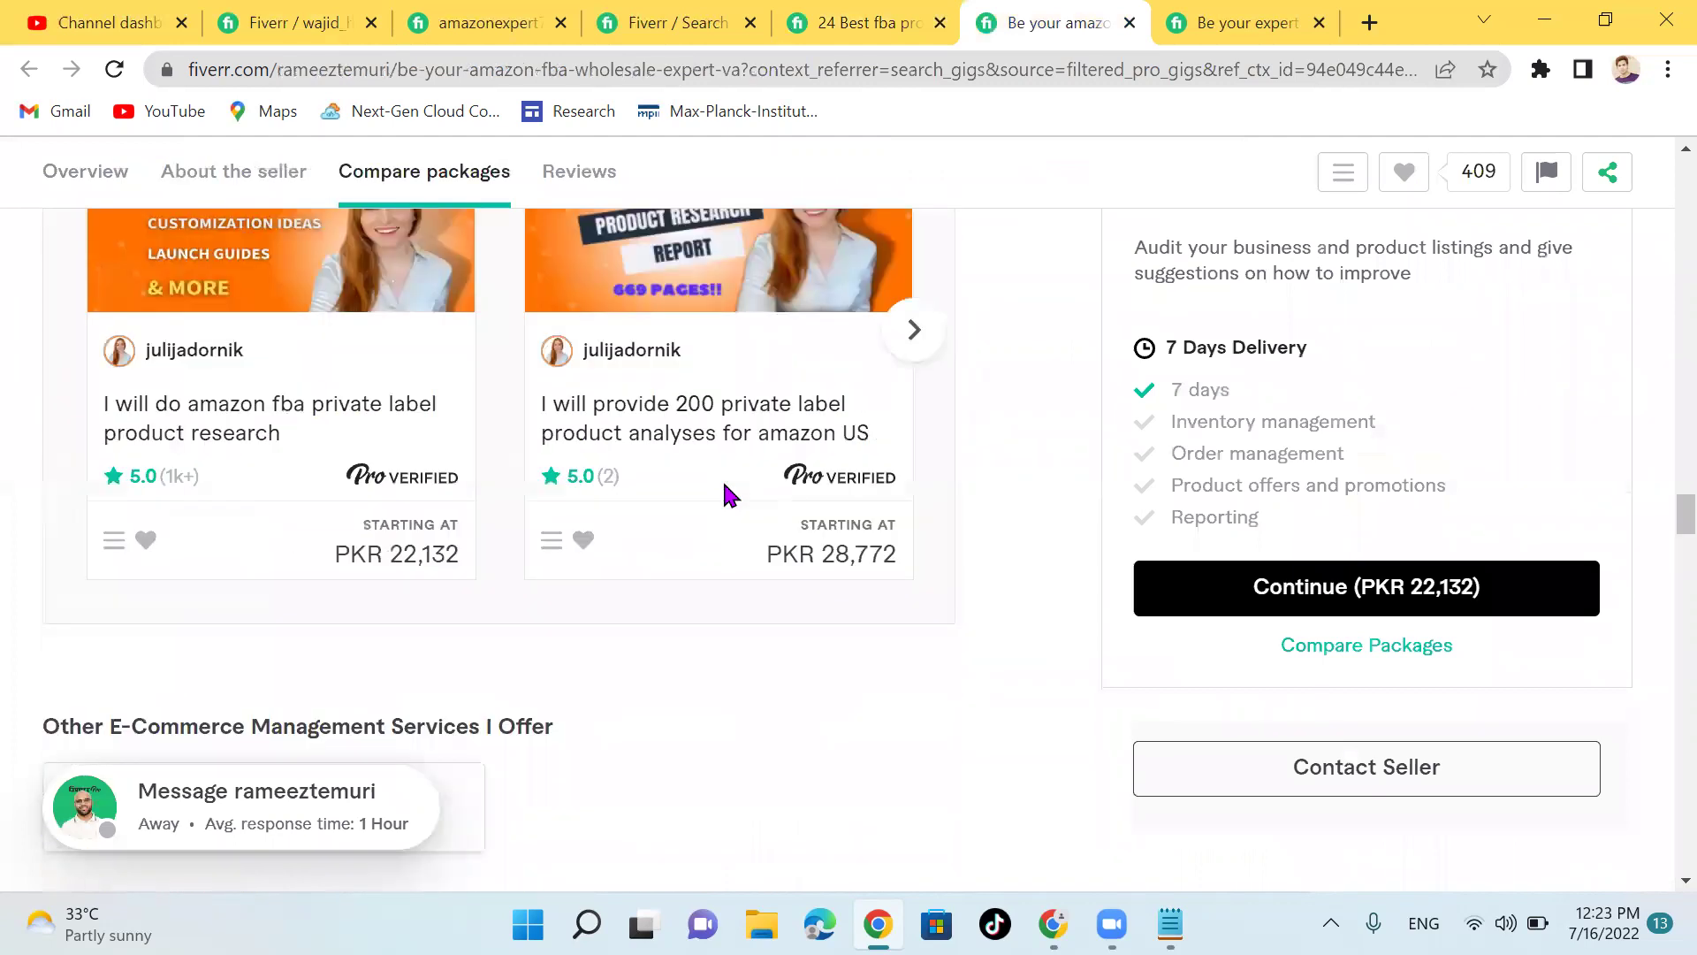
{"action": "scroll", "coordinate": [725, 495], "scroll_direction": "up", "scroll_amount": 5}
{"action": "scroll", "coordinate": [725, 494], "scroll_direction": "down", "scroll_amount": 10}
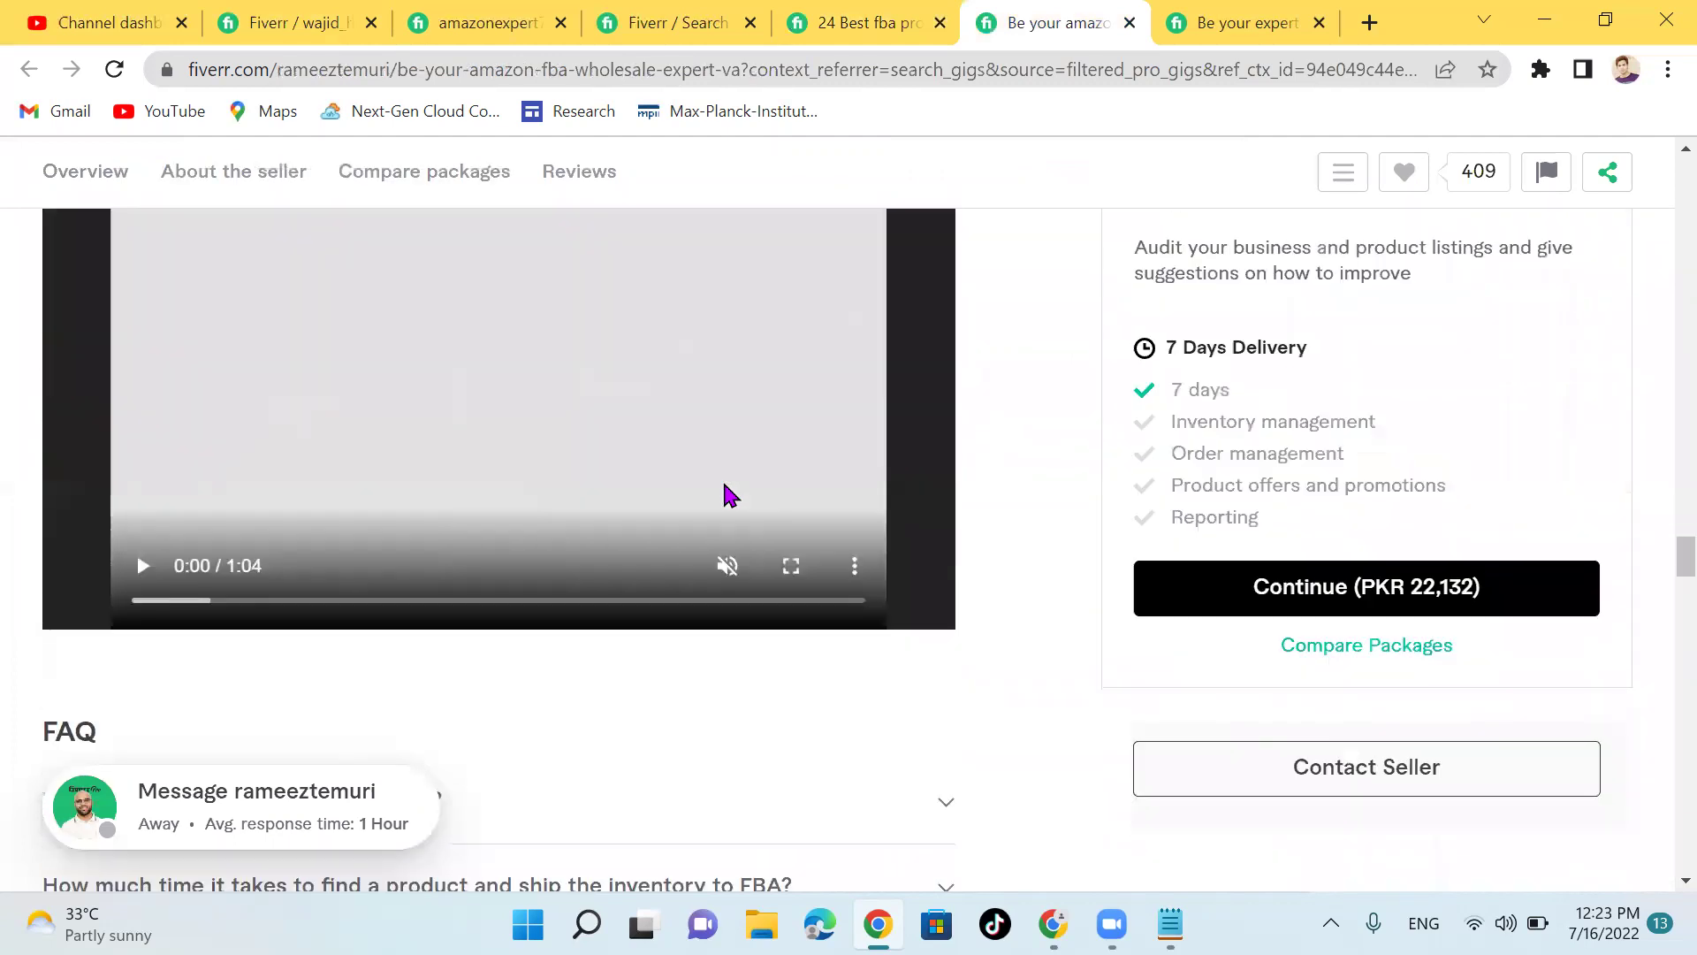
{"action": "scroll", "coordinate": [727, 495], "scroll_direction": "down", "scroll_amount": 12}
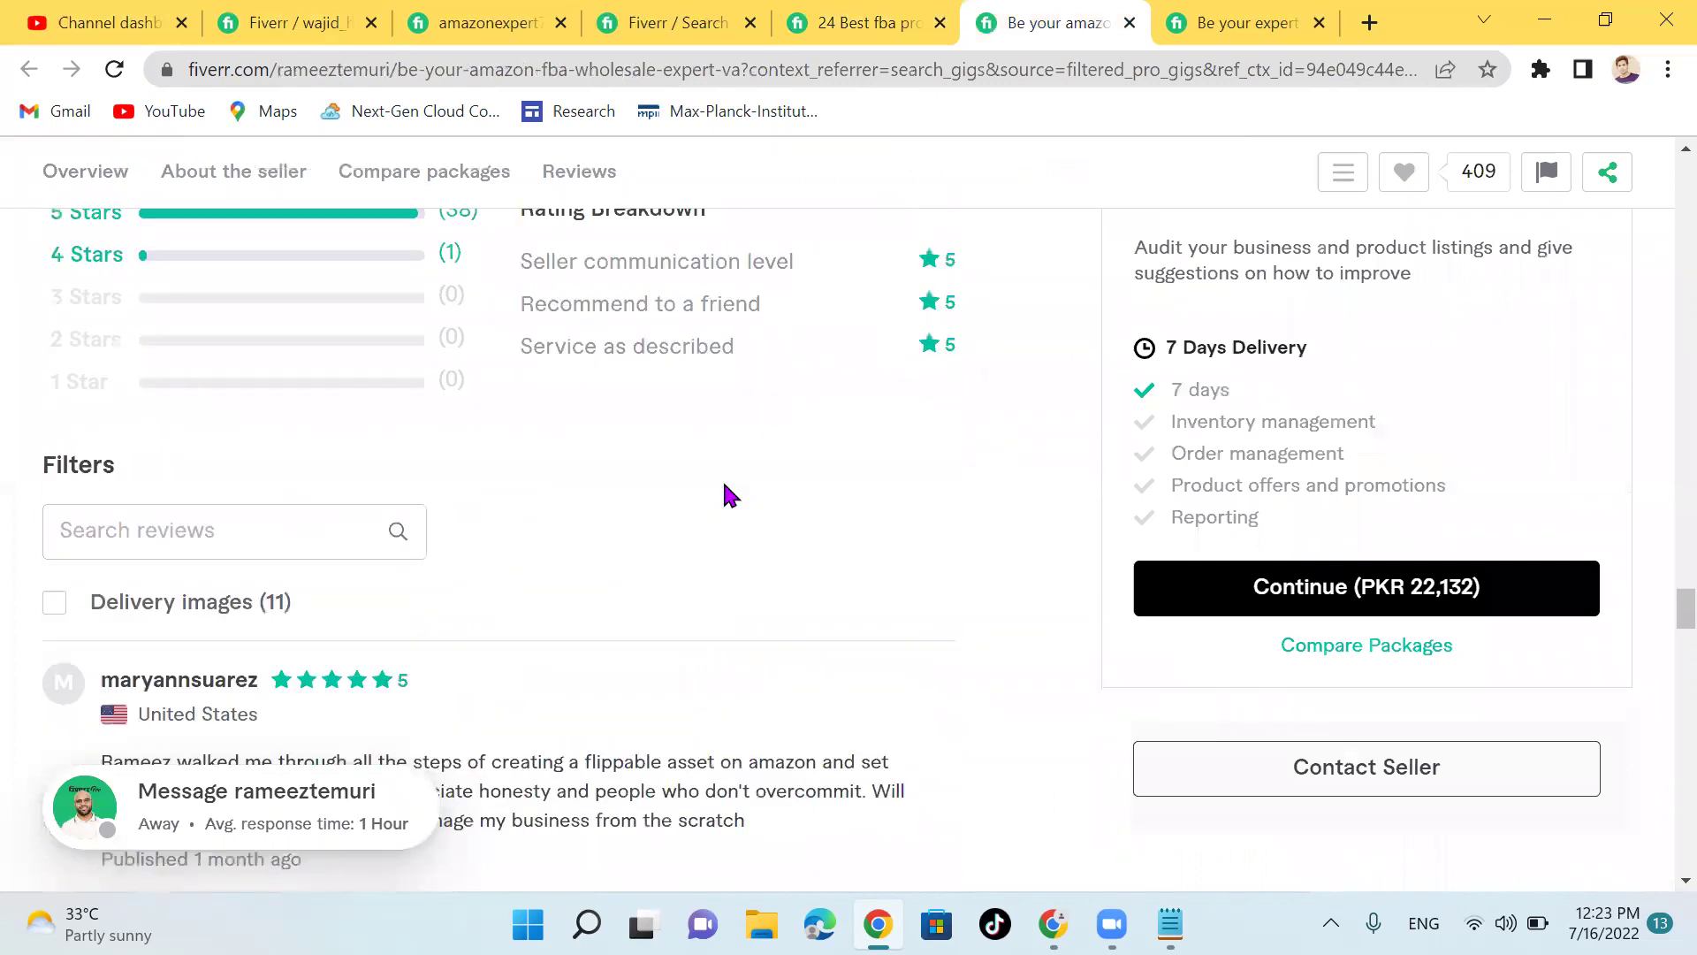
{"action": "scroll", "coordinate": [723, 479], "scroll_direction": "down", "scroll_amount": 8}
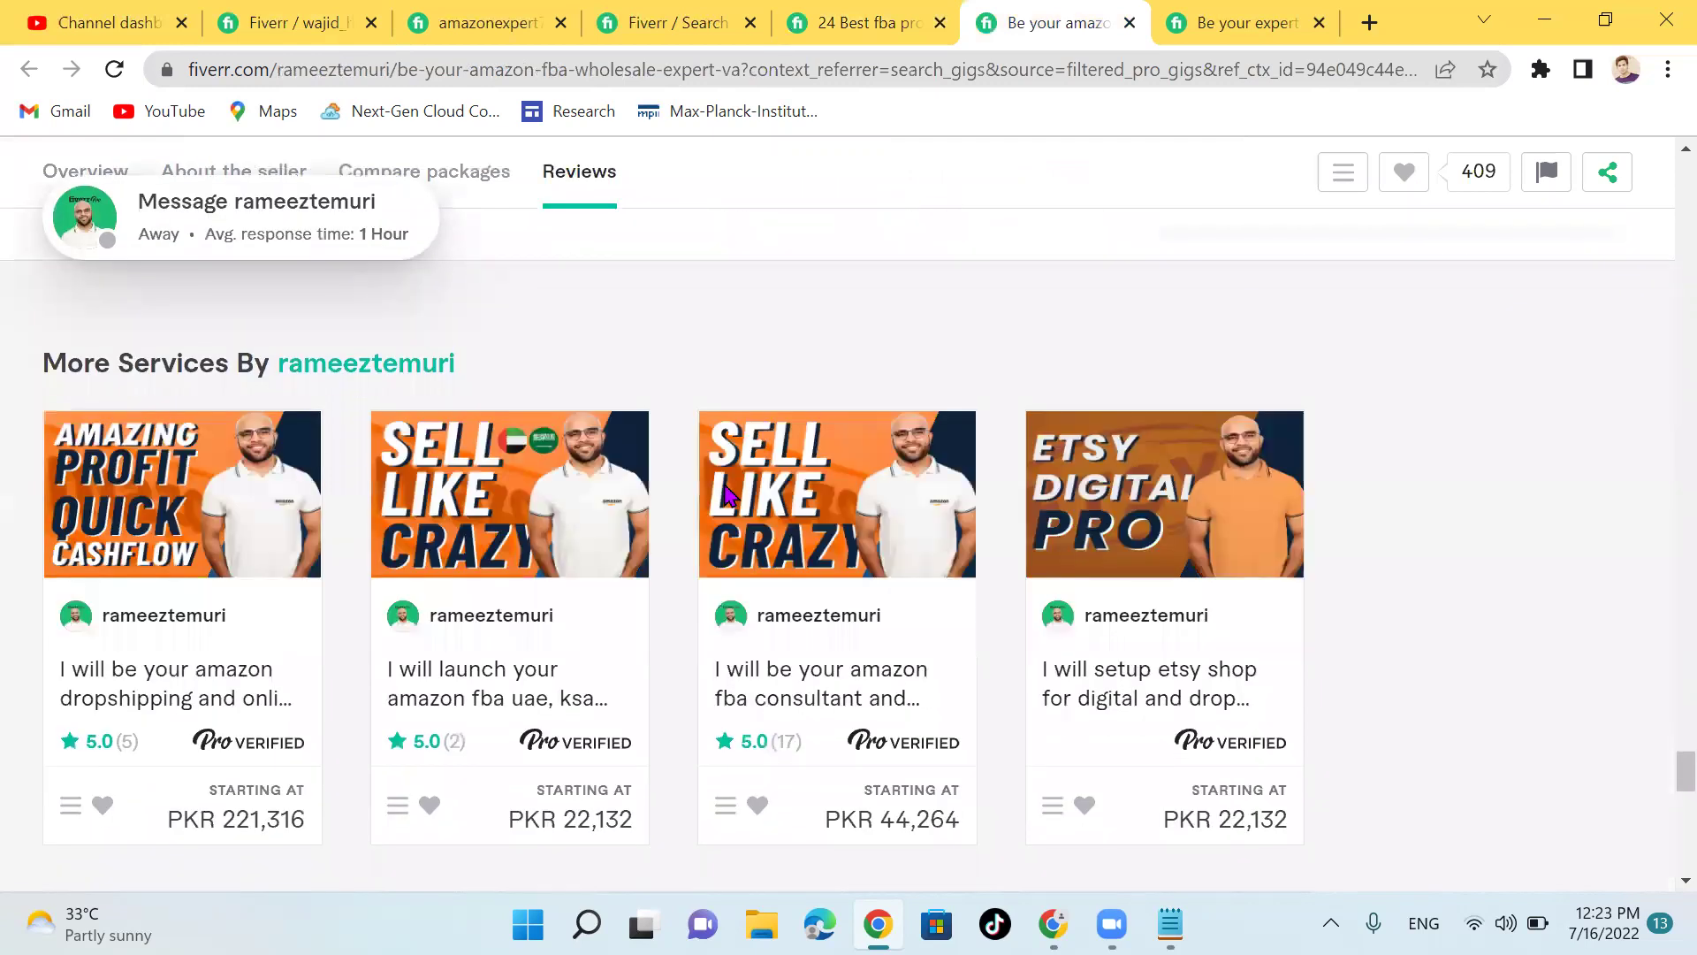
{"action": "scroll", "coordinate": [724, 495], "scroll_direction": "up", "scroll_amount": 3}
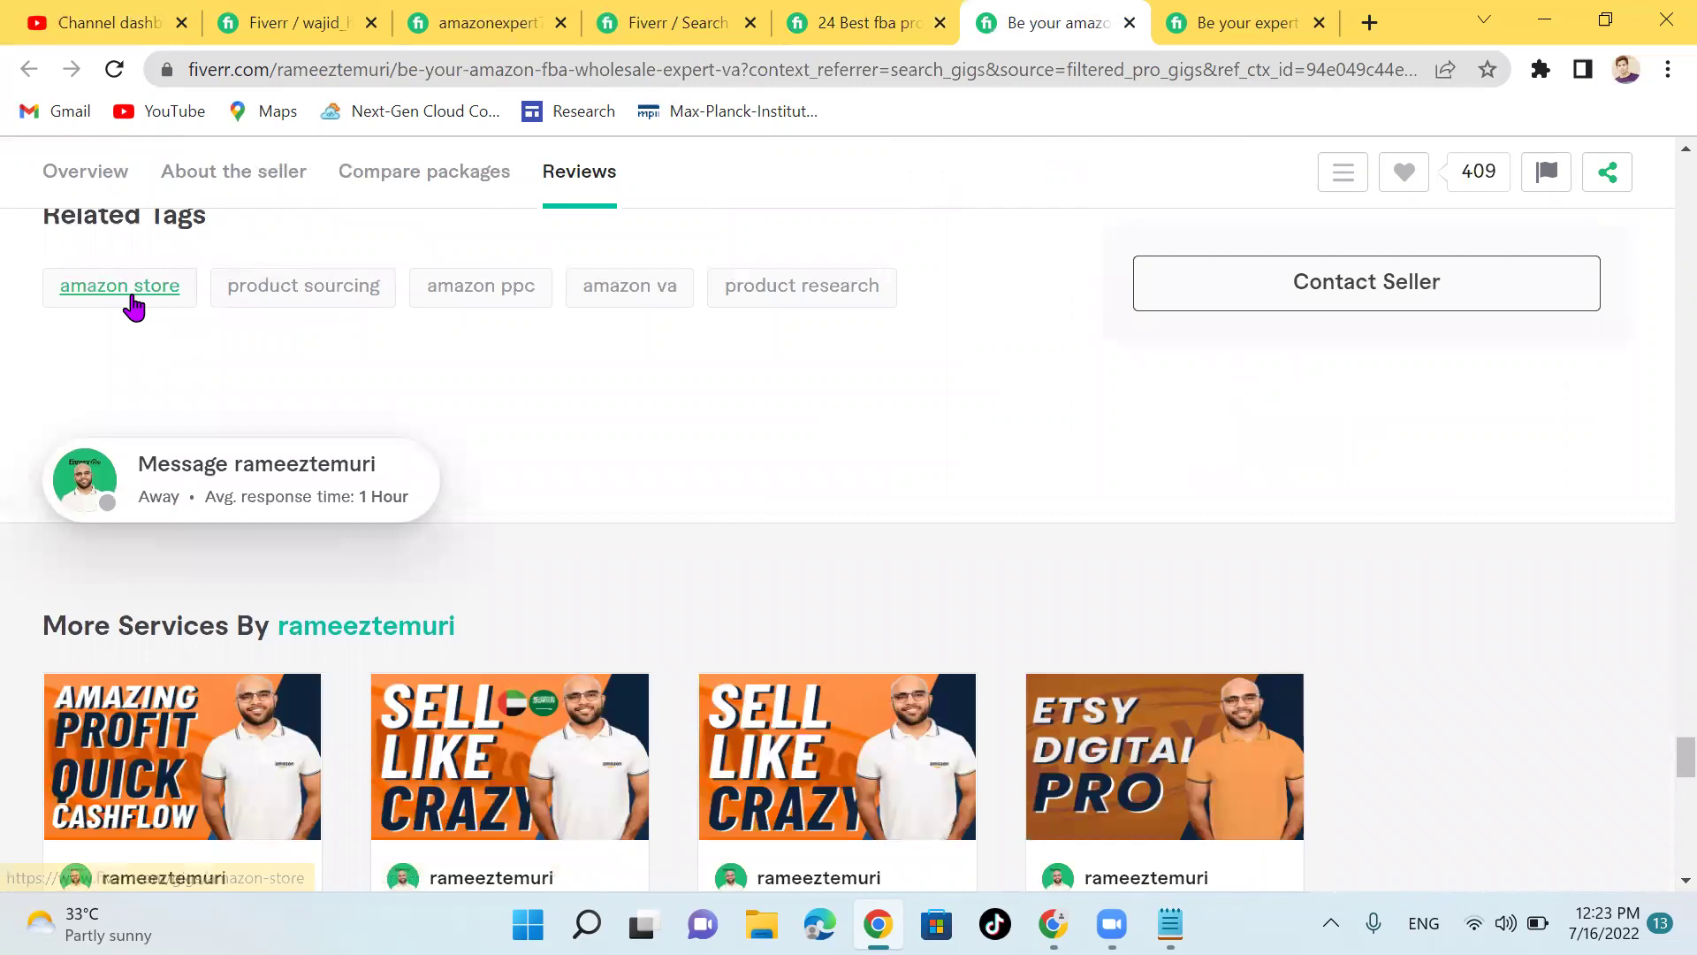
Step: Add "amazon store" as the second search tag on the new gig
{"action": "left_click", "coordinate": [331, 26]}
{"action": "type", "text": "amazon "}
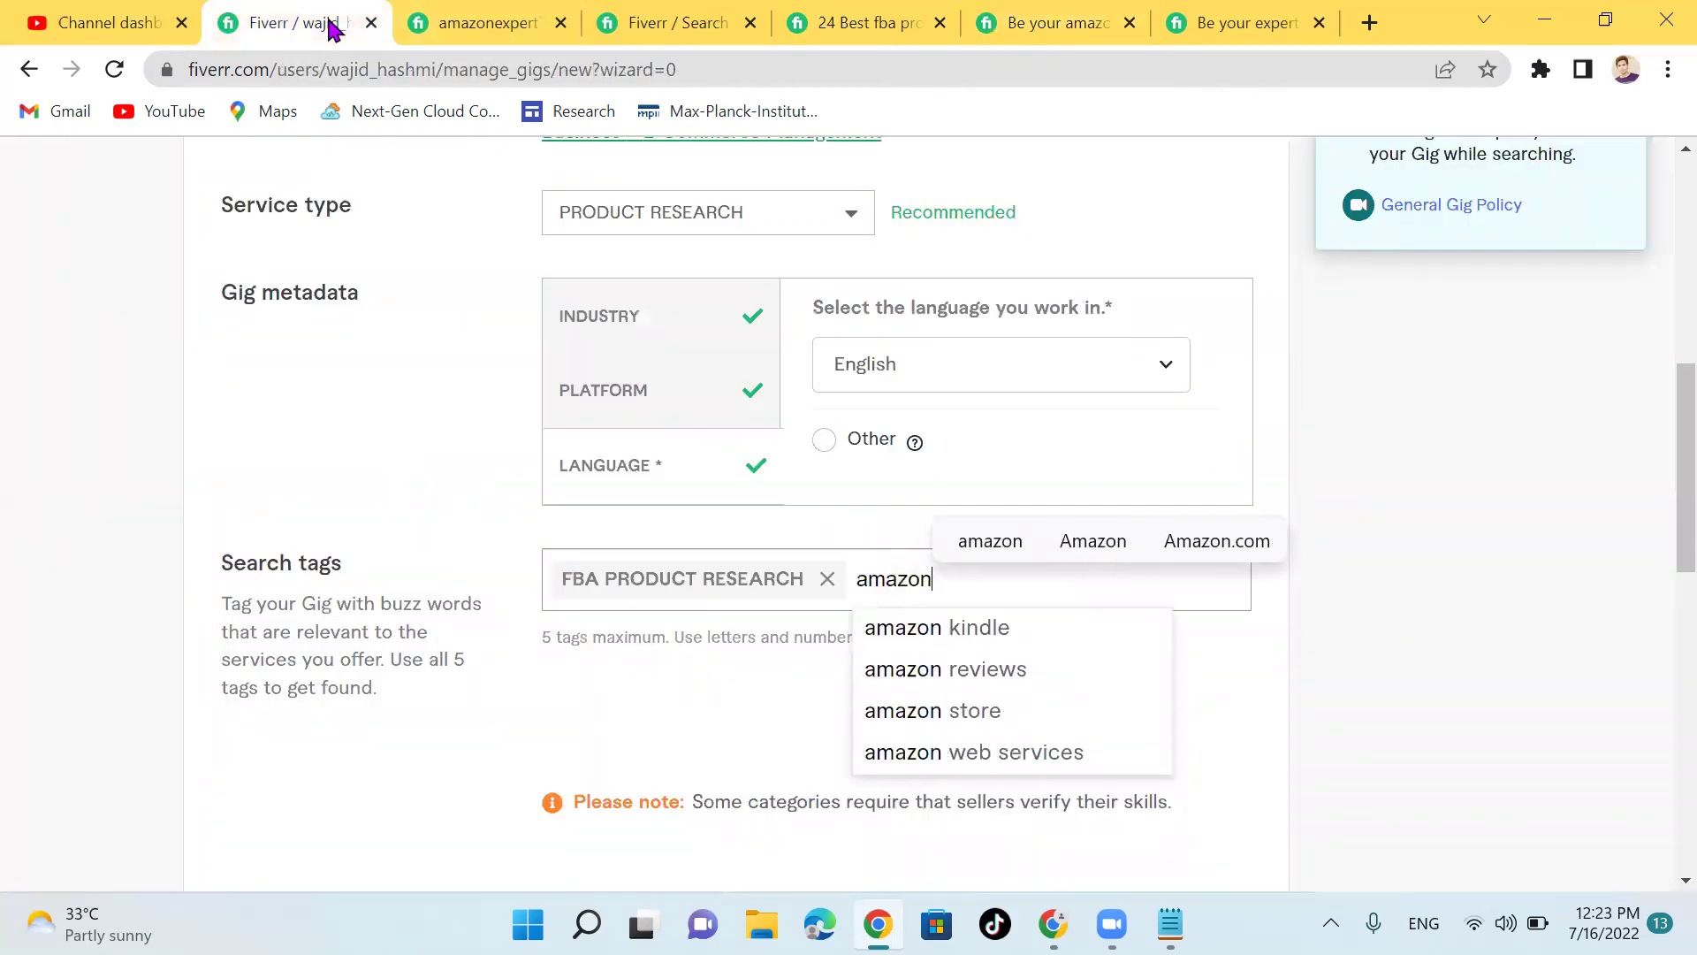
{"action": "type", "text": "s"}
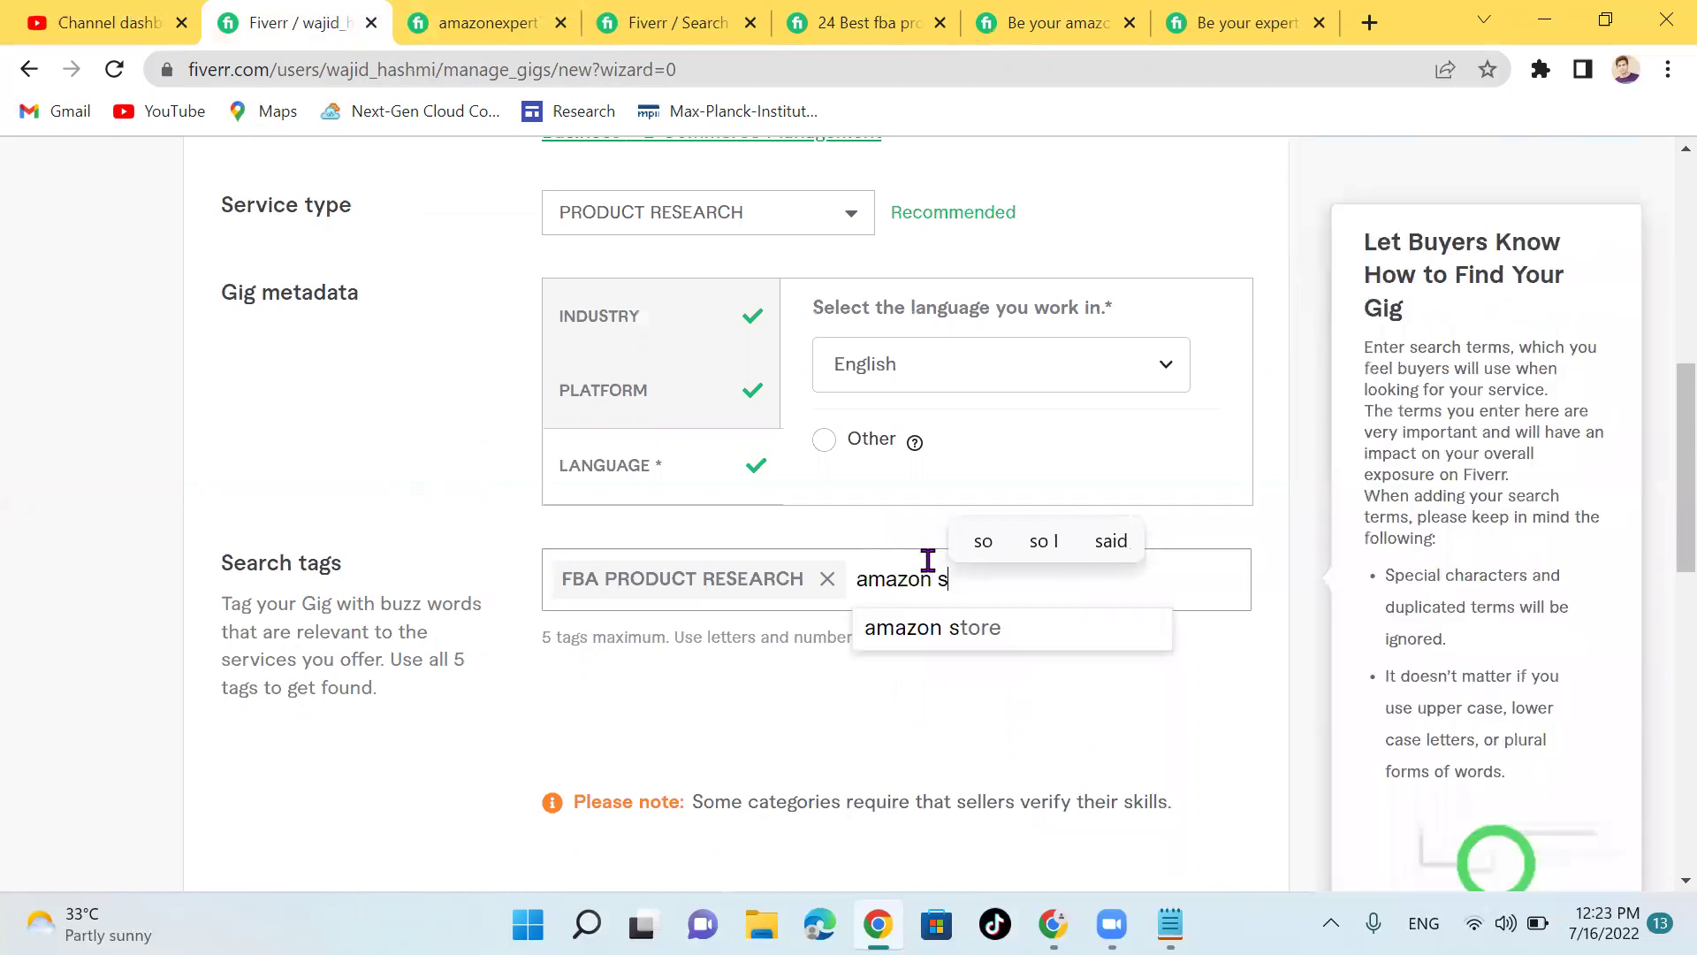
{"action": "left_click", "coordinate": [966, 633]}
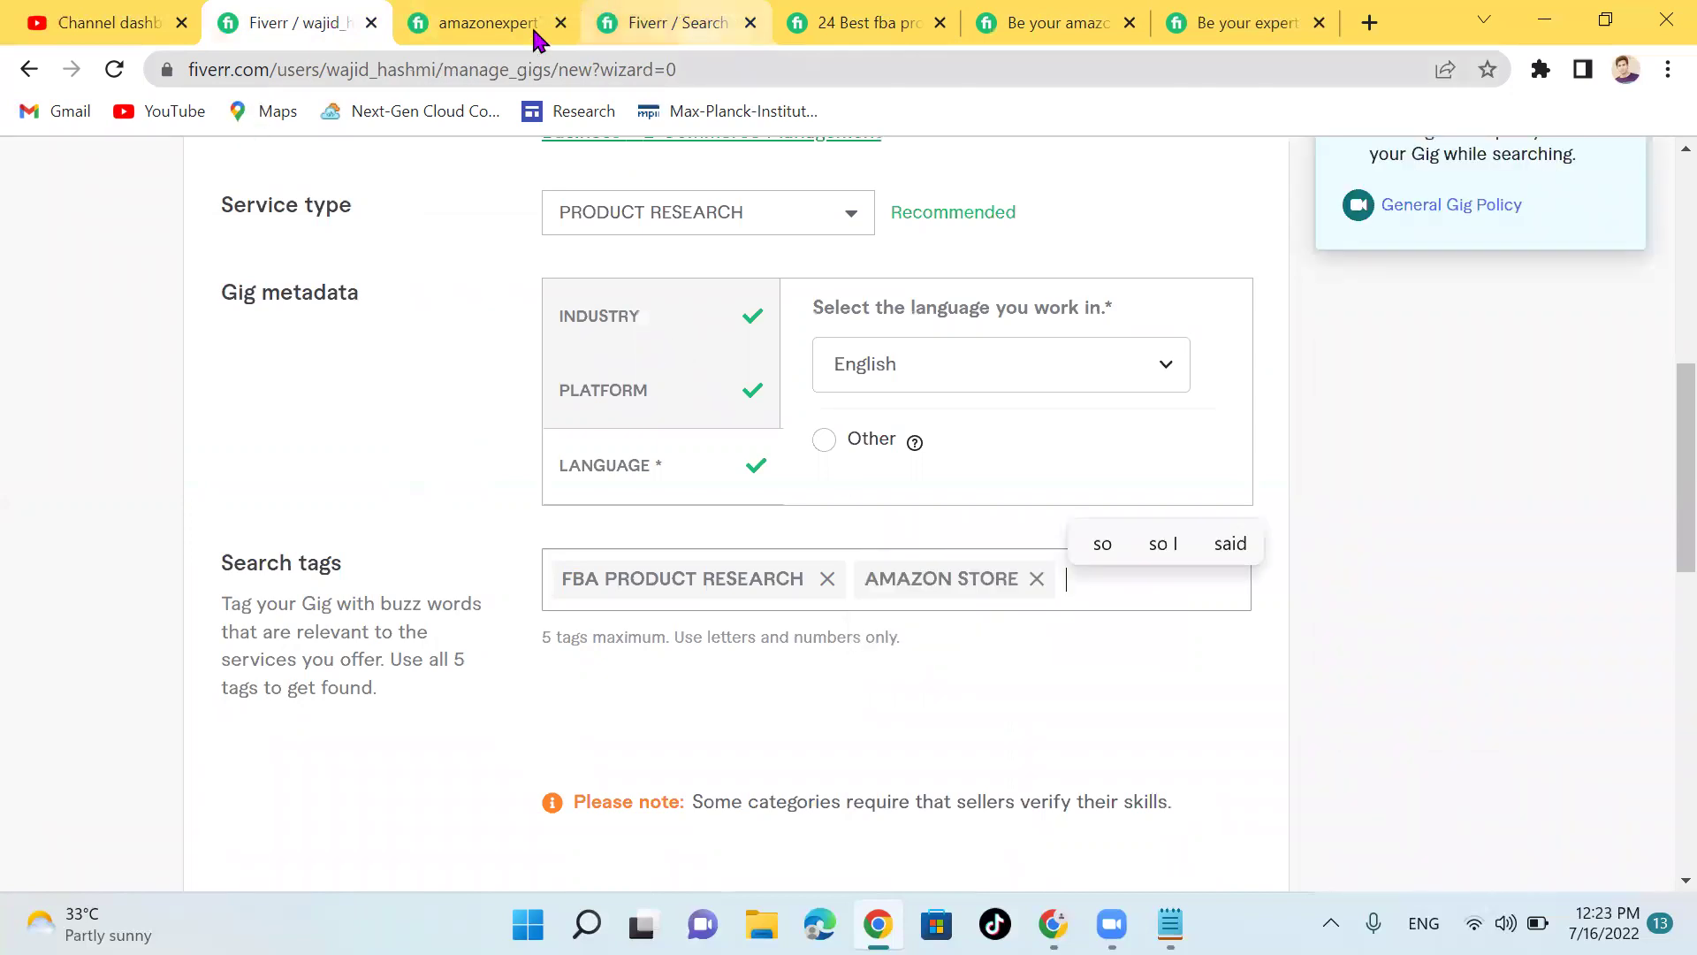
Step: Check the Amazon FBA wholesale expert gig's related tags and add "amazon va" as the third search tag on the new gig
{"action": "left_click", "coordinate": [1086, 13]}
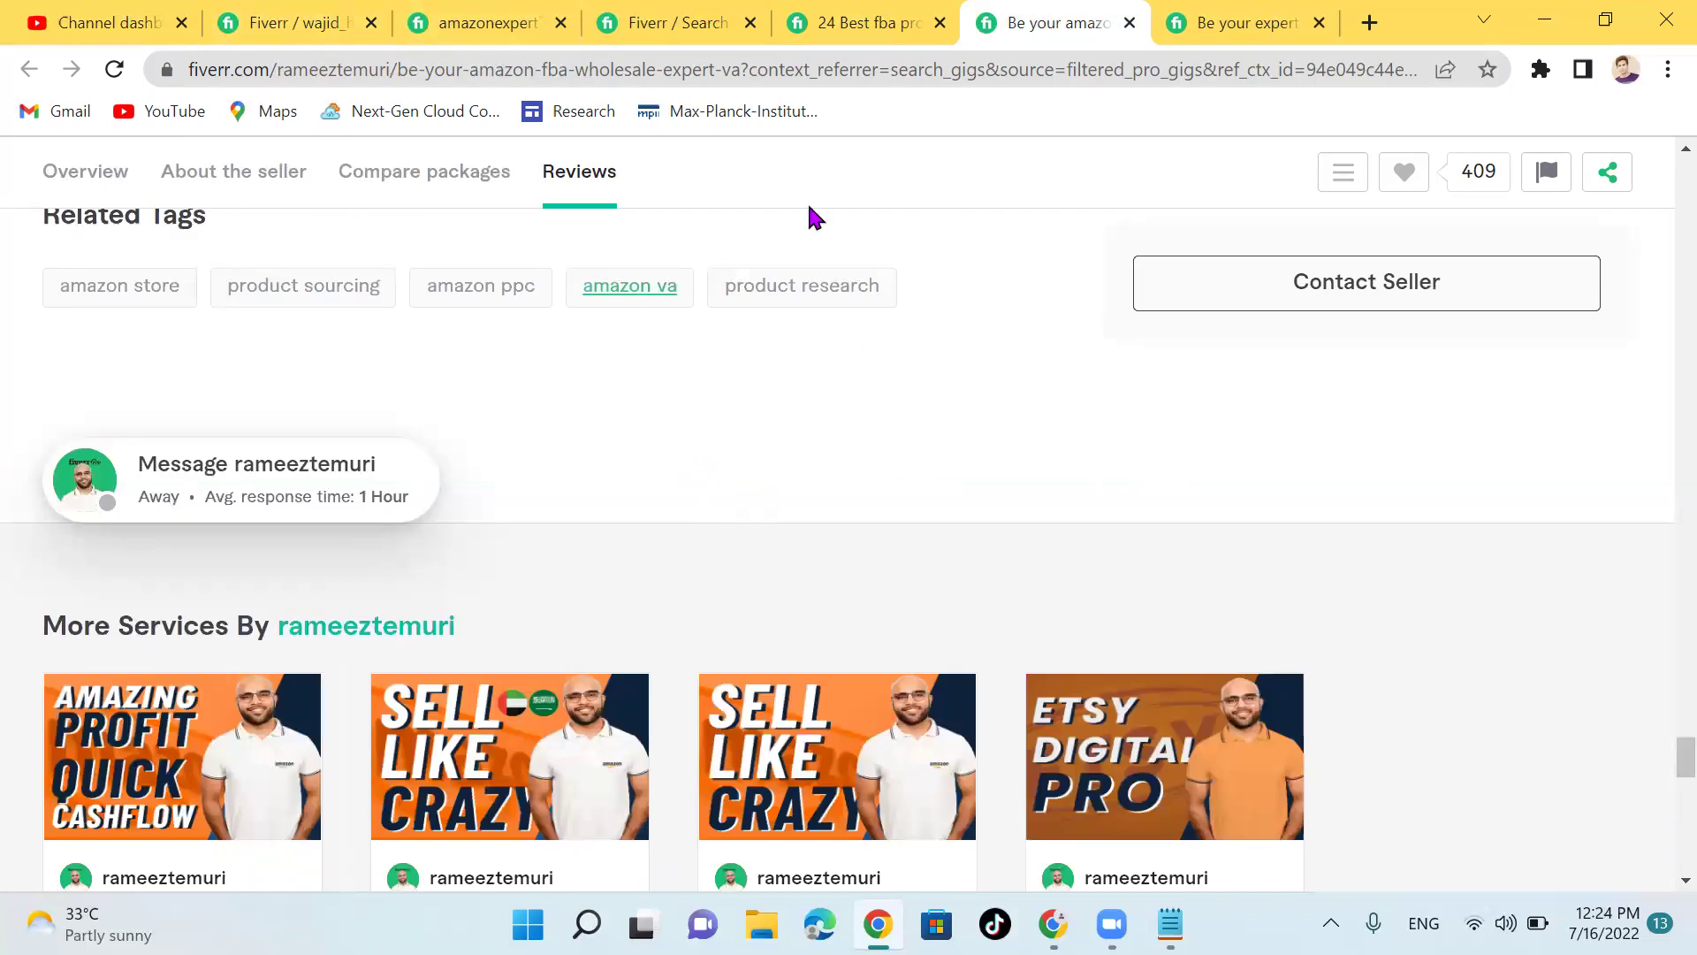
{"action": "left_click", "coordinate": [278, 30]}
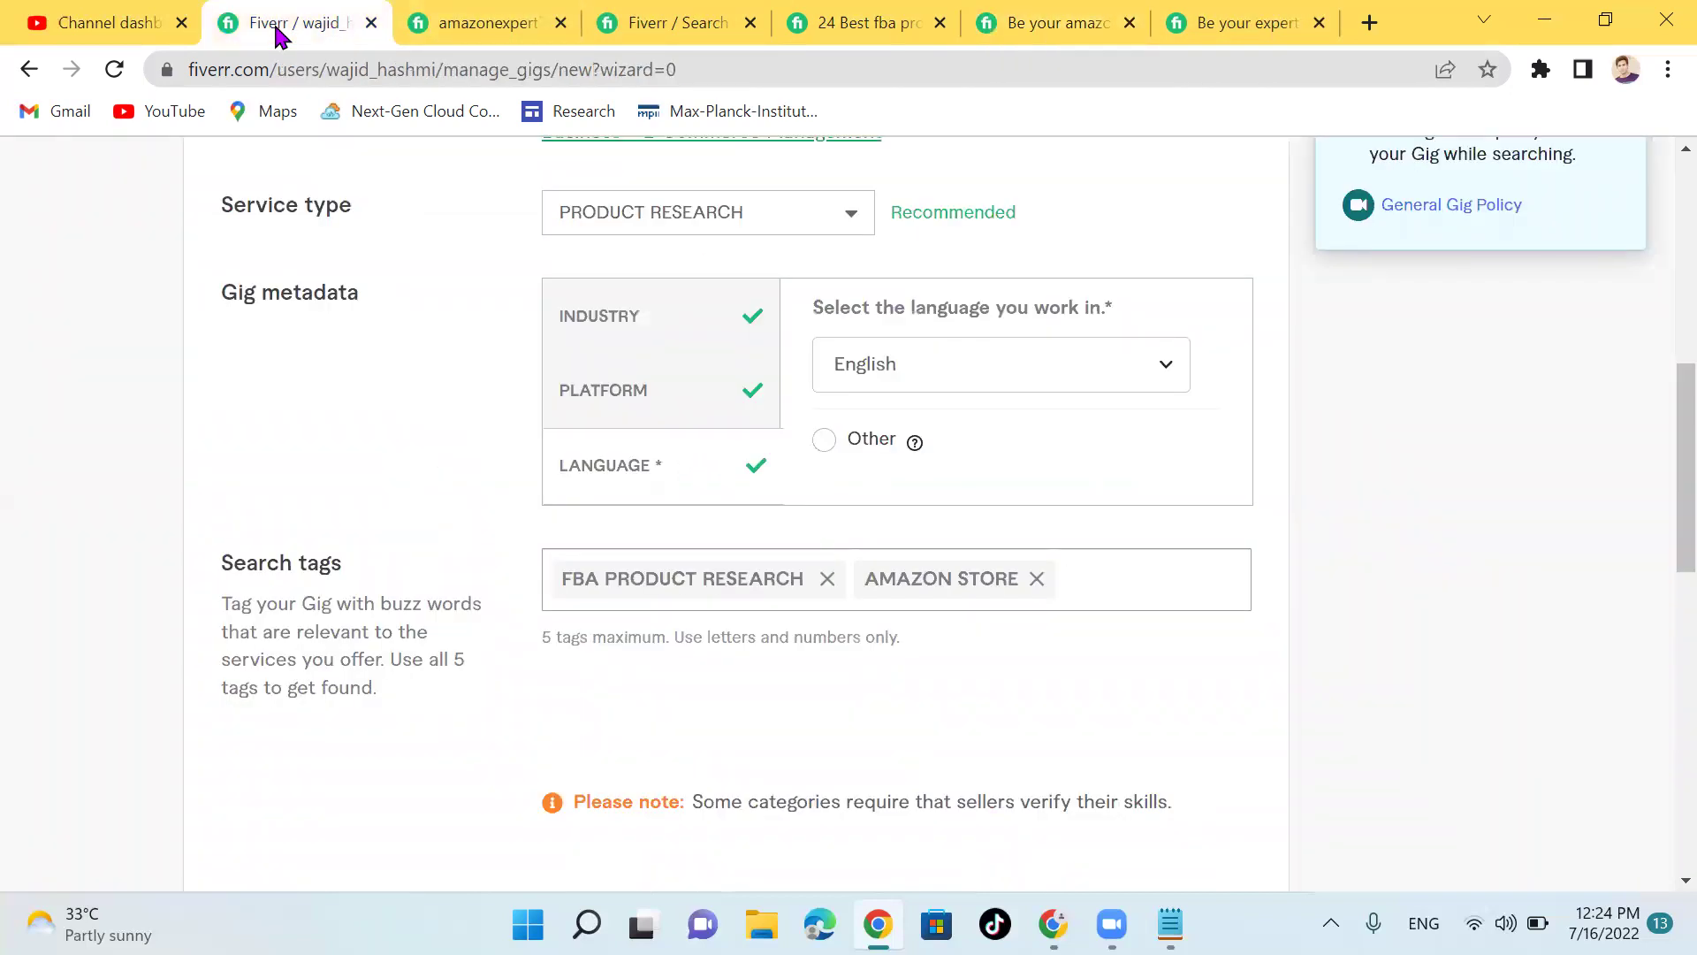
{"action": "type", "text": "amazon v"}
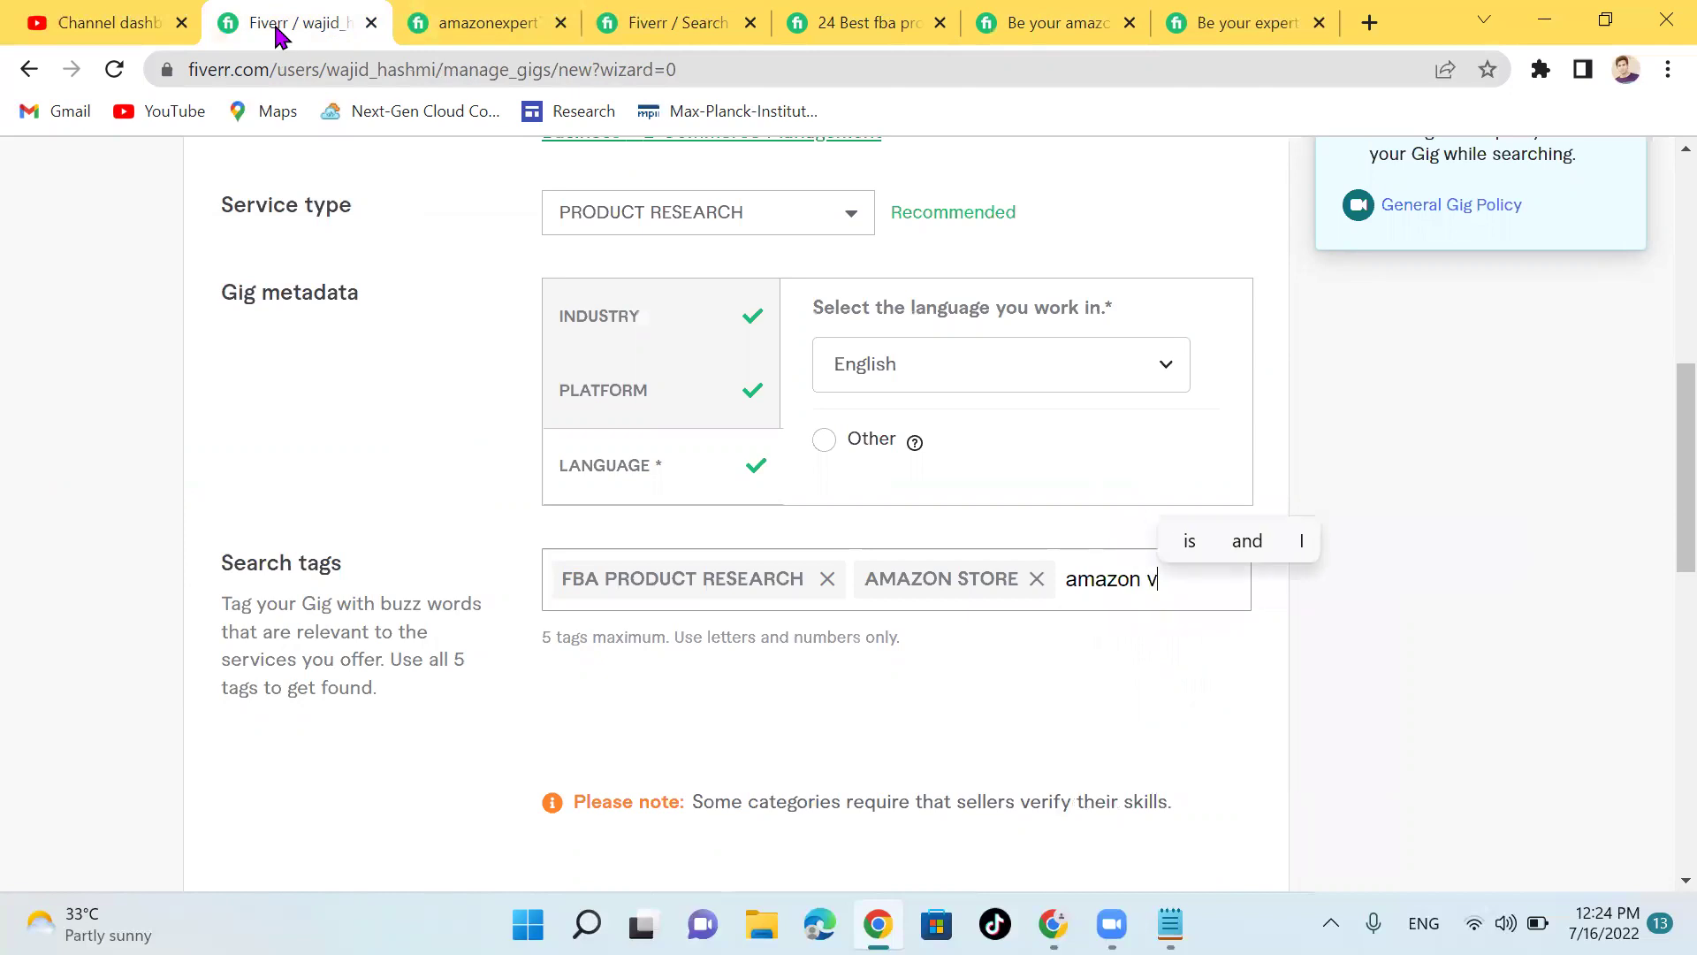
{"action": "type", "text": "a"}
{"action": "key", "text": "Return"}
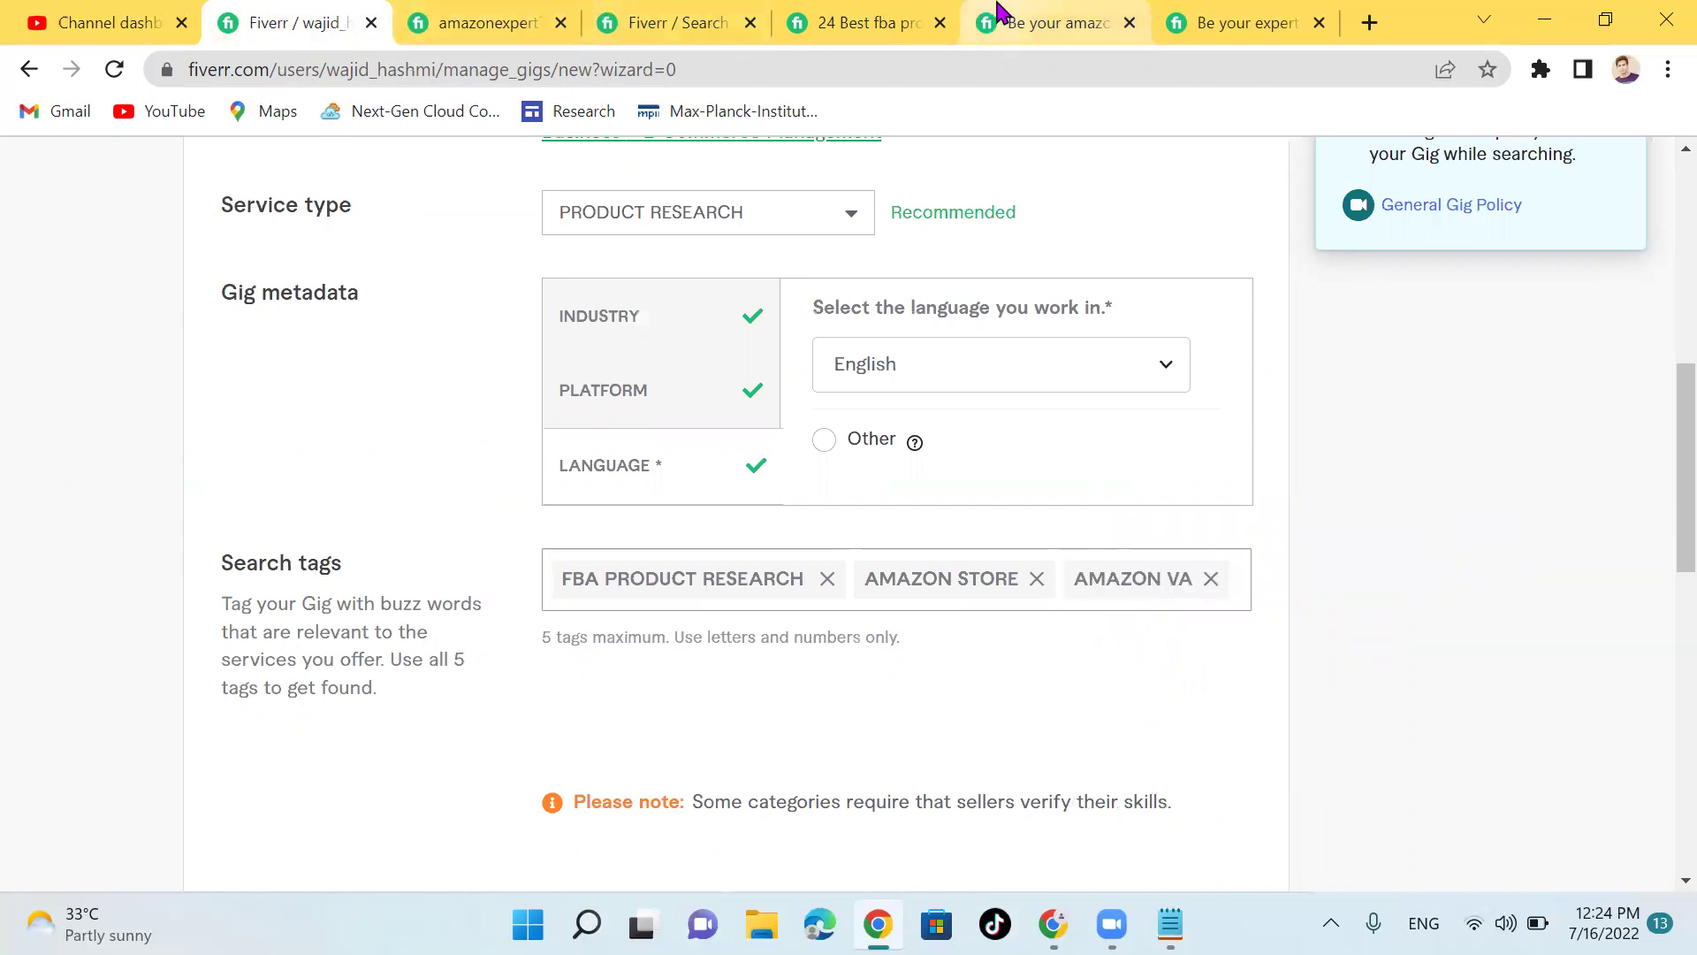
Step: Recheck the wholesale expert gig's related tags and start entering the new gig's fourth search tag with "produ"
{"action": "left_click", "coordinate": [1077, 16]}
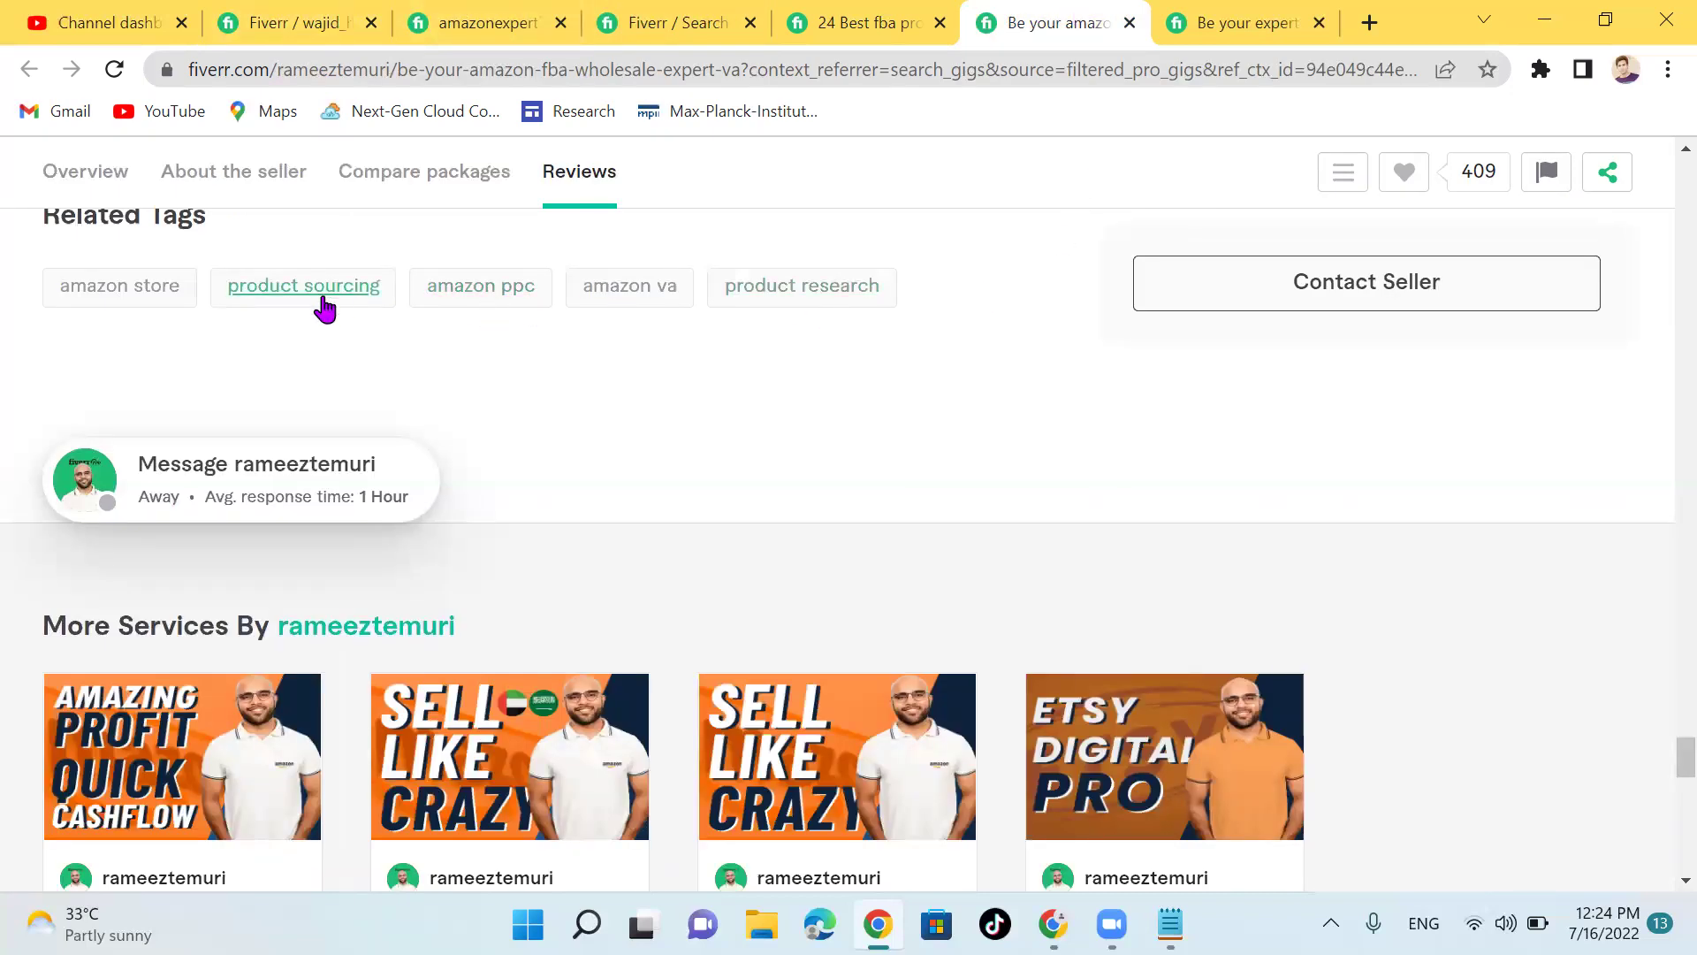
{"action": "left_click", "coordinate": [302, 35]}
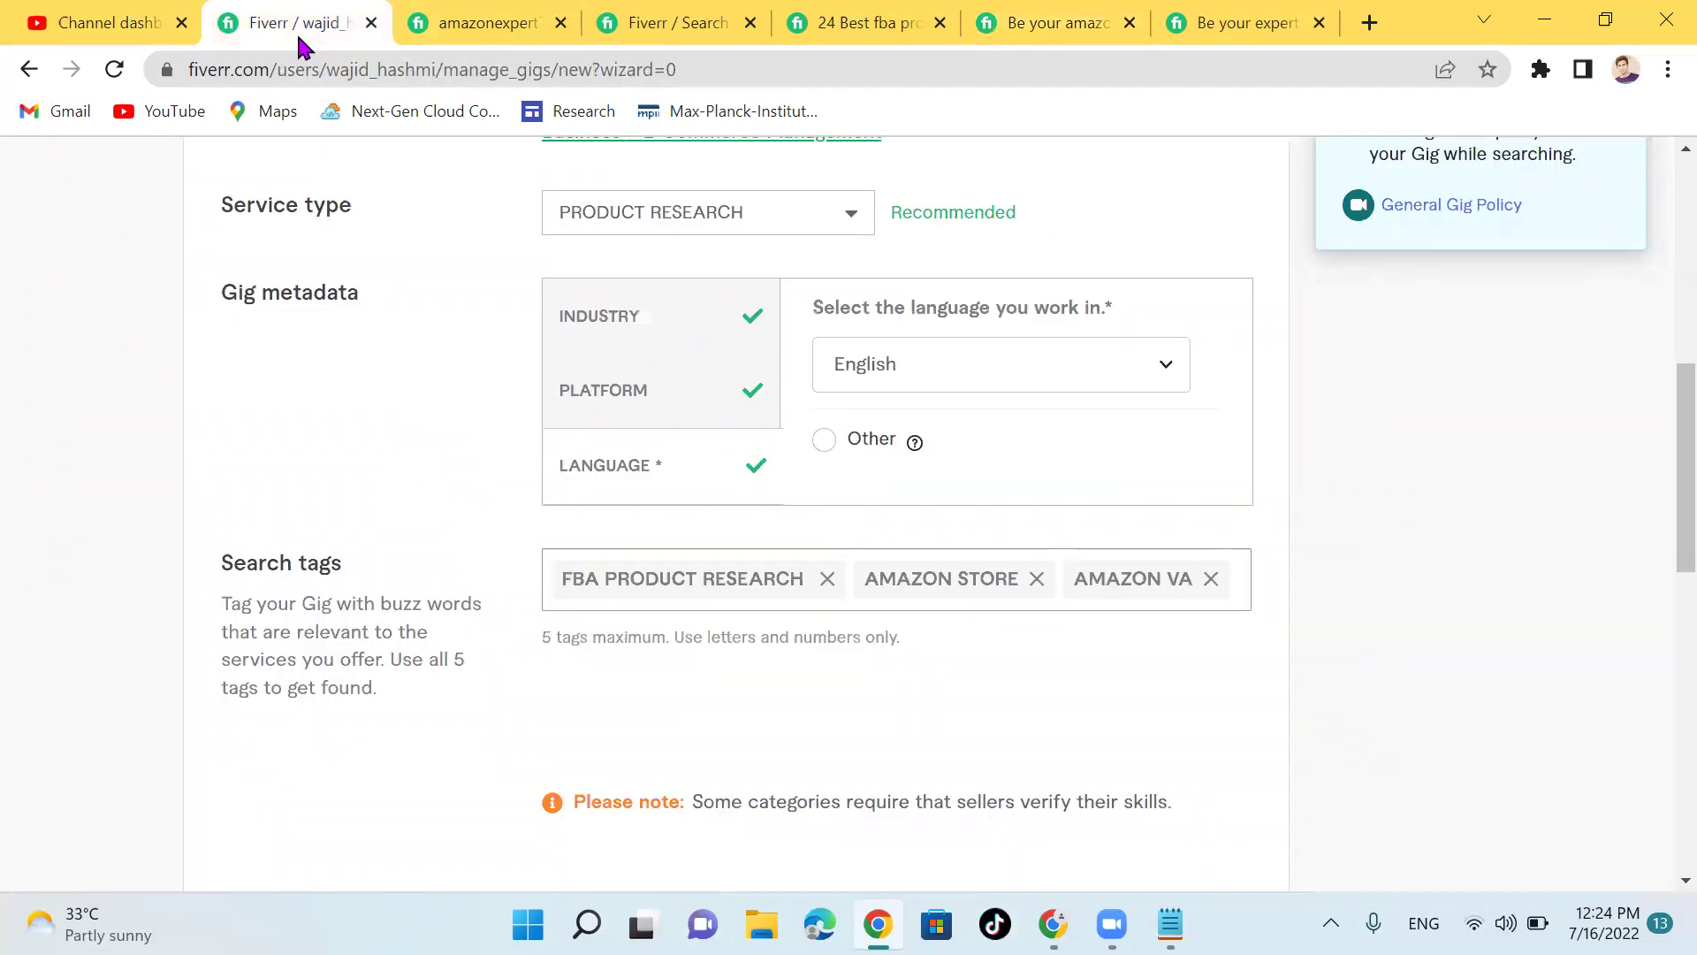
{"action": "type", "text": "produ"}
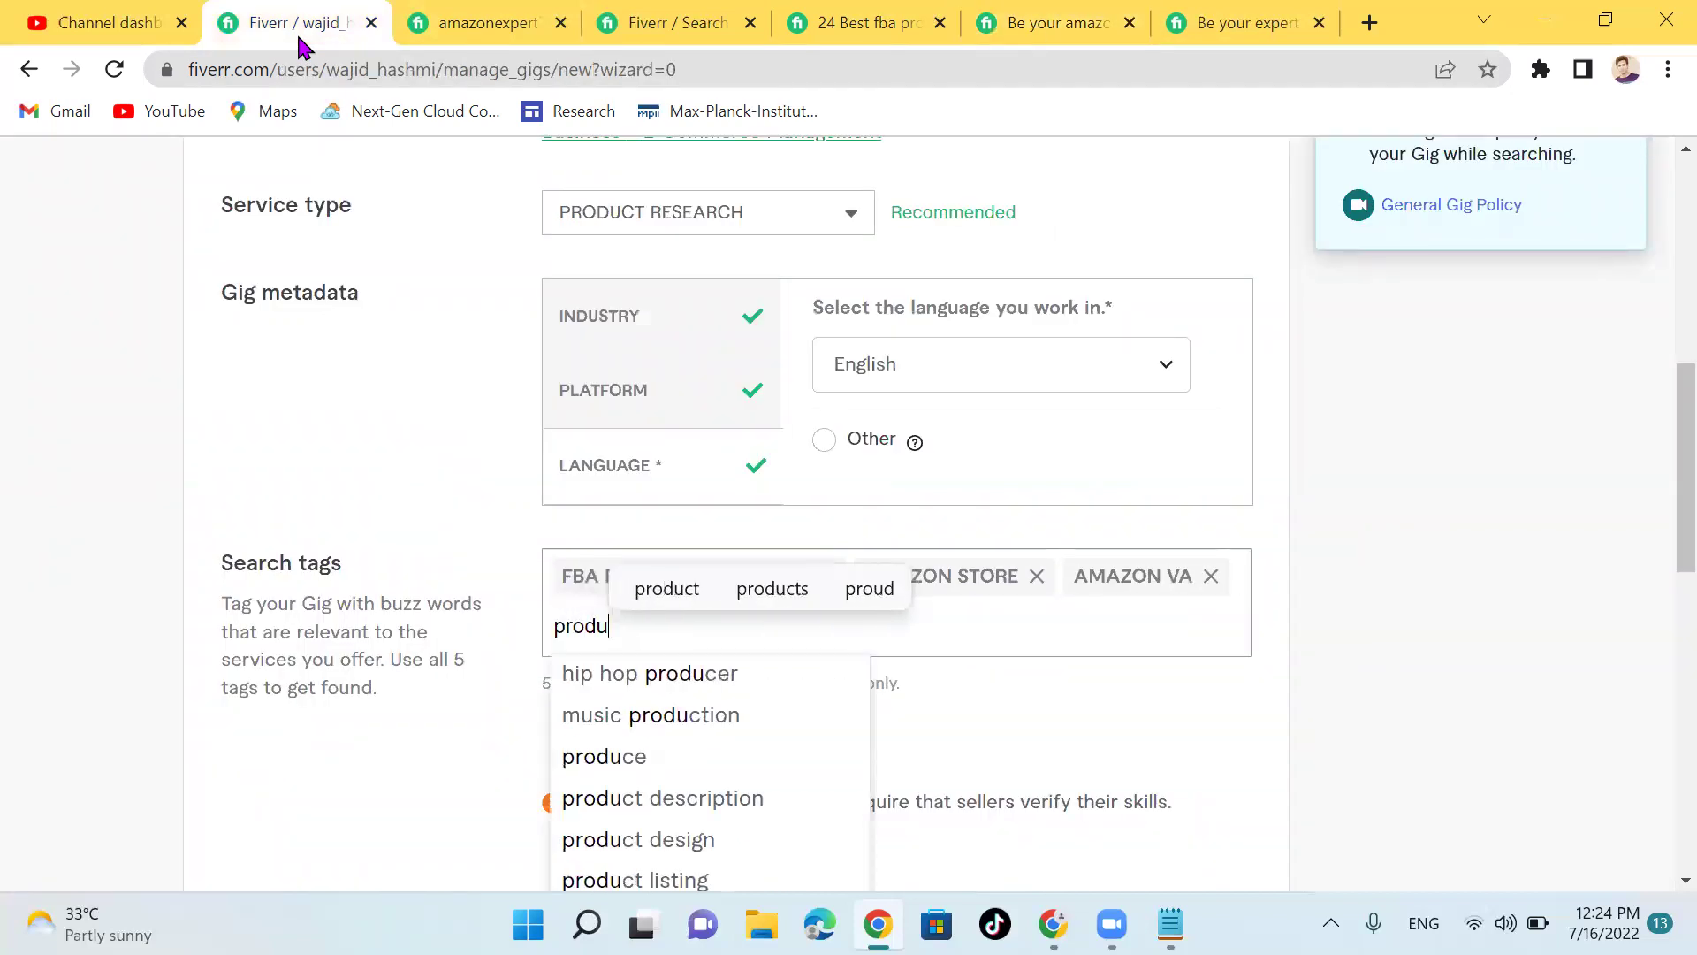
Step: Complete the search tag "products sourcing" and add it to the gig's search tags
{"action": "type", "text": "ct"}
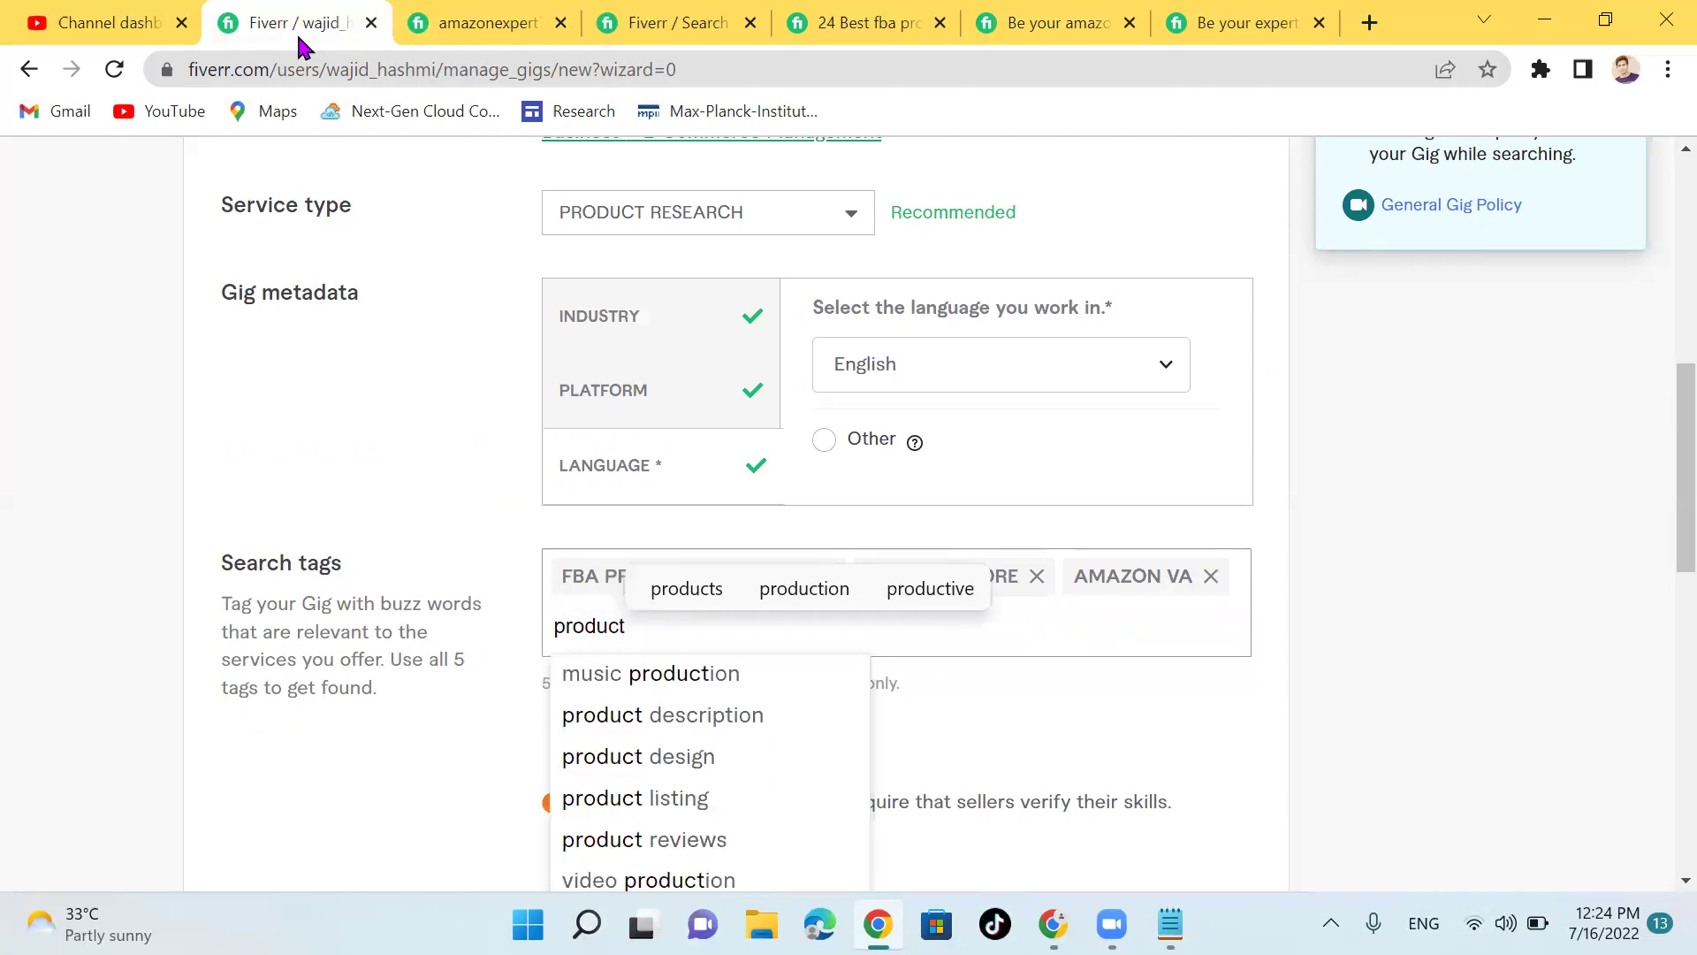
{"action": "left_click", "coordinate": [687, 588]}
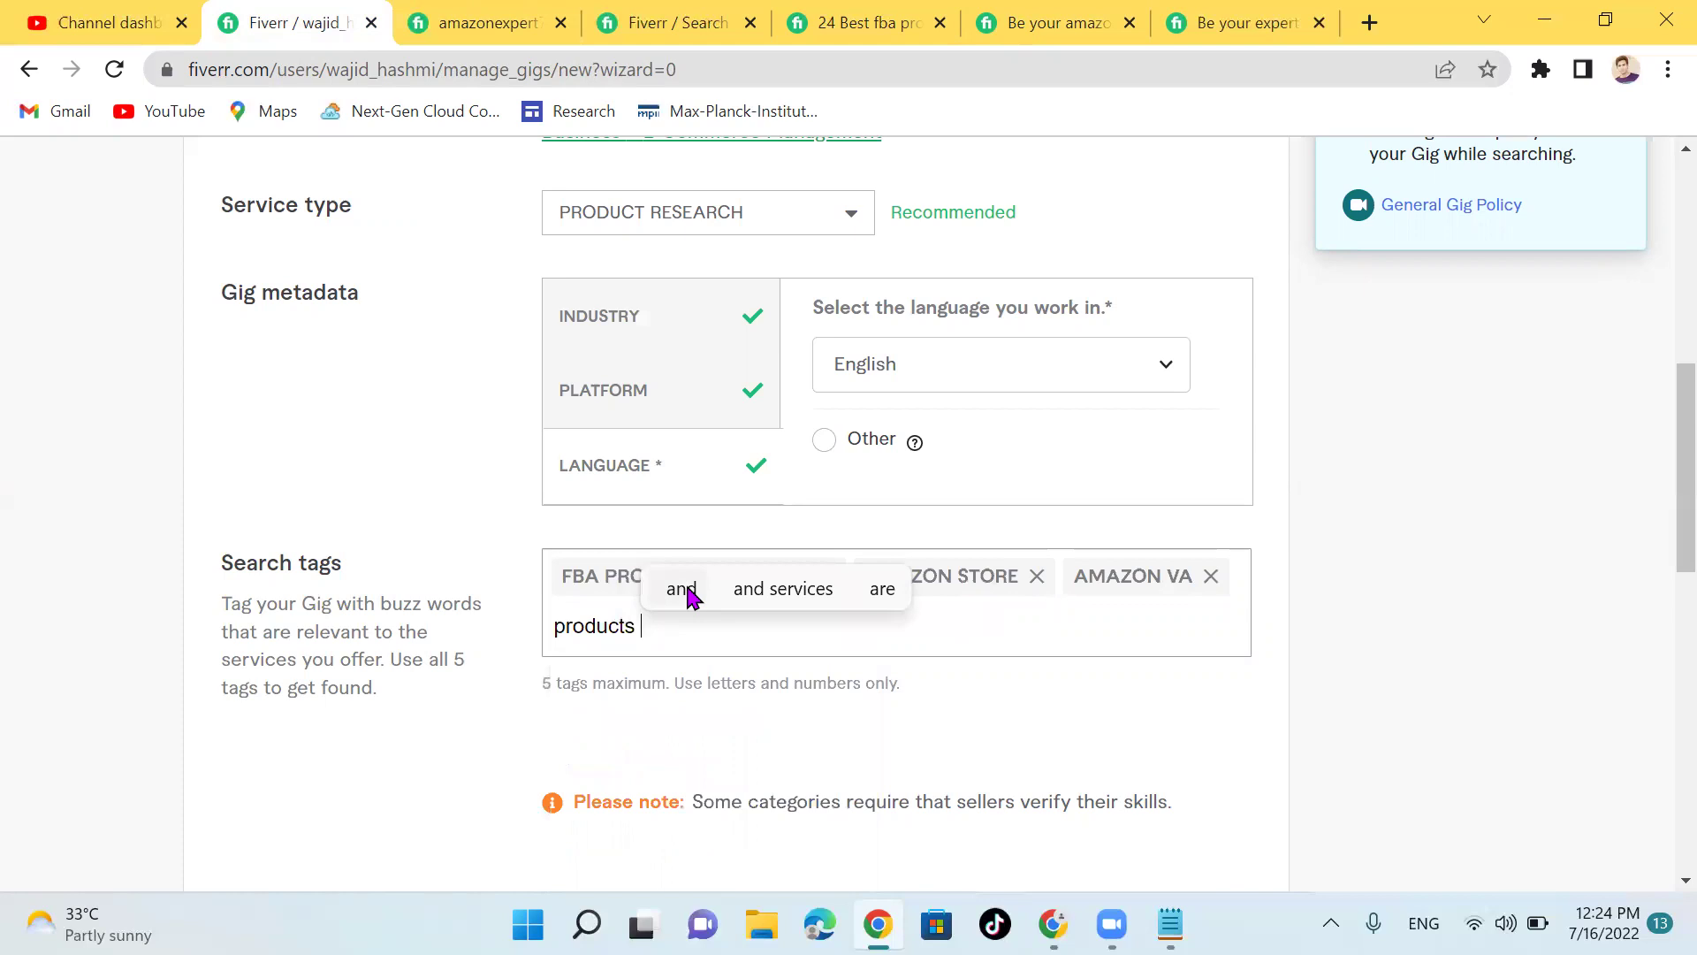
{"action": "type", "text": "s"}
{"action": "type", "text": "ourci"}
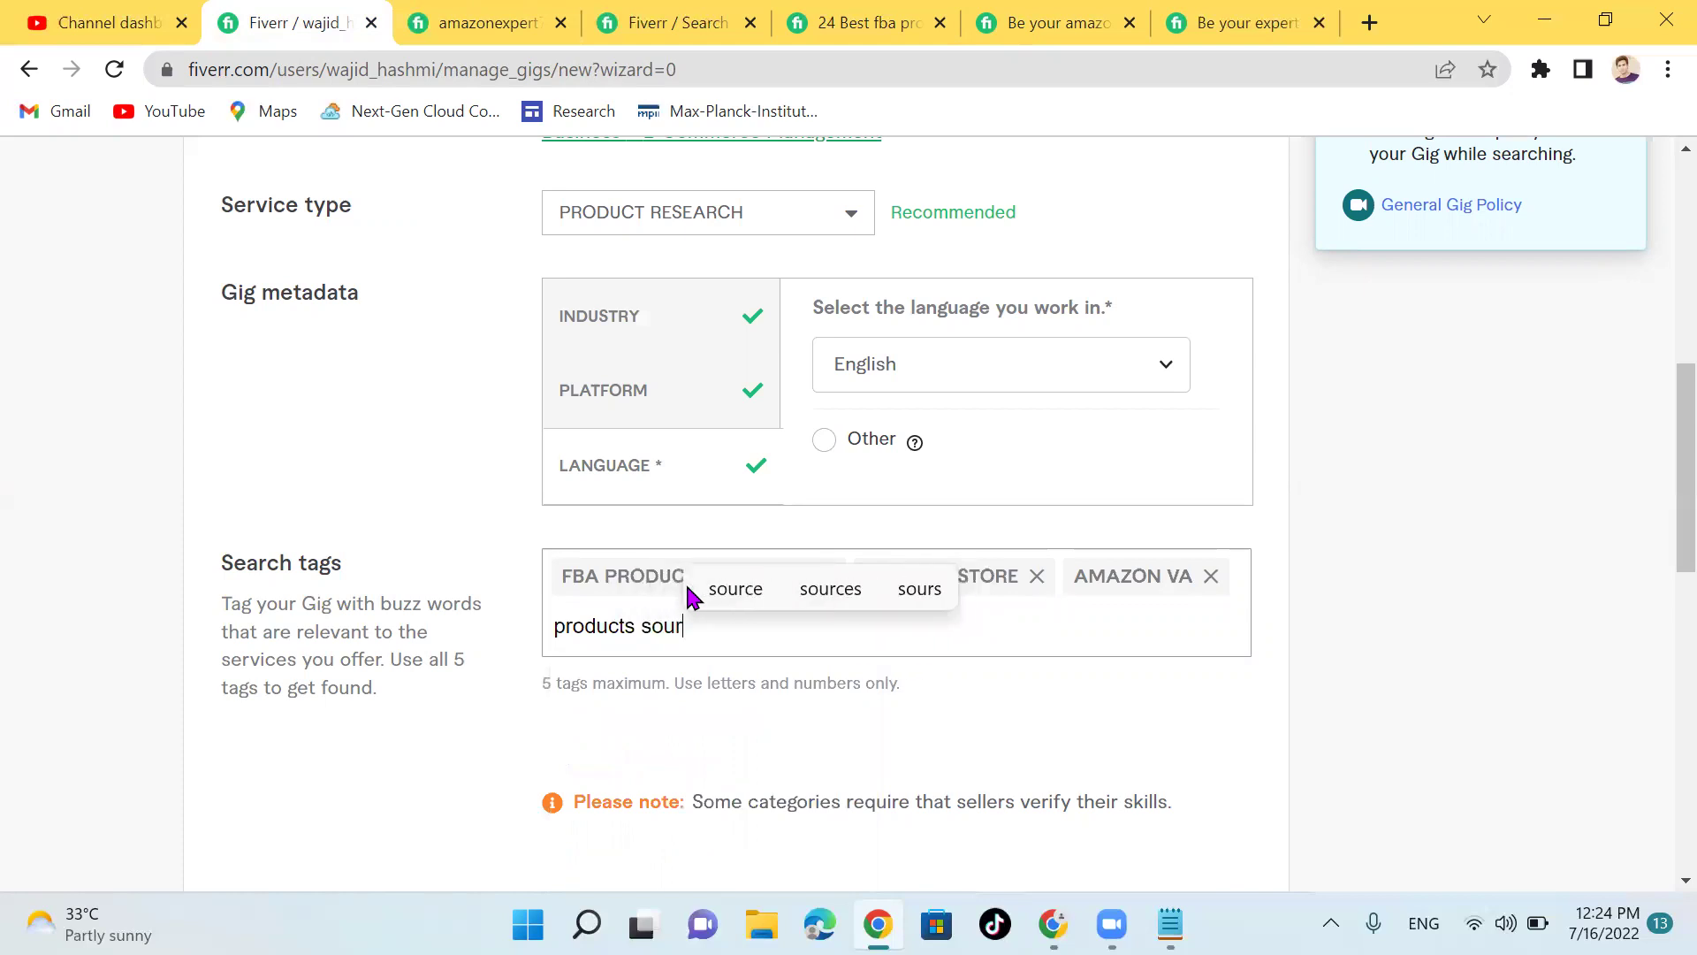
{"action": "left_click", "coordinate": [748, 587]}
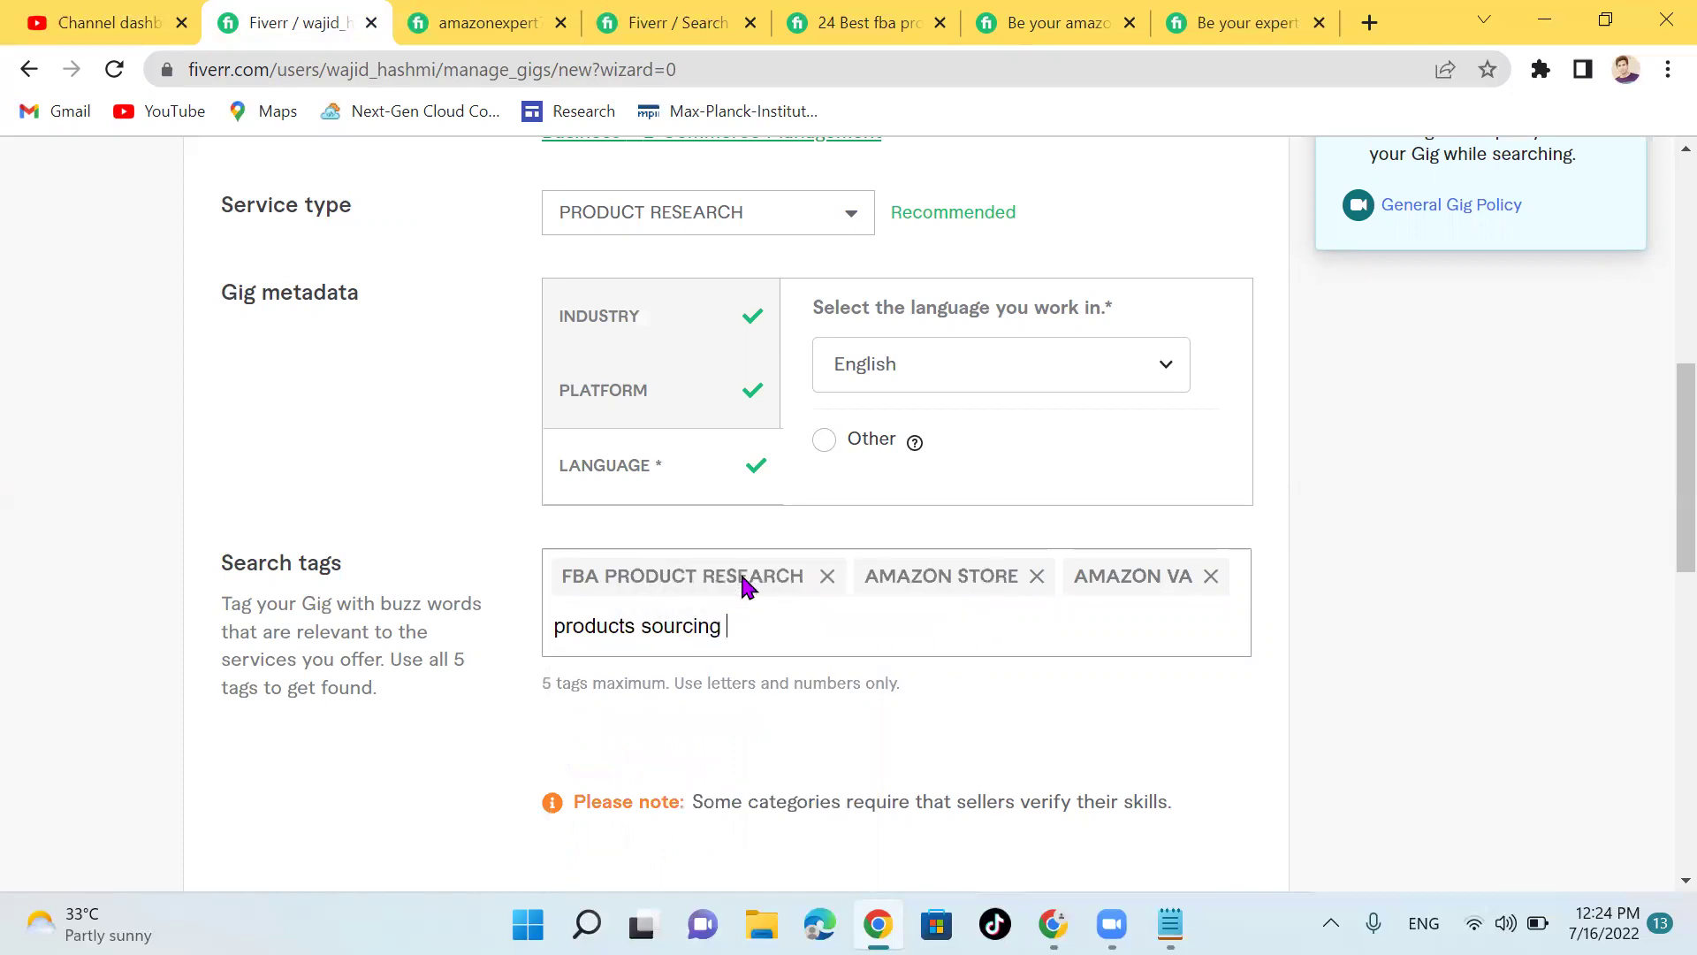
{"action": "key", "text": "Return"}
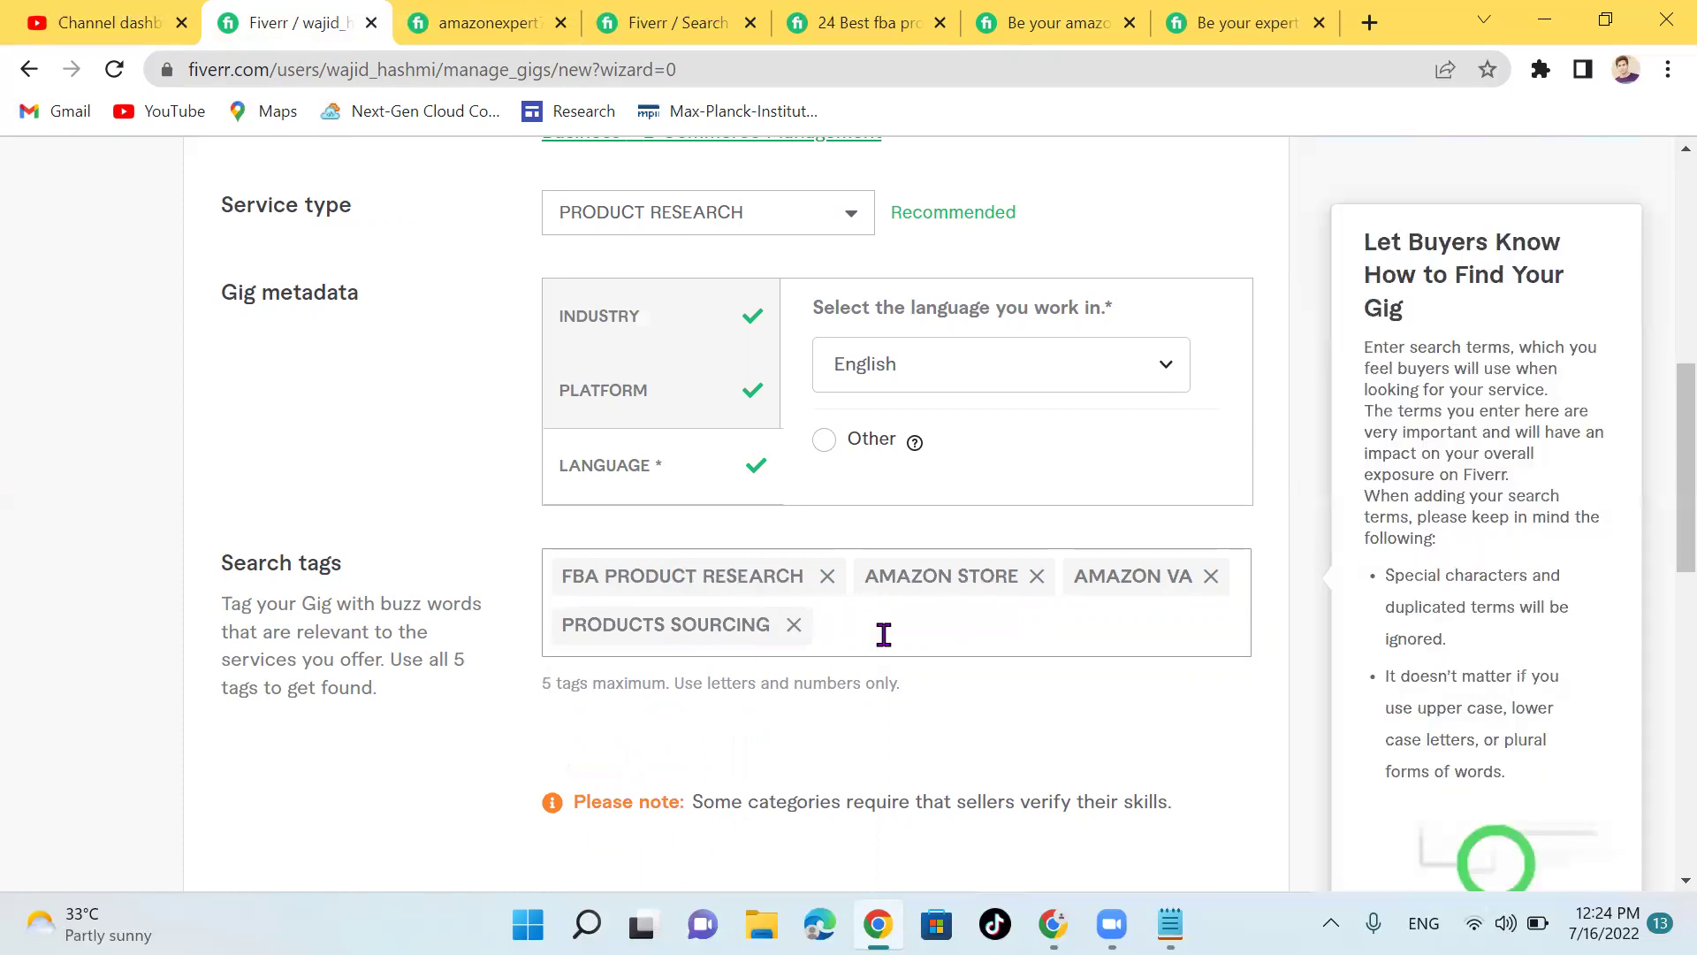
{"action": "type", "text": "amazon"}
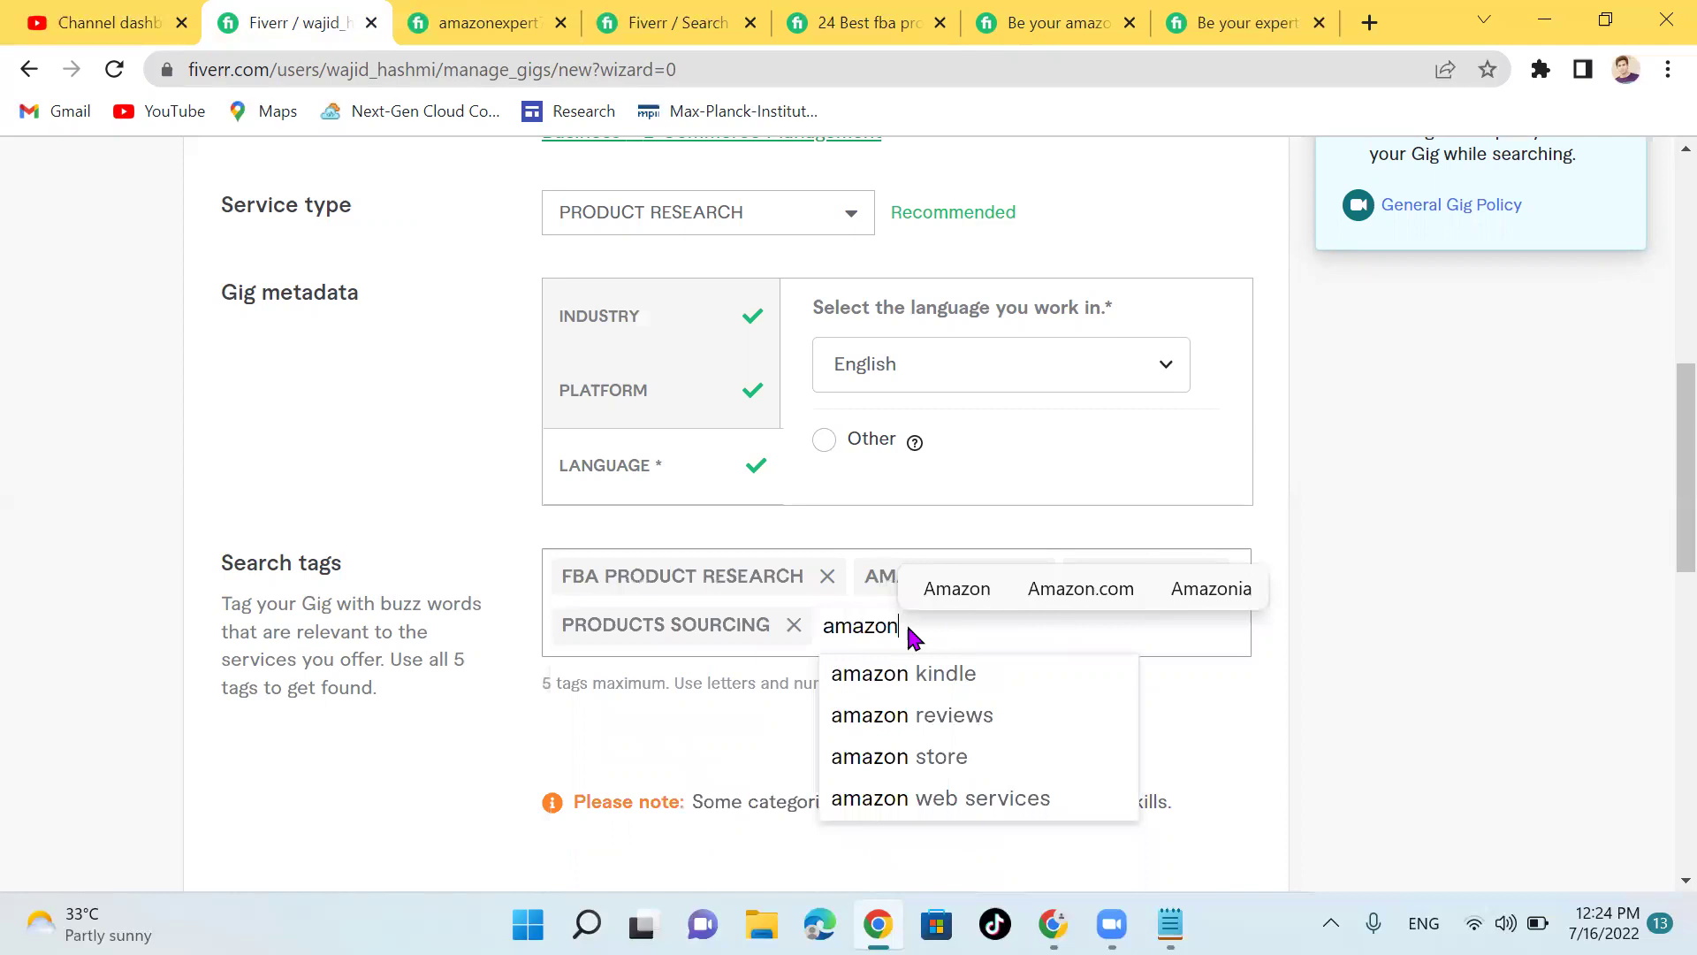
{"action": "key", "text": "Return"}
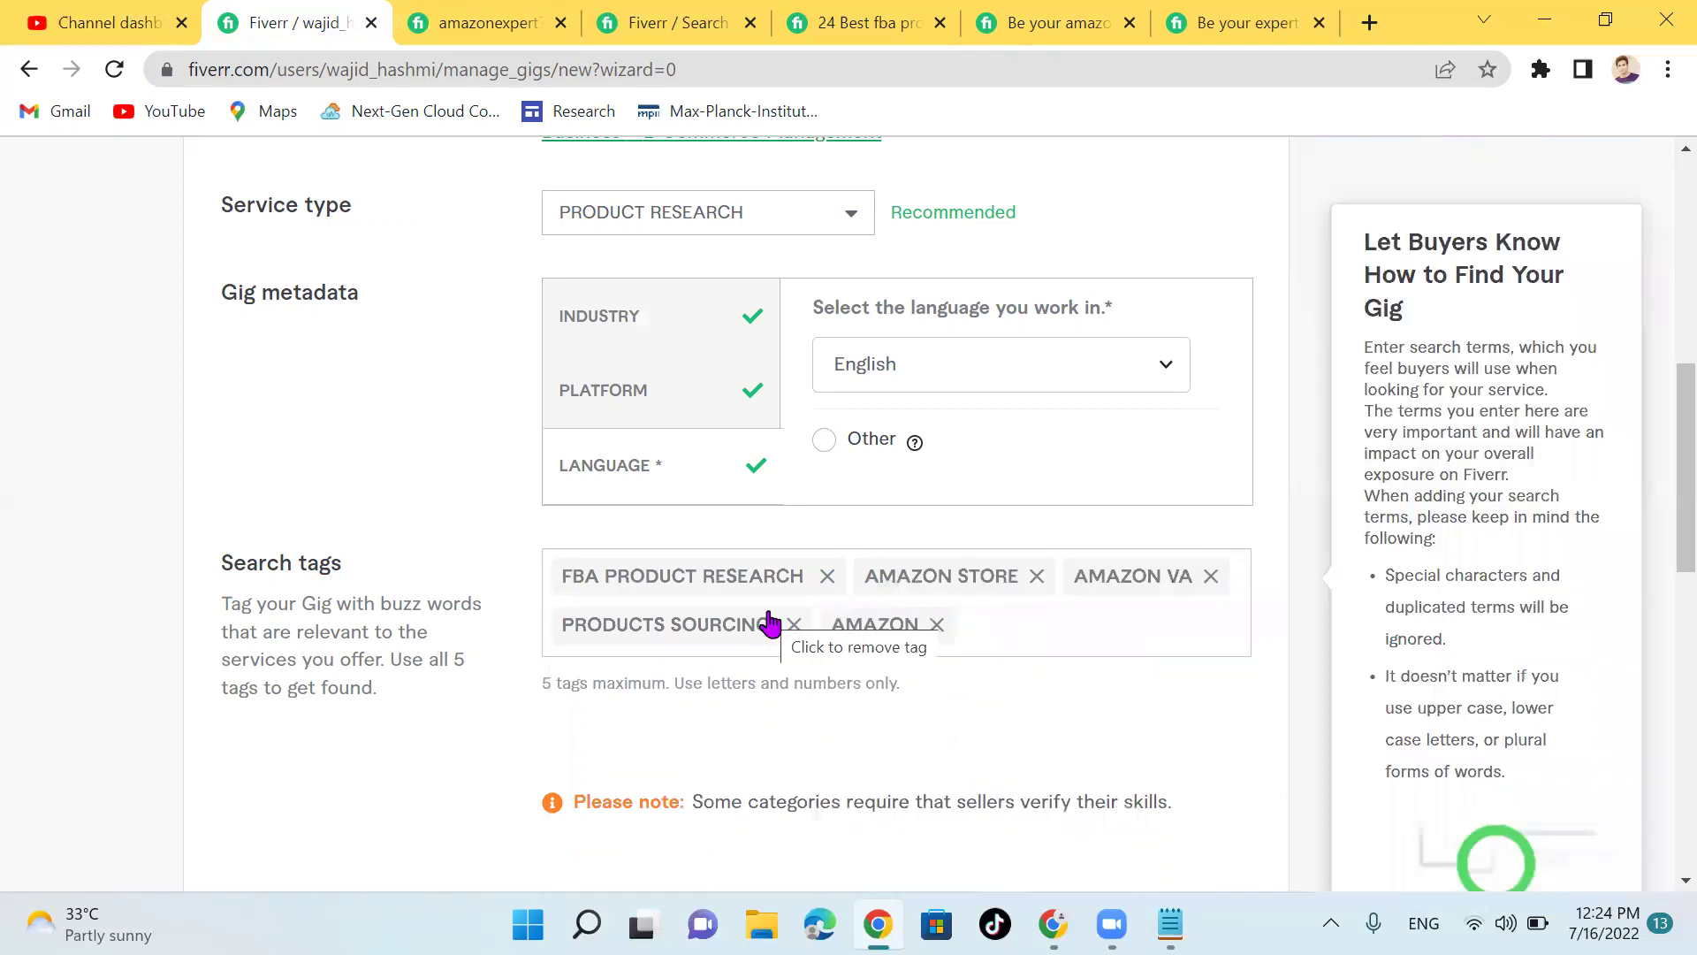
{"action": "left_click", "coordinate": [937, 627]}
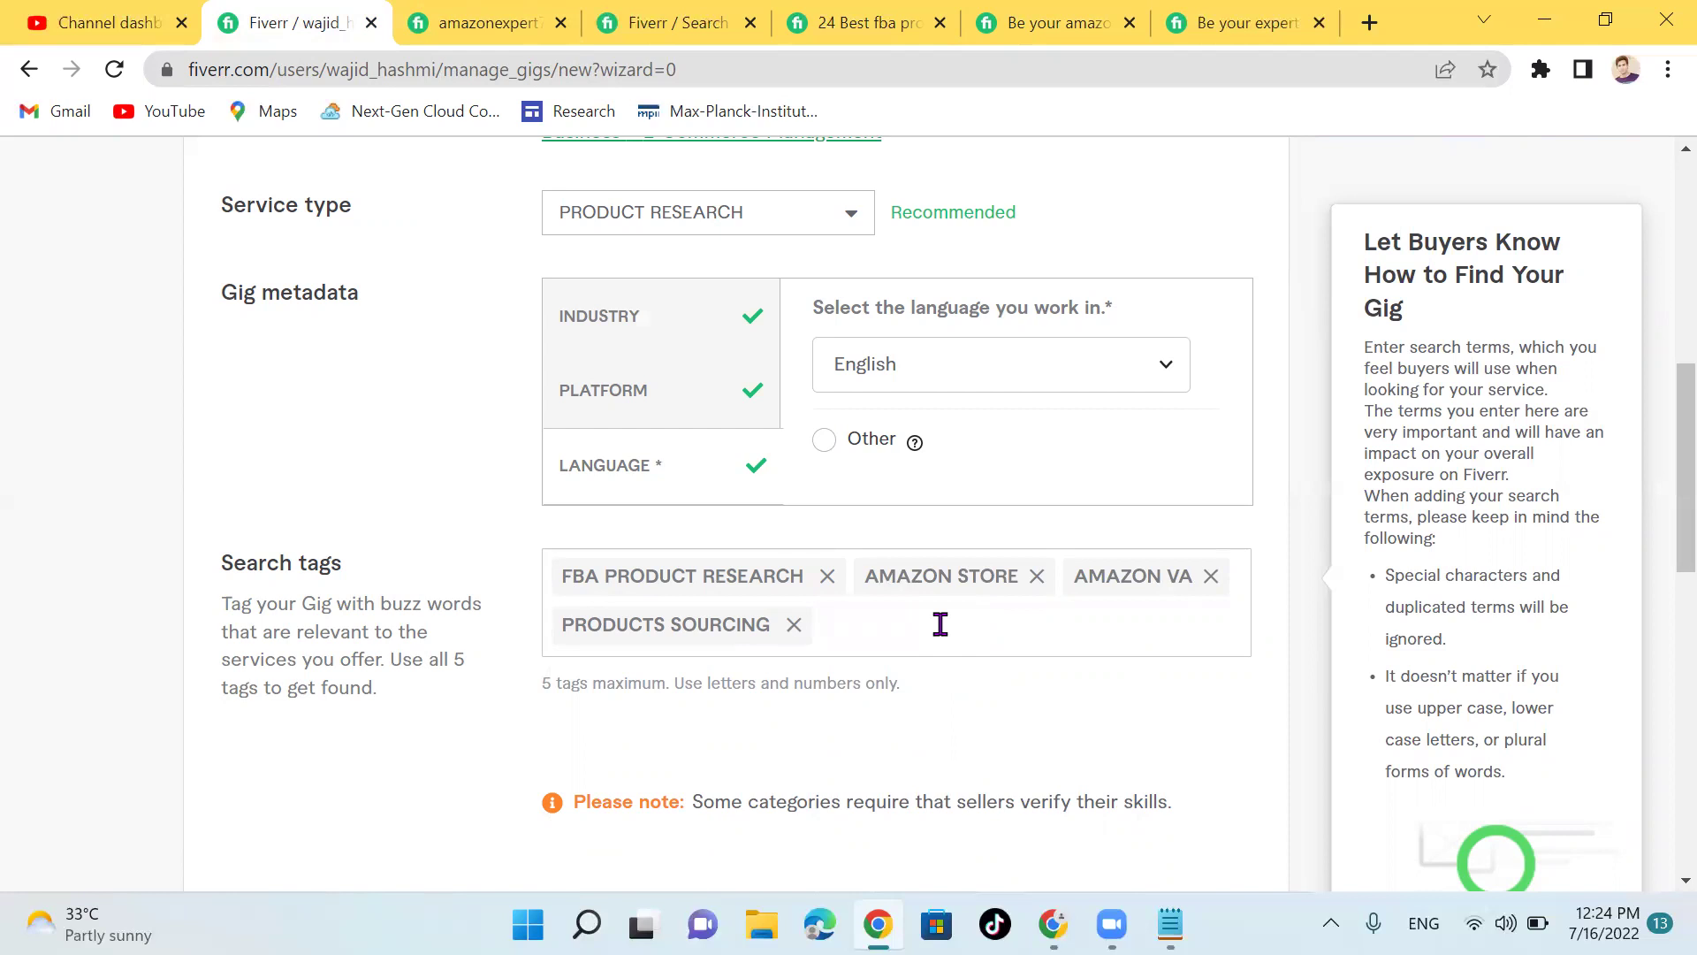
Step: Add "digital marketing" as the fifth search tag of the gig
{"action": "left_click", "coordinate": [860, 637]}
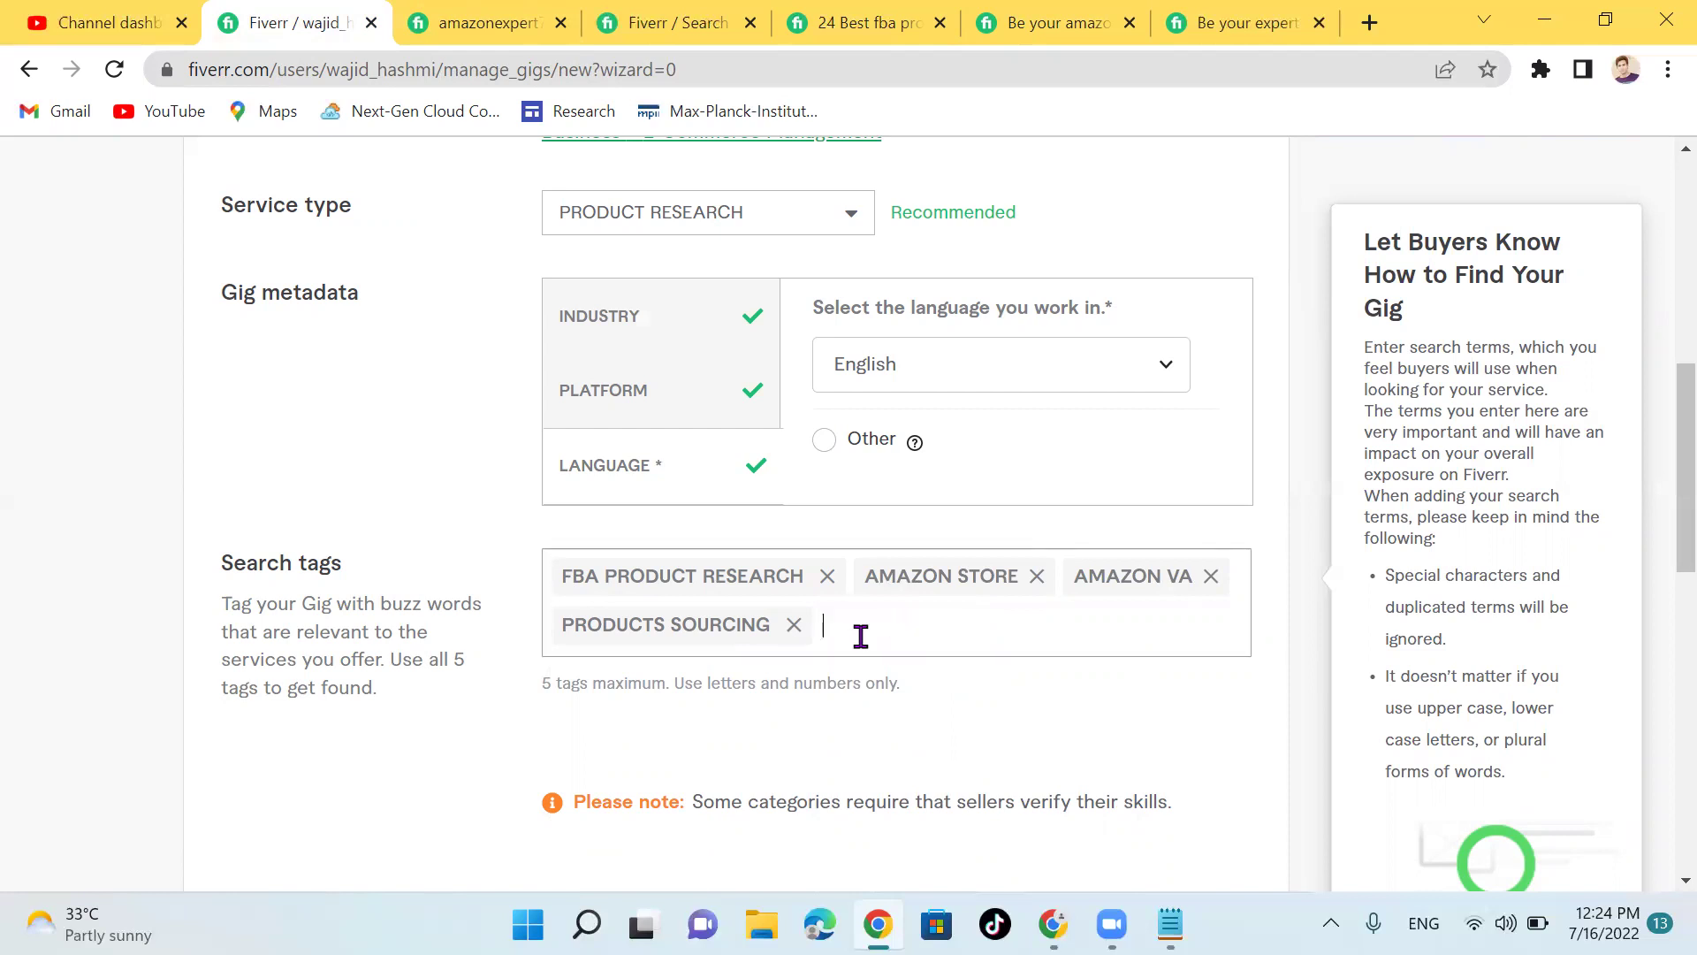
{"action": "type", "text": "di"}
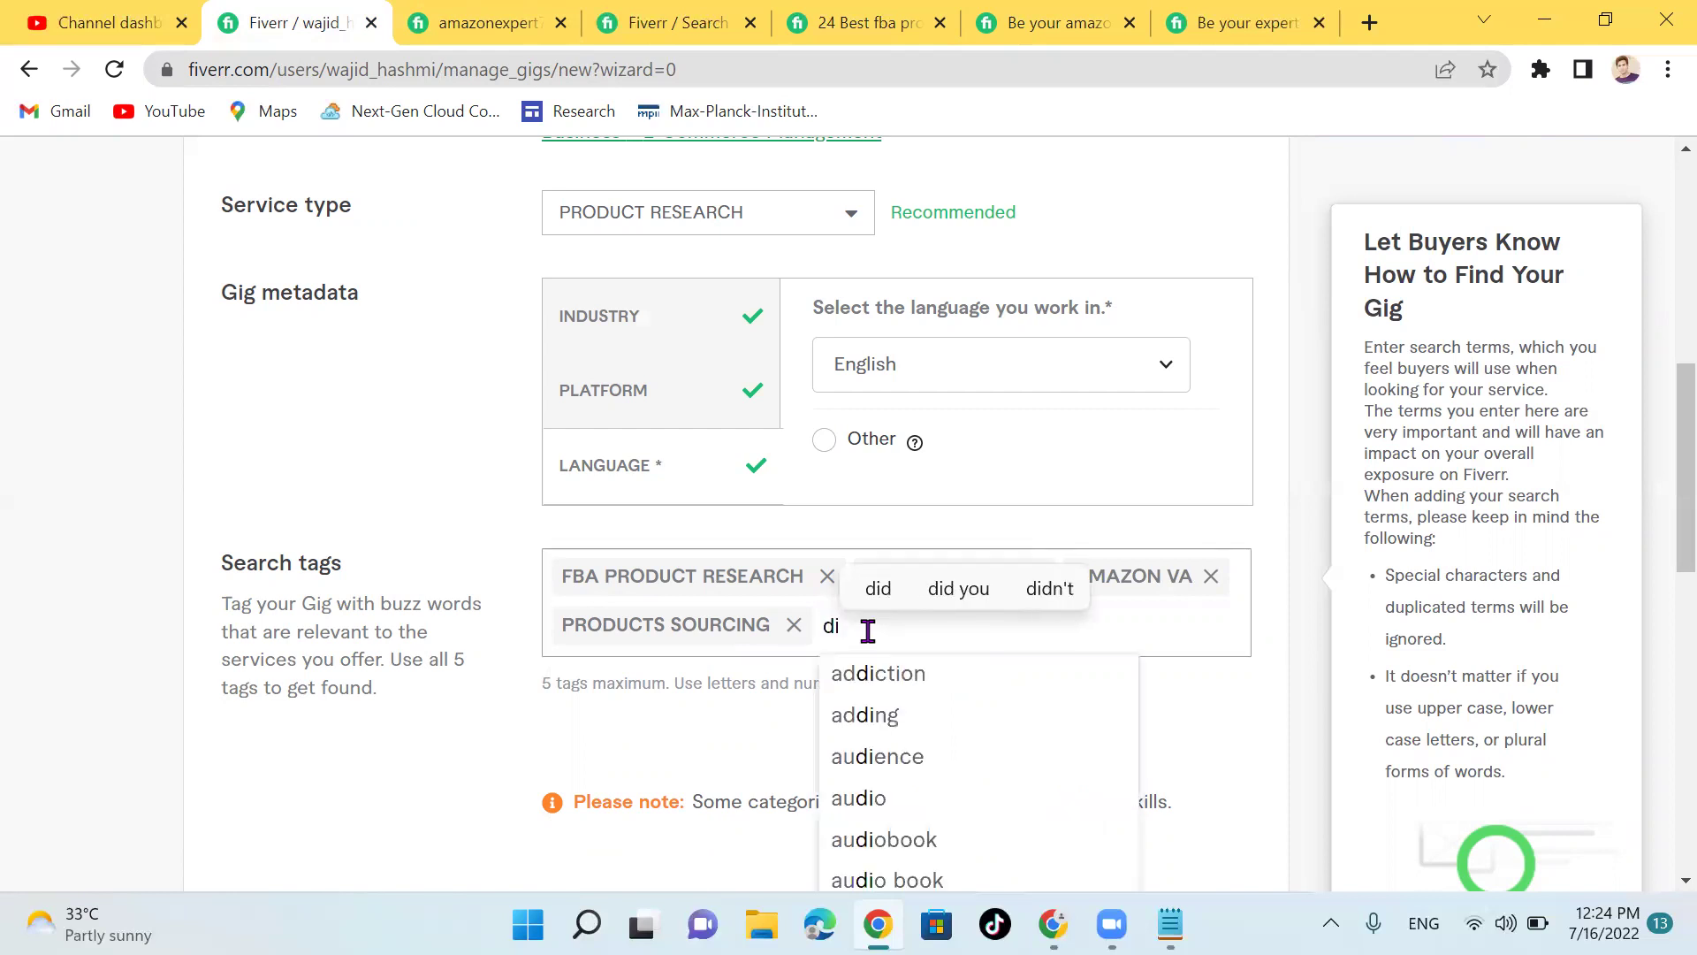
{"action": "type", "text": "gital"}
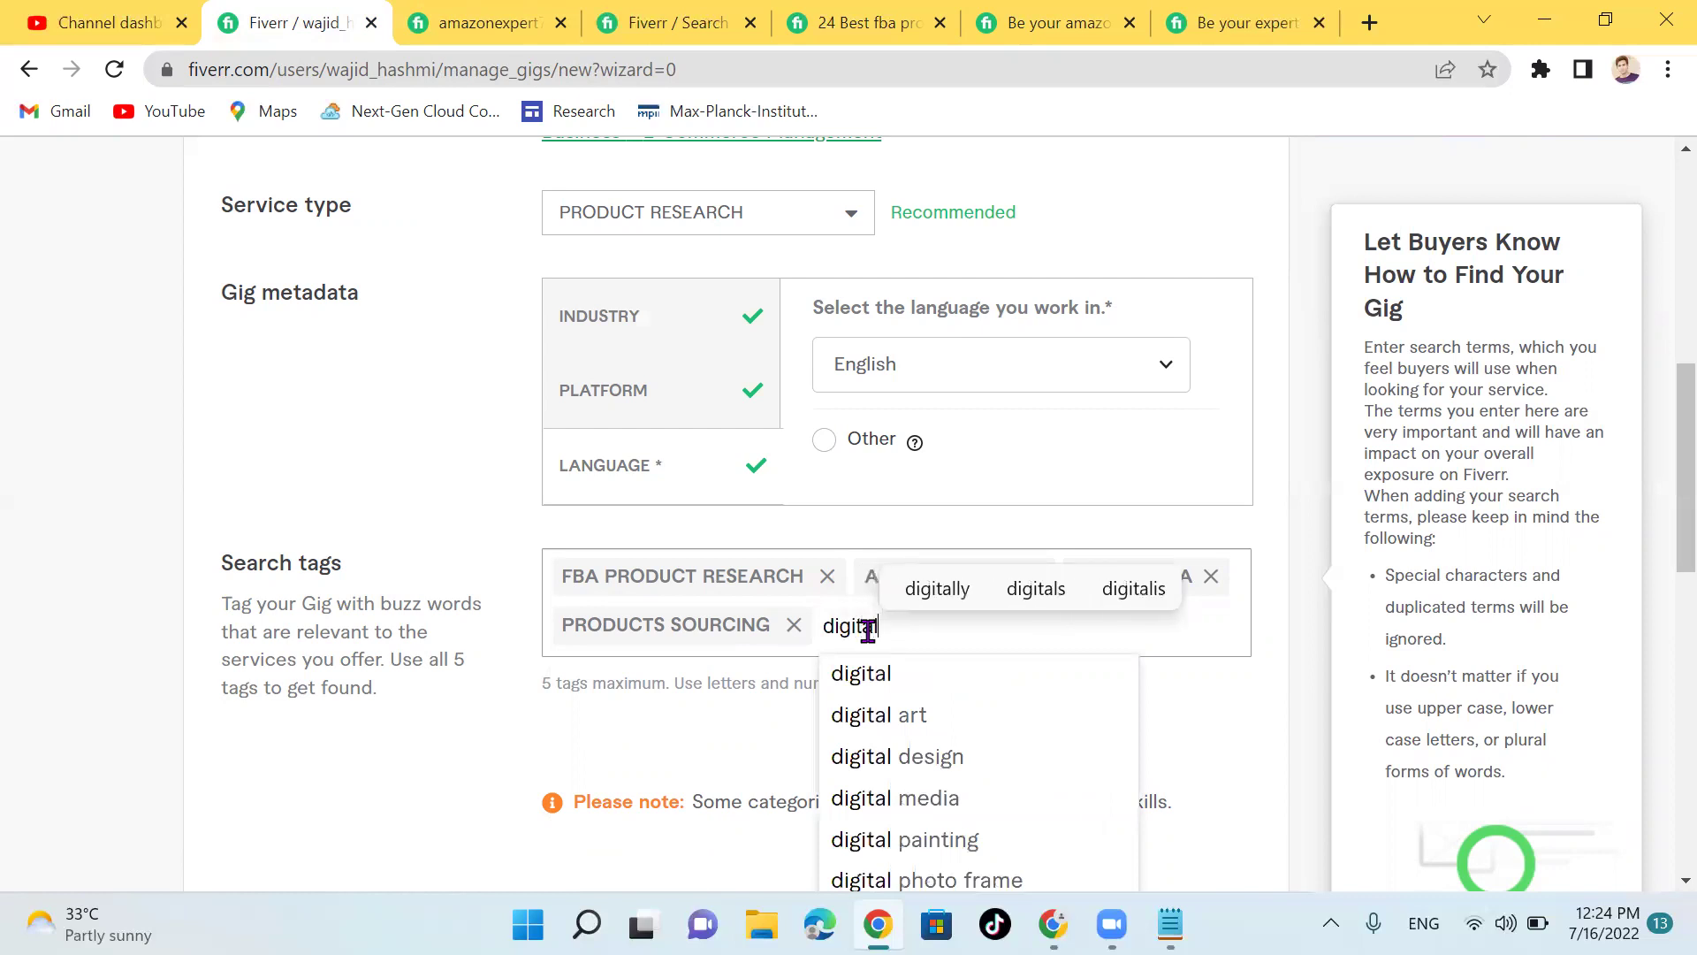
{"action": "type", "text": "mark"}
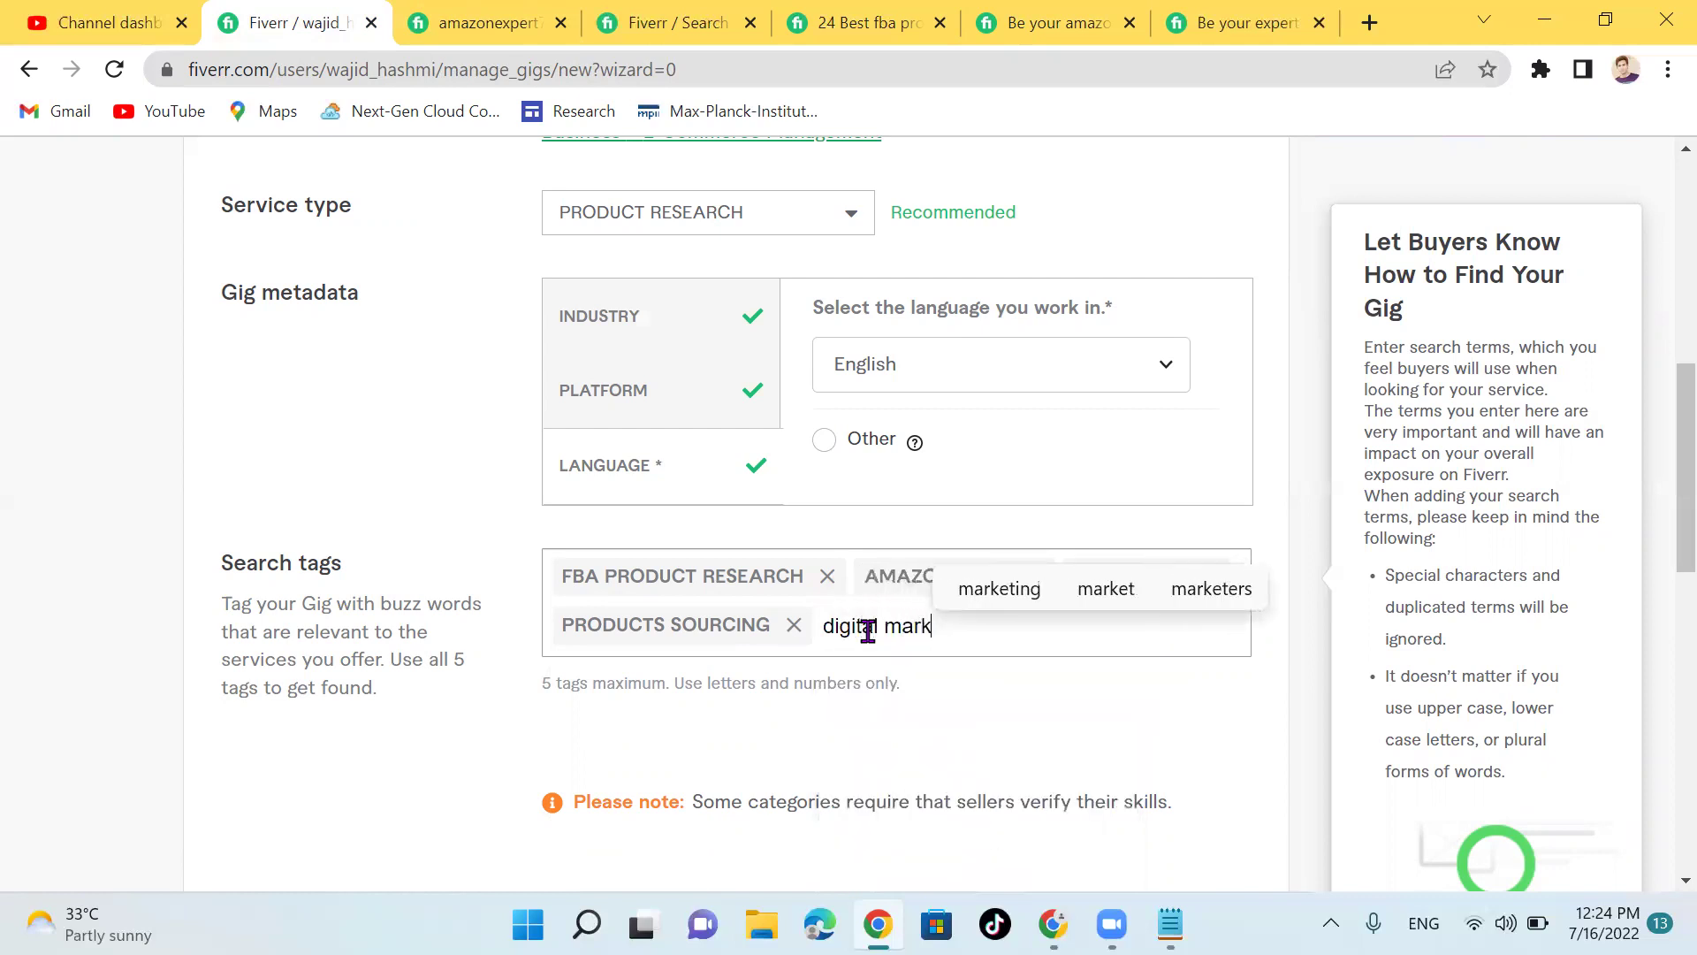
{"action": "left_click", "coordinate": [1012, 590]}
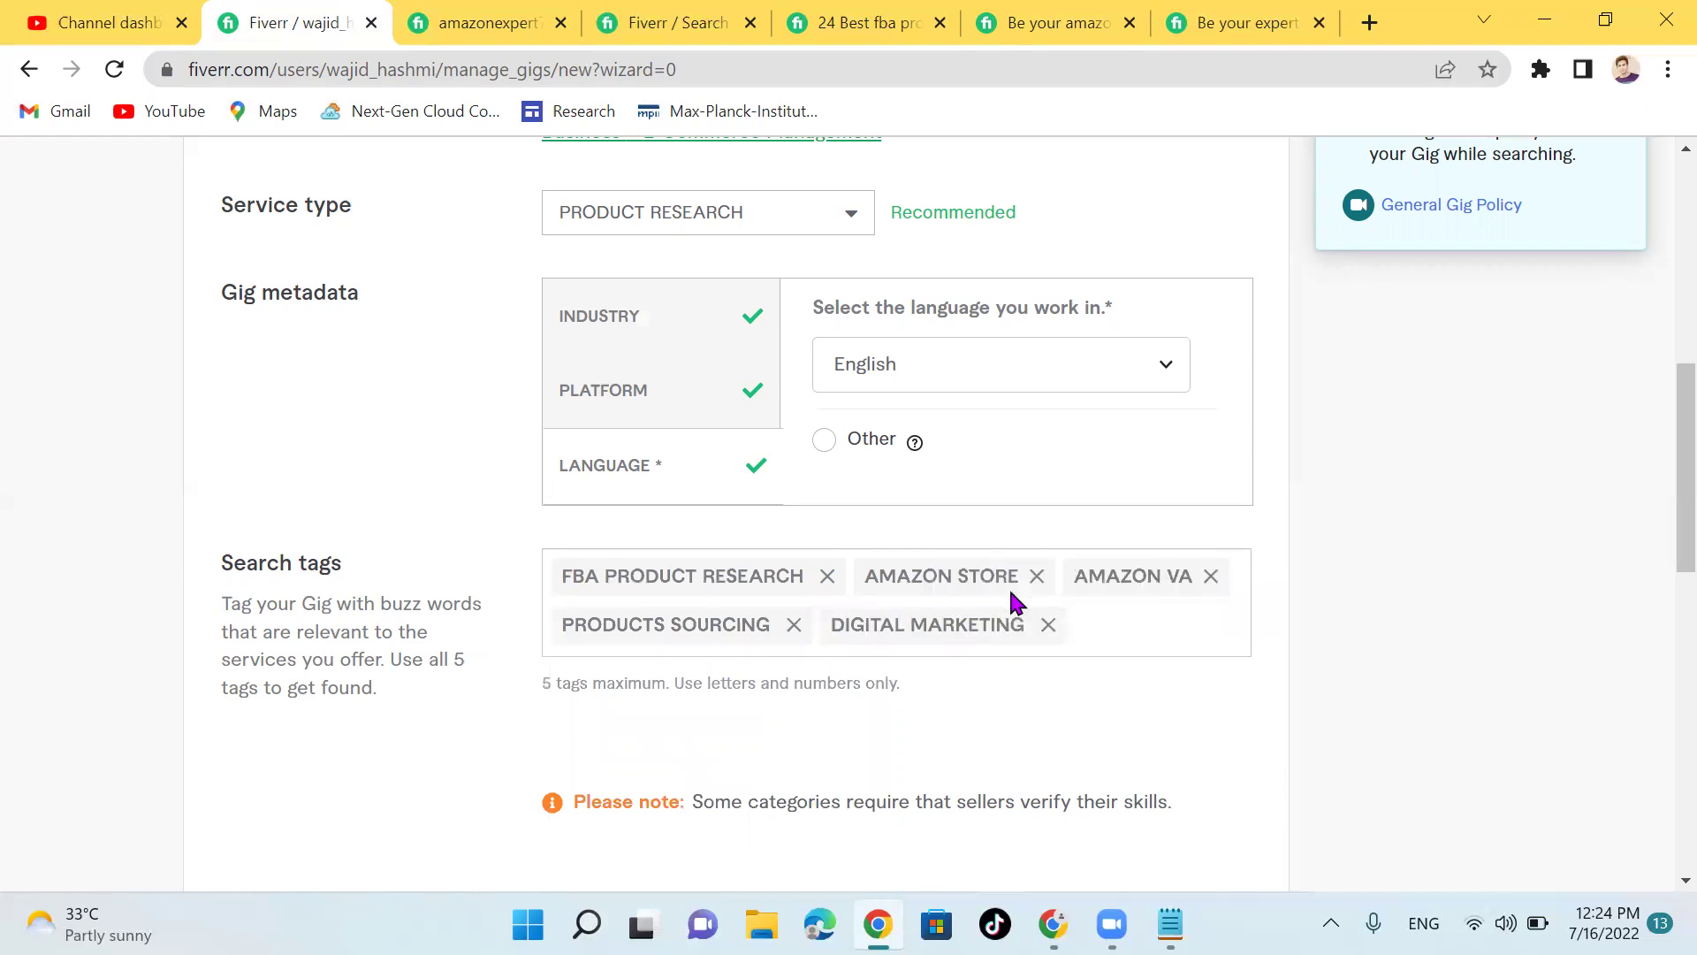
{"action": "left_click", "coordinate": [1124, 597]}
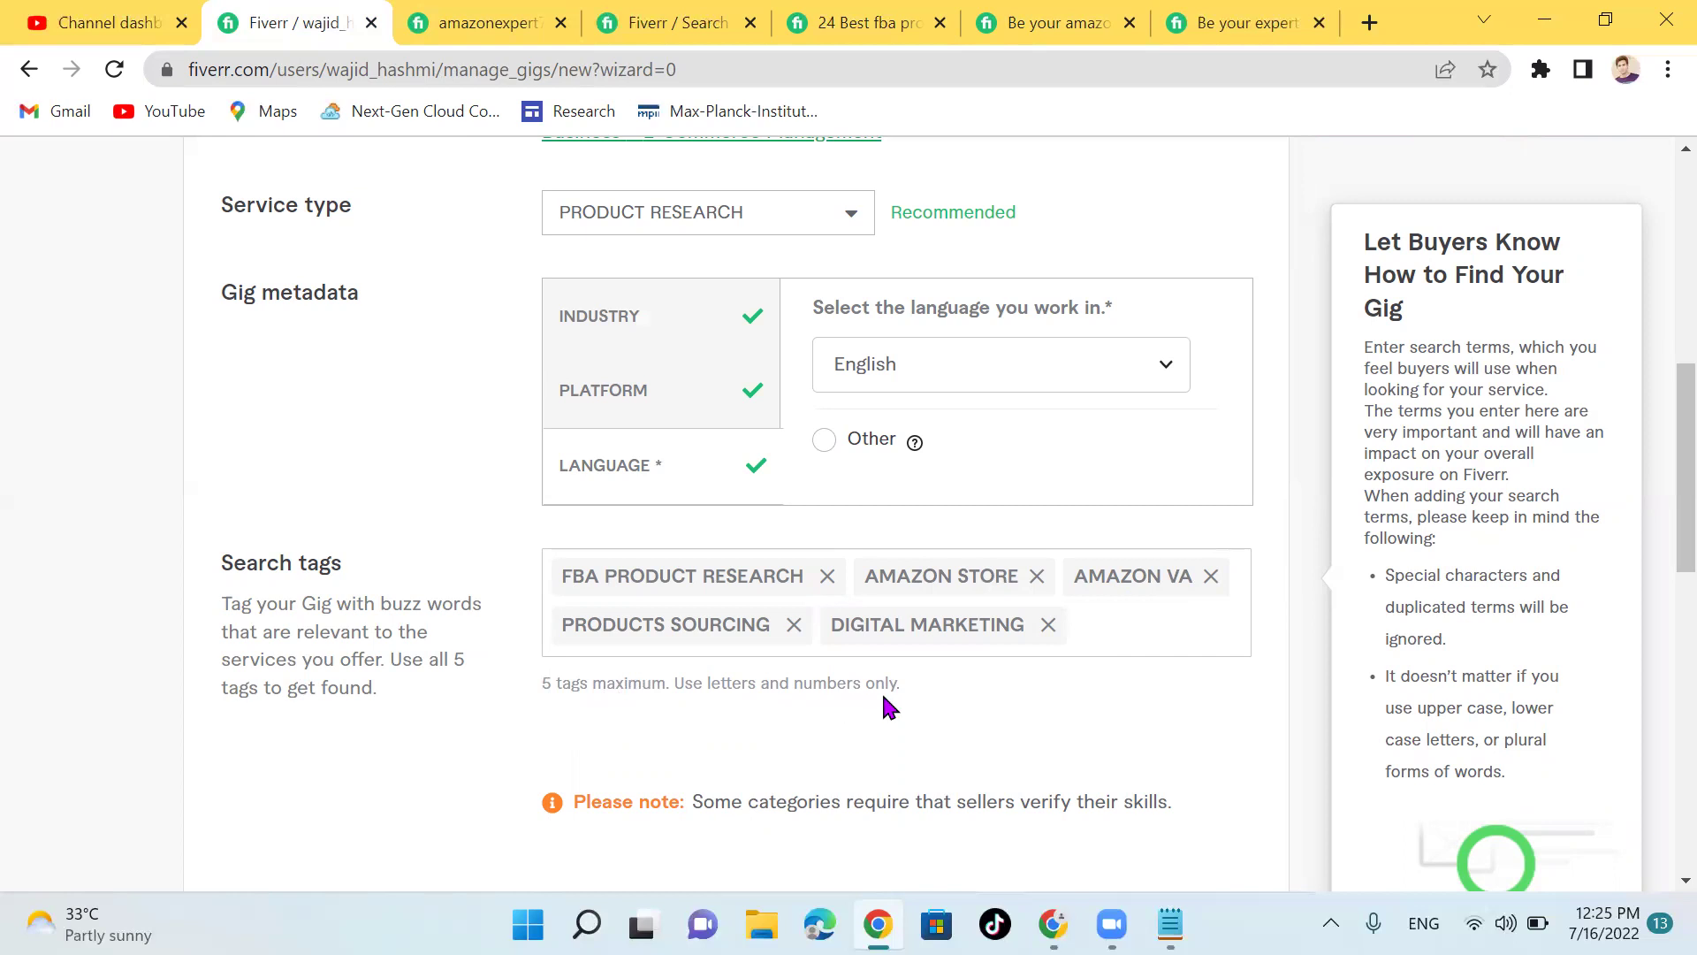
Step: Review the category, service type, metadata and search tags, and save the gig overview to continue to Scope & Pricing
{"action": "scroll", "coordinate": [884, 694], "scroll_direction": "up", "scroll_amount": 1}
{"action": "scroll", "coordinate": [884, 694], "scroll_direction": "down", "scroll_amount": 3}
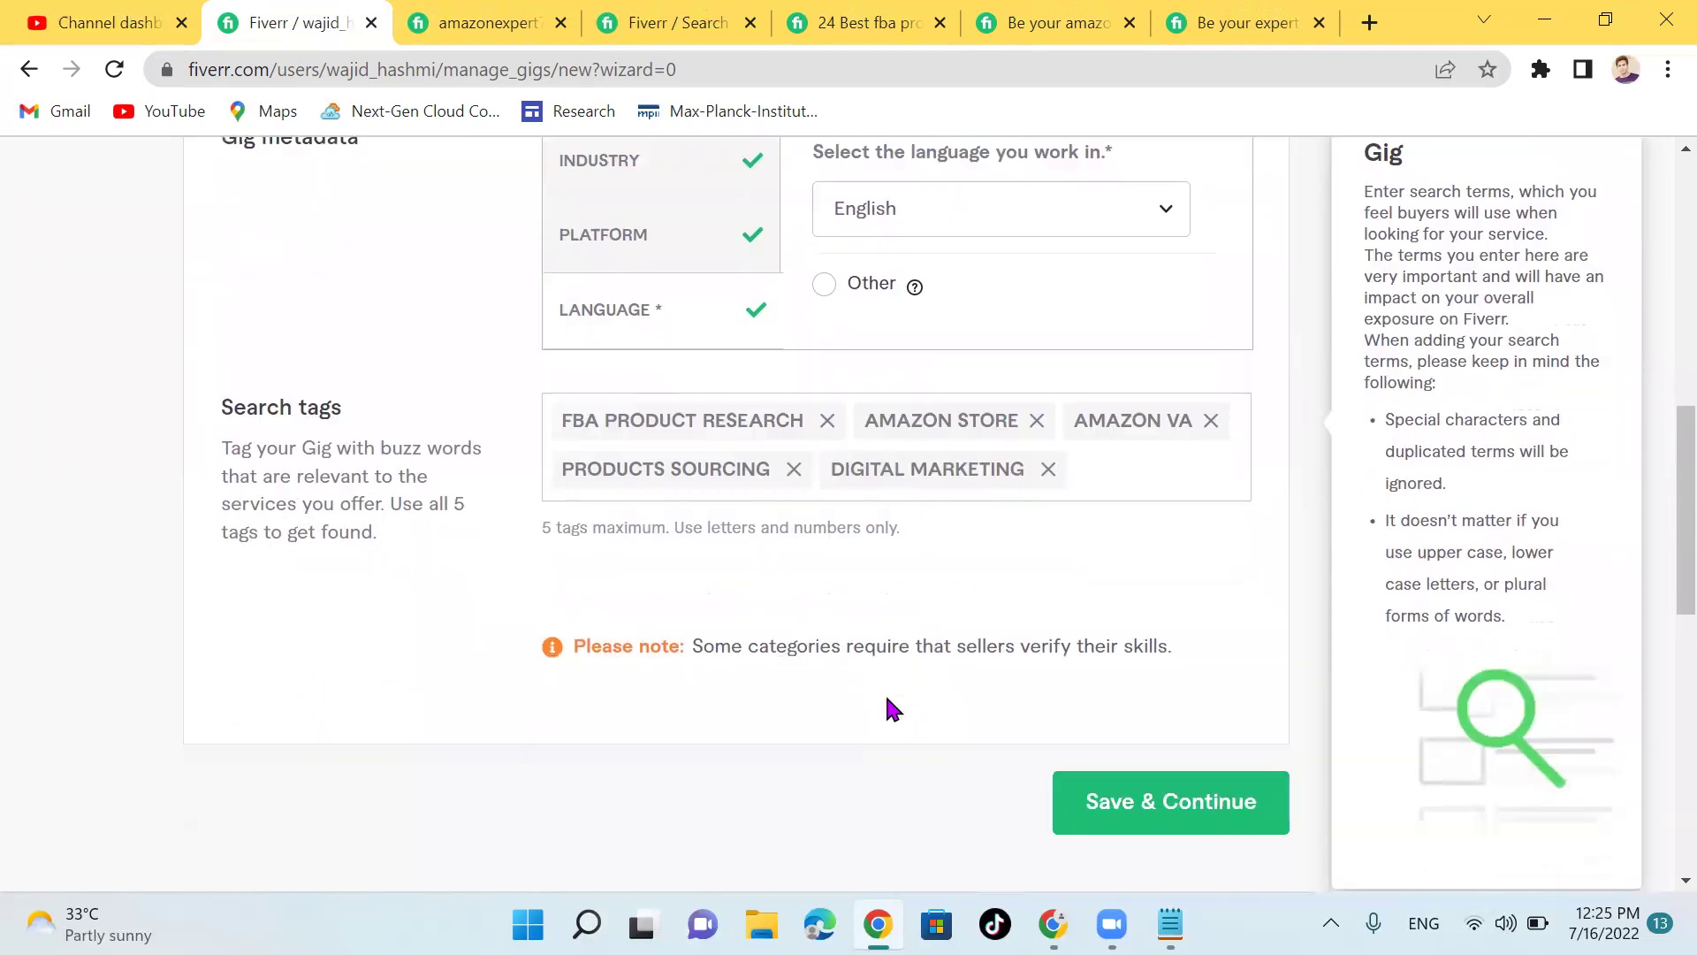
{"action": "scroll", "coordinate": [888, 703], "scroll_direction": "up", "scroll_amount": 8}
{"action": "scroll", "coordinate": [884, 692], "scroll_direction": "up", "scroll_amount": 1}
{"action": "scroll", "coordinate": [889, 703], "scroll_direction": "down", "scroll_amount": 5}
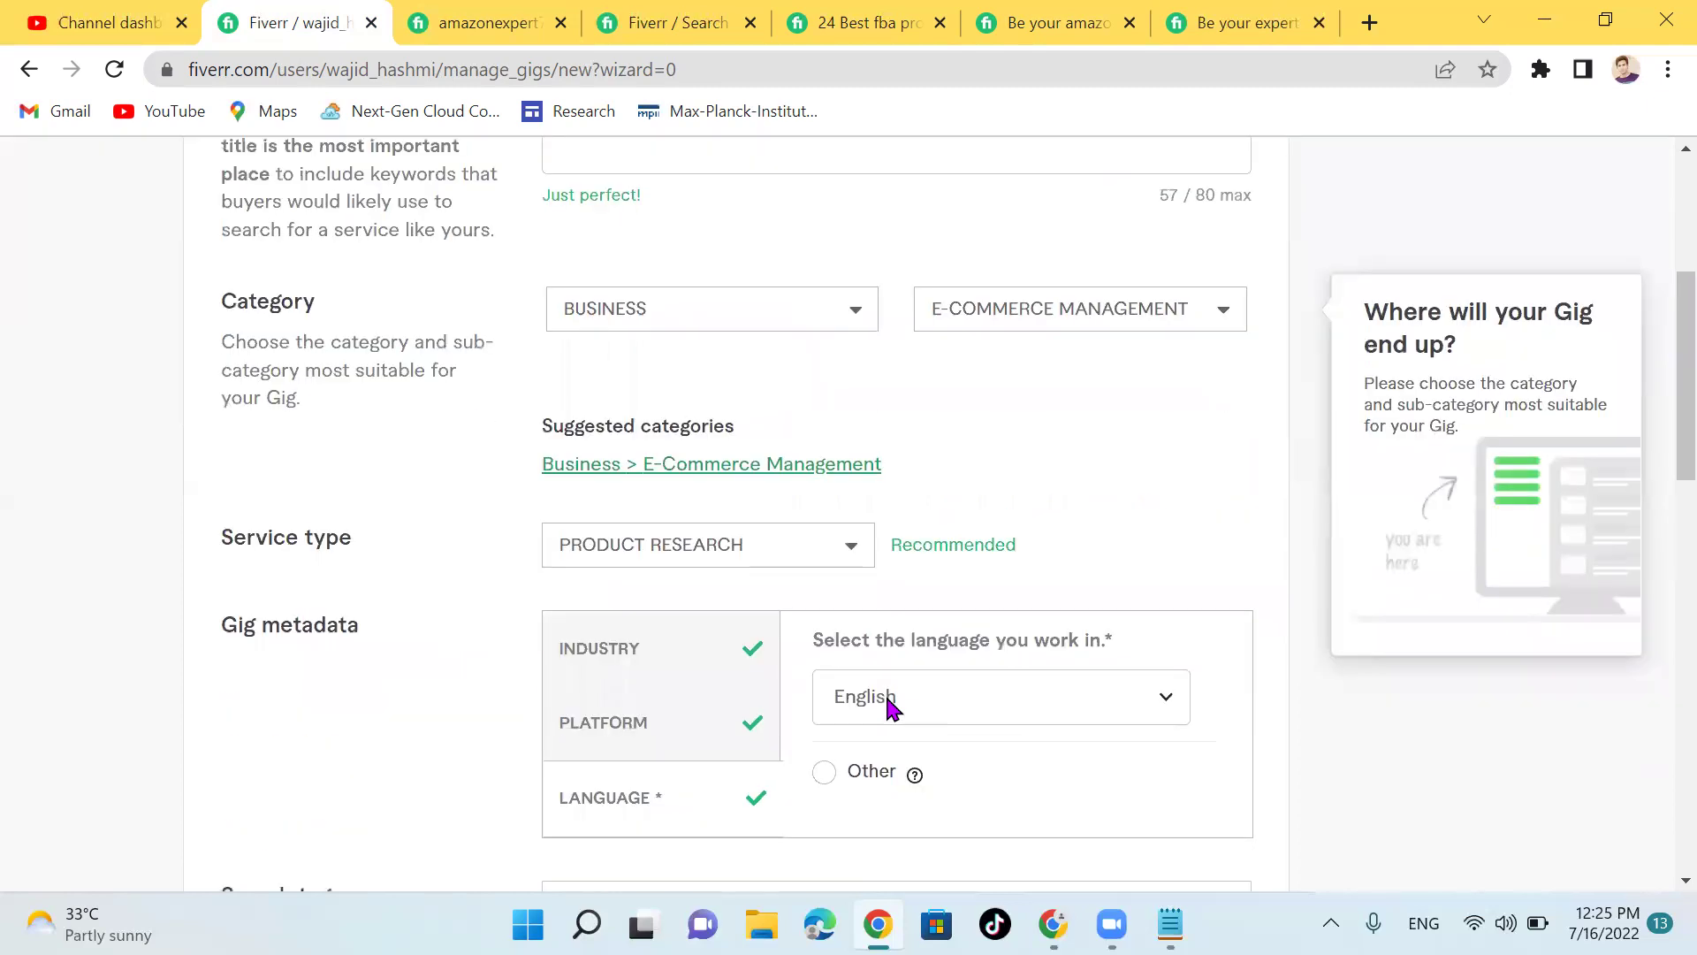
{"action": "scroll", "coordinate": [887, 696], "scroll_direction": "down", "scroll_amount": 1}
{"action": "scroll", "coordinate": [886, 697], "scroll_direction": "down", "scroll_amount": 1}
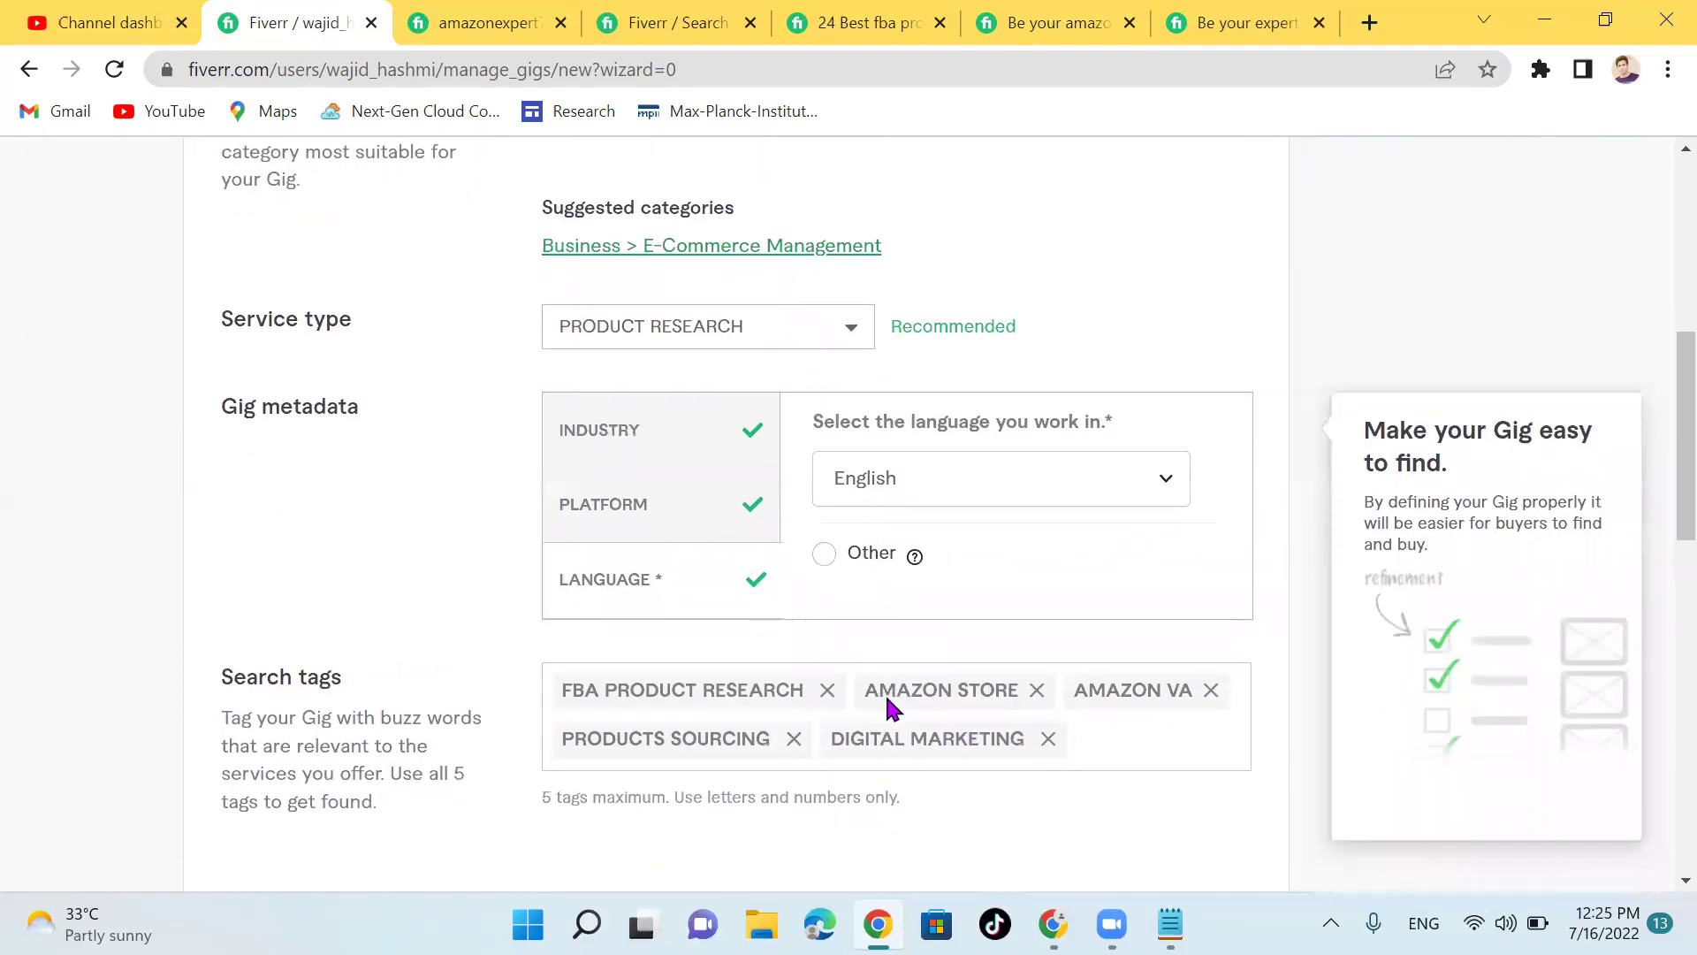
{"action": "scroll", "coordinate": [884, 692], "scroll_direction": "down", "scroll_amount": 5}
{"action": "left_click", "coordinate": [1173, 608]}
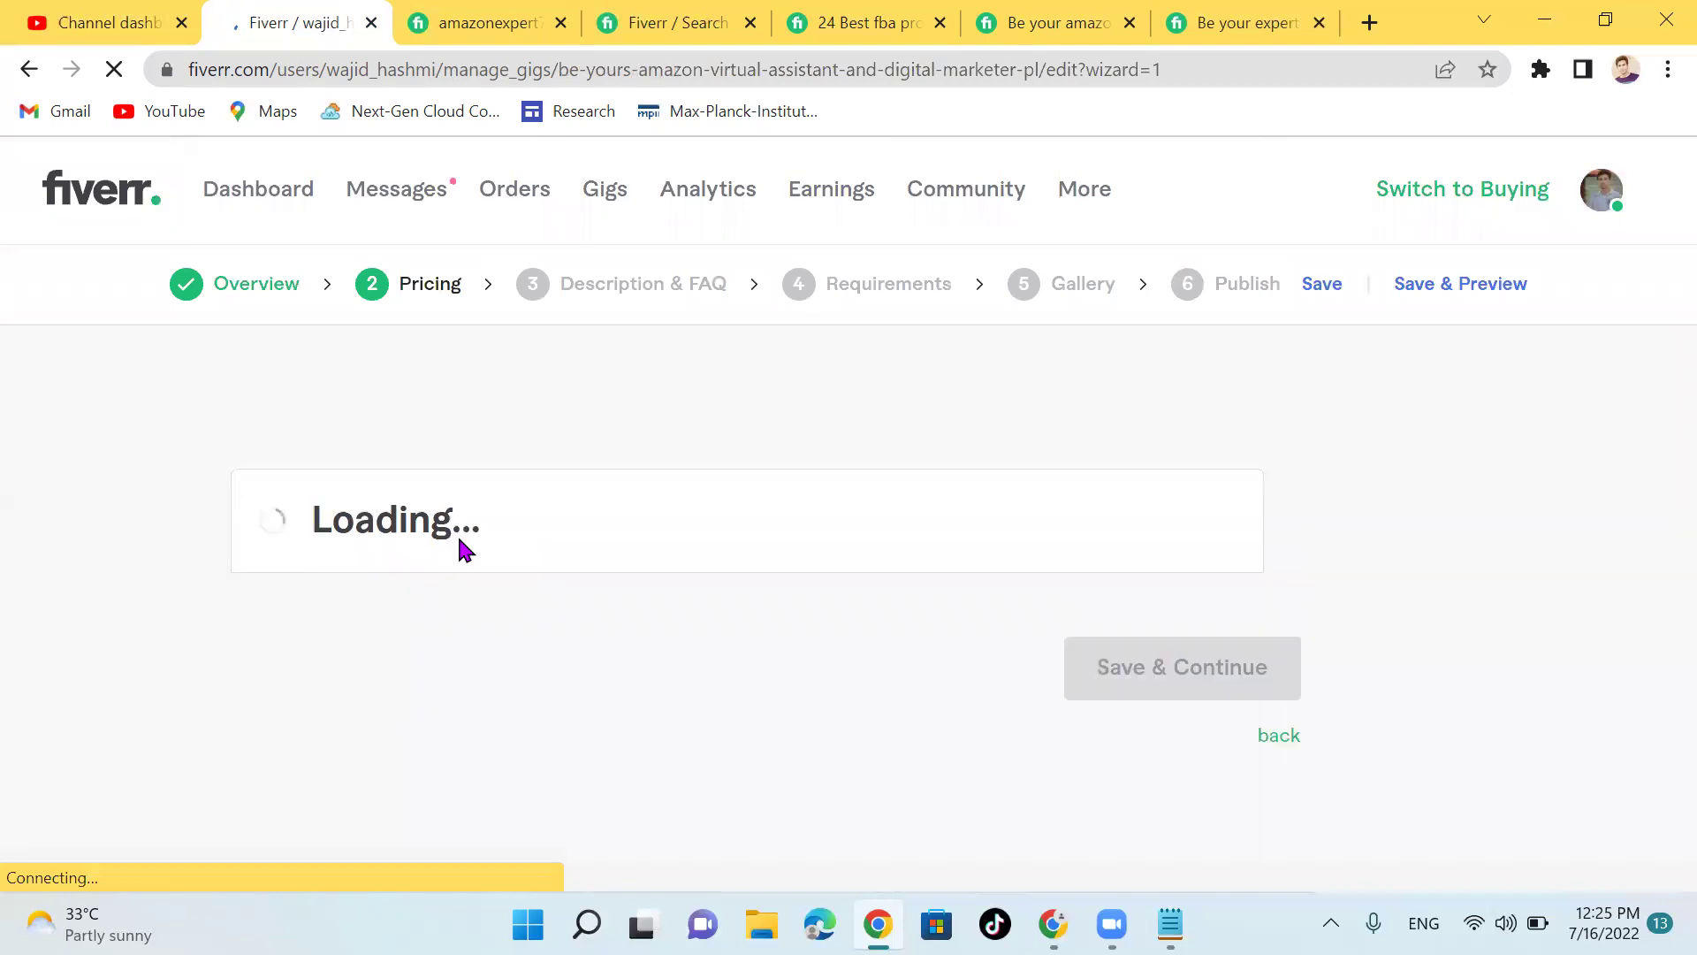
{"action": "scroll", "coordinate": [458, 539], "scroll_direction": "down", "scroll_amount": 3}
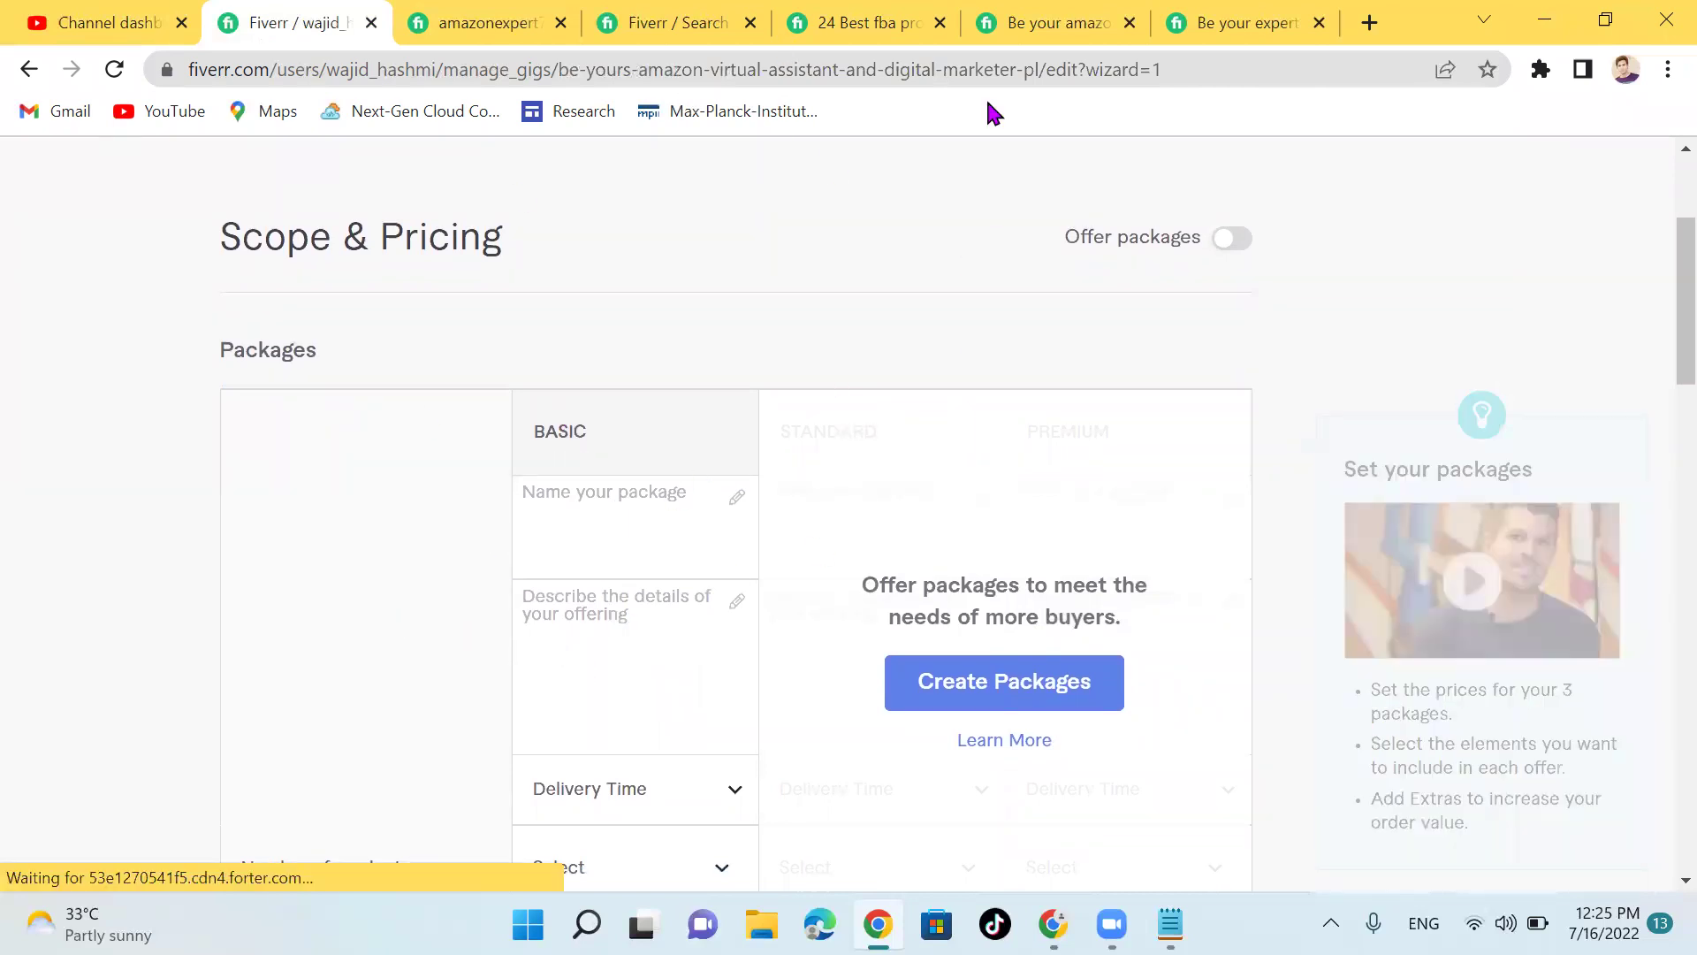
Step: Look through the FBA product research page, the open seller profile and the gig search results for a competing gig
{"action": "left_click", "coordinate": [679, 28]}
{"action": "left_click", "coordinate": [812, 14]}
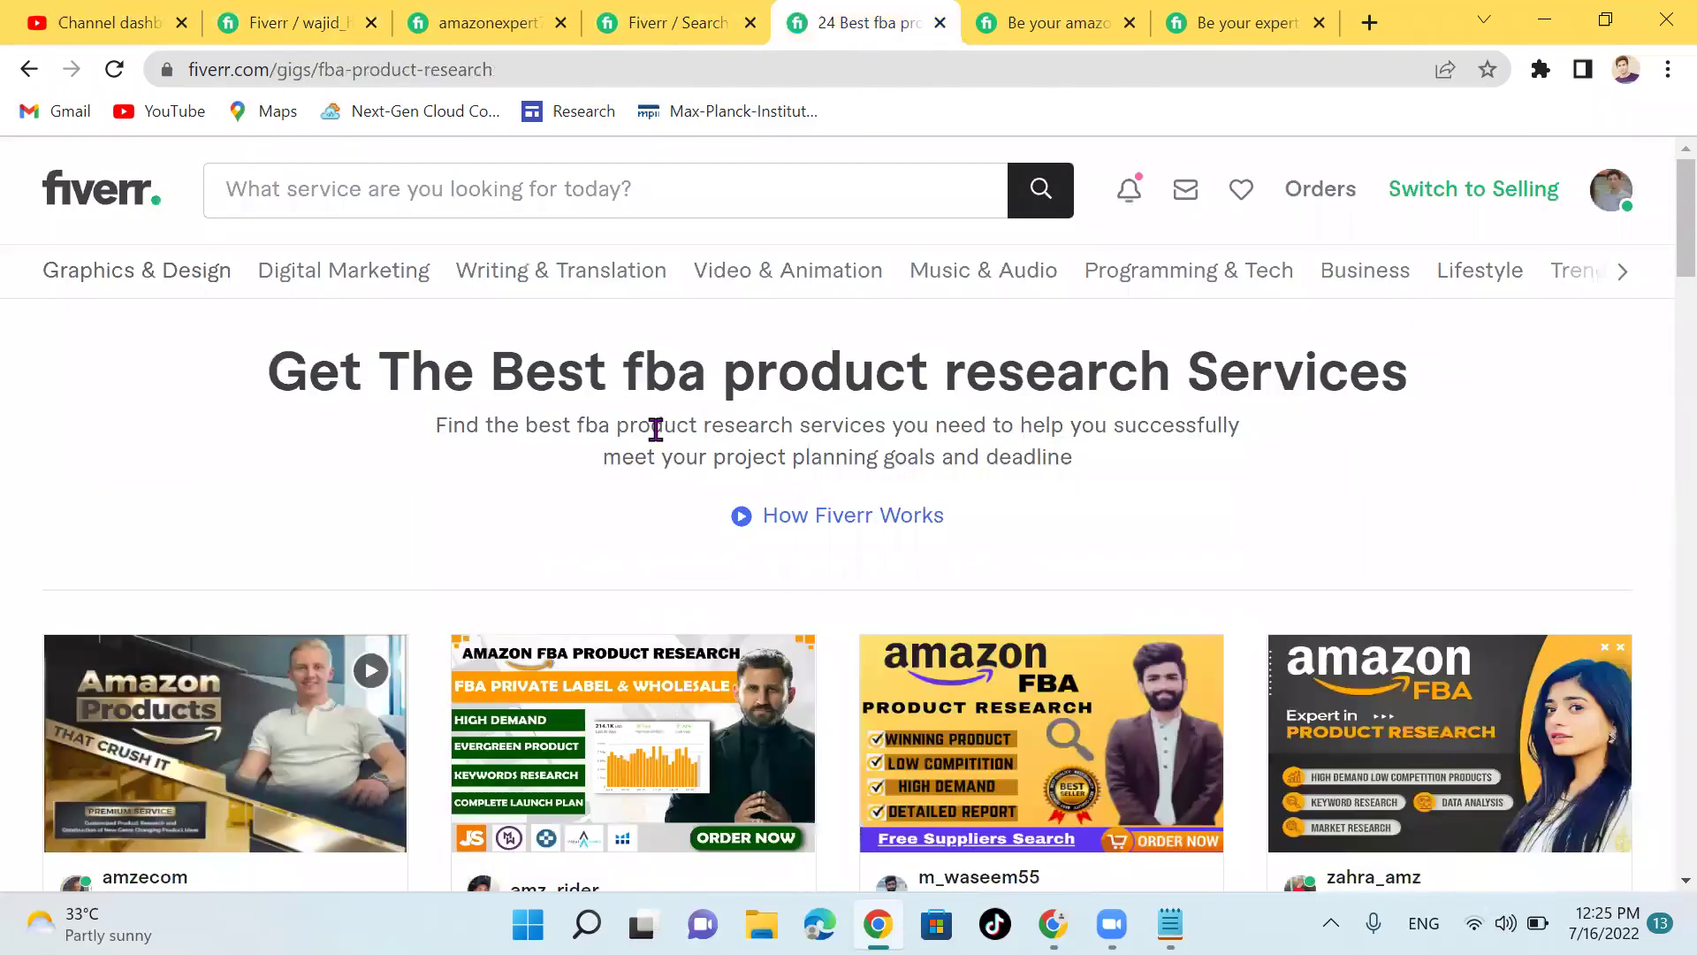
{"action": "left_click", "coordinate": [442, 19]}
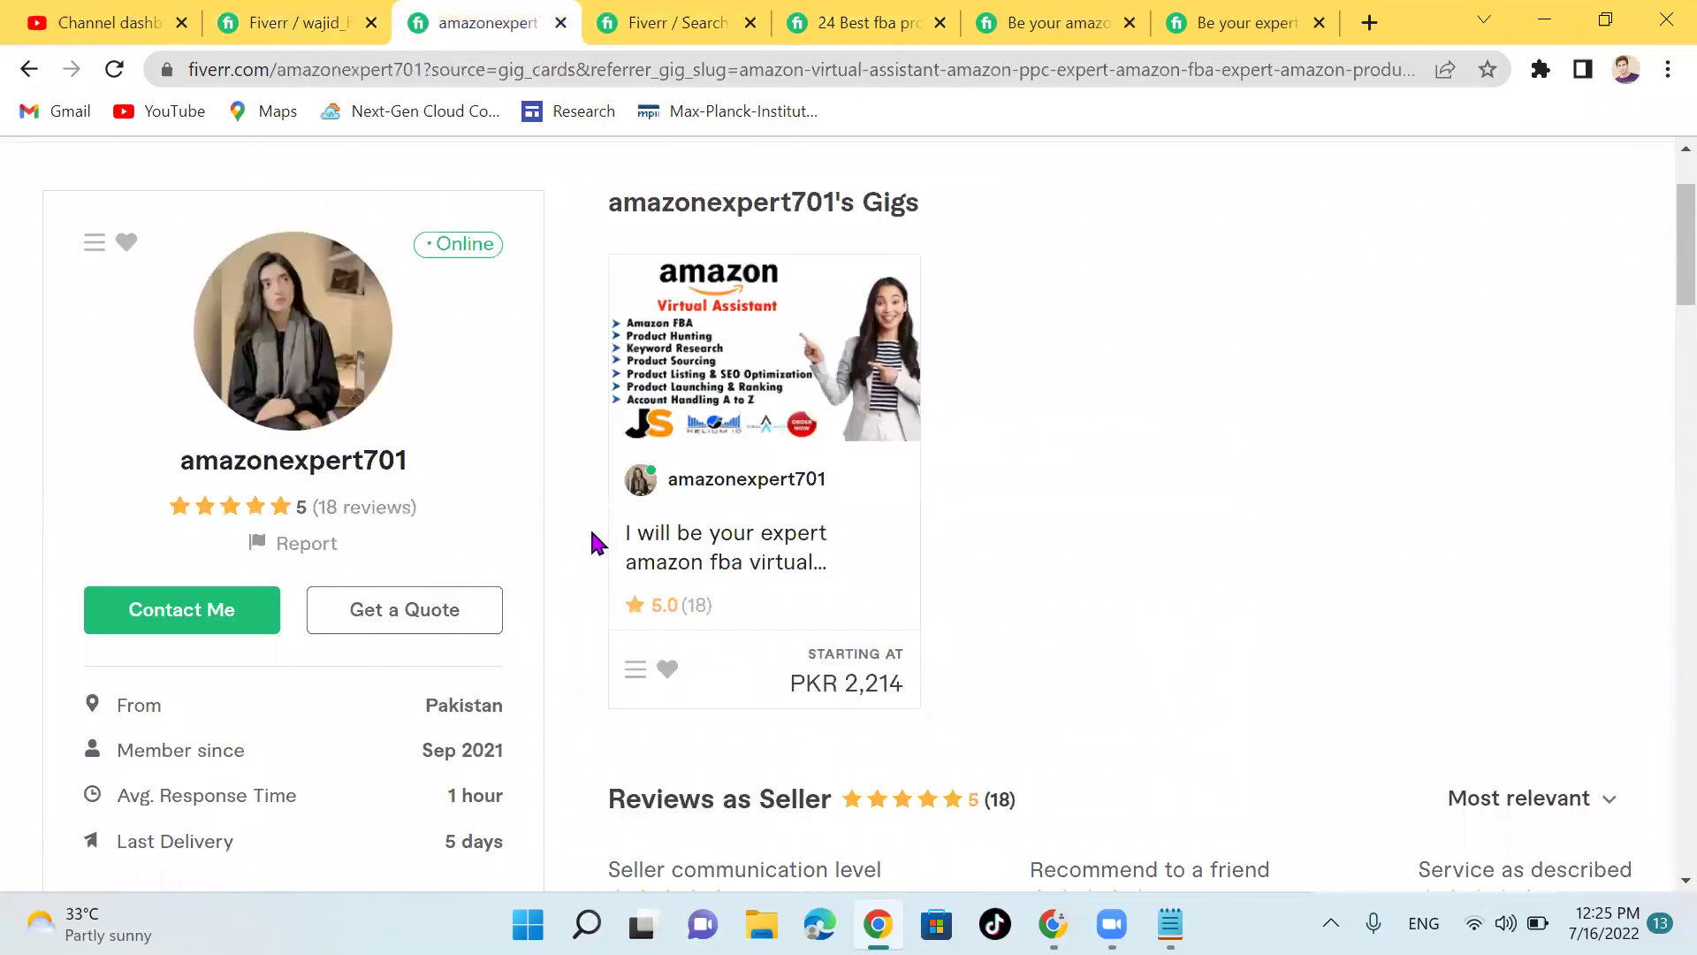
{"action": "scroll", "coordinate": [595, 542], "scroll_direction": "down", "scroll_amount": 9}
{"action": "scroll", "coordinate": [595, 542], "scroll_direction": "up", "scroll_amount": 8}
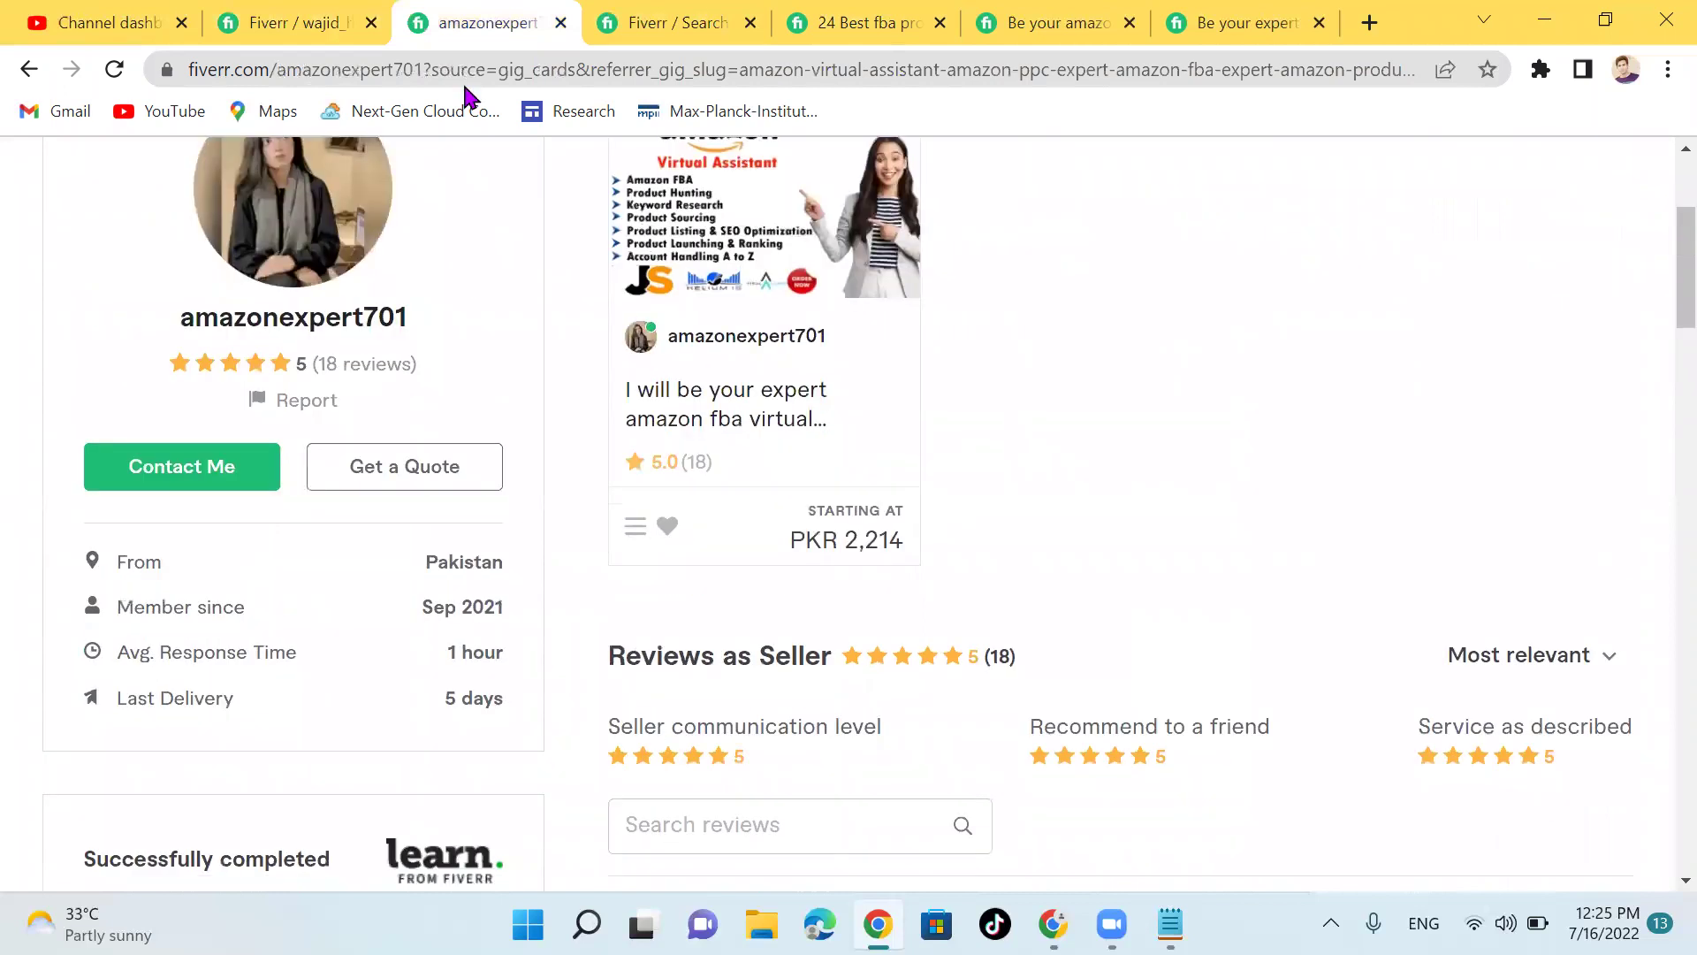
{"action": "left_click", "coordinate": [718, 18]}
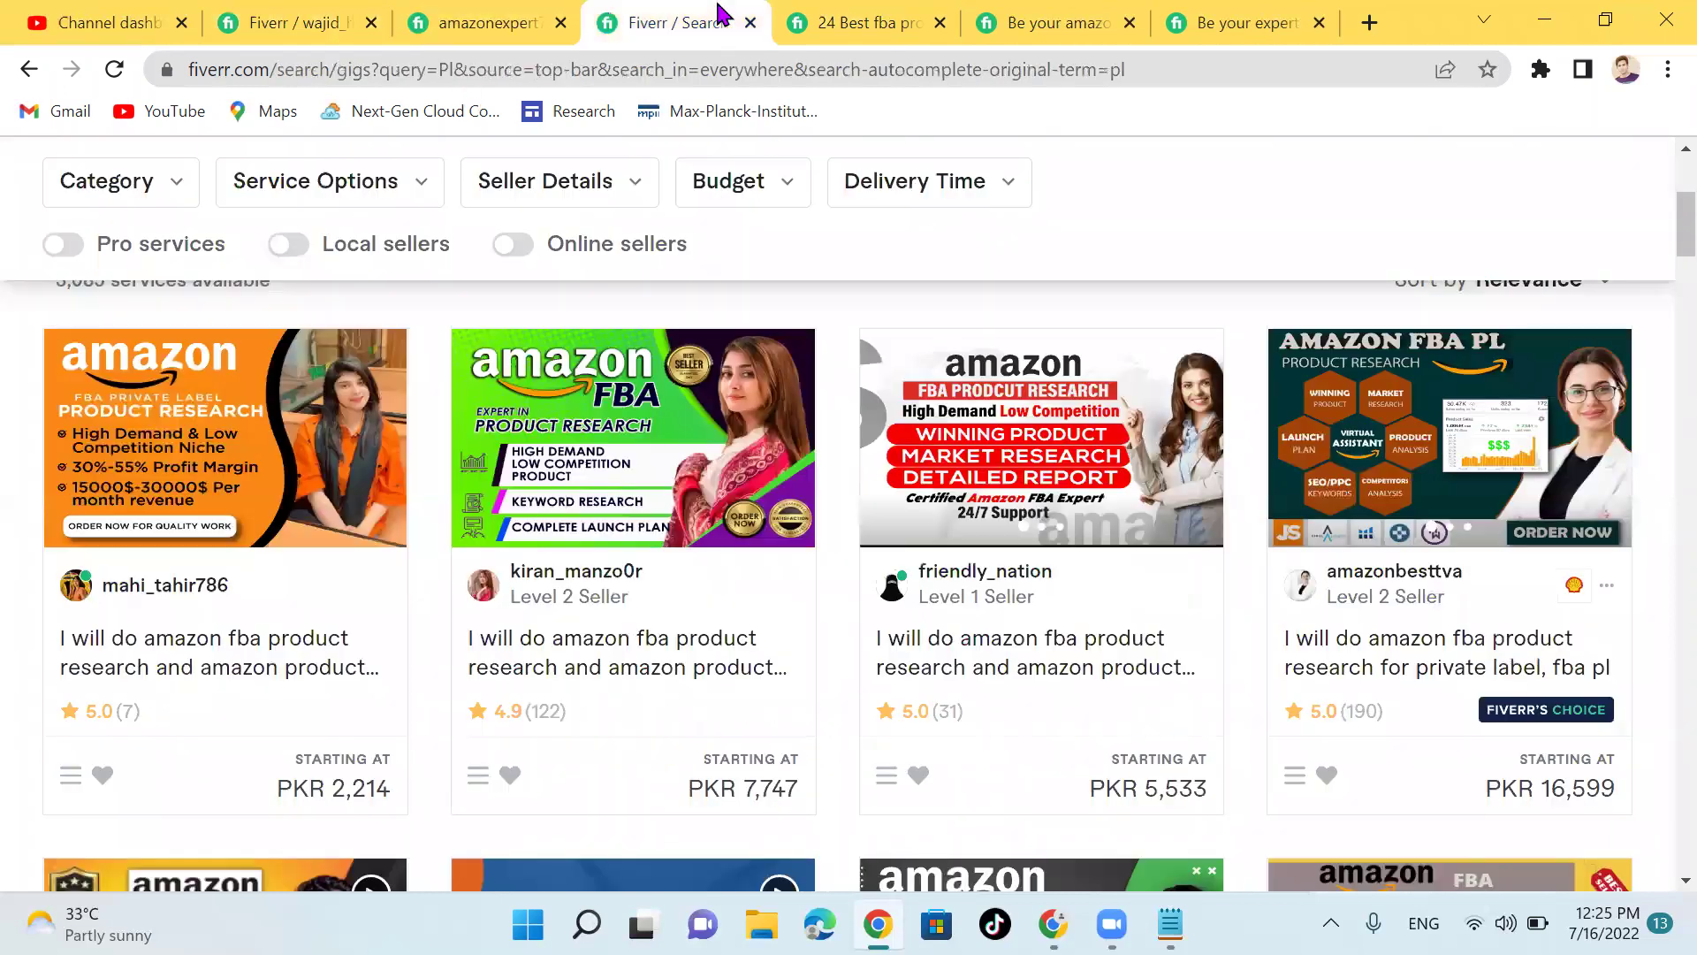
Step: Open the first Amazon FBA product research gig in the search results and close the results page
{"action": "left_click", "coordinate": [204, 675]}
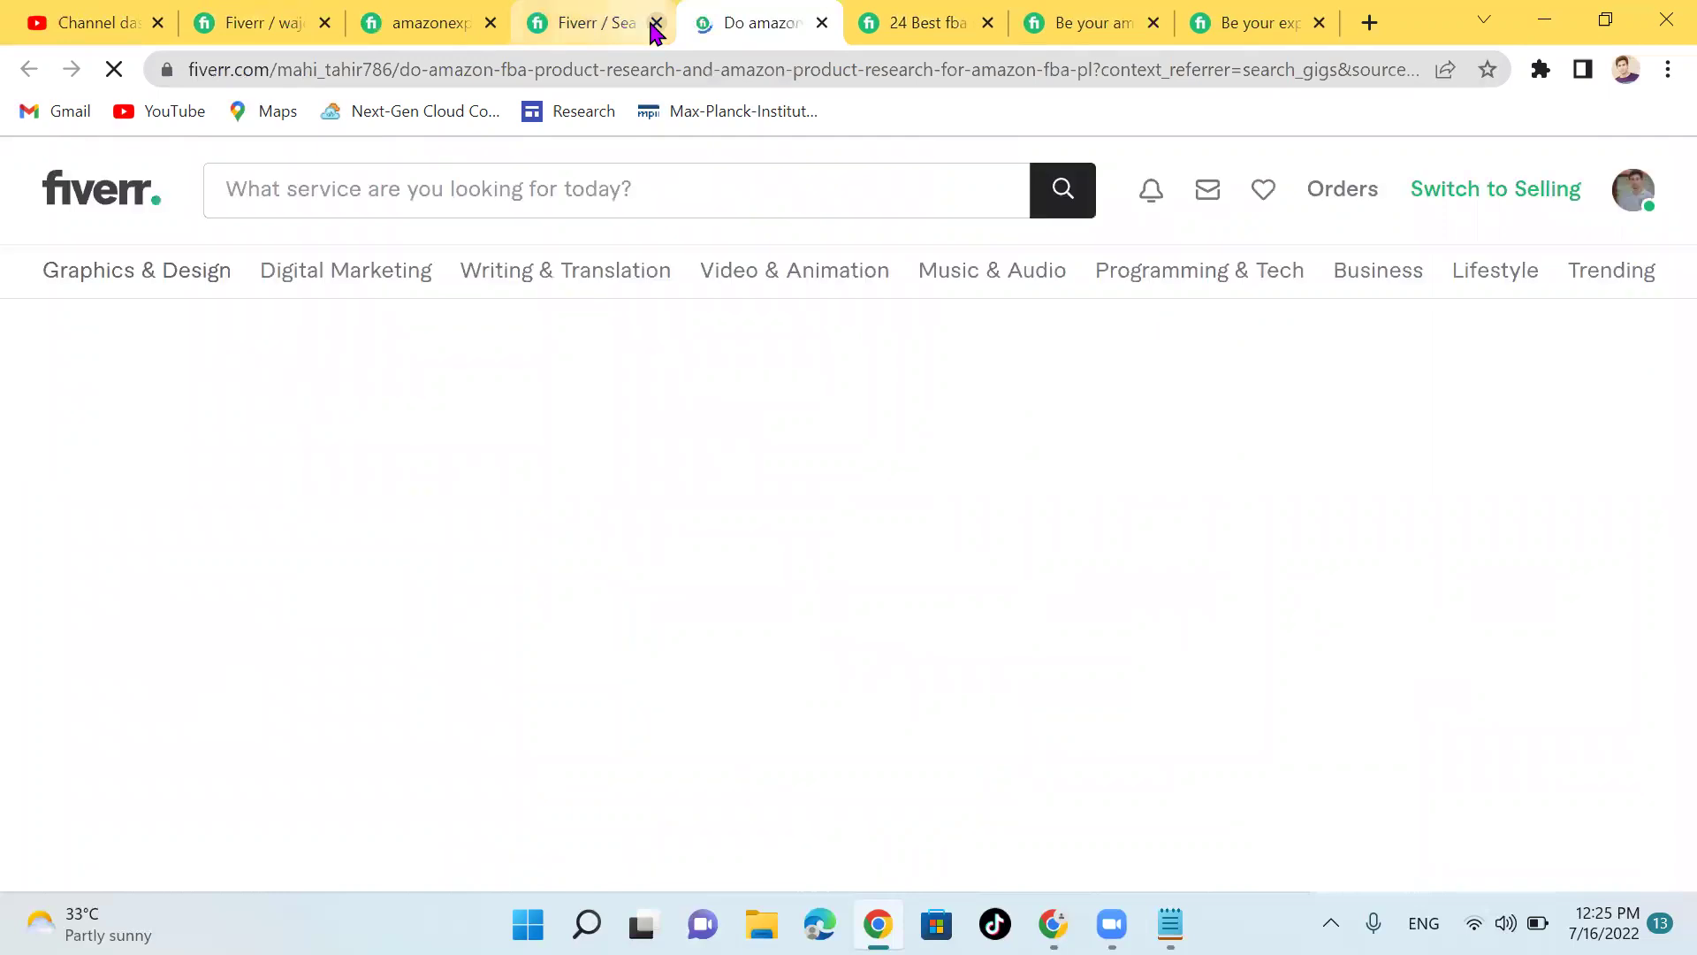
{"action": "left_click", "coordinate": [656, 22]}
{"action": "scroll", "coordinate": [533, 371], "scroll_direction": "down", "scroll_amount": 4}
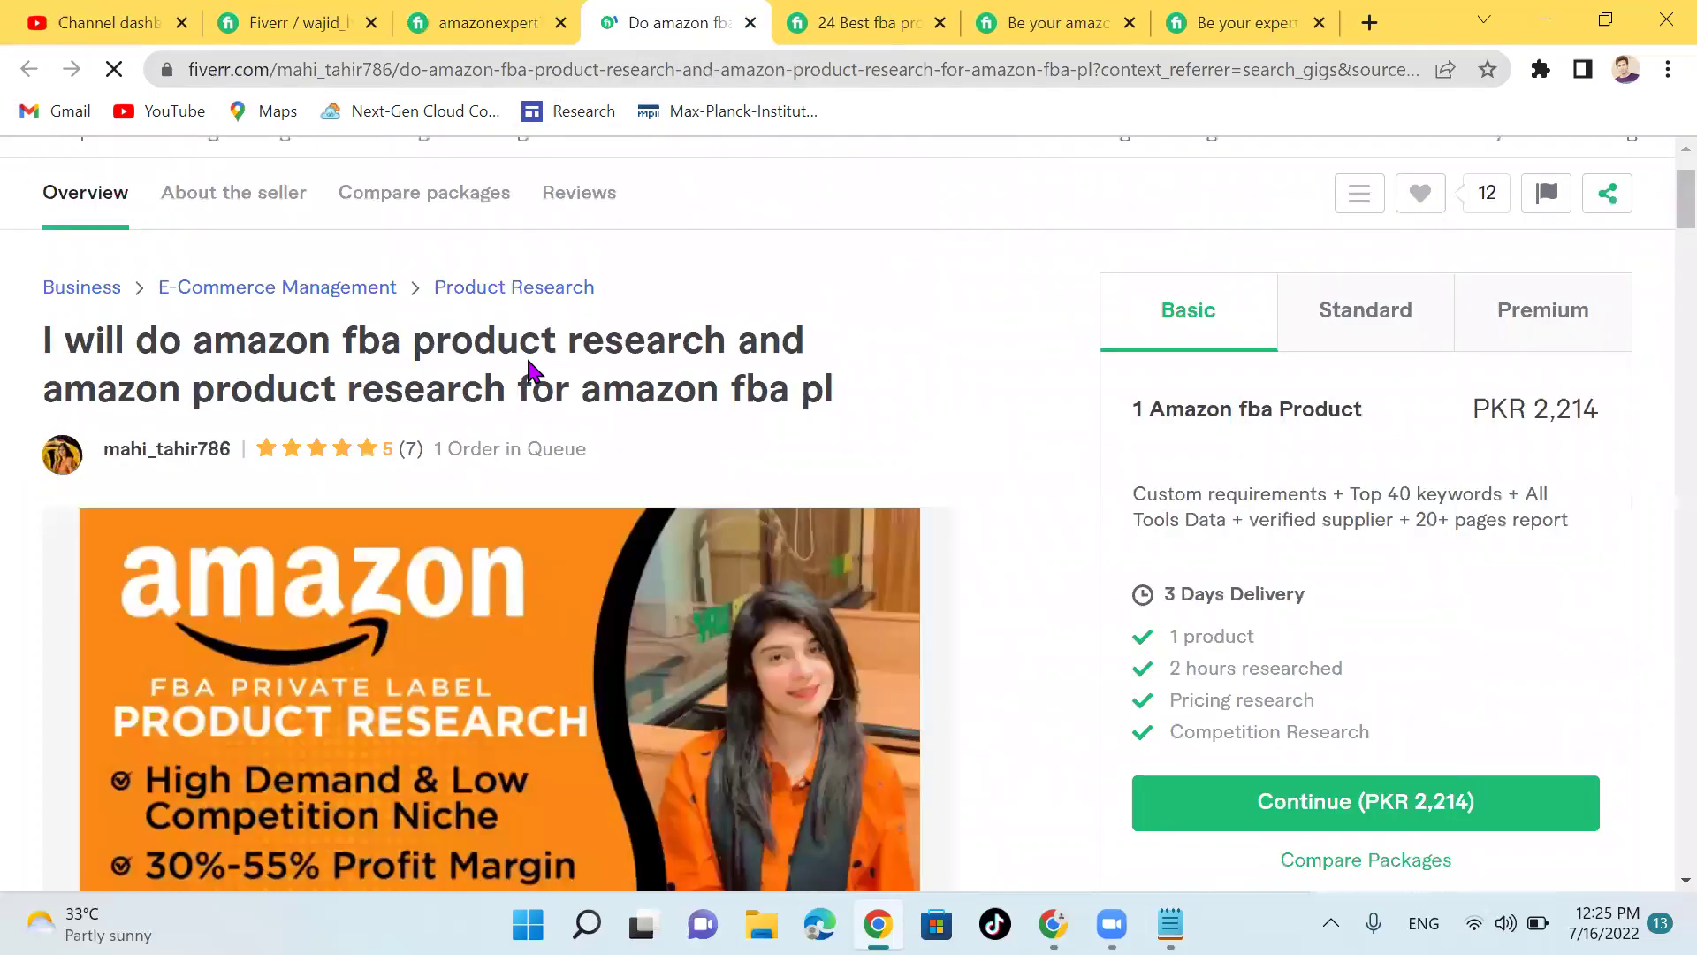
Step: Examine the competing gig's Basic package, including its price, description, delivery time and included items
{"action": "scroll", "coordinate": [839, 739], "scroll_direction": "up", "scroll_amount": 4}
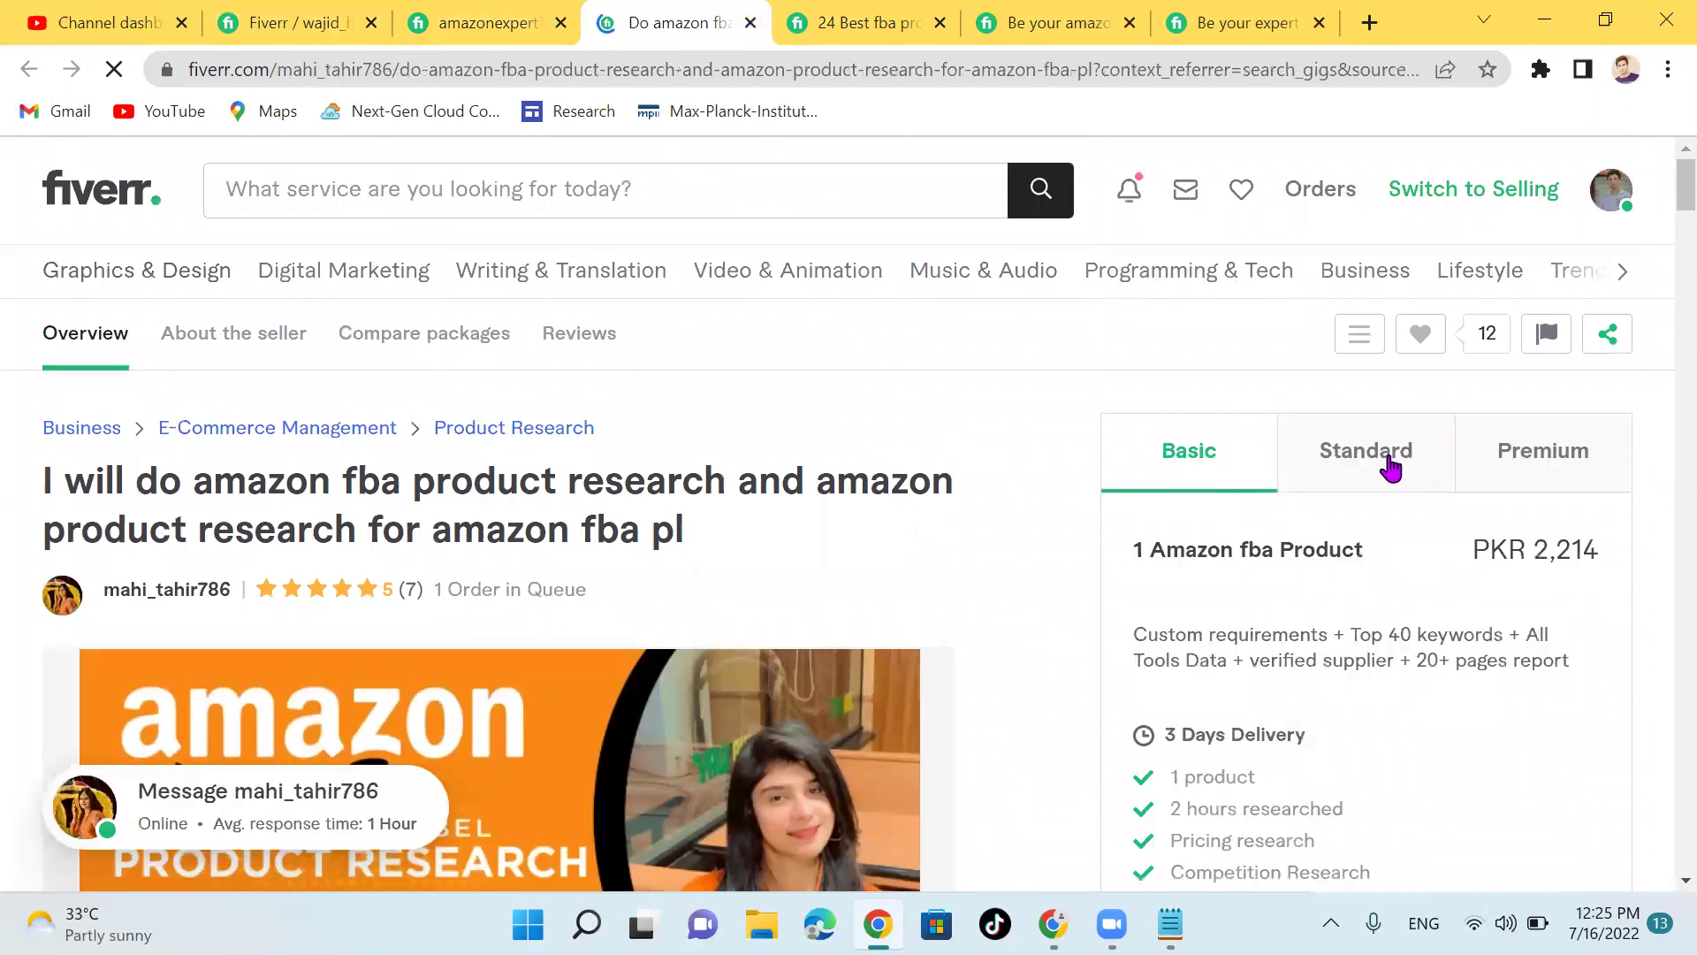
{"action": "scroll", "coordinate": [1210, 509], "scroll_direction": "down", "scroll_amount": 3}
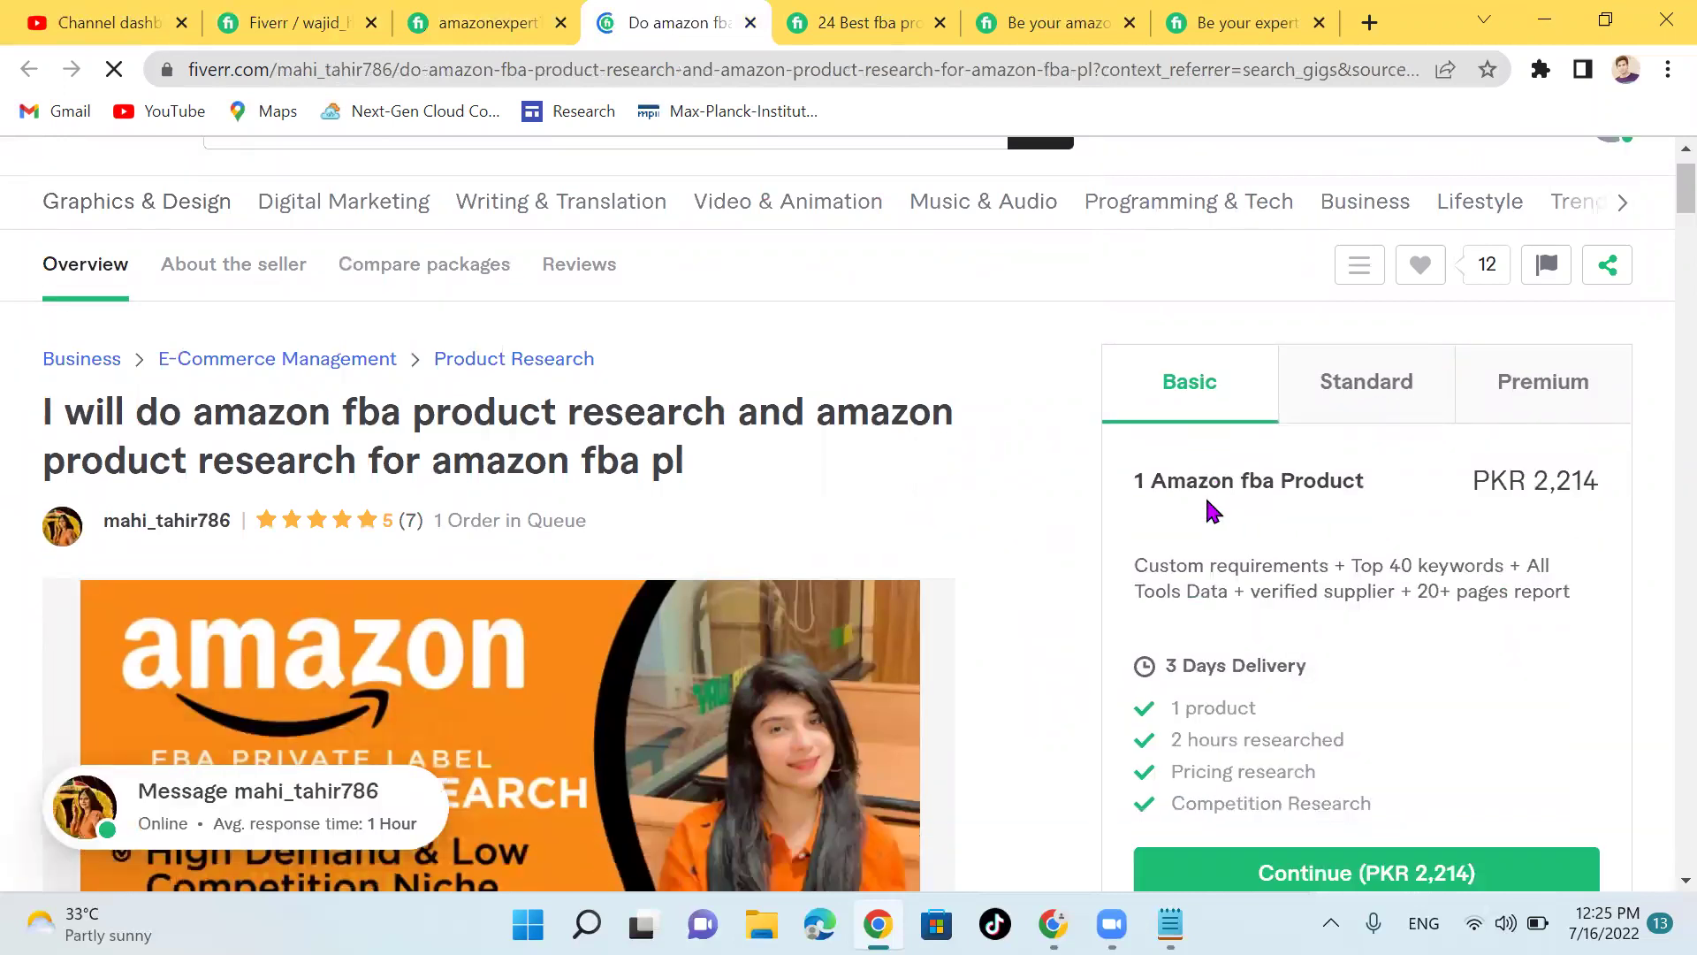
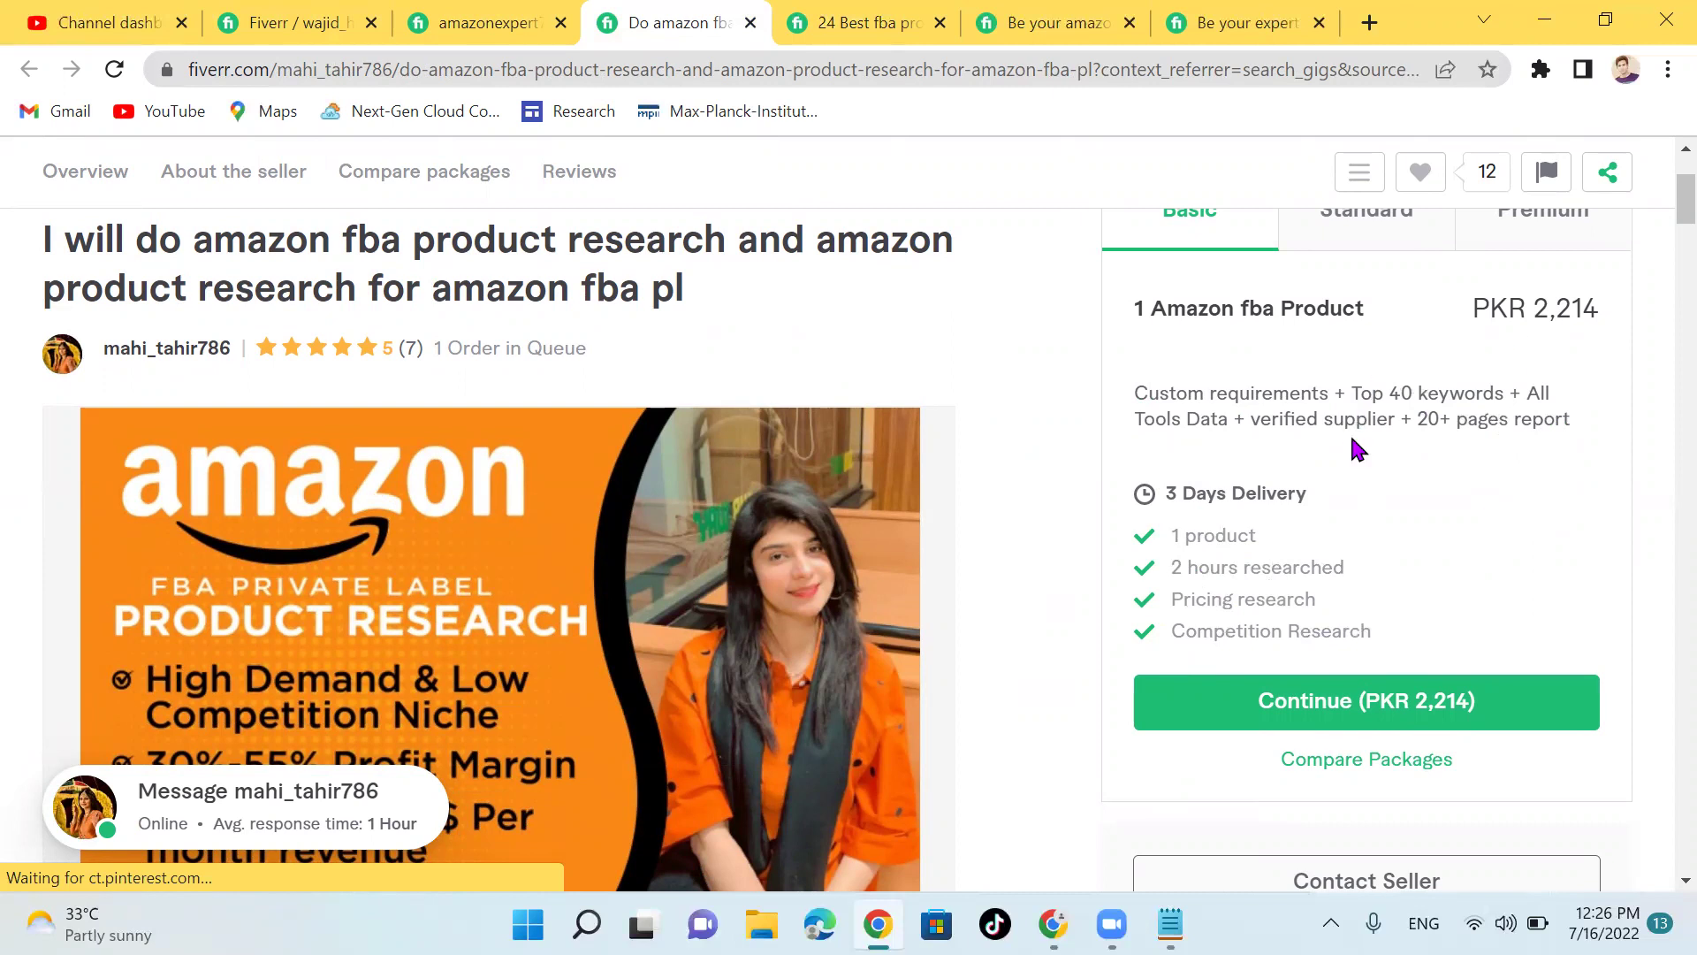
{"action": "scroll", "coordinate": [1352, 439], "scroll_direction": "down", "scroll_amount": 1}
{"action": "scroll", "coordinate": [1344, 400], "scroll_direction": "up", "scroll_amount": 1}
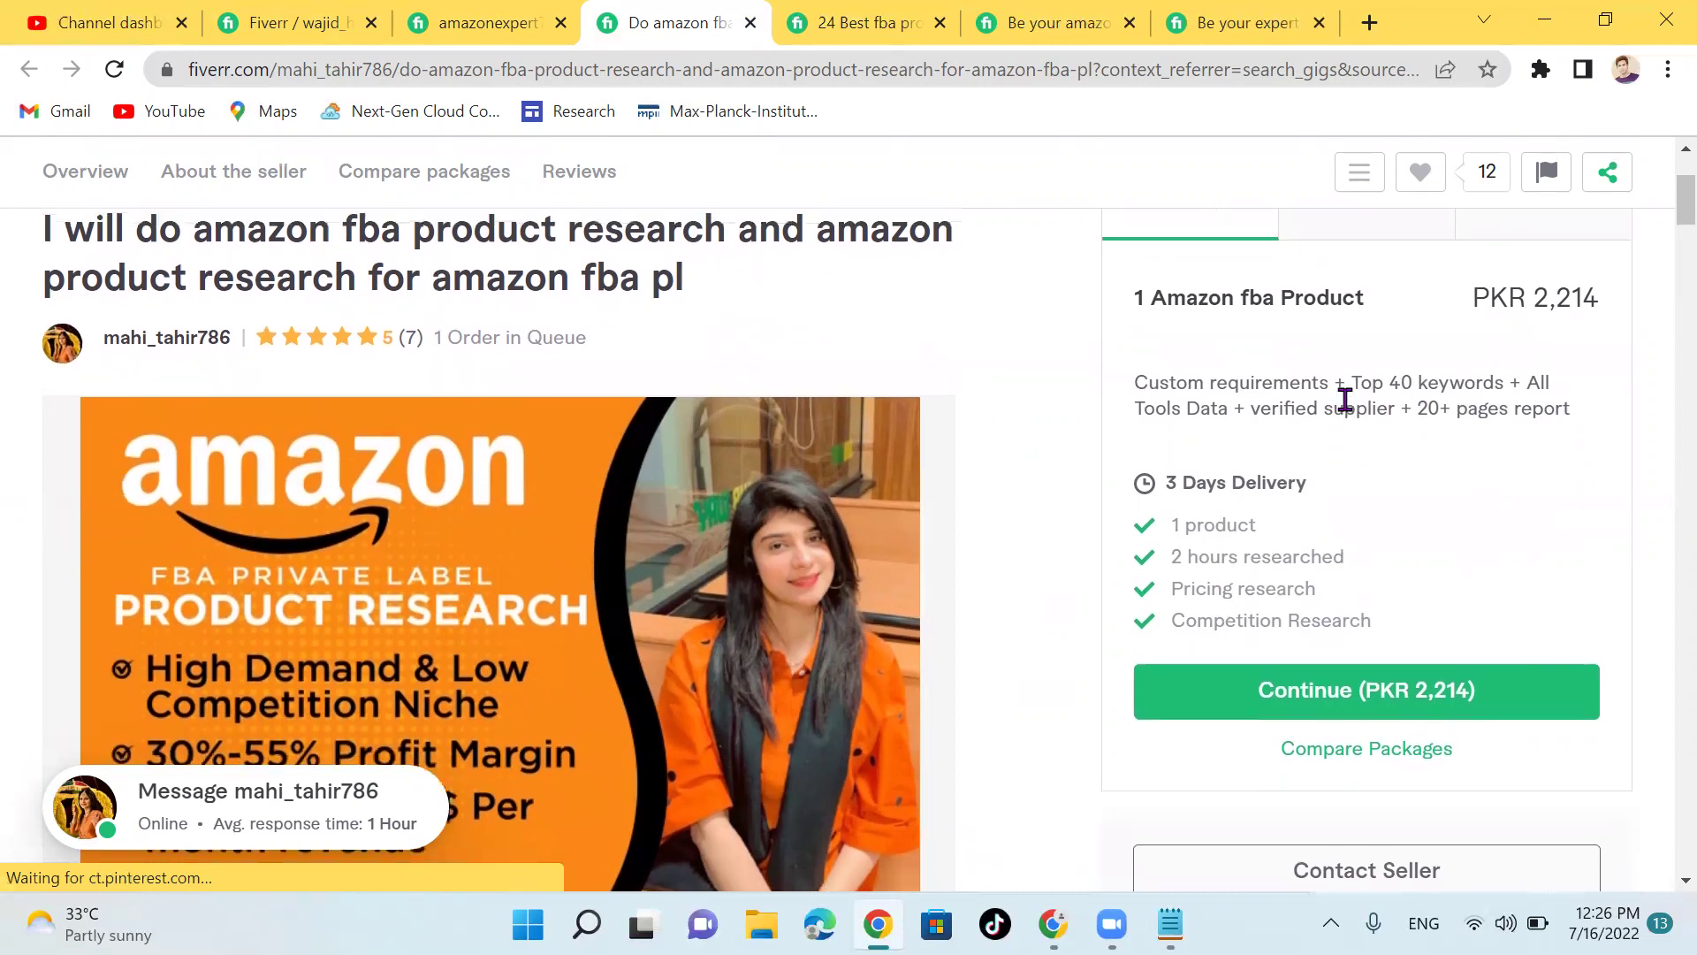
{"action": "scroll", "coordinate": [1345, 410], "scroll_direction": "down", "scroll_amount": 1}
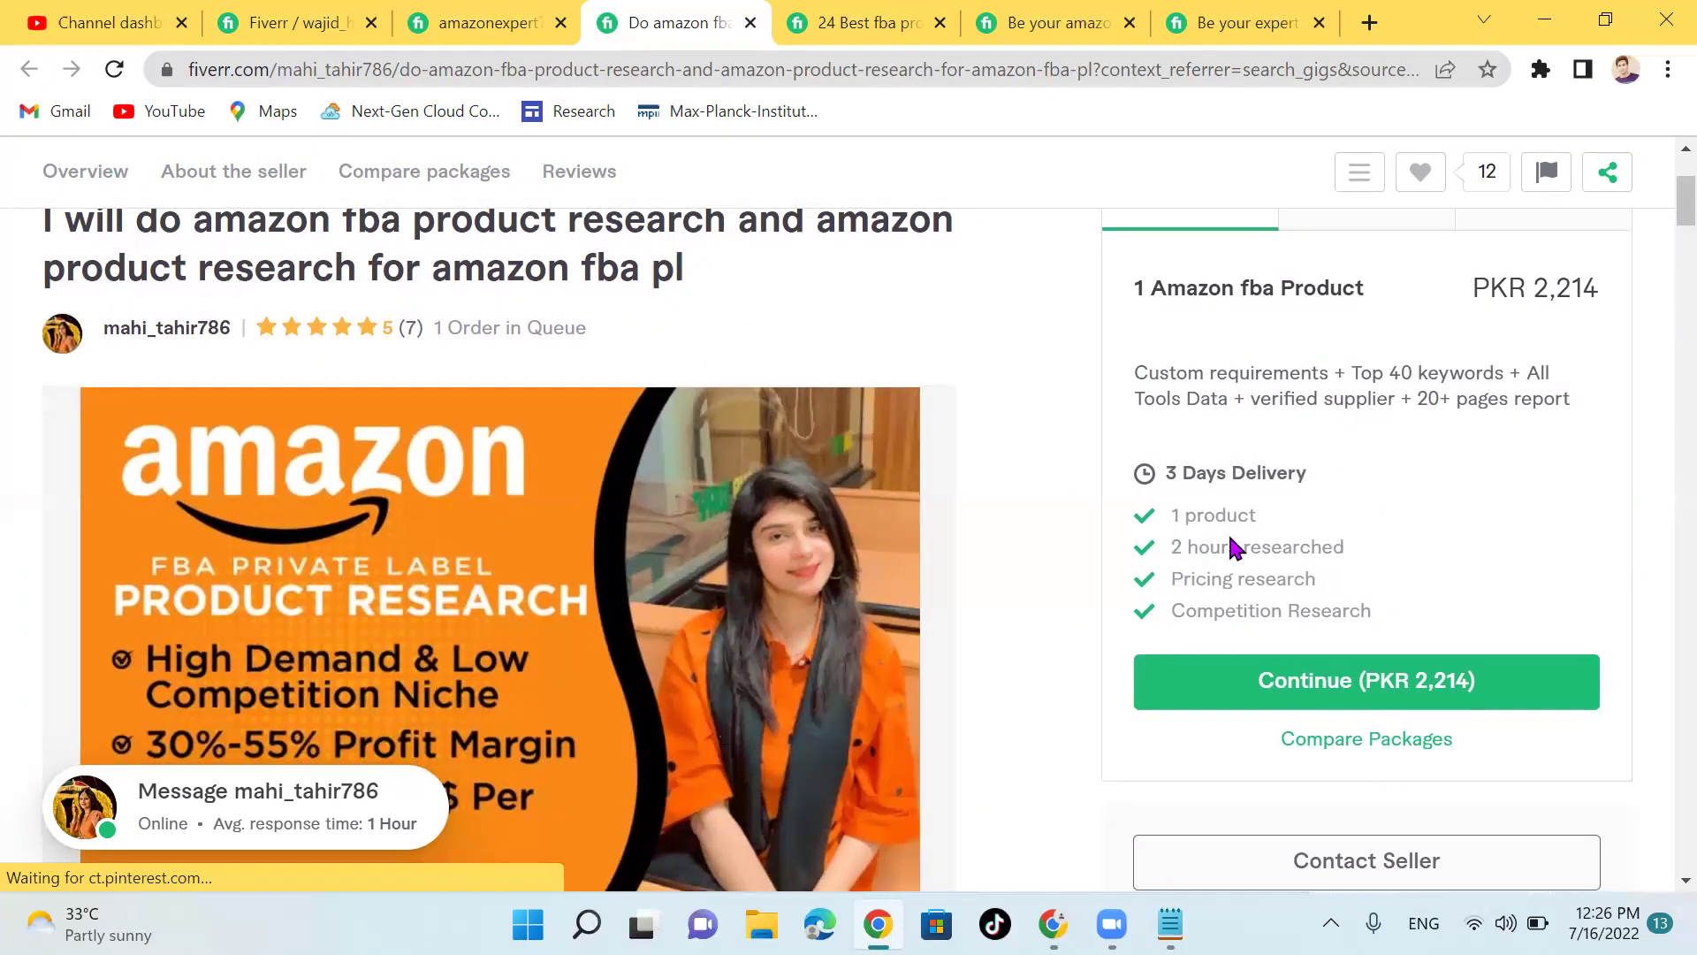
{"action": "scroll", "coordinate": [1366, 410], "scroll_direction": "up", "scroll_amount": 2}
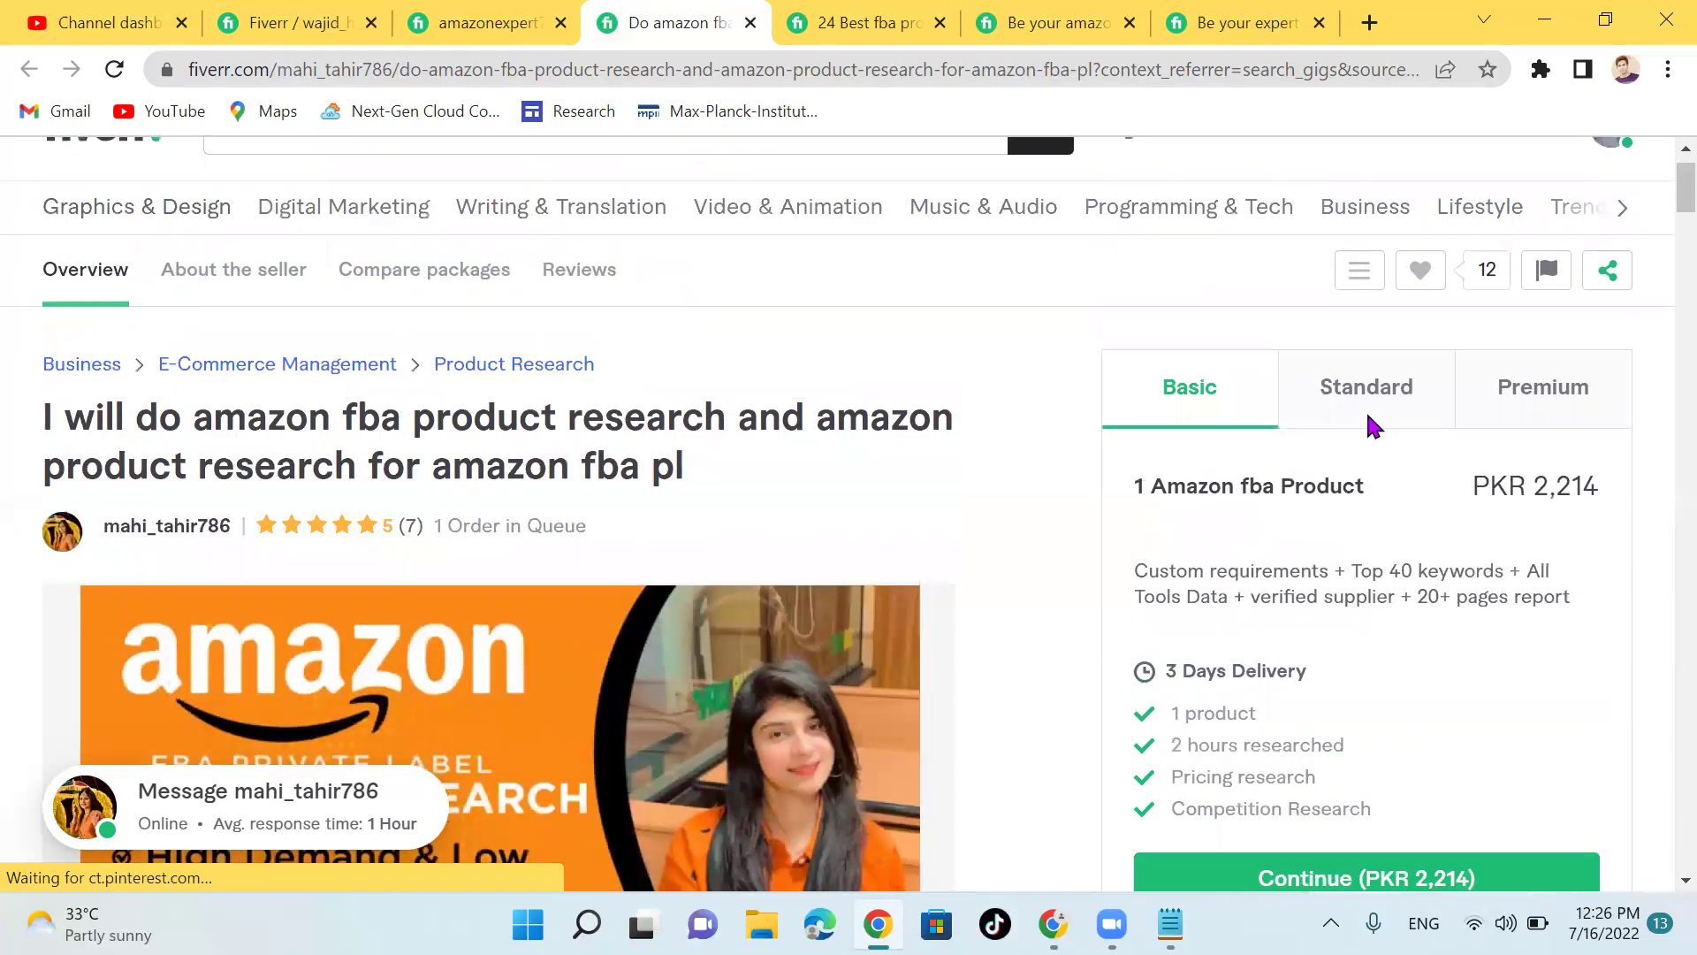
Step: Examine the competing gig's Standard and Premium packages, and return to the FBA product research services page
{"action": "left_click", "coordinate": [1372, 396]}
{"action": "scroll", "coordinate": [1296, 513], "scroll_direction": "down", "scroll_amount": 1}
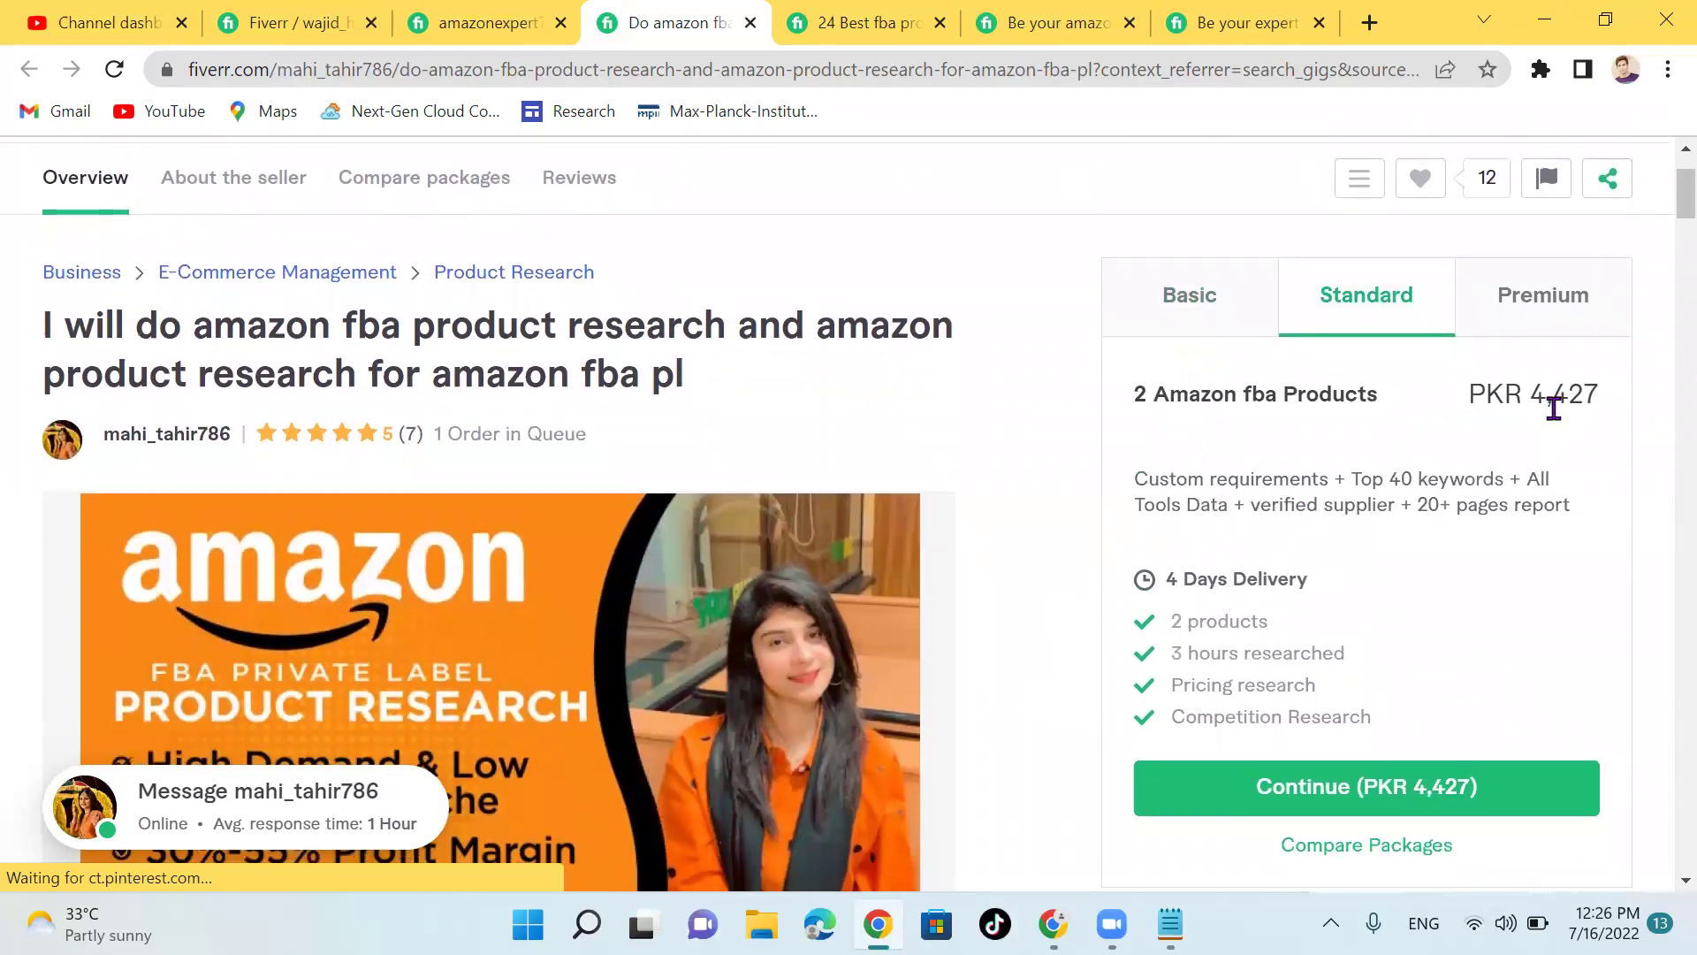
{"action": "scroll", "coordinate": [1275, 645], "scroll_direction": "down", "scroll_amount": 1}
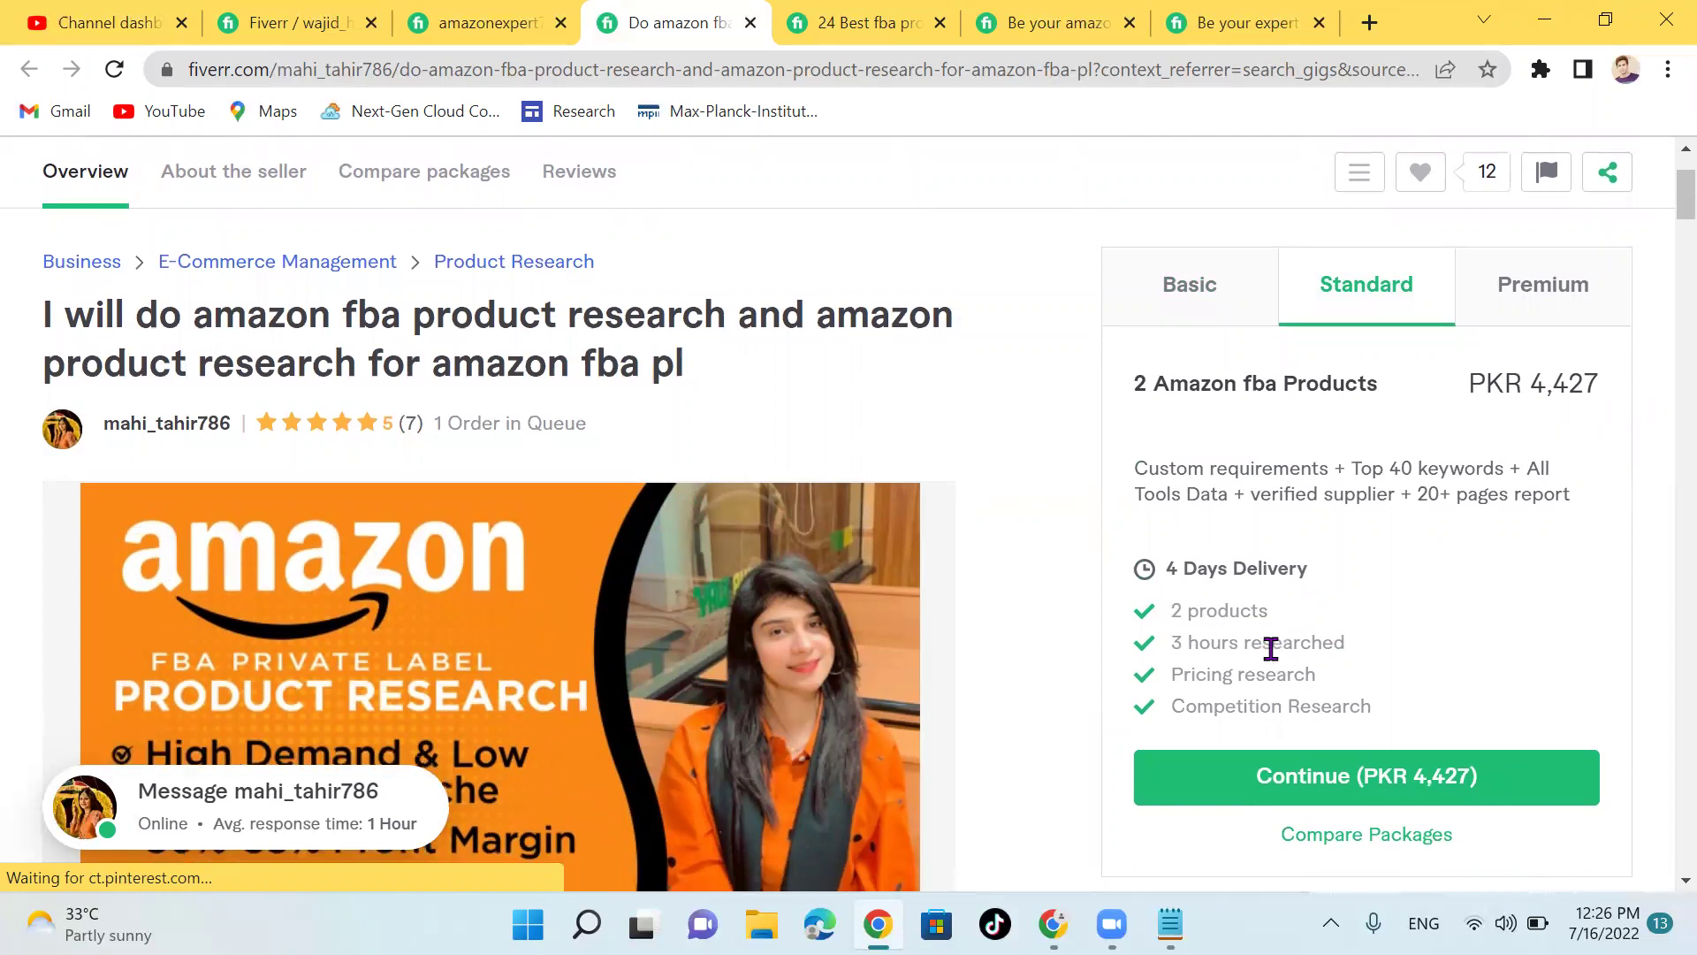
{"action": "left_click", "coordinate": [1501, 288]}
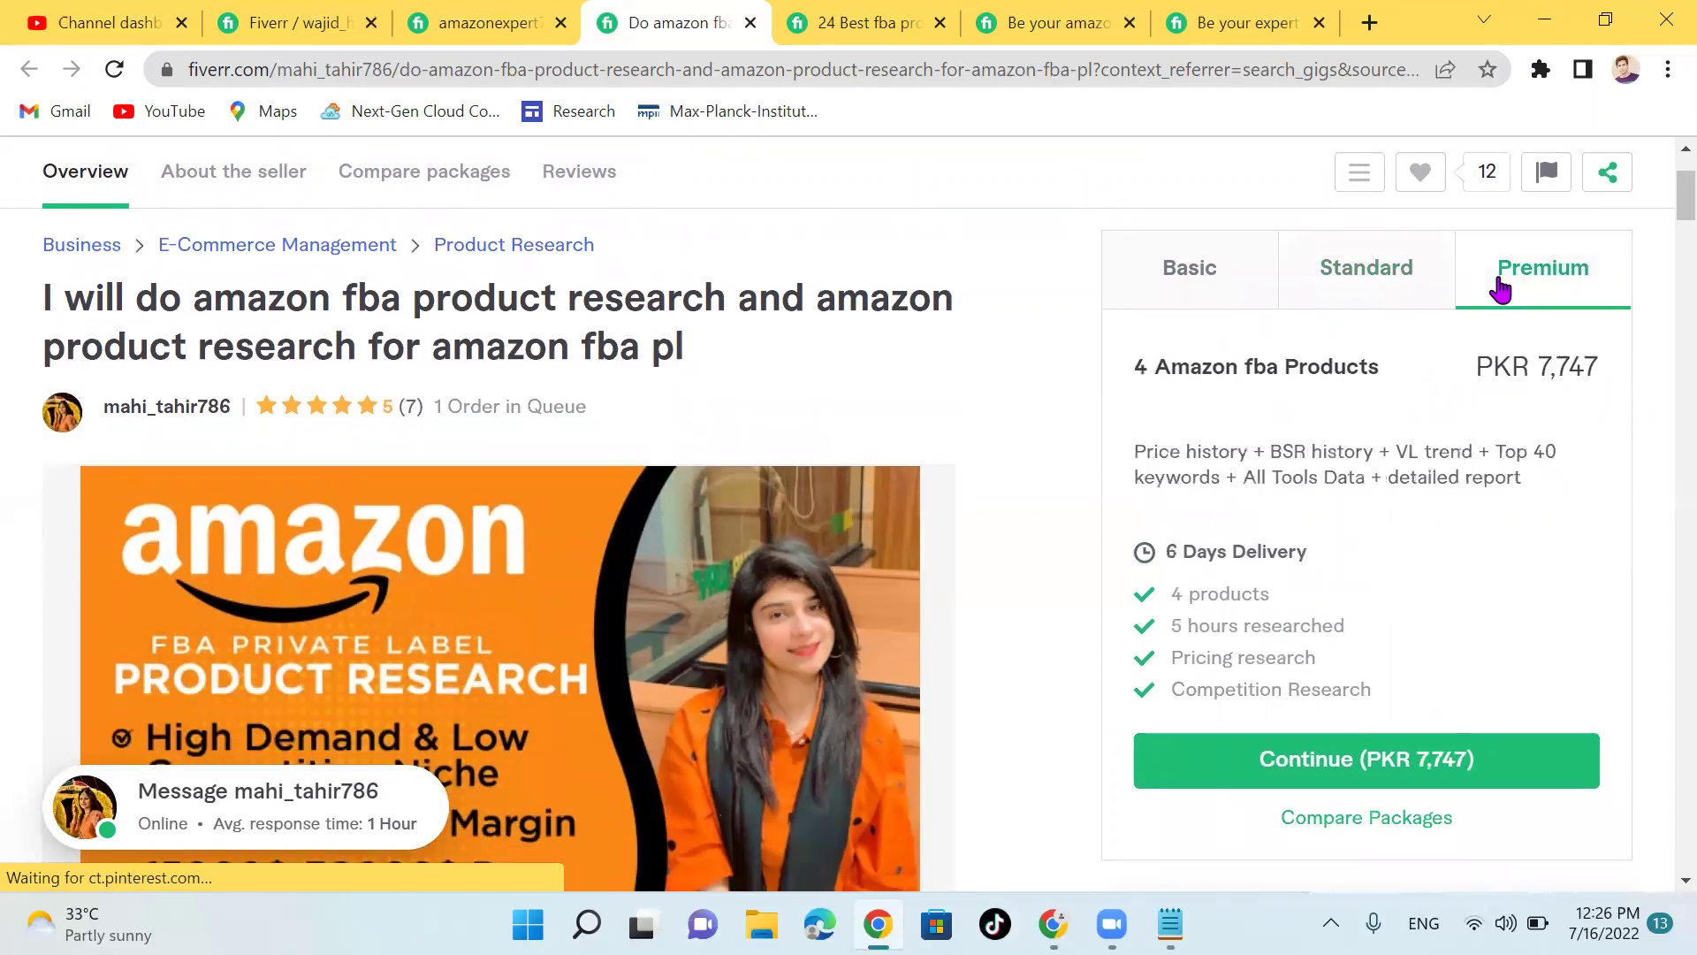
{"action": "left_click", "coordinate": [1241, 281]}
{"action": "left_click", "coordinate": [834, 21]}
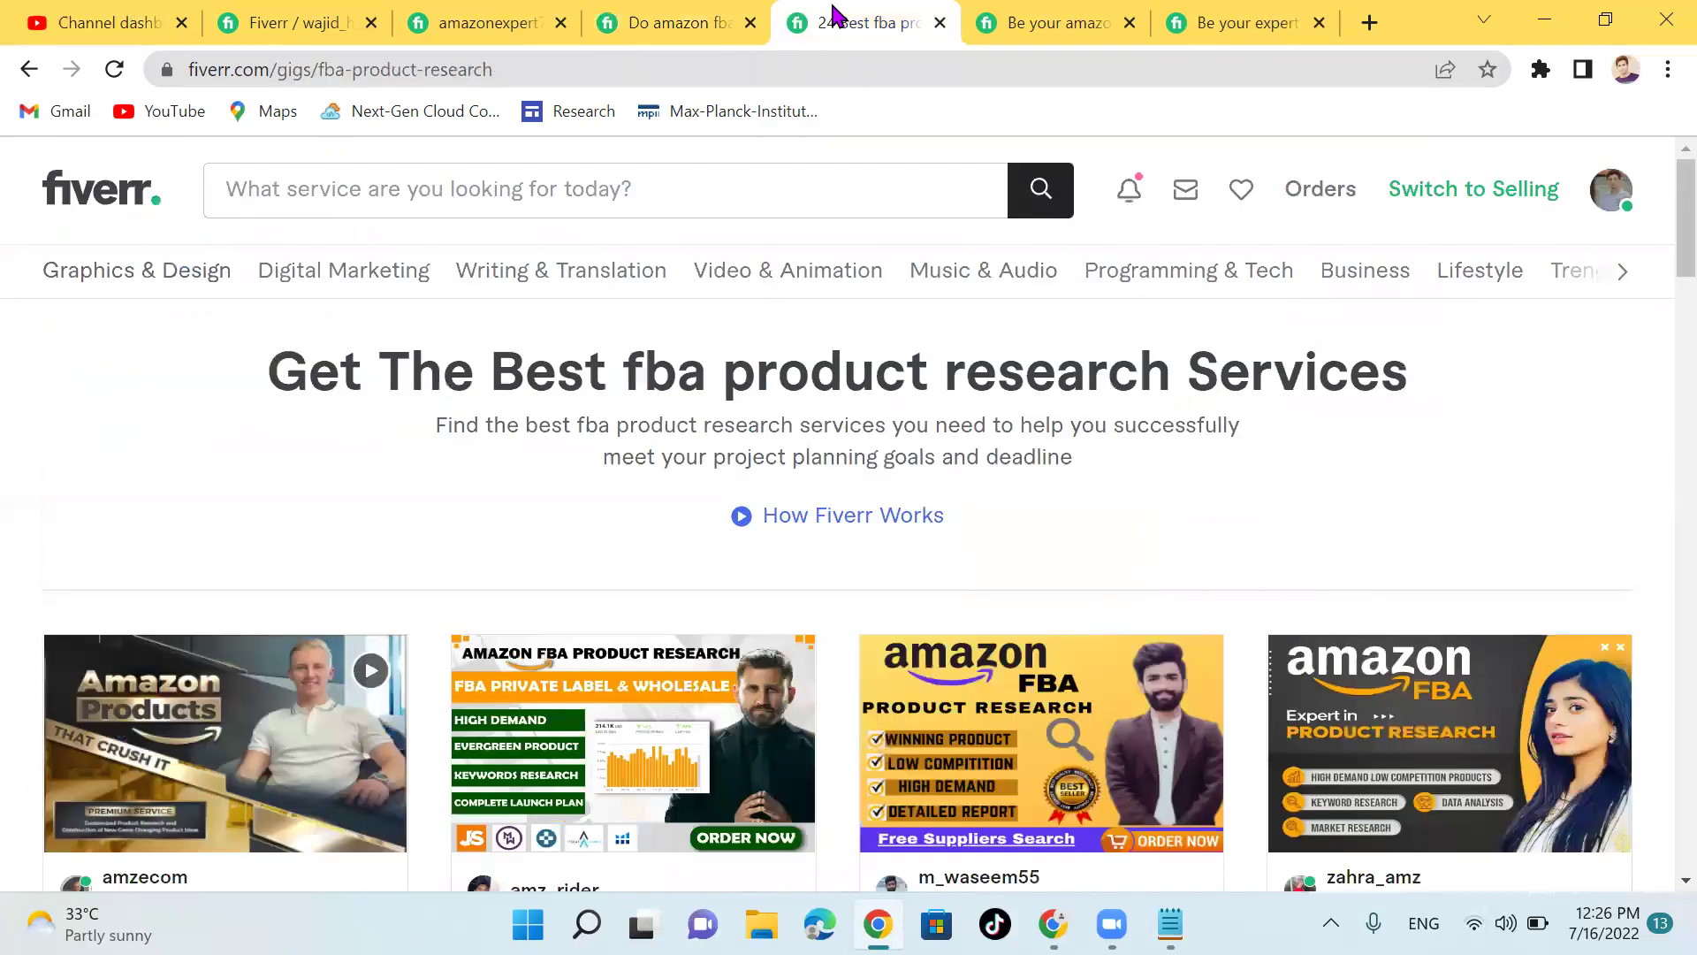
Step: Look over the open Amazon FBA wholesale expert gig, including its Basic package, FAQ and reviews
{"action": "left_click", "coordinate": [1049, 20]}
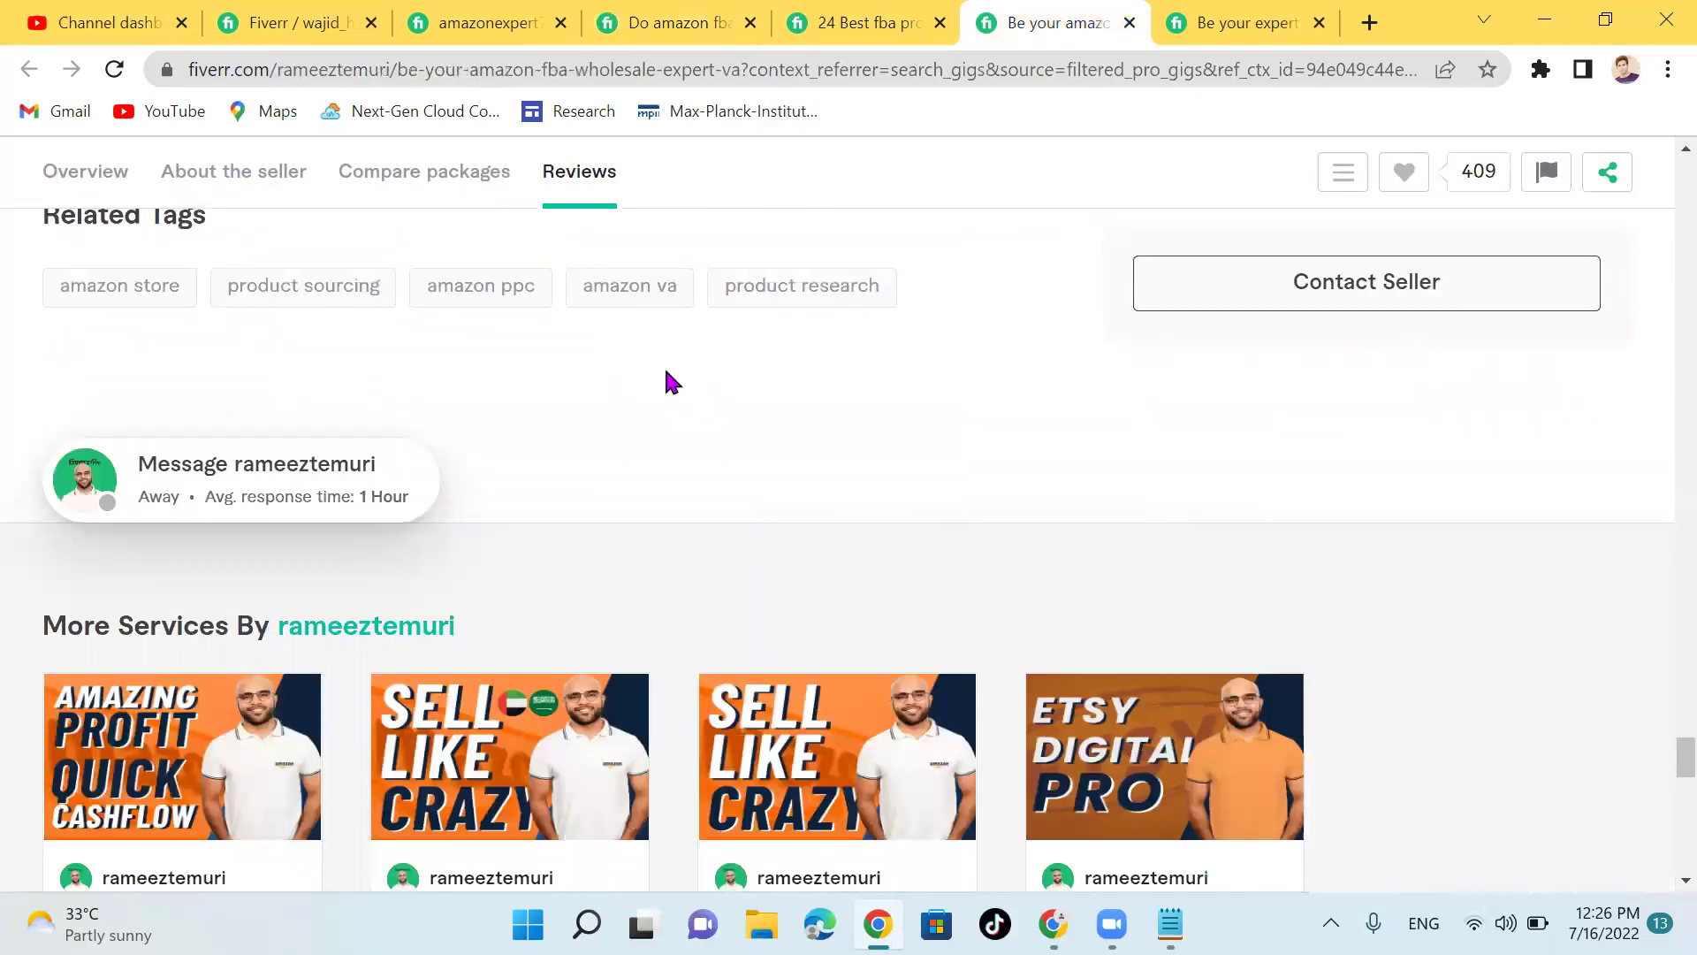
{"action": "scroll", "coordinate": [669, 380], "scroll_direction": "down", "scroll_amount": 1}
{"action": "scroll", "coordinate": [670, 382], "scroll_direction": "down", "scroll_amount": 3}
{"action": "scroll", "coordinate": [669, 382], "scroll_direction": "up", "scroll_amount": 10}
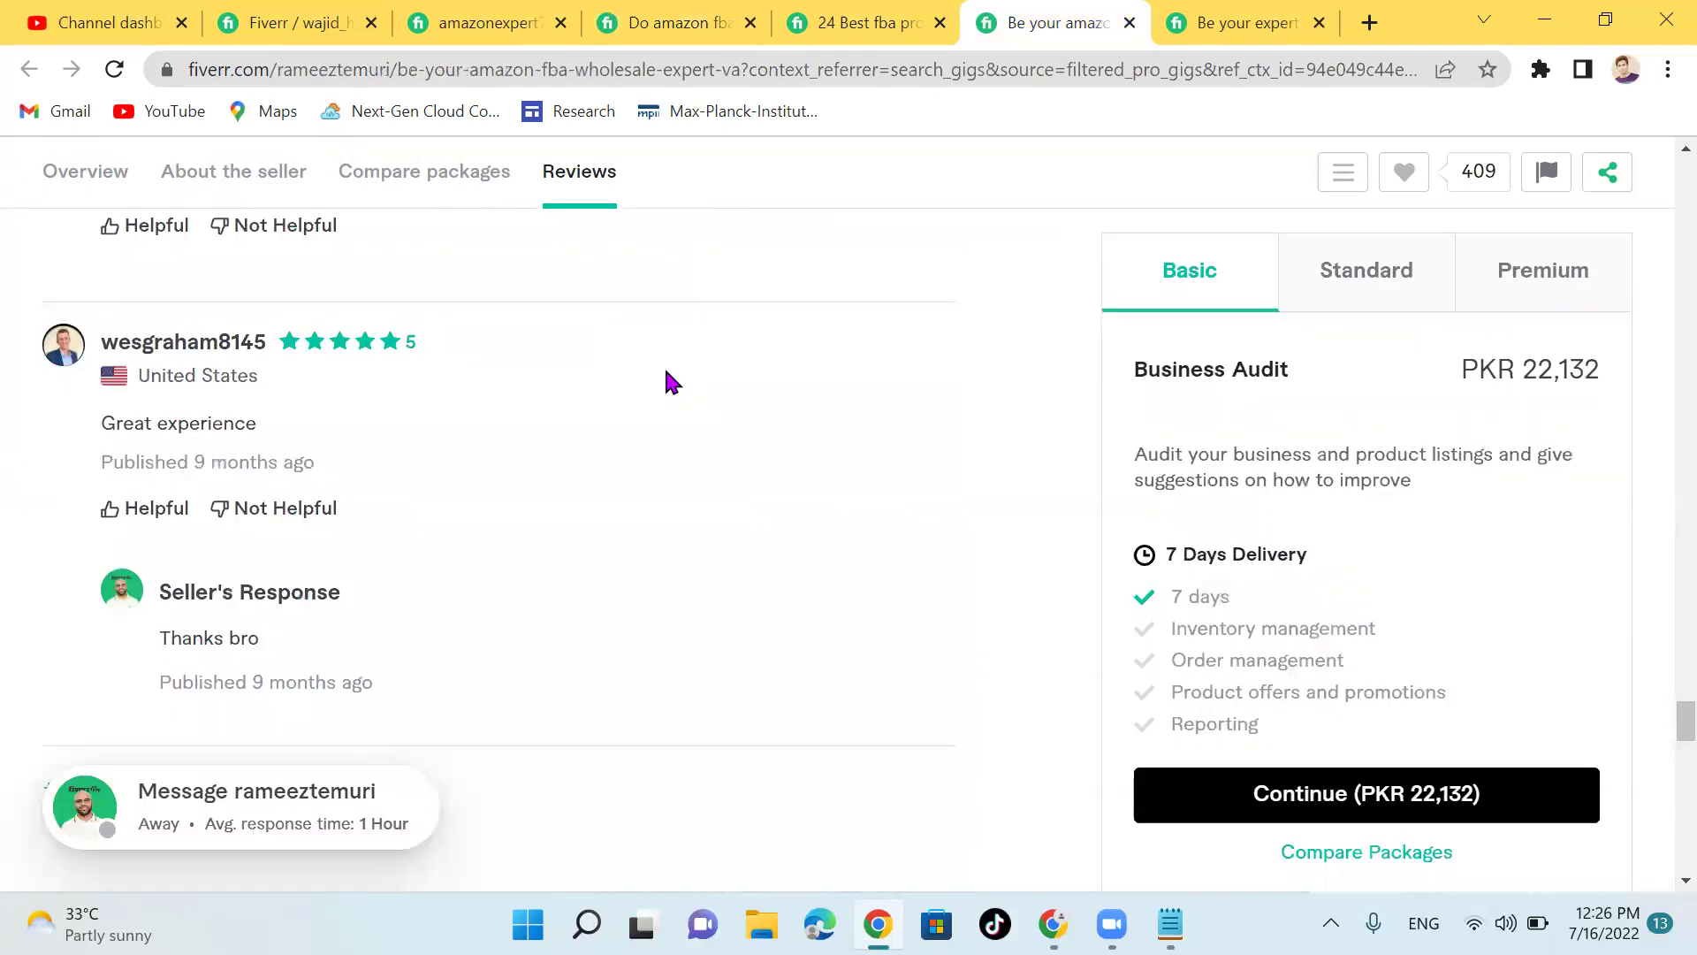
{"action": "scroll", "coordinate": [1308, 533], "scroll_direction": "down", "scroll_amount": 1}
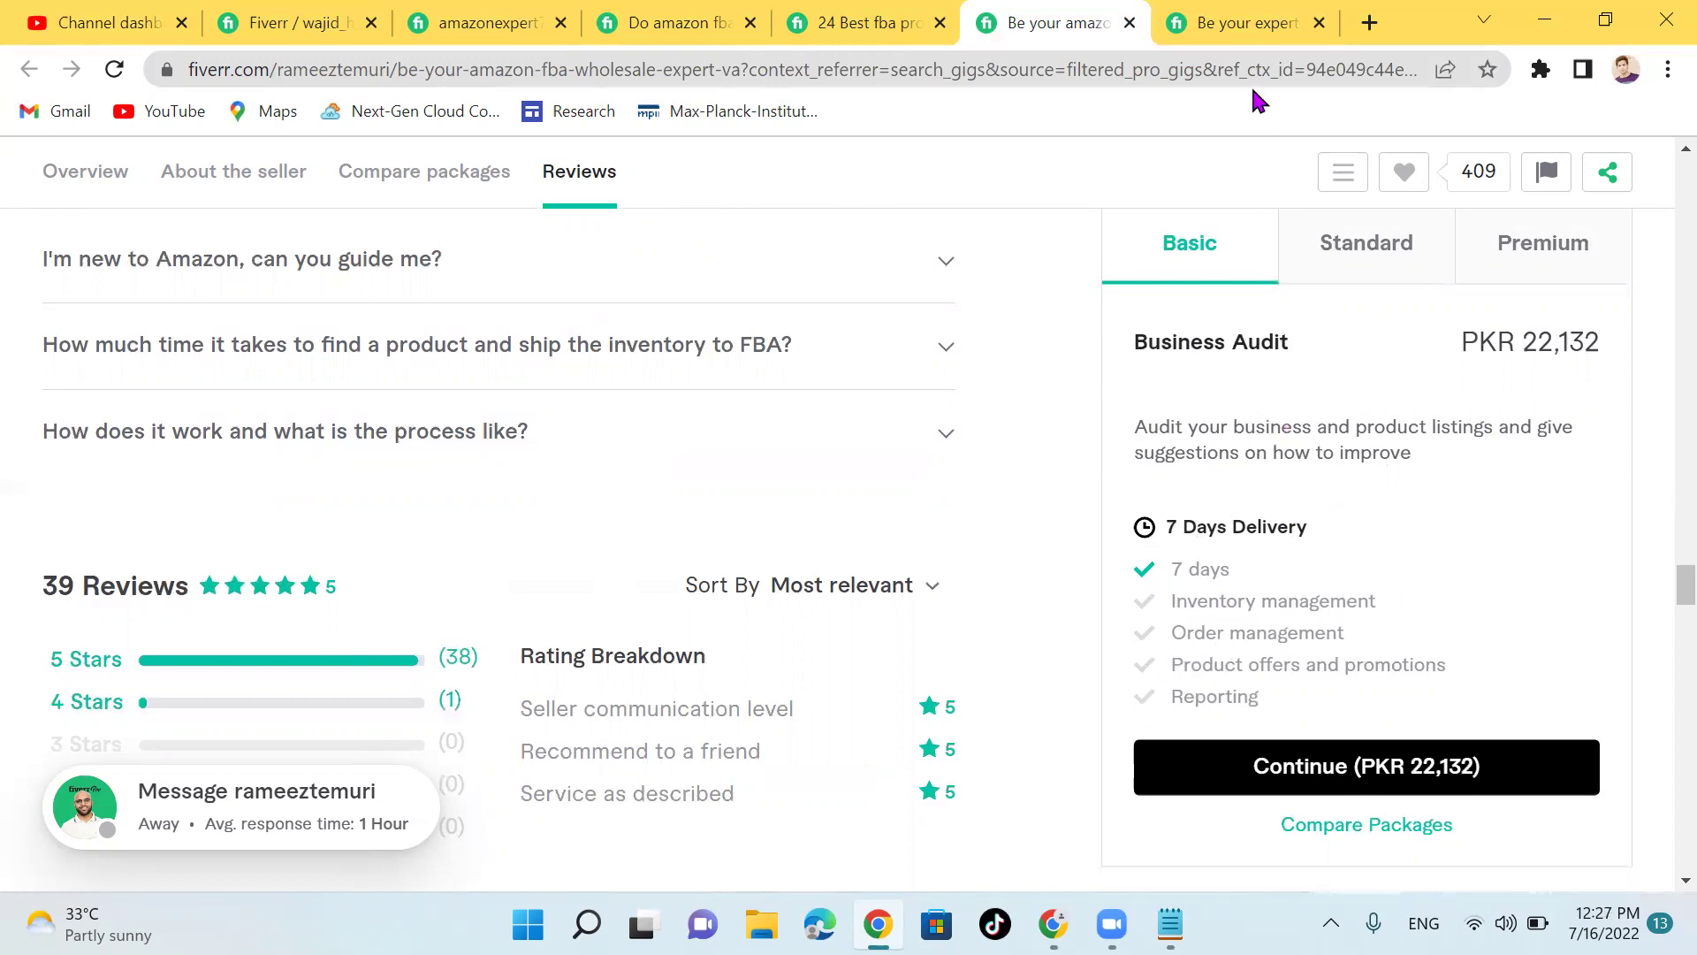
Step: Examine the Basic package of the Amazon FBA virtual assistant and PPC expert gig, including its price, delivery time and included services
{"action": "left_click", "coordinate": [1220, 13]}
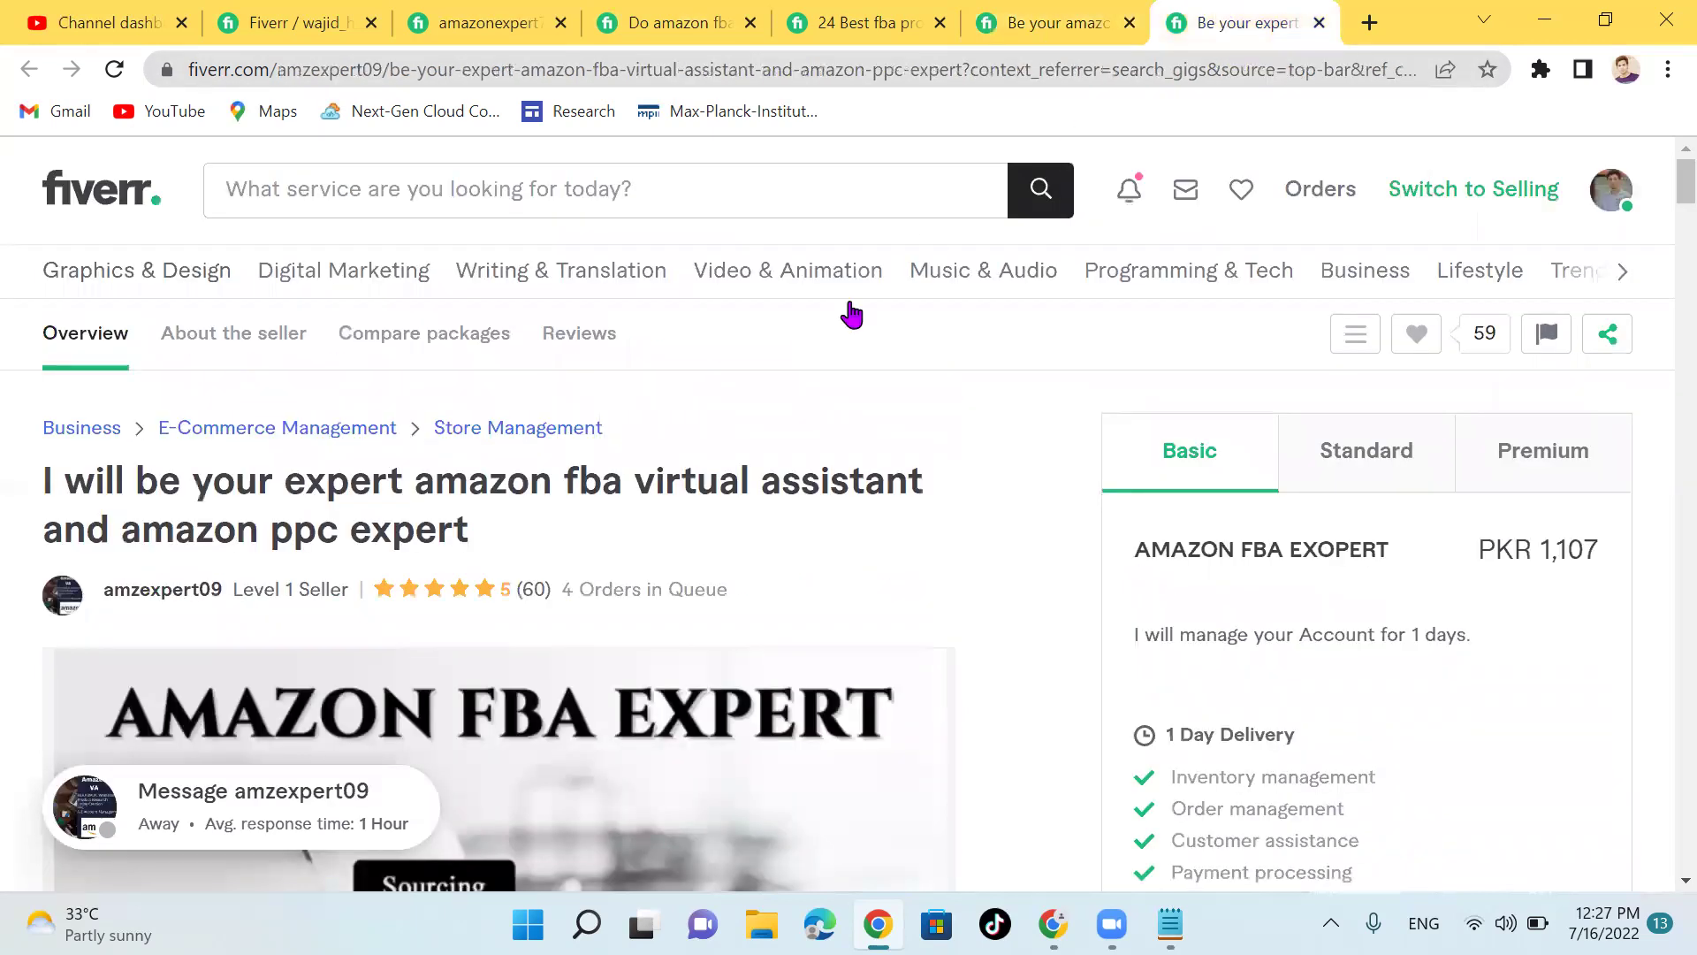
{"action": "scroll", "coordinate": [736, 416], "scroll_direction": "down", "scroll_amount": 3}
{"action": "scroll", "coordinate": [734, 417], "scroll_direction": "down", "scroll_amount": 10}
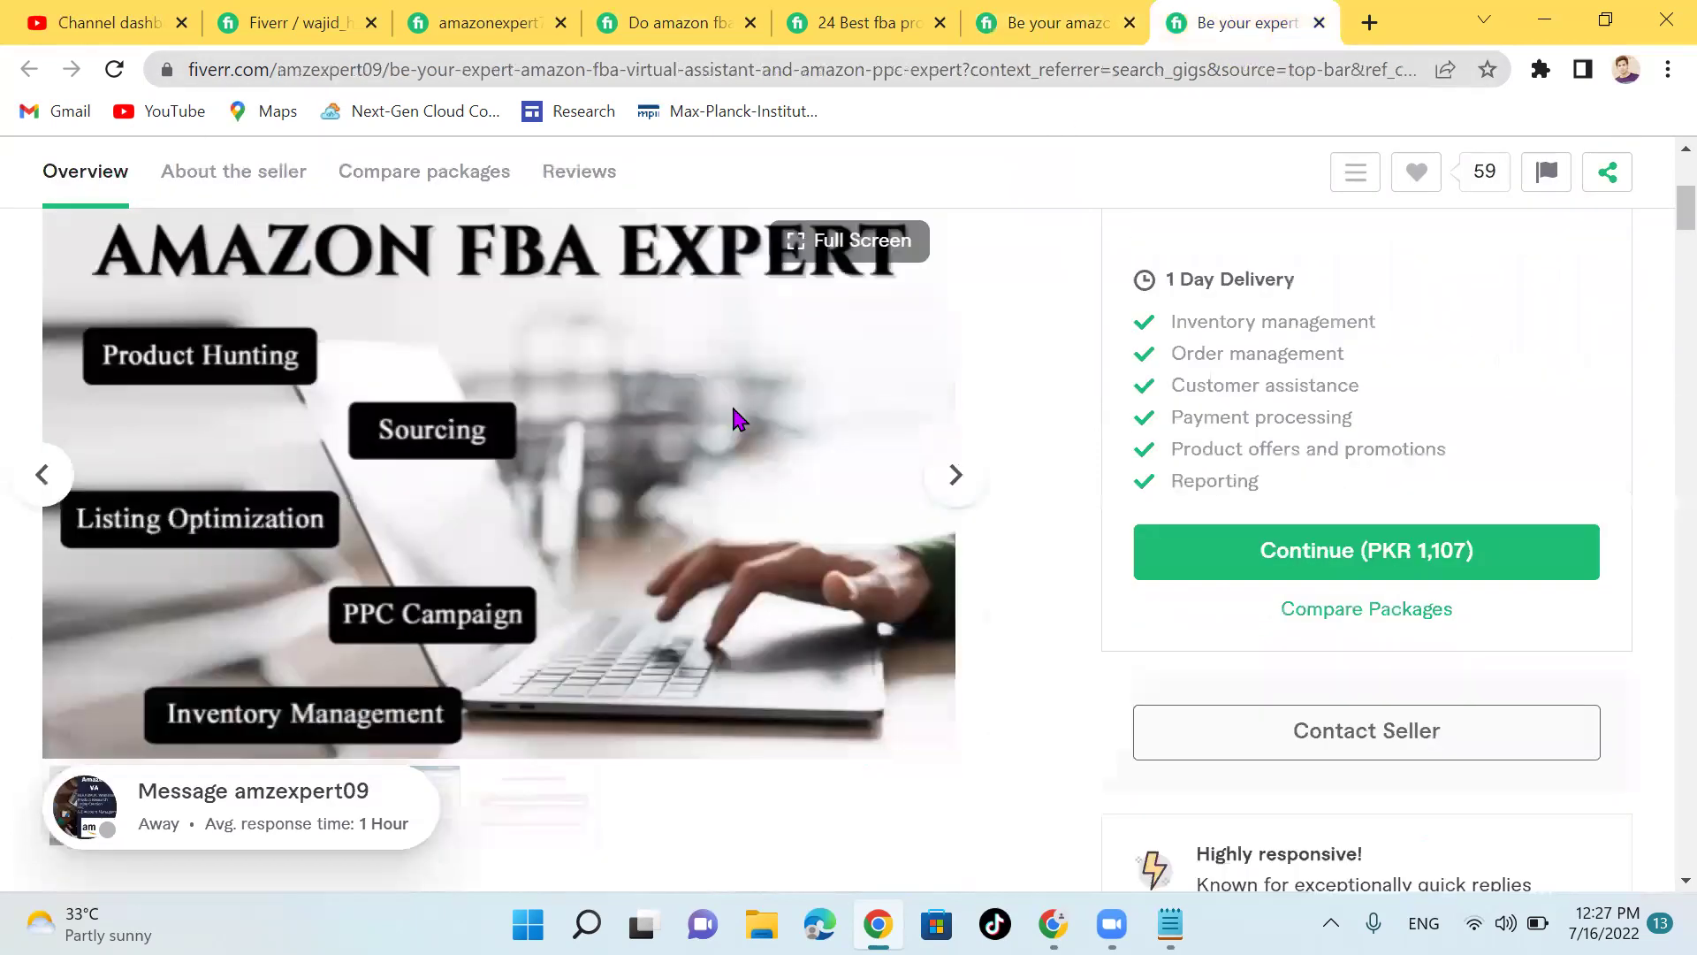
{"action": "scroll", "coordinate": [731, 416], "scroll_direction": "up", "scroll_amount": 13}
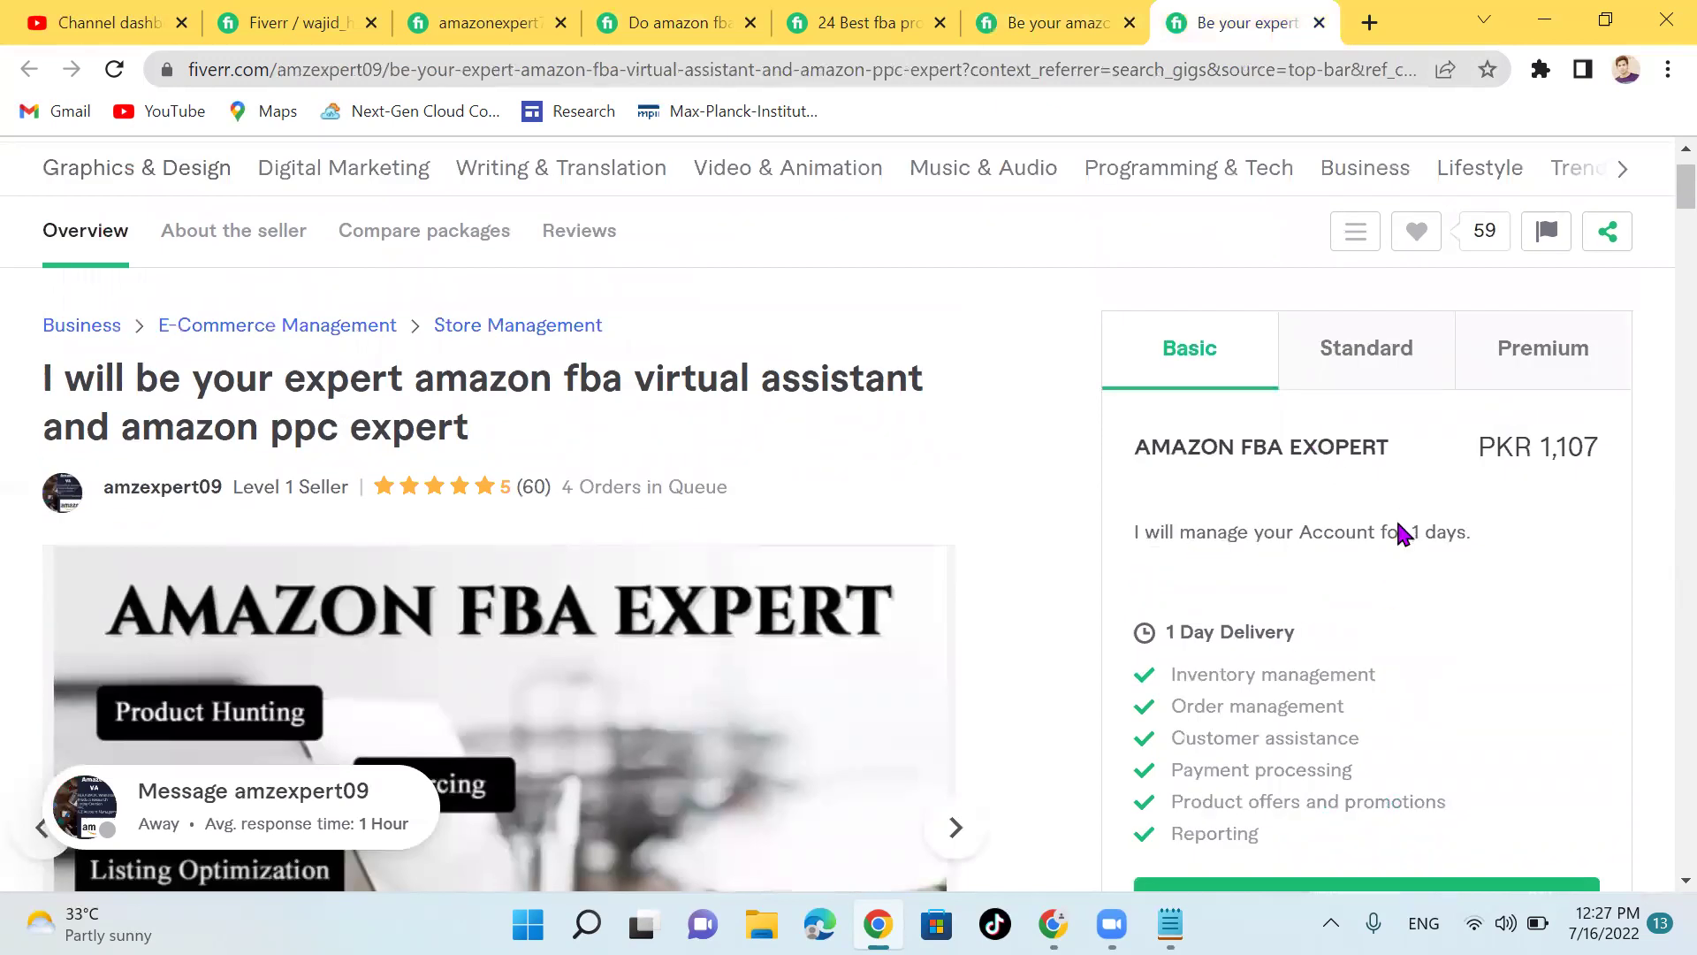
{"action": "scroll", "coordinate": [1370, 648], "scroll_direction": "down", "scroll_amount": 1}
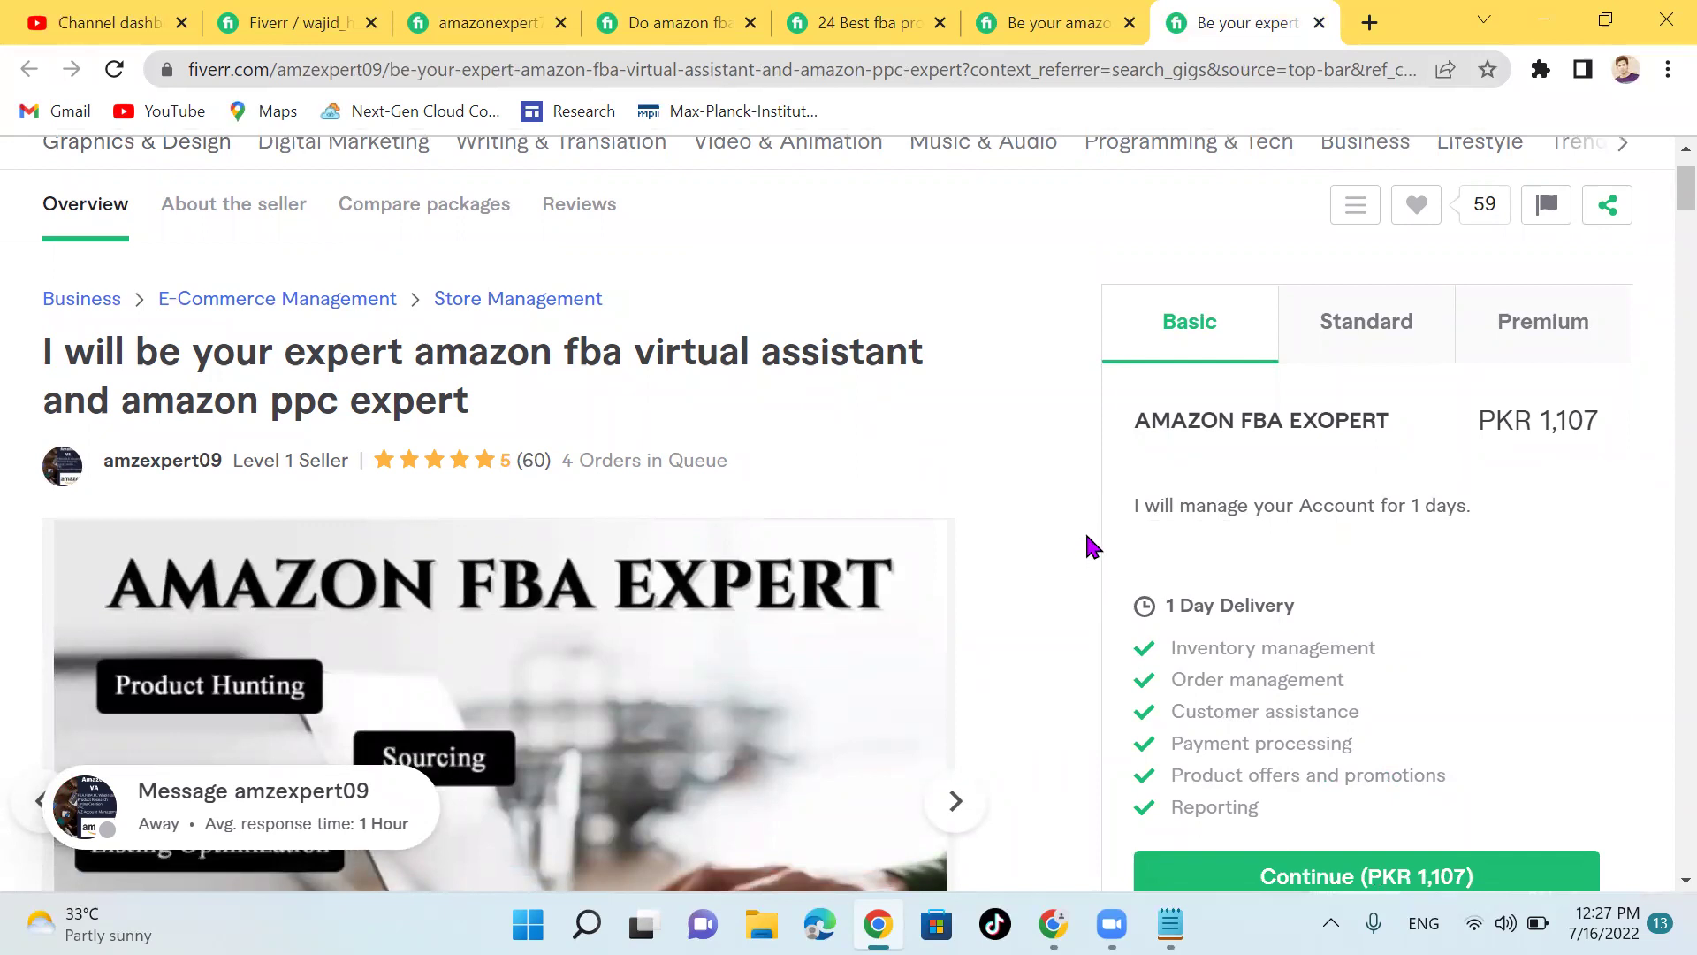
{"action": "scroll", "coordinate": [1466, 593], "scroll_direction": "down", "scroll_amount": 3}
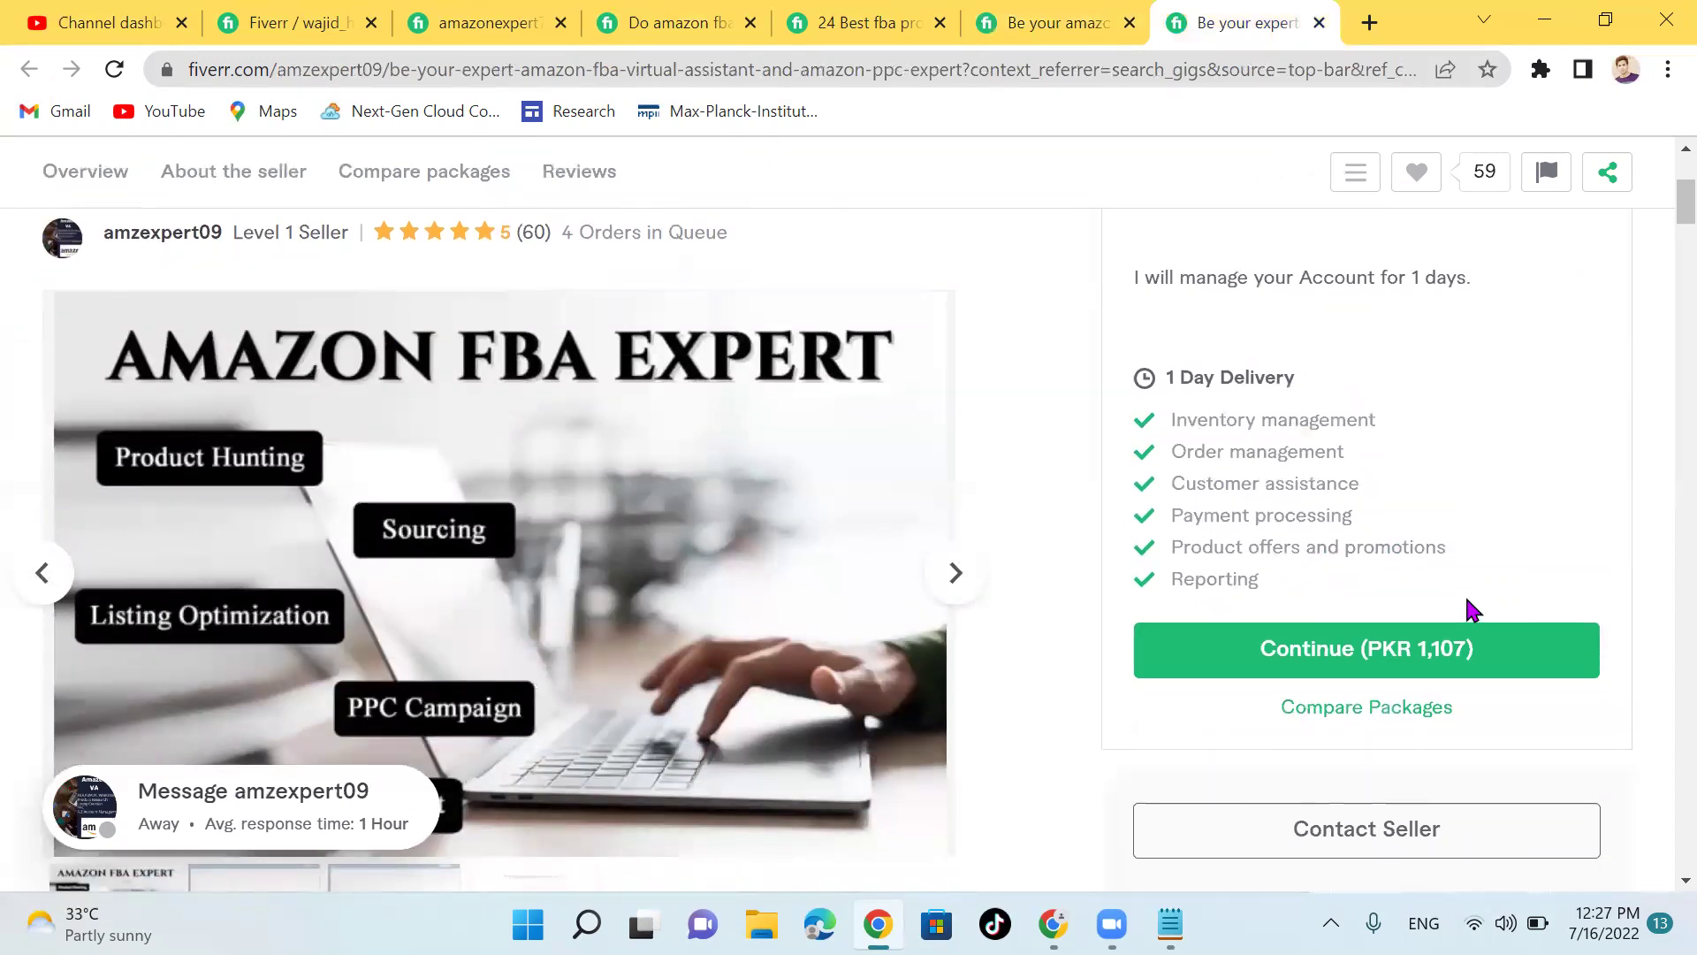
{"action": "scroll", "coordinate": [1470, 610], "scroll_direction": "up", "scroll_amount": 1}
{"action": "scroll", "coordinate": [1466, 593], "scroll_direction": "up", "scroll_amount": 1}
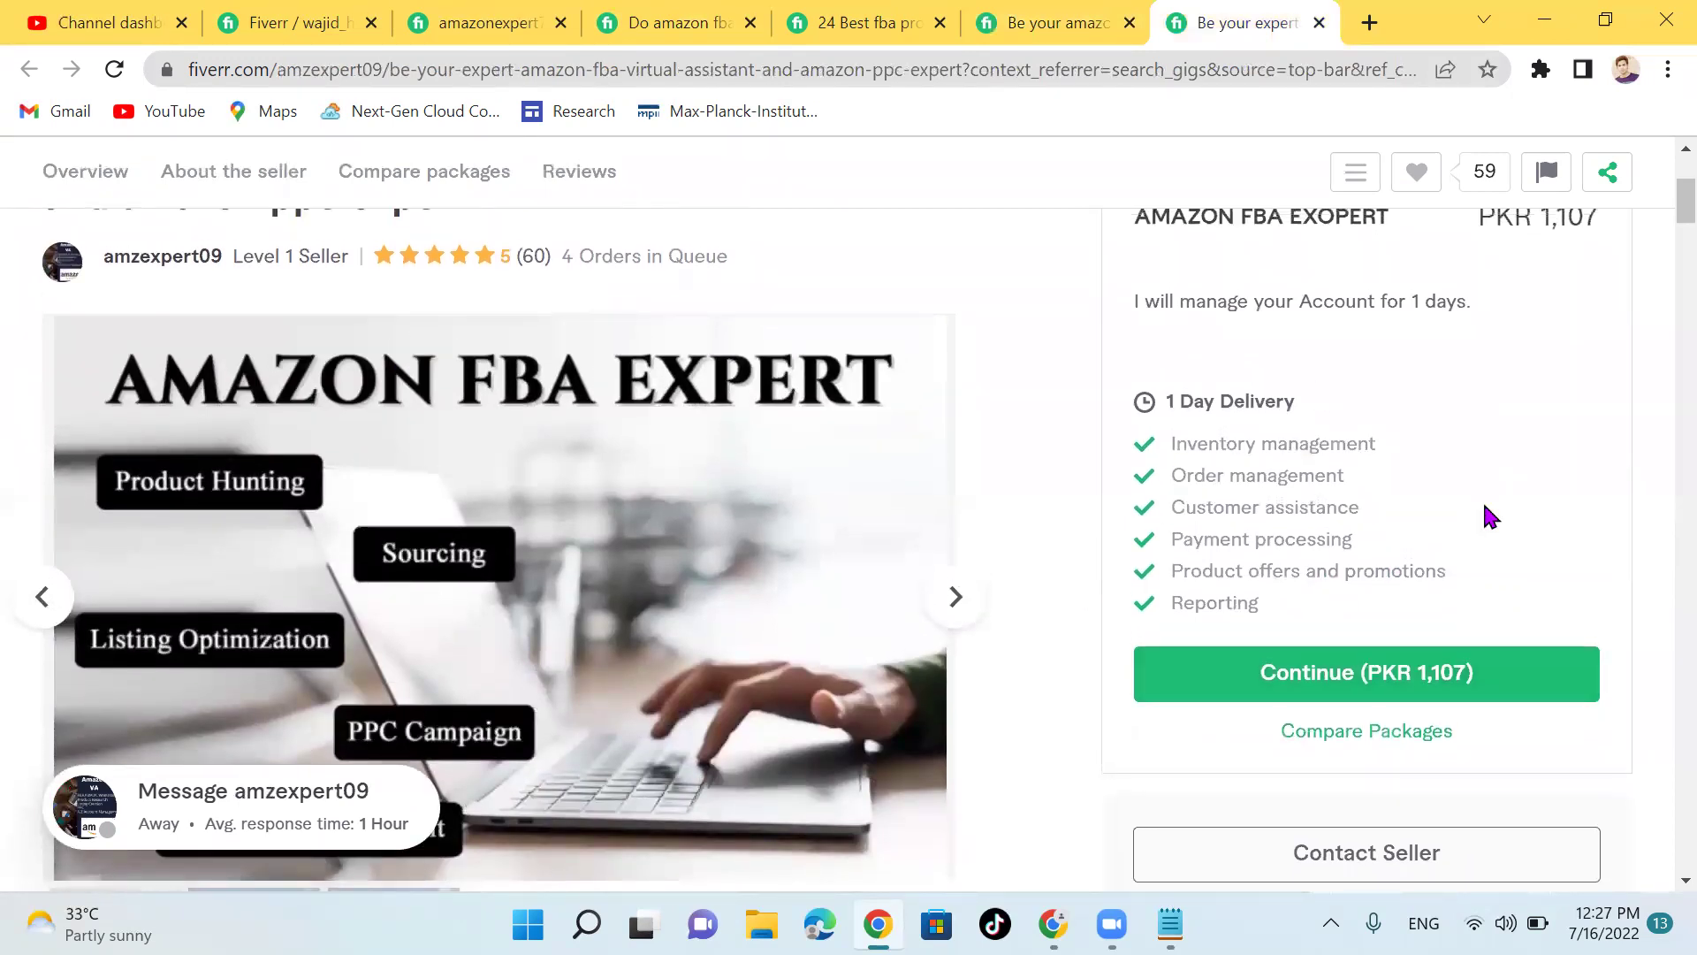
{"action": "scroll", "coordinate": [1345, 616], "scroll_direction": "up", "scroll_amount": 2}
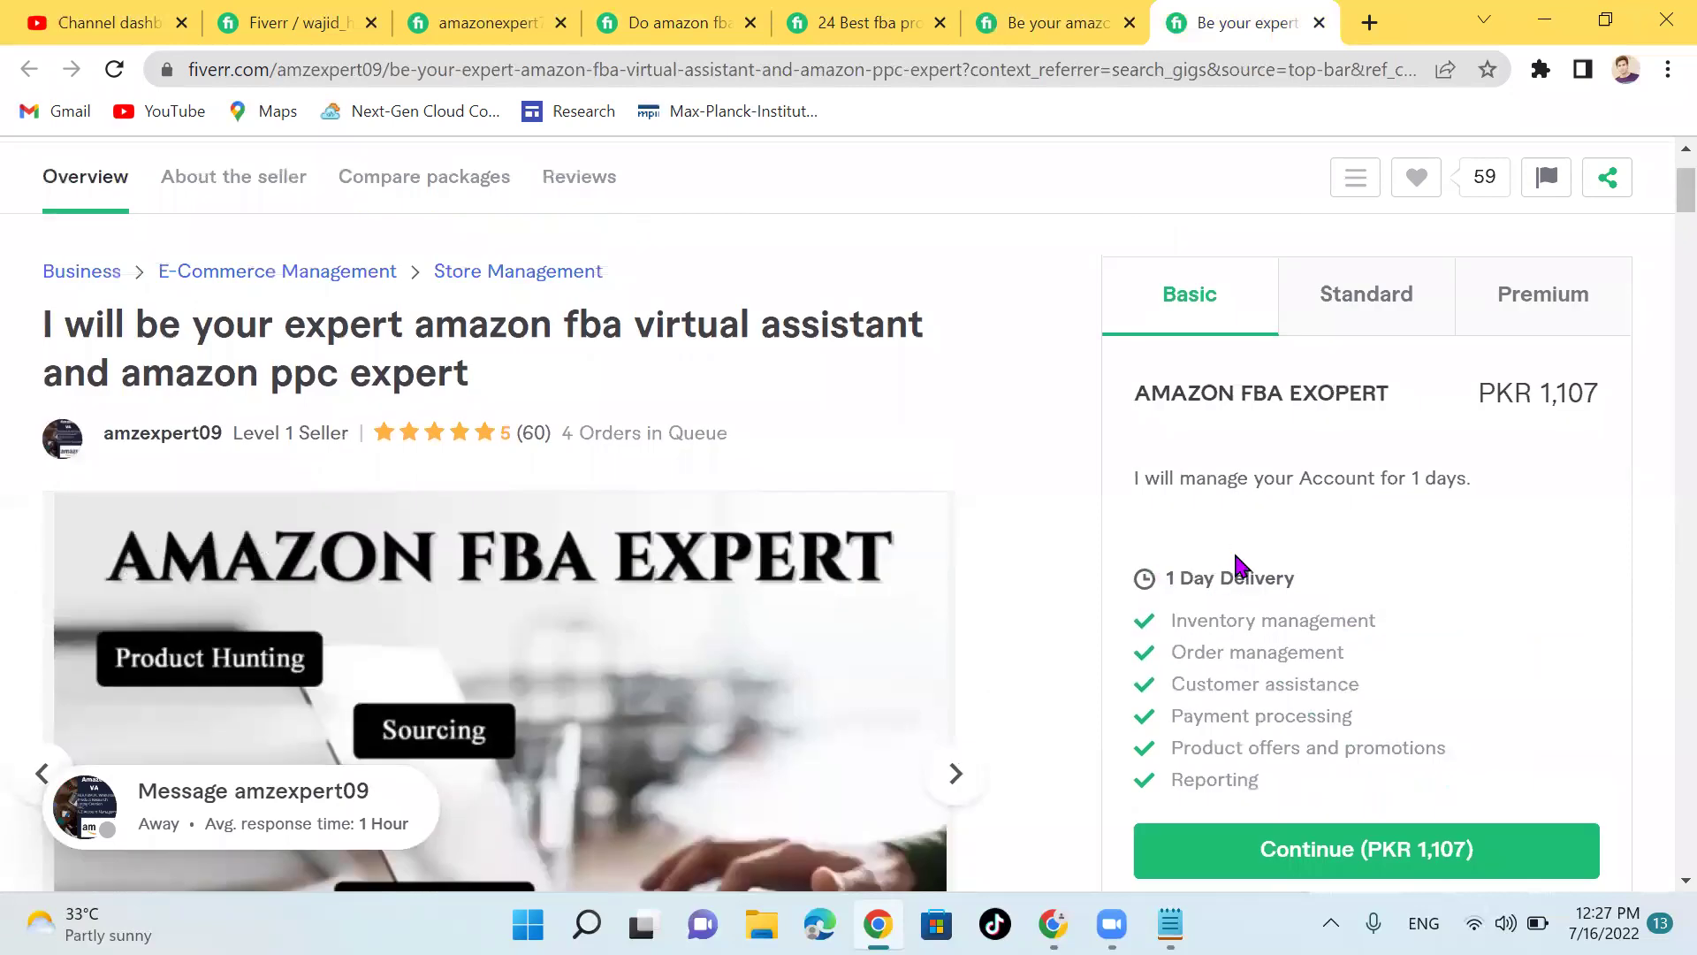
Step: Compare the Standard and Premium packages of the Amazon FBA virtual assistant and PPC expert gig with its Basic package
{"action": "left_click", "coordinate": [1366, 303]}
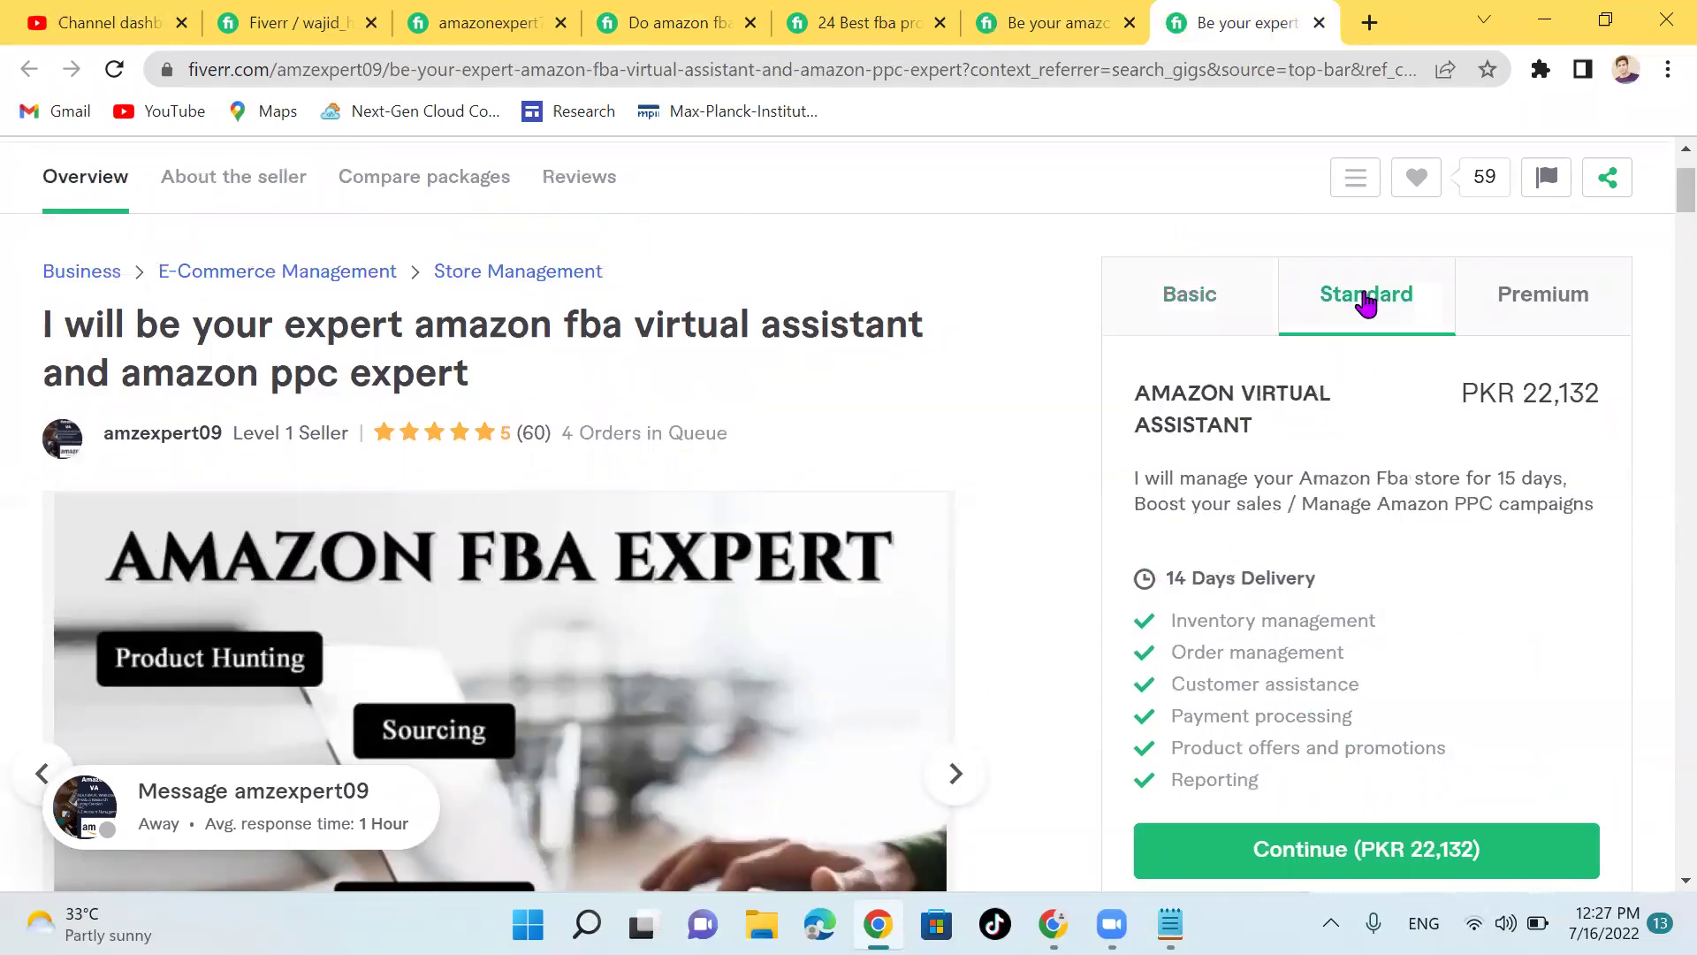
{"action": "left_click", "coordinate": [1551, 298]}
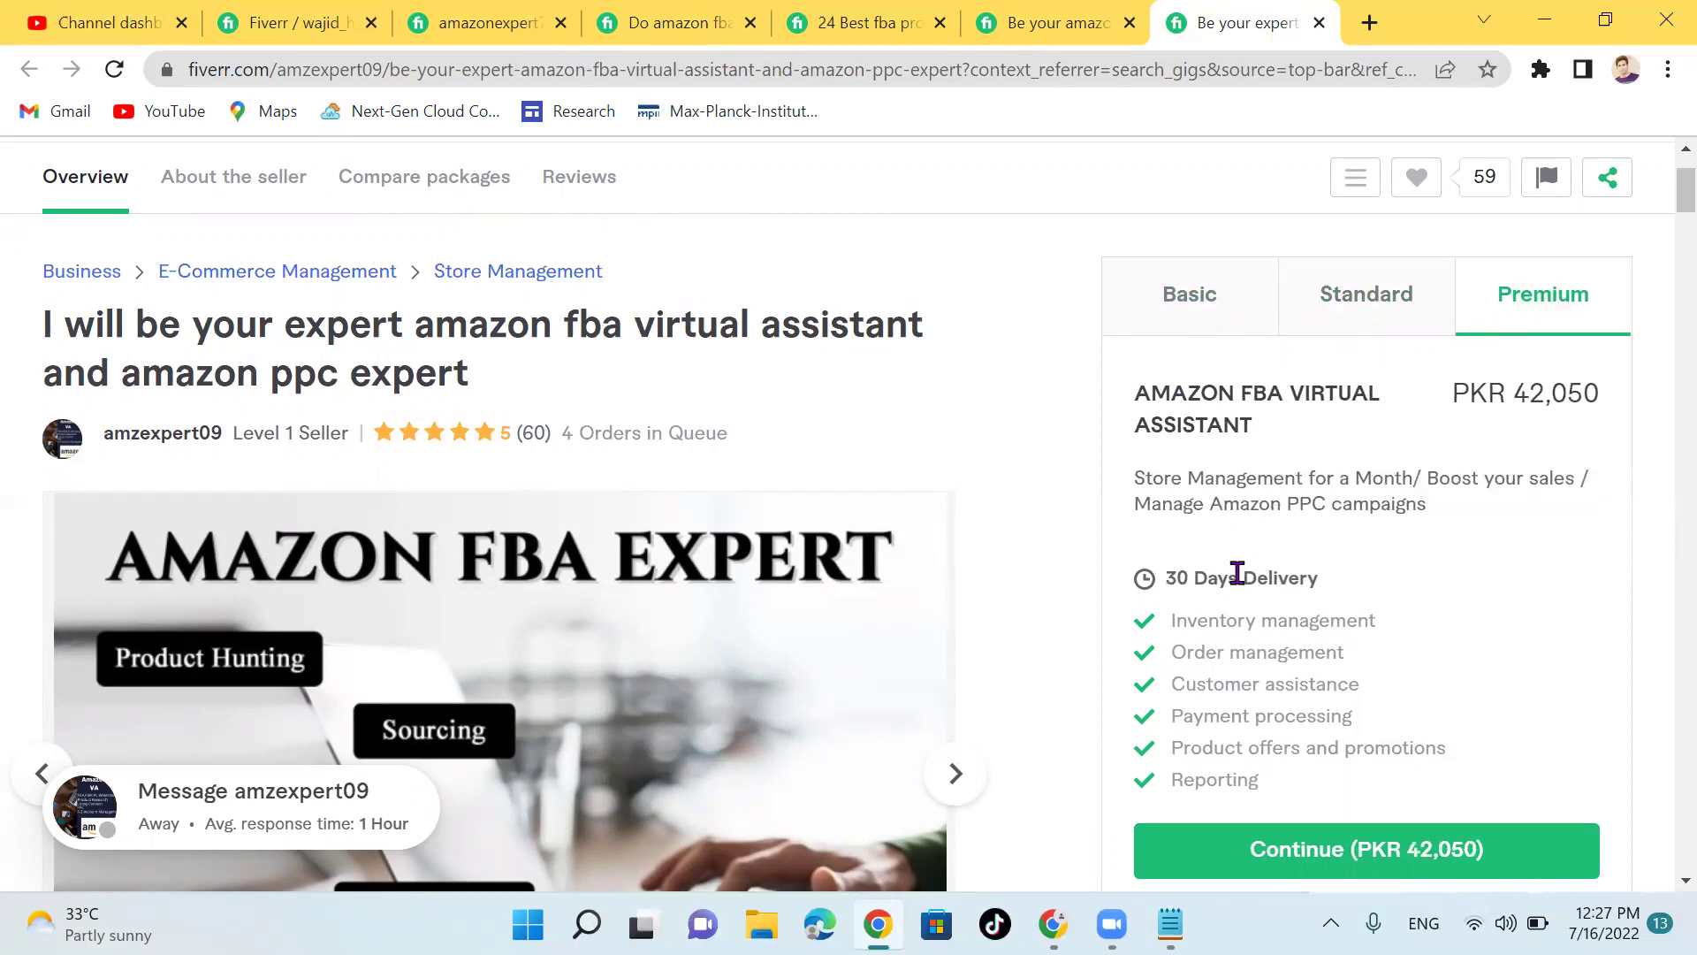
{"action": "left_click", "coordinate": [1329, 308]}
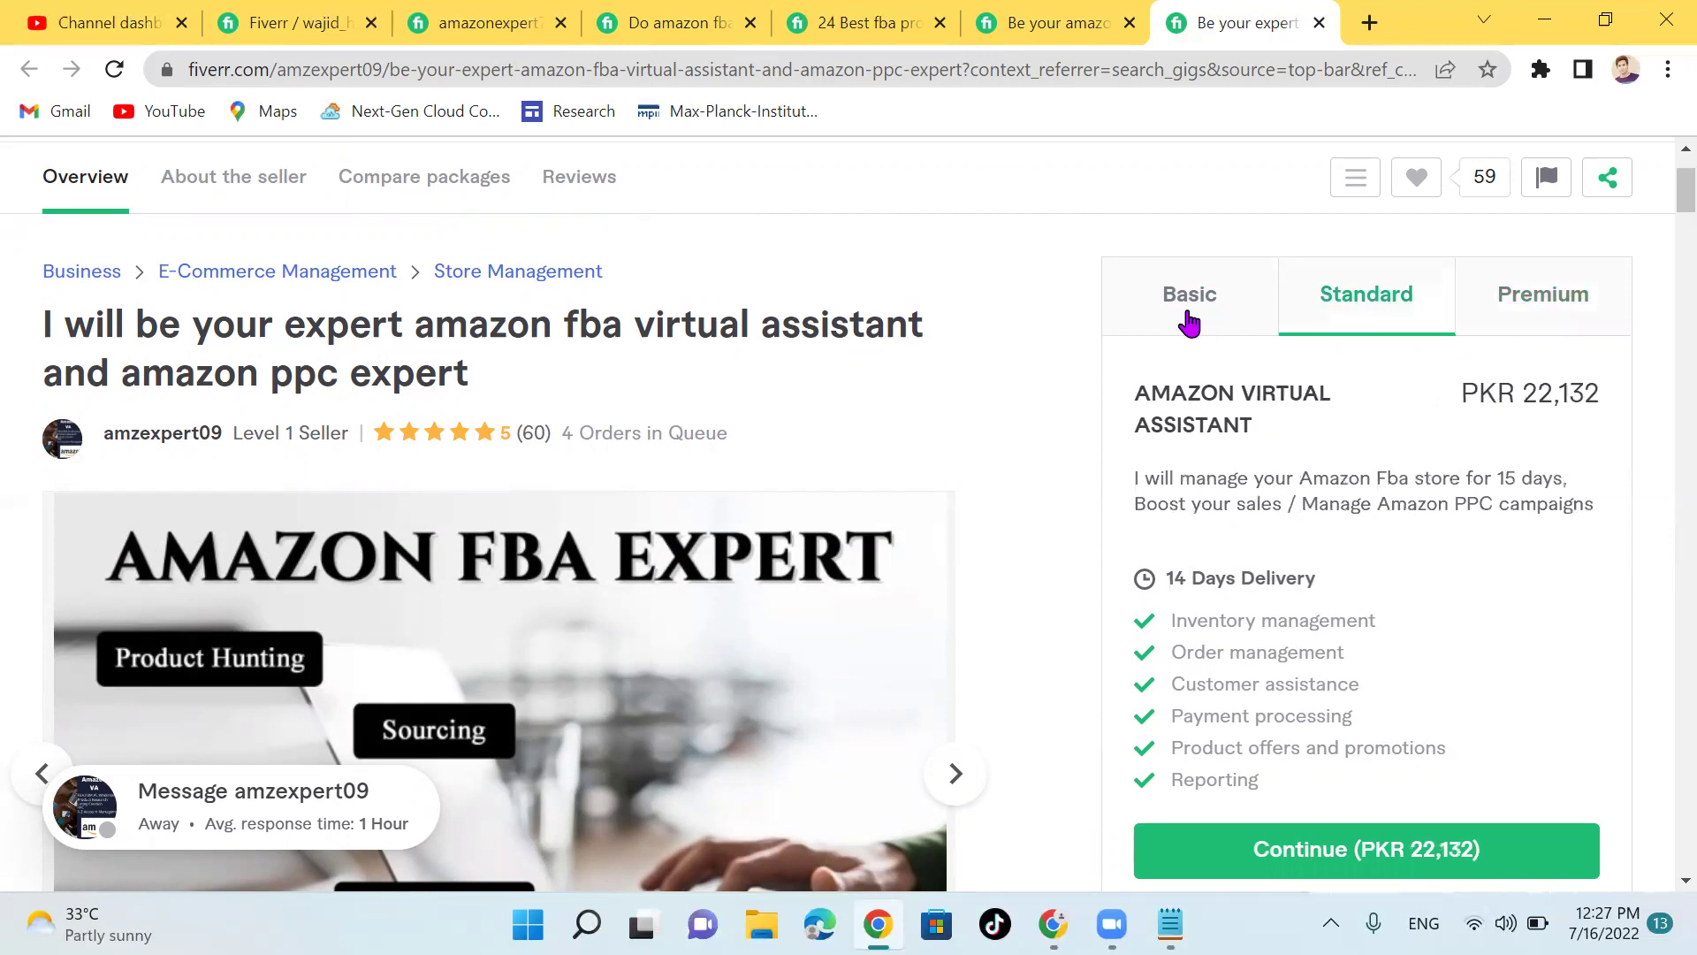
{"action": "left_click", "coordinate": [1189, 321]}
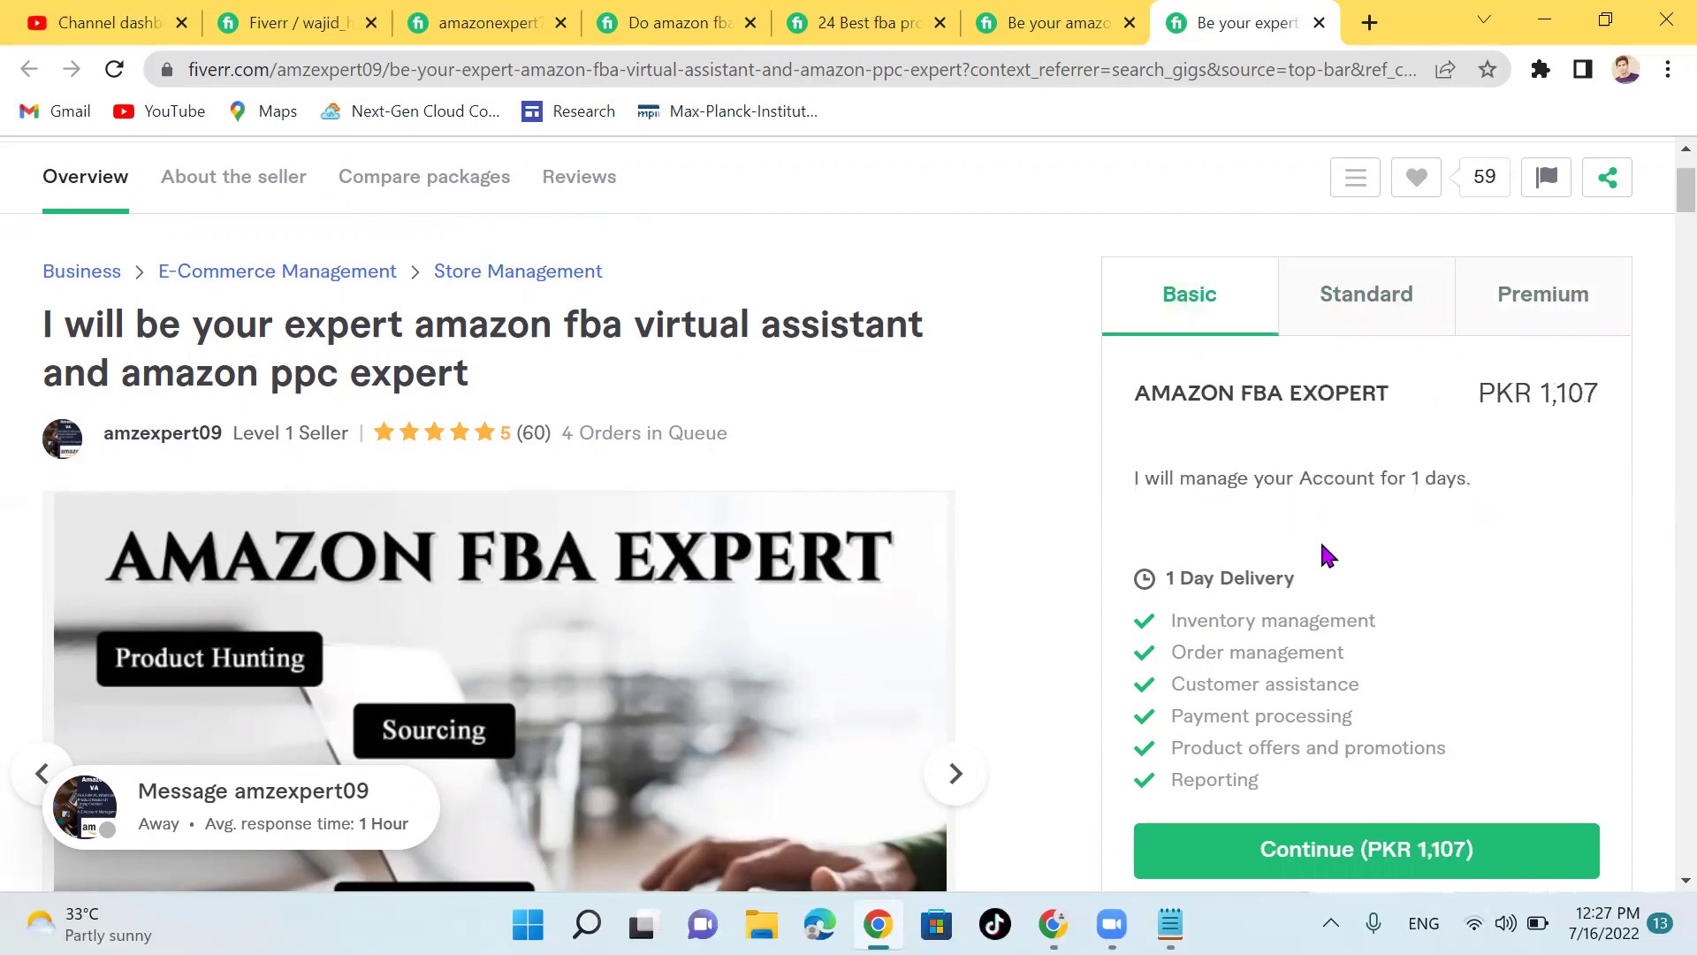
{"action": "scroll", "coordinate": [1329, 557], "scroll_direction": "down", "scroll_amount": 2}
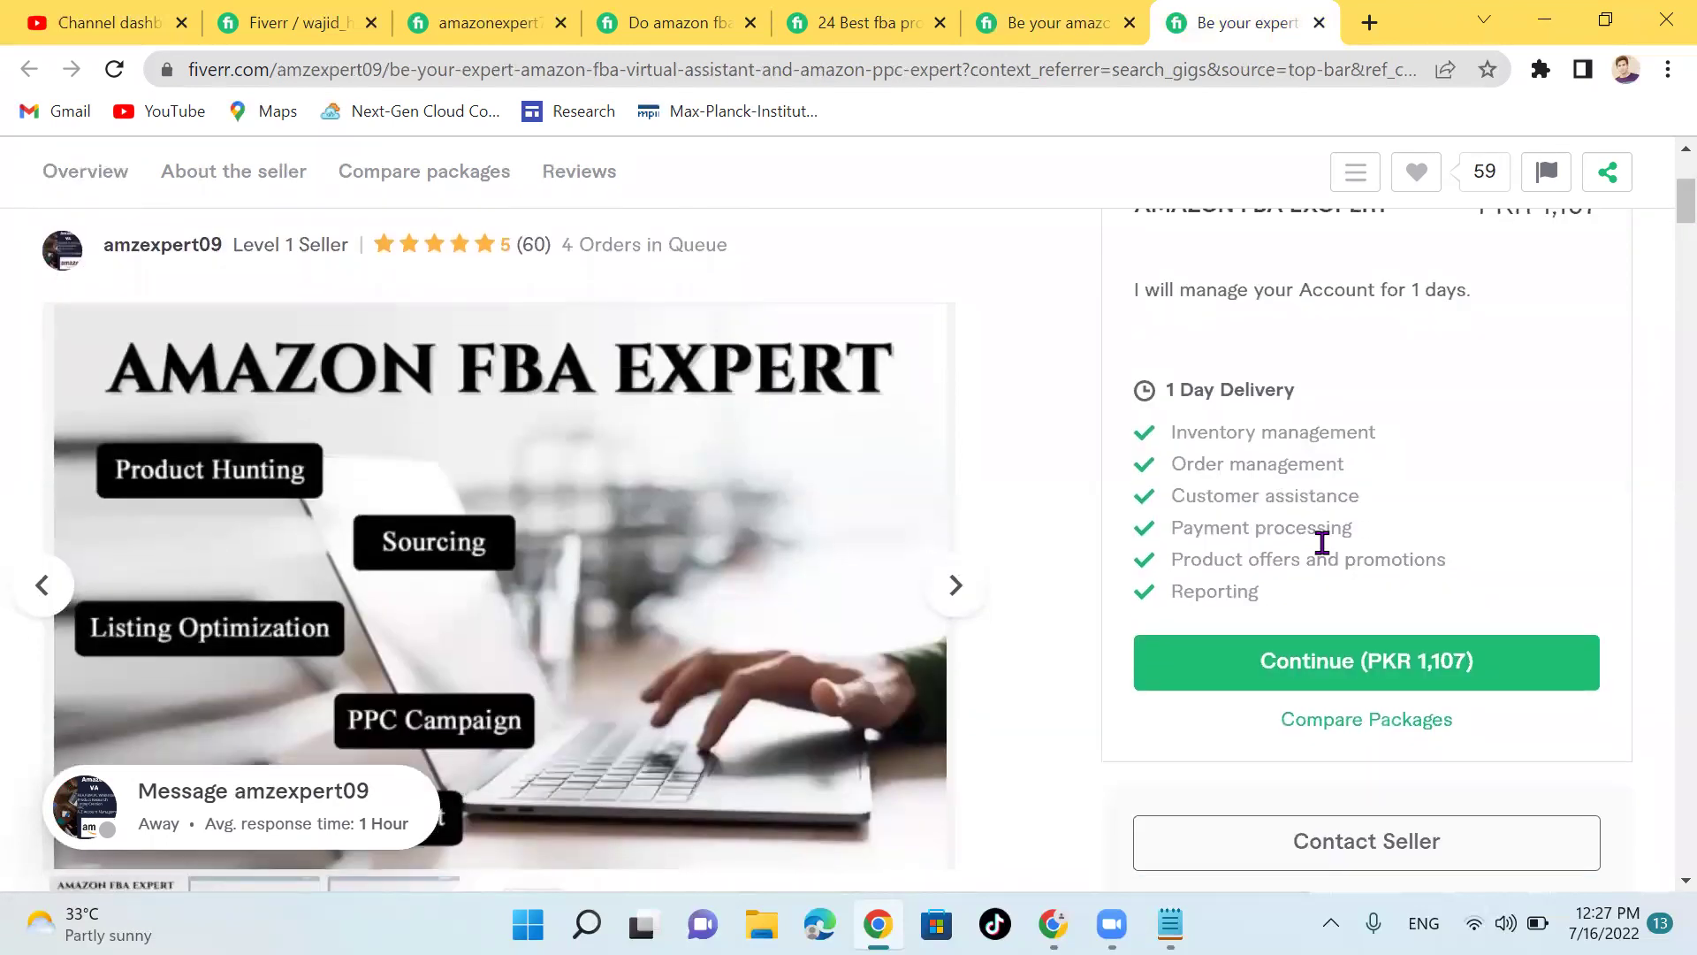
{"action": "scroll", "coordinate": [1322, 543], "scroll_direction": "up", "scroll_amount": 1}
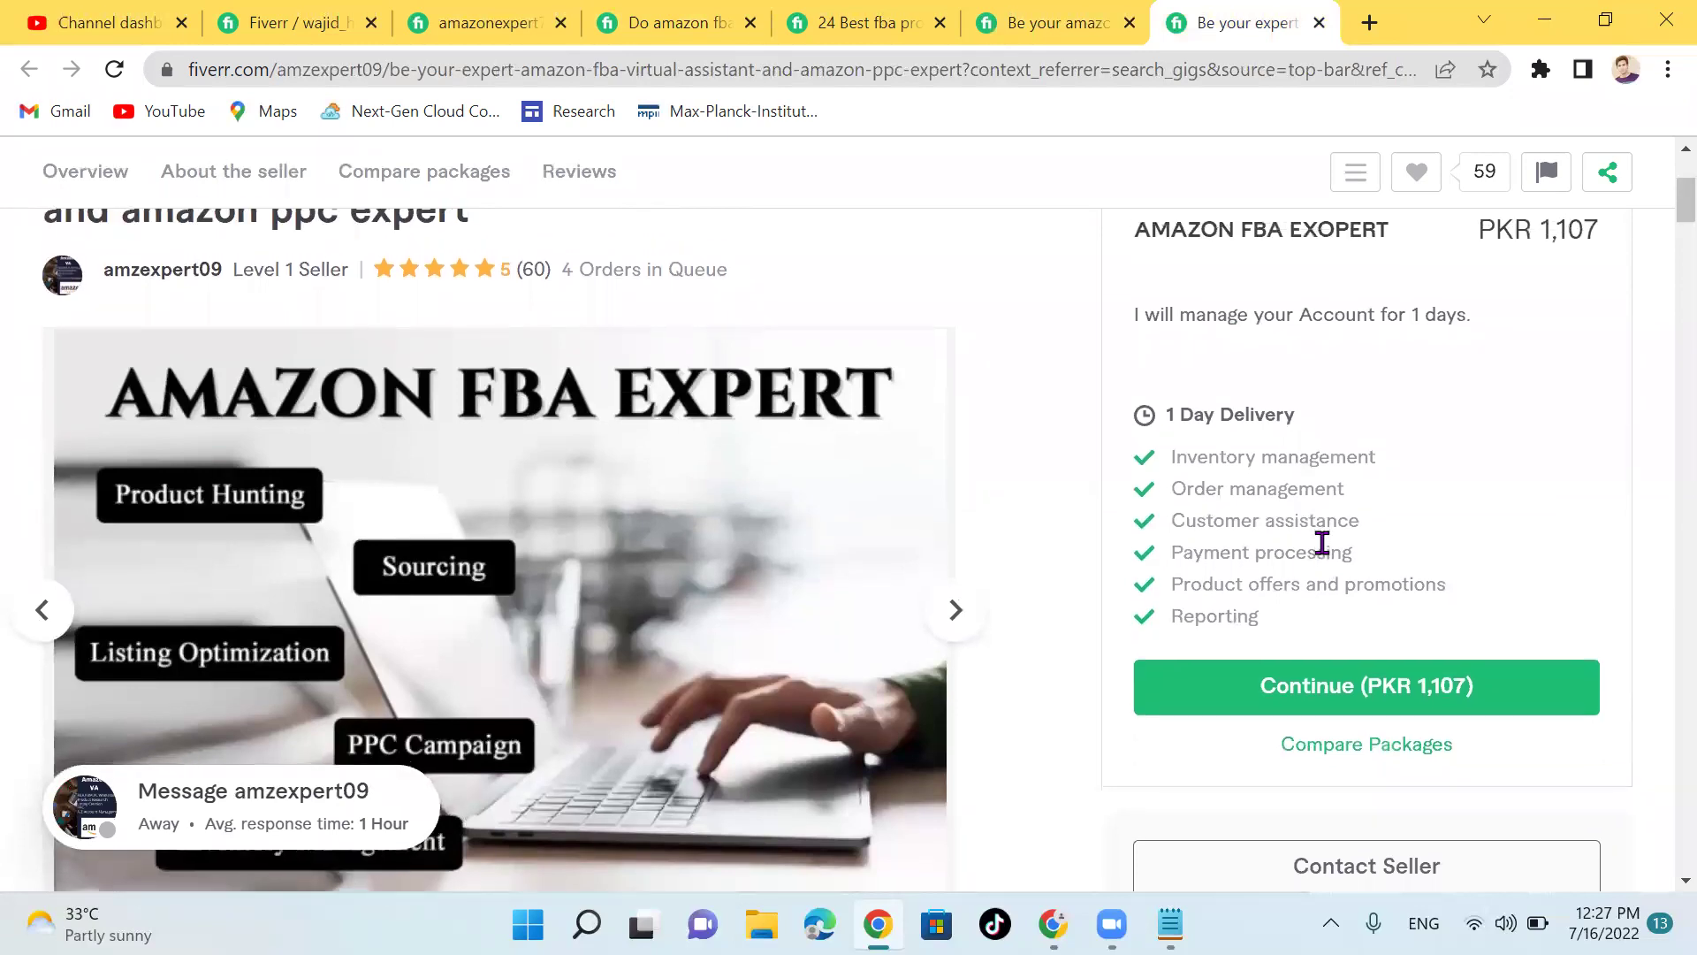
{"action": "scroll", "coordinate": [1322, 543], "scroll_direction": "up", "scroll_amount": 1}
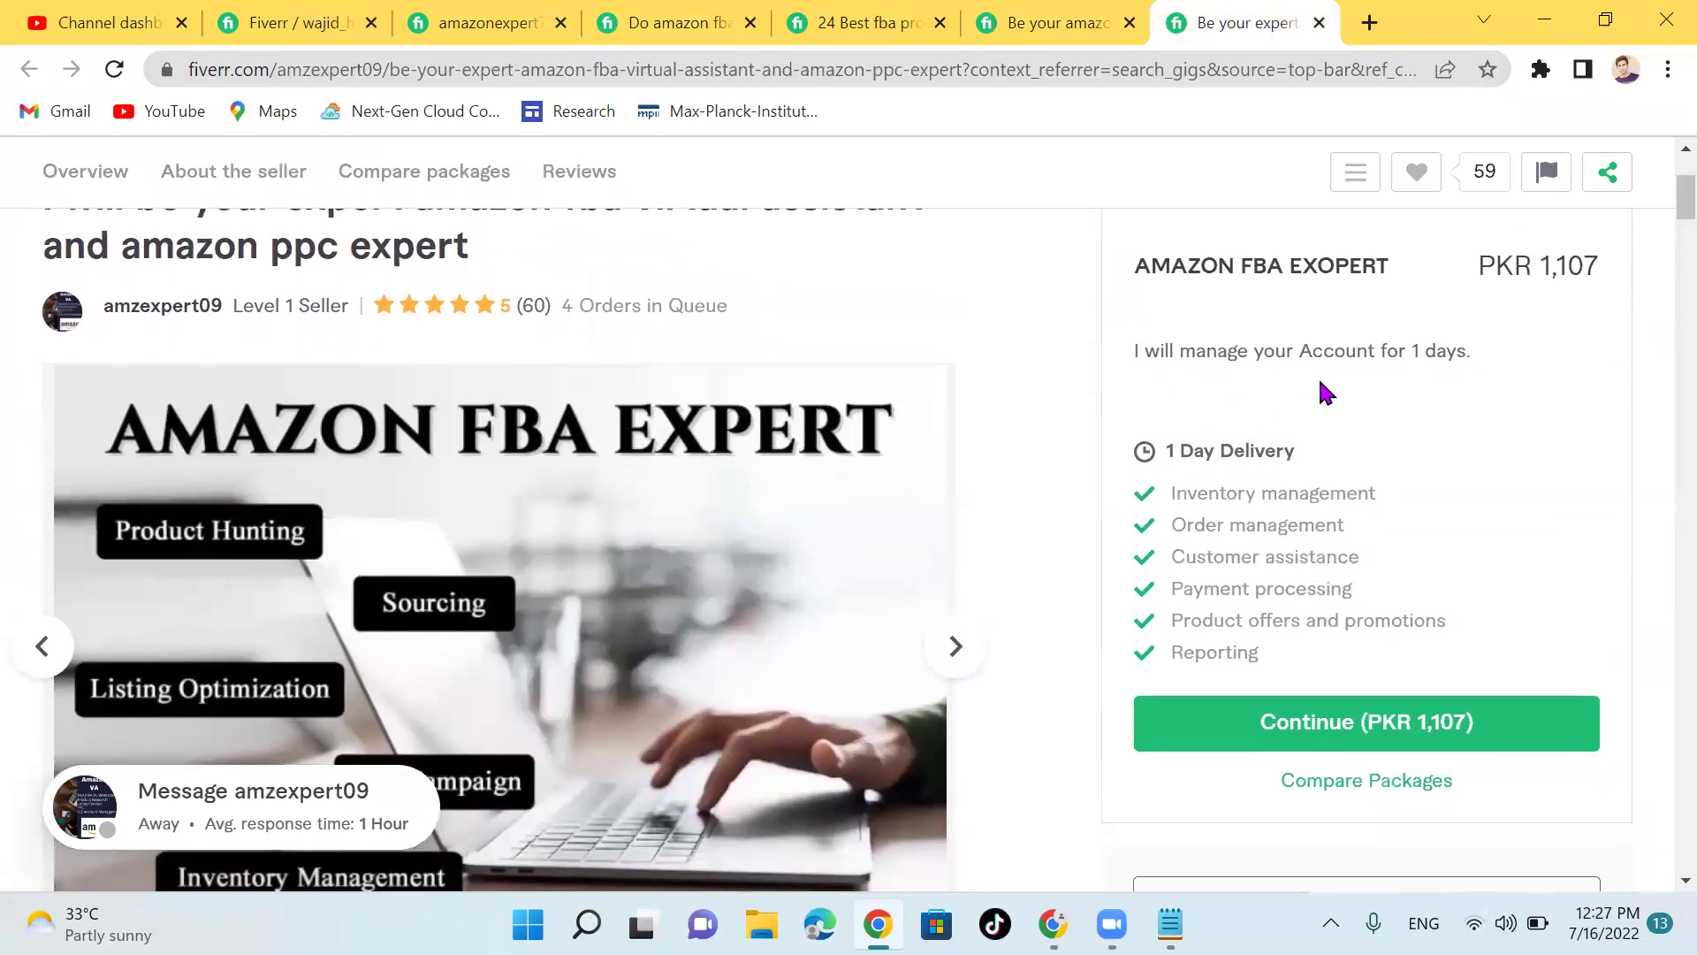
{"action": "scroll", "coordinate": [1398, 406], "scroll_direction": "up", "scroll_amount": 1}
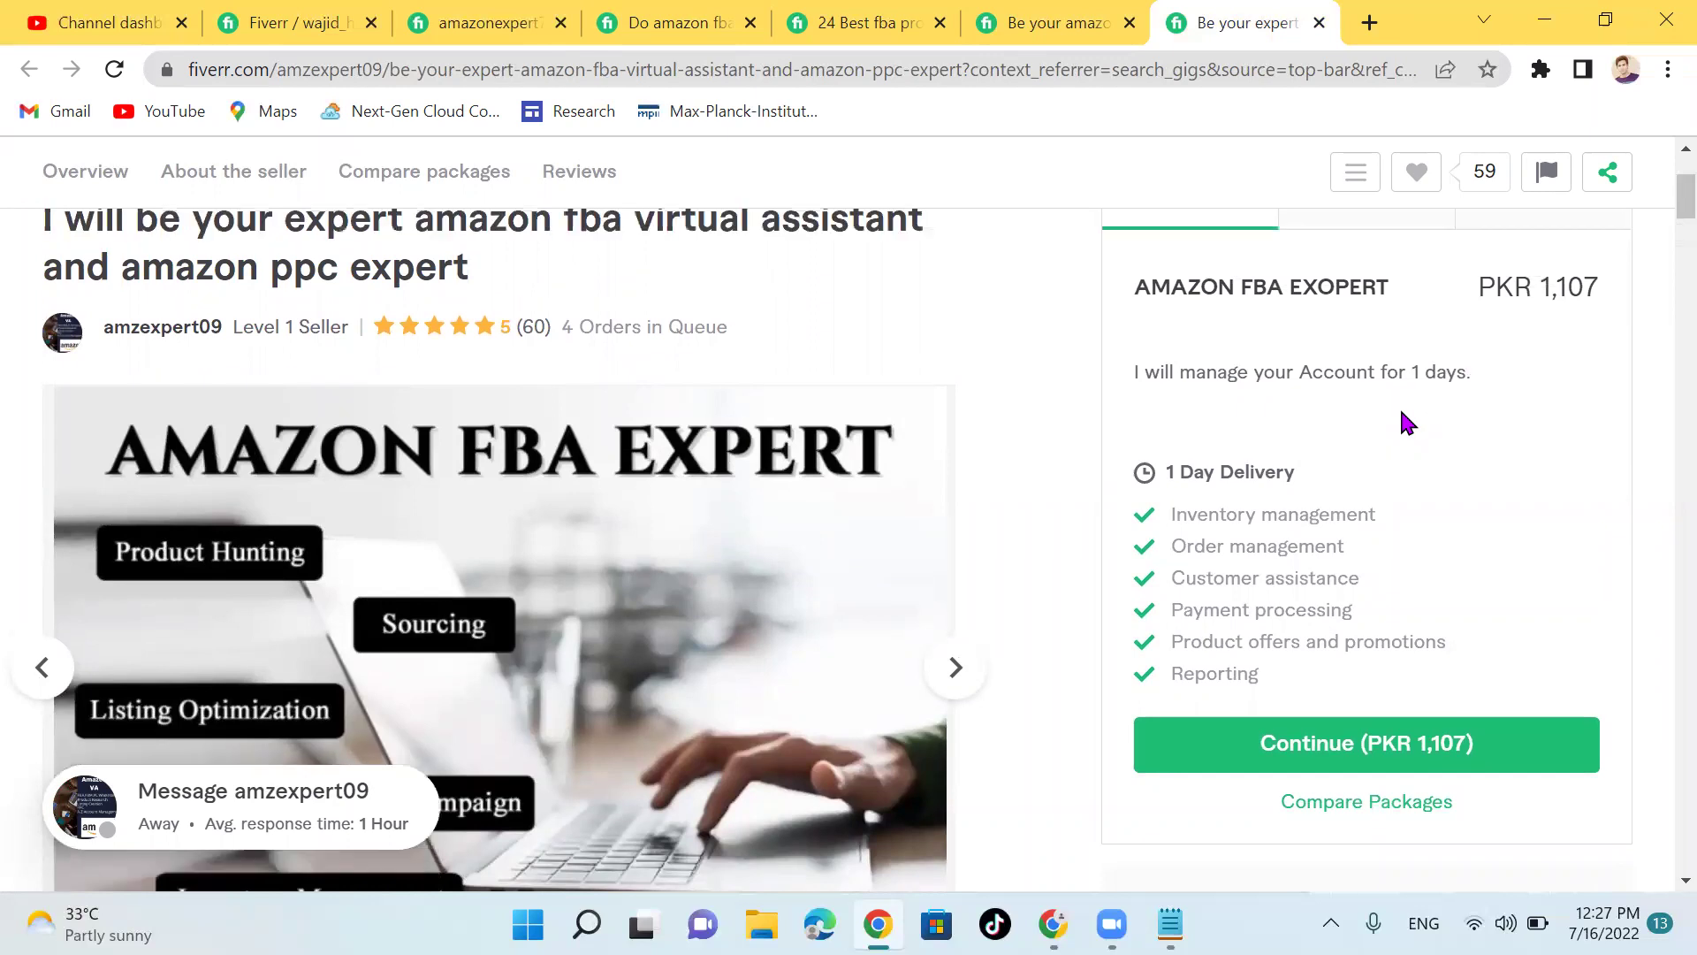
Step: Return to the gig being created and name its Basic package "I will do these Tasks"
{"action": "left_click", "coordinate": [284, 12]}
{"action": "left_click", "coordinate": [648, 534]}
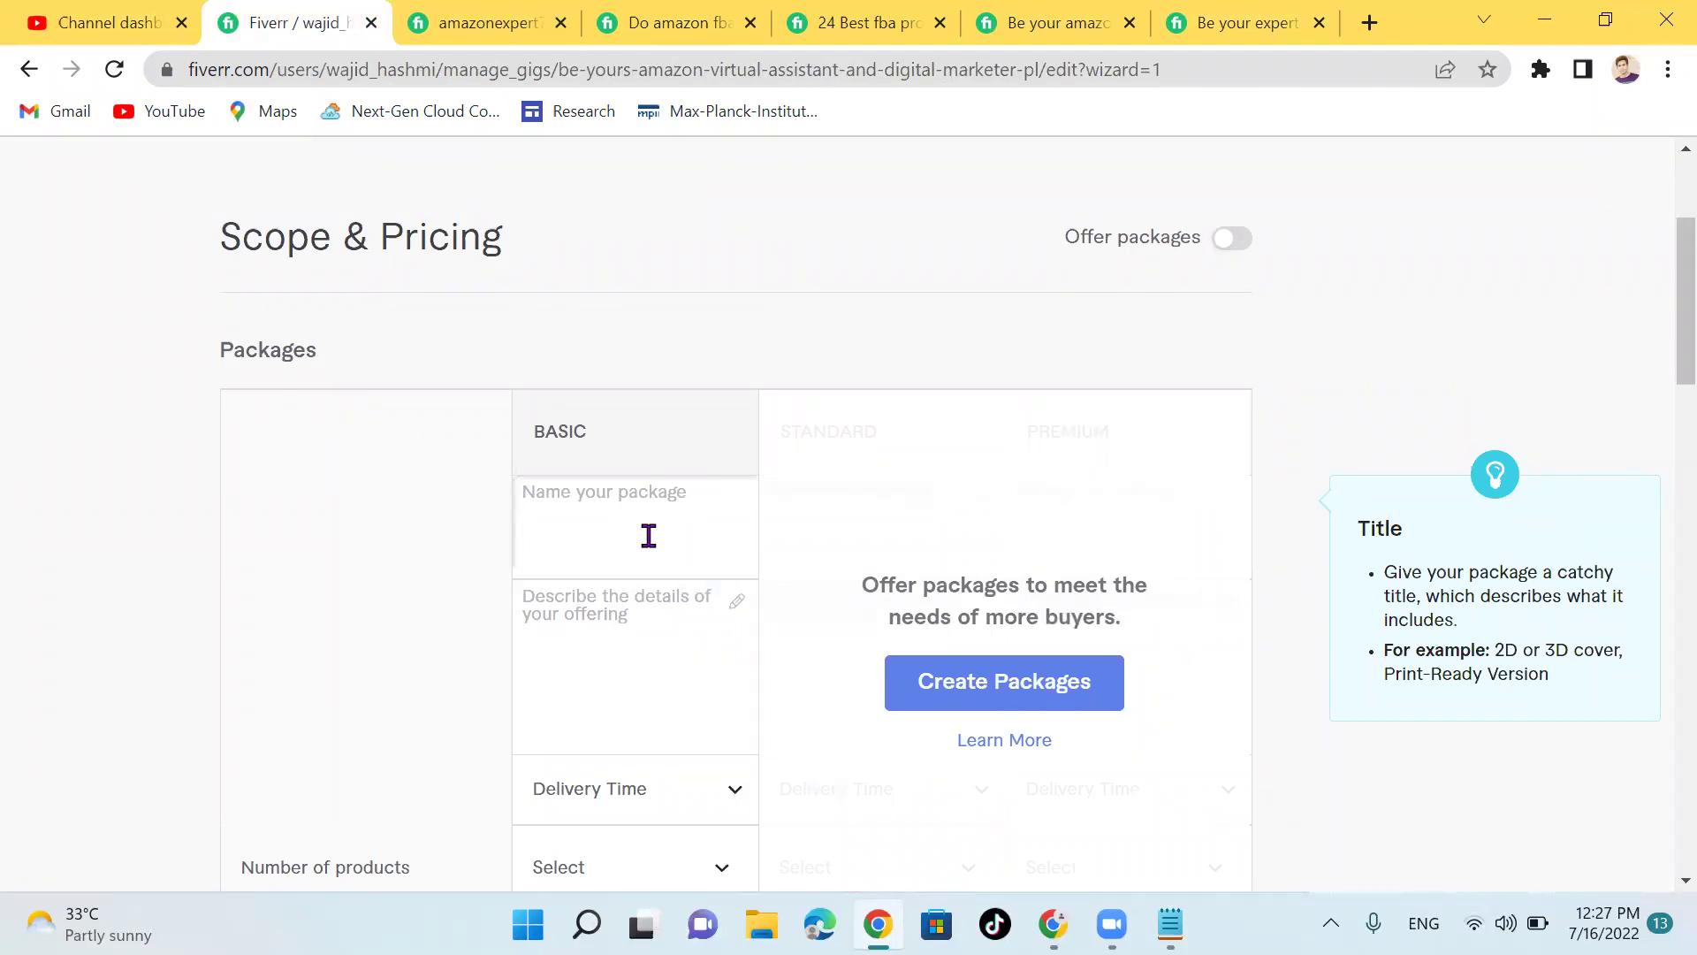
{"action": "type", "text": "I will "}
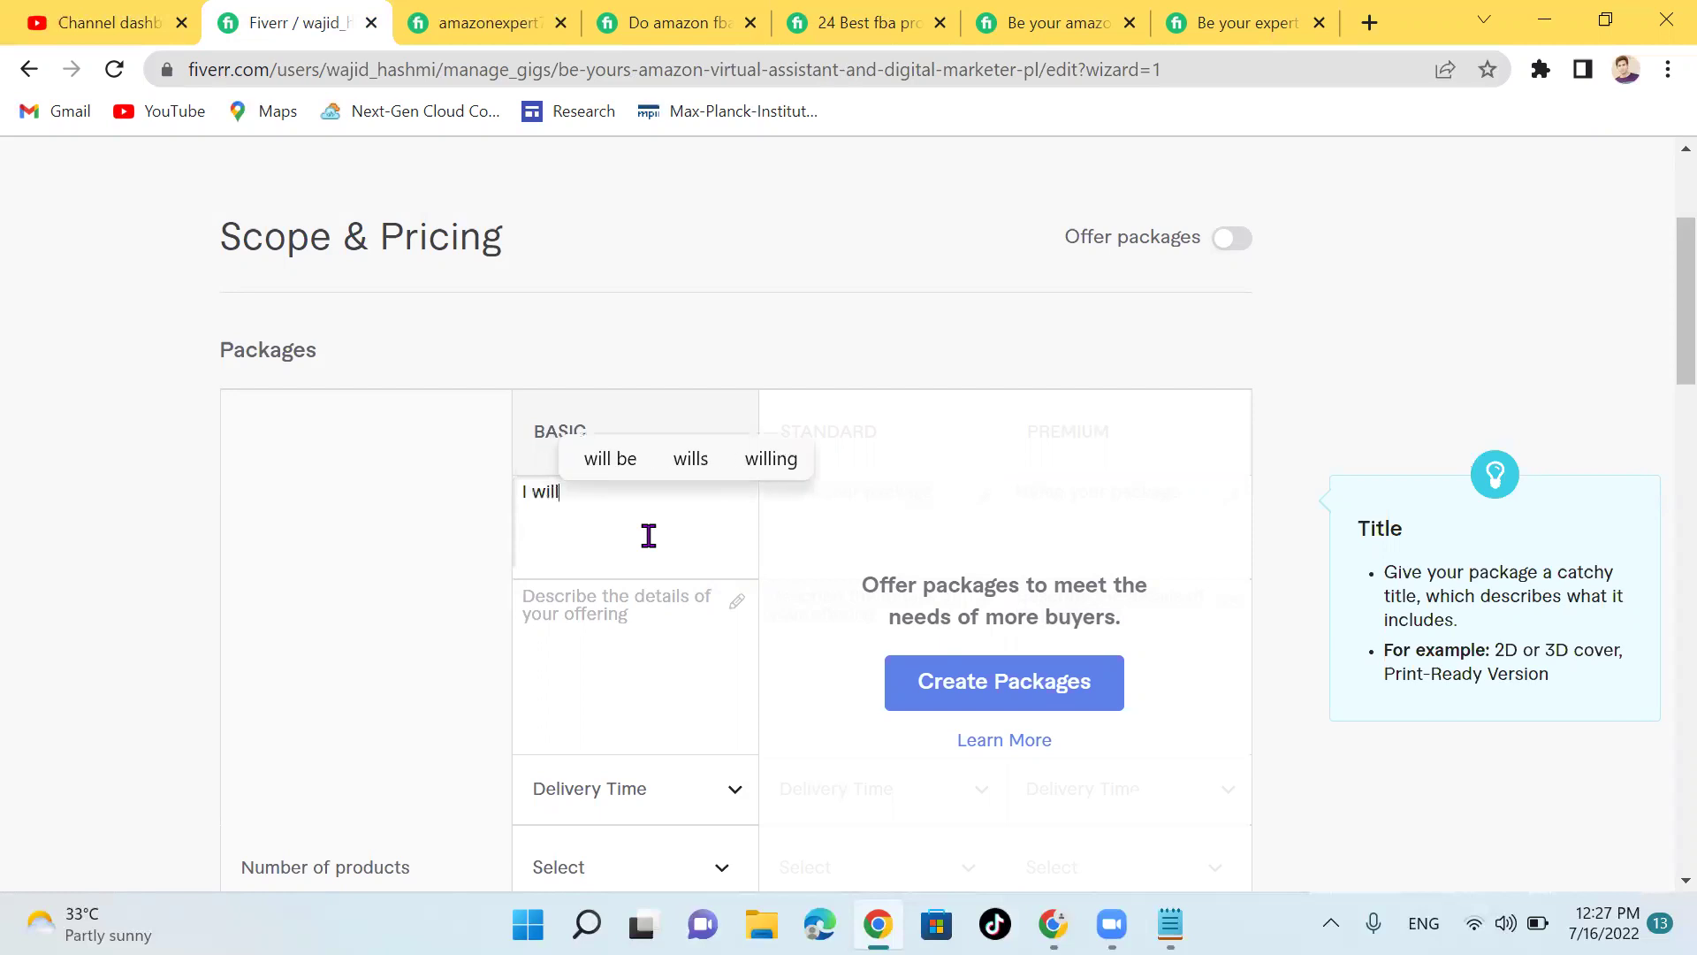
{"action": "type", "text": "do these Tasks"}
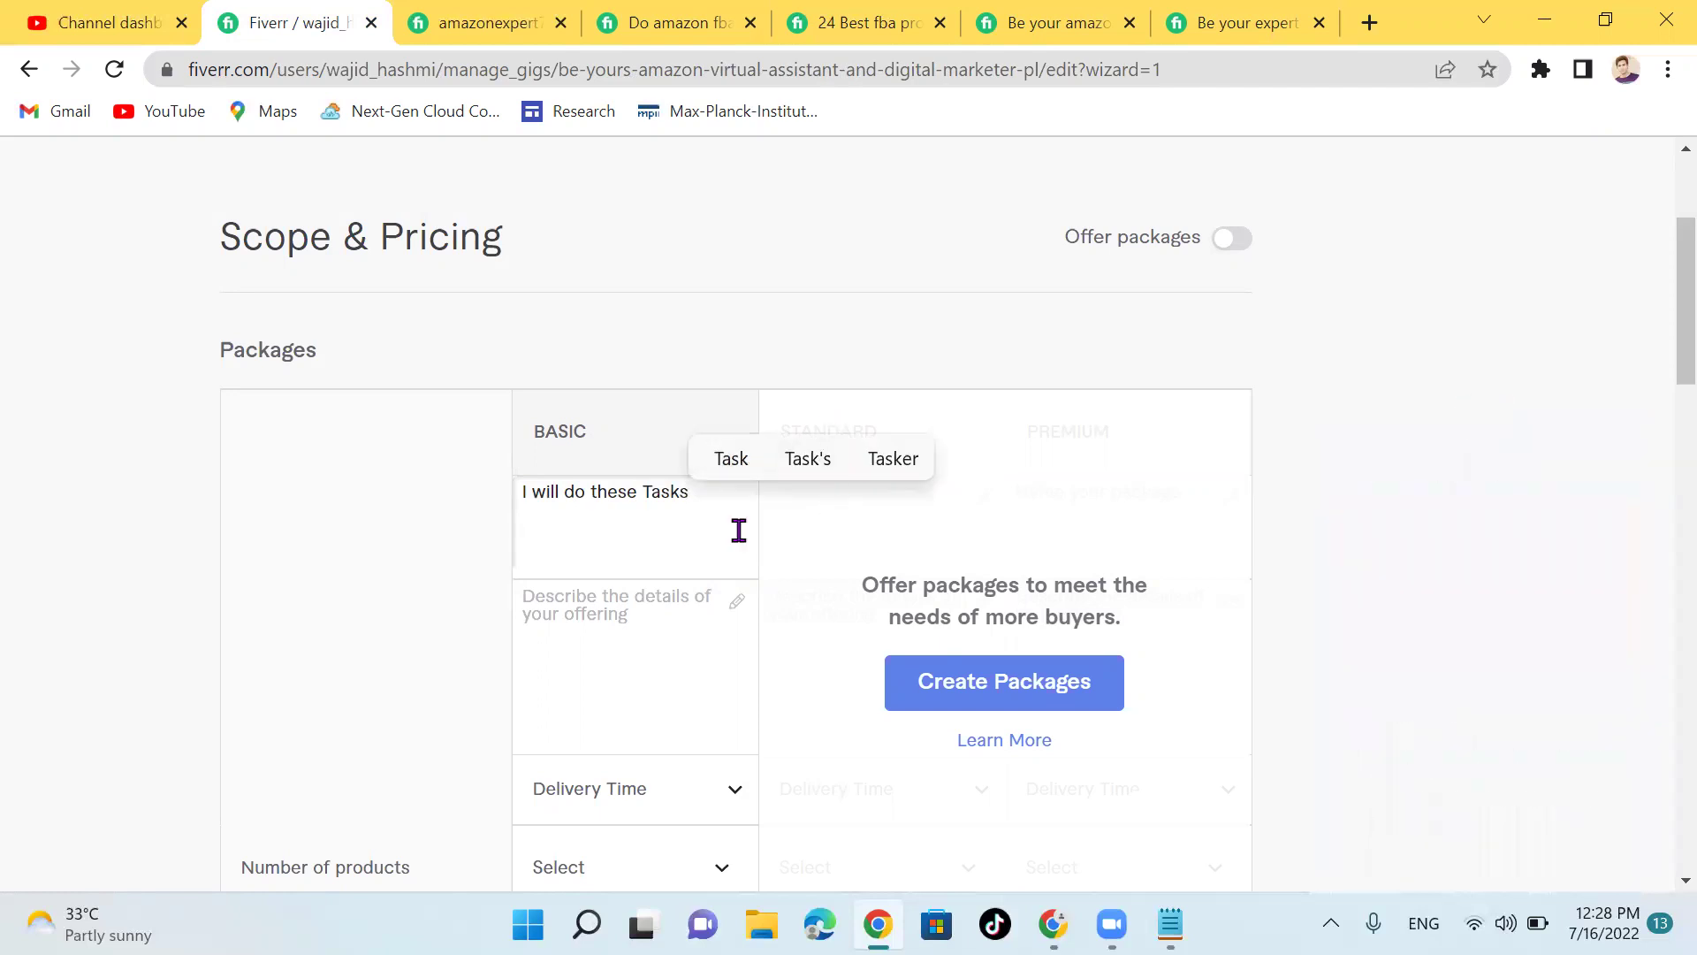
{"action": "mouse_move", "coordinate": [704, 530]}
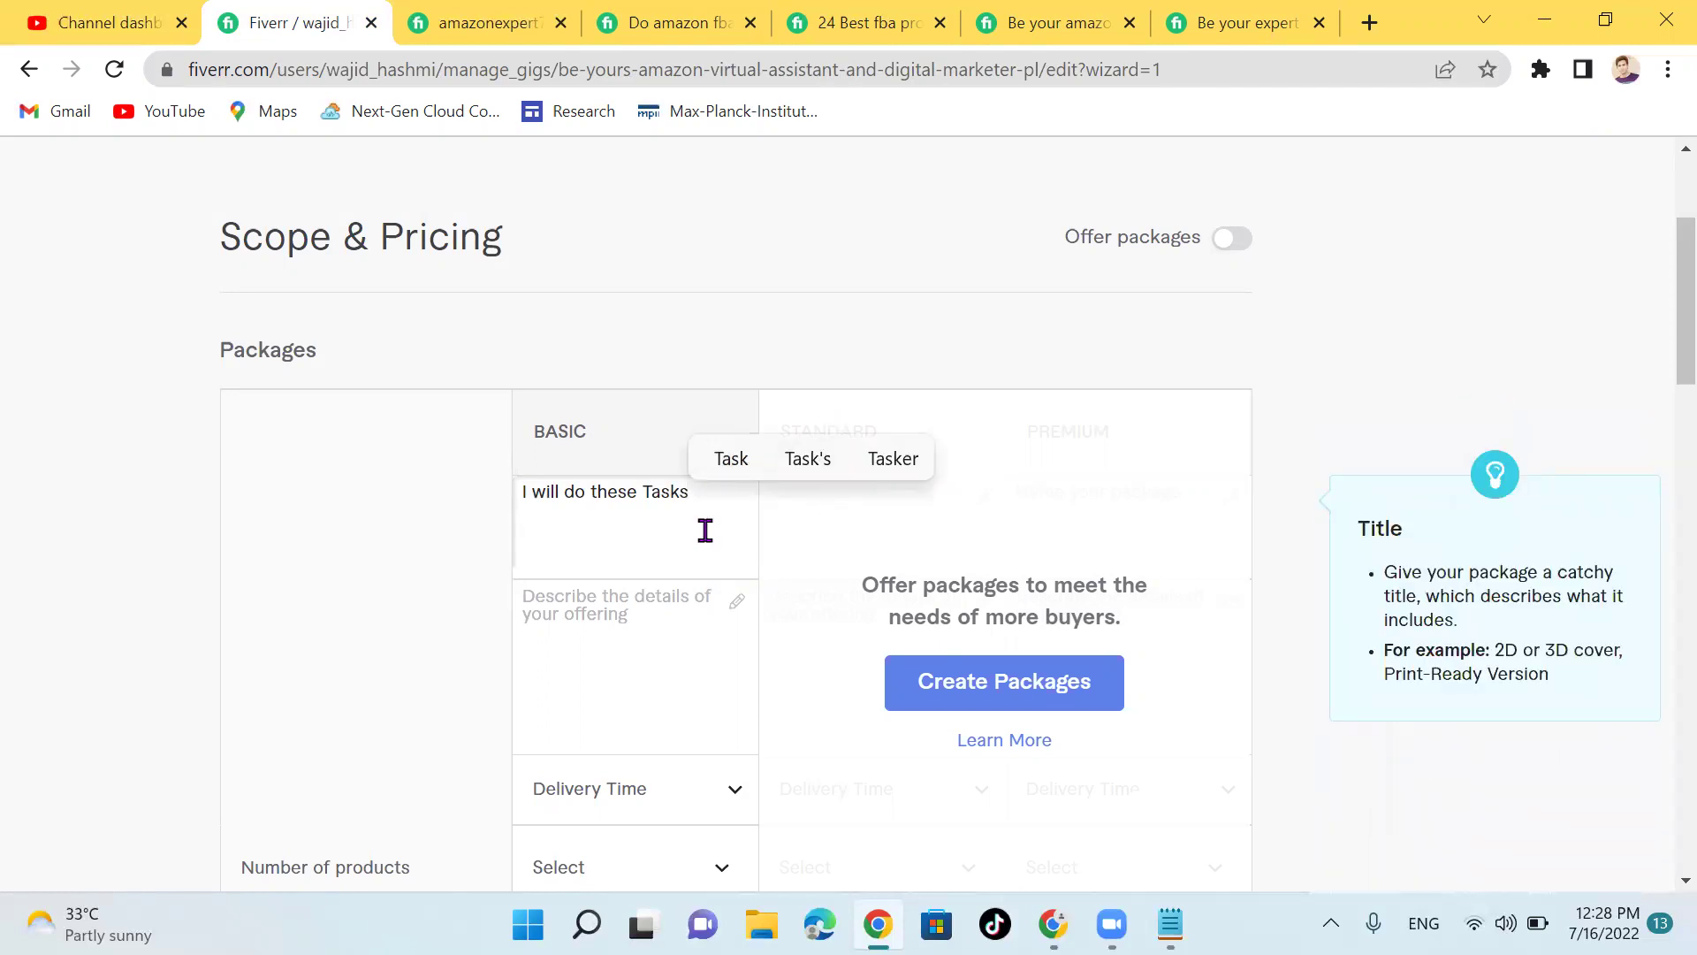
{"action": "left_click", "coordinate": [610, 626]}
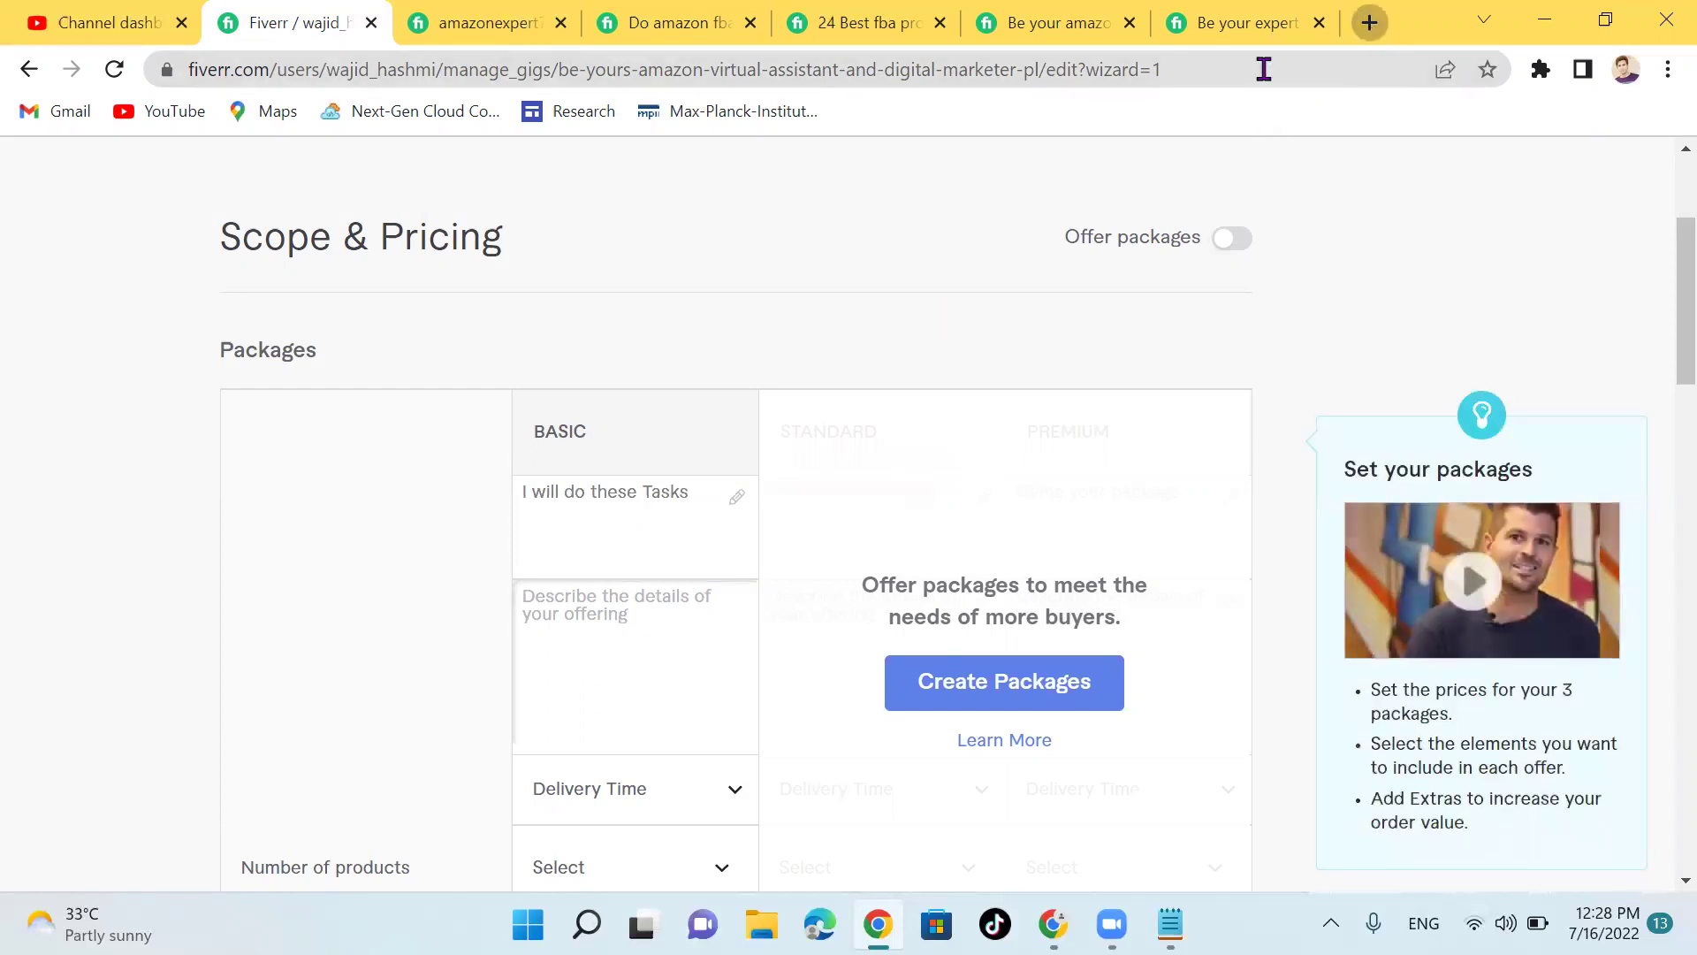
Step: Search the web for "emoji copy" in a new tab and open the Get Emoji website
{"action": "key", "text": "ctrl+t"}
{"action": "left_click", "coordinate": [514, 68]}
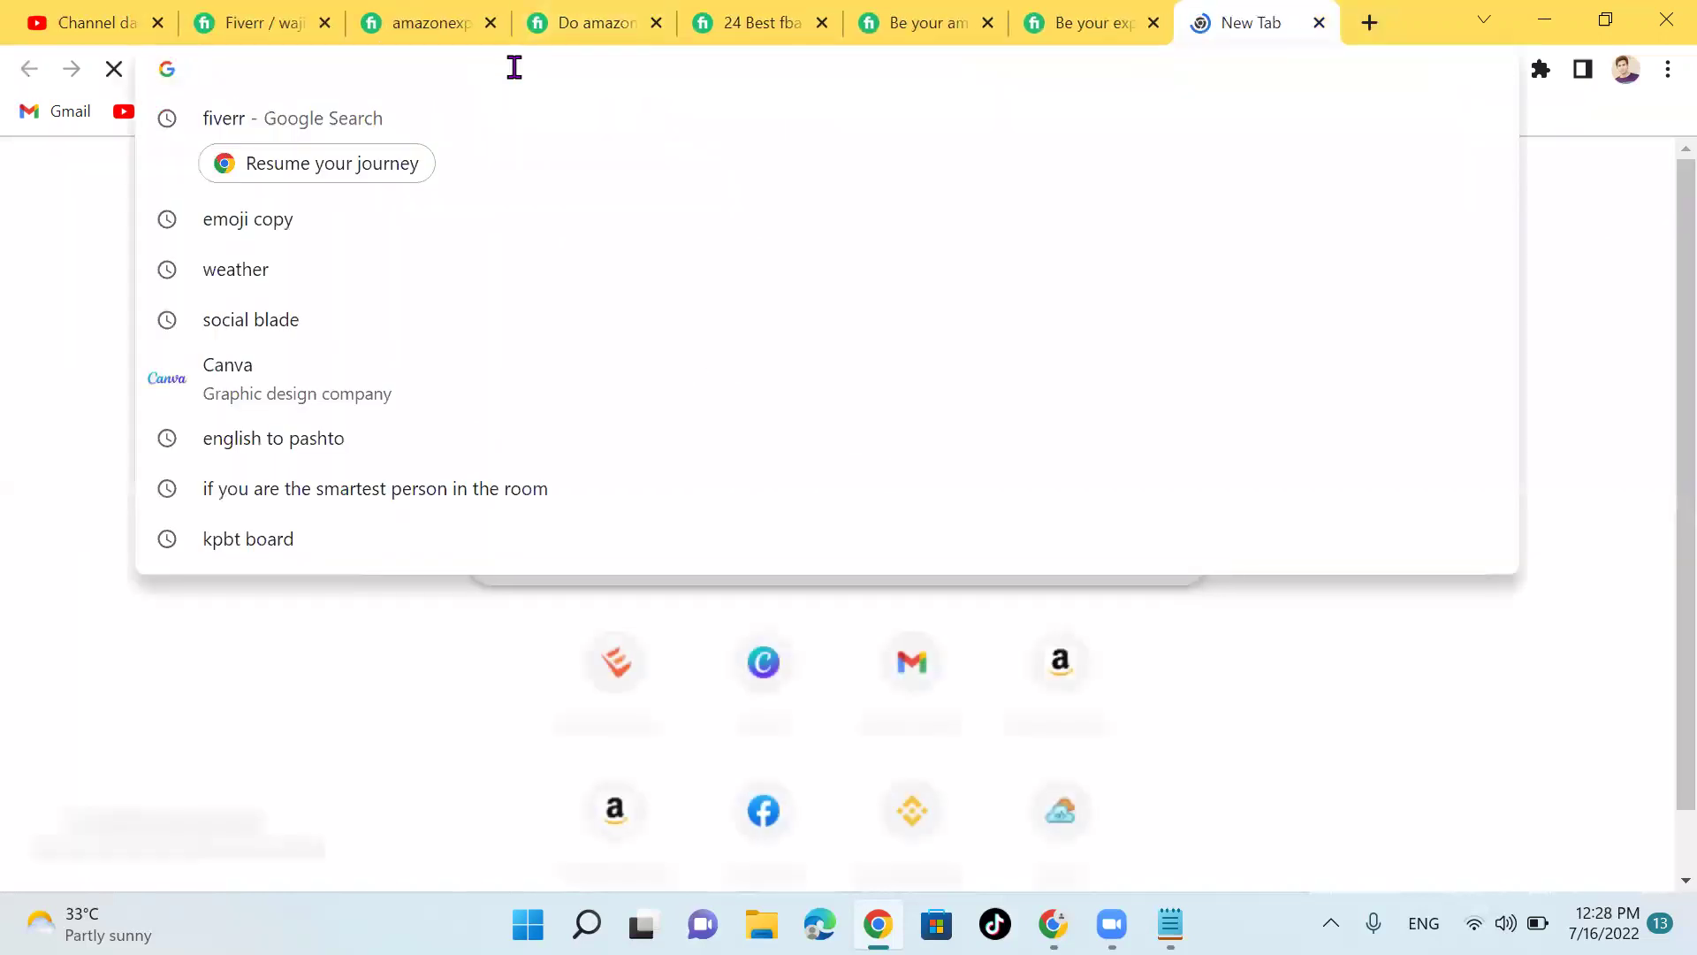
{"action": "type", "text": "em"}
{"action": "key", "text": "Return"}
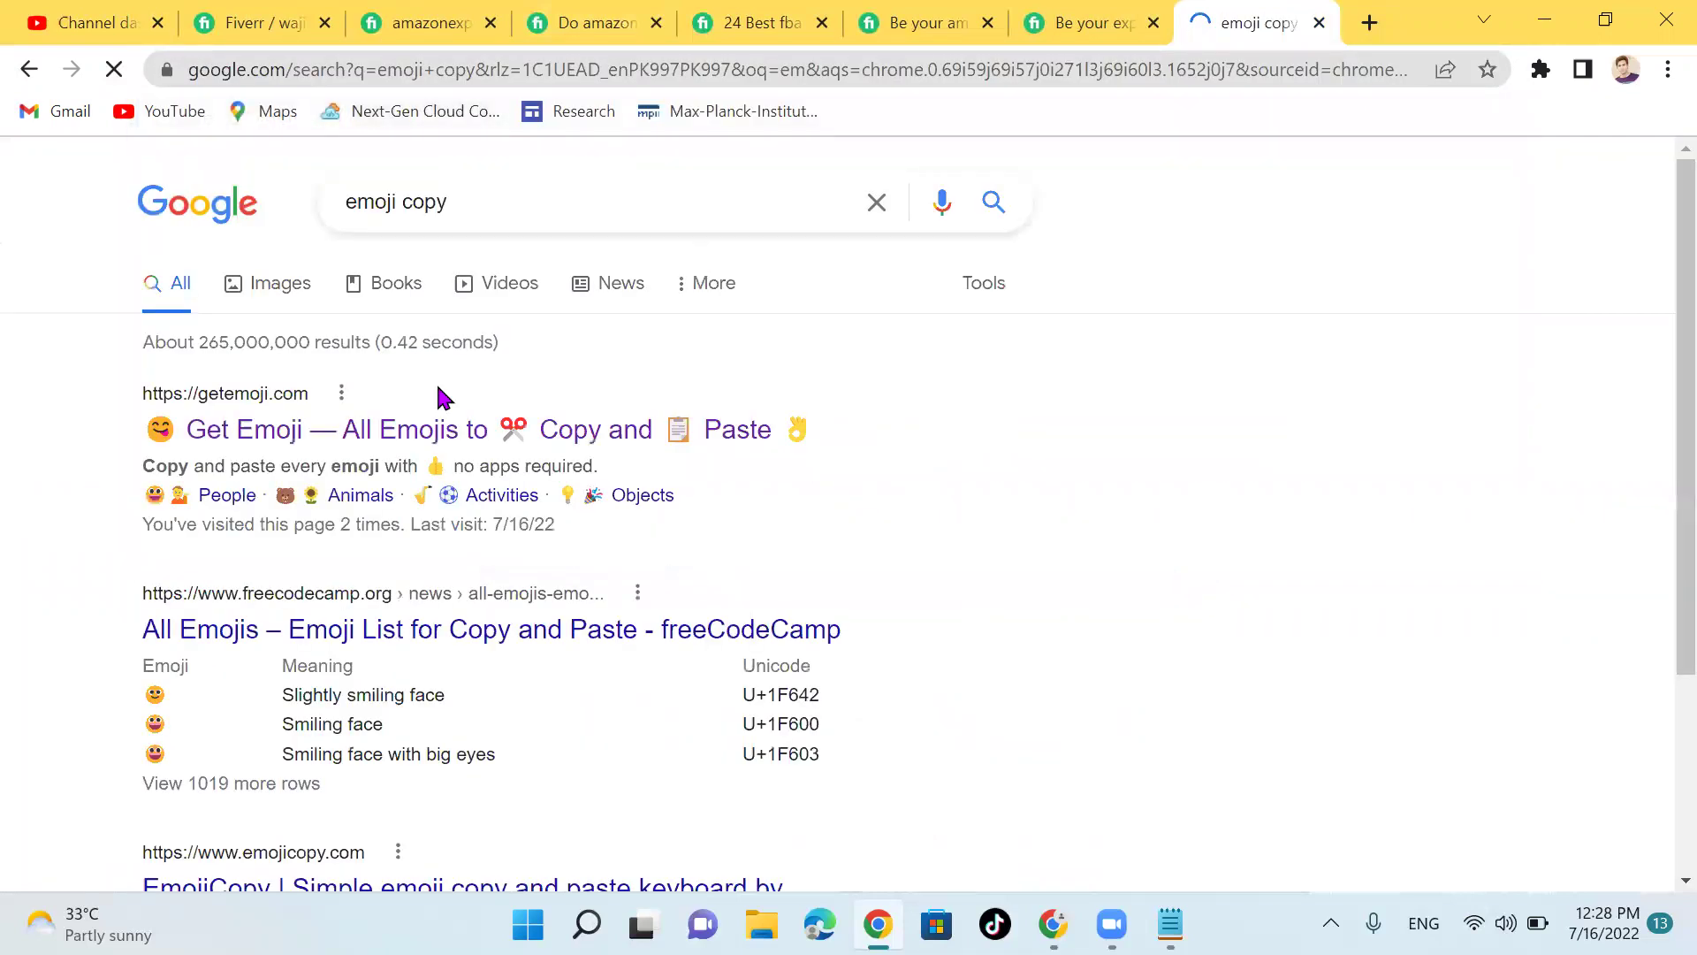
{"action": "left_click", "coordinate": [265, 417]}
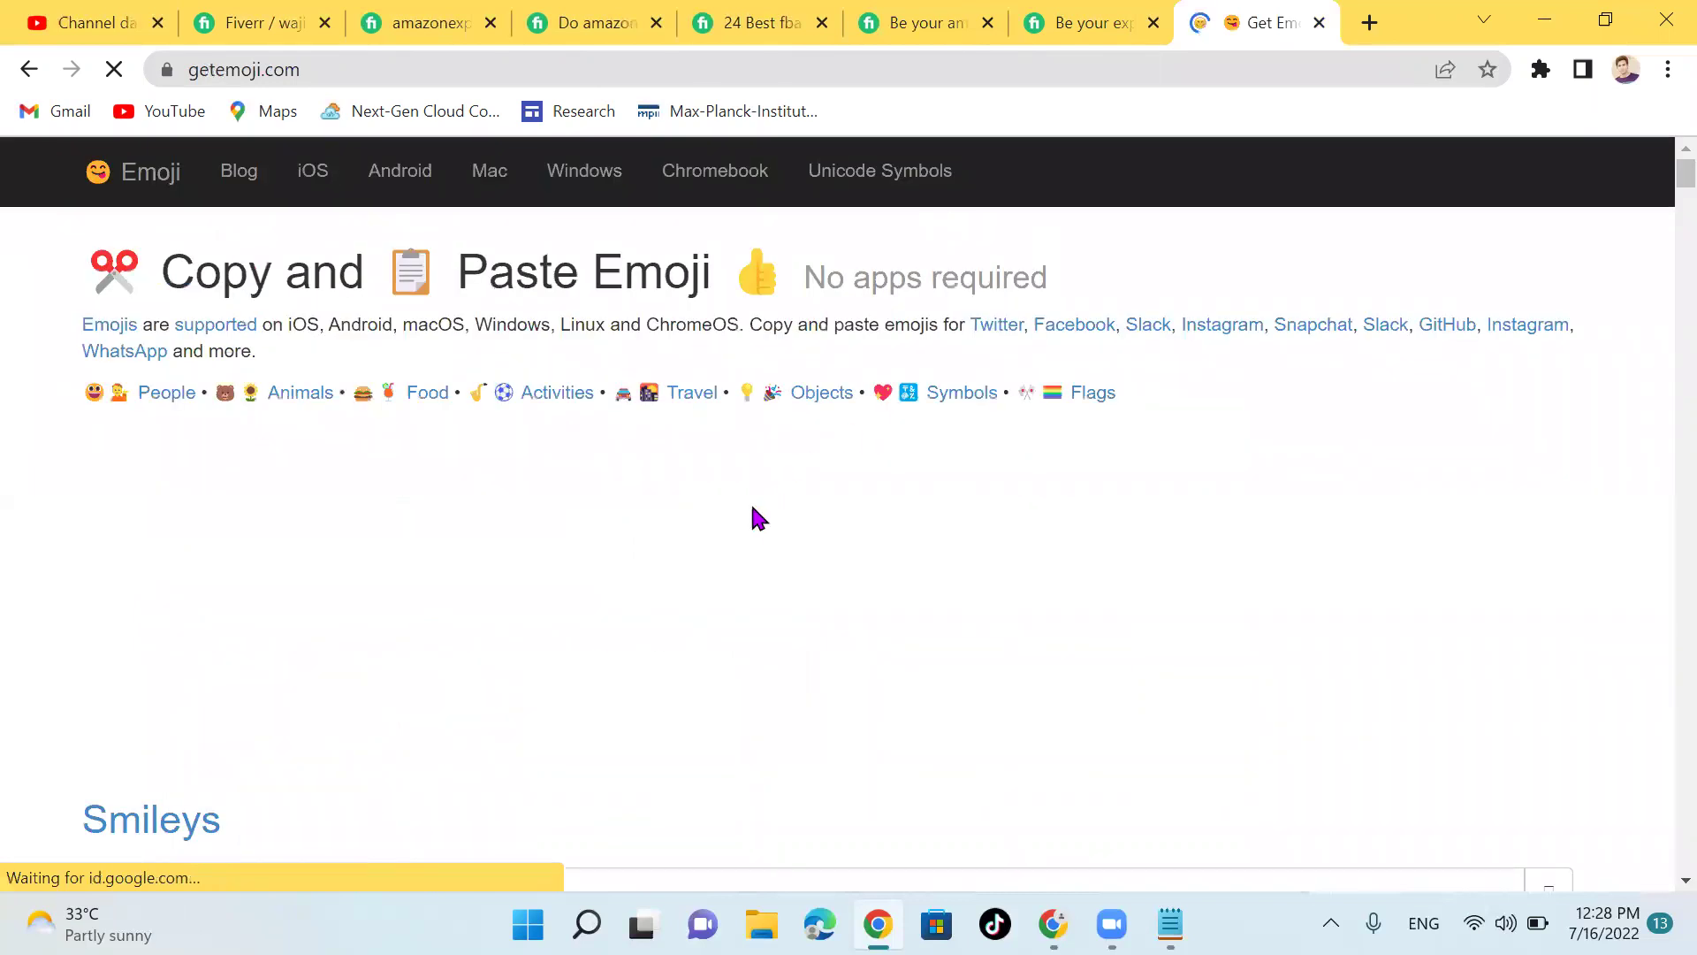
Step: Find the green check mark emoji among the symbols on the Get Emoji page and copy it
{"action": "scroll", "coordinate": [750, 519], "scroll_direction": "down", "scroll_amount": 3}
{"action": "scroll", "coordinate": [750, 520], "scroll_direction": "down", "scroll_amount": 5}
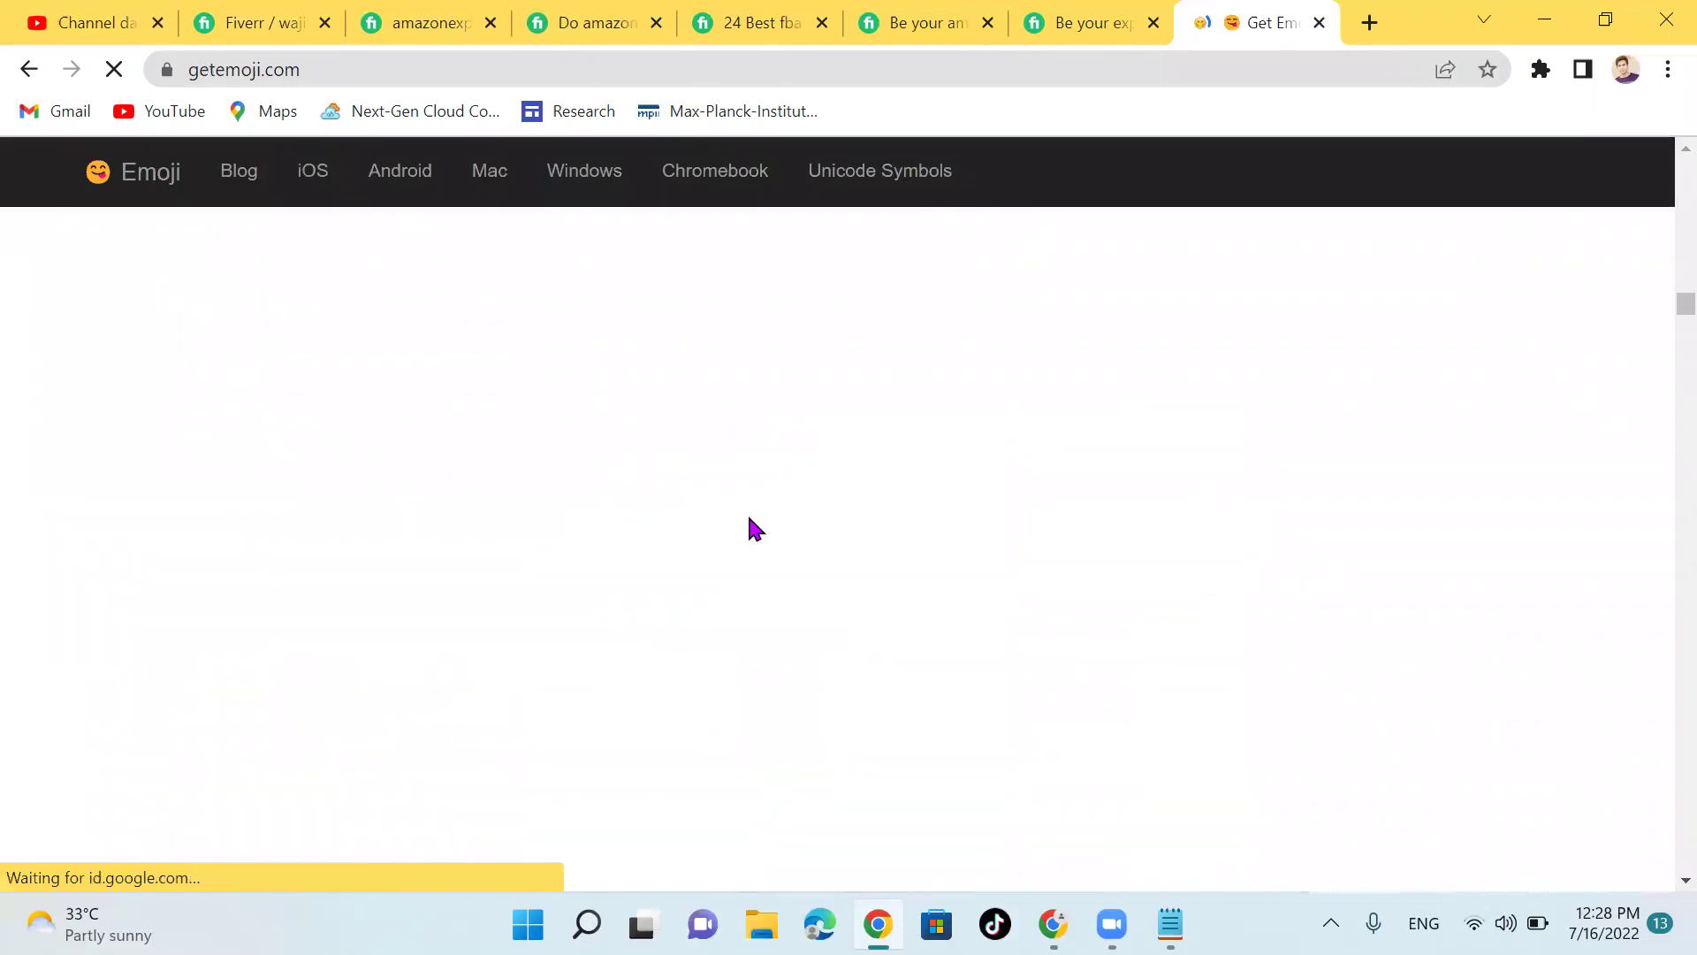
{"action": "scroll", "coordinate": [750, 517], "scroll_direction": "down", "scroll_amount": 2}
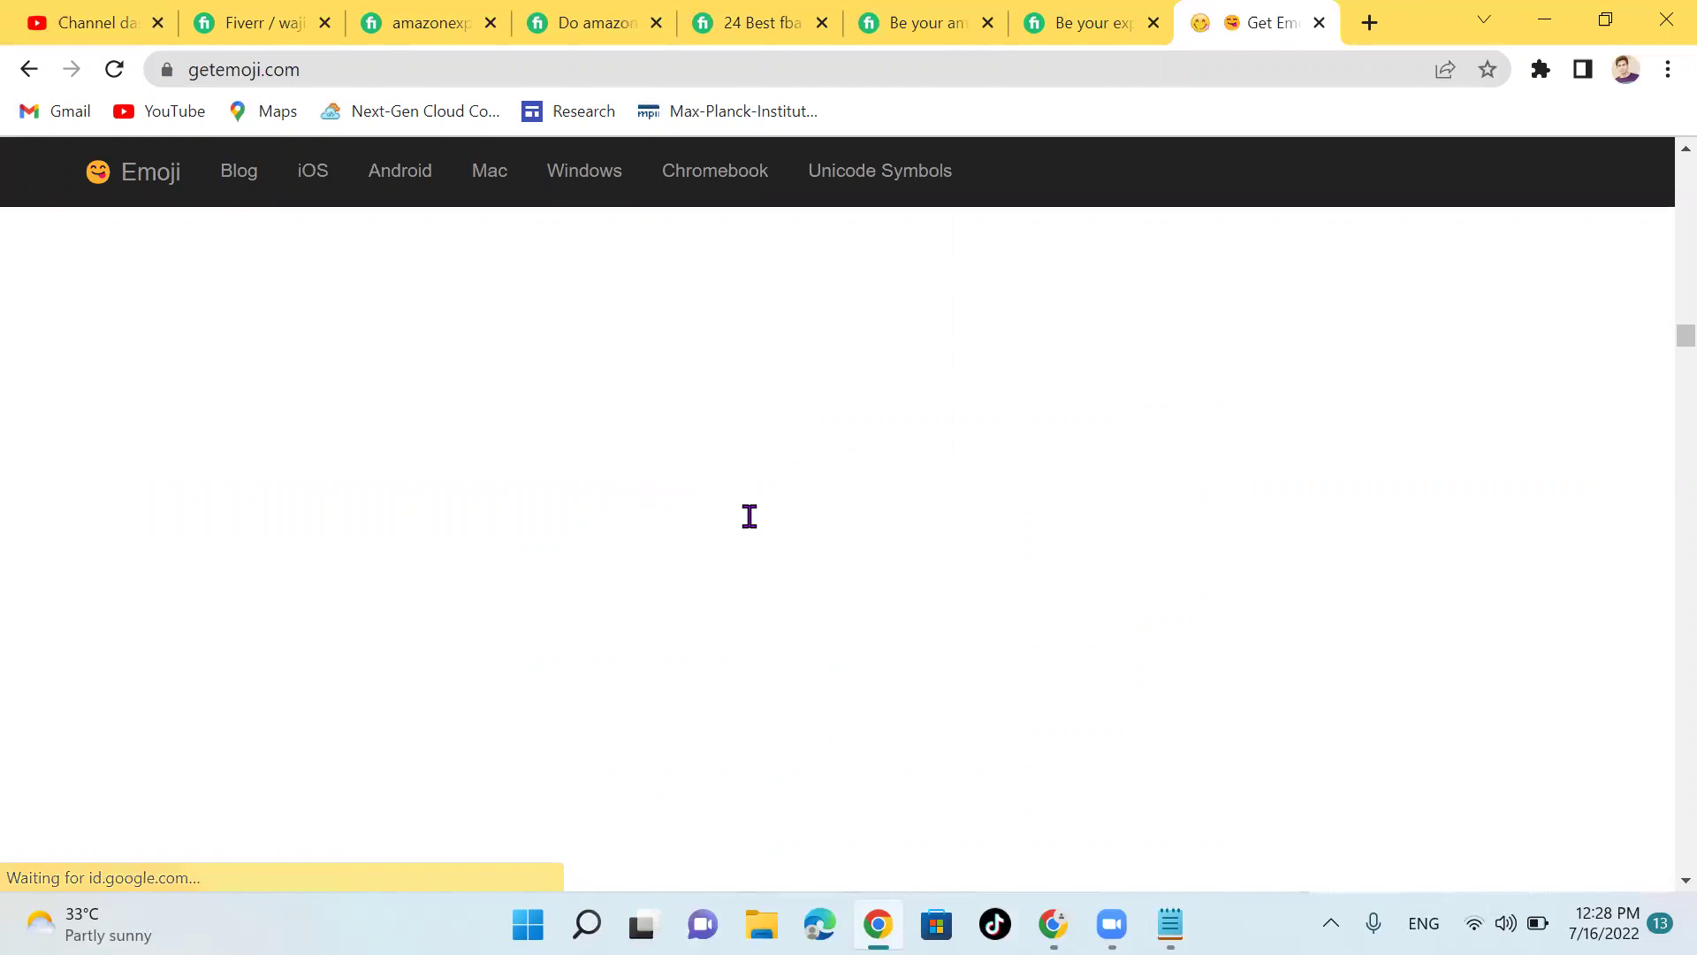
{"action": "scroll", "coordinate": [749, 526], "scroll_direction": "down", "scroll_amount": 4}
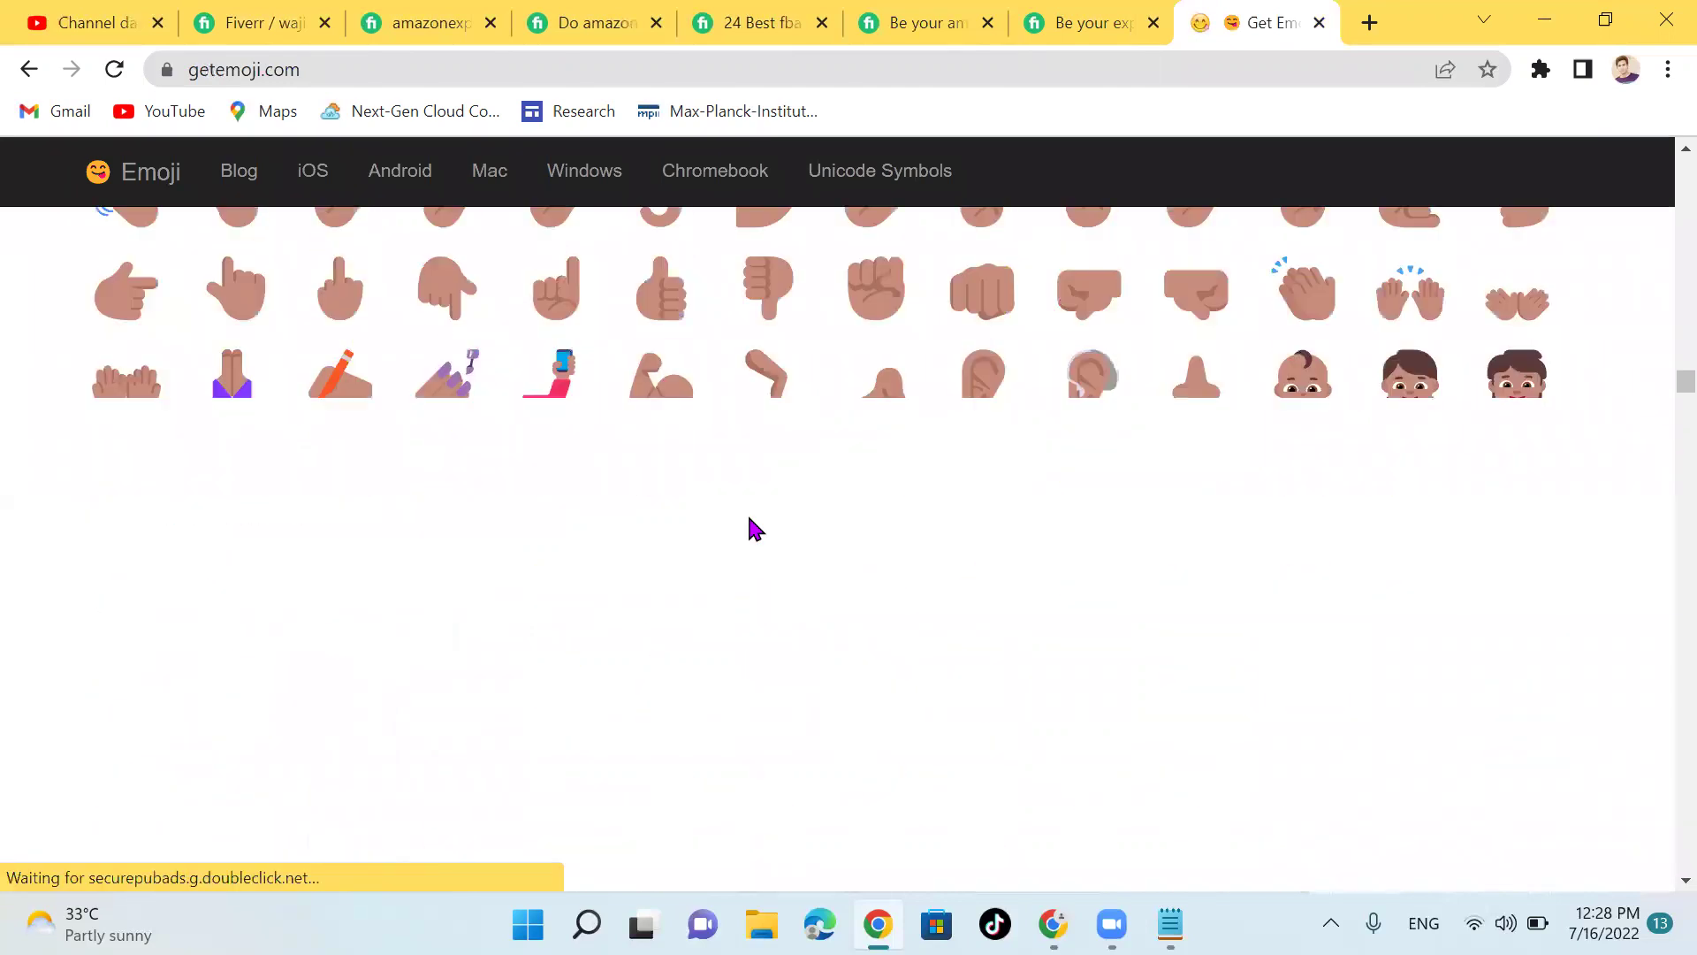
{"action": "scroll", "coordinate": [883, 648], "scroll_direction": "down", "scroll_amount": 3}
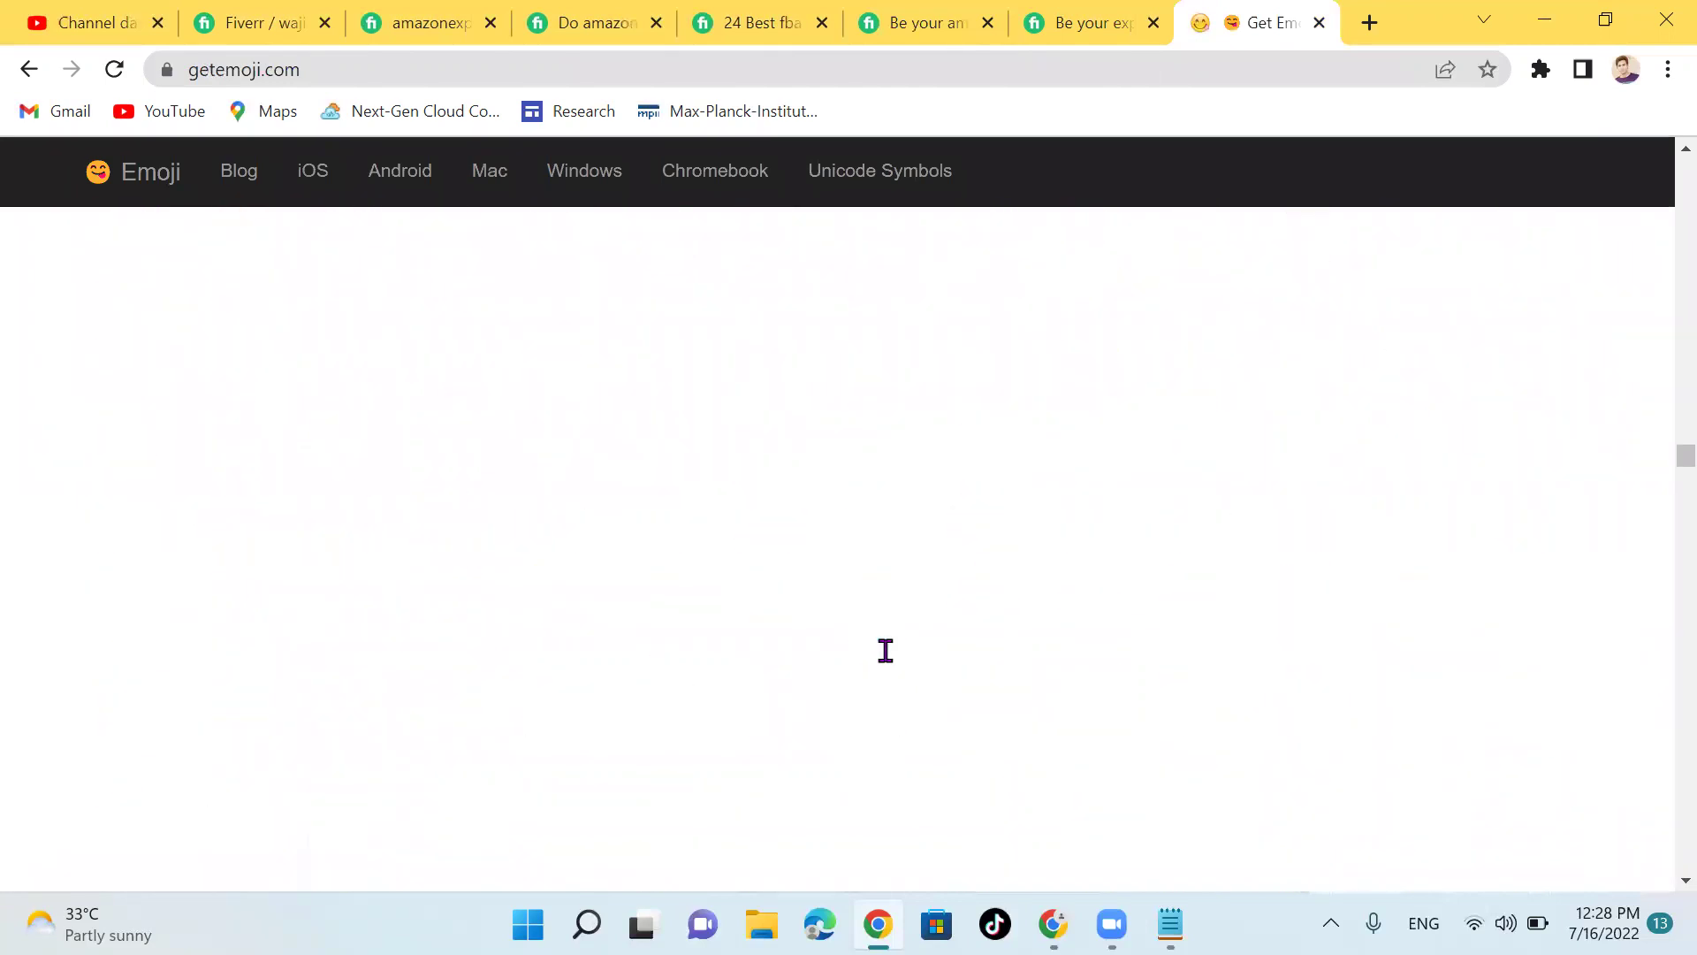
{"action": "scroll", "coordinate": [883, 653], "scroll_direction": "down", "scroll_amount": 6}
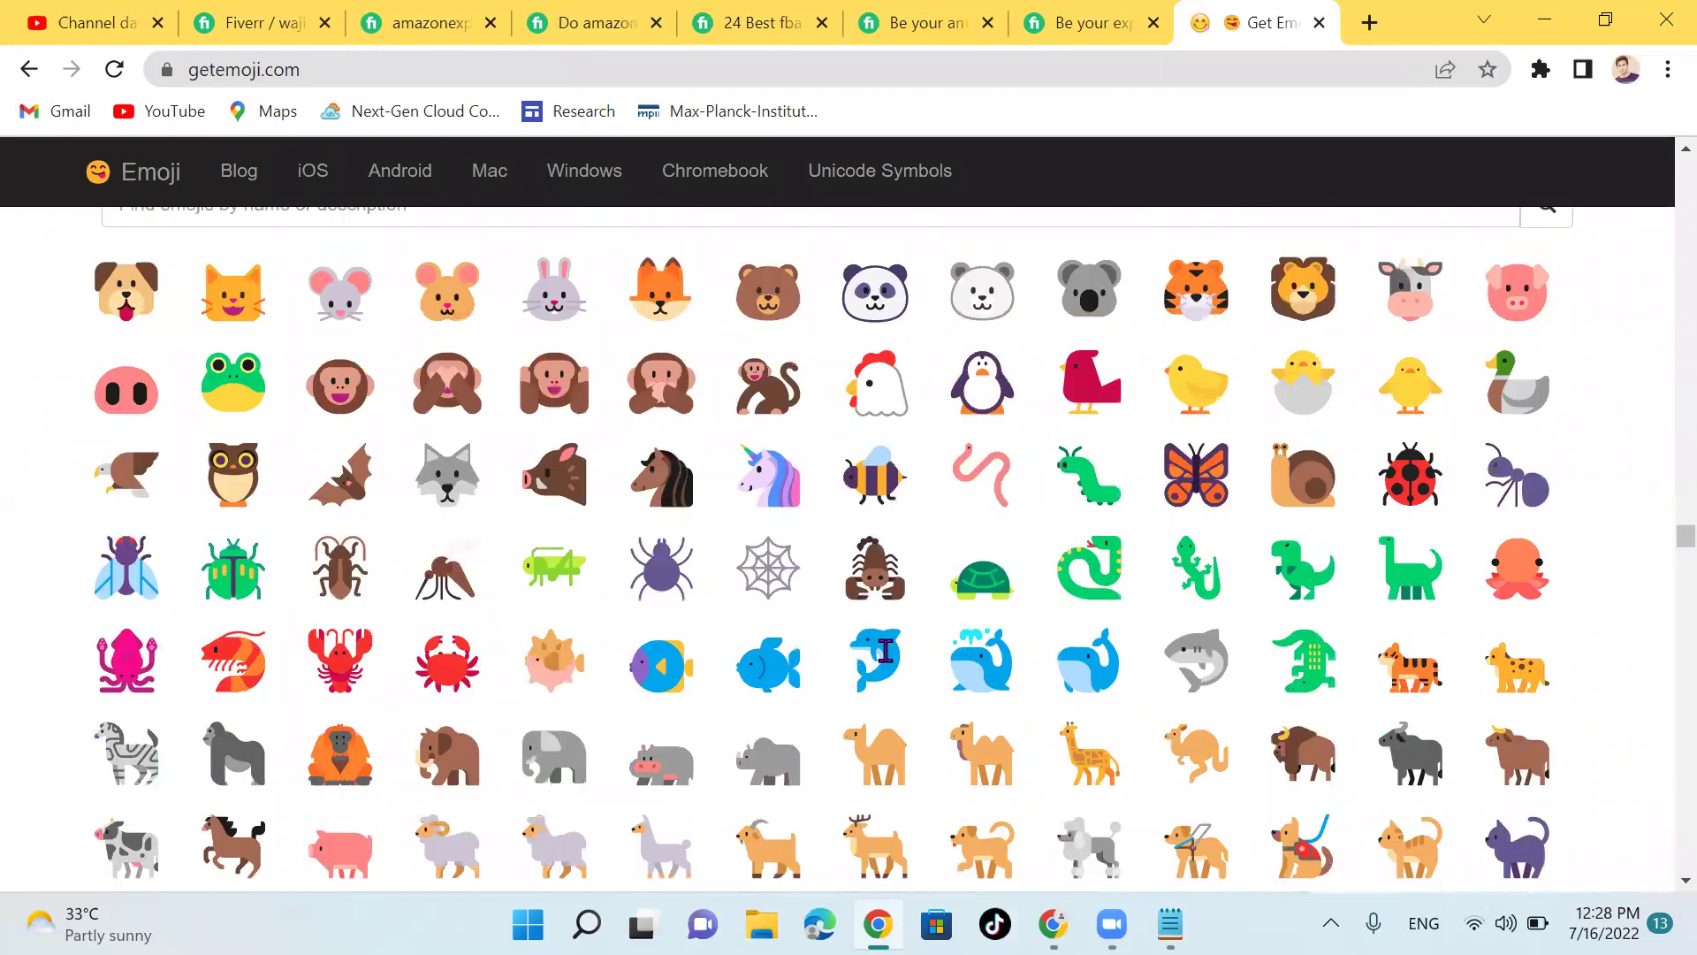
{"action": "scroll", "coordinate": [884, 653], "scroll_direction": "down", "scroll_amount": 10}
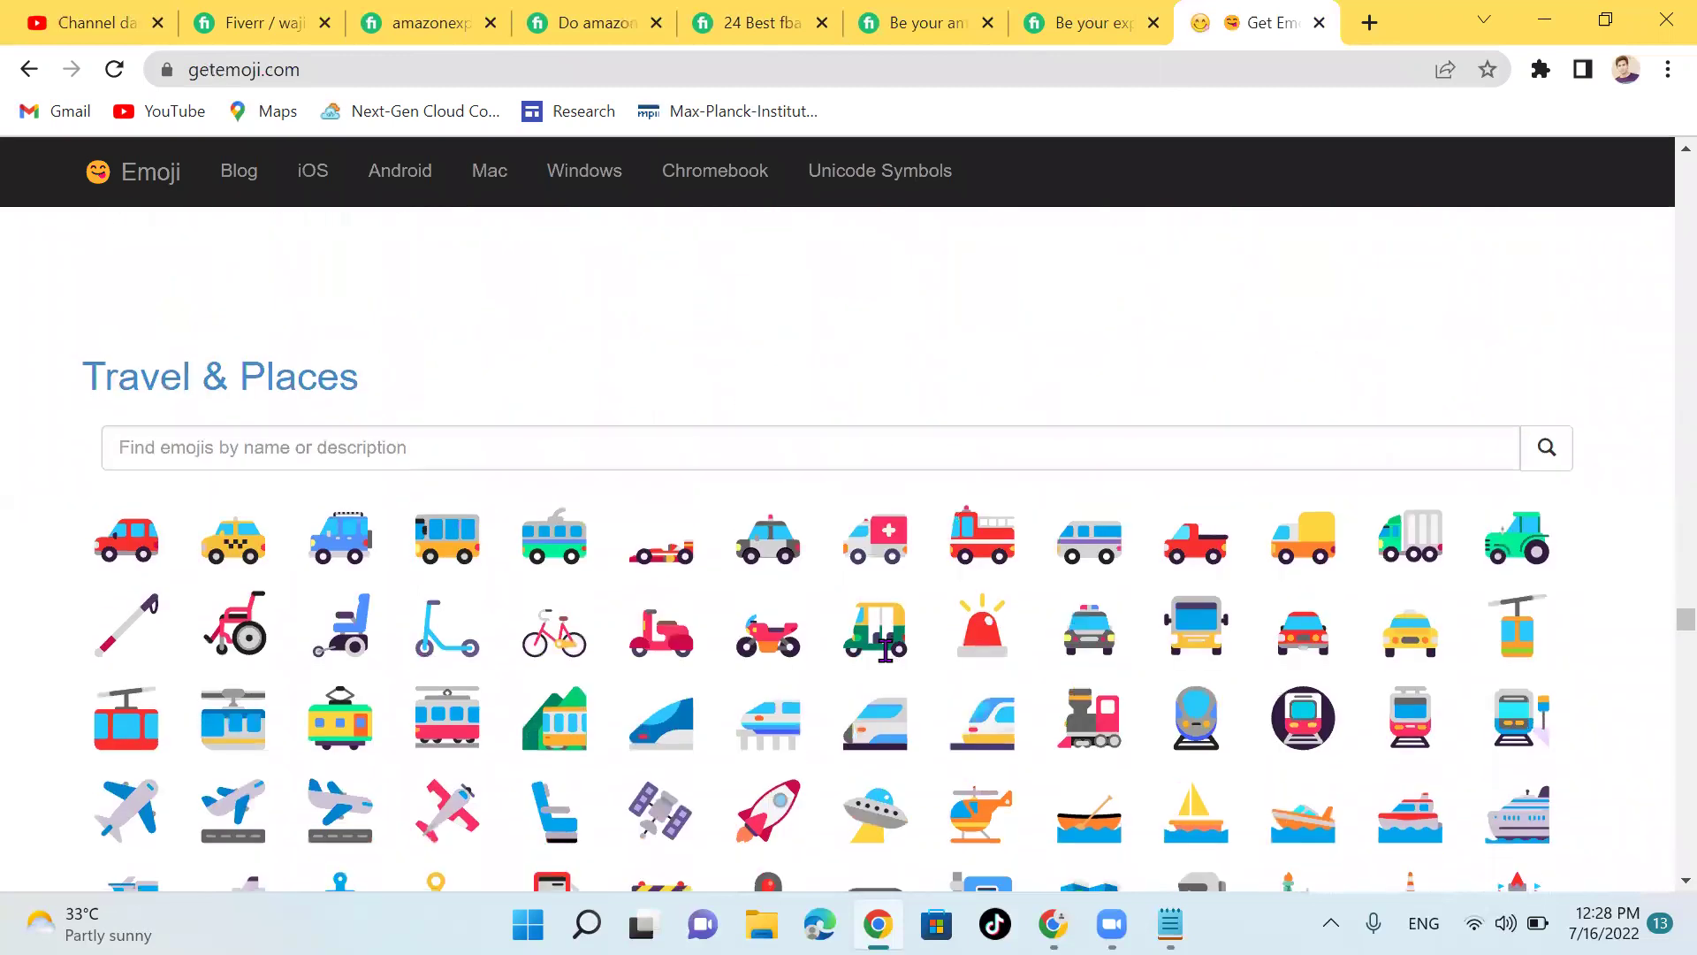
{"action": "scroll", "coordinate": [885, 652], "scroll_direction": "down", "scroll_amount": 10}
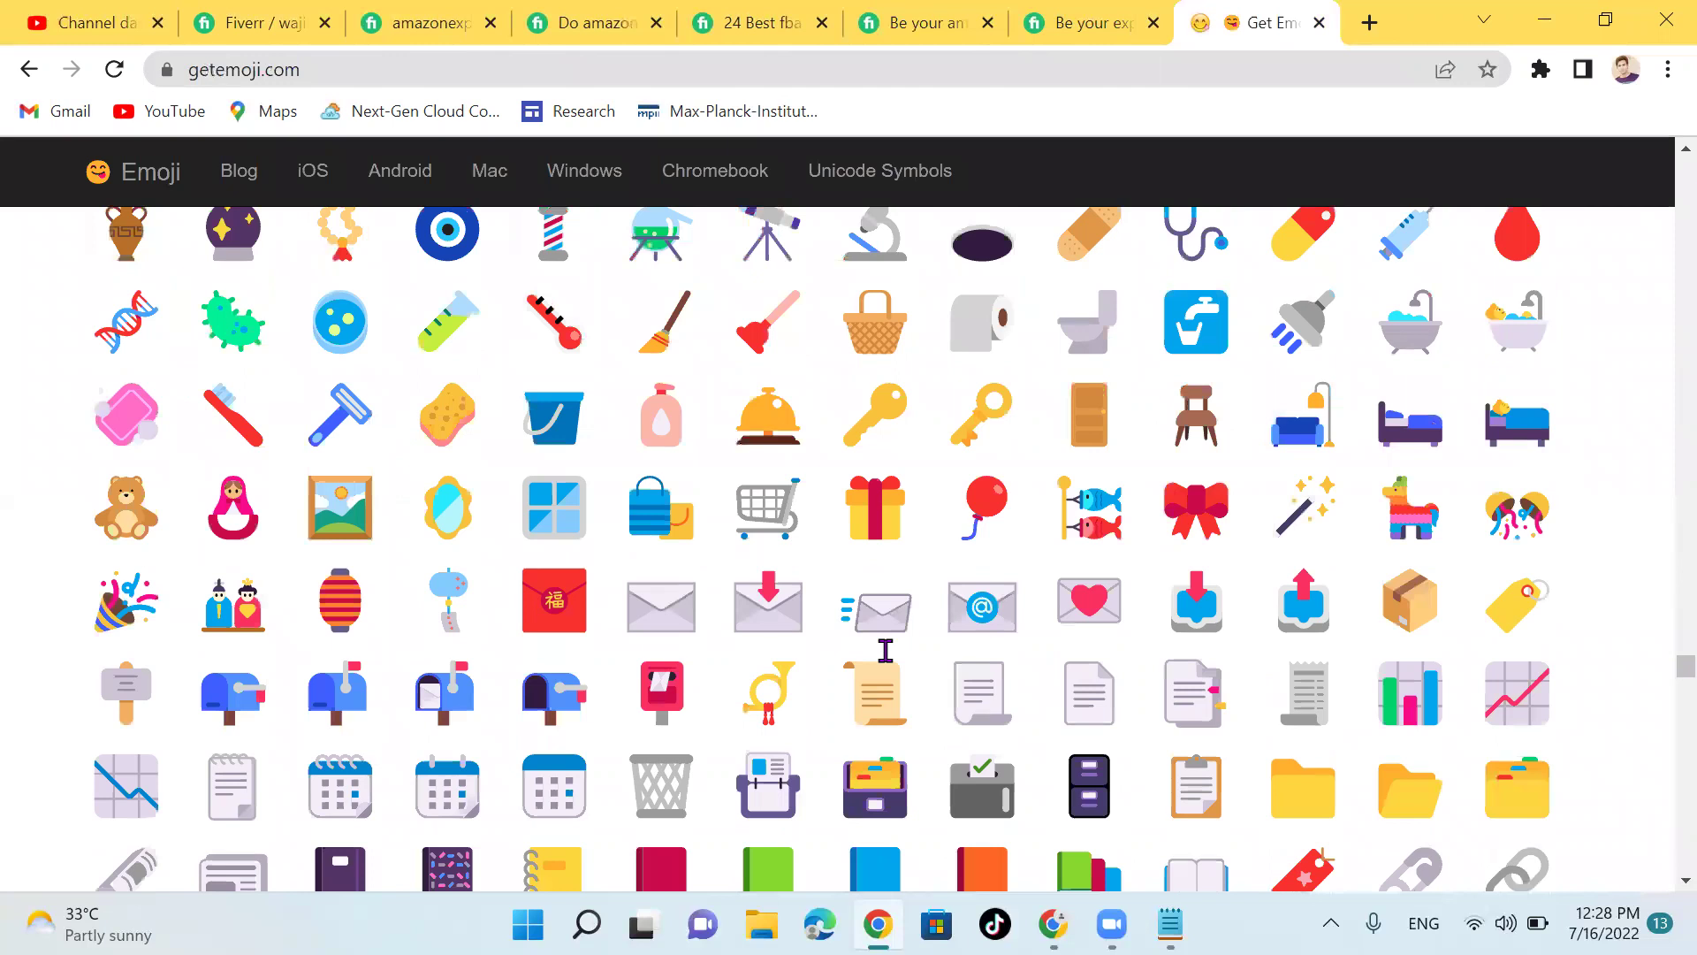
{"action": "scroll", "coordinate": [885, 652], "scroll_direction": "down", "scroll_amount": 5}
{"action": "scroll", "coordinate": [885, 648], "scroll_direction": "down", "scroll_amount": 4}
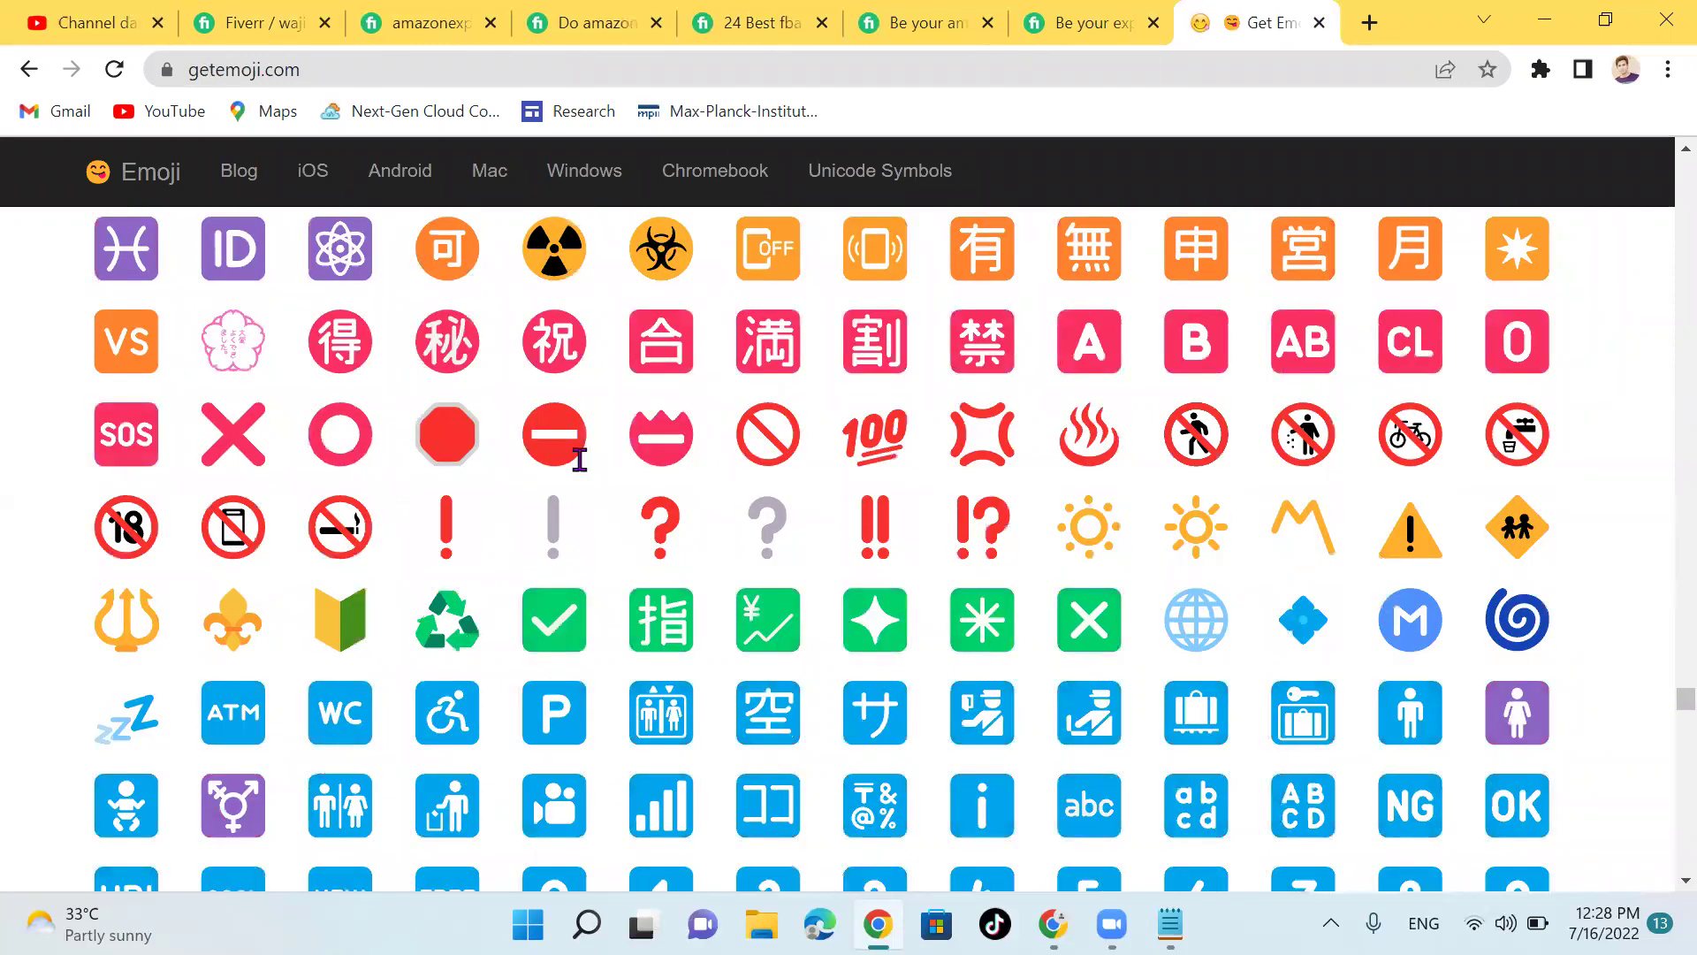
{"action": "scroll", "coordinate": [569, 464], "scroll_direction": "down", "scroll_amount": 2}
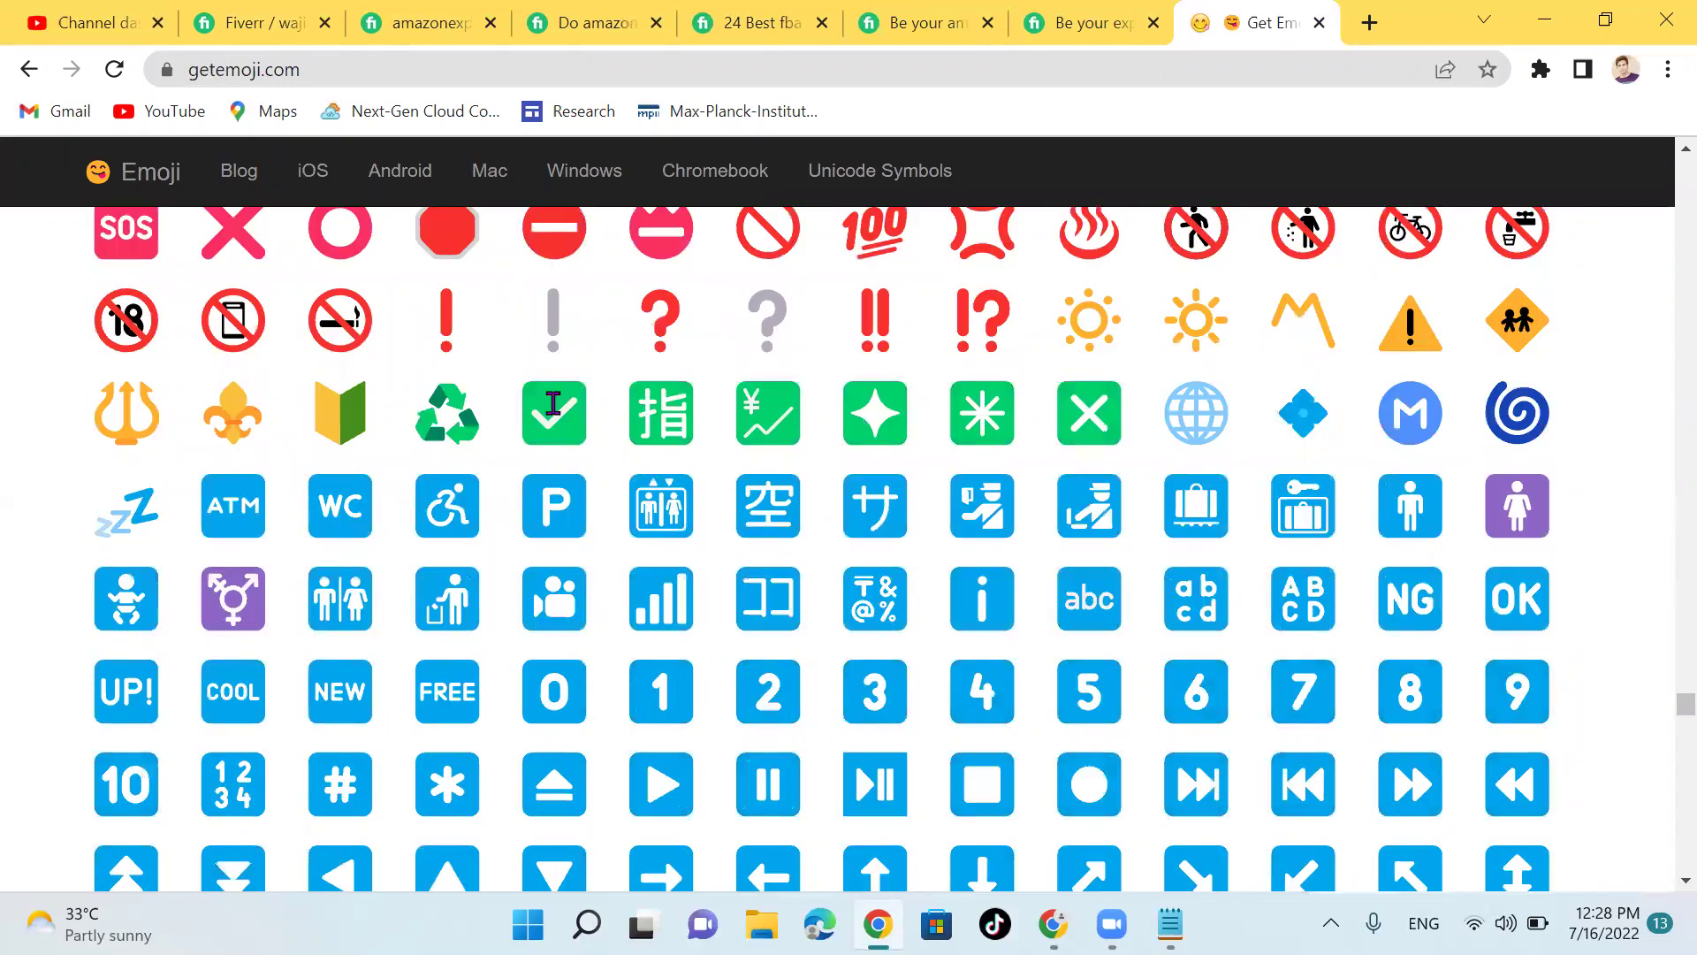
{"action": "left_click", "coordinate": [554, 410]}
{"action": "key", "text": "ctrl+c"}
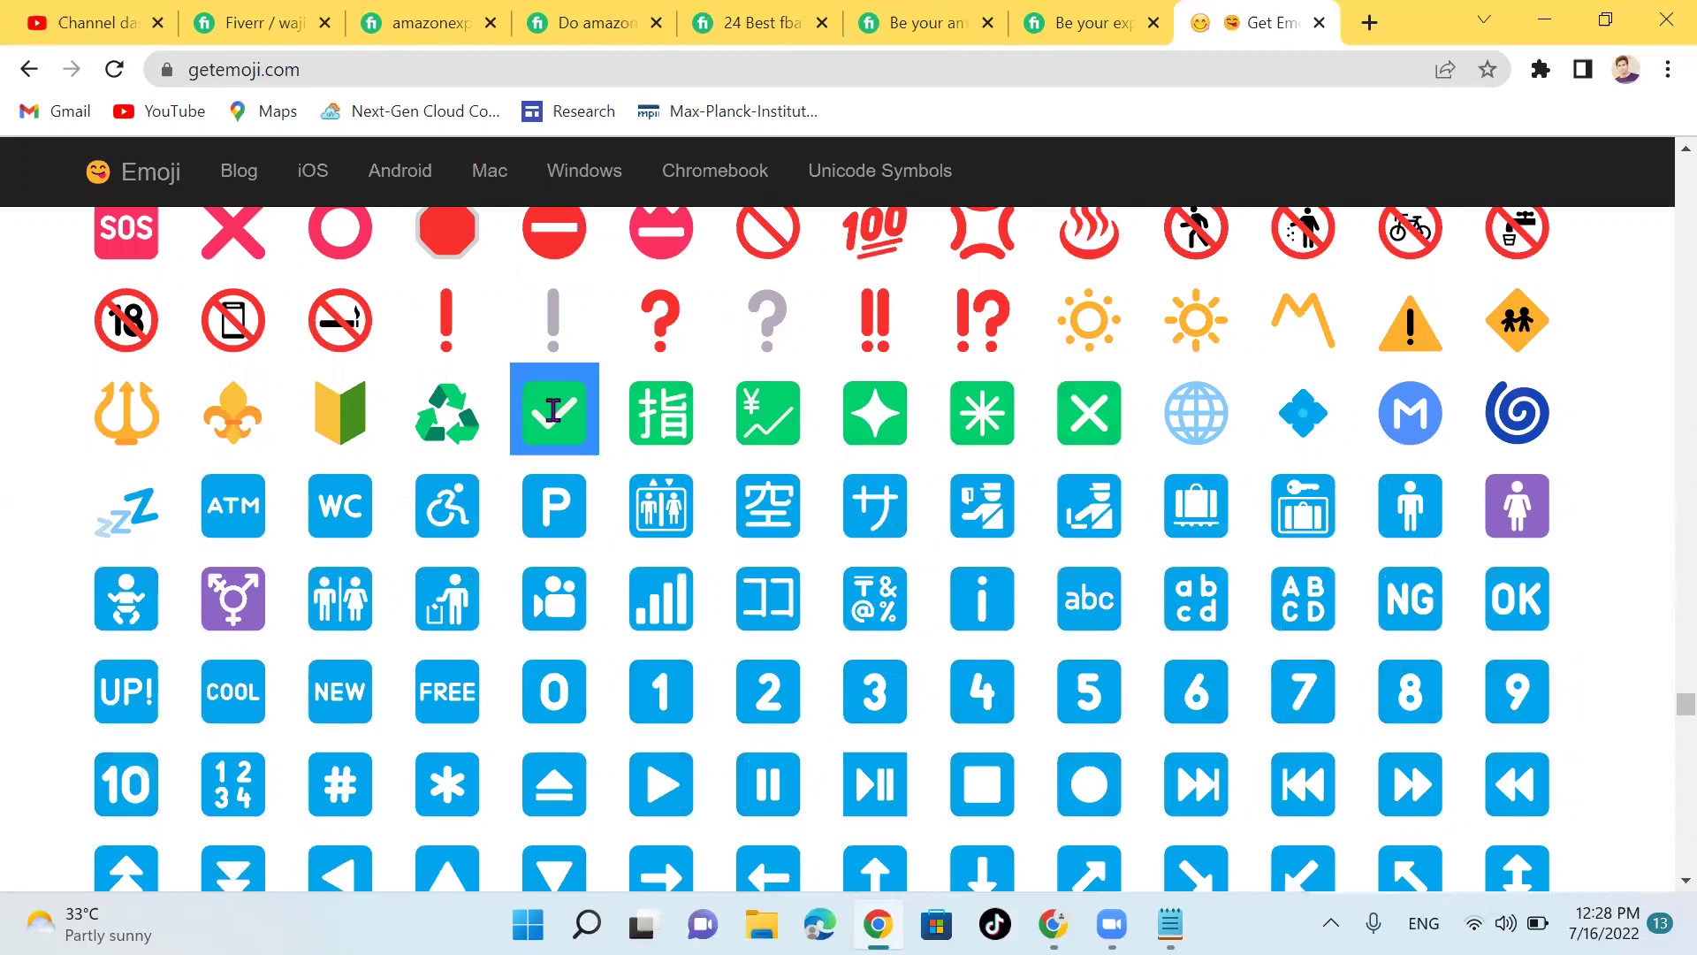
{"action": "right_click", "coordinate": [554, 411]}
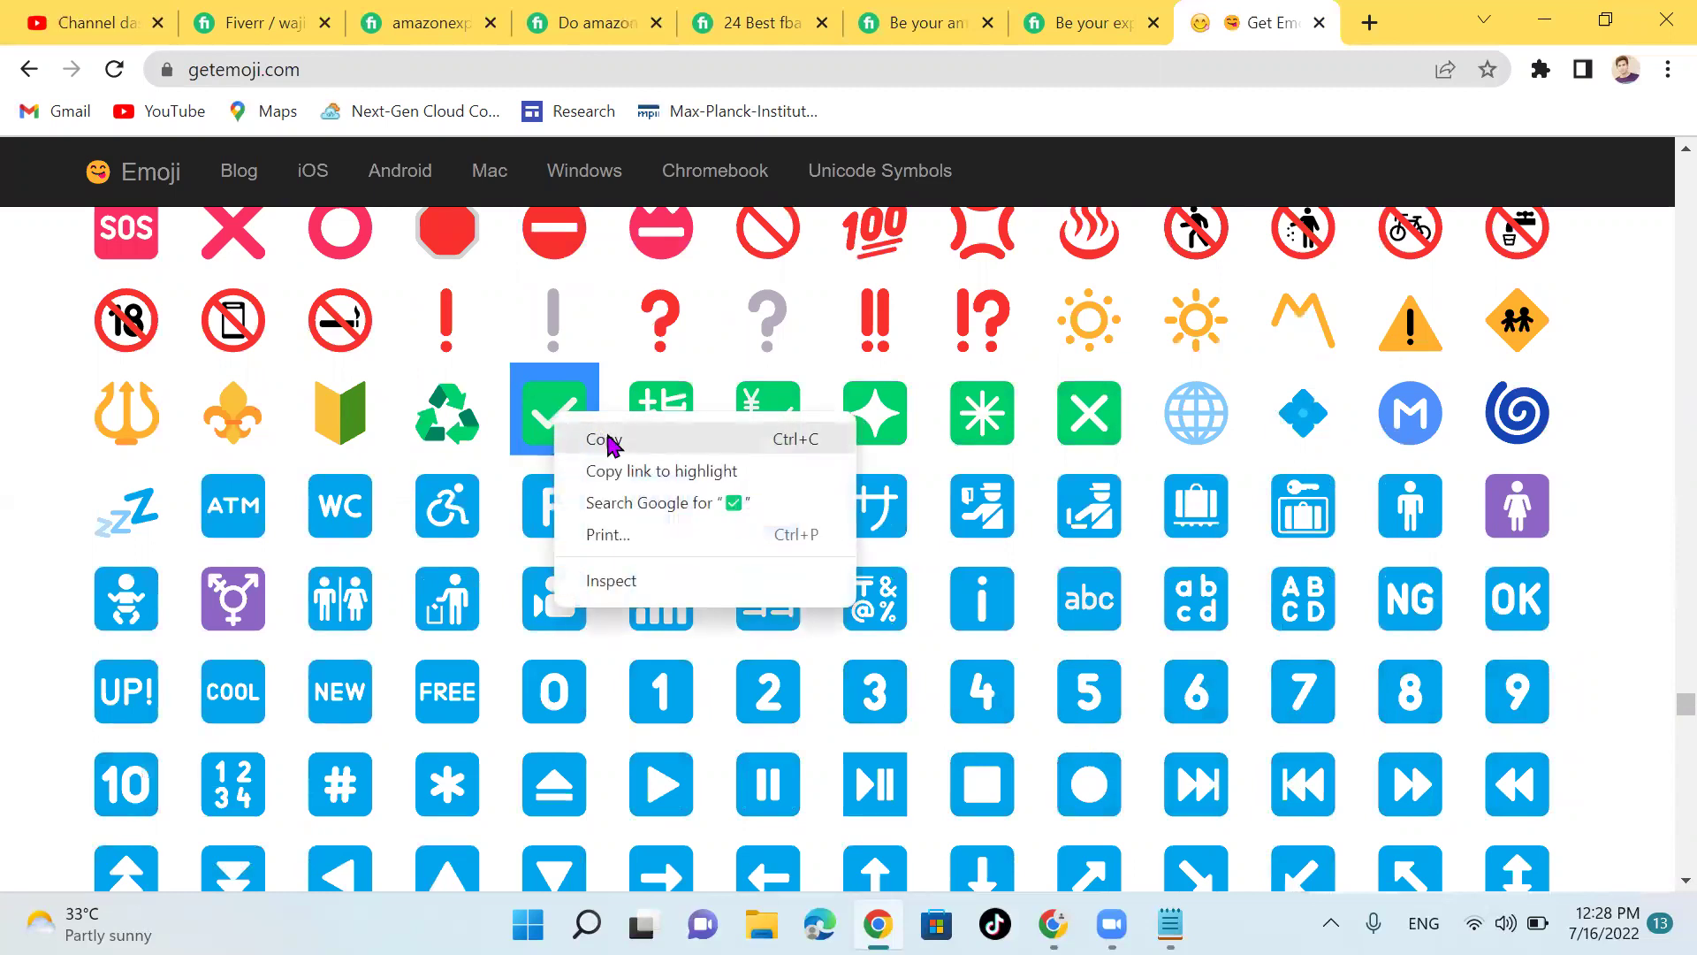
{"action": "left_click", "coordinate": [607, 435]}
Step: Return to the Fiverr gig and paste the check mark emoji on seven separate lines of the Basic package description
{"action": "left_click", "coordinate": [244, 26]}
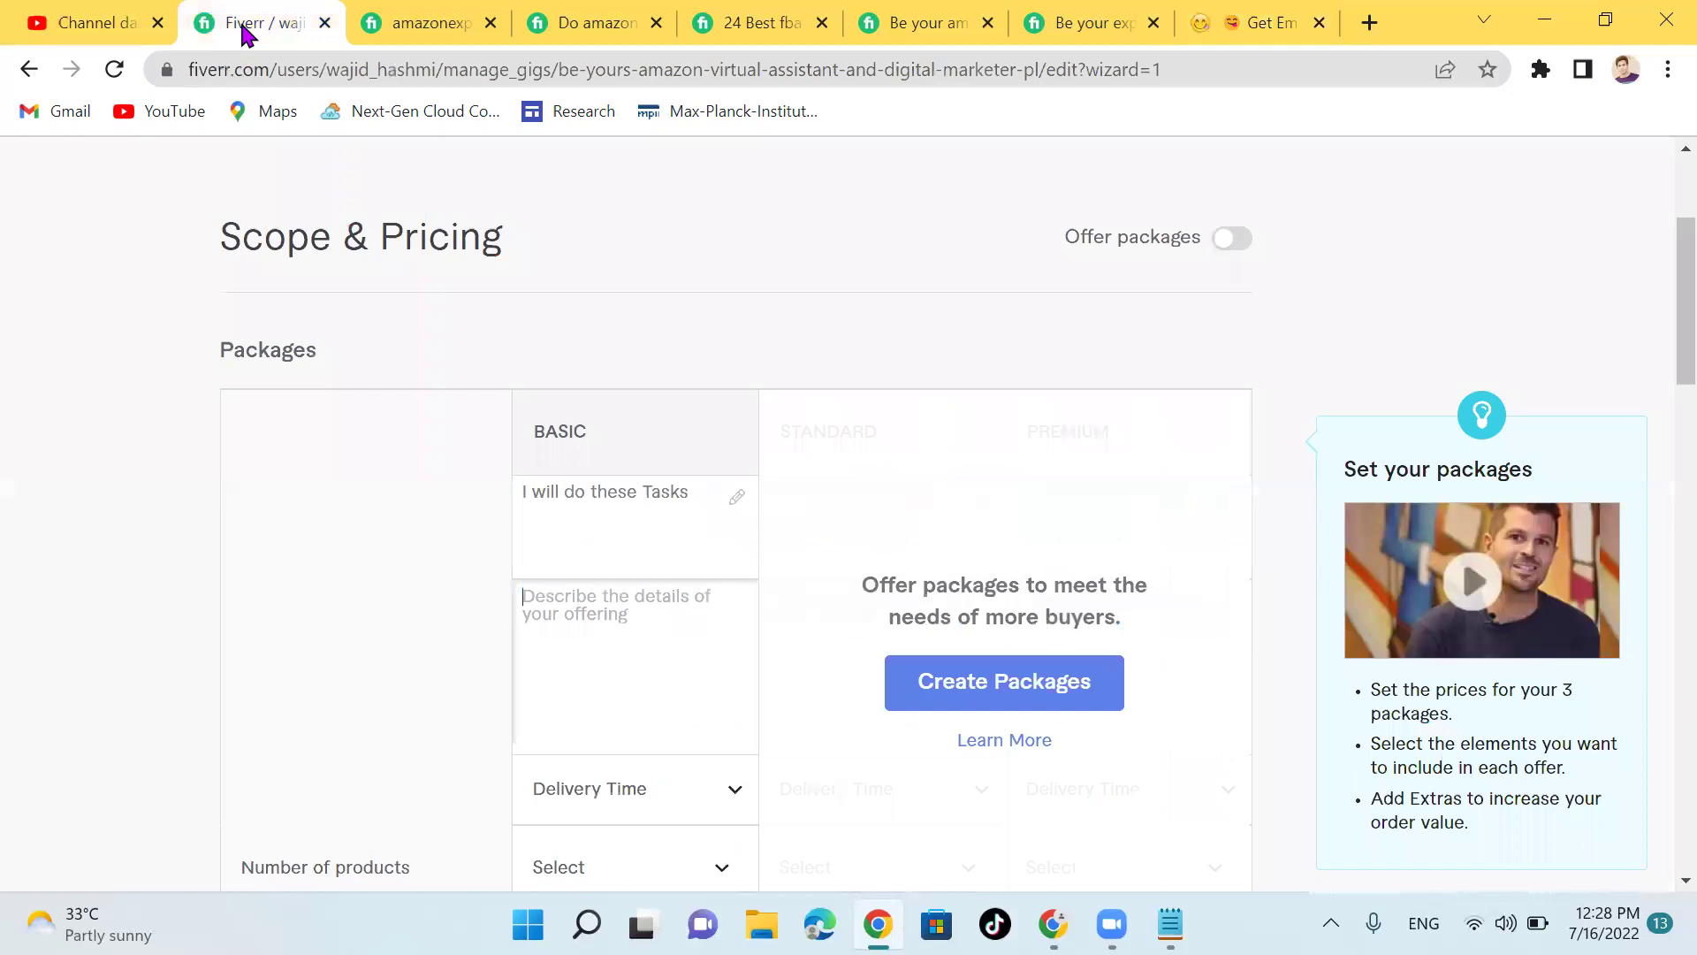
{"action": "left_click", "coordinate": [568, 634]}
{"action": "key", "text": "ctrl+v"}
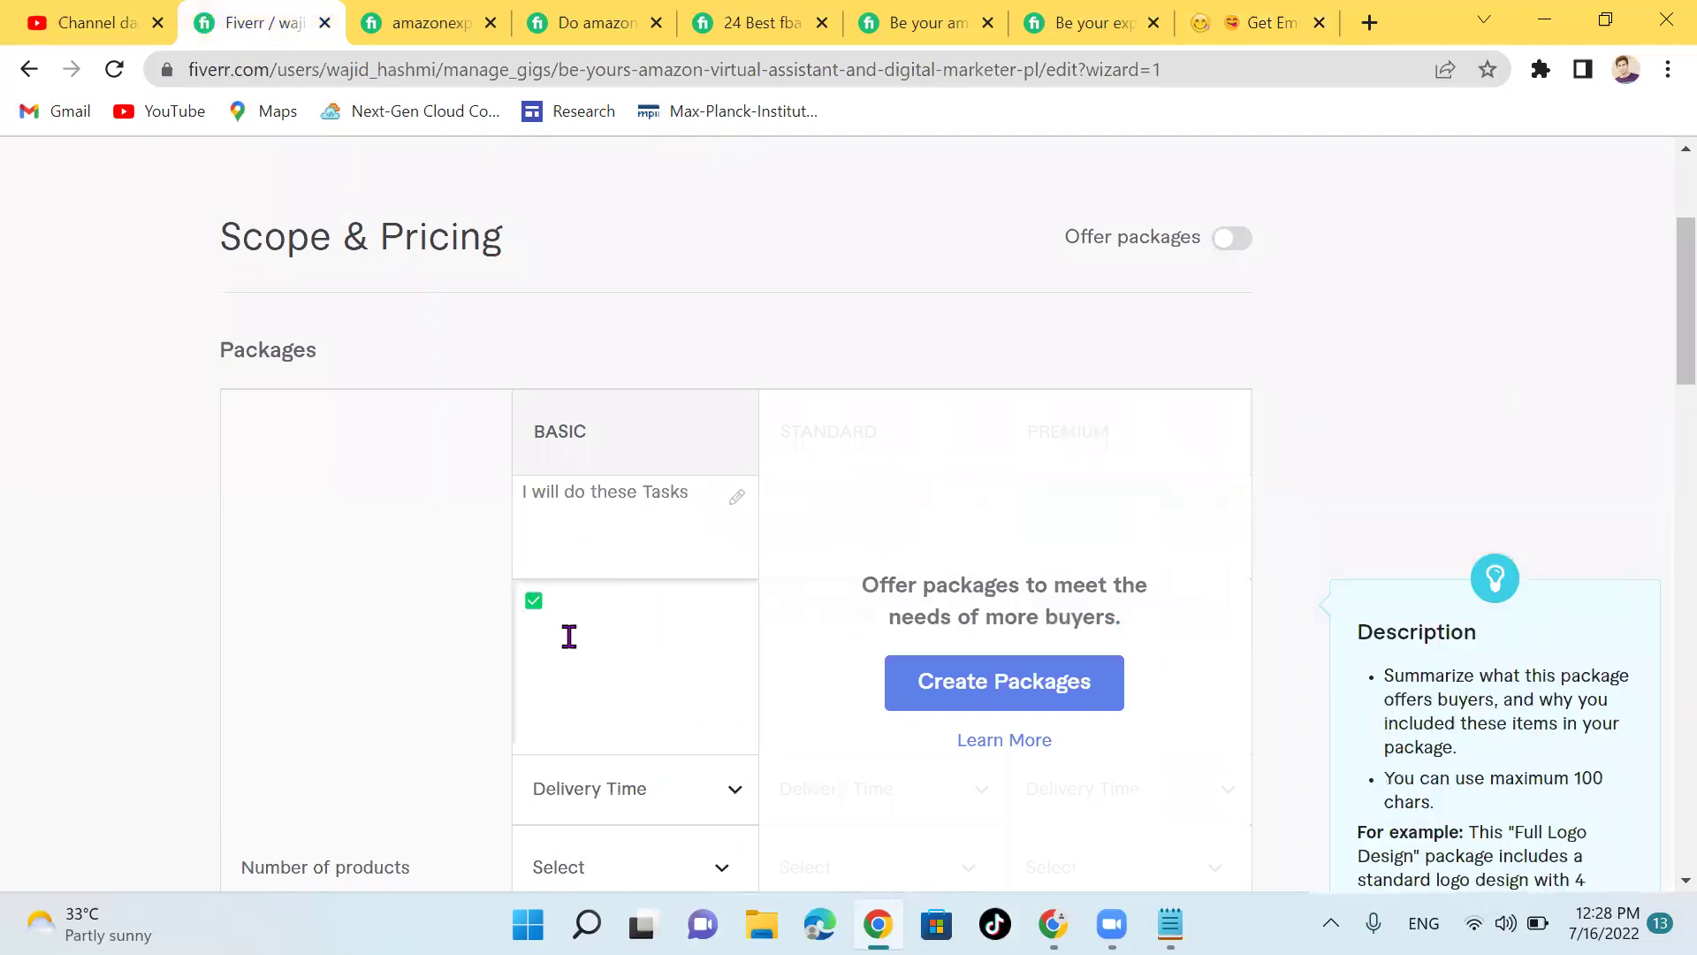
{"action": "key", "text": "ctrl+v"}
{"action": "key", "text": "Return"}
{"action": "key", "text": "ctrl+v"}
{"action": "key", "text": "ctrl+v"}
{"action": "key", "text": "Return"}
{"action": "key", "text": "ctrl+v"}
{"action": "key", "text": "Return"}
{"action": "key", "text": "ctrl+v"}
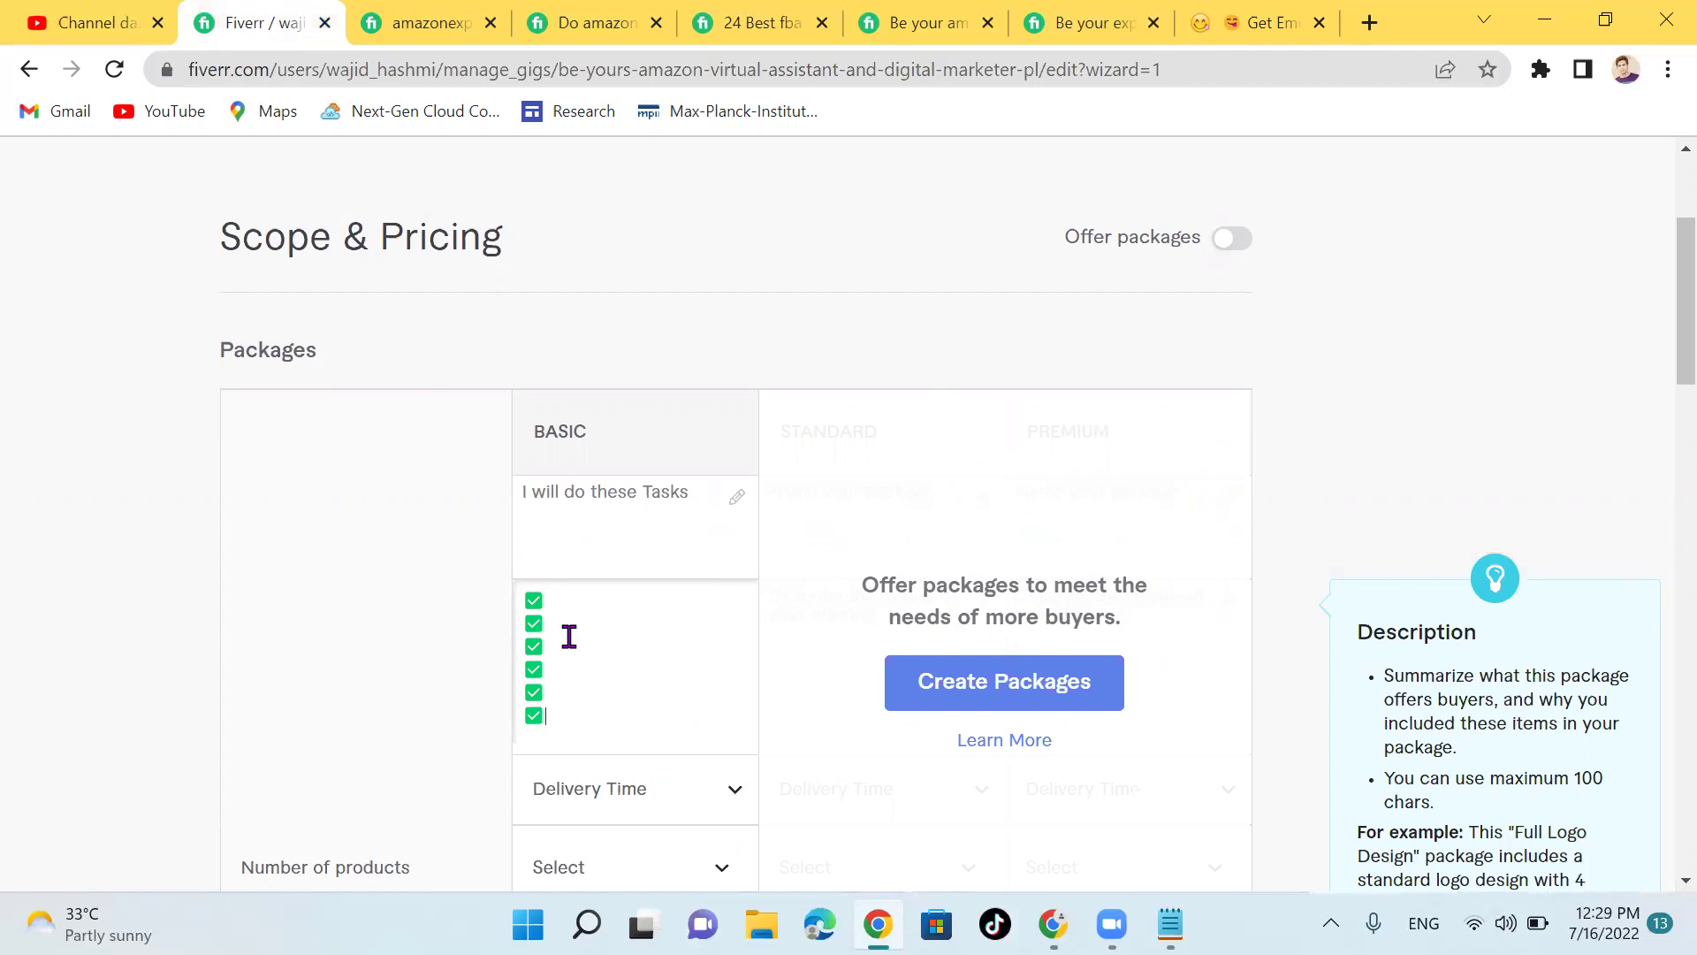
{"action": "key", "text": "Return"}
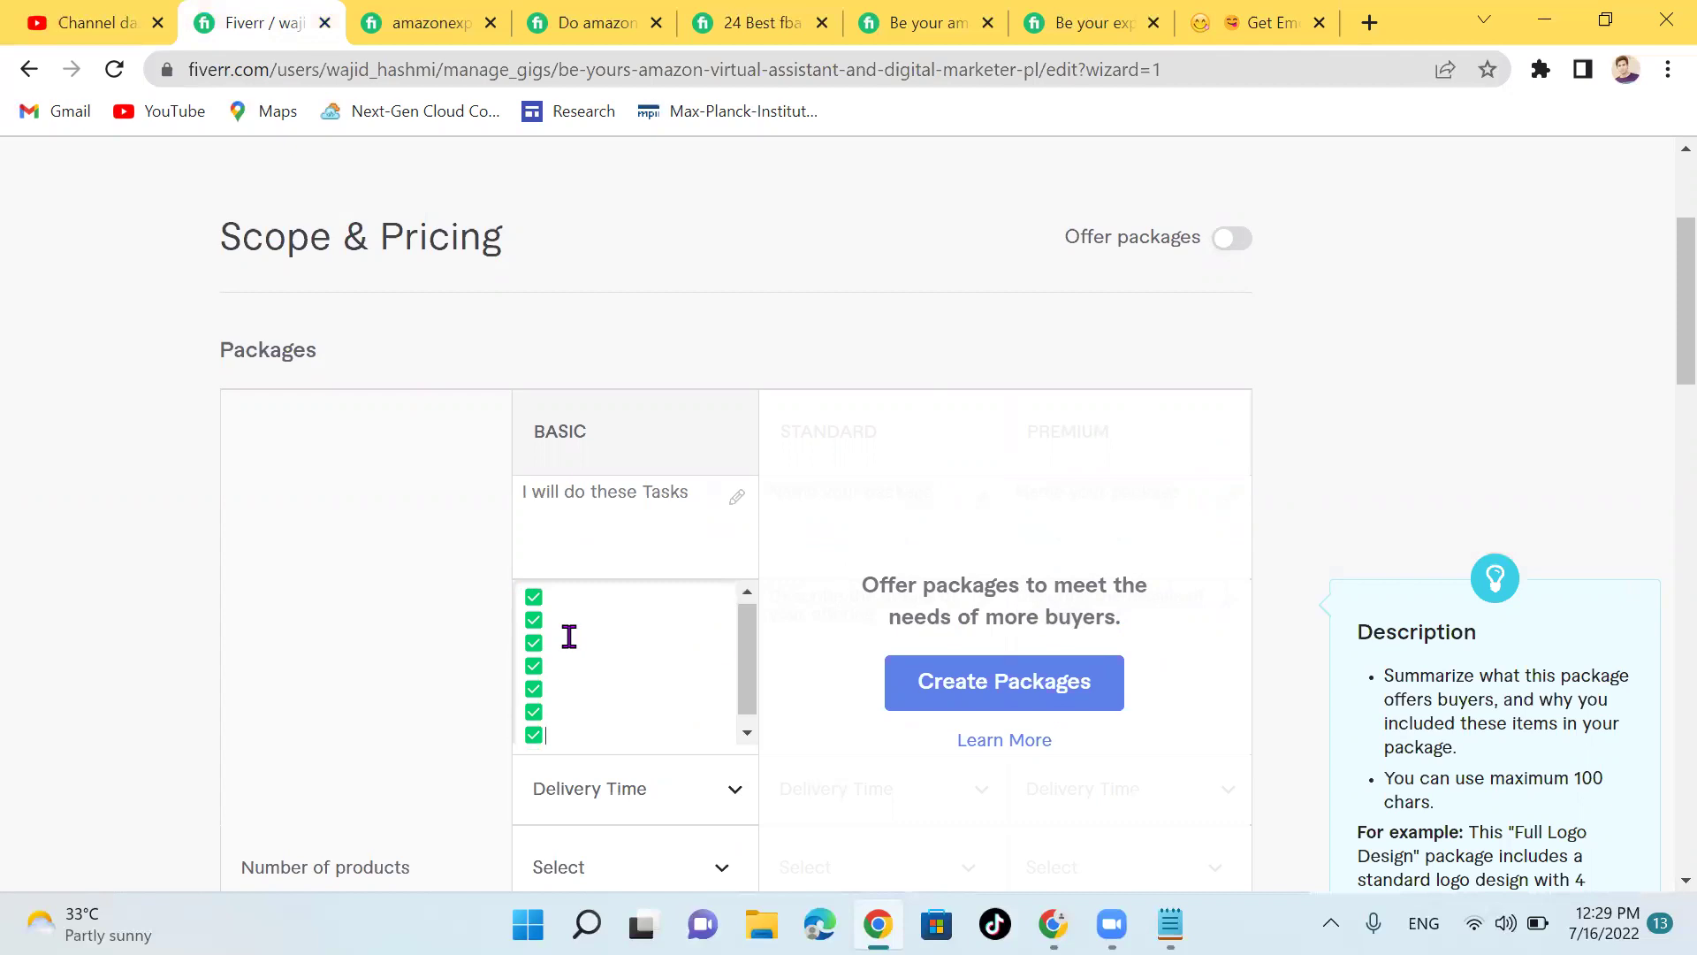
{"action": "key", "text": "ctrl+v"}
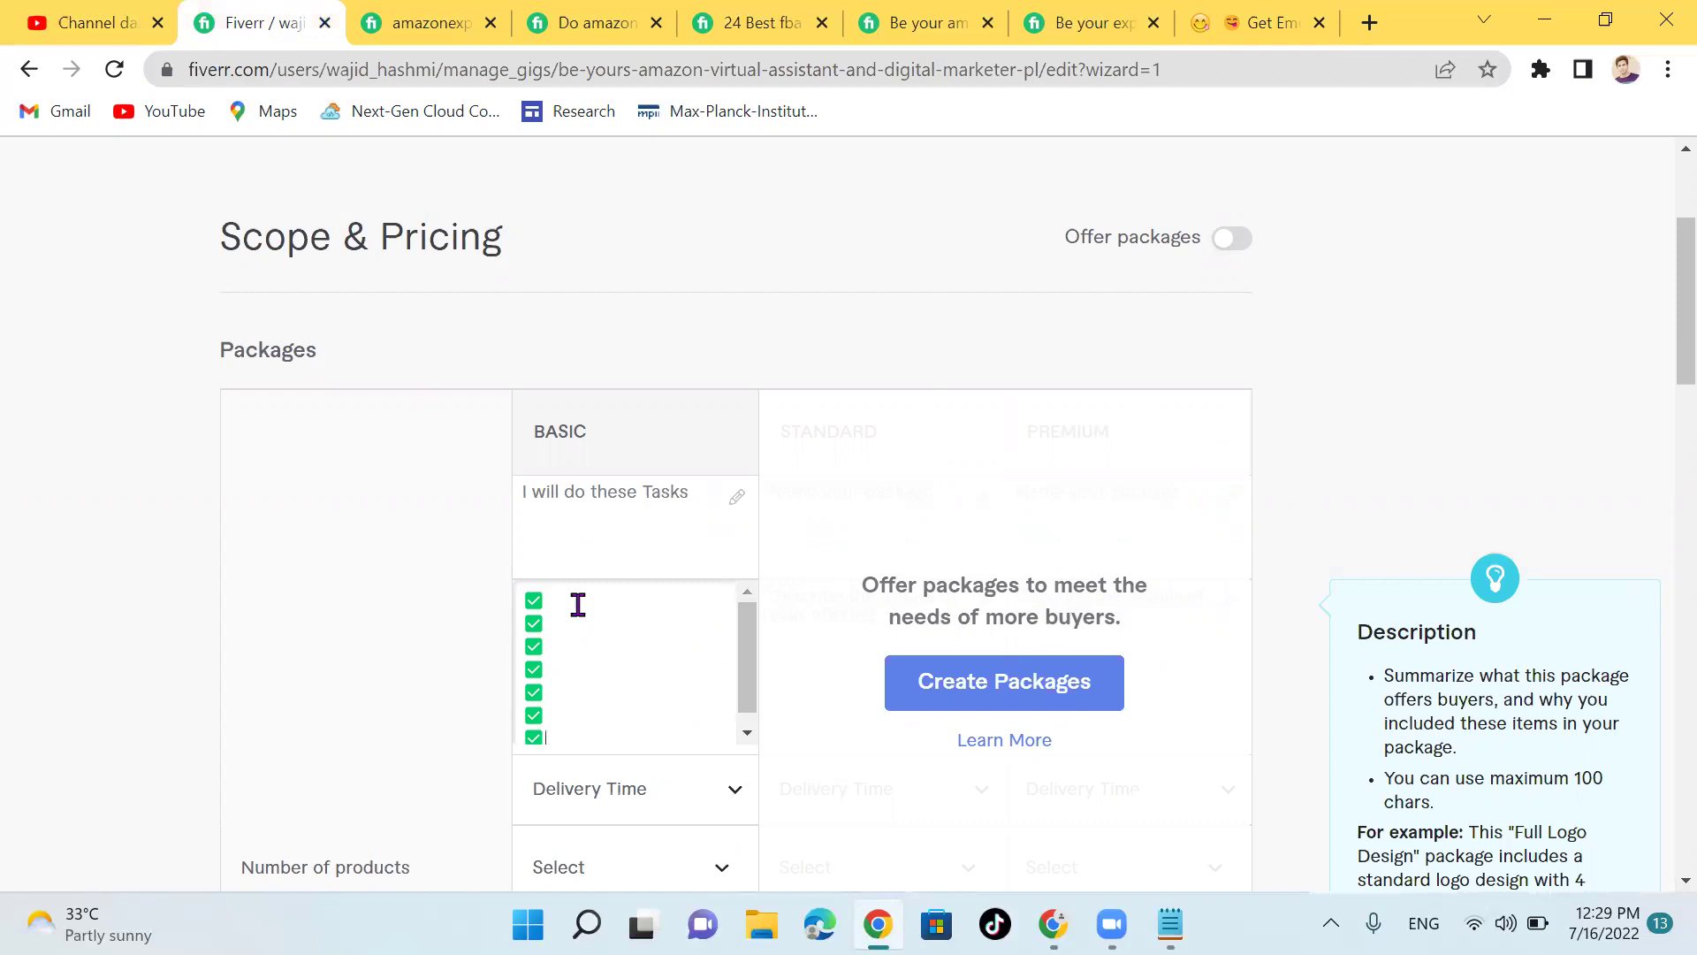
{"action": "left_click", "coordinate": [578, 605]}
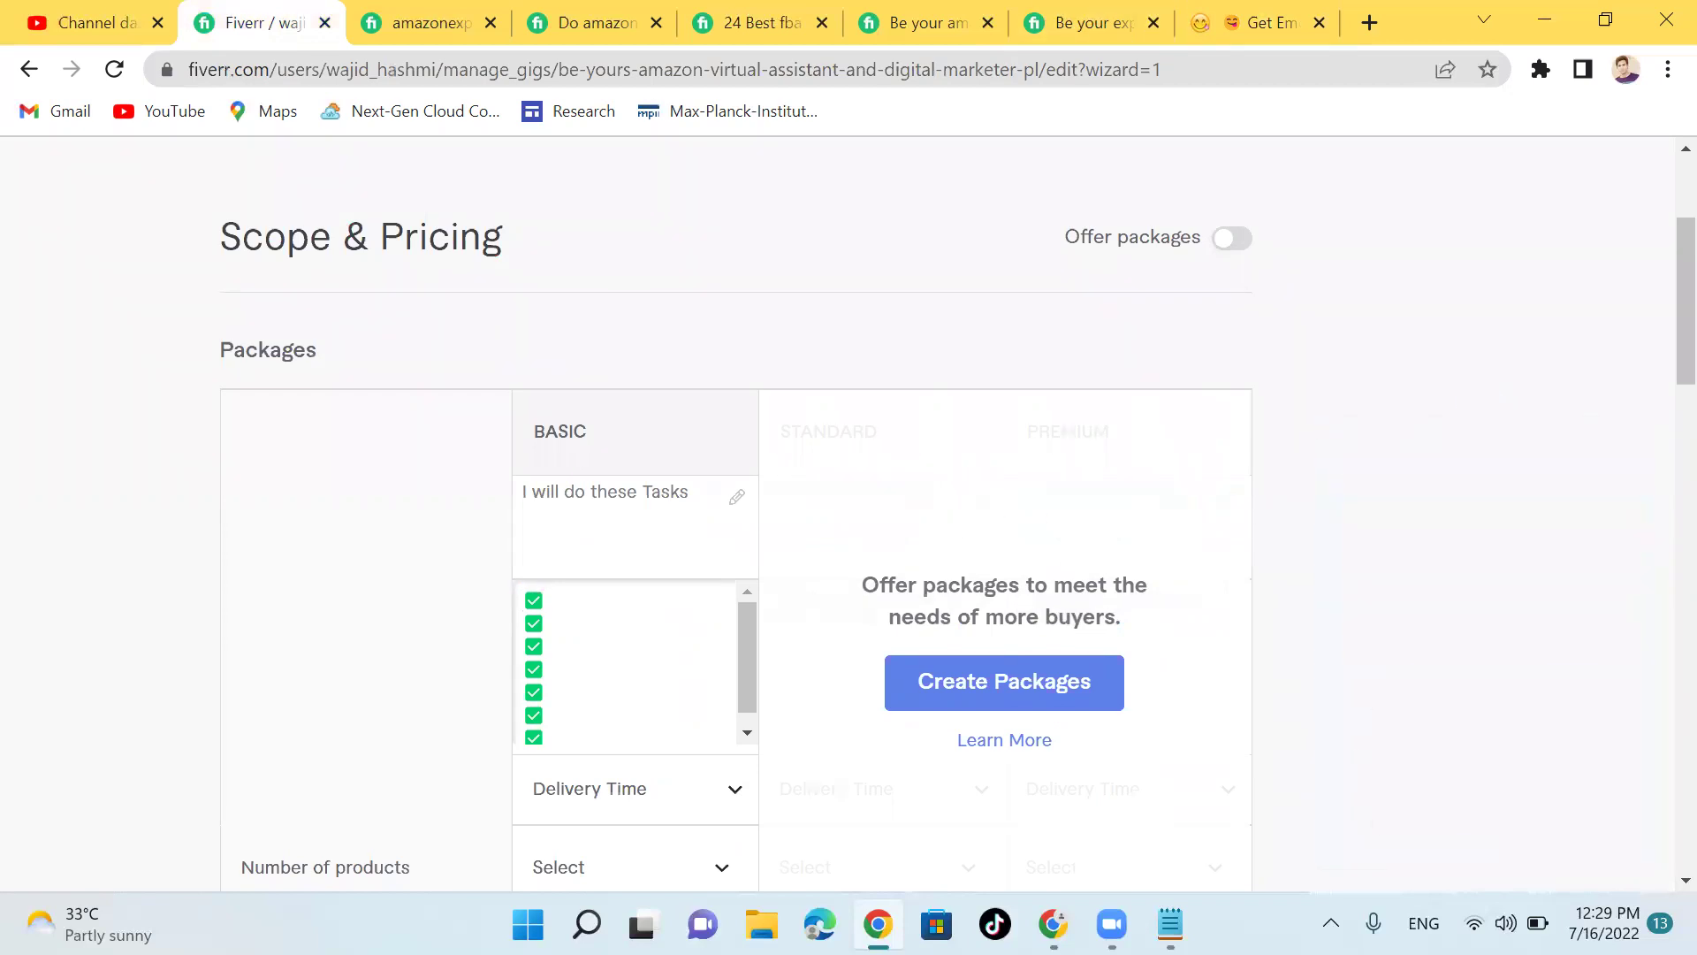
Step: Copy "Product hunting" from the gig notes in Notepad and add it after the first check mark in the Basic description
{"action": "left_click", "coordinate": [1170, 924]}
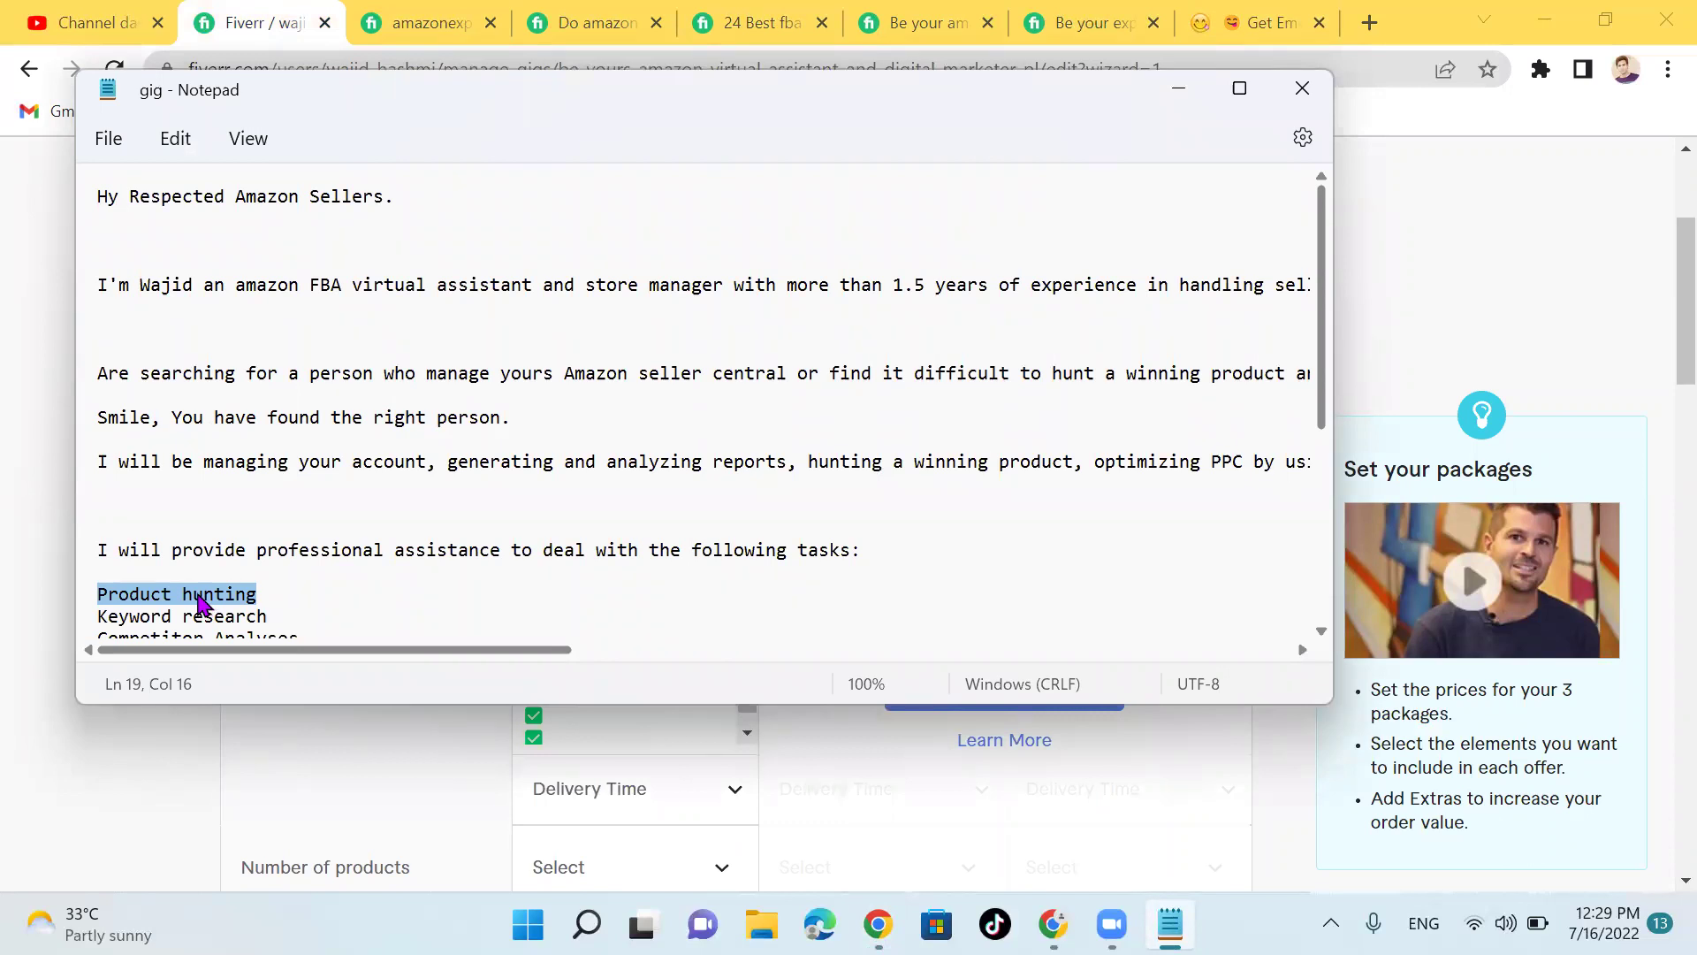
{"action": "left_click", "coordinate": [1466, 326]}
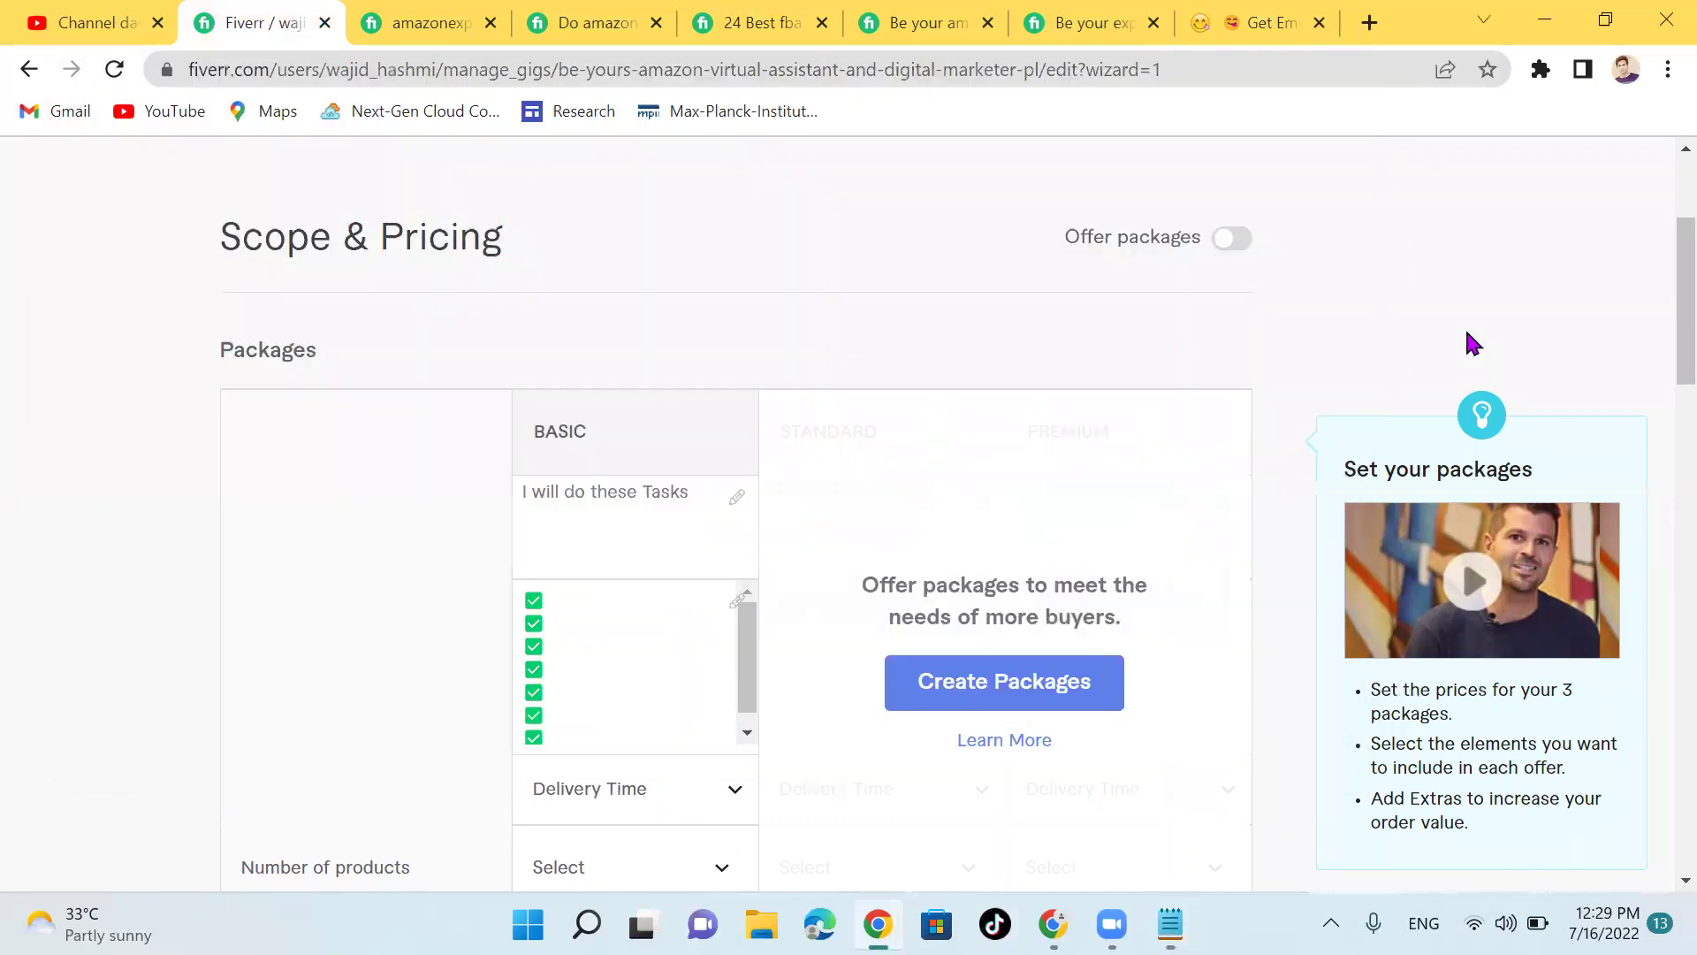
{"action": "left_click", "coordinate": [571, 612]}
{"action": "left_click", "coordinate": [564, 600]}
{"action": "type", "text": "Product hunting"}
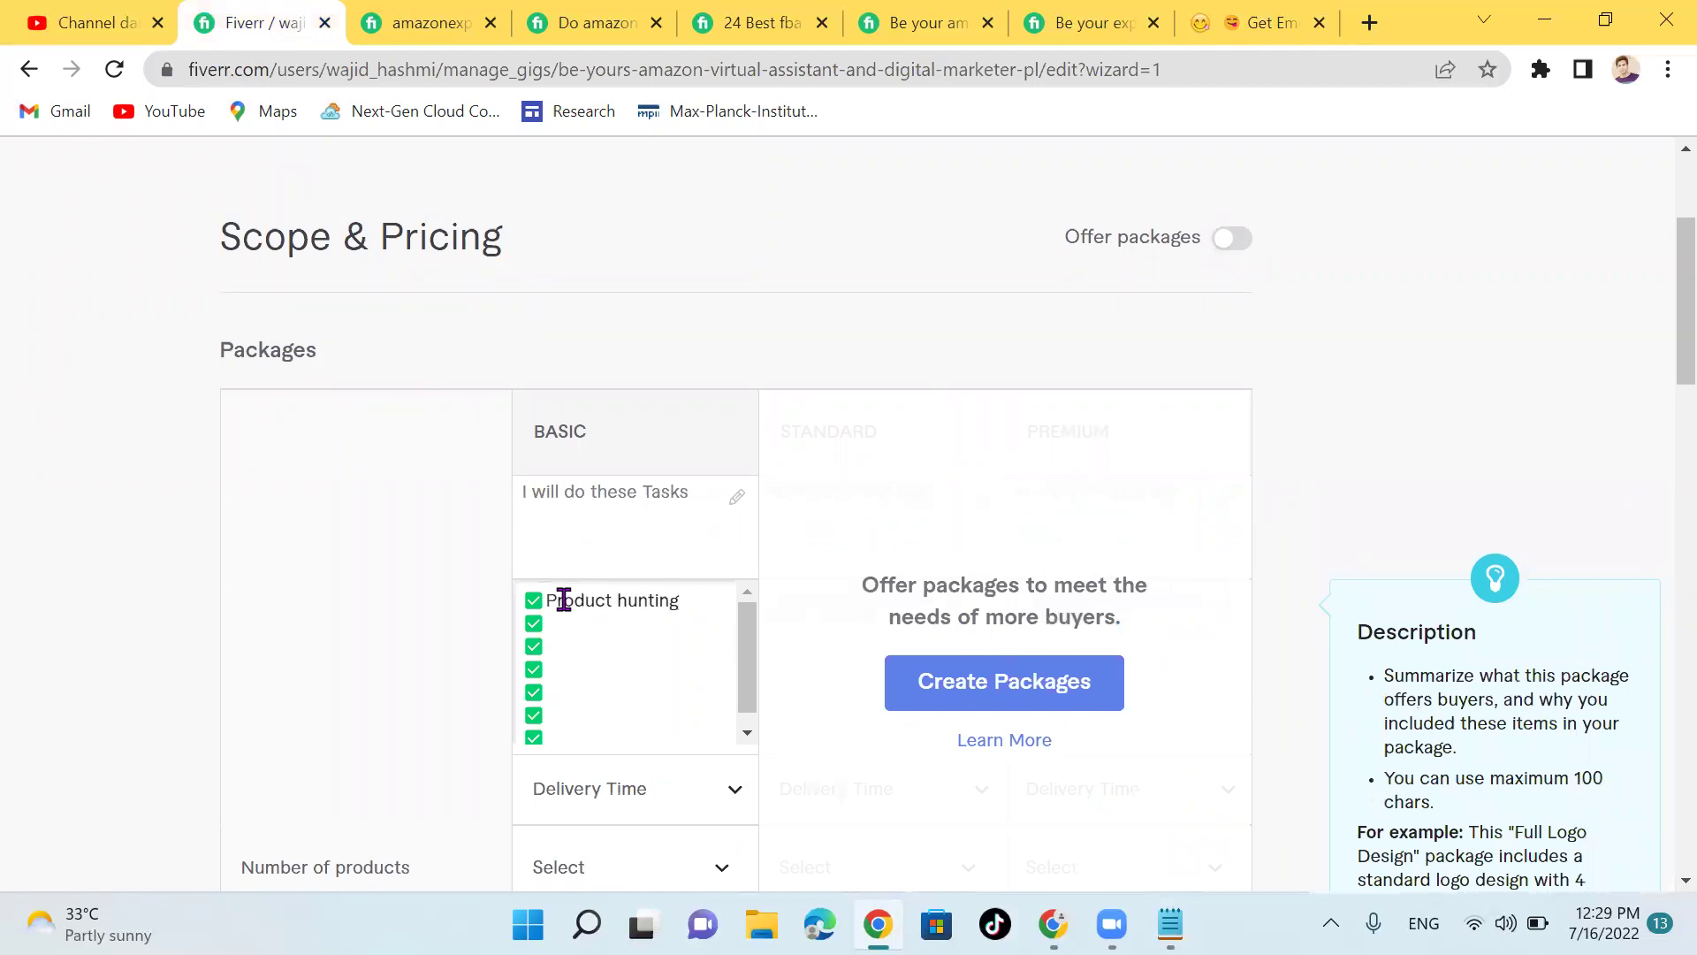
Step: Copy "Keyword research" from the Notepad task list and paste it after the second check mark in the Basic description
{"action": "left_click", "coordinate": [1170, 924]}
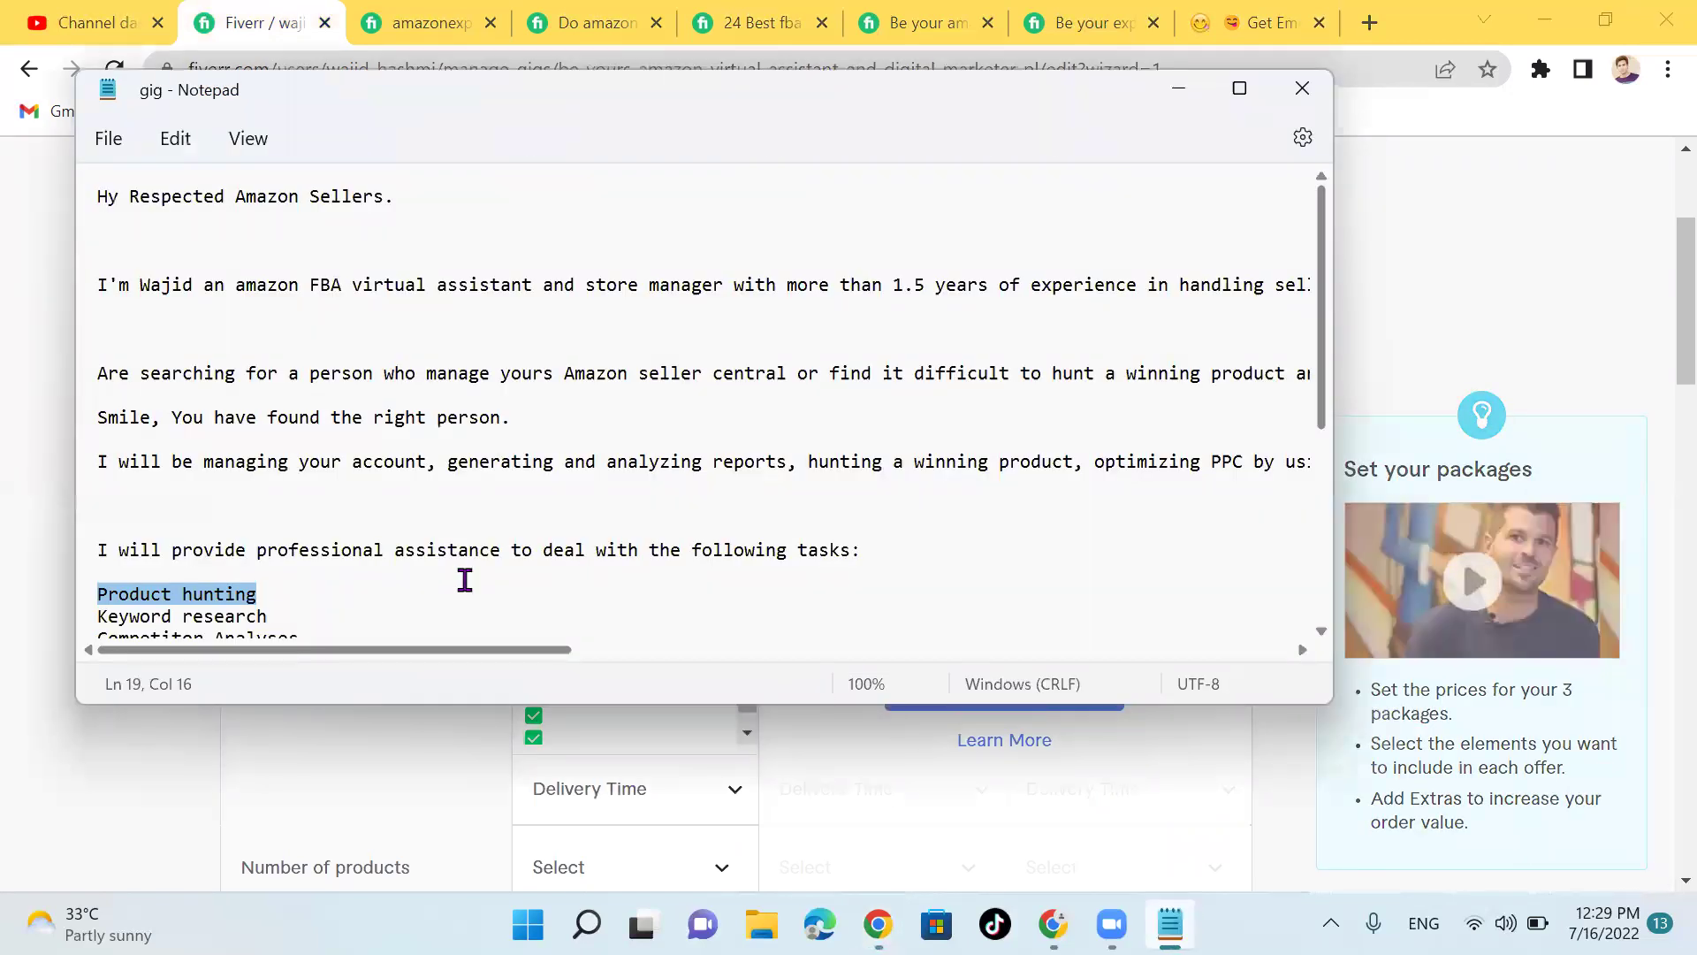
{"action": "scroll", "coordinate": [303, 594], "scroll_direction": "down", "scroll_amount": 3}
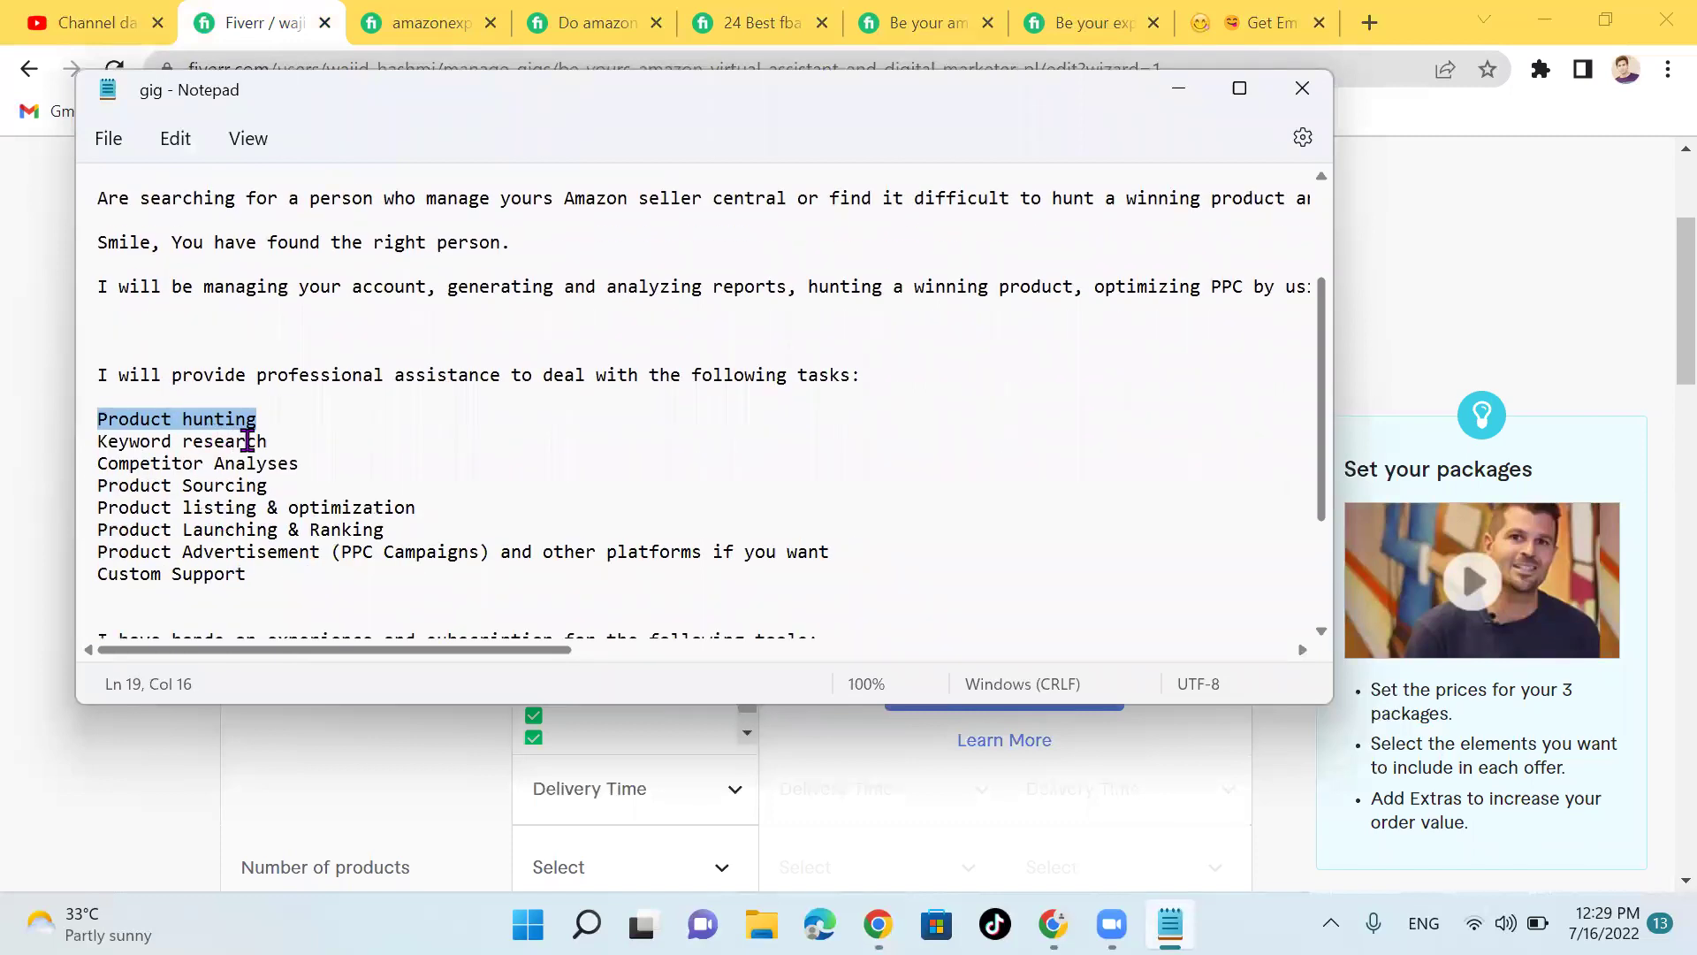
{"action": "left_click", "coordinate": [247, 440]}
{"action": "left_click", "coordinate": [266, 440]}
{"action": "left_click_drag", "start_coordinate": [265, 441], "coordinate": [92, 449]}
{"action": "key", "text": "ctrl+c"}
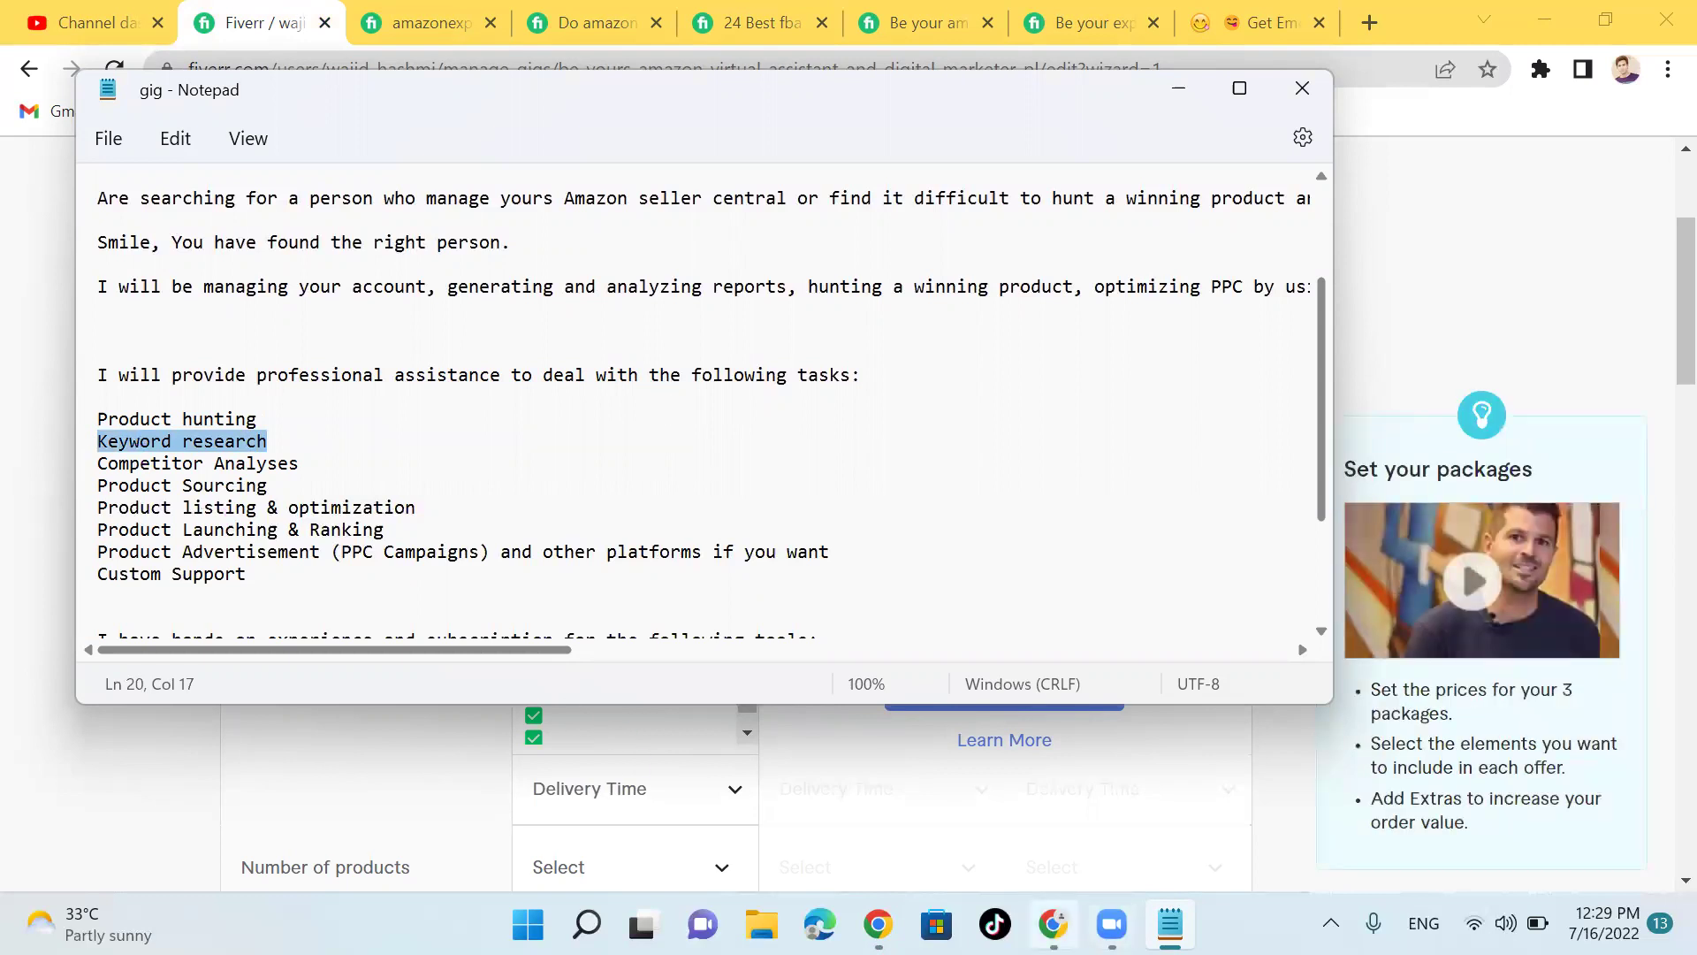
{"action": "key", "text": "alt+Tab"}
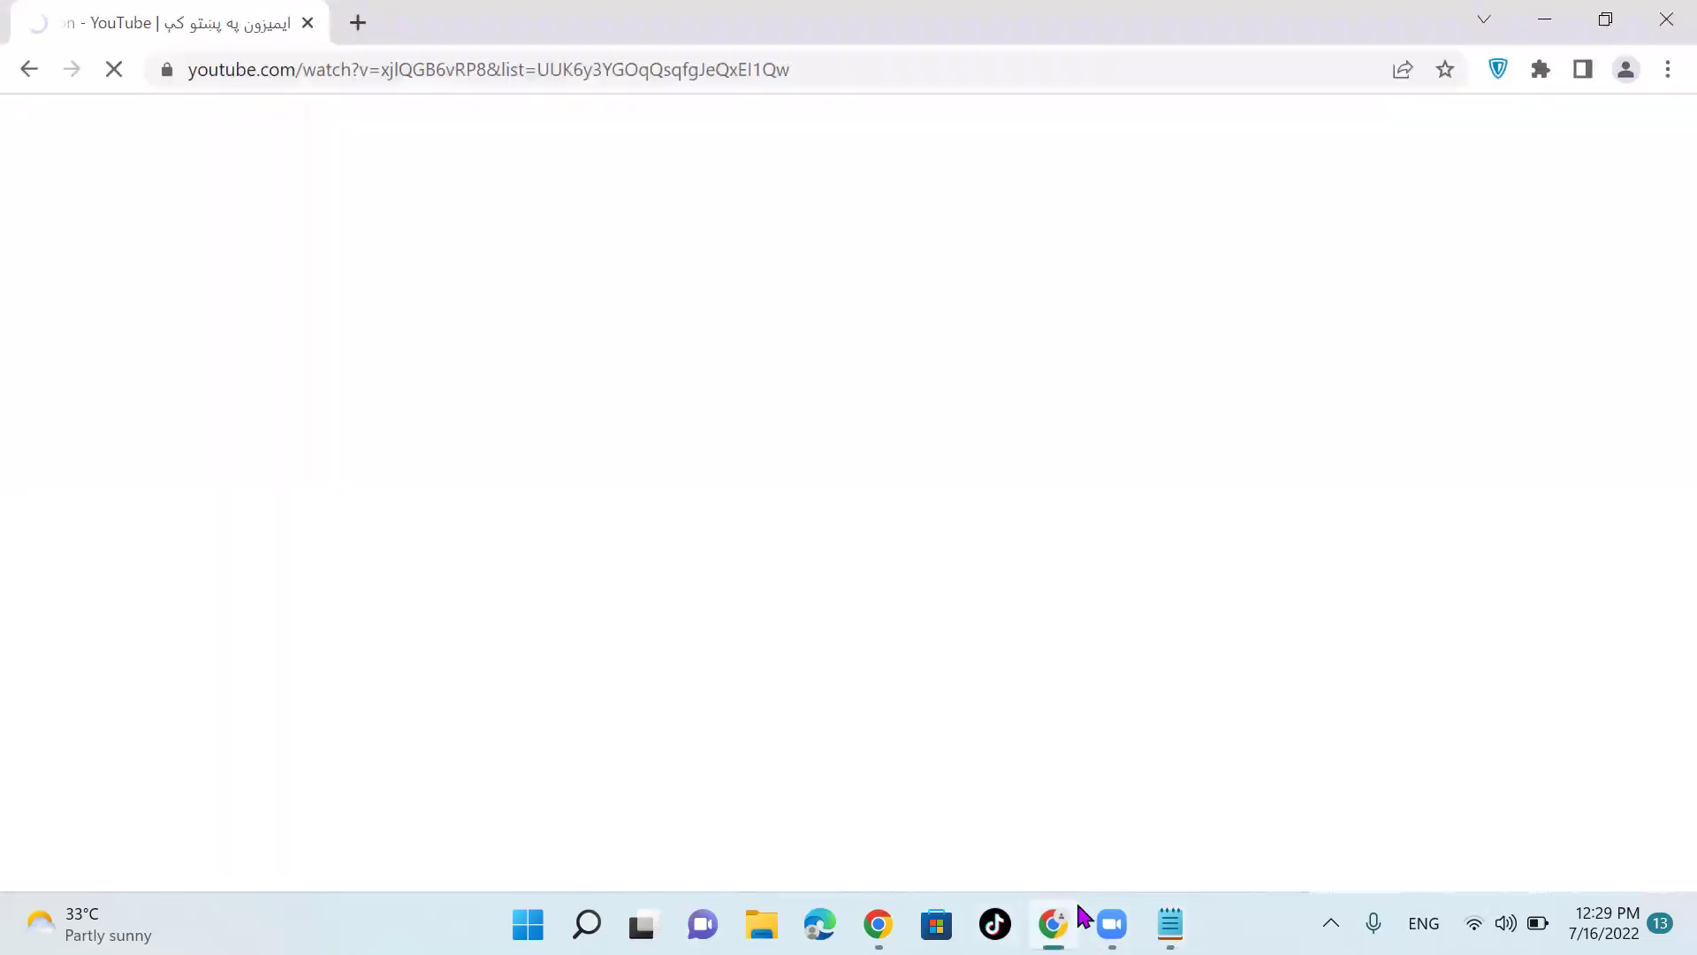
{"action": "left_click", "coordinate": [1547, 13]}
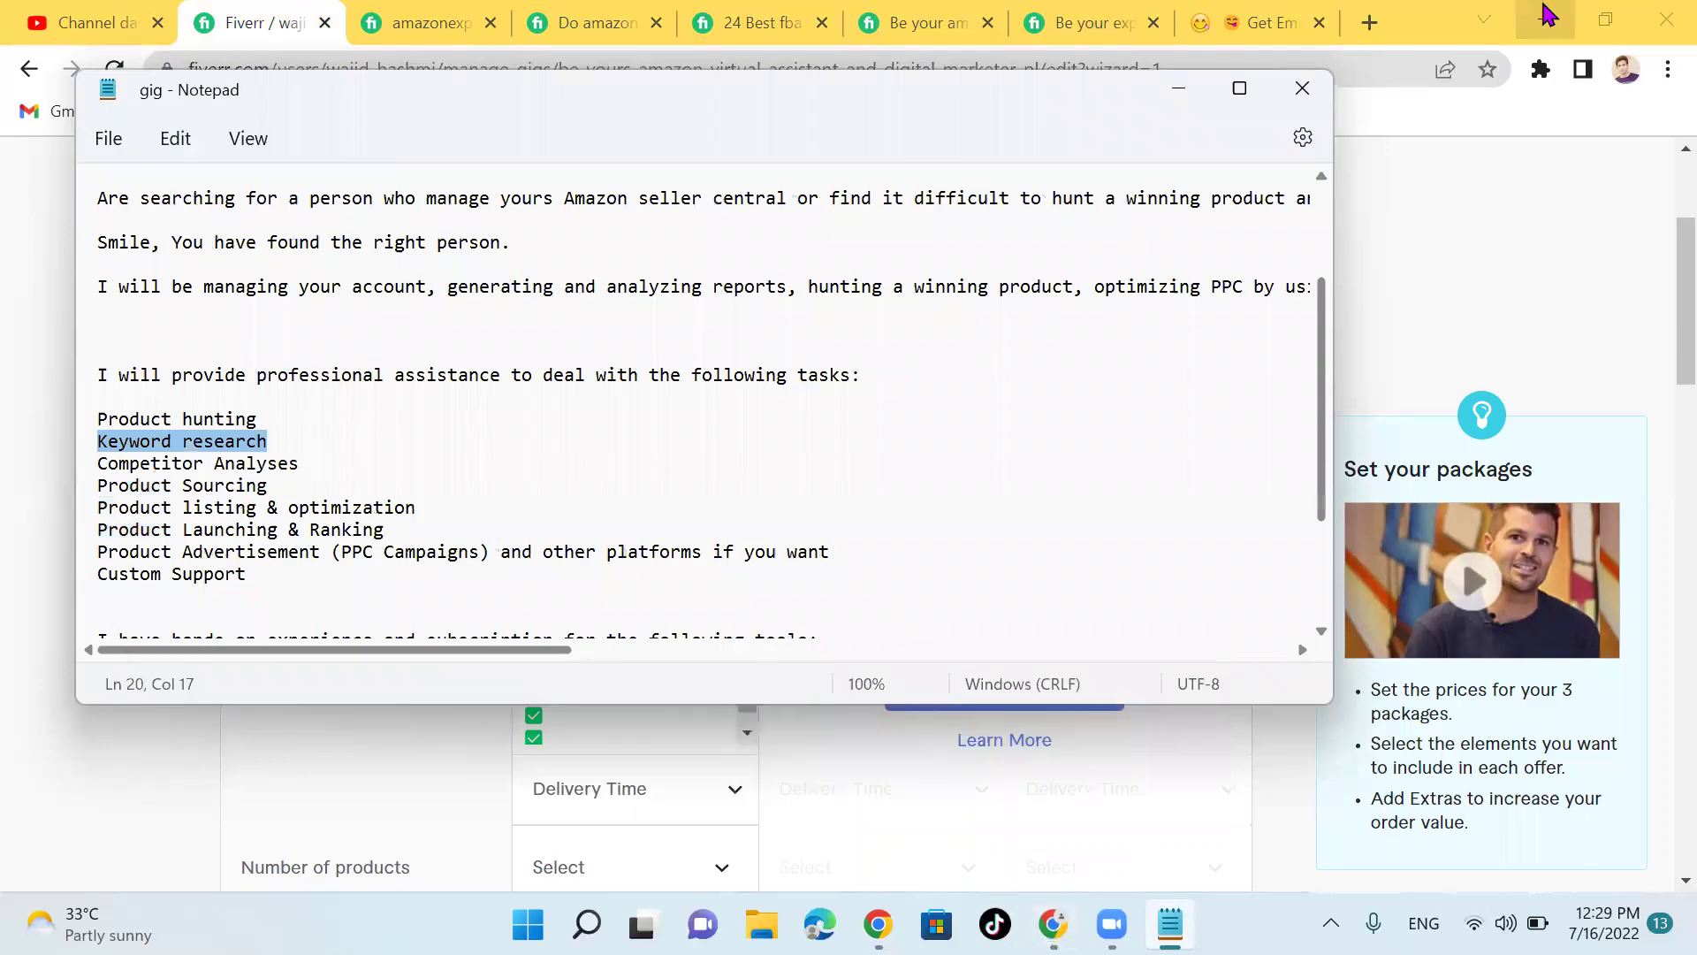
{"action": "left_click", "coordinate": [1548, 13]}
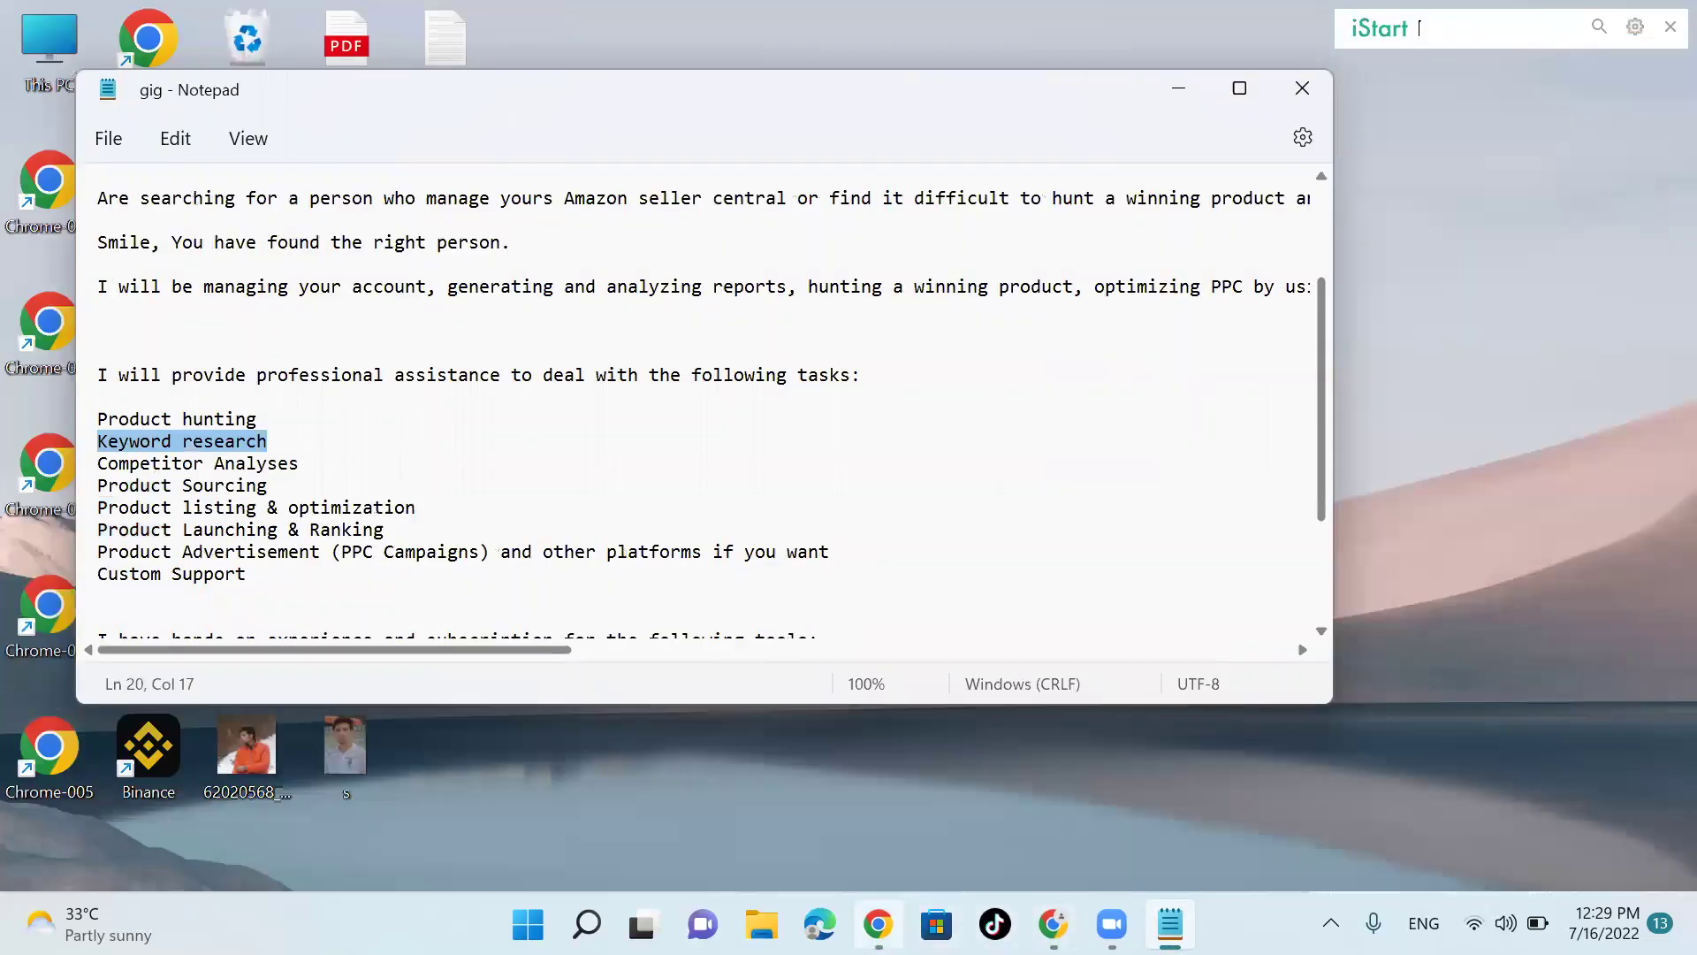
{"action": "left_click", "coordinate": [878, 924]}
{"action": "left_click", "coordinate": [612, 624]}
{"action": "key", "text": "ctrl+v"}
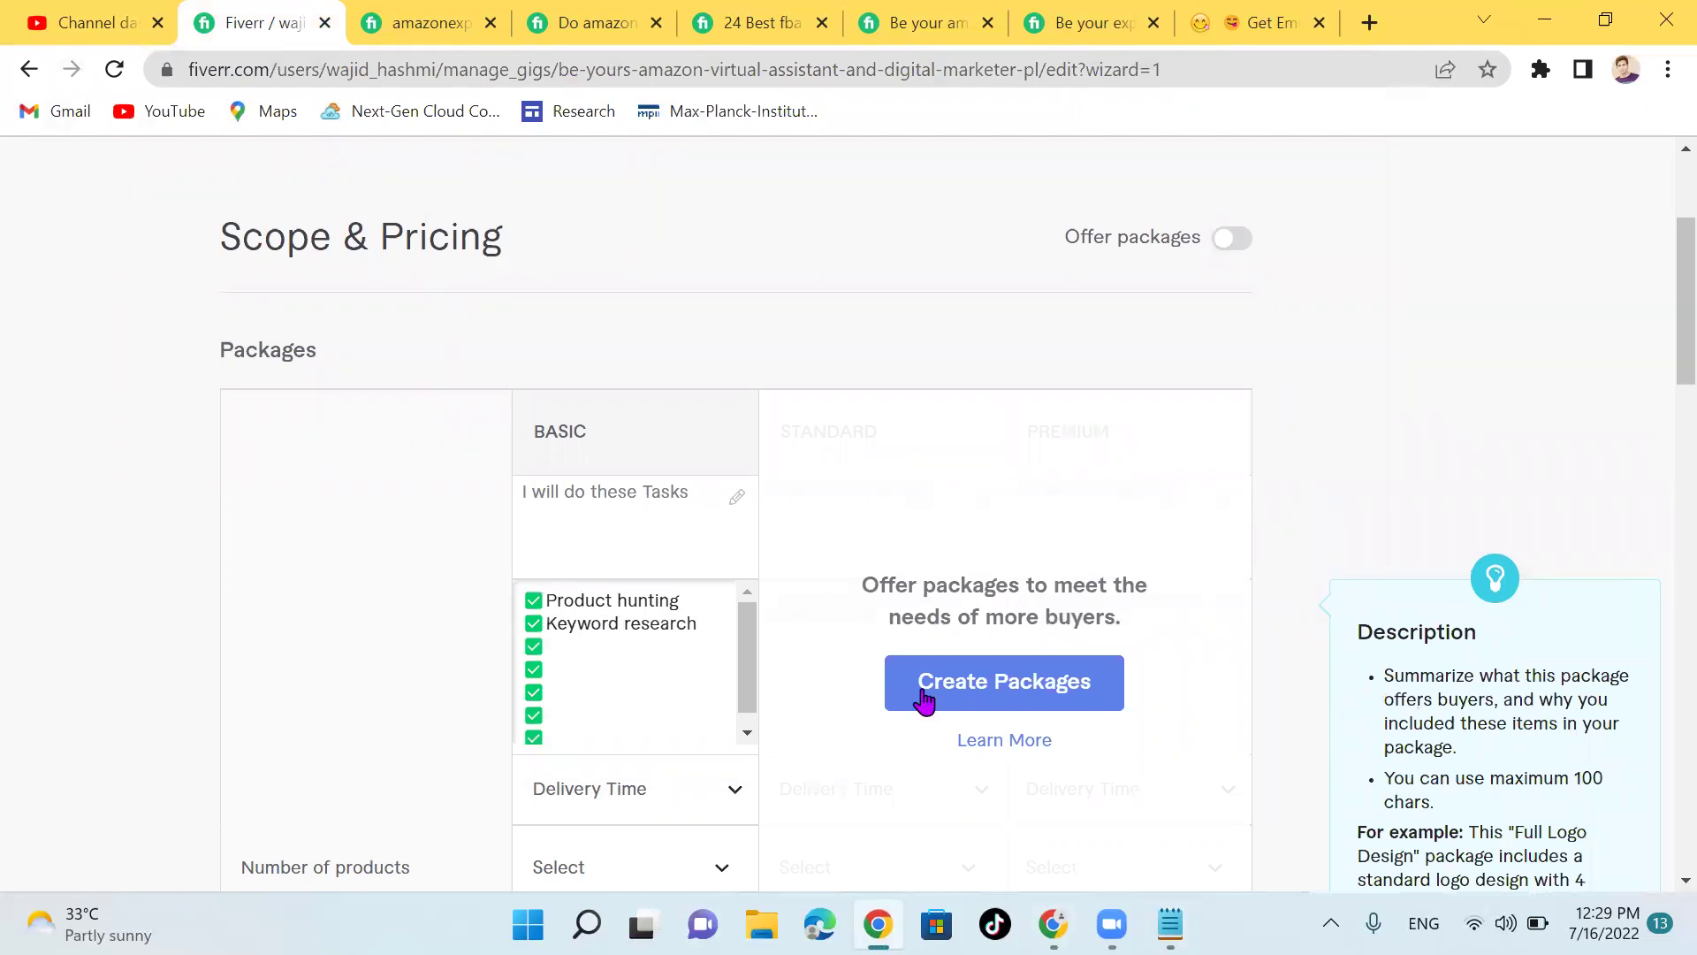
Step: Copy "Product Sourcing" from the Notepad task list and paste it after the third check mark in the Basic description
{"action": "left_click", "coordinate": [1170, 924]}
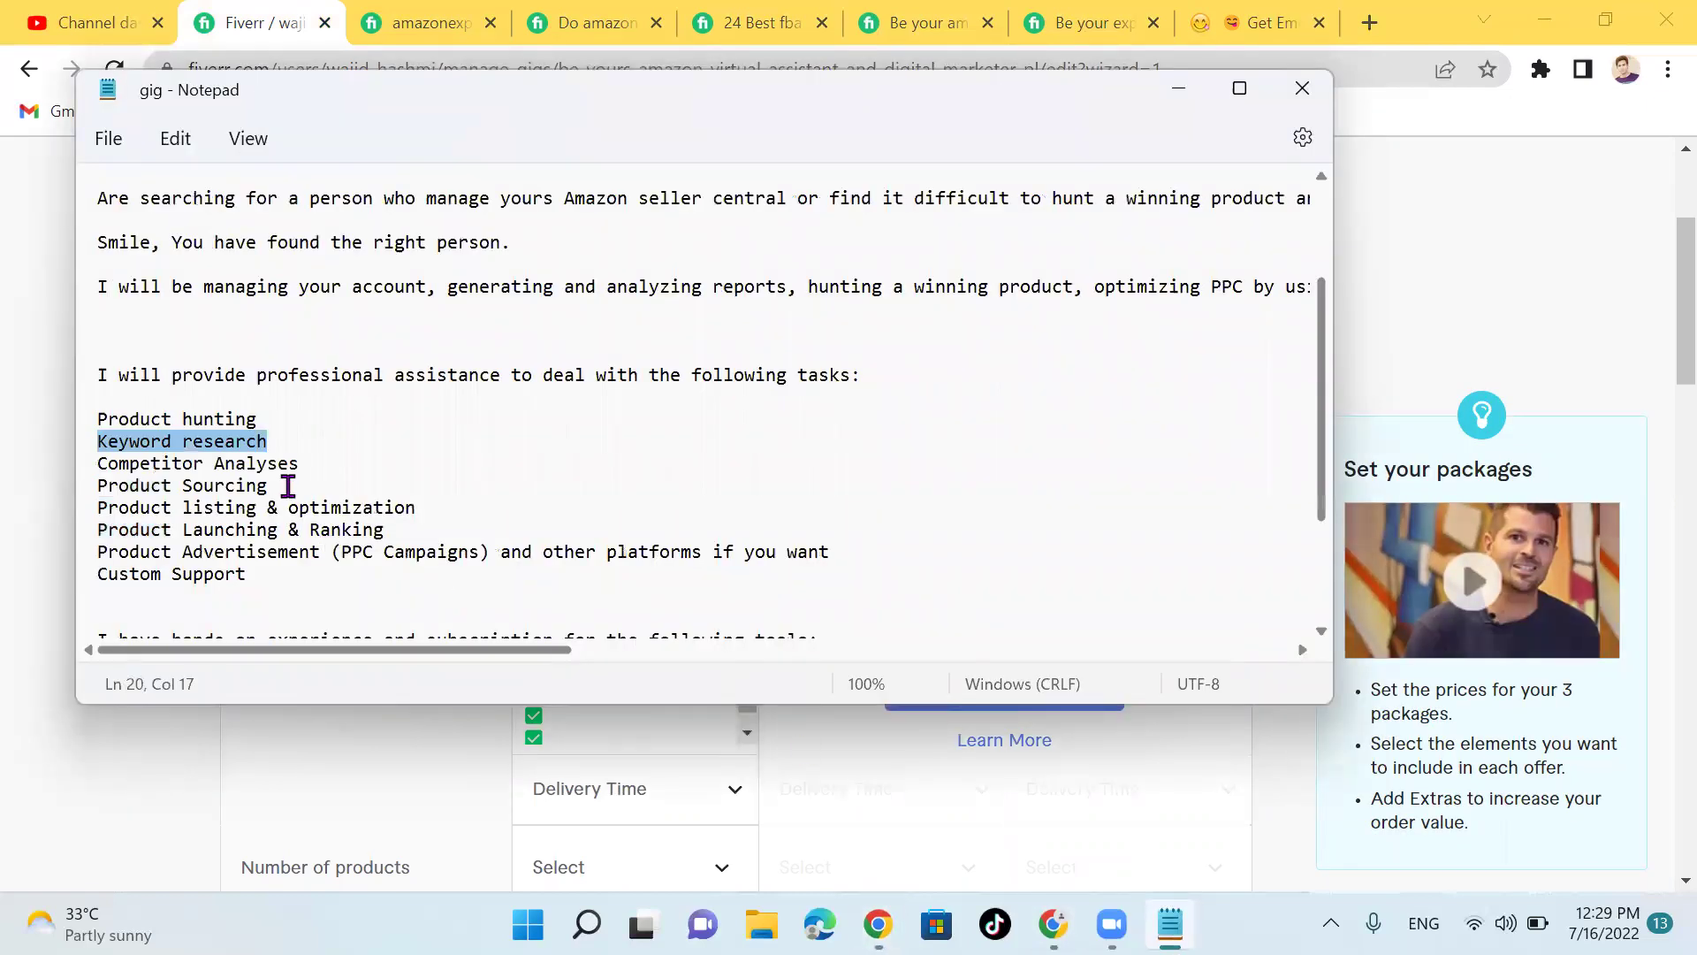
{"action": "left_click_drag", "start_coordinate": [276, 486], "coordinate": [40, 477]}
{"action": "key", "text": "ctrl+c"}
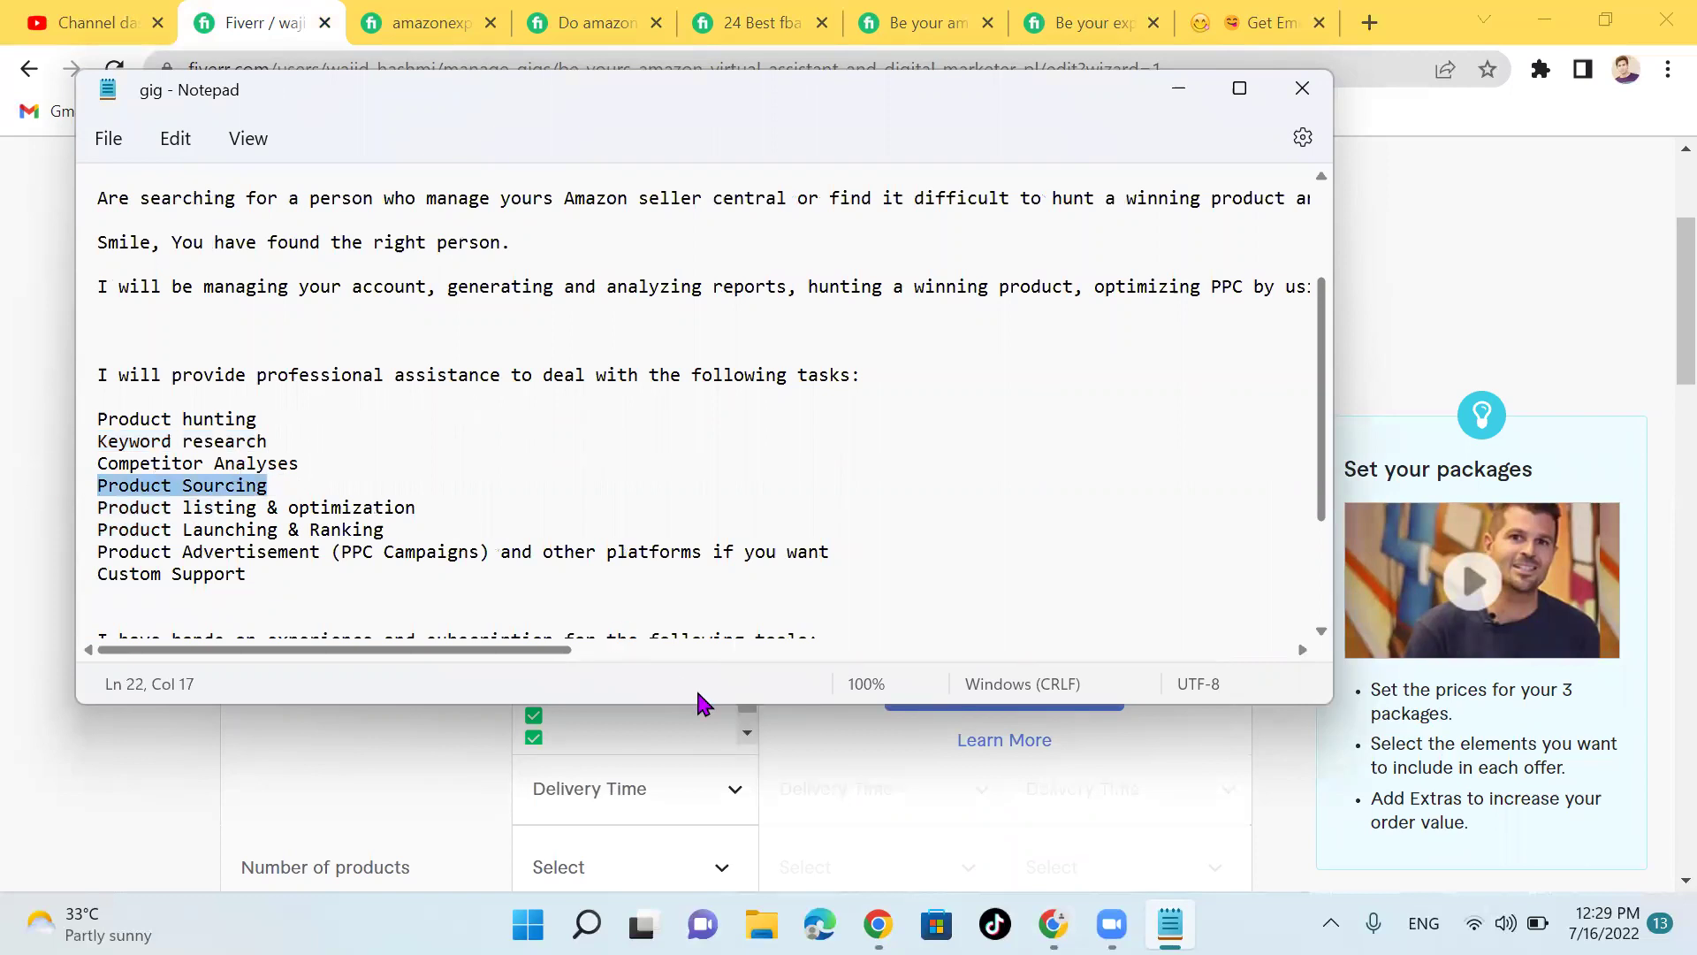
{"action": "left_click", "coordinate": [878, 924]}
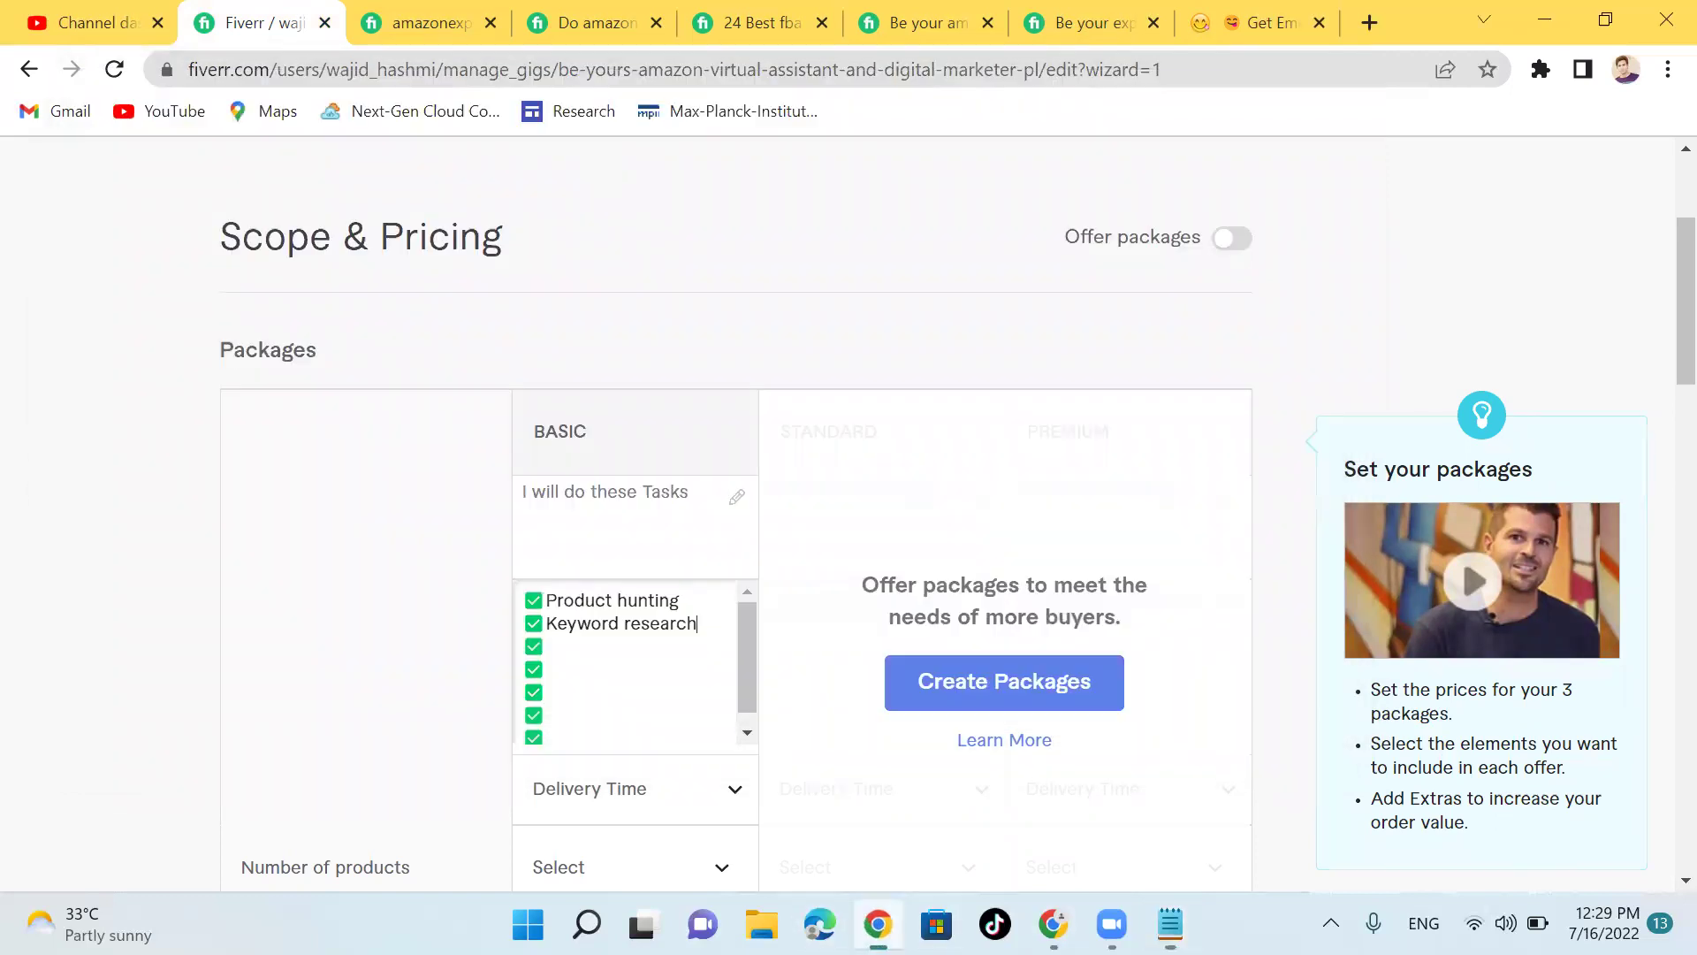
{"action": "left_click", "coordinate": [599, 644]}
{"action": "key", "text": "ctrl+v"}
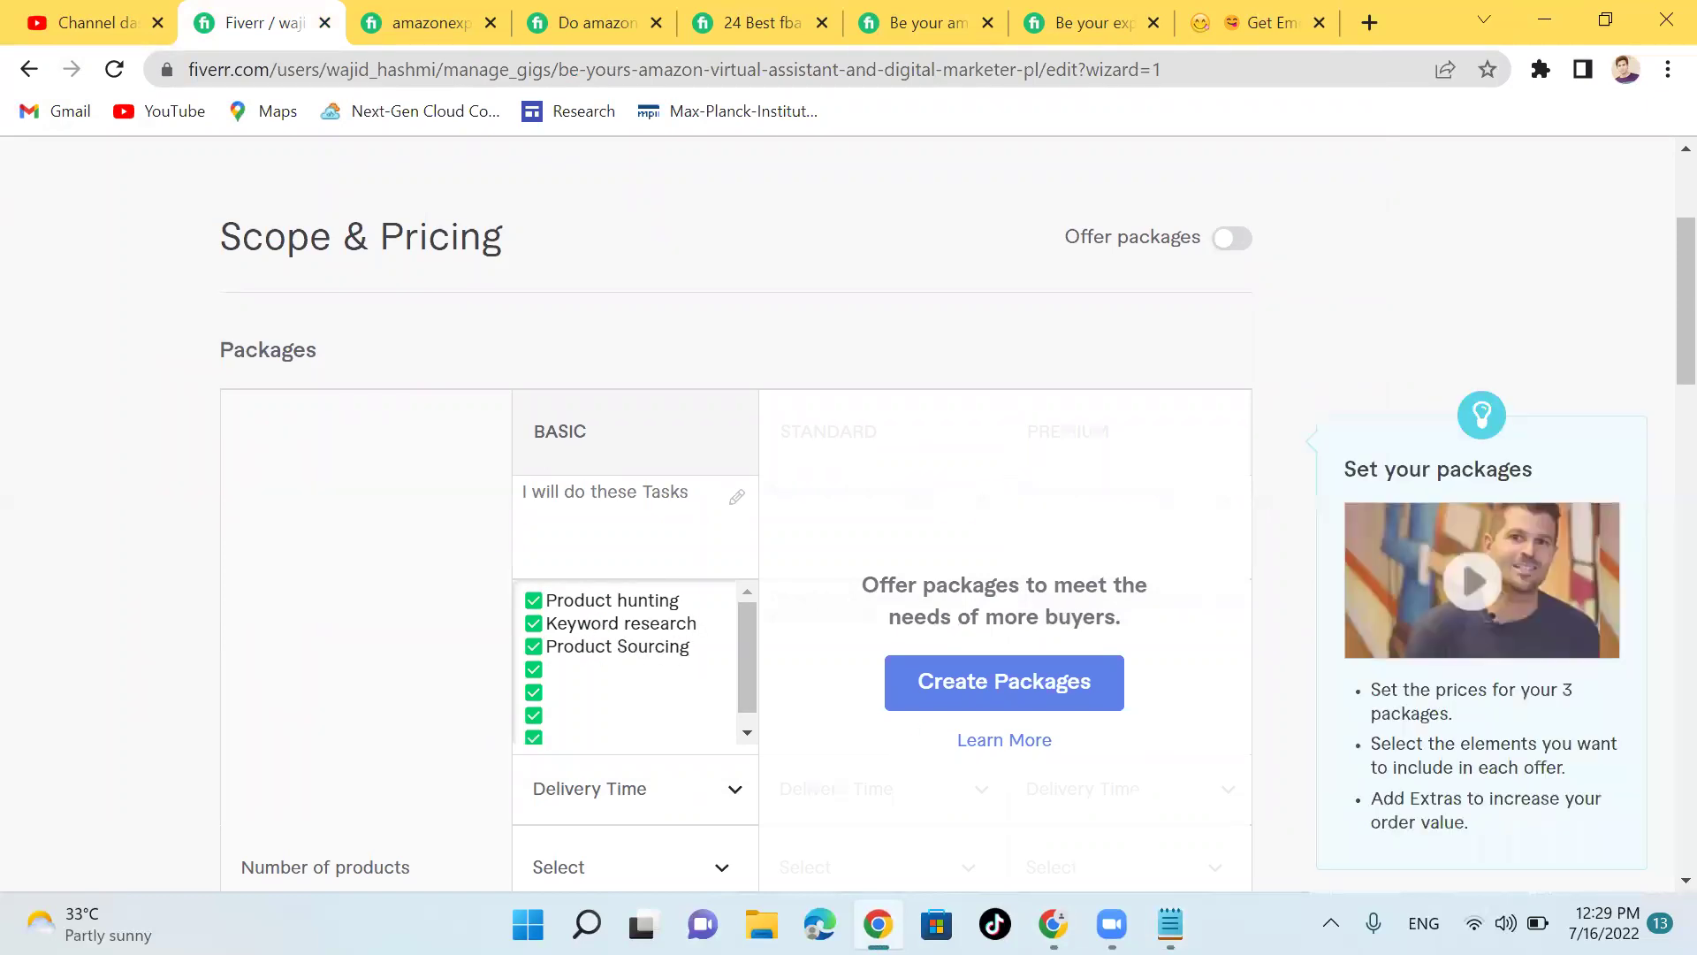
Step: Copy "Product listing & optimization" from the Notepad task list and paste it after the fourth check mark in the Basic description
{"action": "key", "text": "alt+Tab"}
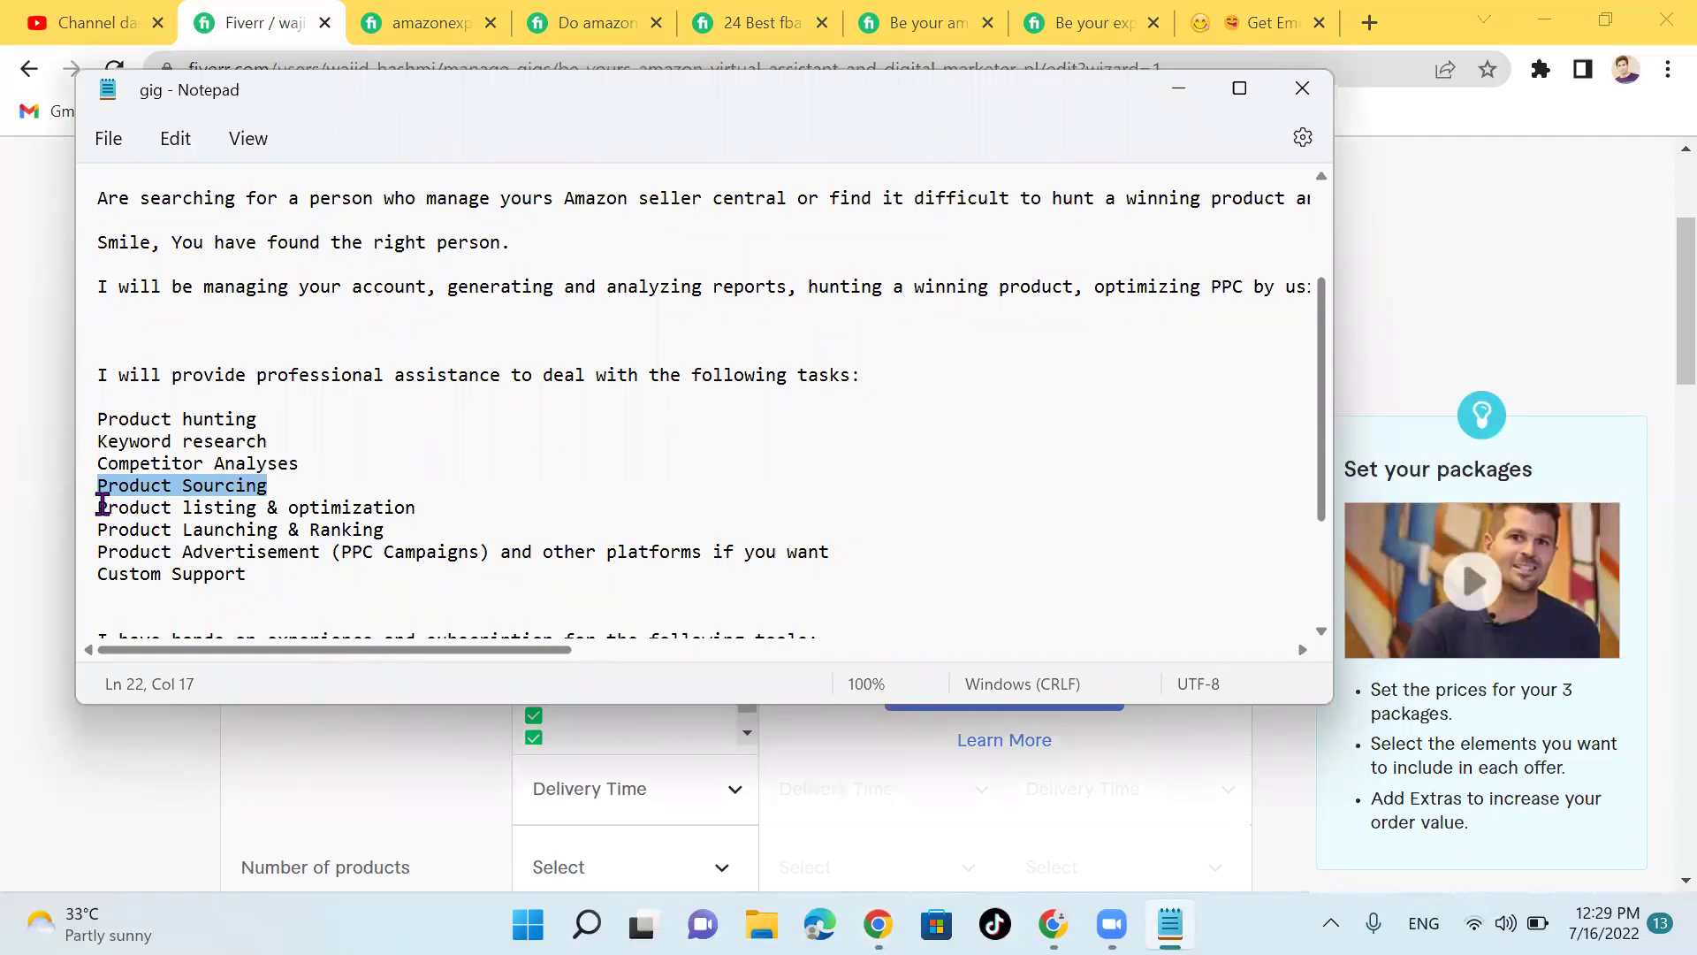
{"action": "left_click_drag", "start_coordinate": [103, 506], "coordinate": [516, 516]}
{"action": "key", "text": "ctrl+c"}
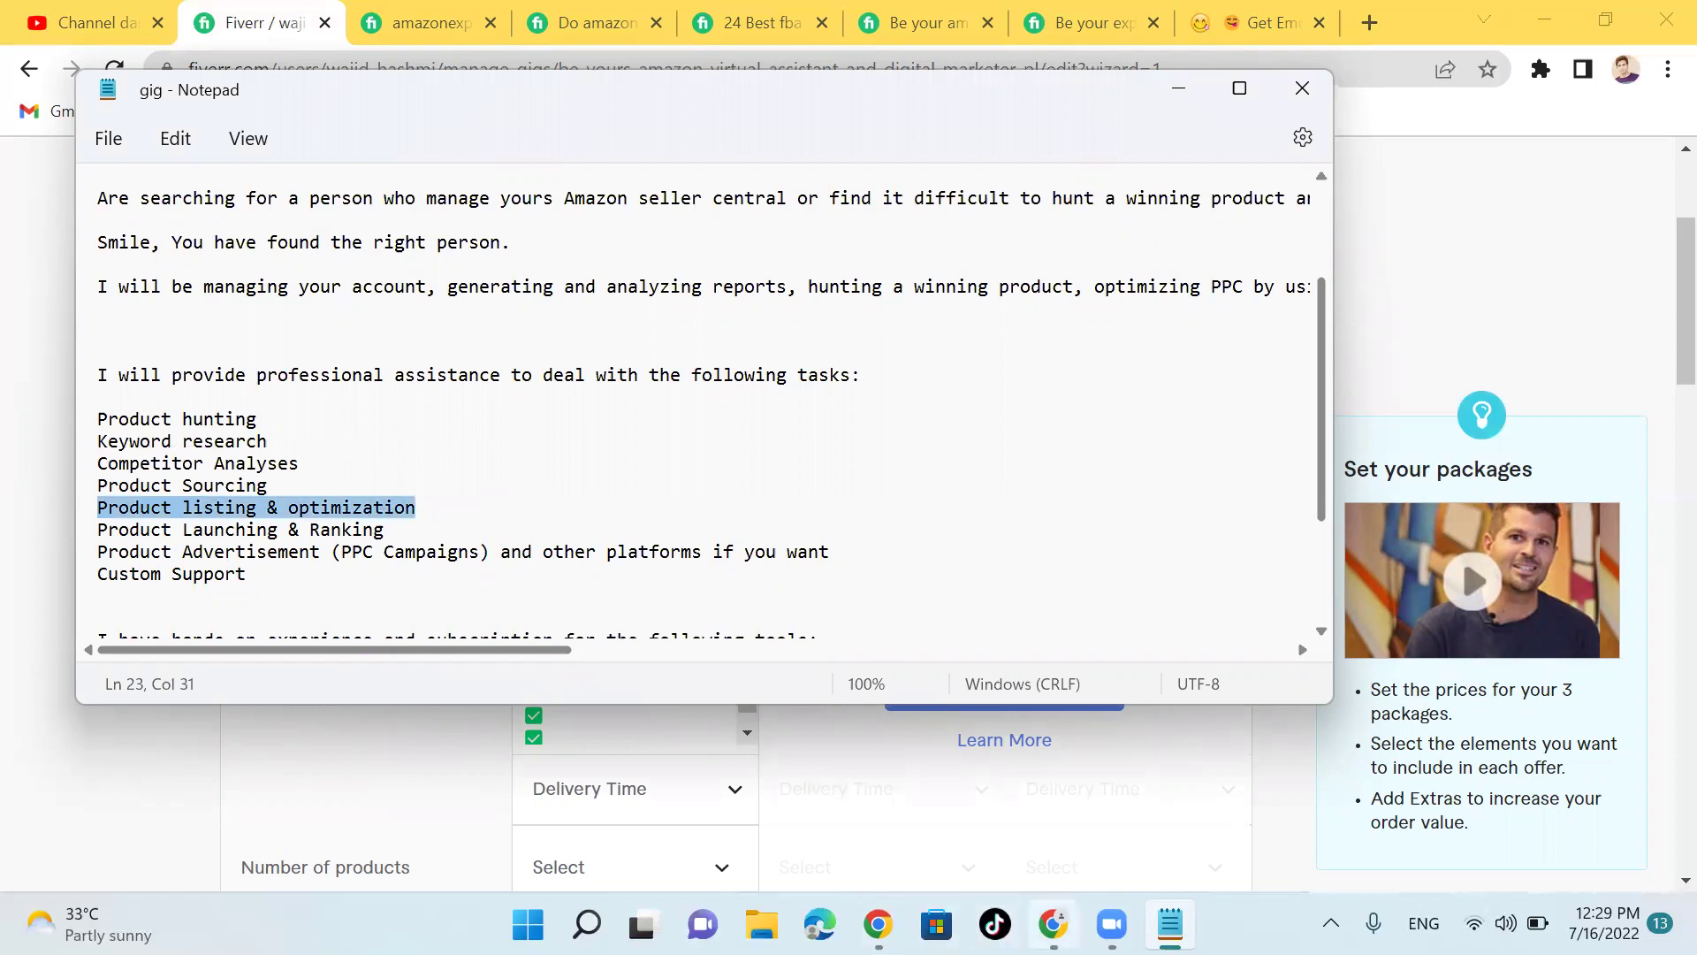
{"action": "left_click", "coordinate": [878, 924]}
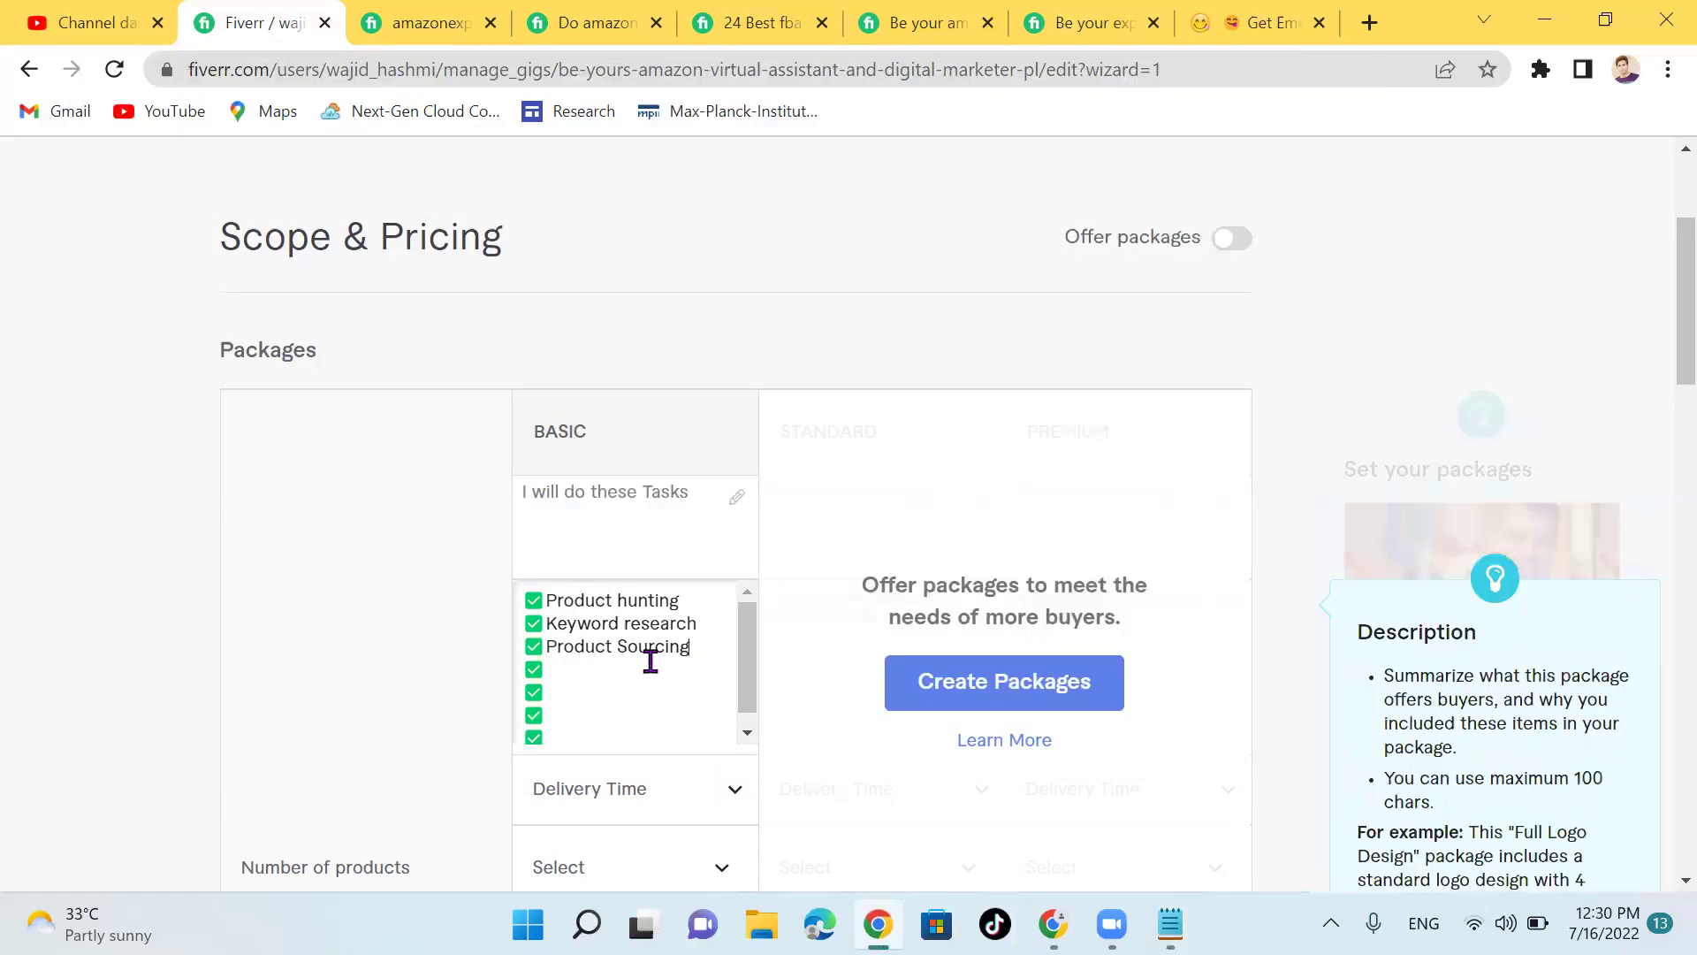
{"action": "key", "text": "ctrl+v"}
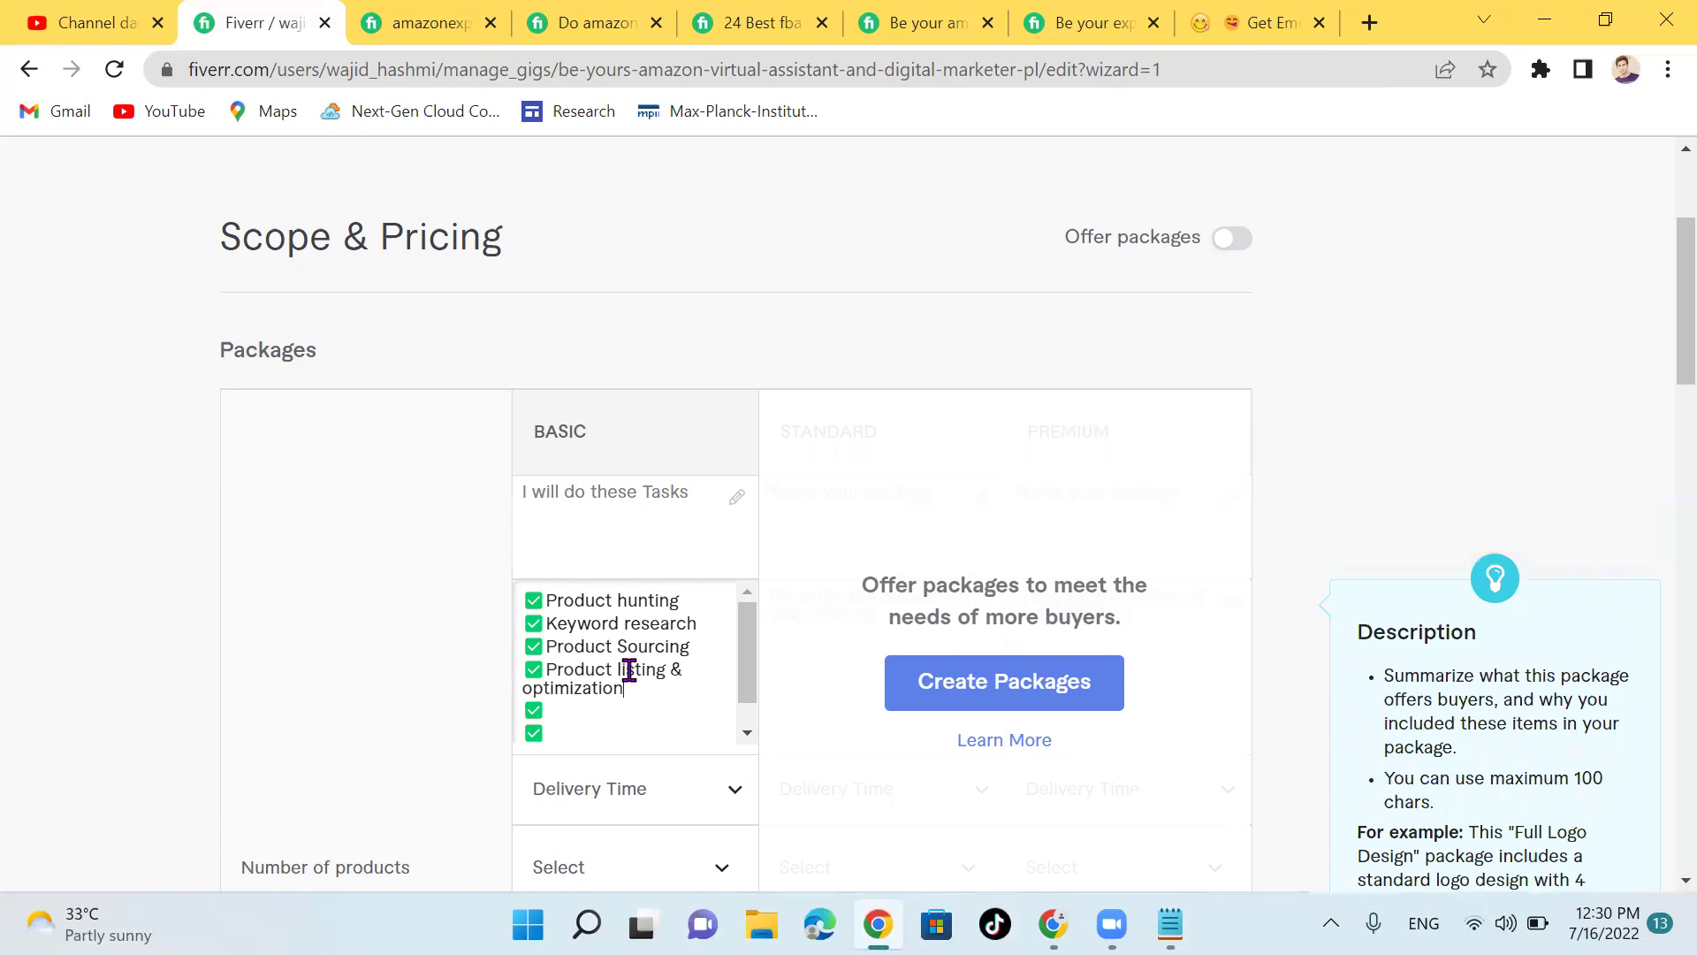
Step: Try to add "Product Launching & Ranking" from the Notepad task list after the fifth check mark in the Basic description
{"action": "left_click", "coordinate": [569, 715]}
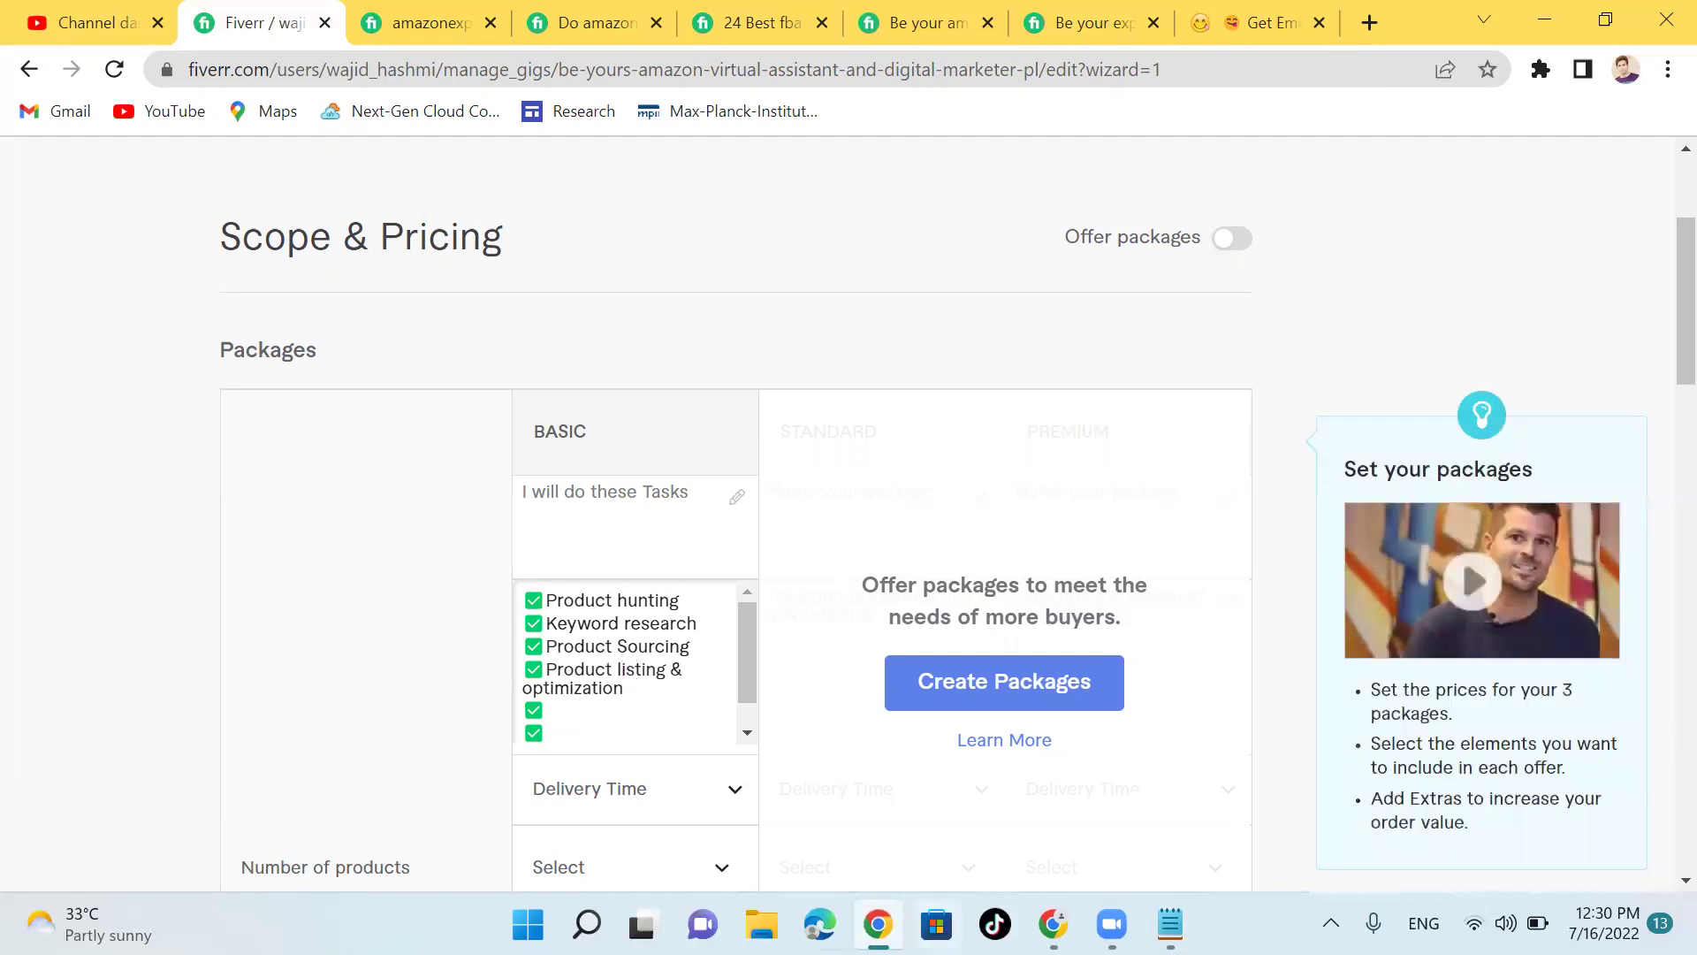
{"action": "left_click", "coordinate": [1169, 924]}
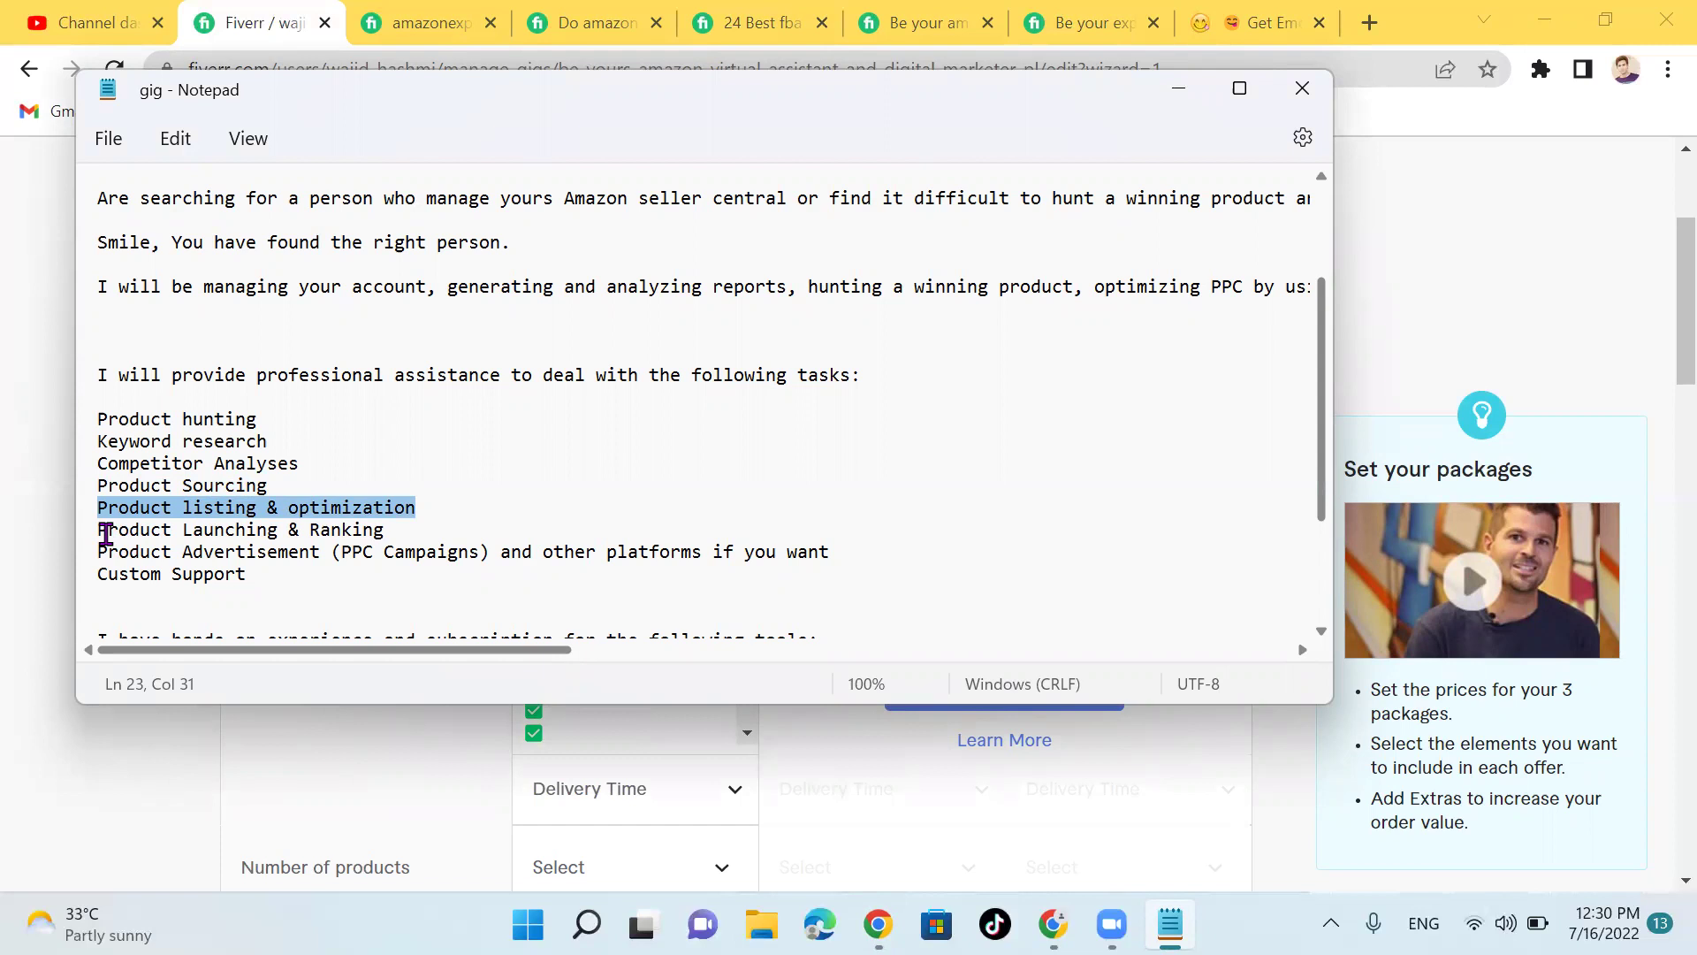
{"action": "left_click", "coordinate": [109, 531]}
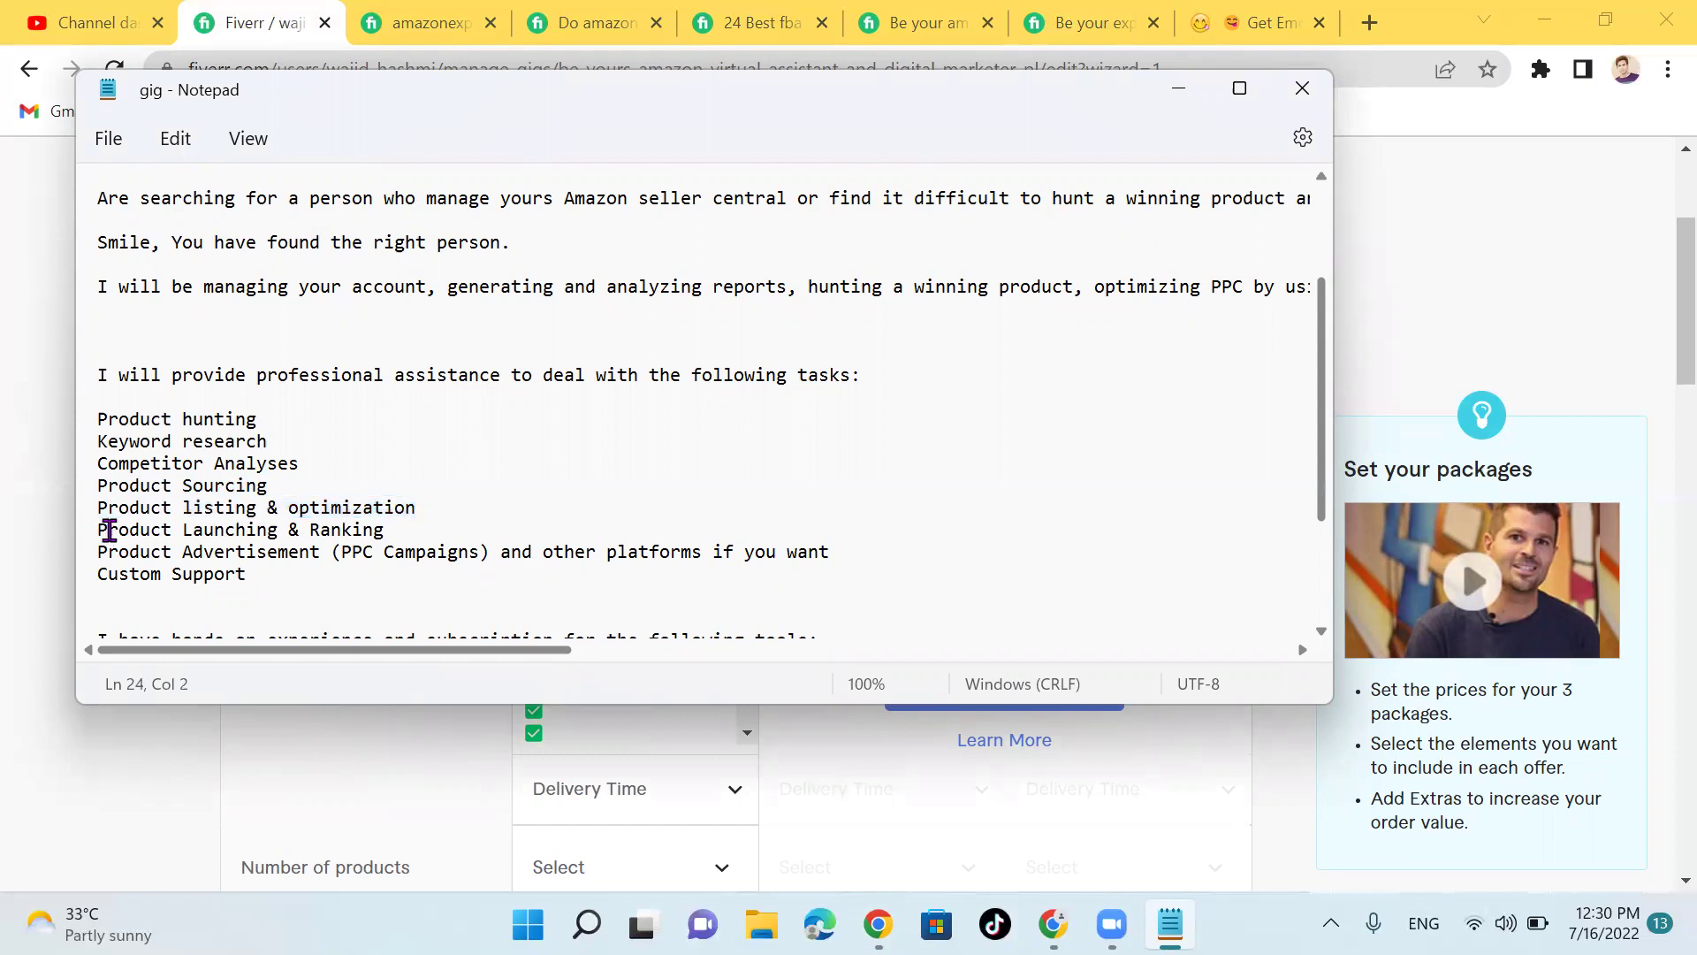
{"action": "left_click_drag", "start_coordinate": [98, 530], "coordinate": [394, 535]}
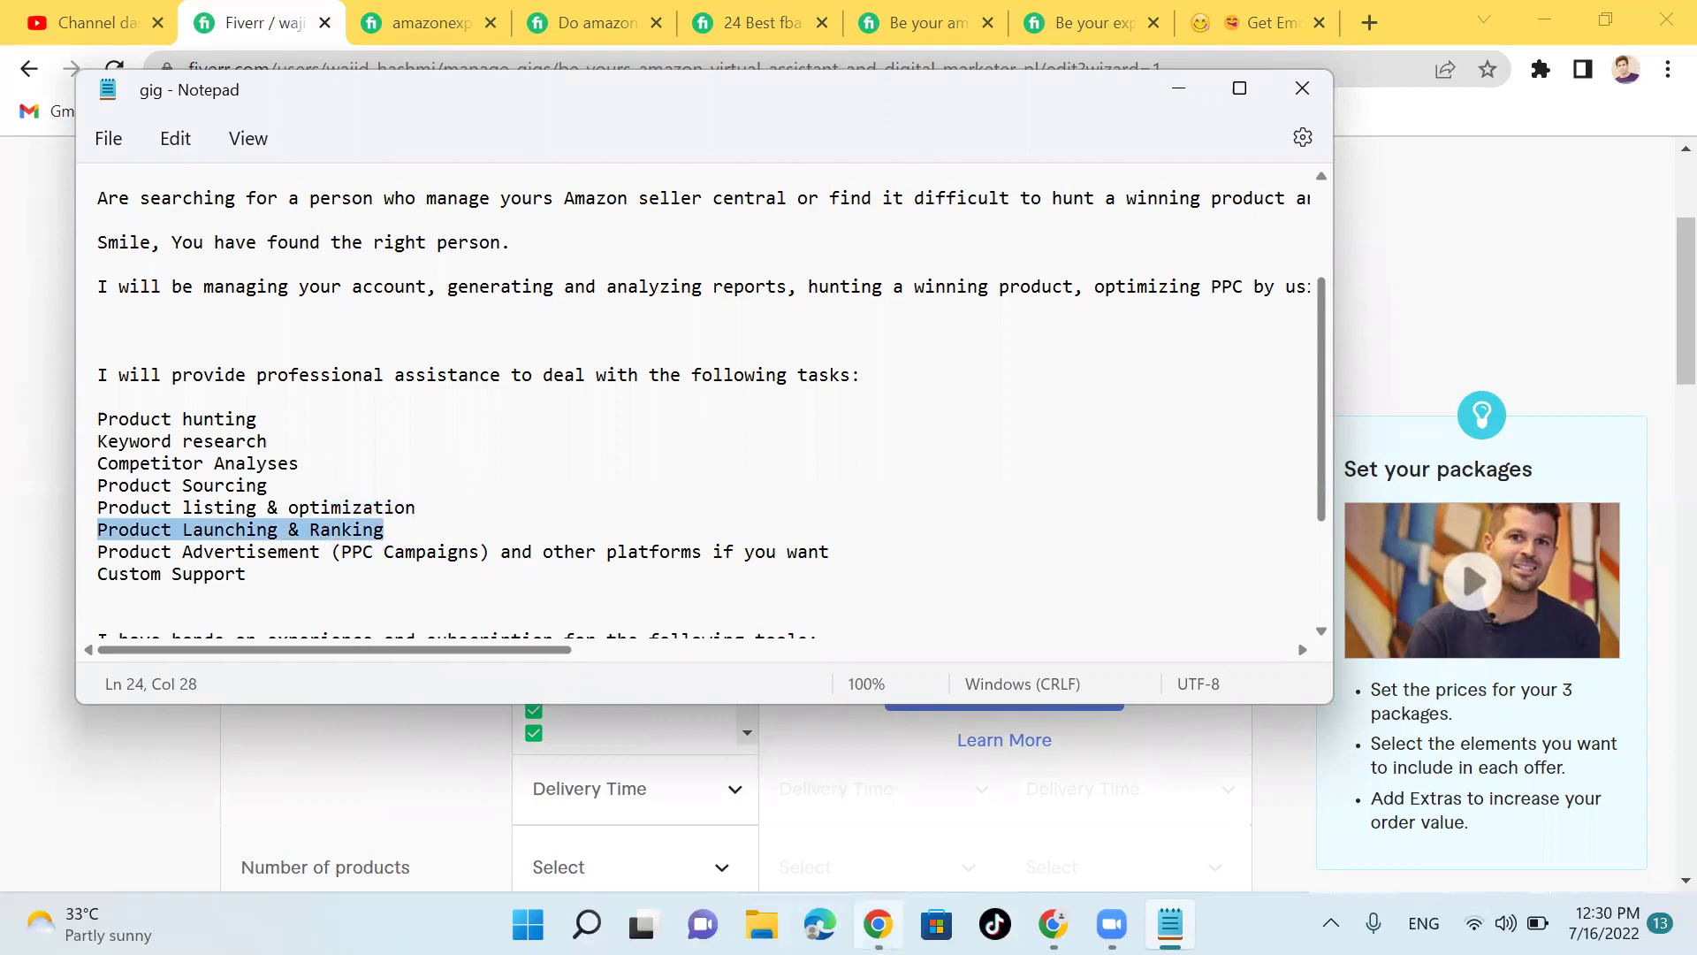
{"action": "left_click", "coordinate": [878, 924]}
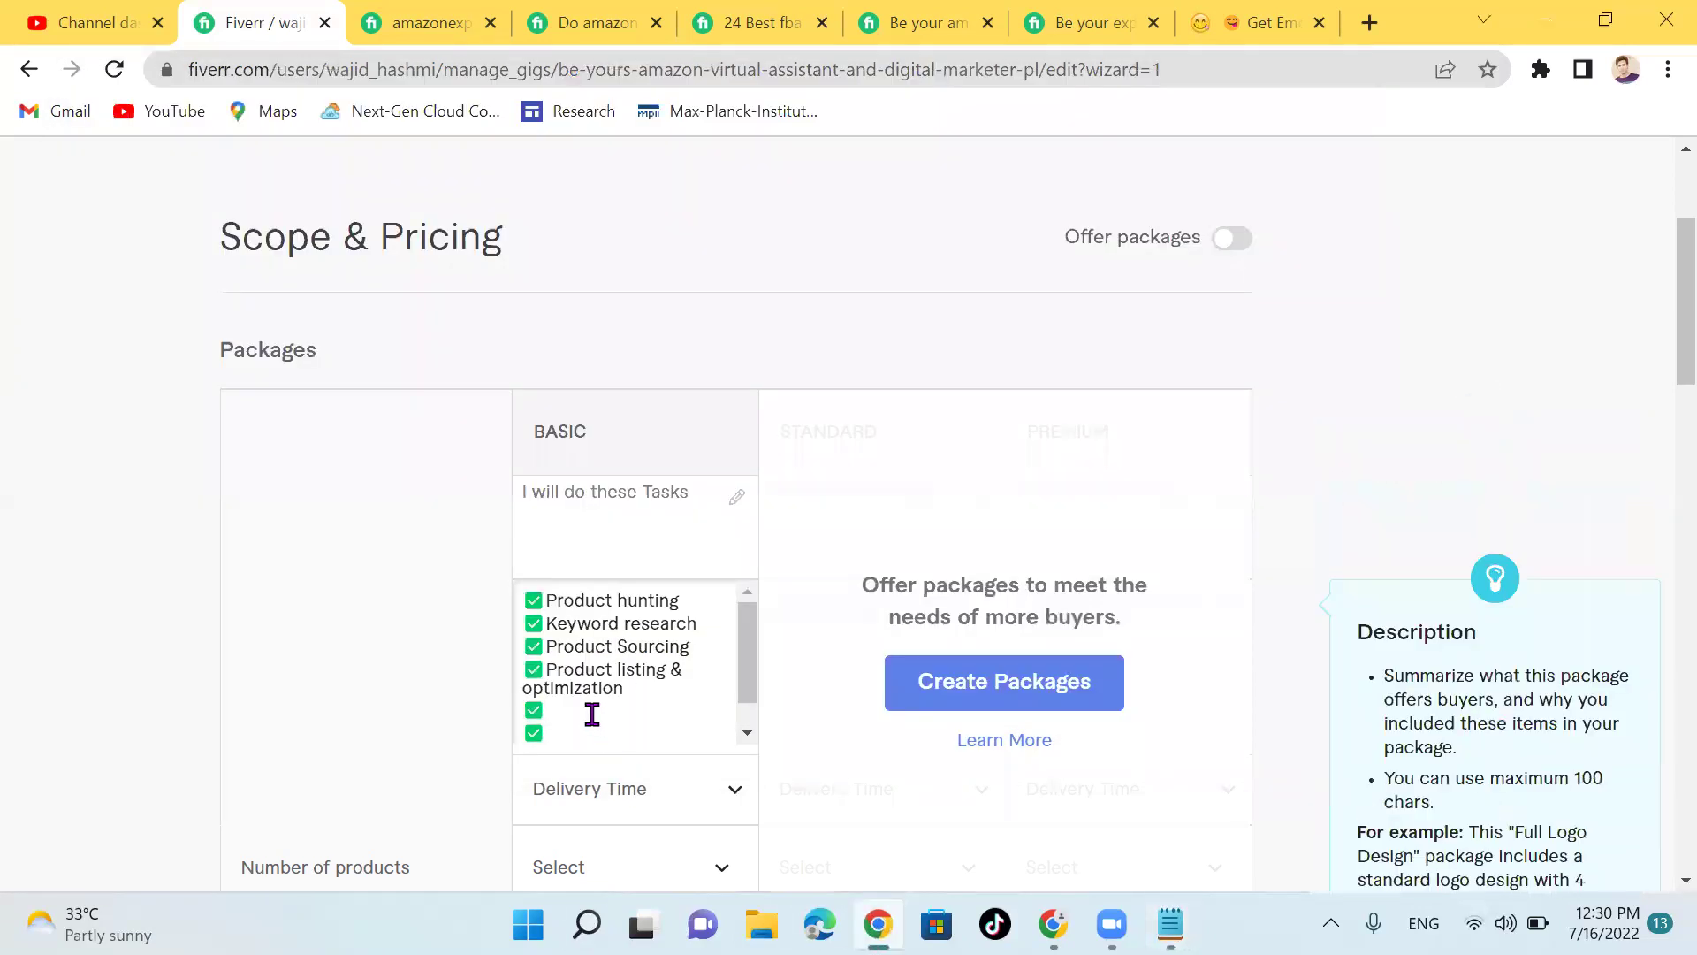
{"action": "type", "text": "Product La"}
{"action": "key", "text": "BackSpace"}
{"action": "key", "text": "BackSpace"}
{"action": "key", "text": "BackSpace"}
{"action": "key", "text": "BackSpace"}
{"action": "key", "text": "BackSpace"}
{"action": "key", "text": "BackSpace"}
{"action": "key", "text": "BackSpace"}
{"action": "key", "text": "BackSpace"}
{"action": "key", "text": "BackSpace"}
{"action": "key", "text": "BackSpace"}
Step: Delete the empty sixth check mark from the Basic package description
{"action": "key", "text": "Return"}
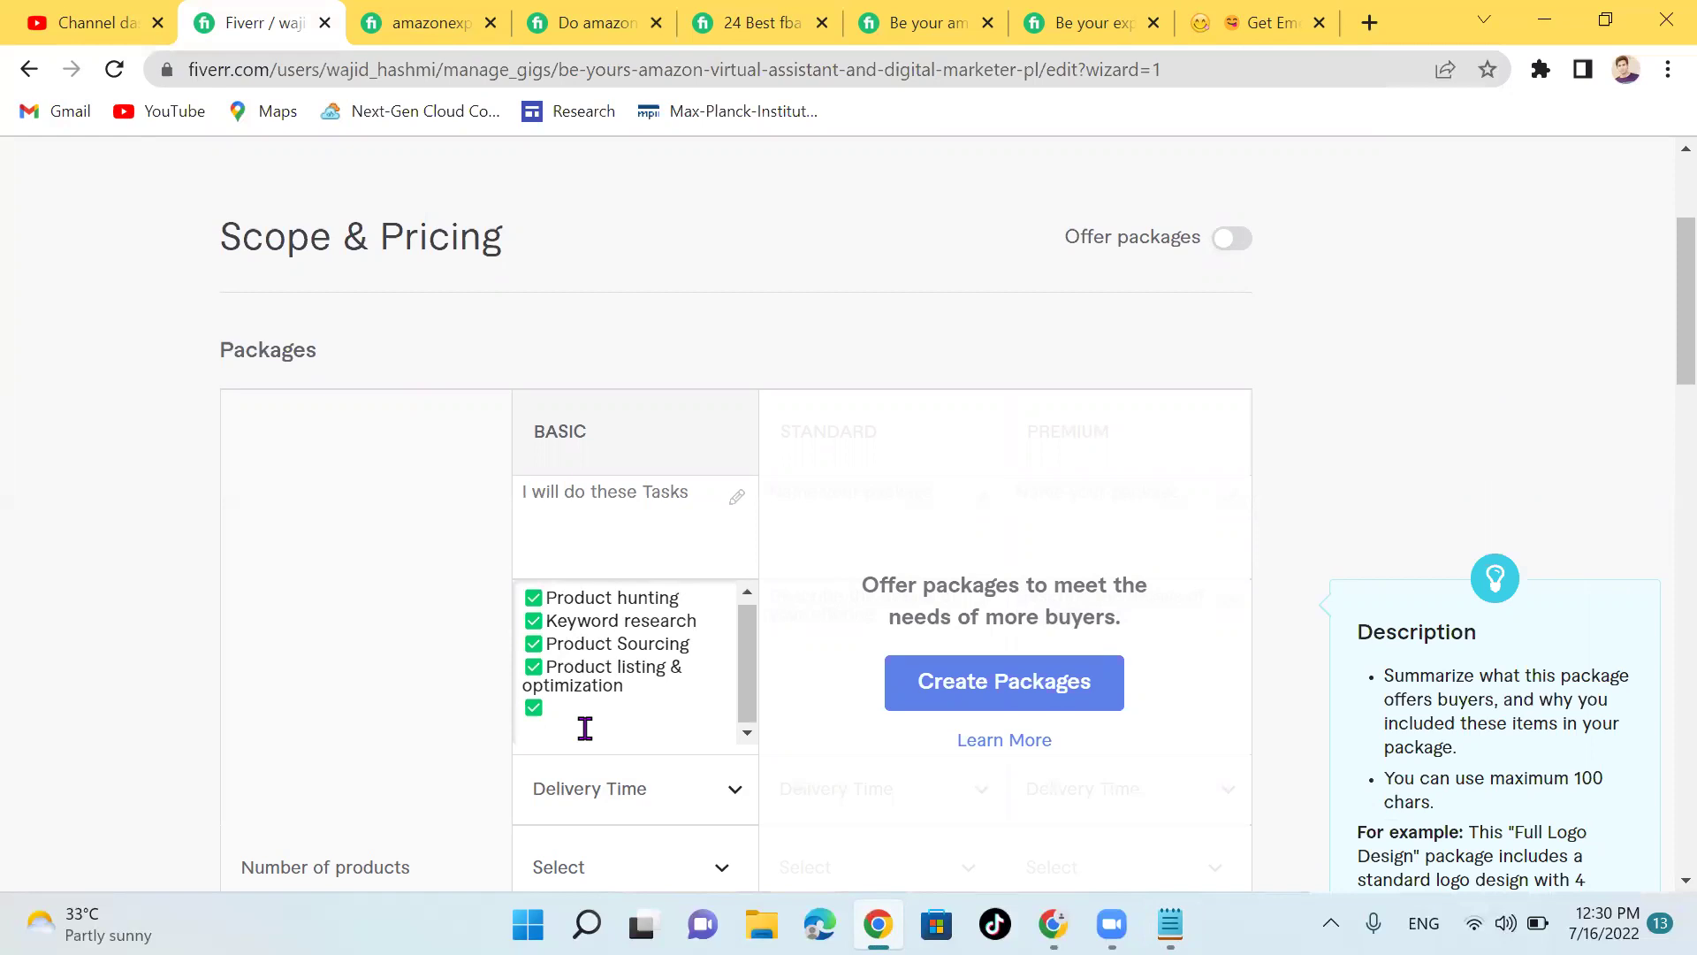
{"action": "key", "text": "BackSpace"}
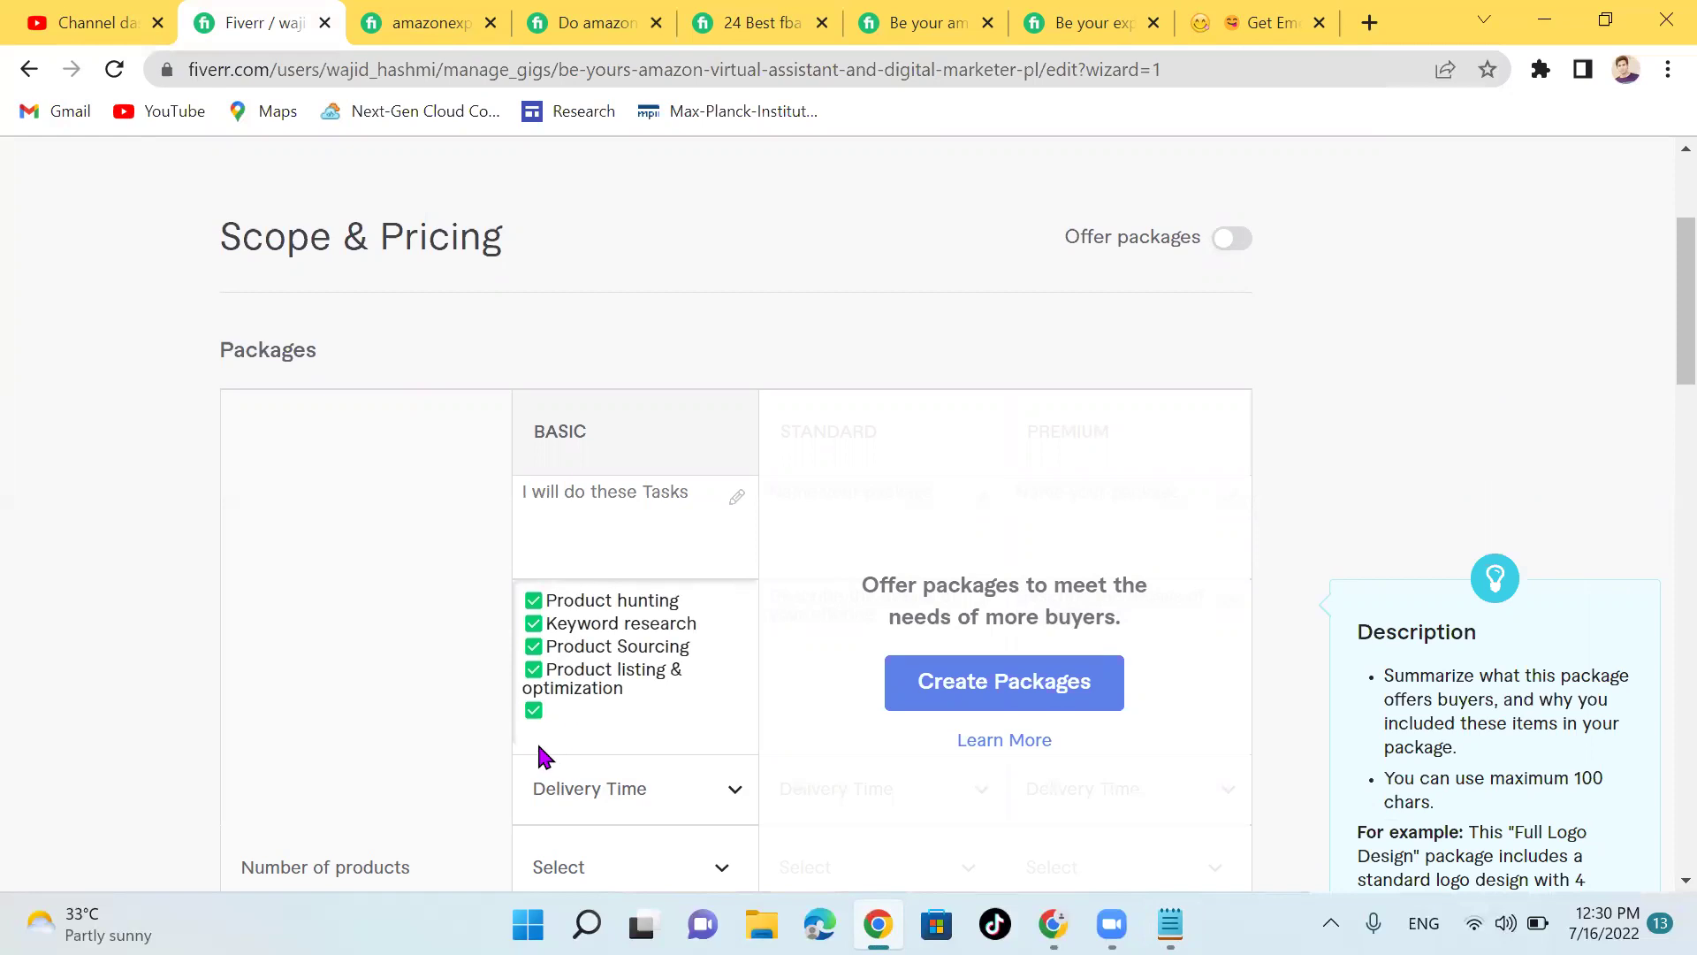
{"action": "left_click", "coordinate": [466, 388]}
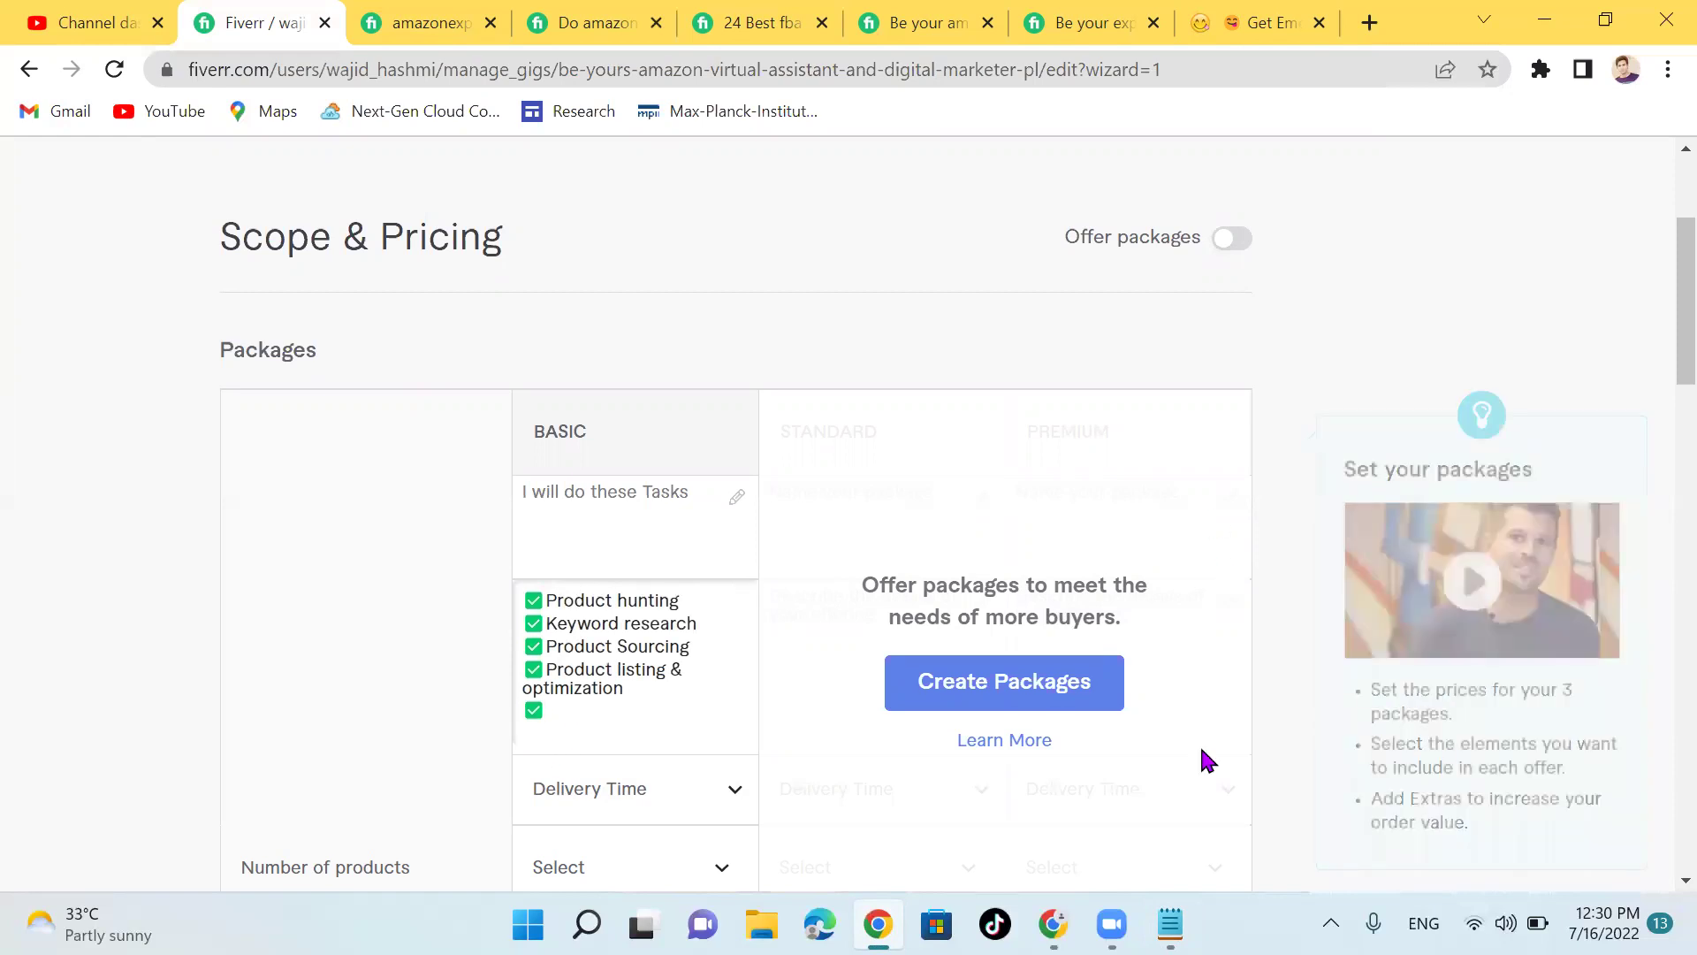
Step: Try wording an "inventory repo…" task after the fifth check mark in the Basic description
{"action": "left_click", "coordinate": [1169, 924]}
{"action": "left_click", "coordinate": [1169, 924]}
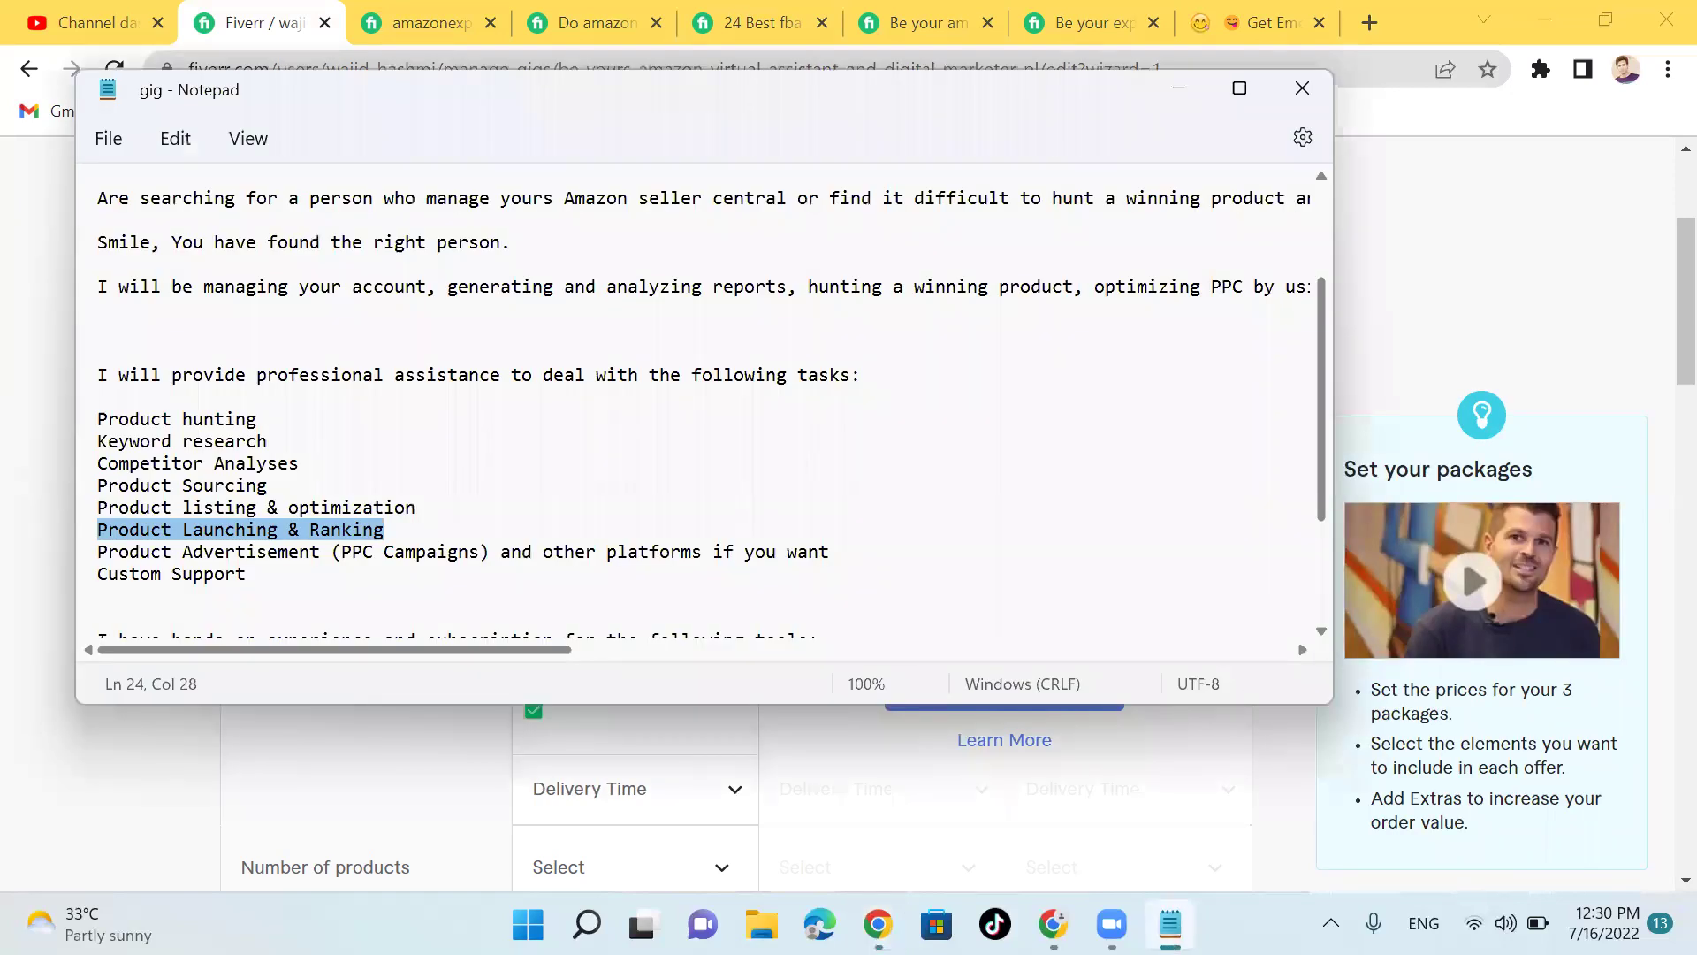
{"action": "left_click", "coordinate": [571, 712]}
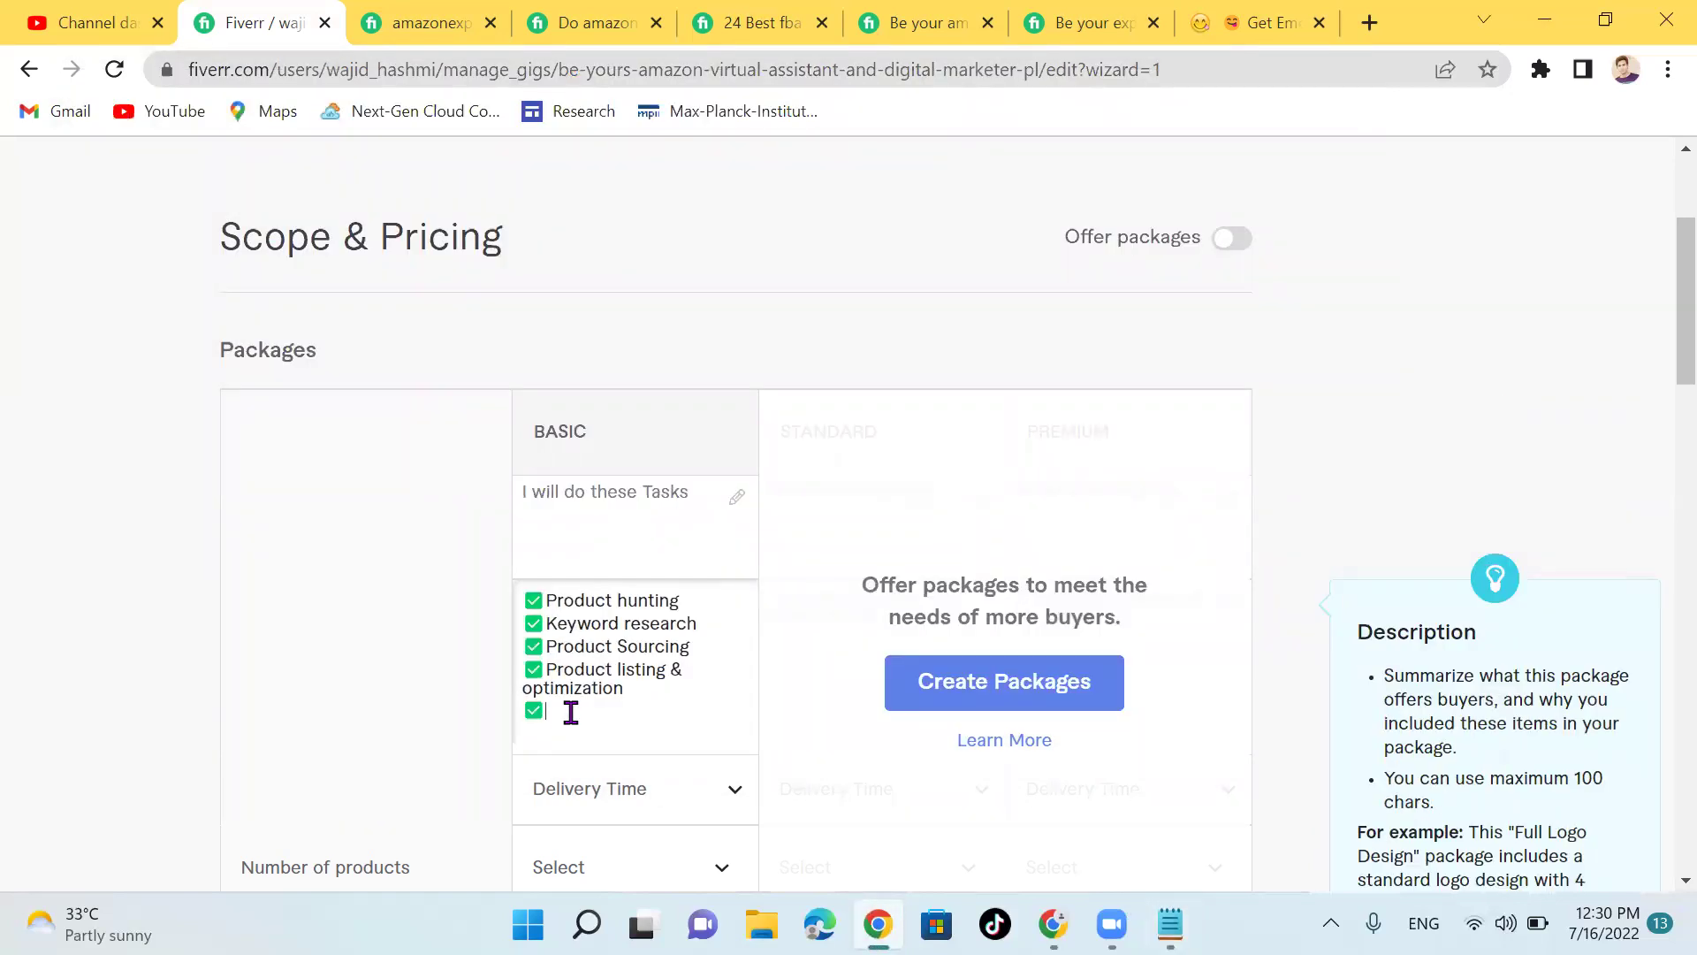
{"action": "type", "text": "in"}
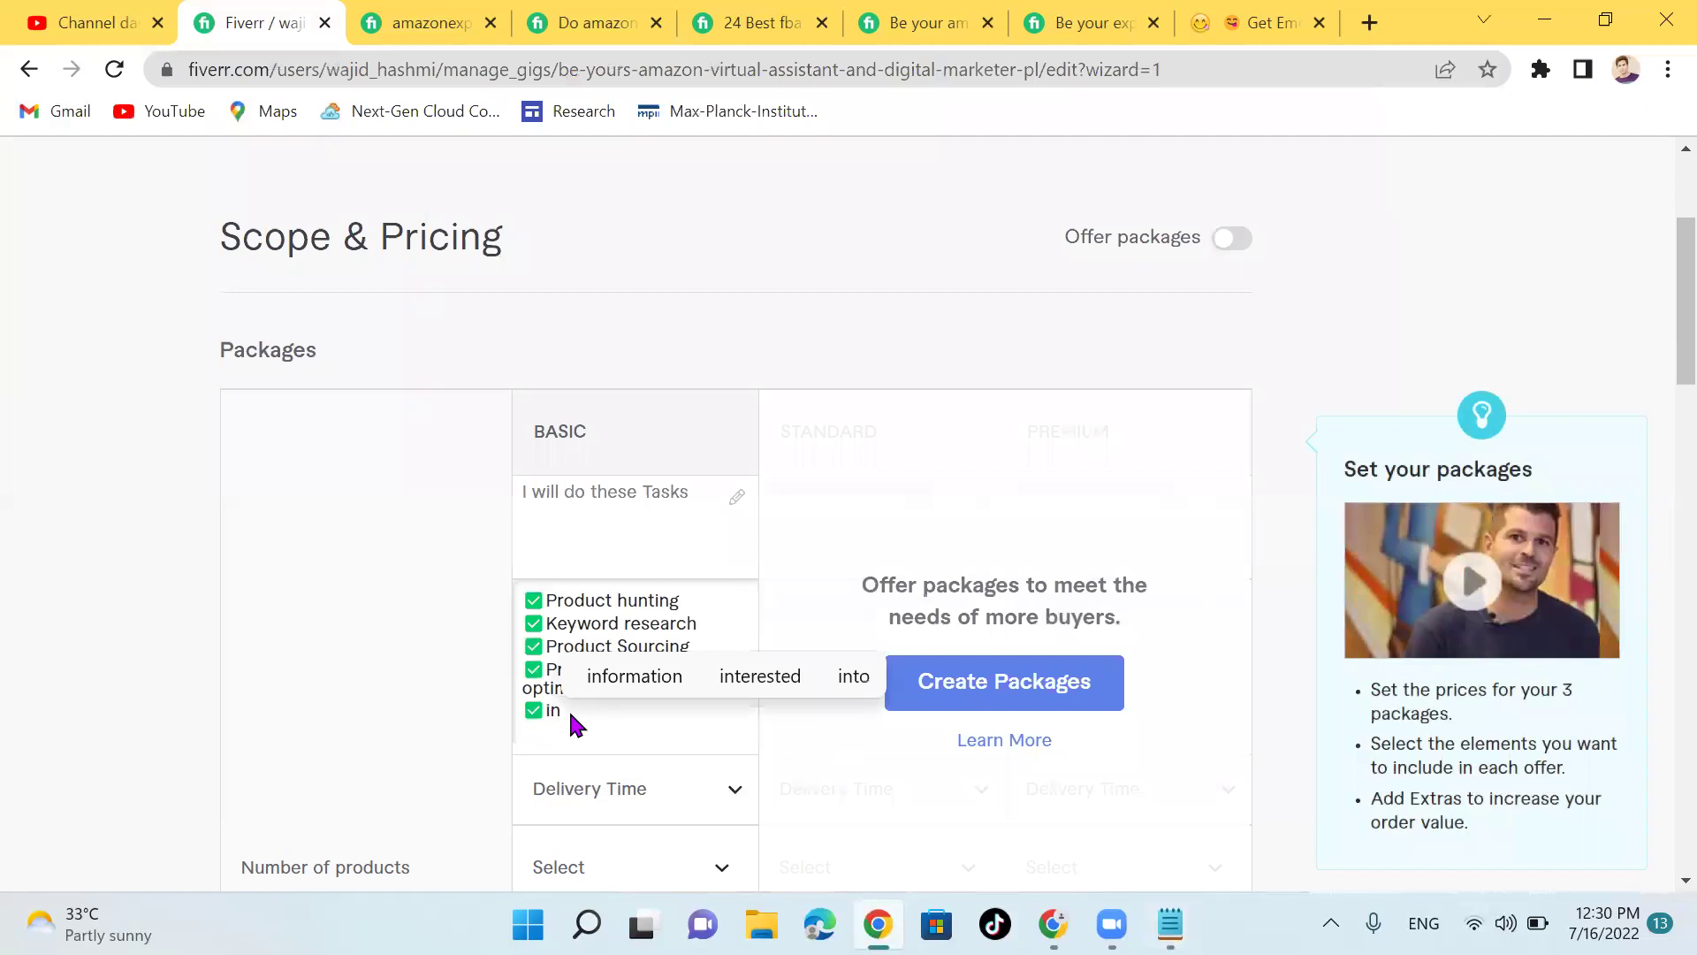
{"action": "type", "text": "vento"}
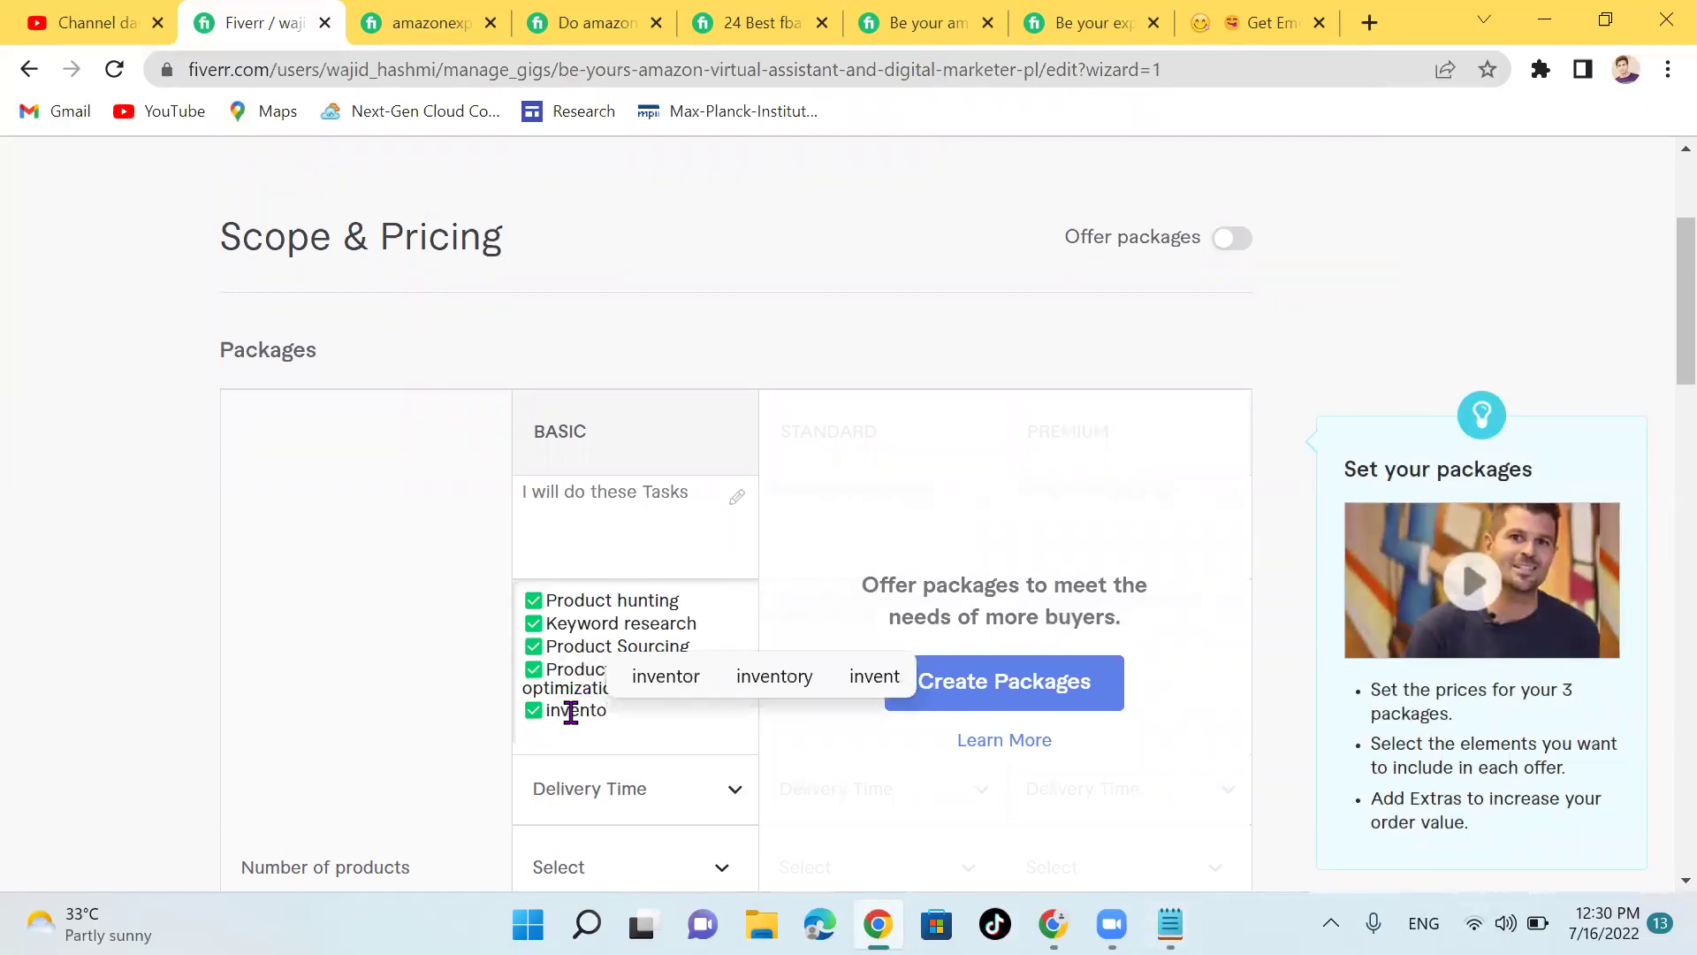
{"action": "left_click", "coordinate": [767, 677]}
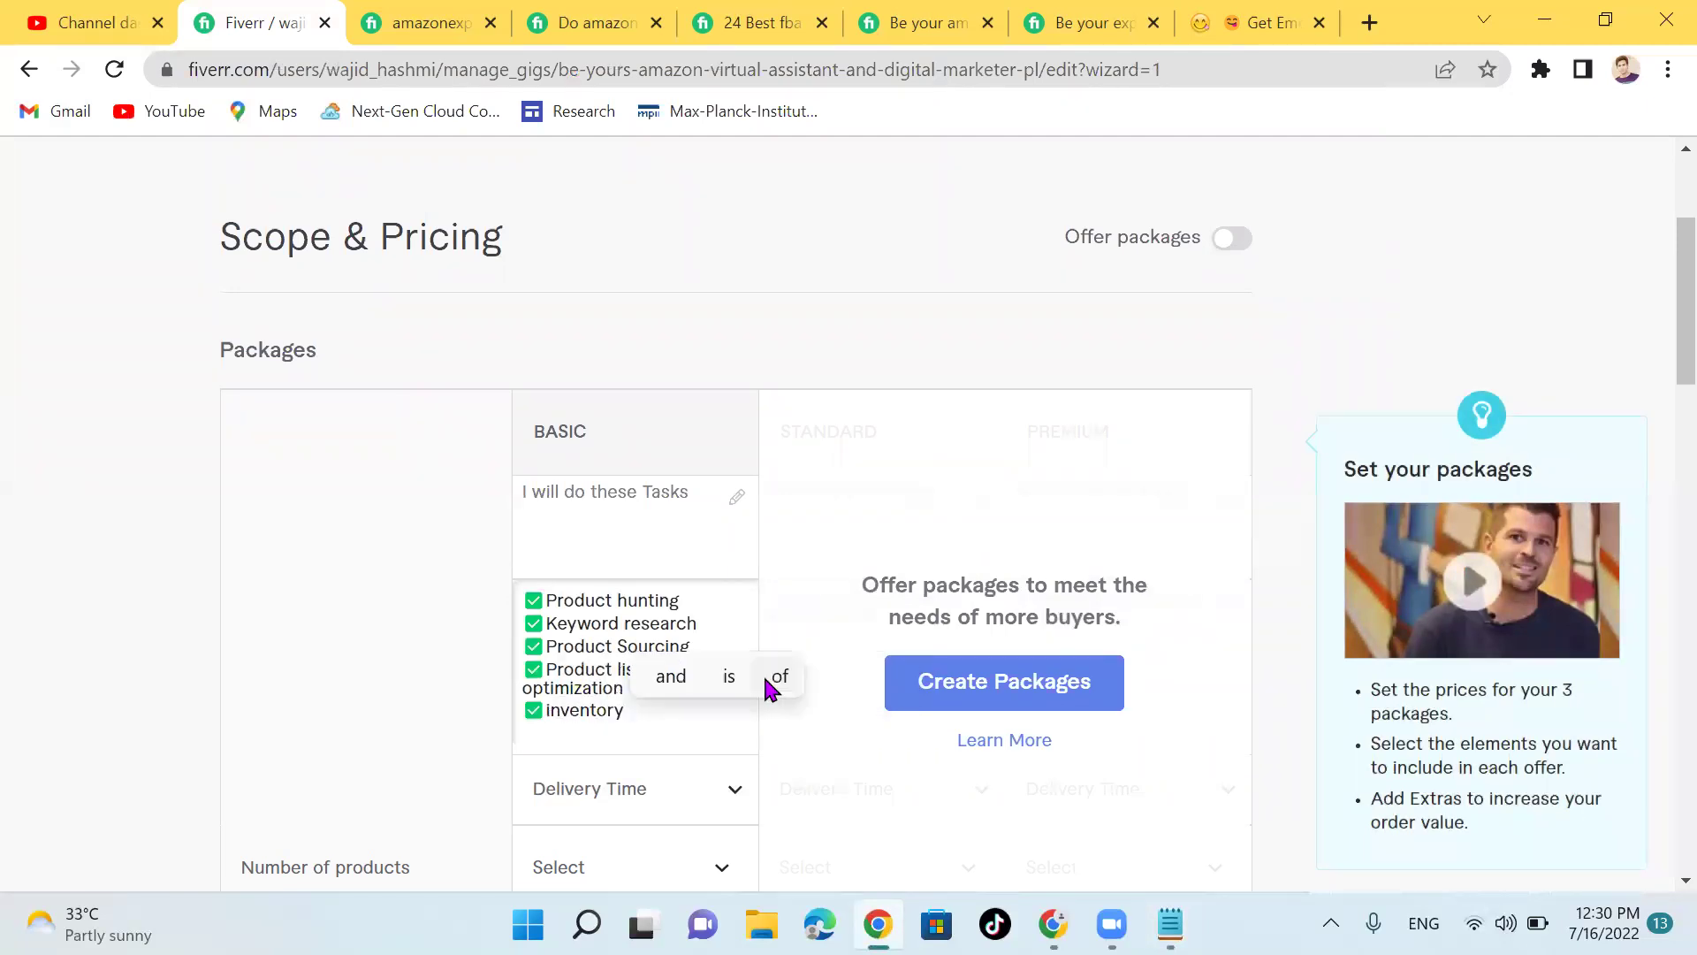
{"action": "type", "text": "re"}
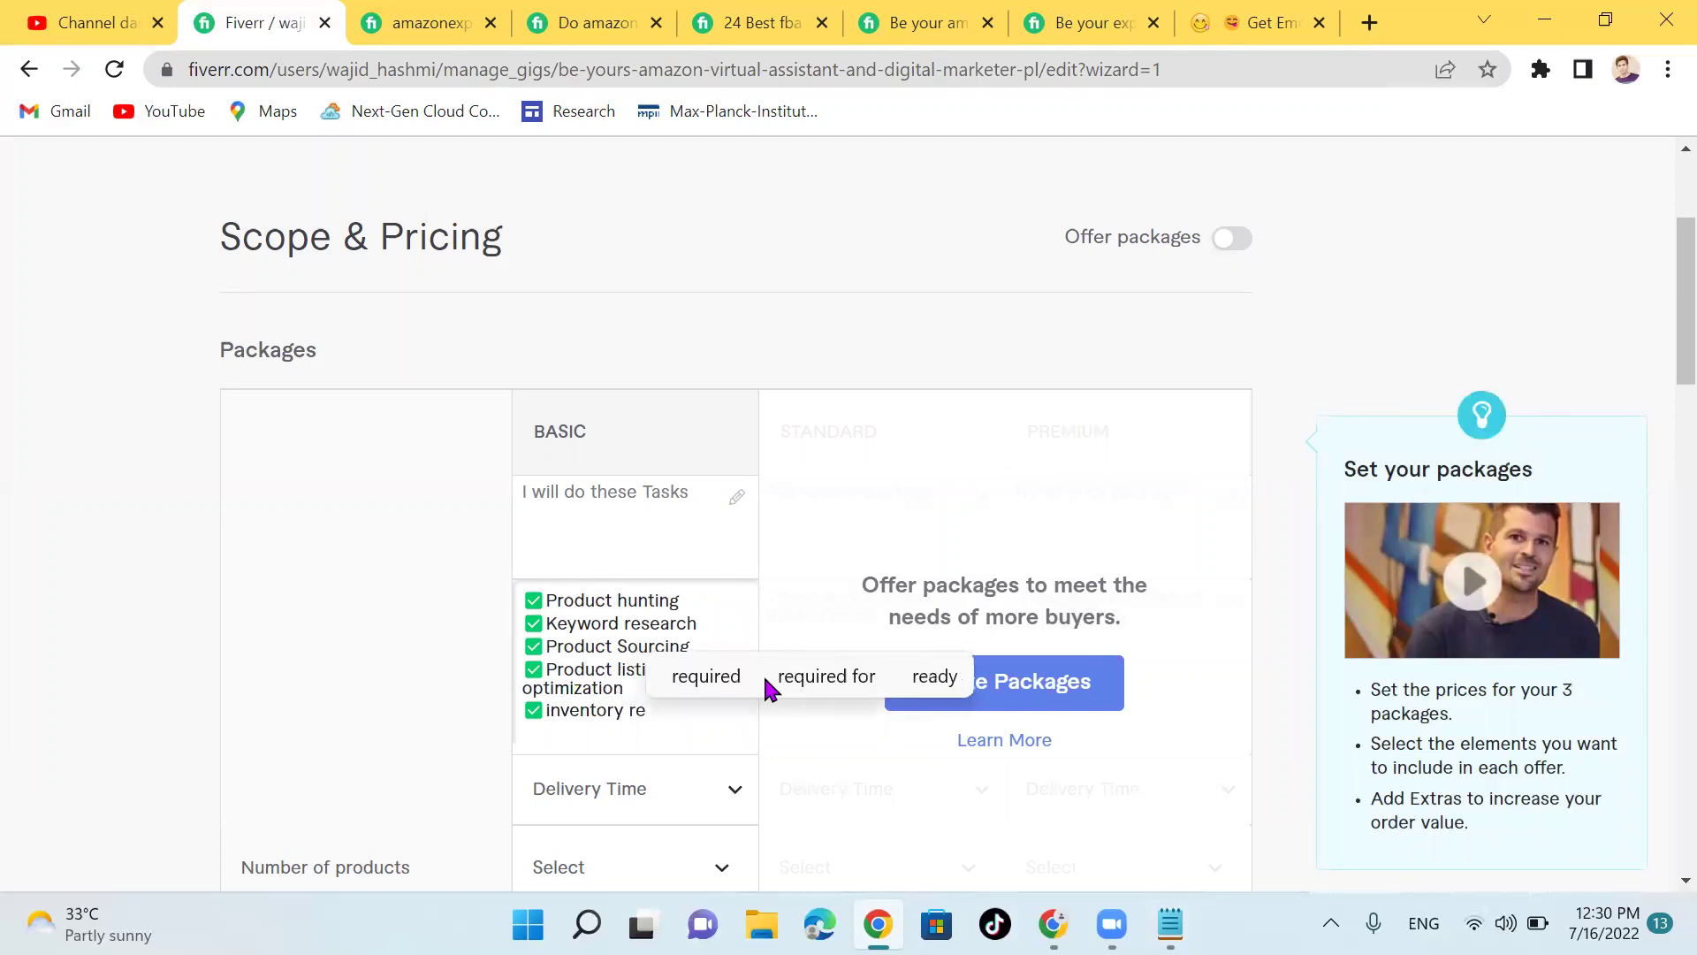
{"action": "type", "text": "po"}
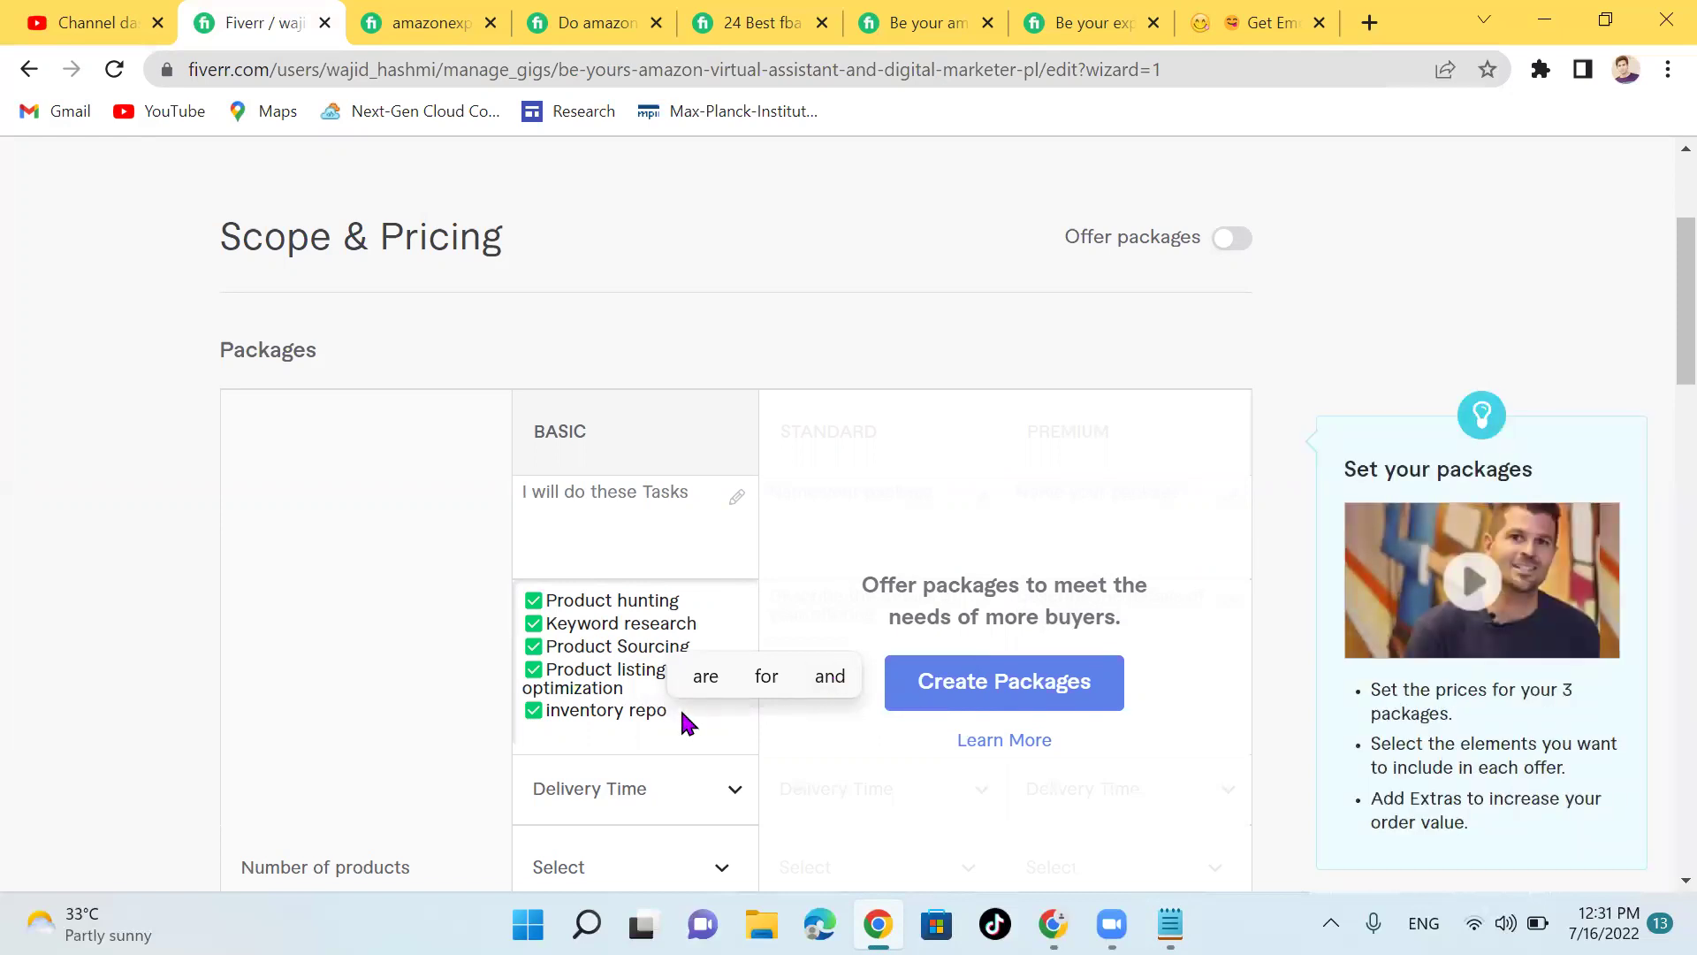
{"action": "key", "text": "BackSpace"}
{"action": "key", "text": "BackSpace"}
{"action": "key", "text": "BackSpace"}
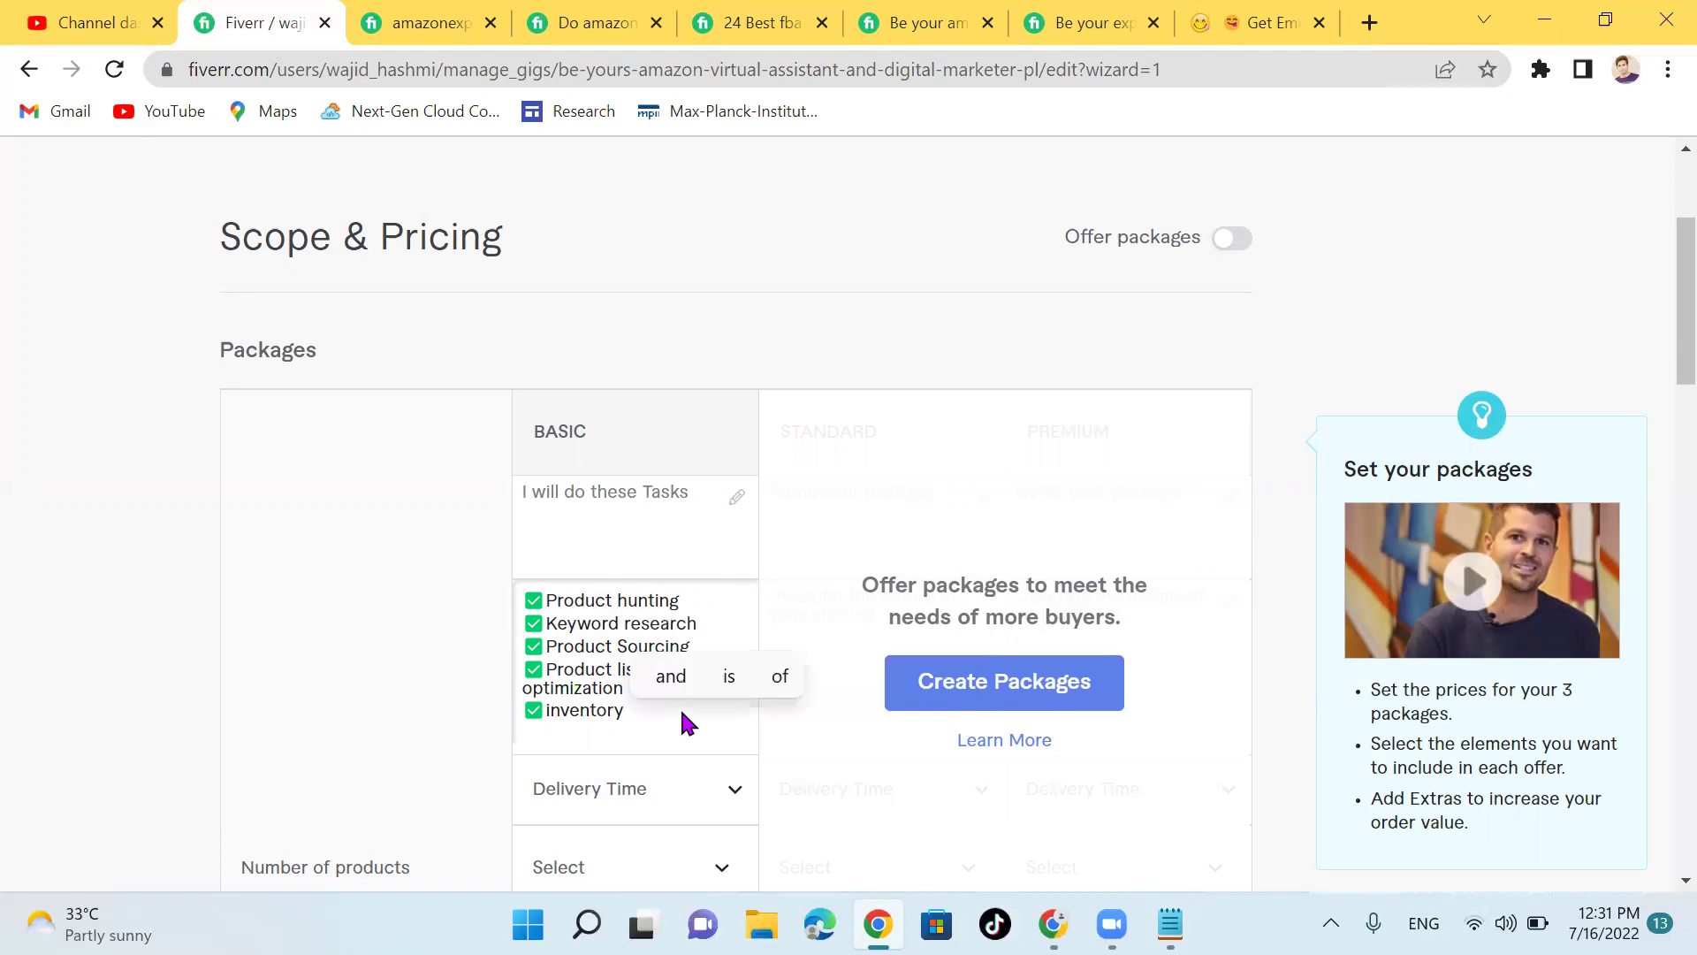
{"action": "key", "text": "BackSpace"}
{"action": "type", "text": "rp"}
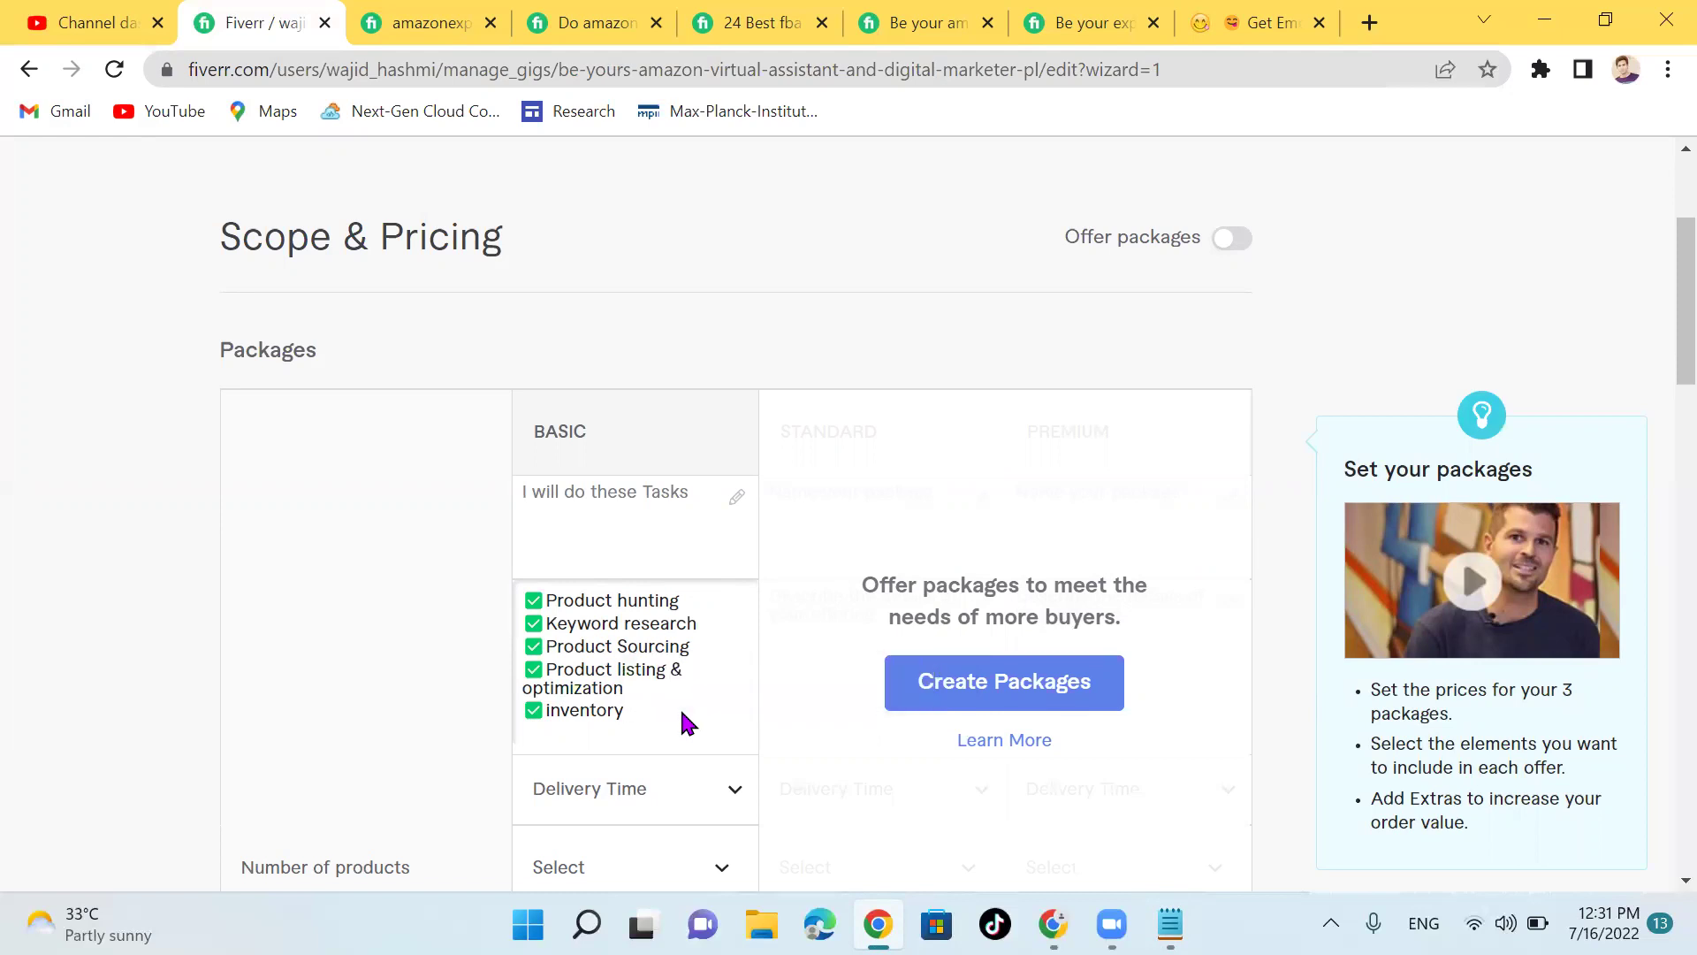
{"action": "type", "text": "or"}
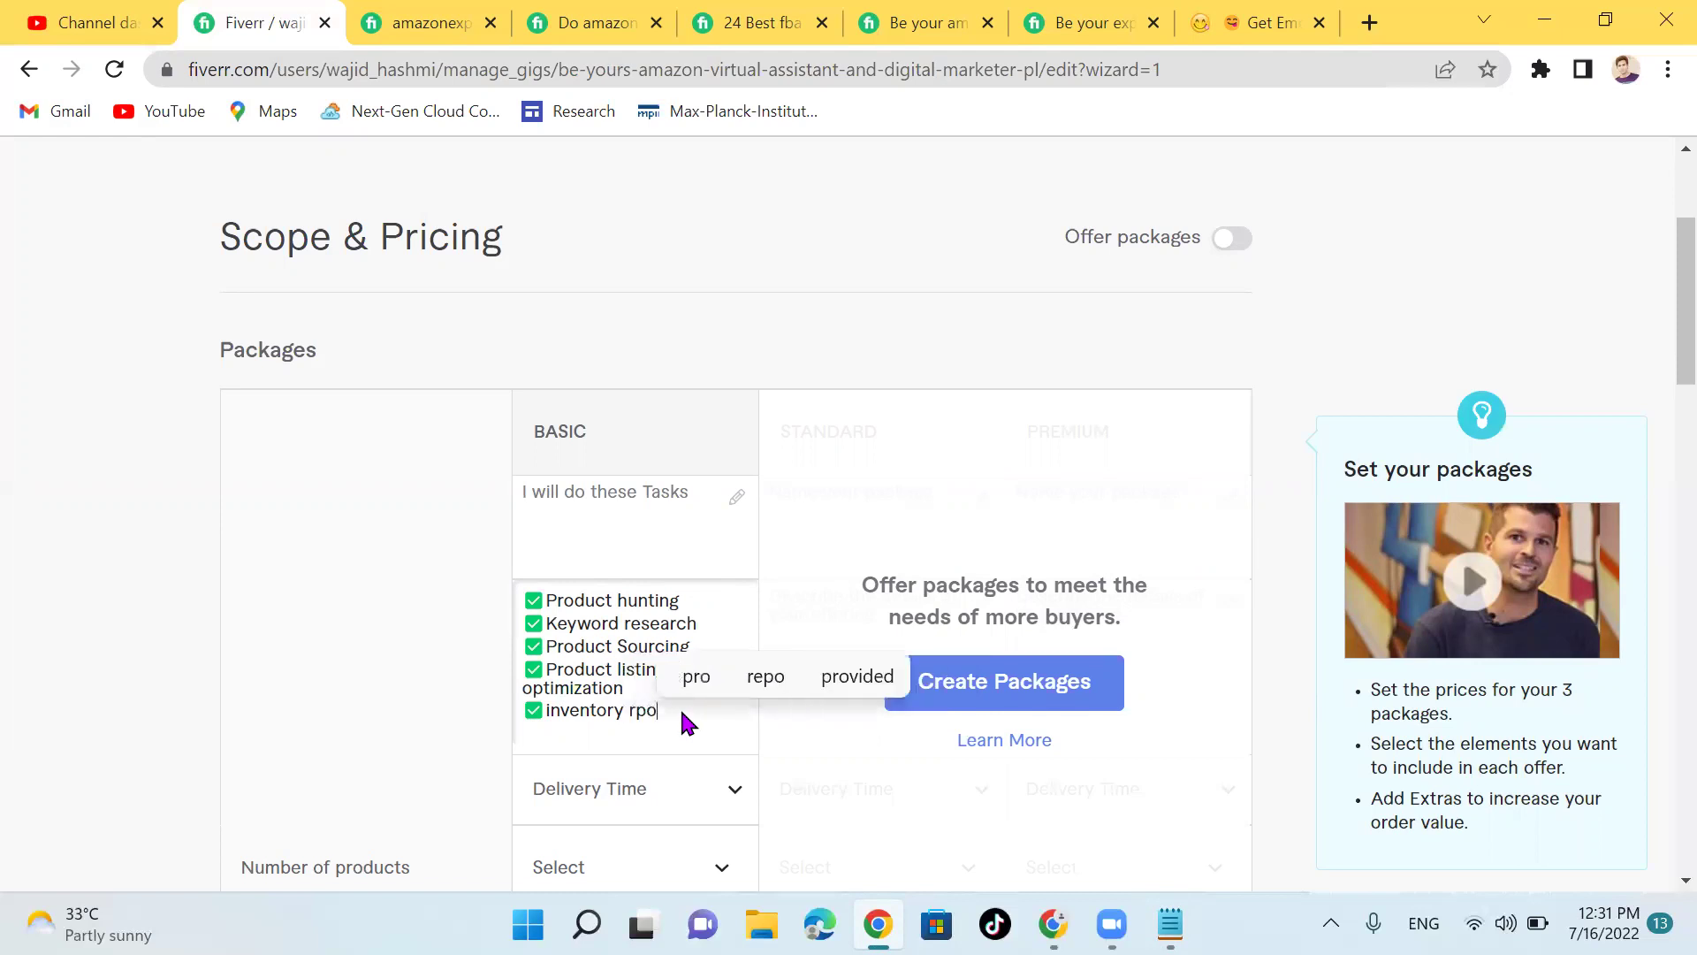
{"action": "key", "text": "BackSpace"}
{"action": "key", "text": "BackSpace"}
{"action": "key", "text": "BackSpace"}
{"action": "type", "text": "epo"}
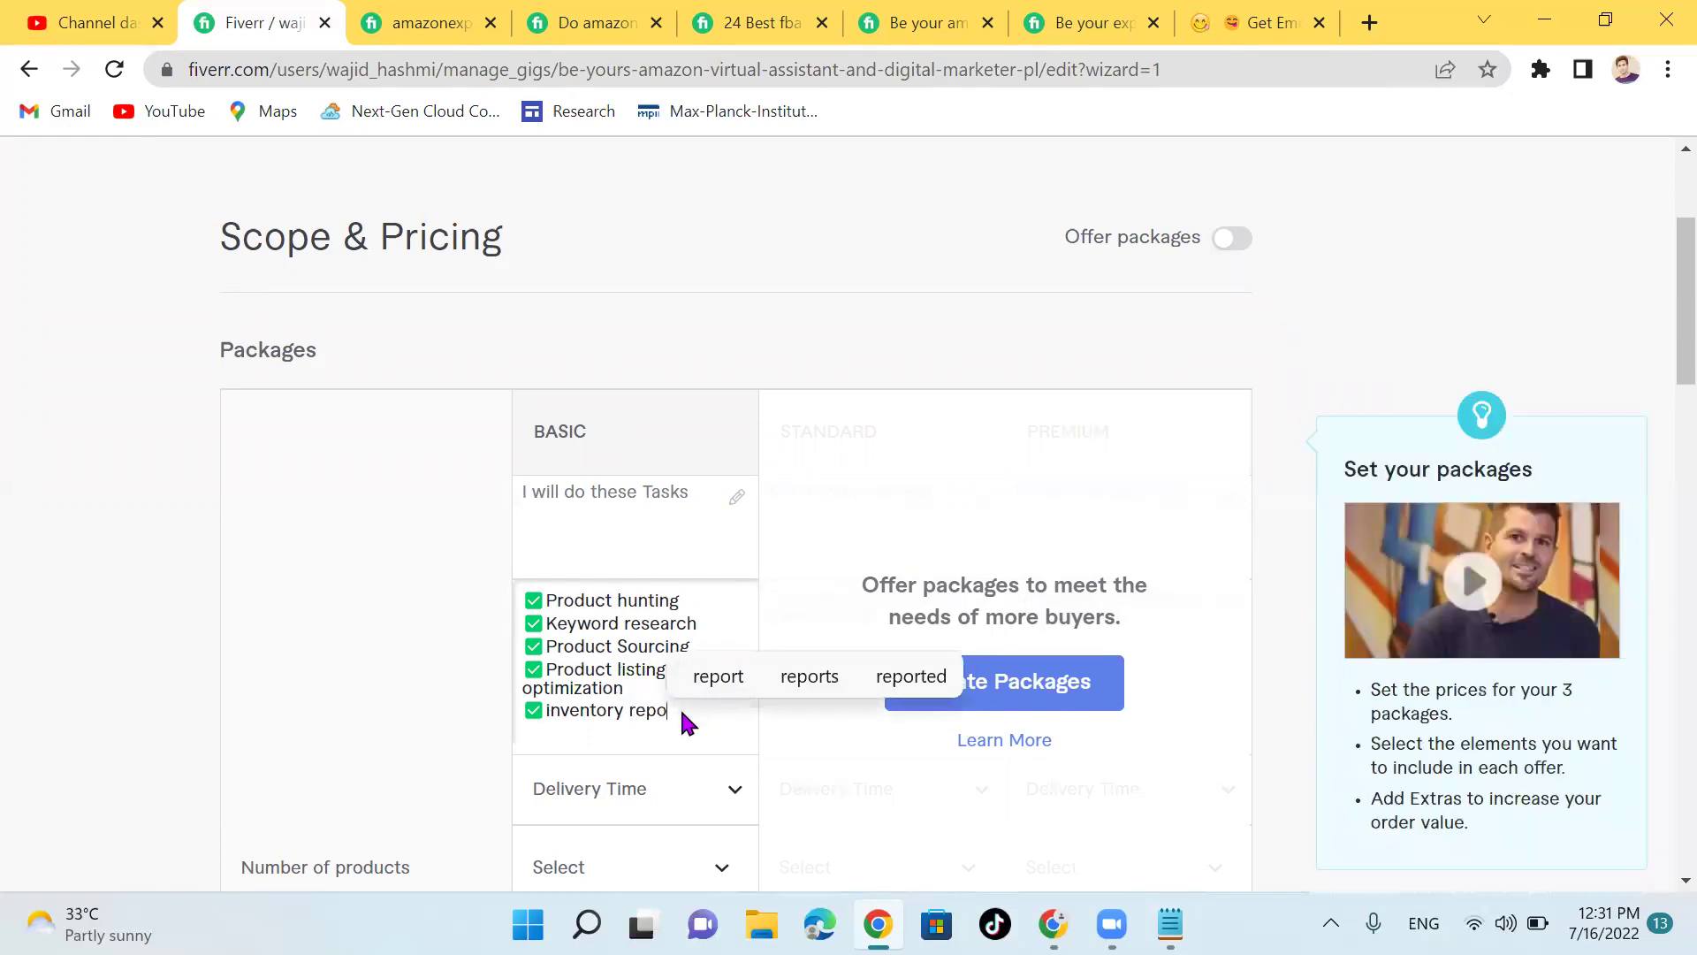
Step: Delete the unfinished inventory line and its check mark, ending the Basic description at "Product listing & optimization"
{"action": "mouse_move", "coordinate": [576, 684]}
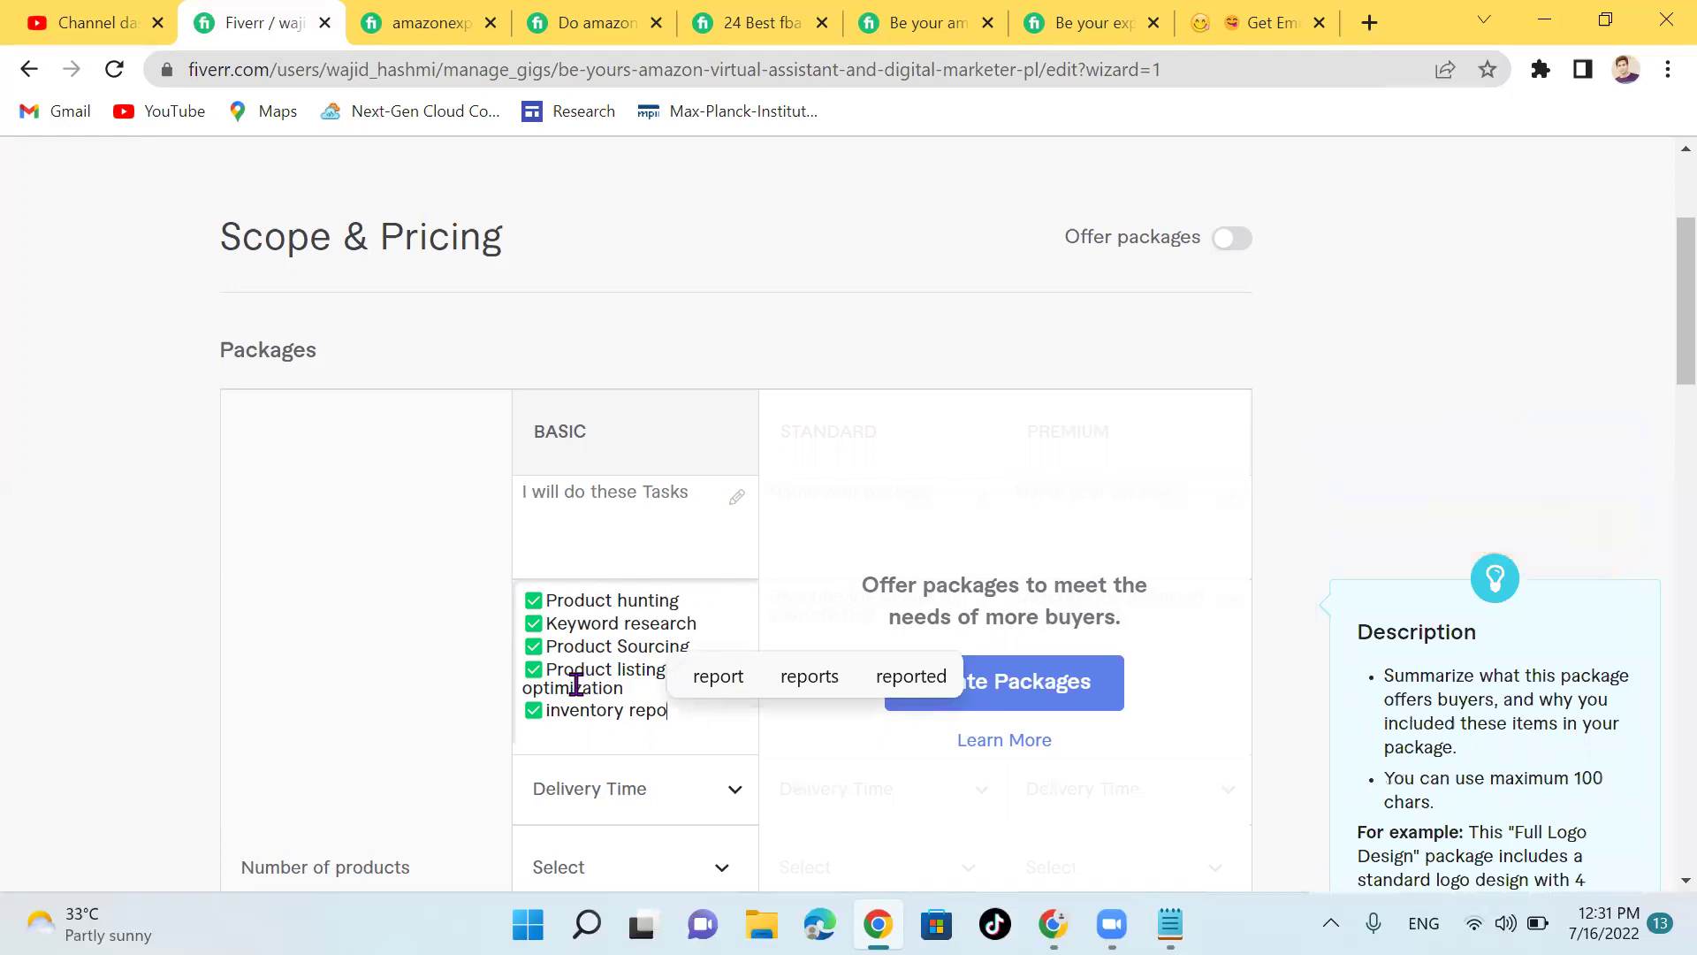
{"action": "scroll", "coordinate": [575, 684], "scroll_direction": "up", "scroll_amount": 1}
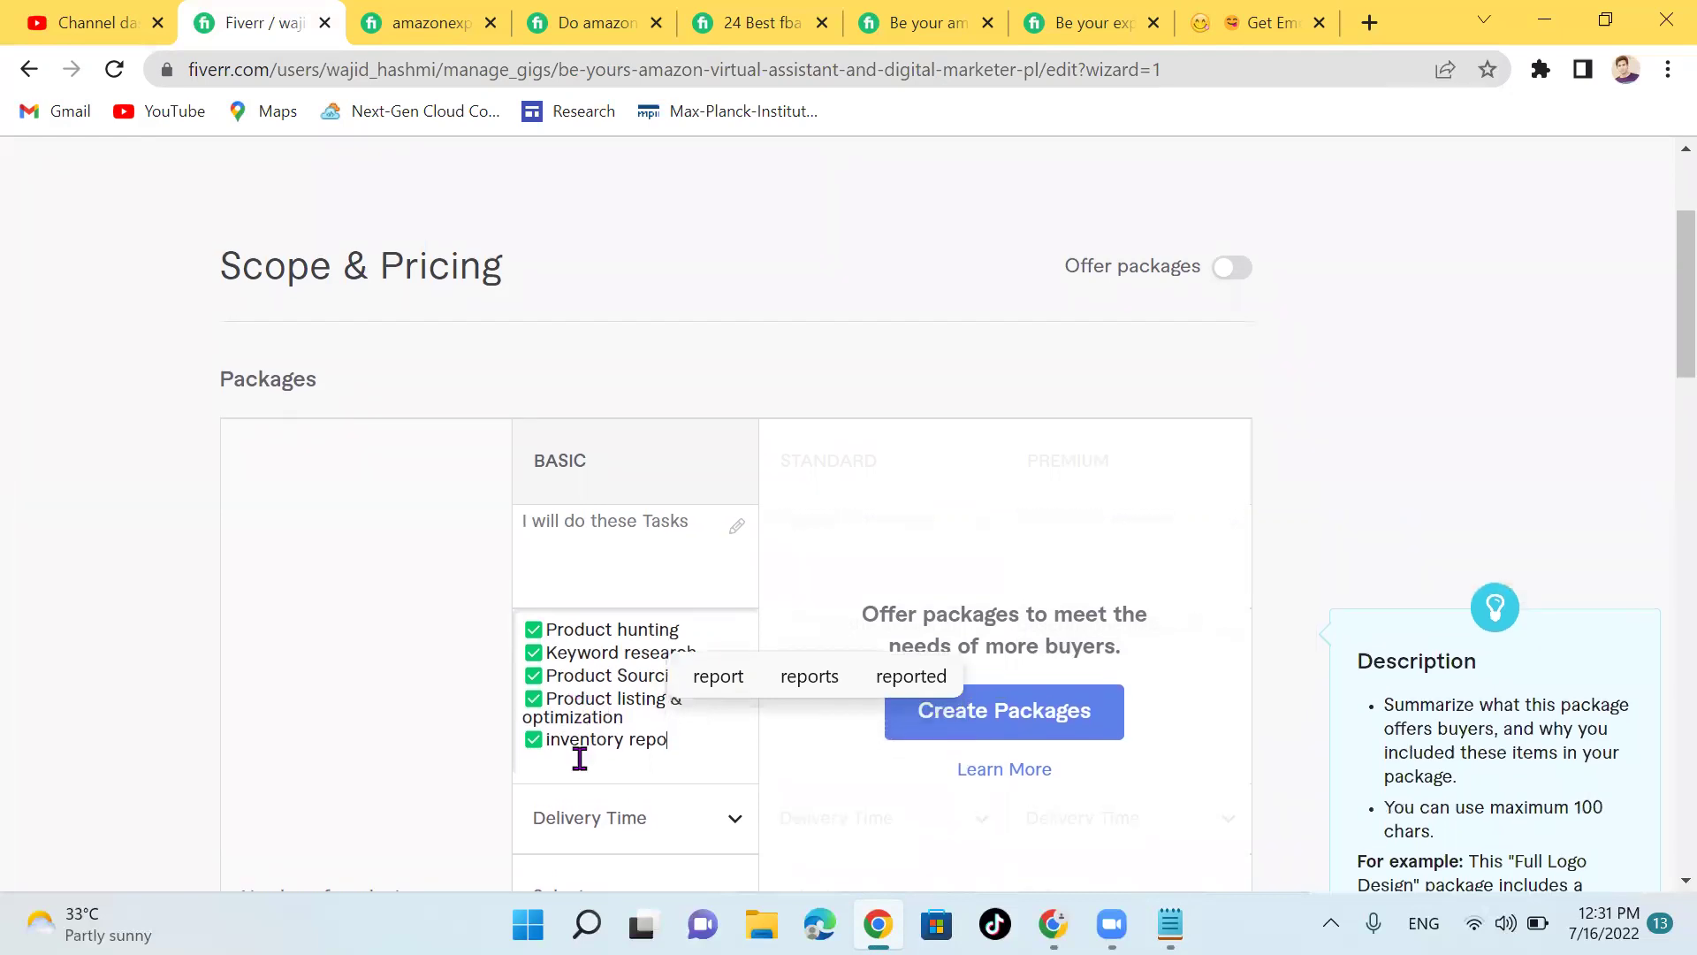
{"action": "key", "text": "BackSpace"}
{"action": "key", "text": "BackSpace"}
{"action": "key", "text": "BackSpace"}
{"action": "key", "text": "BackSpace"}
{"action": "key", "text": "BackSpace"}
{"action": "key", "text": "BackSpace"}
{"action": "key", "text": "BackSpace"}
{"action": "key", "text": "BackSpace"}
{"action": "key", "text": "BackSpace"}
{"action": "key", "text": "BackSpace"}
{"action": "key", "text": "BackSpace"}
{"action": "key", "text": "BackSpace"}
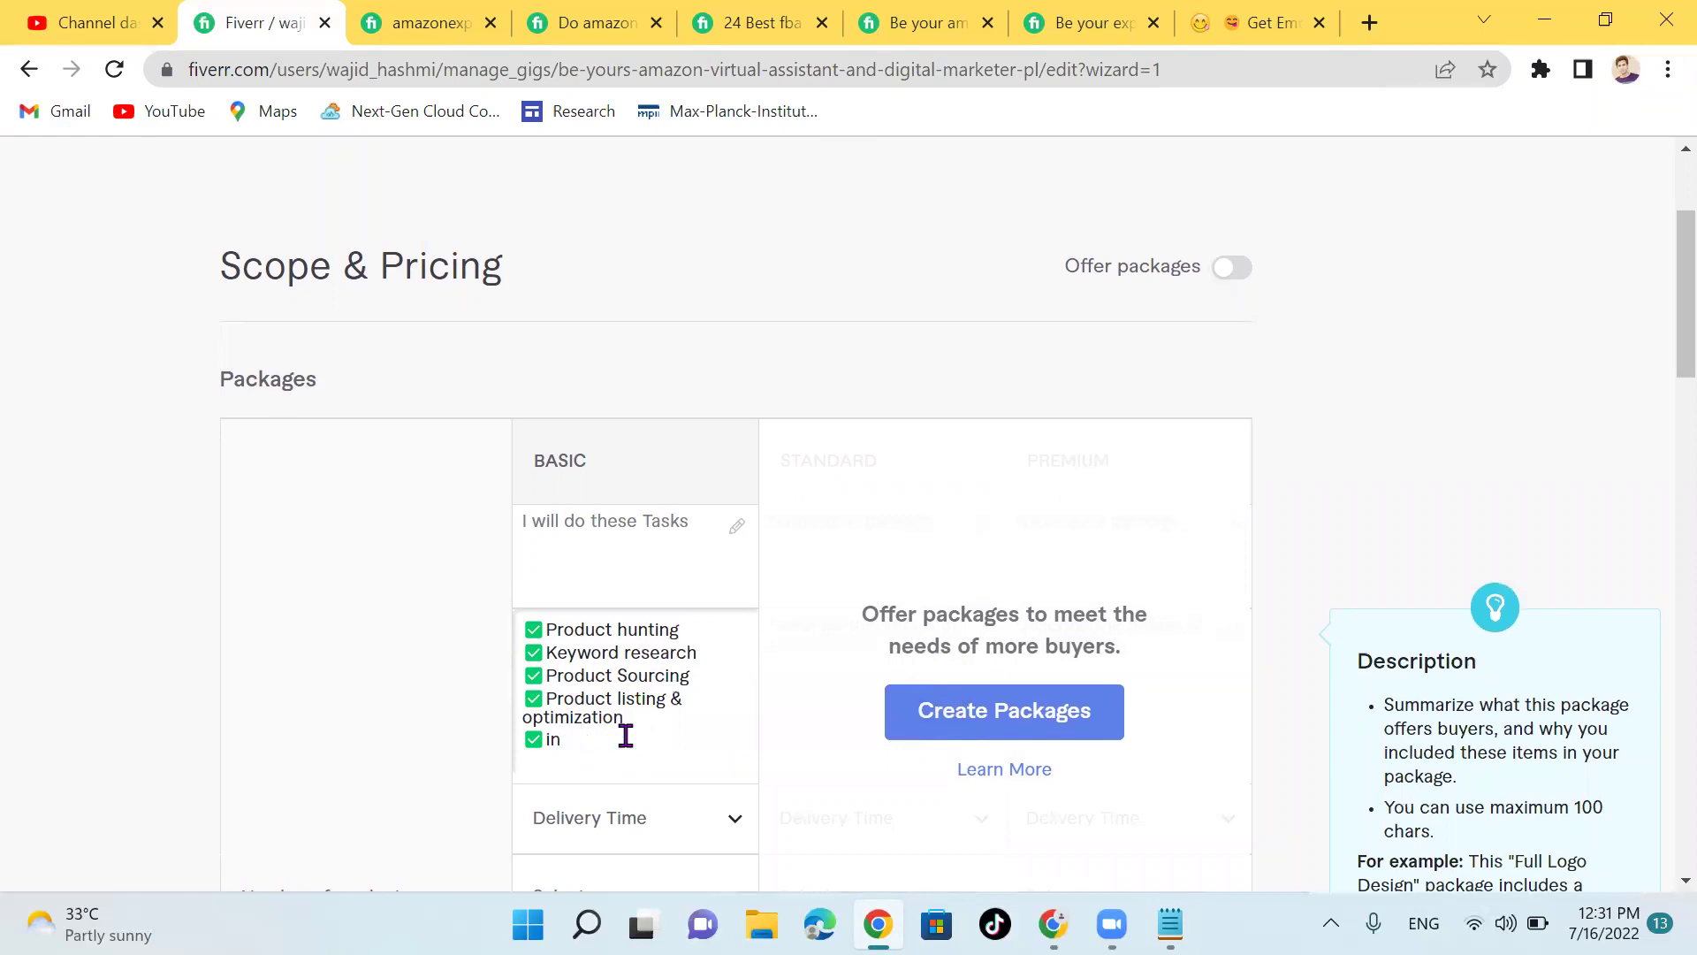
{"action": "key", "text": "BackSpace"}
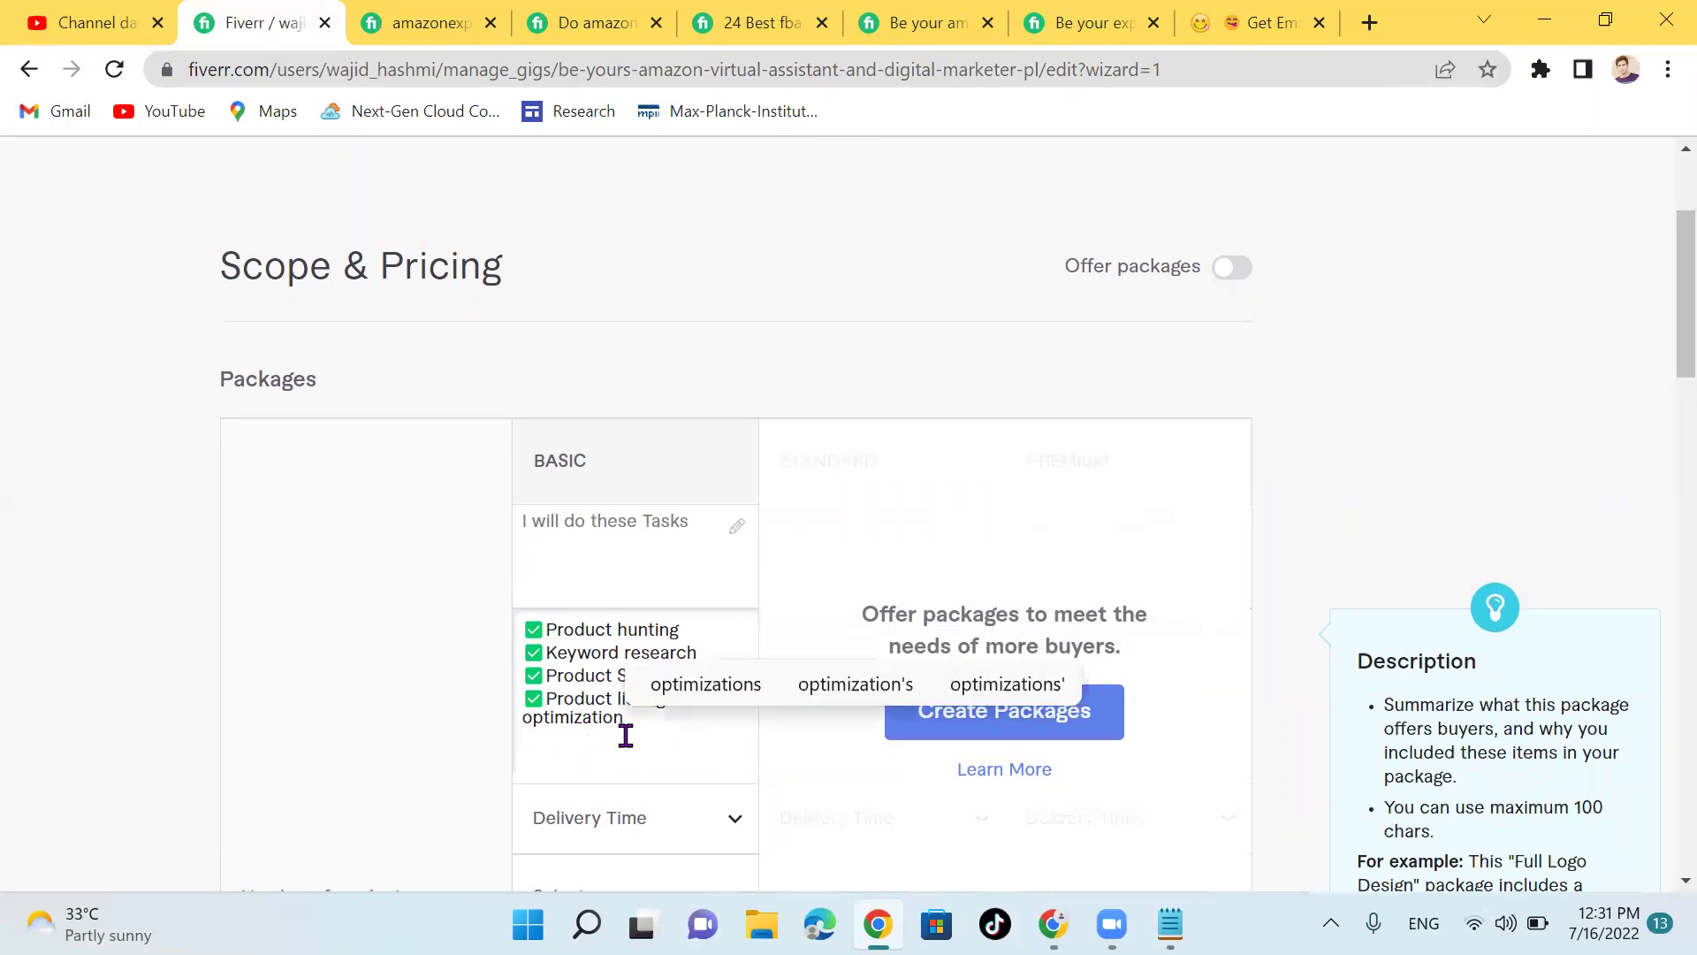
Step: Set the Basic package's delivery time to 3 days and its number of products to 1
{"action": "scroll", "coordinate": [619, 734], "scroll_direction": "down", "scroll_amount": 3}
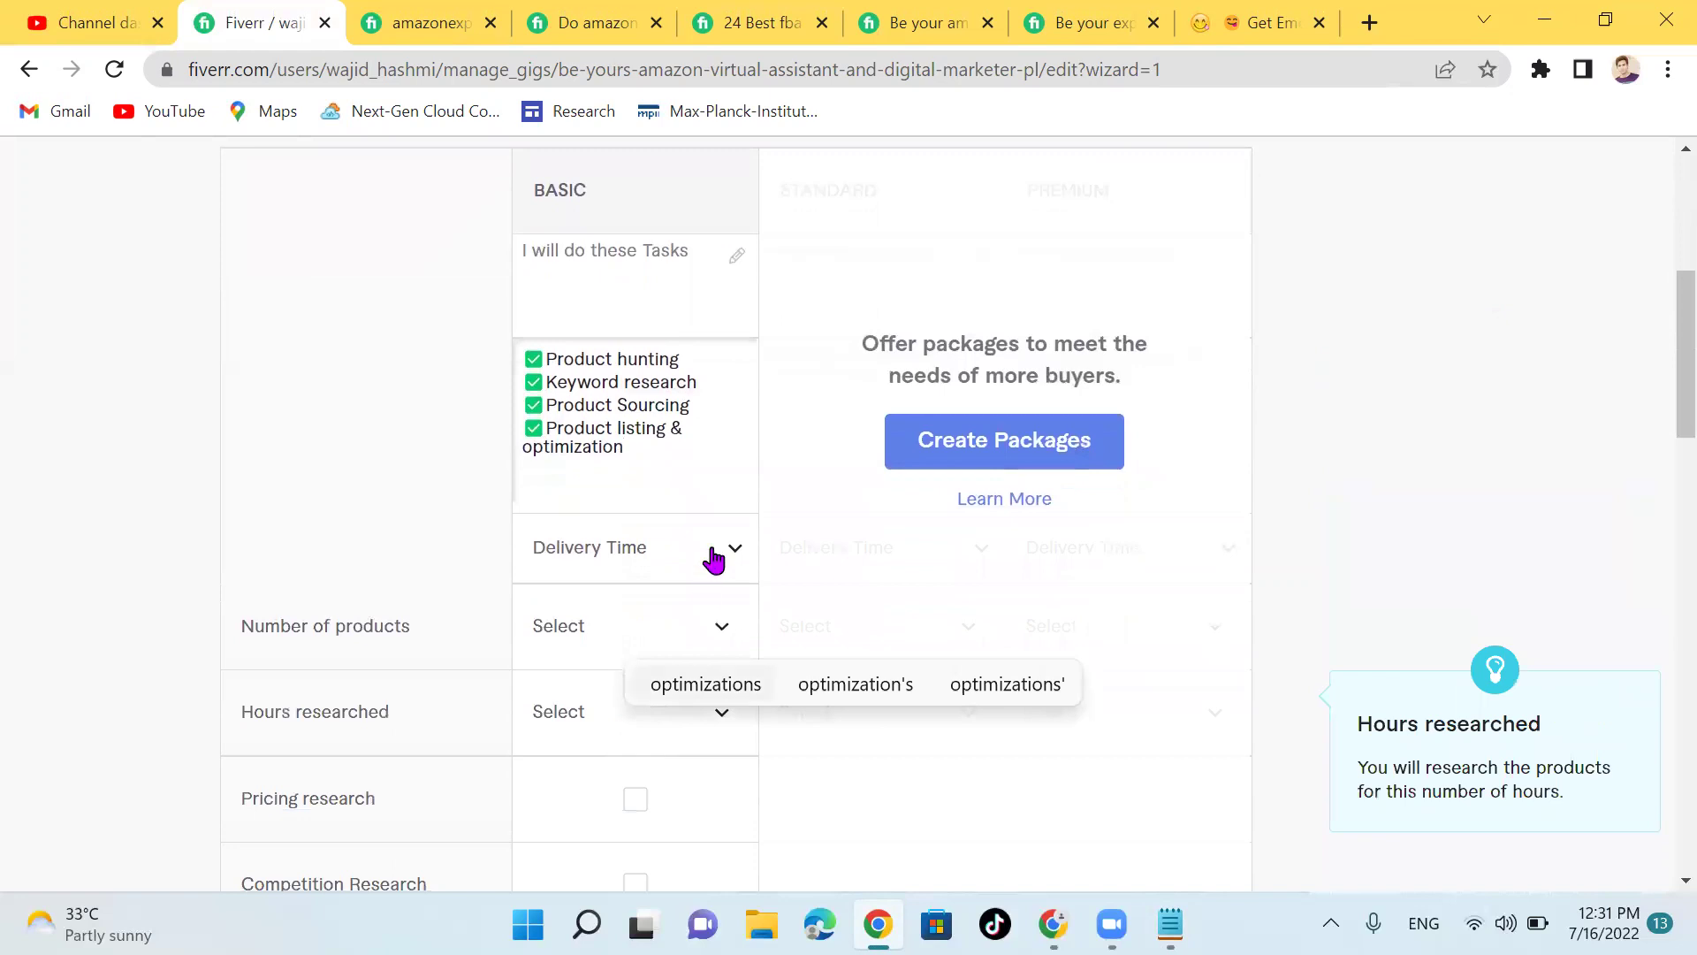
{"action": "left_click", "coordinate": [713, 559]}
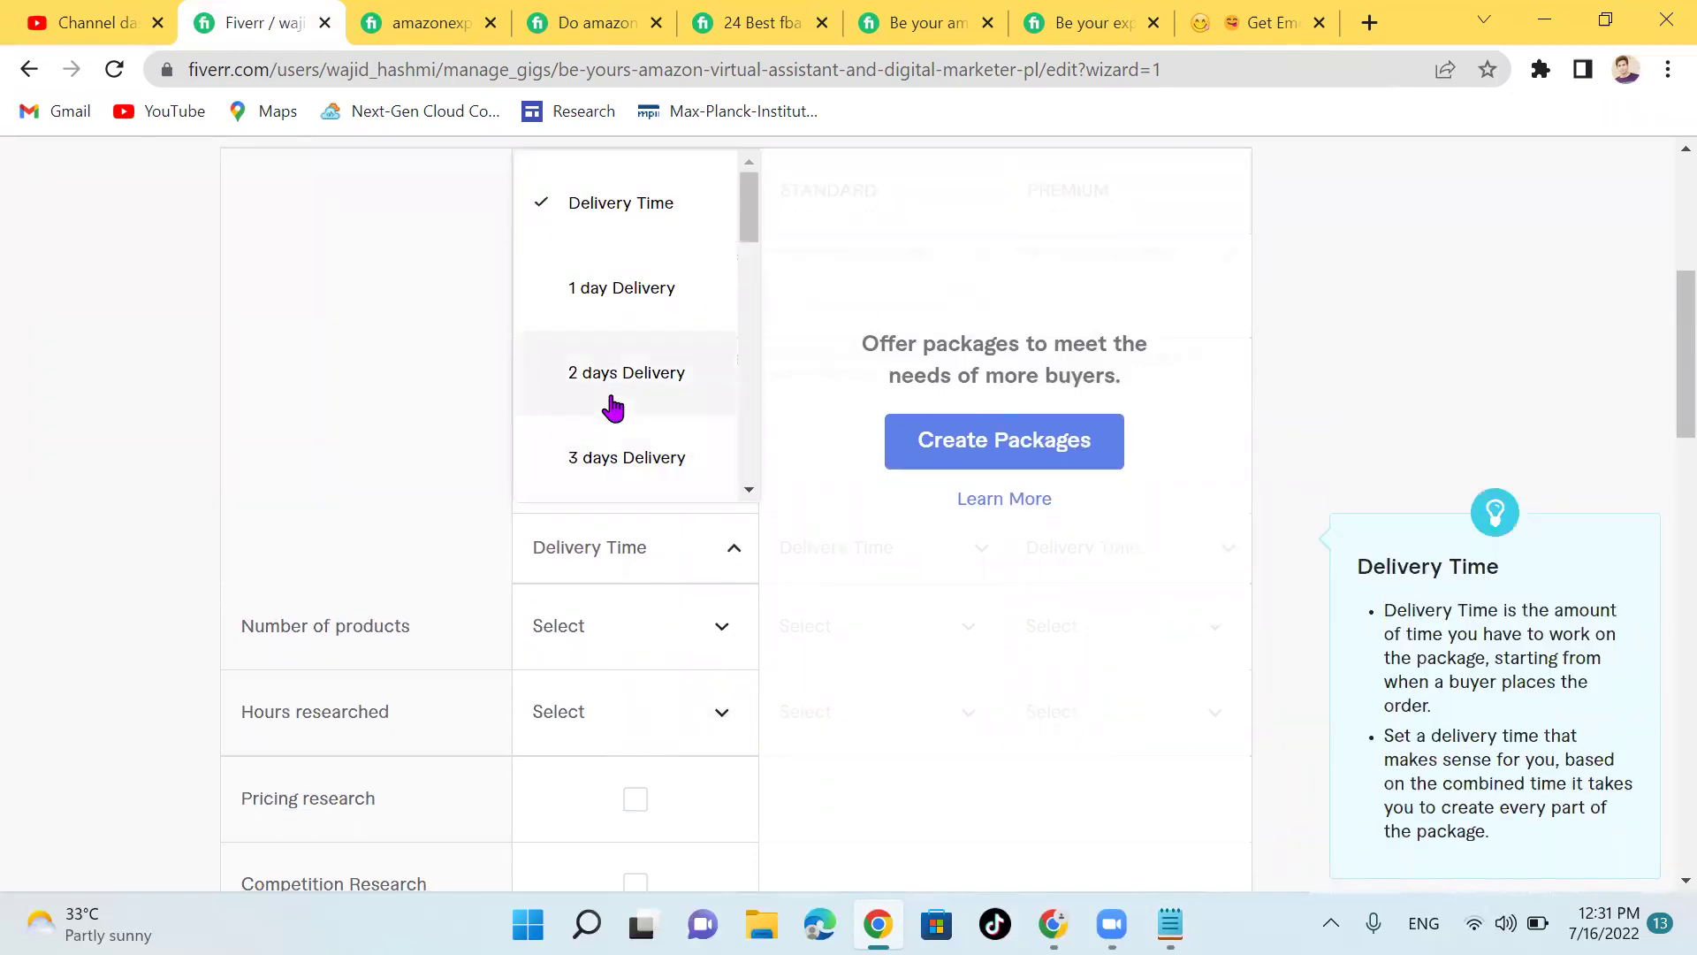
{"action": "left_click", "coordinate": [613, 476]}
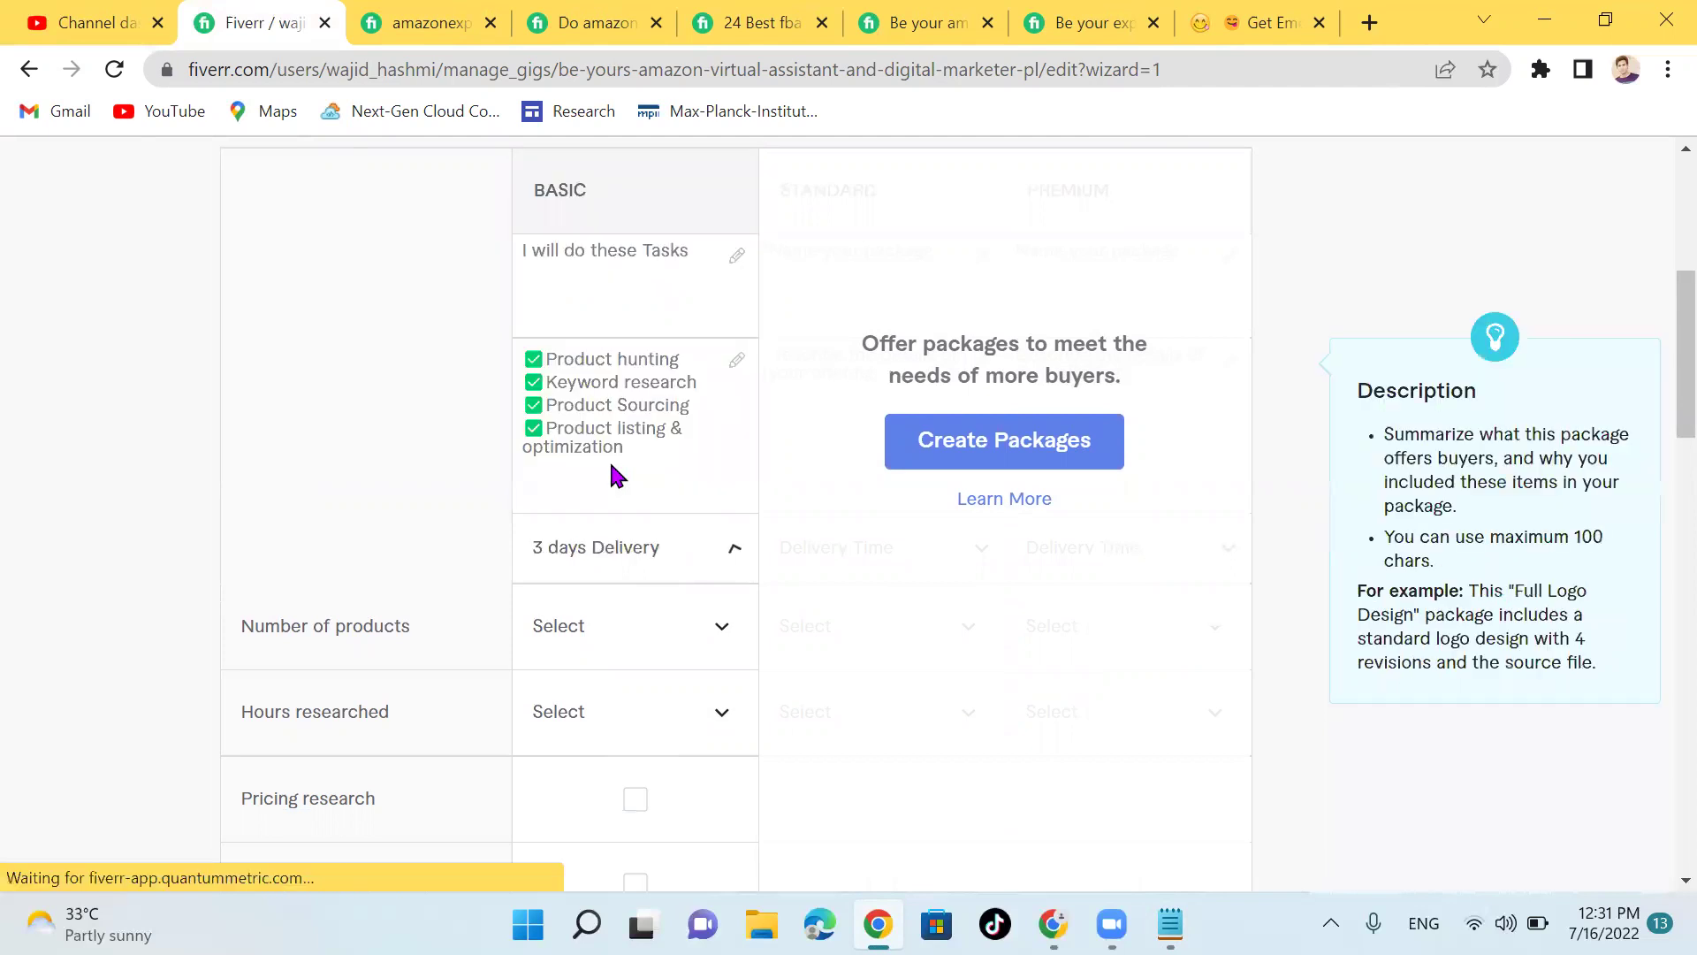
{"action": "left_click", "coordinate": [650, 635]}
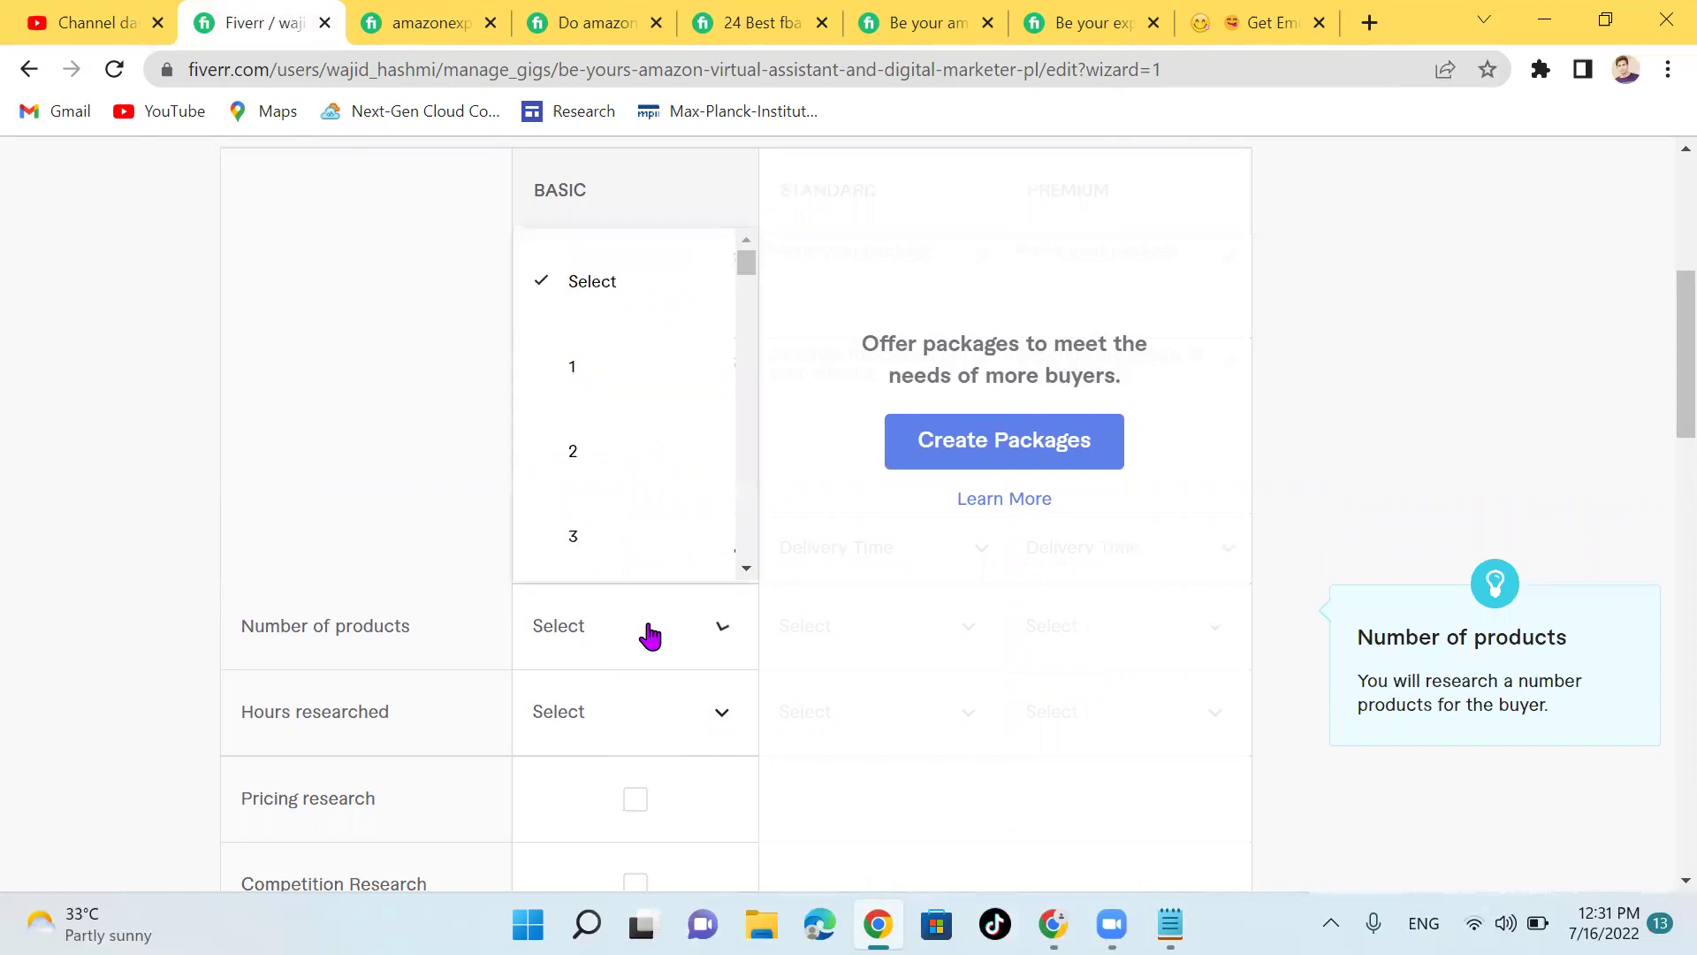
{"action": "left_click", "coordinate": [611, 365]}
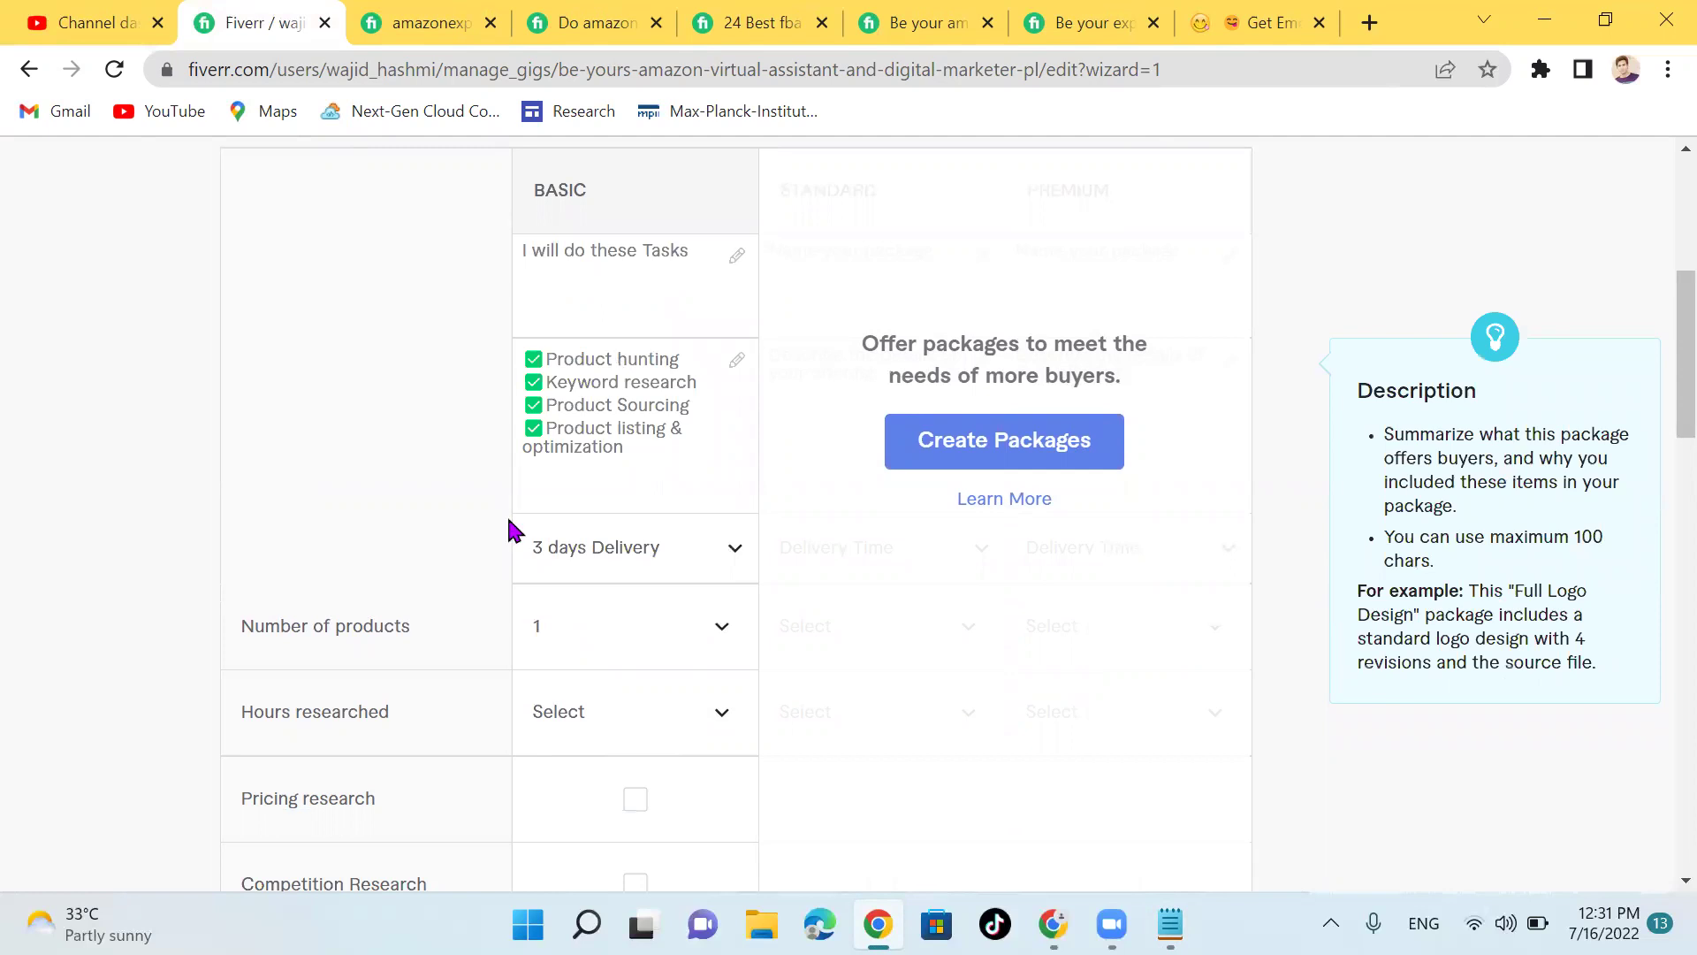
Step: Browse the available Hours researched values for the Basic package
{"action": "left_click", "coordinate": [655, 718]}
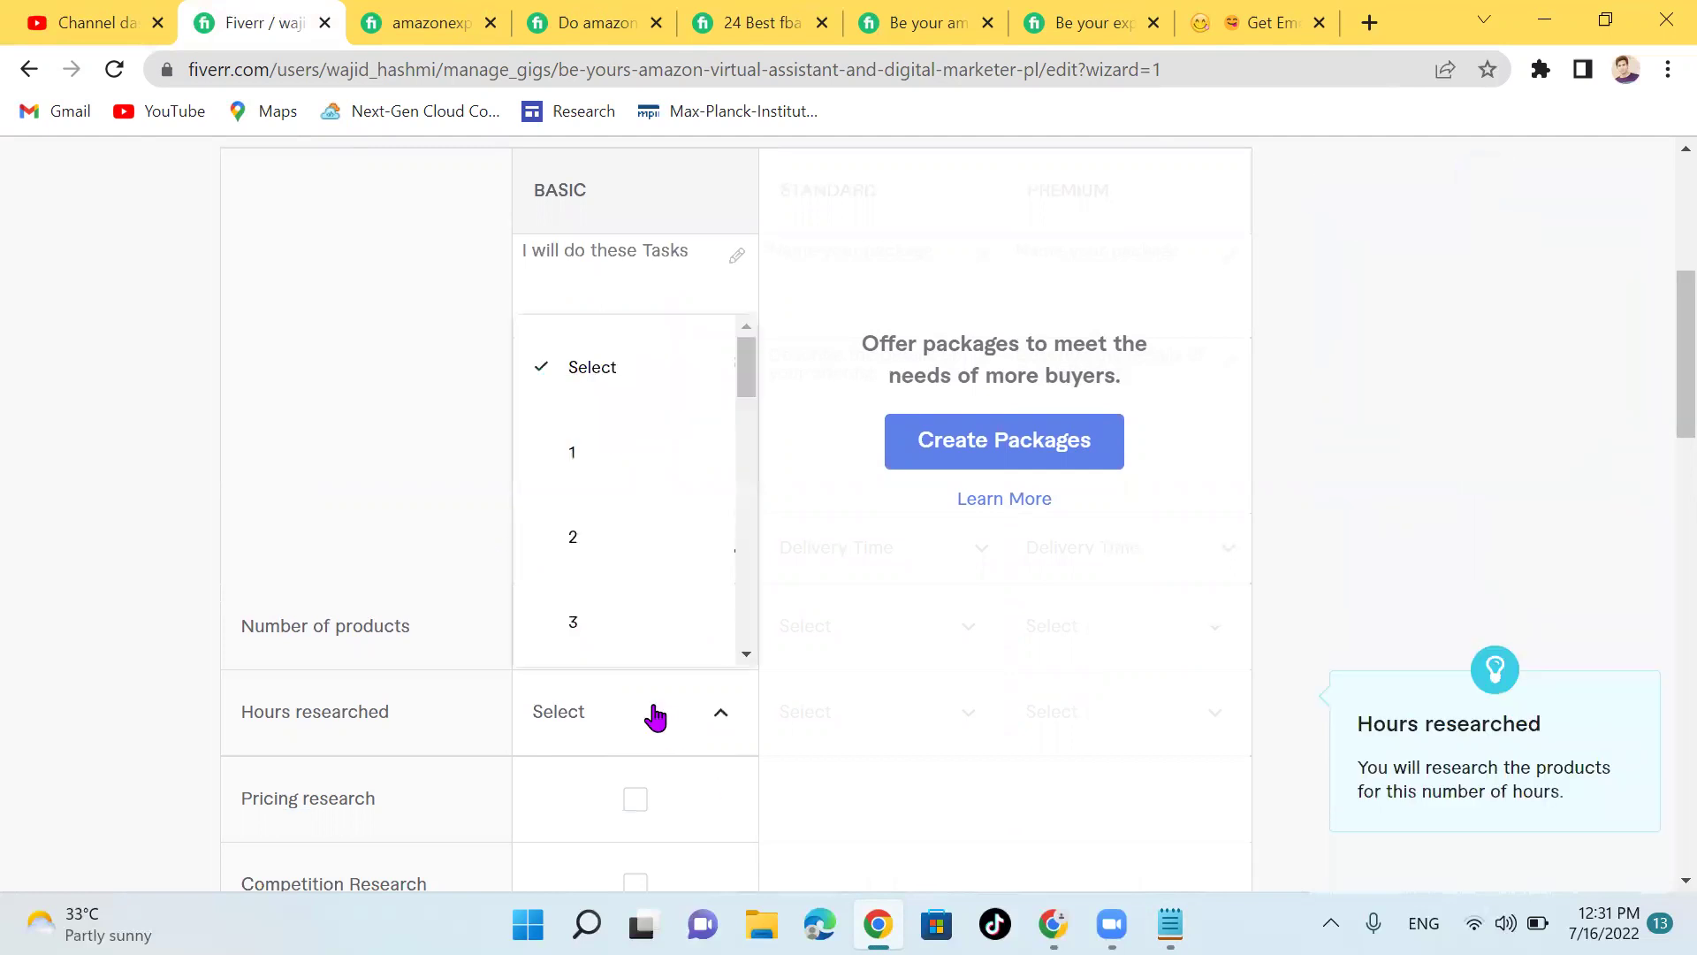
{"action": "scroll", "coordinate": [641, 559], "scroll_direction": "down", "scroll_amount": 3}
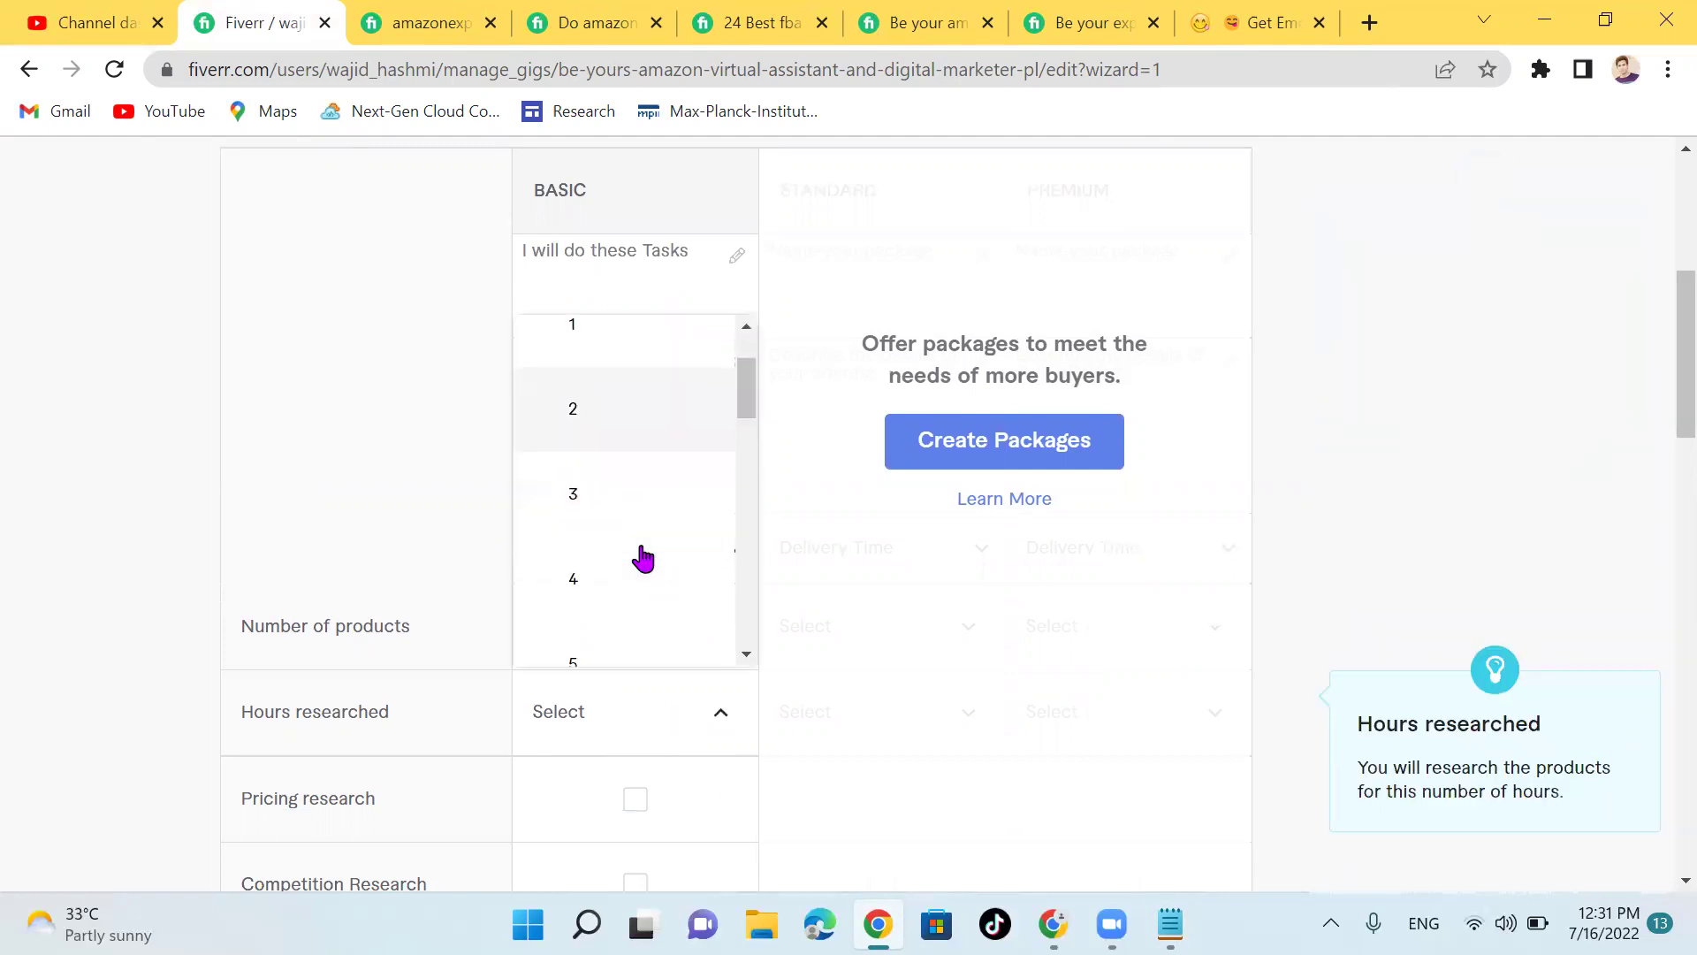
{"action": "scroll", "coordinate": [643, 559], "scroll_direction": "down", "scroll_amount": 10}
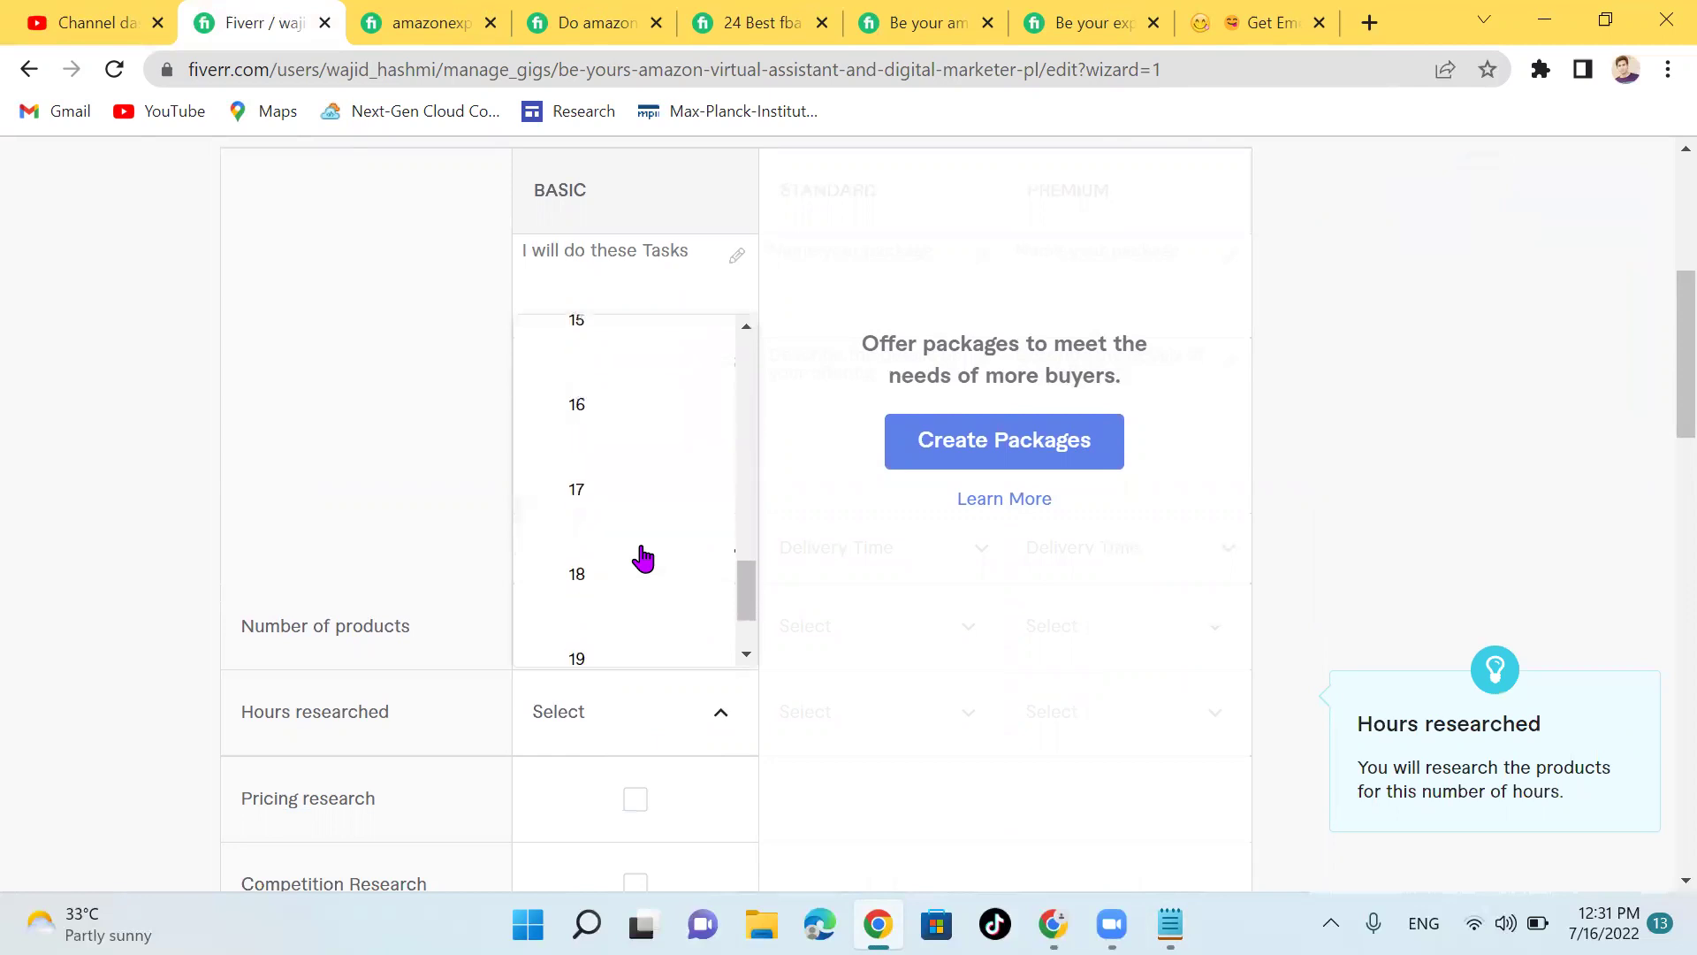
{"action": "scroll", "coordinate": [643, 558], "scroll_direction": "up", "scroll_amount": 9}
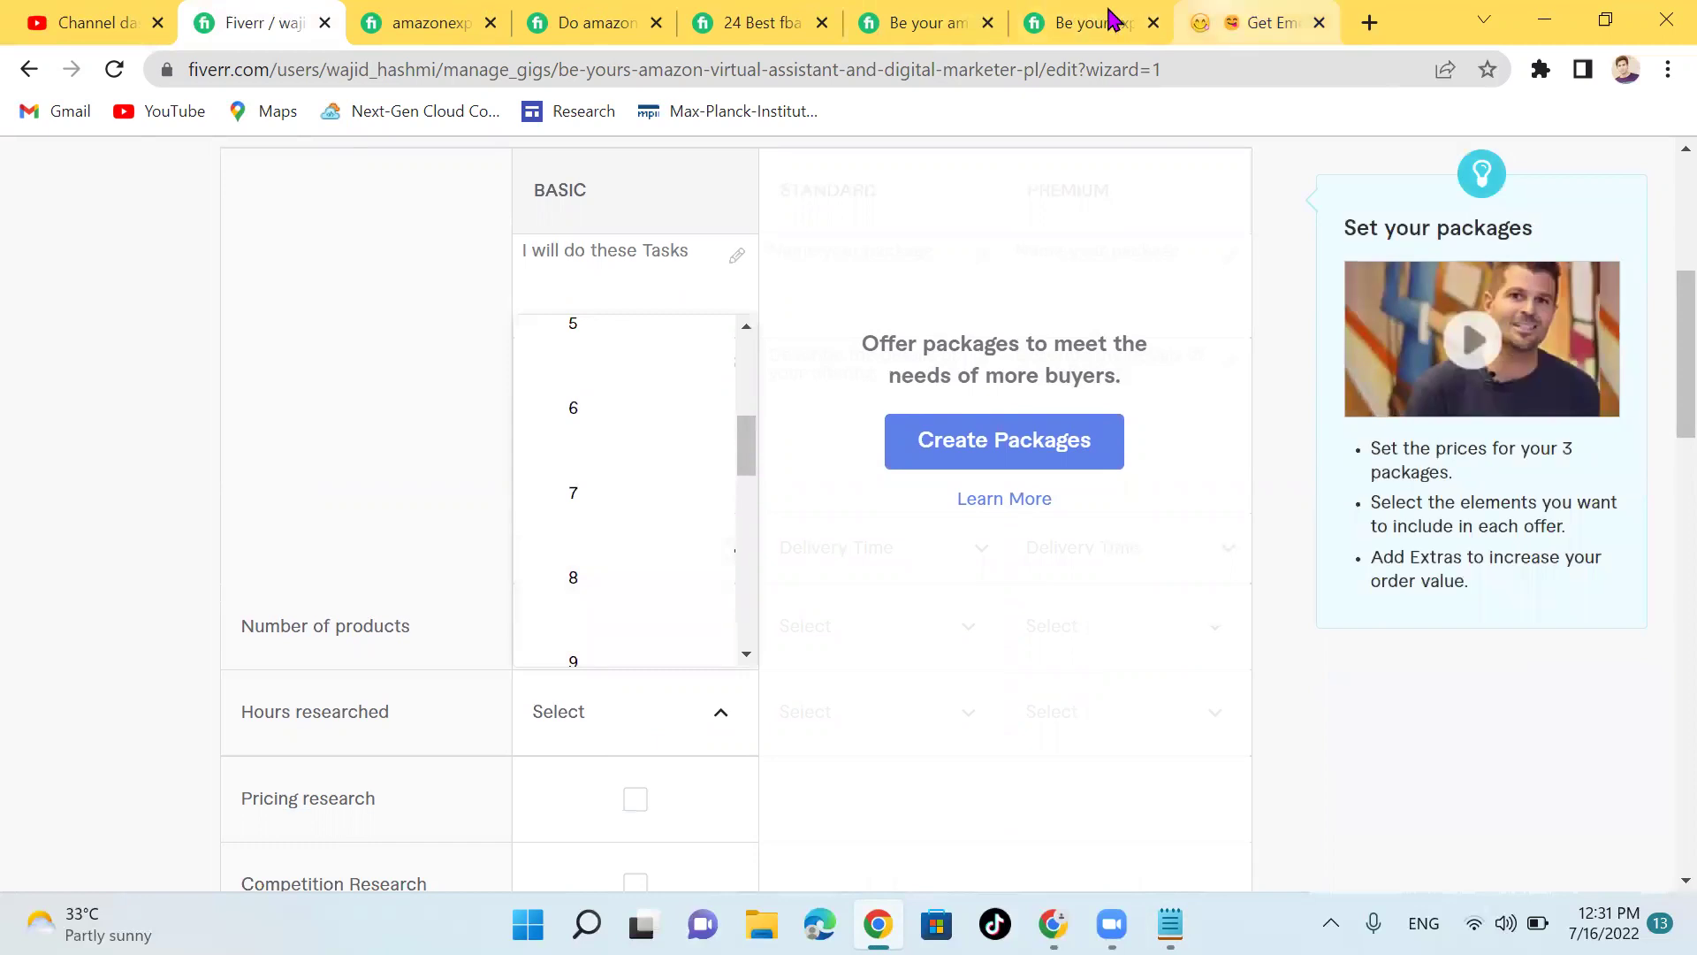
Step: Close the emoji page and examine the Basic package of the Pro gig for an Amazon FBA private label expert
{"action": "left_click", "coordinate": [1310, 29]}
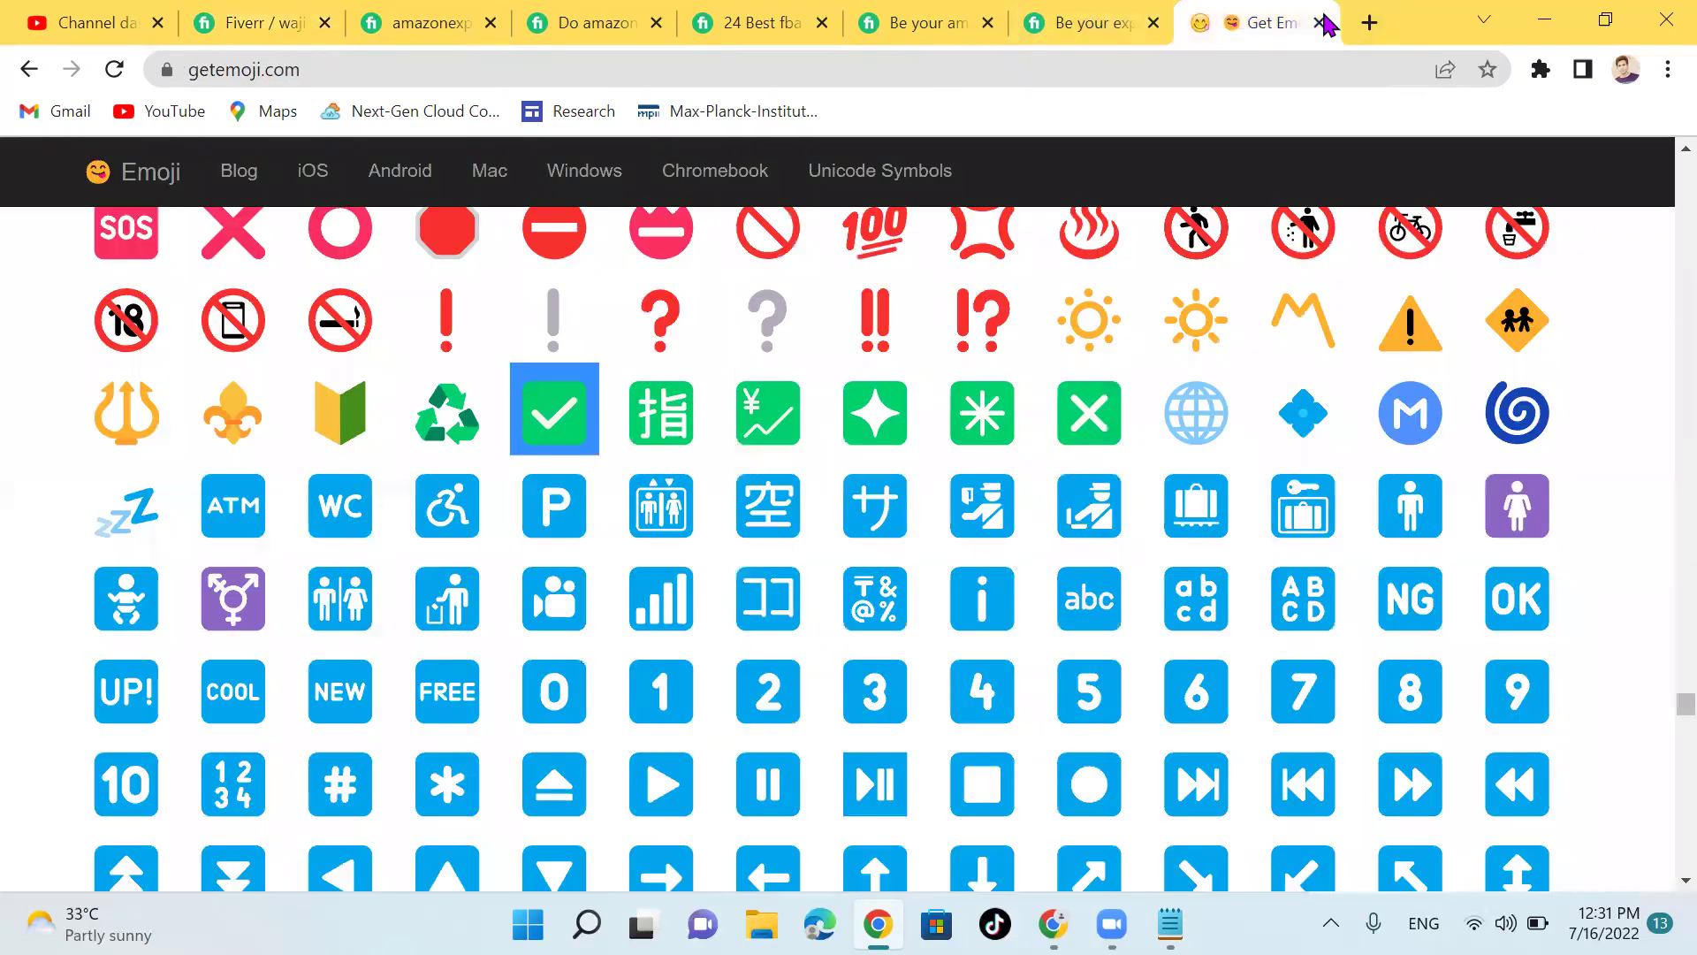
{"action": "left_click", "coordinate": [1323, 25]}
{"action": "left_click", "coordinate": [1101, 34]}
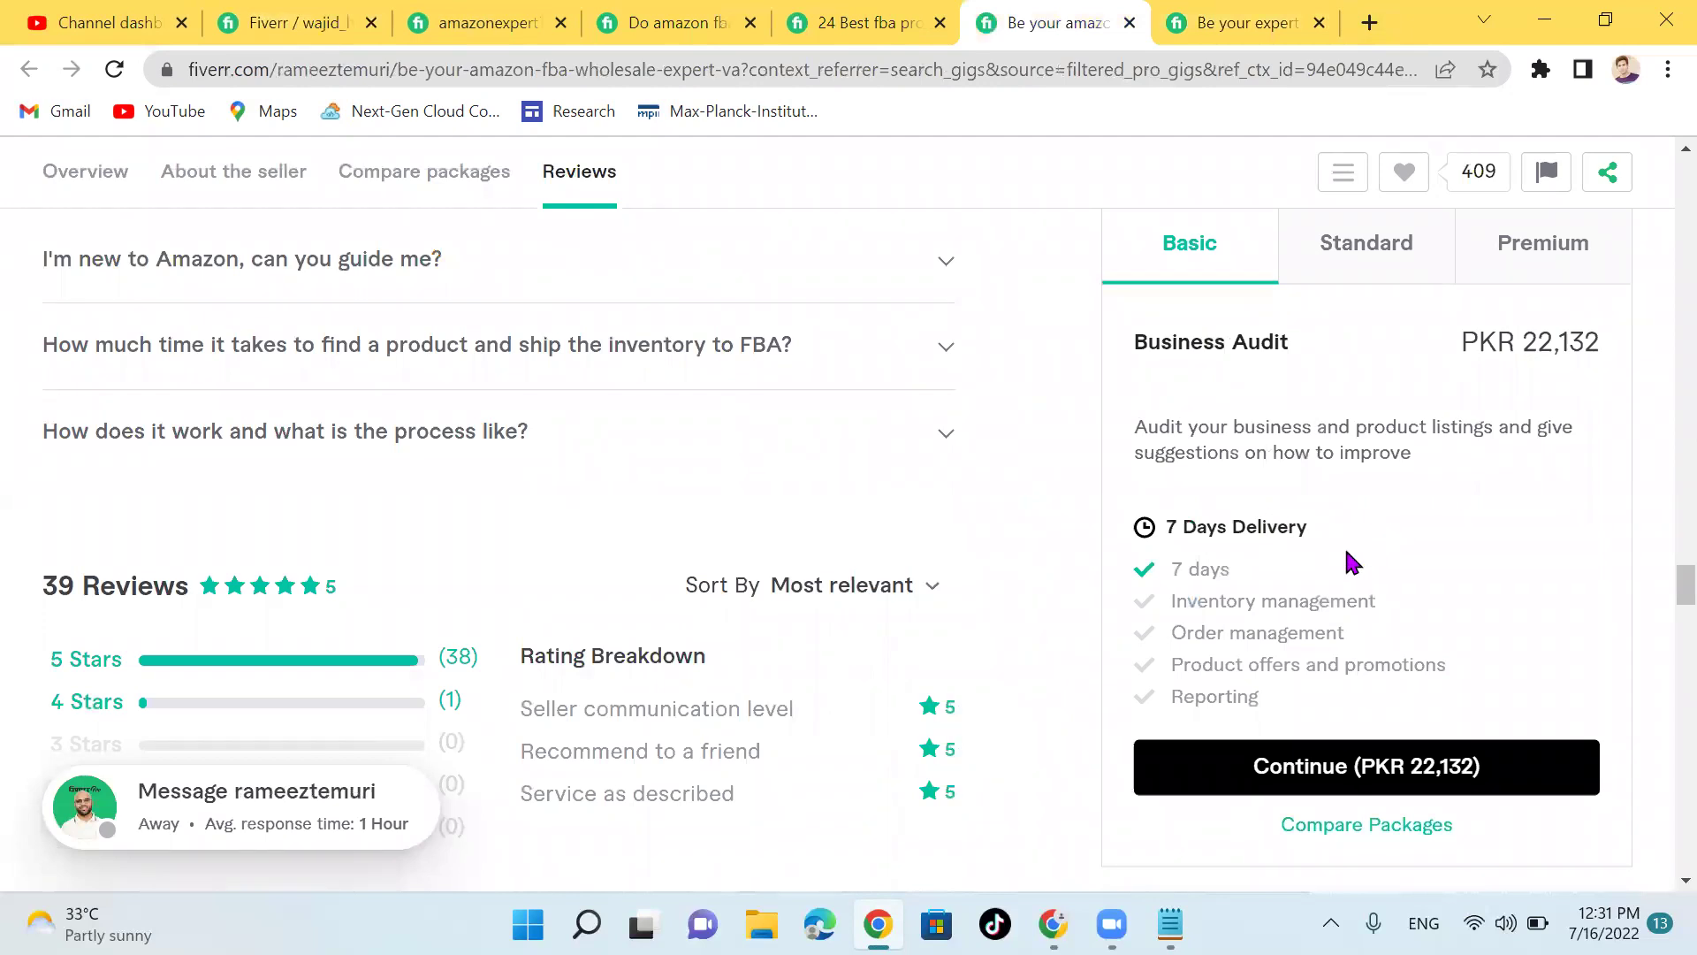
{"action": "scroll", "coordinate": [1235, 602], "scroll_direction": "down", "scroll_amount": 1}
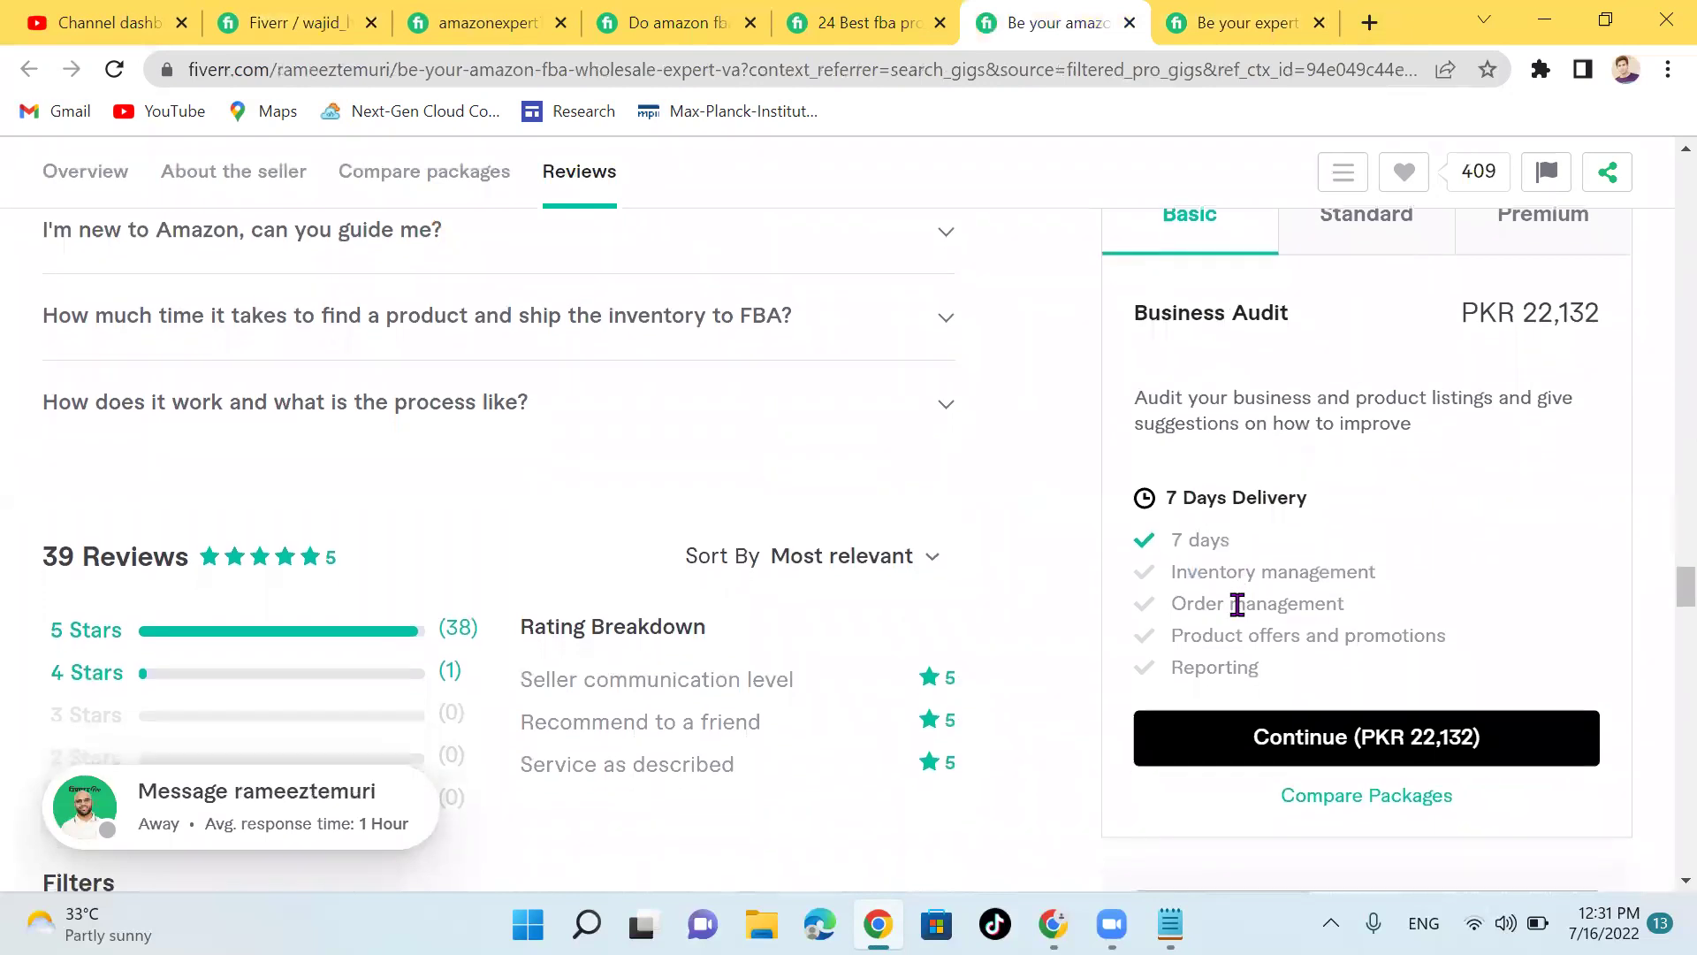
{"action": "scroll", "coordinate": [1231, 526], "scroll_direction": "down", "scroll_amount": 2}
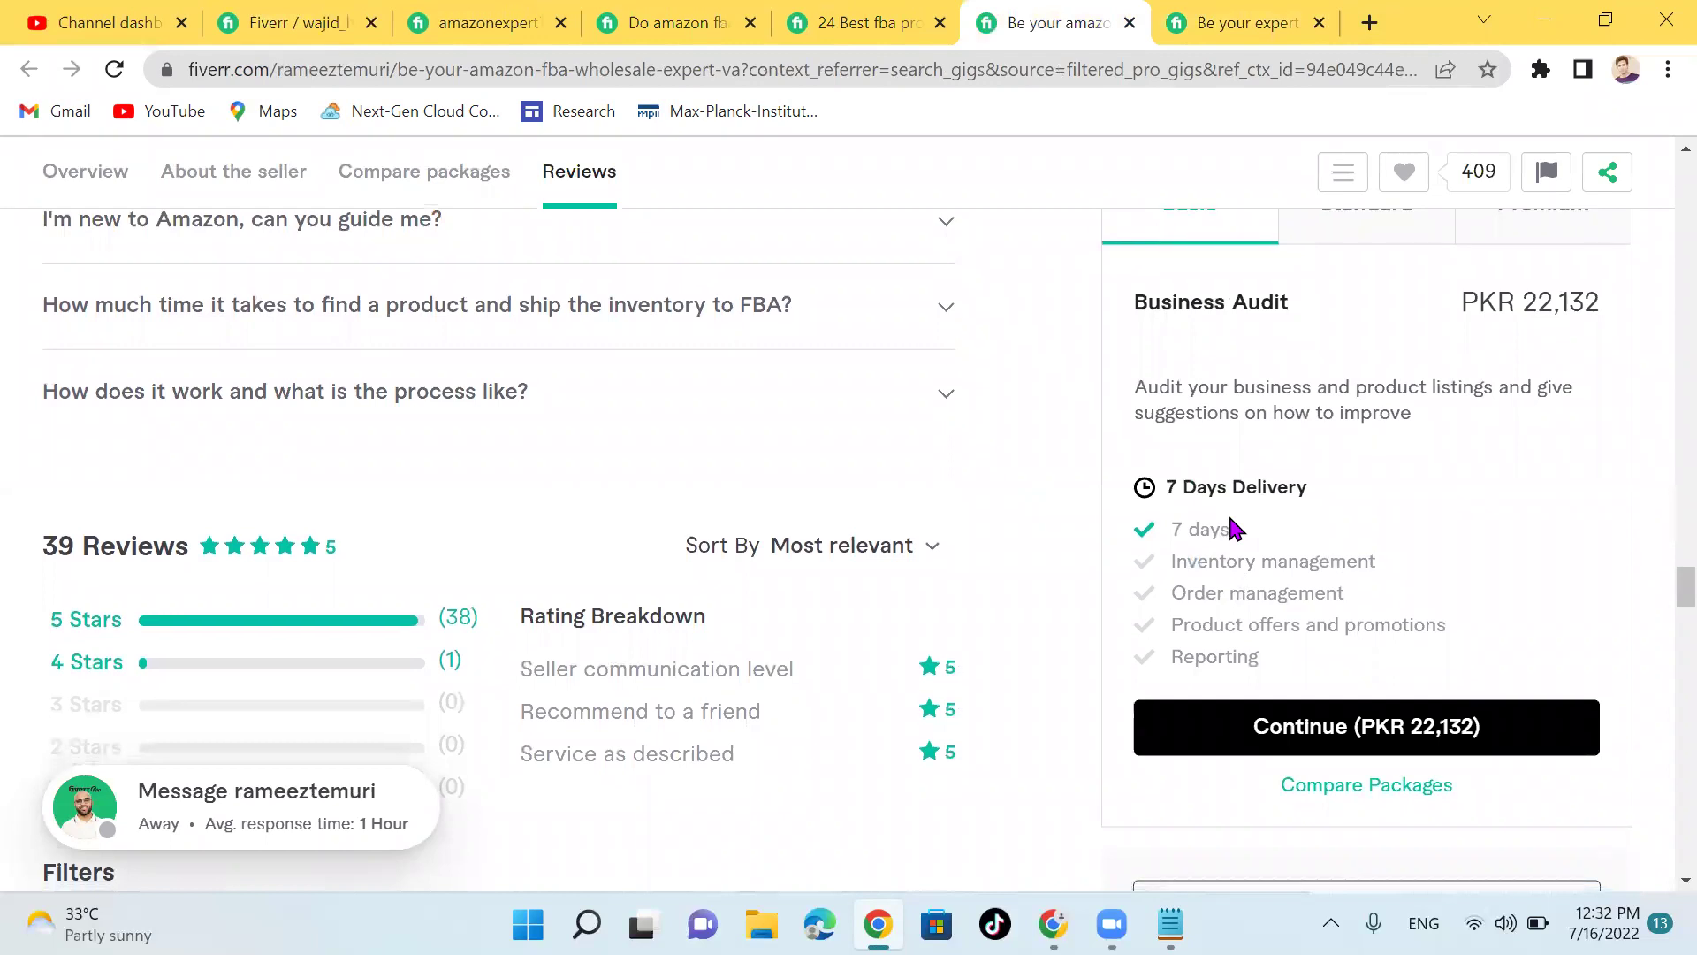
{"action": "scroll", "coordinate": [1231, 519], "scroll_direction": "up", "scroll_amount": 2}
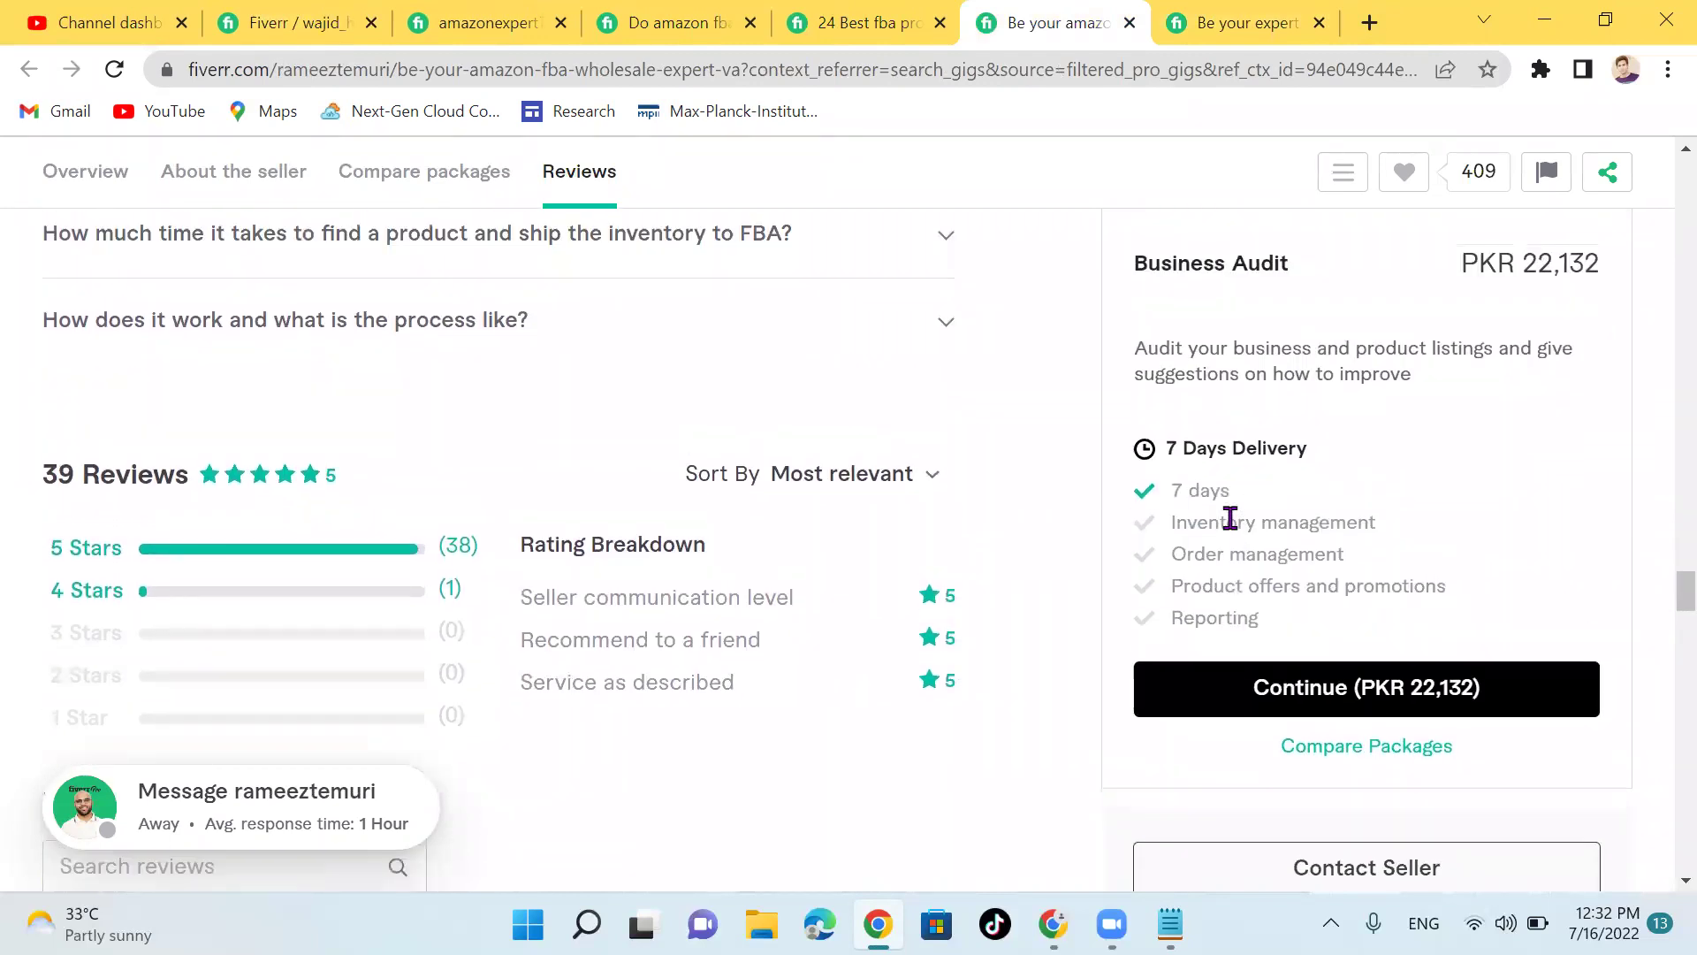
Step: Compare the Basic package of the Amazon FBA product research gig with that of the Amazon PPC expert gig
{"action": "left_click", "coordinate": [878, 14]}
{"action": "left_click", "coordinate": [685, 13]}
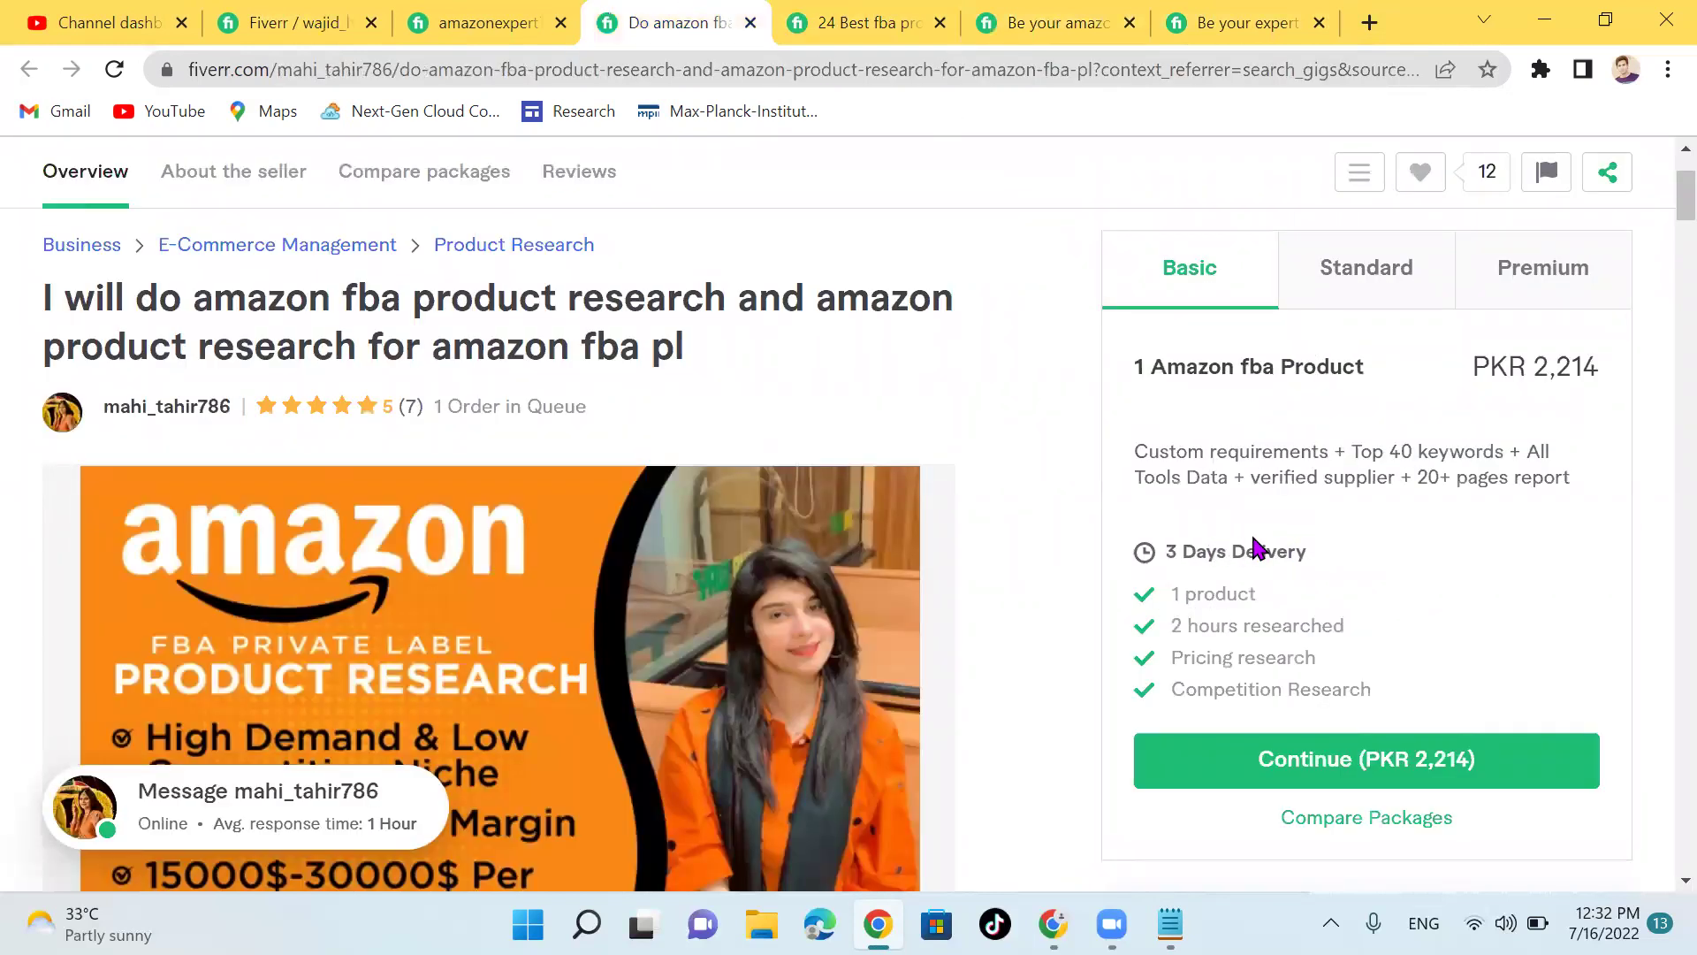
{"action": "scroll", "coordinate": [1255, 548], "scroll_direction": "down", "scroll_amount": 1}
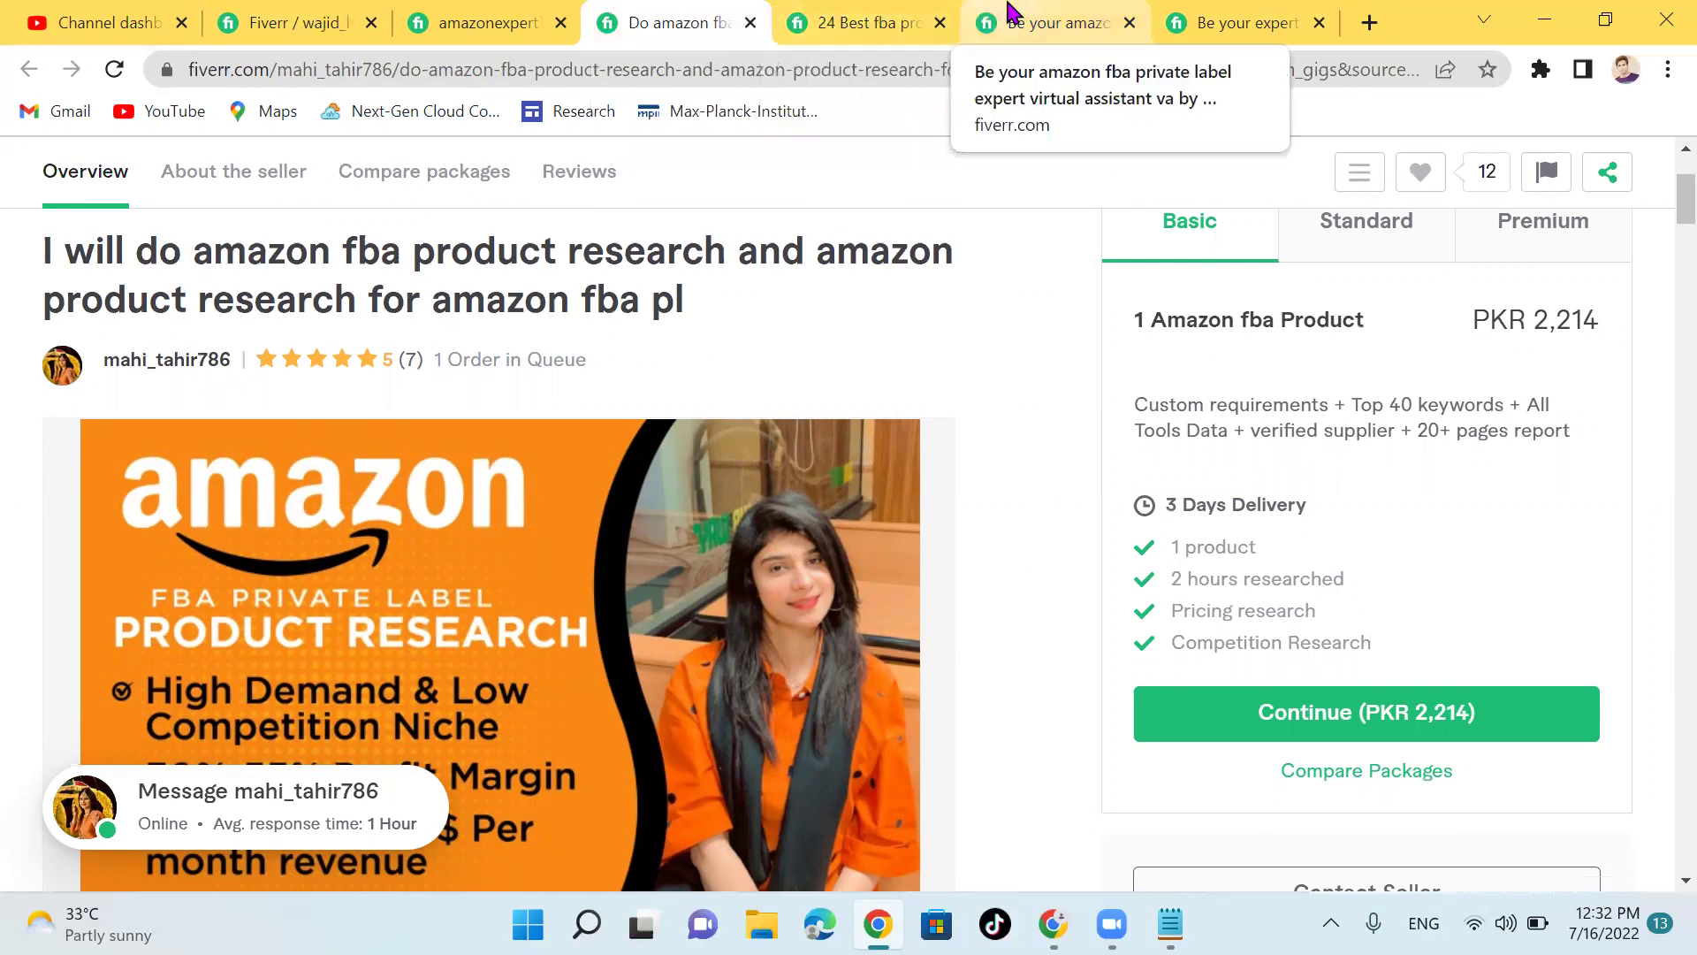
{"action": "left_click", "coordinate": [1225, 36]}
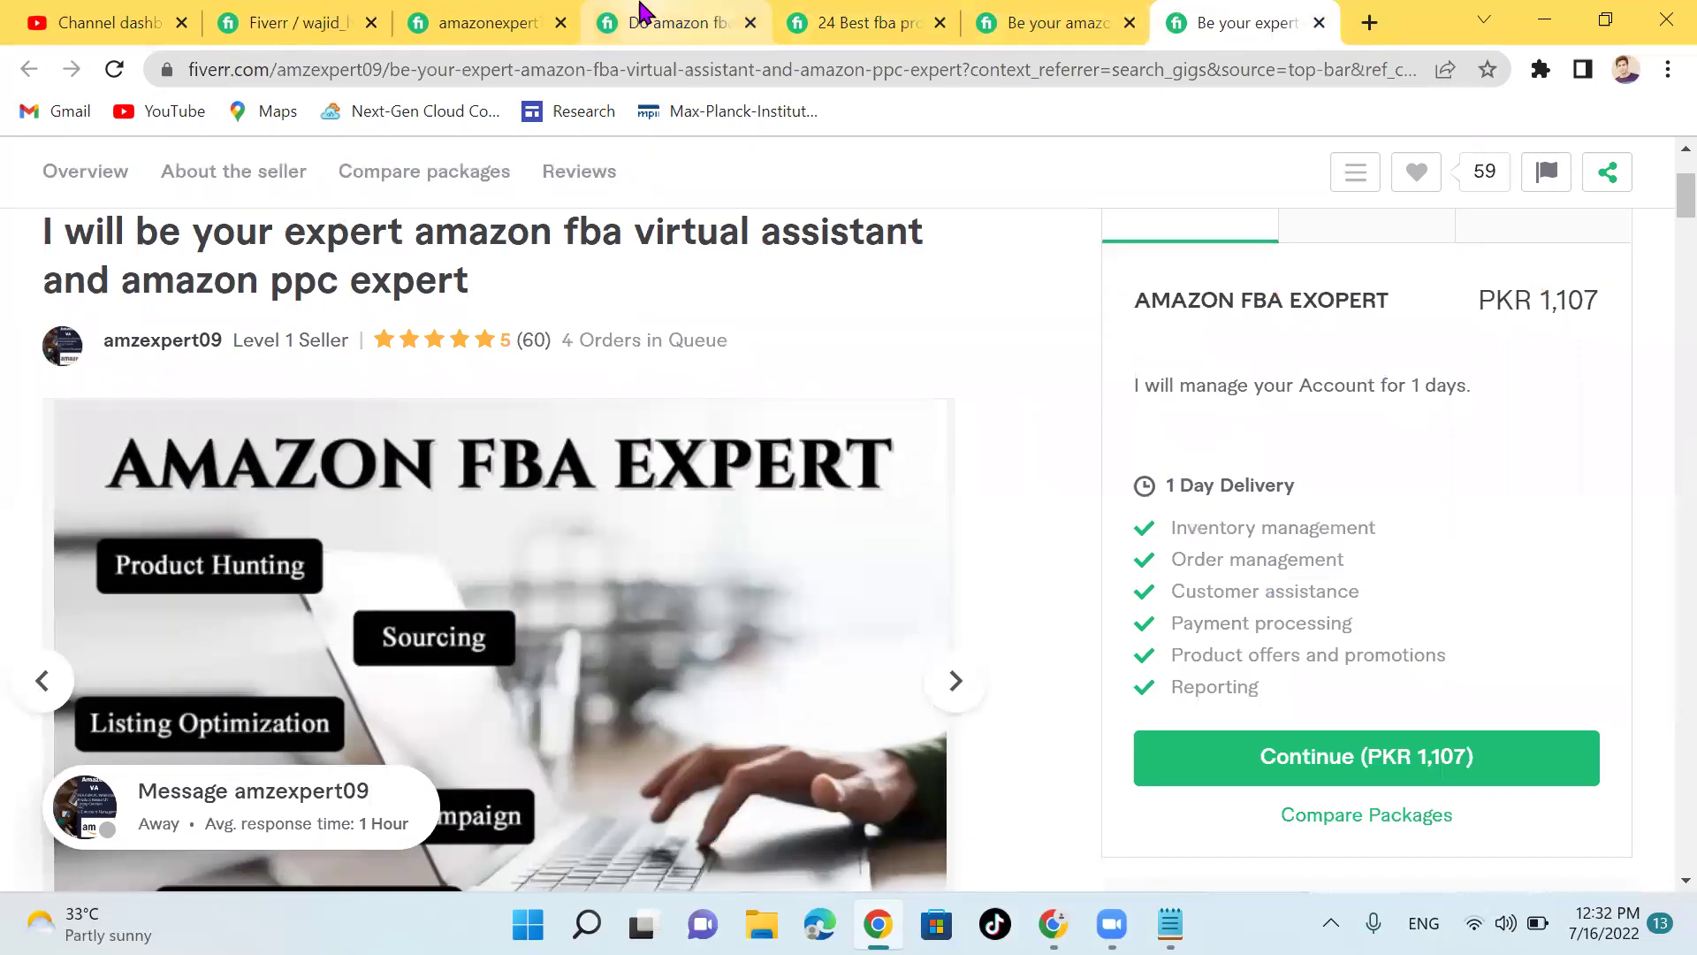
{"action": "left_click", "coordinate": [491, 20]}
{"action": "left_click", "coordinate": [721, 26]}
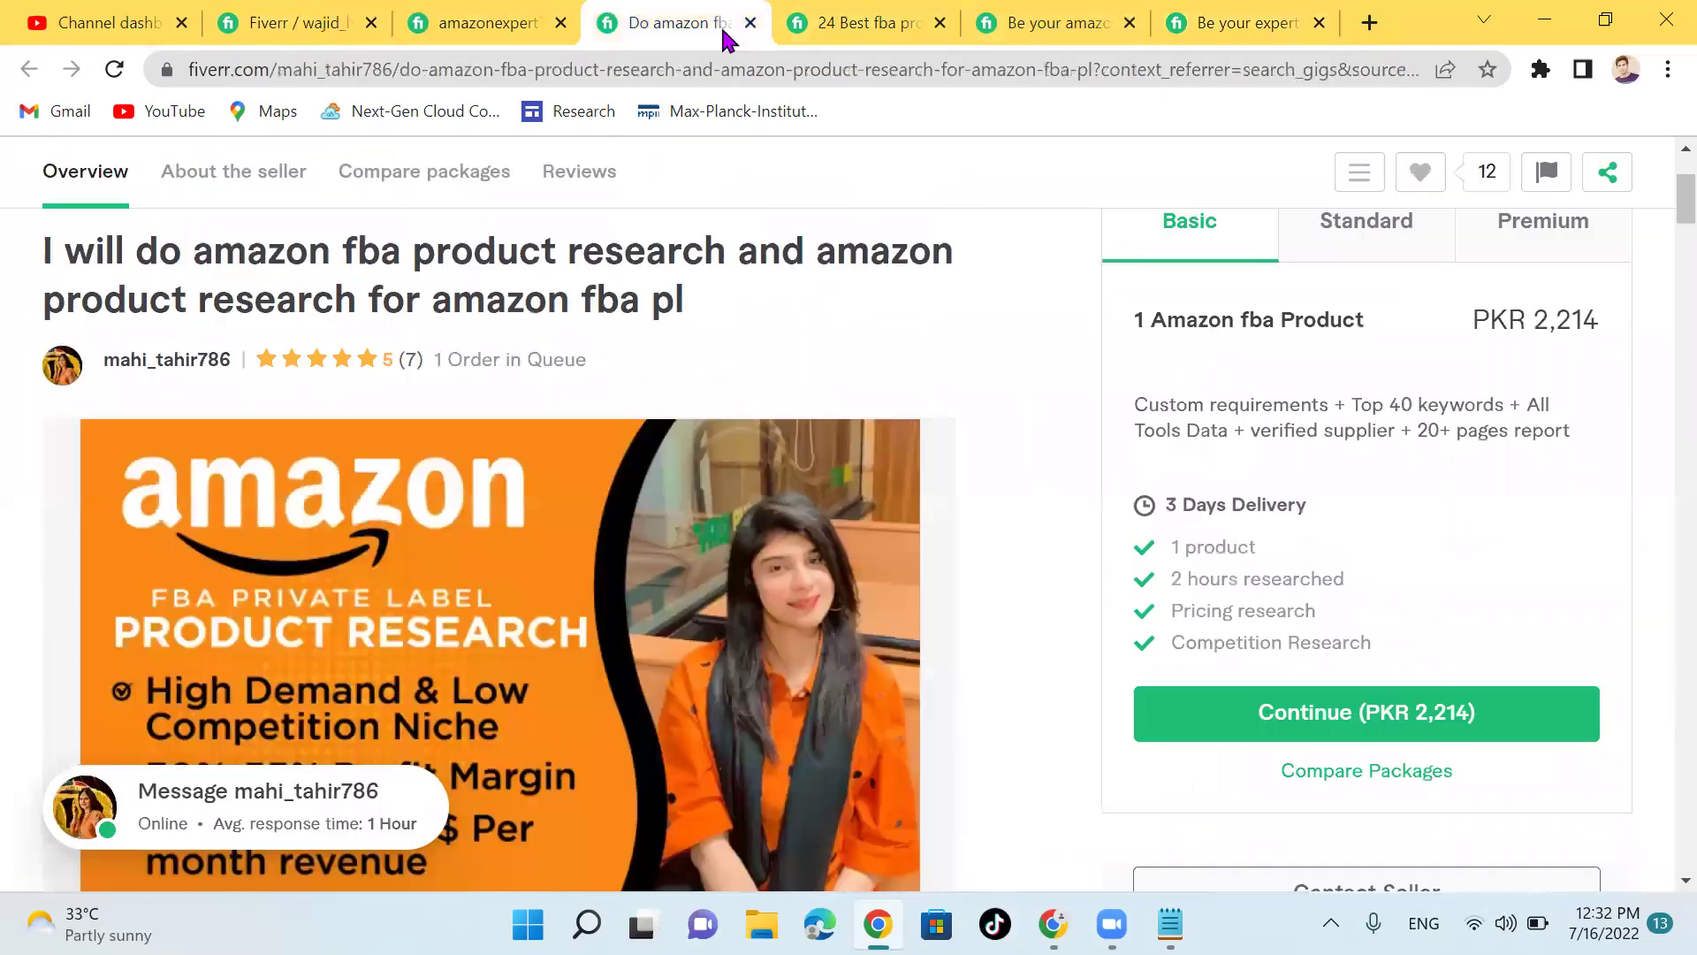
{"action": "scroll", "coordinate": [996, 327], "scroll_direction": "down", "scroll_amount": 1}
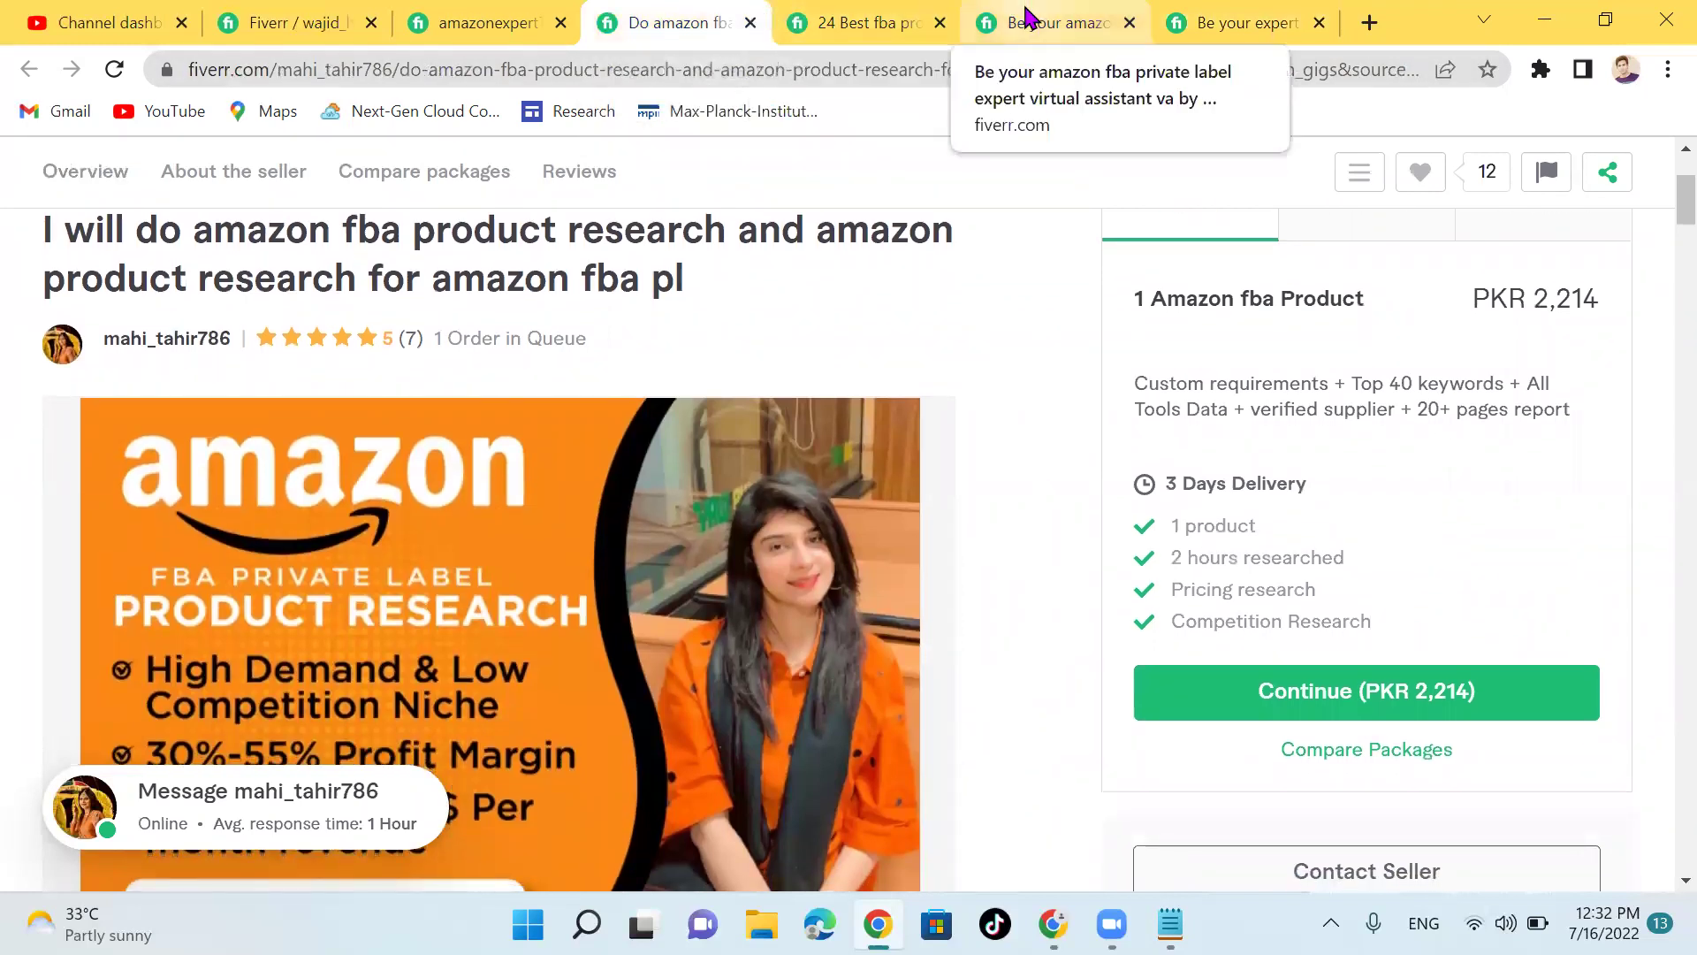
Step: Re-examine the Basic package's delivery time and included services on the private label Pro gig
{"action": "left_click", "coordinate": [869, 16]}
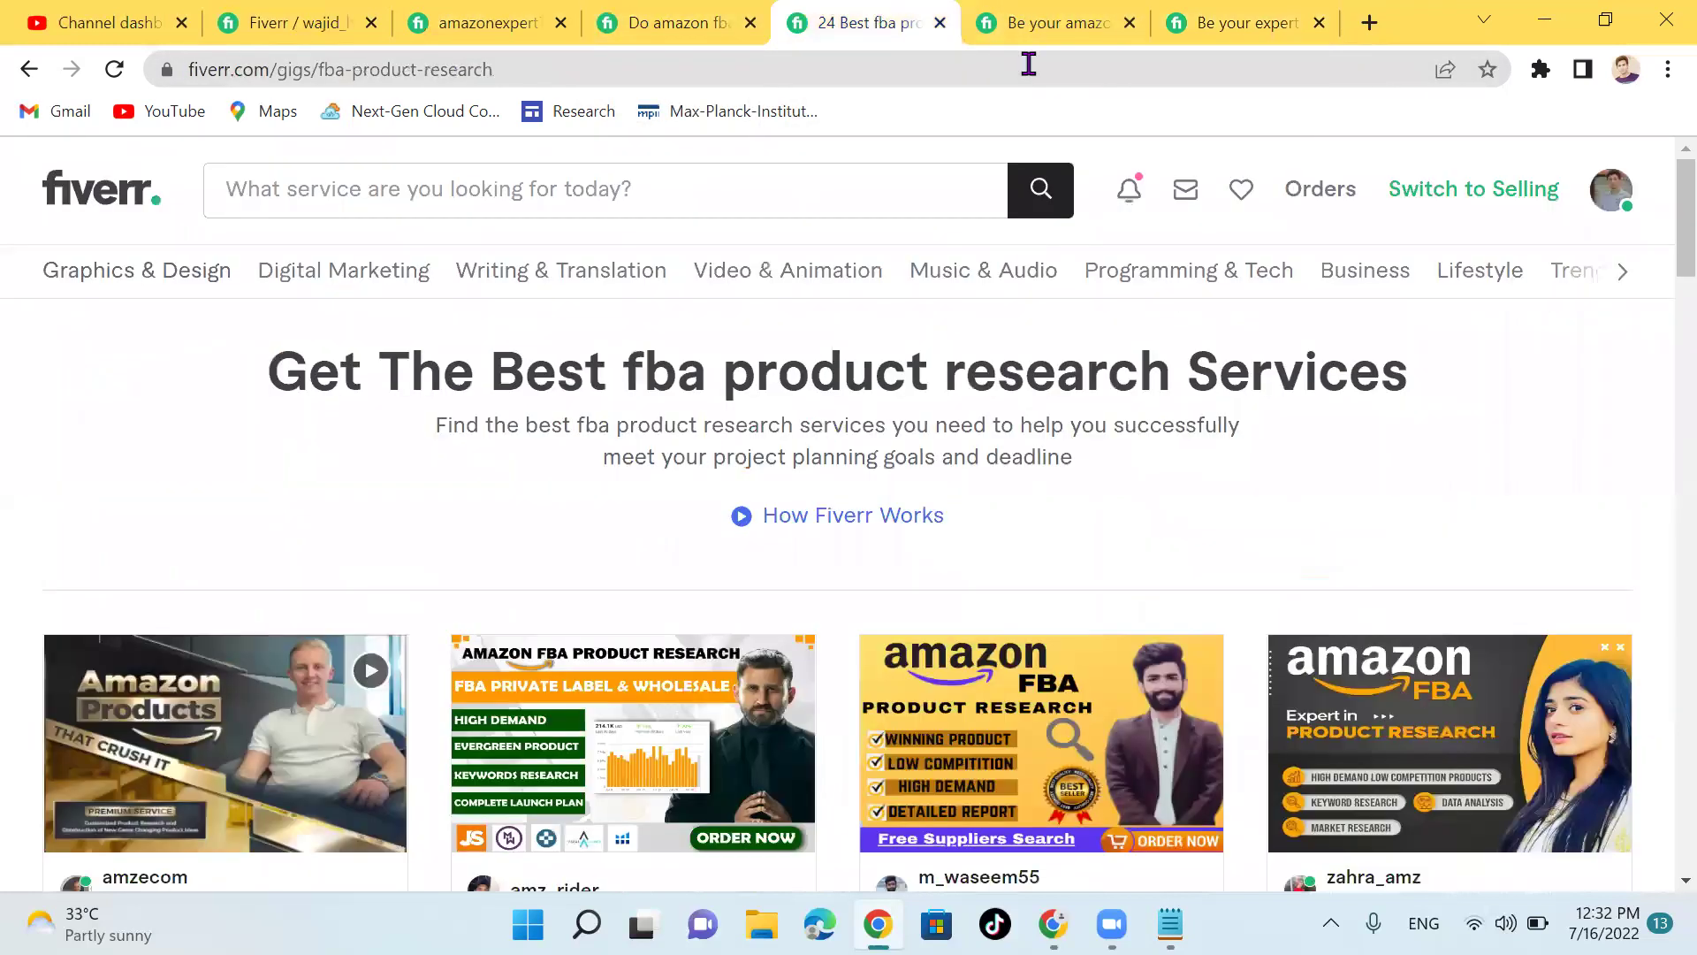
{"action": "left_click", "coordinate": [1030, 13]}
{"action": "scroll", "coordinate": [614, 408], "scroll_direction": "up", "scroll_amount": 15}
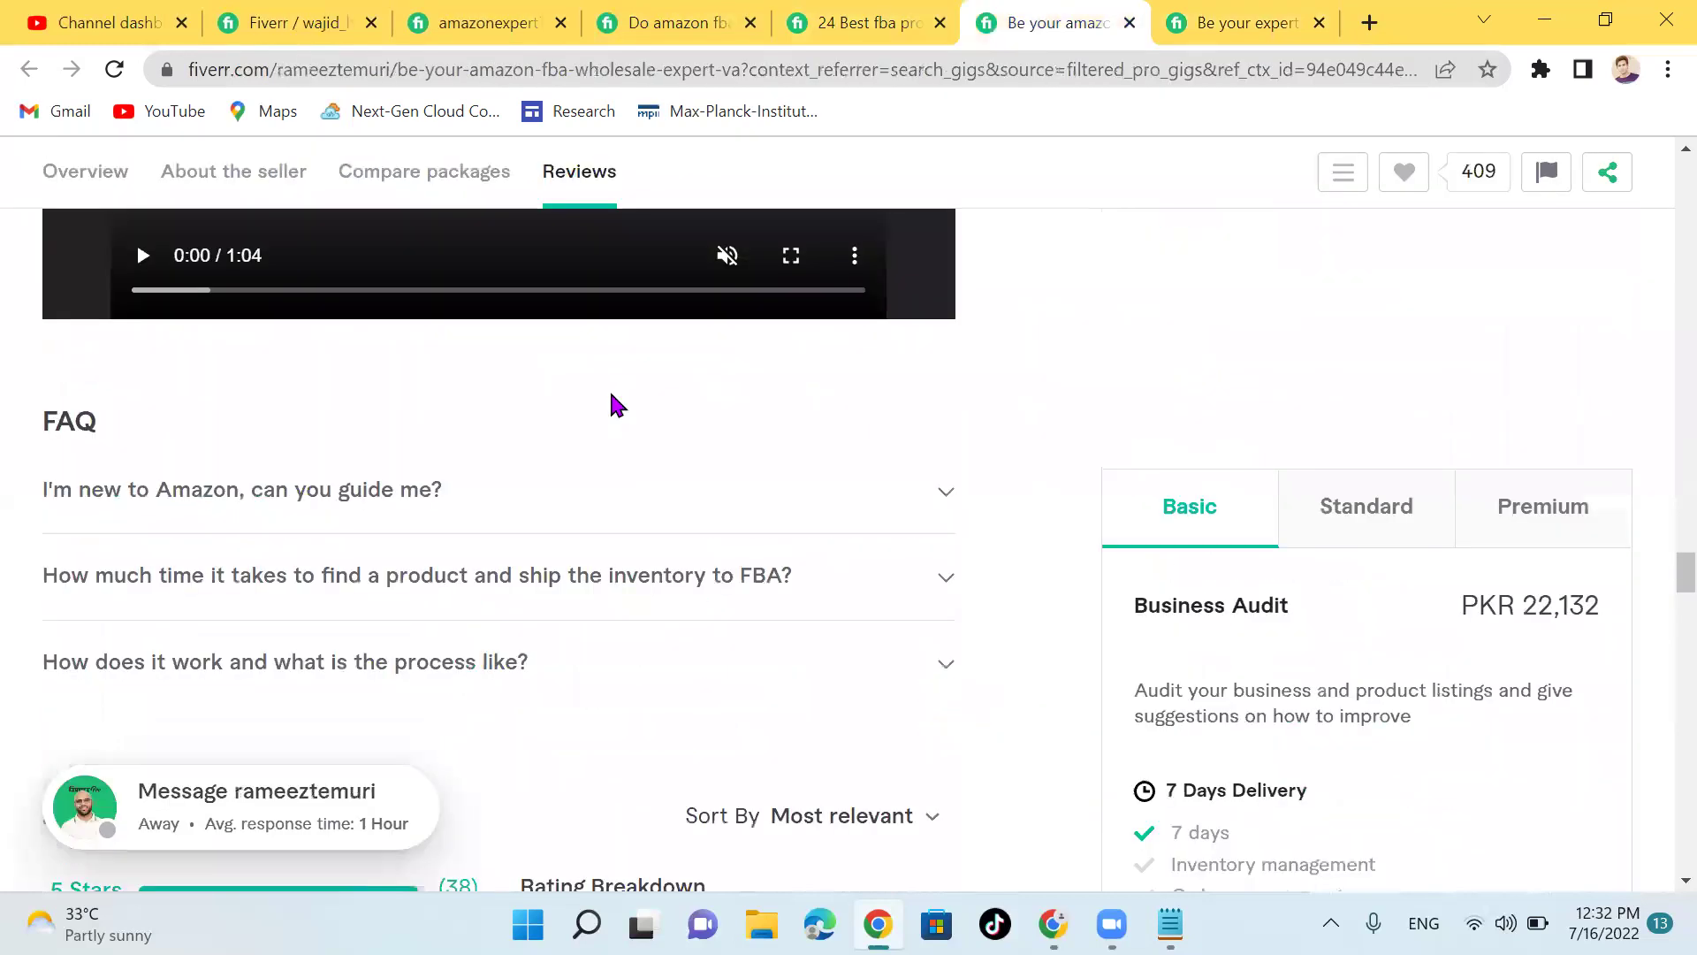
{"action": "scroll", "coordinate": [614, 408], "scroll_direction": "up", "scroll_amount": 8}
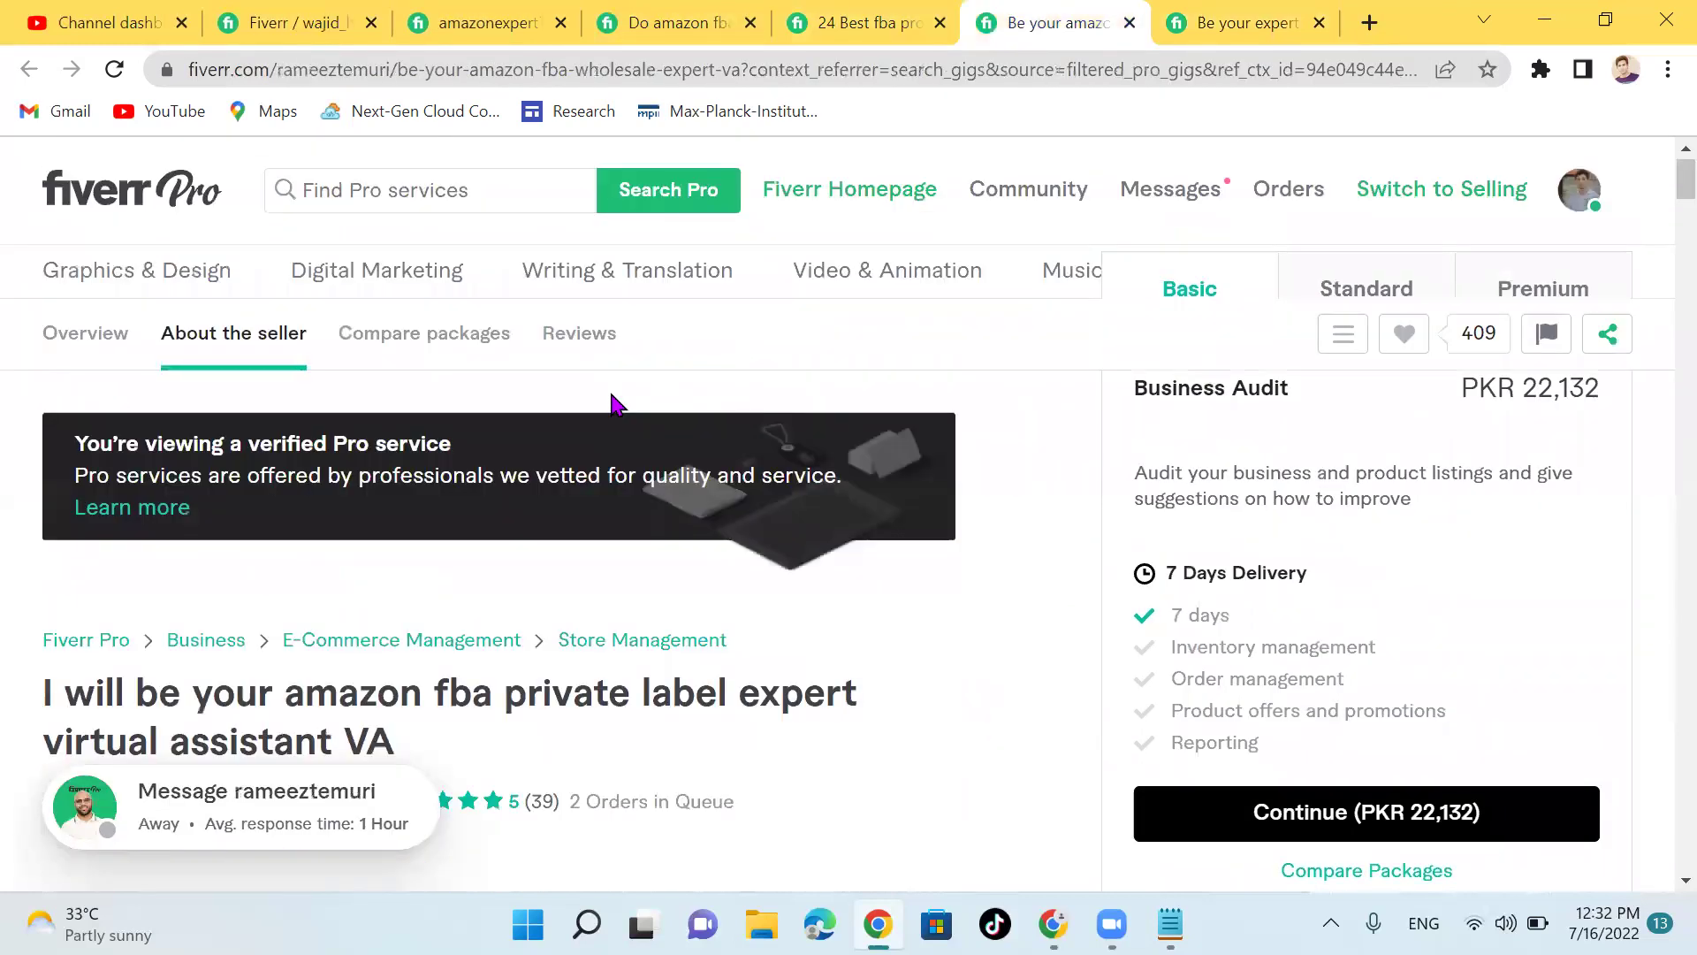
{"action": "scroll", "coordinate": [1406, 604], "scroll_direction": "down", "scroll_amount": 3}
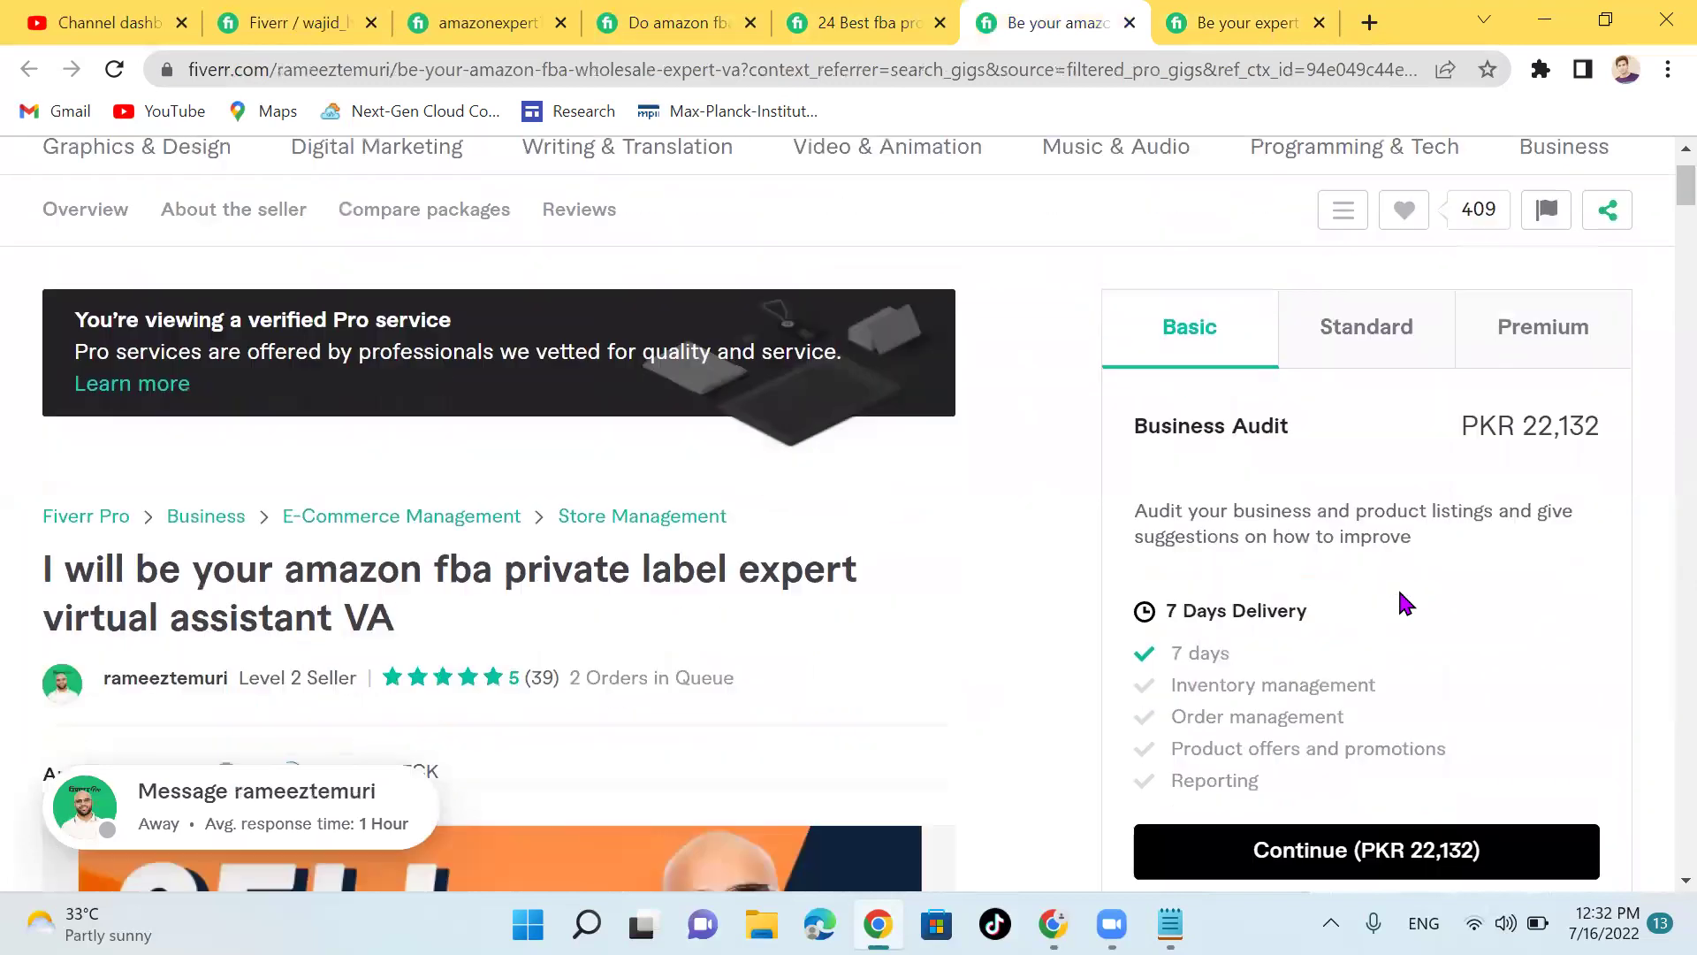
Step: Open the "expert amazon fba virtual assistant and PPC expert" gig from its seller's profile and examine its Basic package
{"action": "left_click", "coordinate": [504, 14]}
{"action": "scroll", "coordinate": [573, 382], "scroll_direction": "up", "scroll_amount": 3}
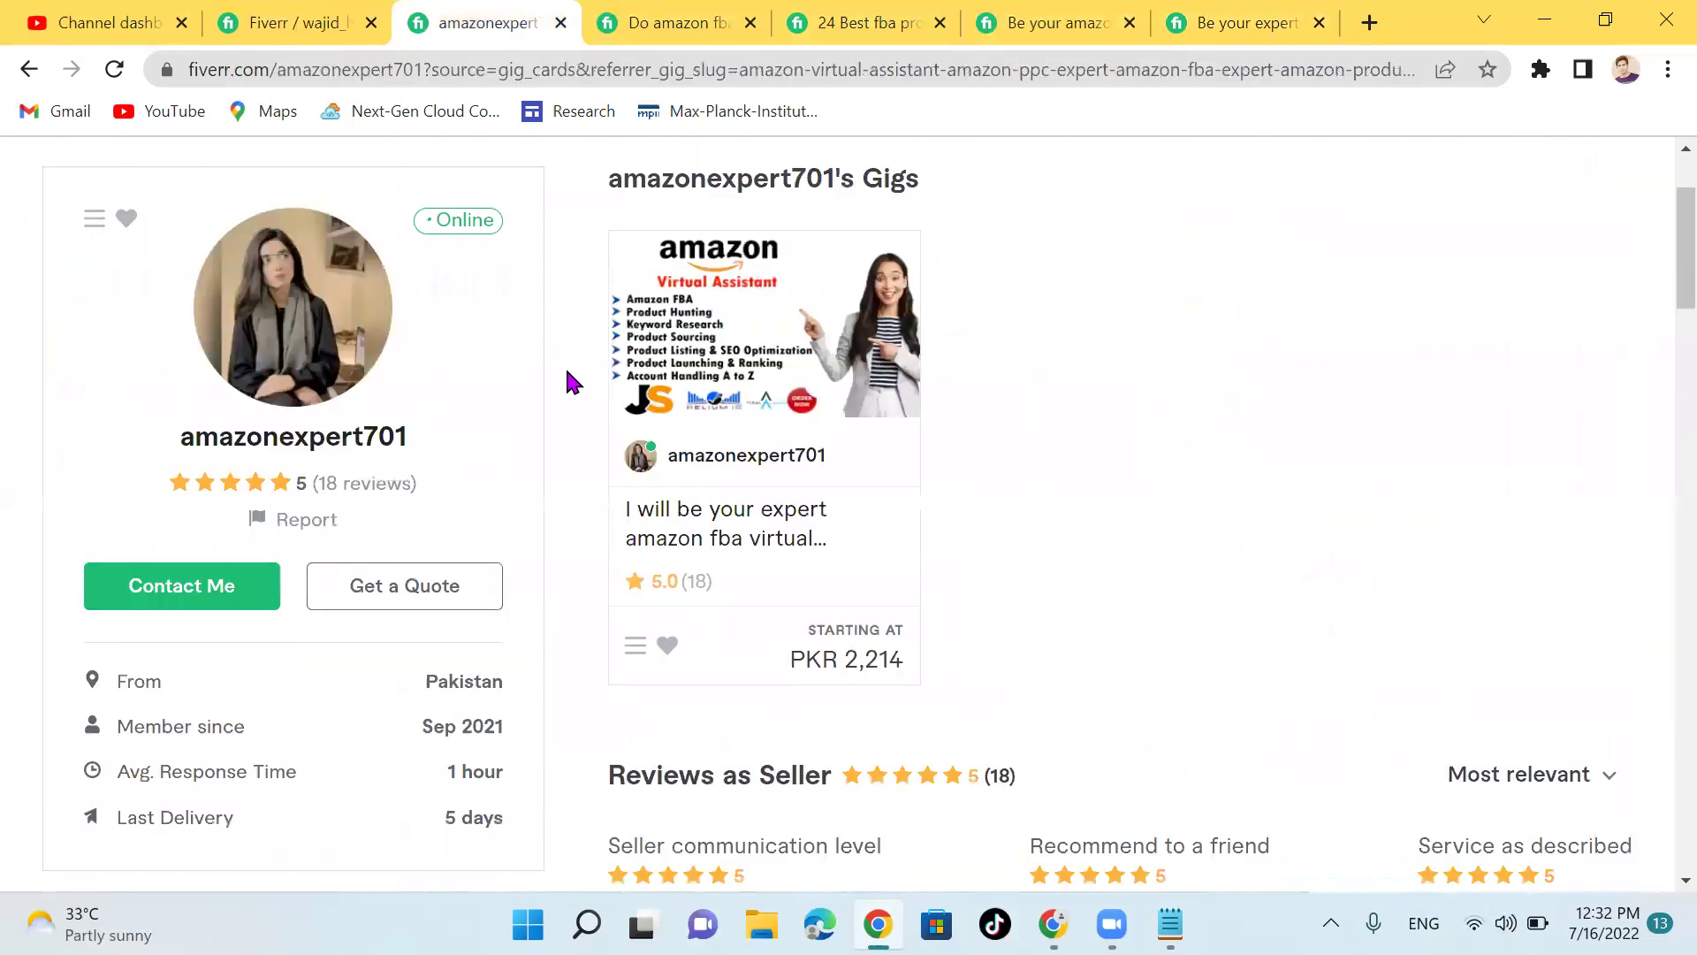
{"action": "scroll", "coordinate": [573, 382], "scroll_direction": "down", "scroll_amount": 4}
{"action": "scroll", "coordinate": [573, 382], "scroll_direction": "down", "scroll_amount": 2}
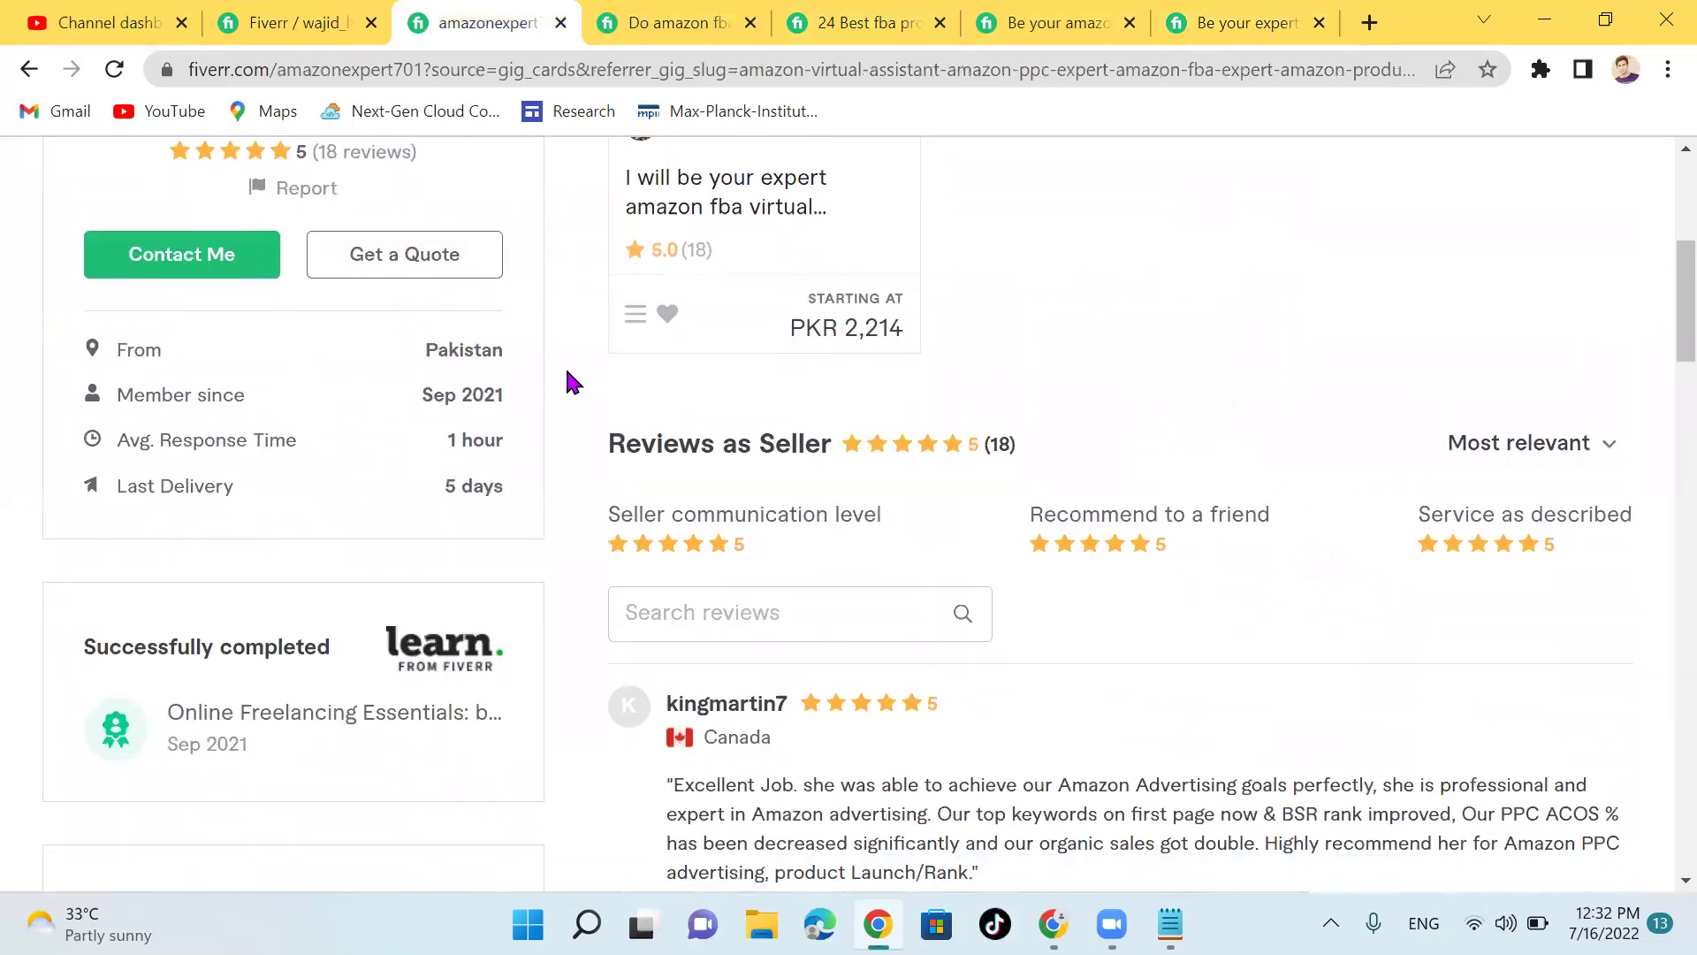
{"action": "scroll", "coordinate": [573, 382], "scroll_direction": "up", "scroll_amount": 7}
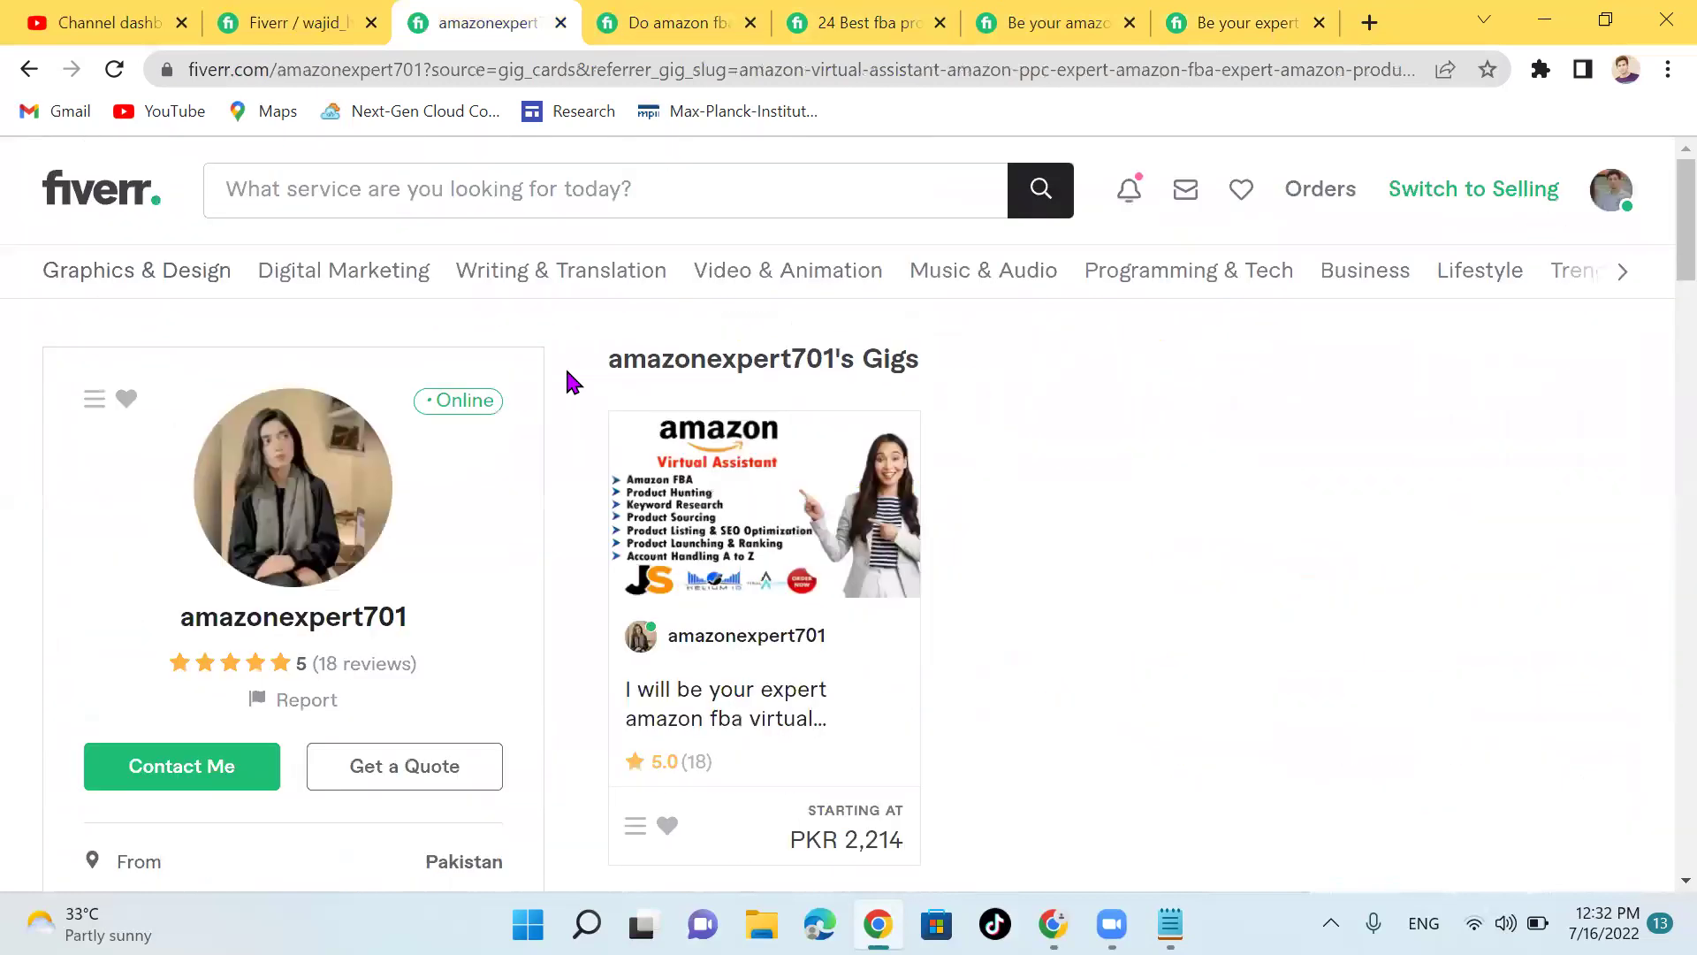
{"action": "left_click", "coordinate": [718, 697]}
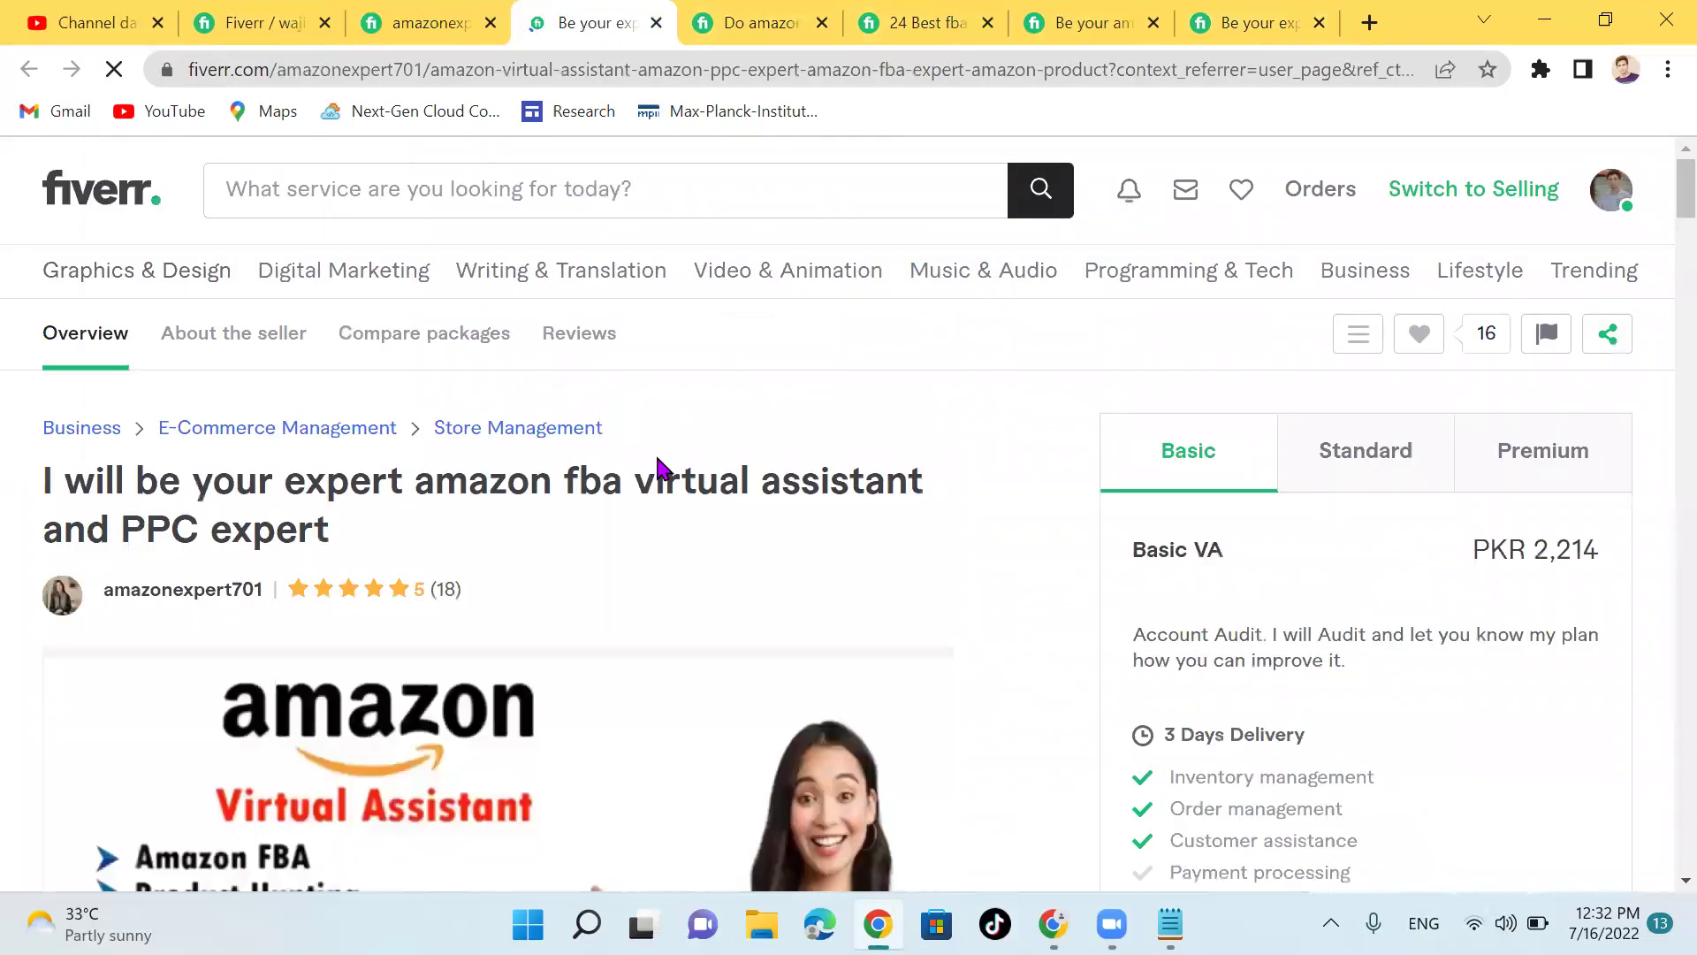
{"action": "scroll", "coordinate": [655, 559], "scroll_direction": "down", "scroll_amount": 3}
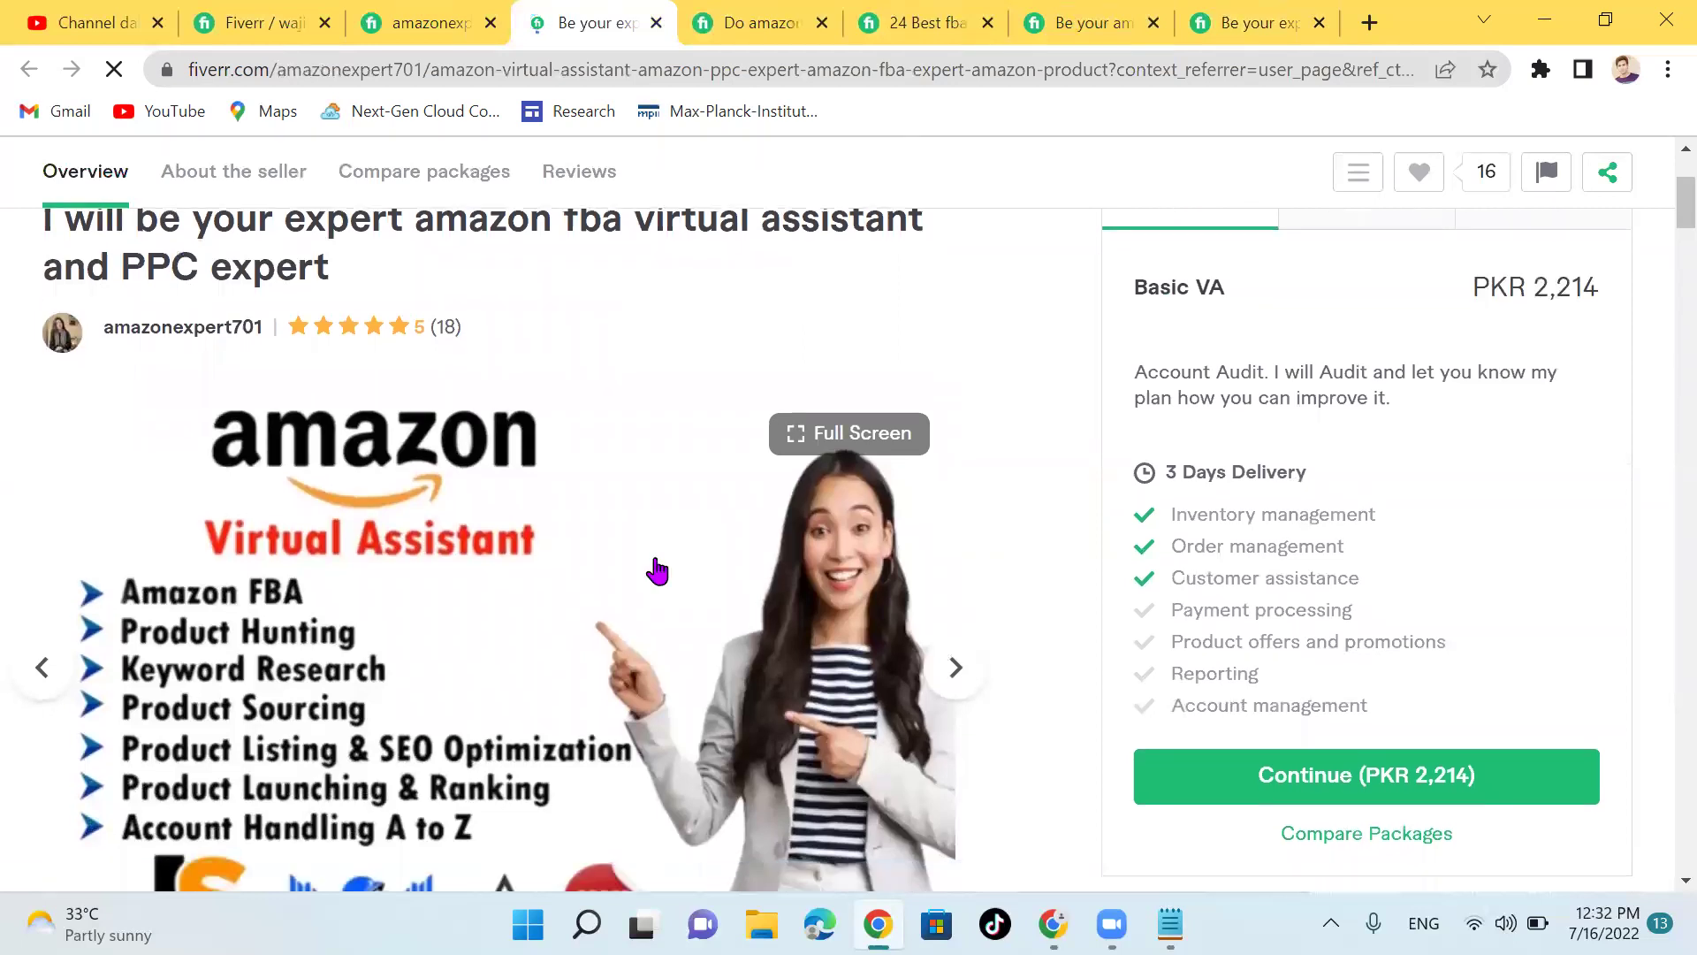
{"action": "right_click", "coordinate": [655, 566]}
{"action": "left_click_drag", "start_coordinate": [1330, 546], "coordinate": [1336, 547]}
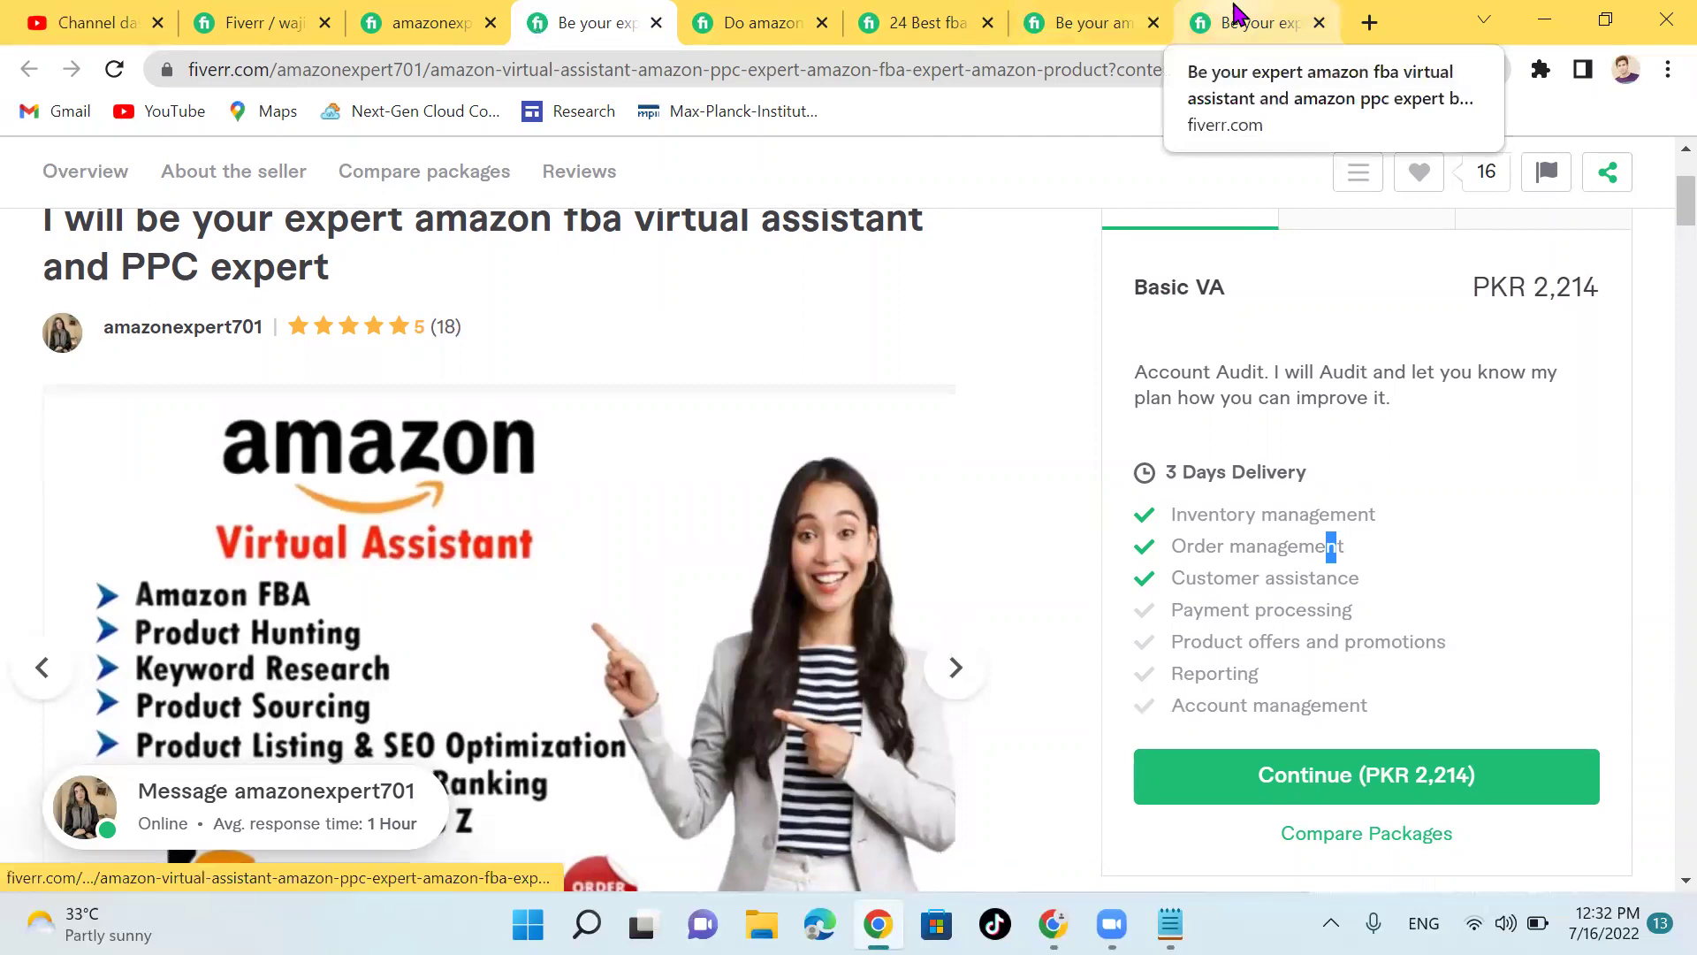
Step: Return to the gig being edited and set the Basic package's Hours researched to 4
{"action": "left_click", "coordinate": [265, 19]}
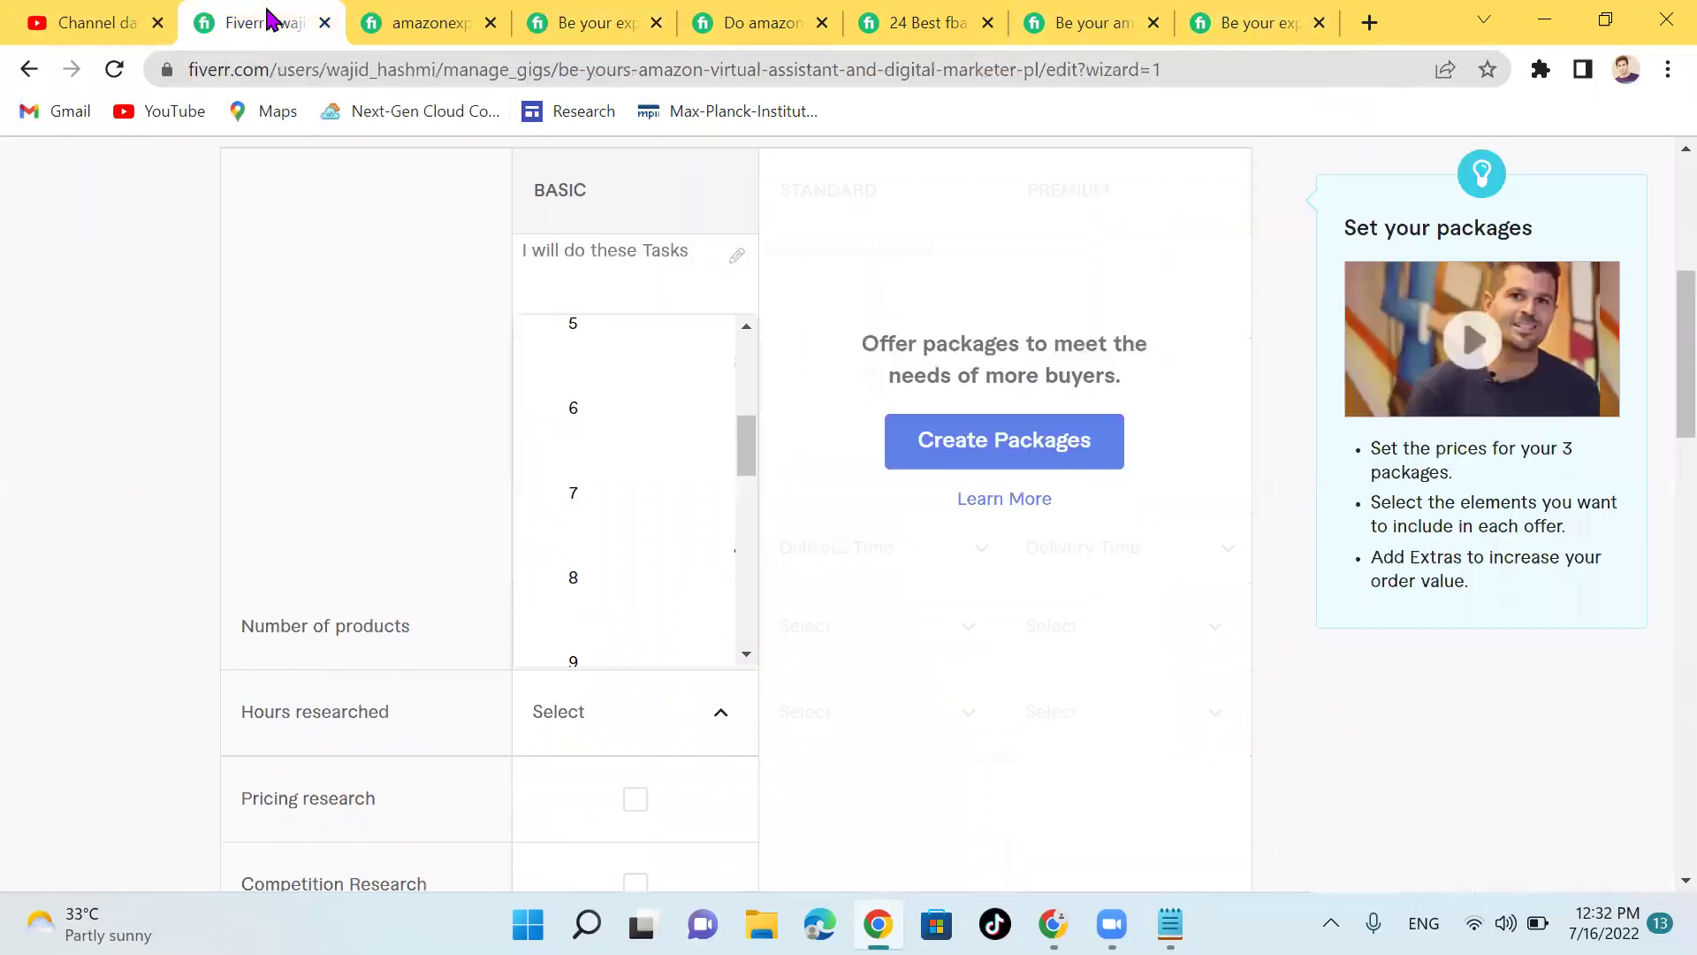
{"action": "scroll", "coordinate": [650, 428], "scroll_direction": "up", "scroll_amount": 1}
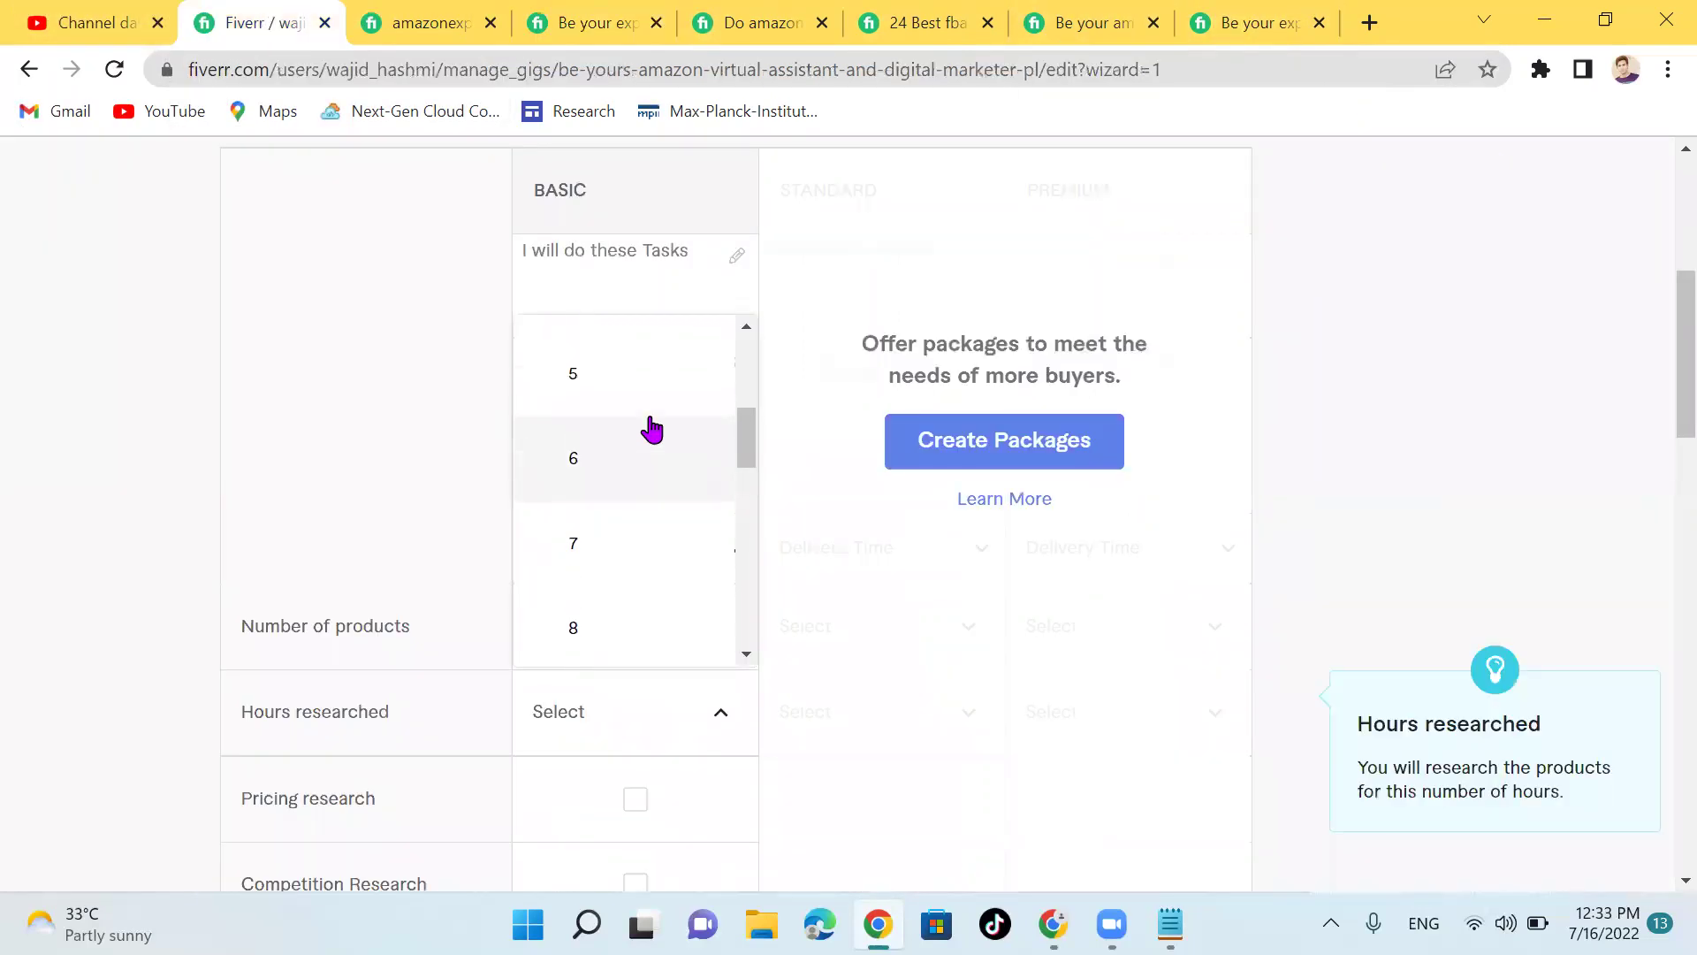
{"action": "scroll", "coordinate": [618, 520], "scroll_direction": "up", "scroll_amount": 2}
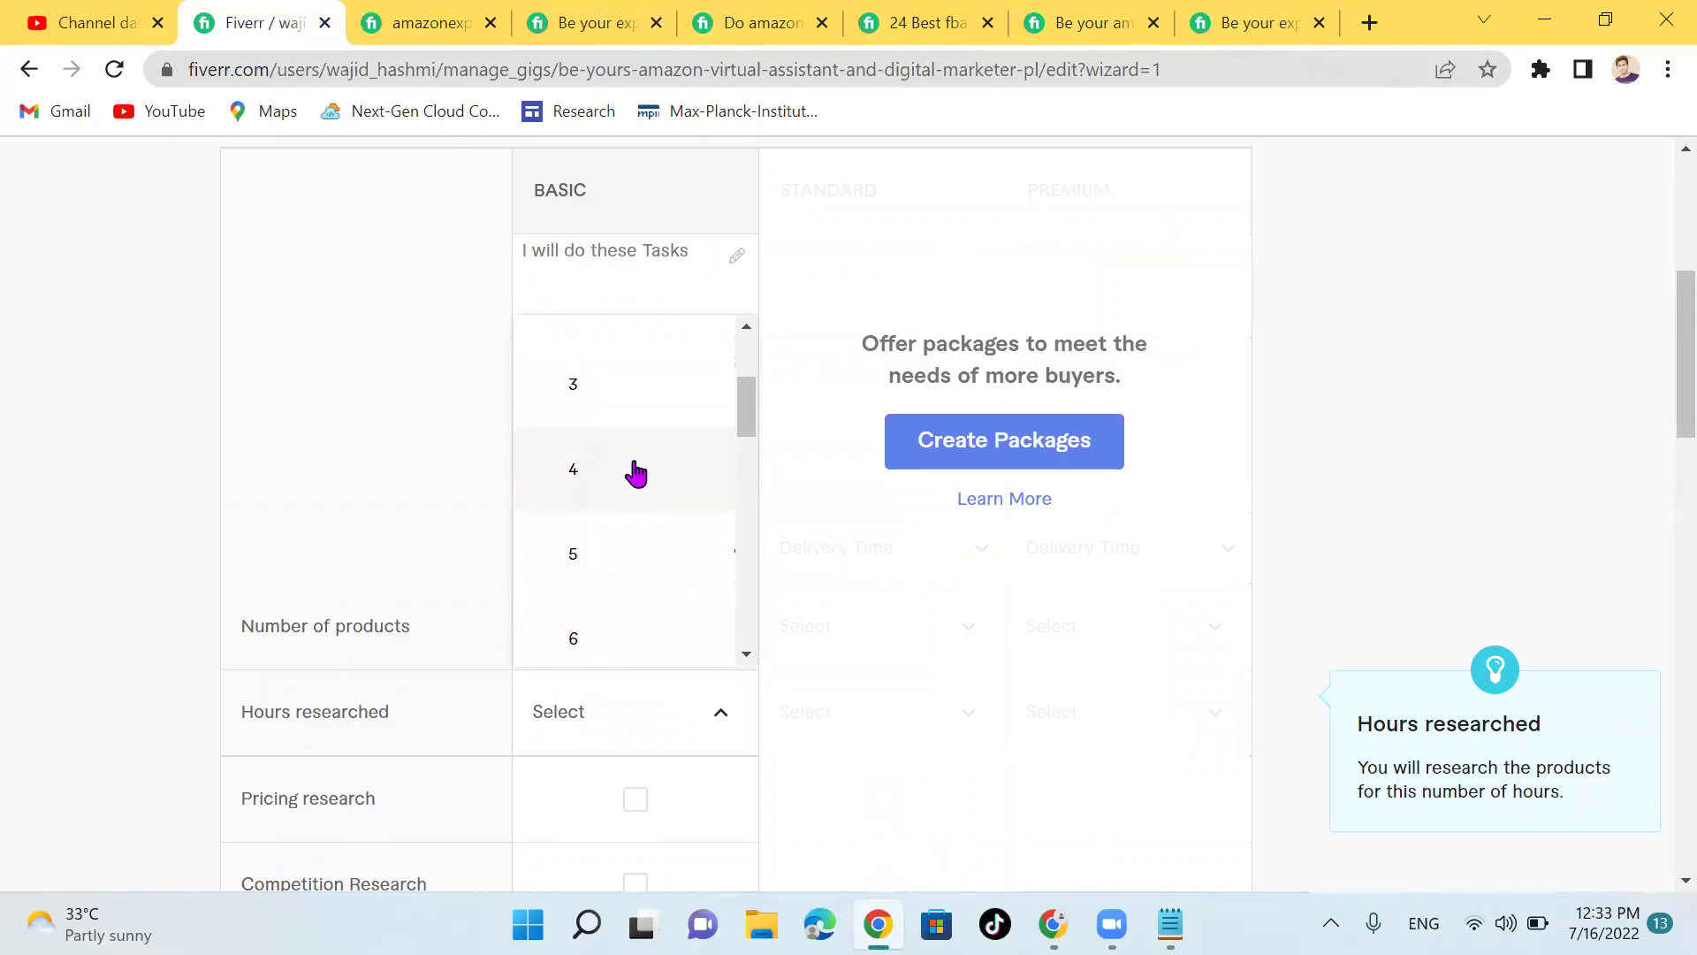
{"action": "left_click", "coordinate": [638, 477]}
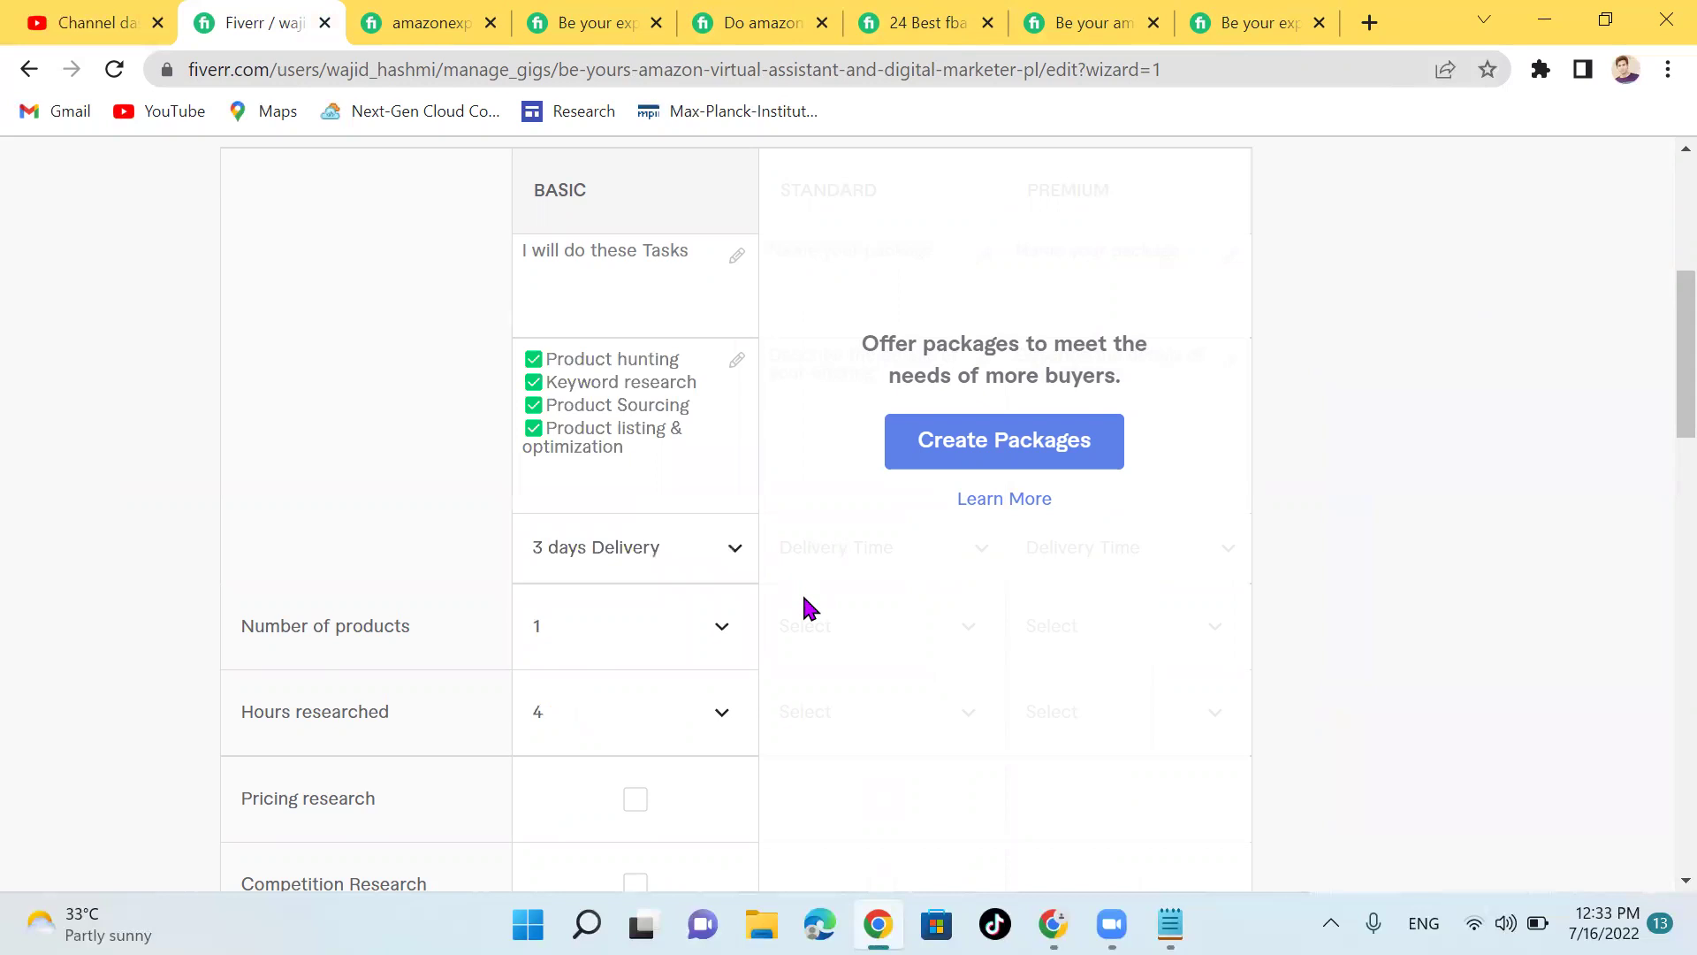
Step: Include Pricing research and Competition Research in the Basic package
{"action": "scroll", "coordinate": [805, 601], "scroll_direction": "down", "scroll_amount": 2}
{"action": "mouse_move", "coordinate": [633, 663]}
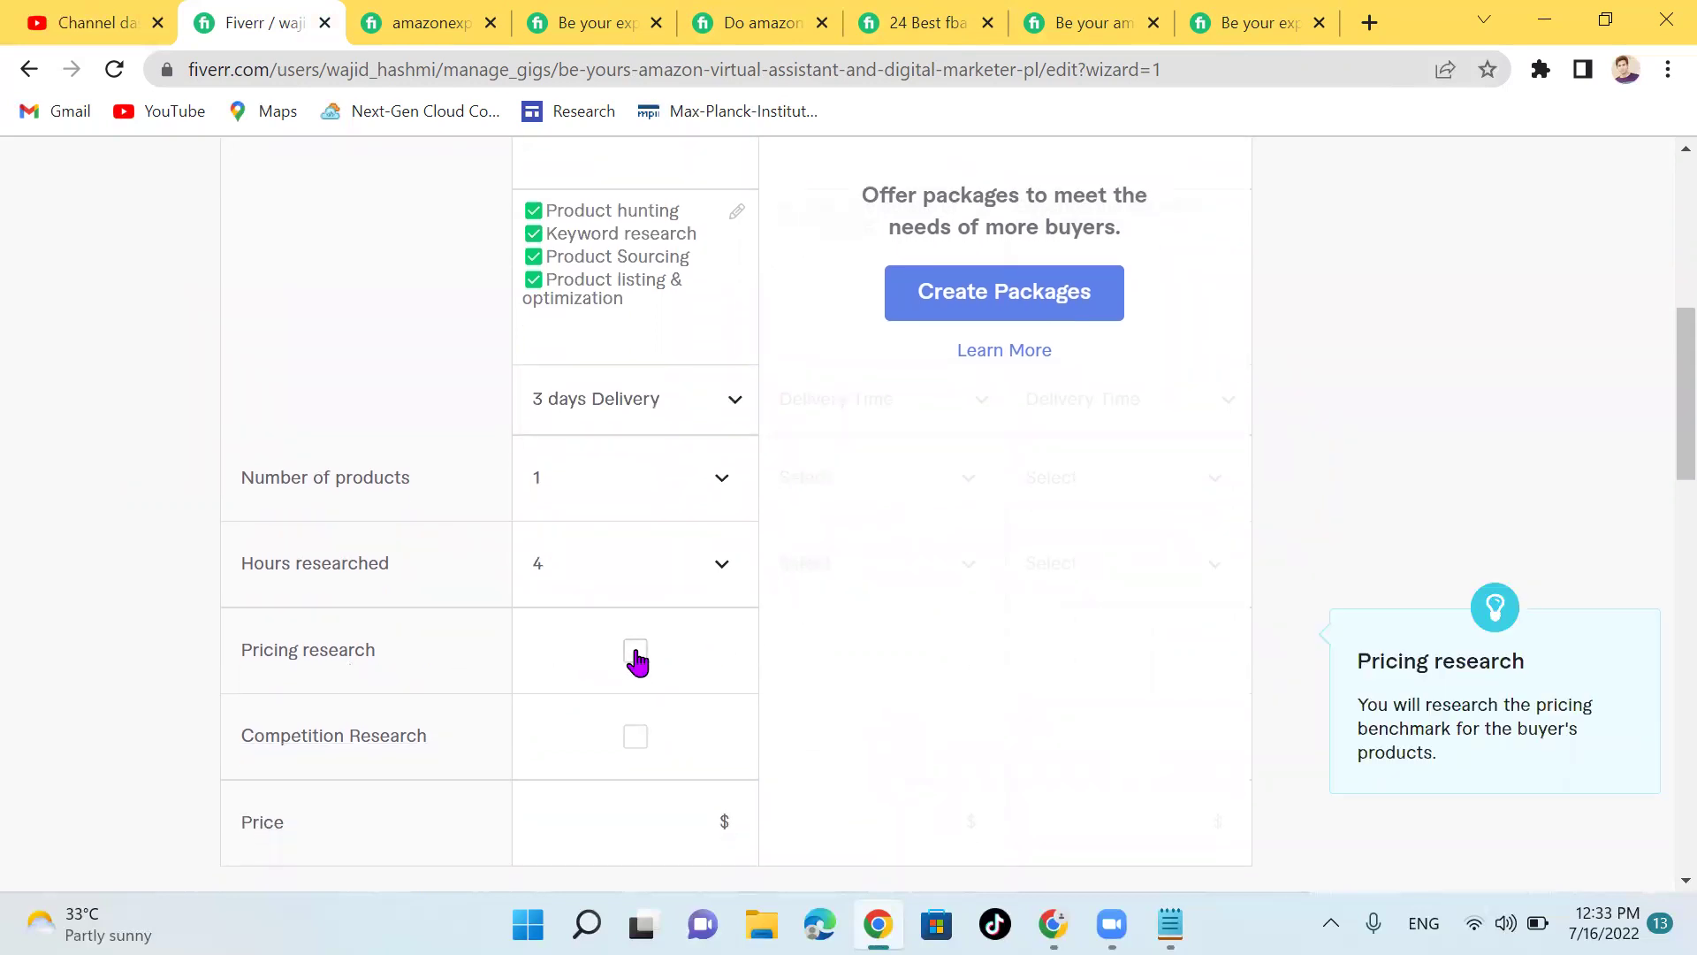
{"action": "scroll", "coordinate": [637, 659], "scroll_direction": "down", "scroll_amount": 1}
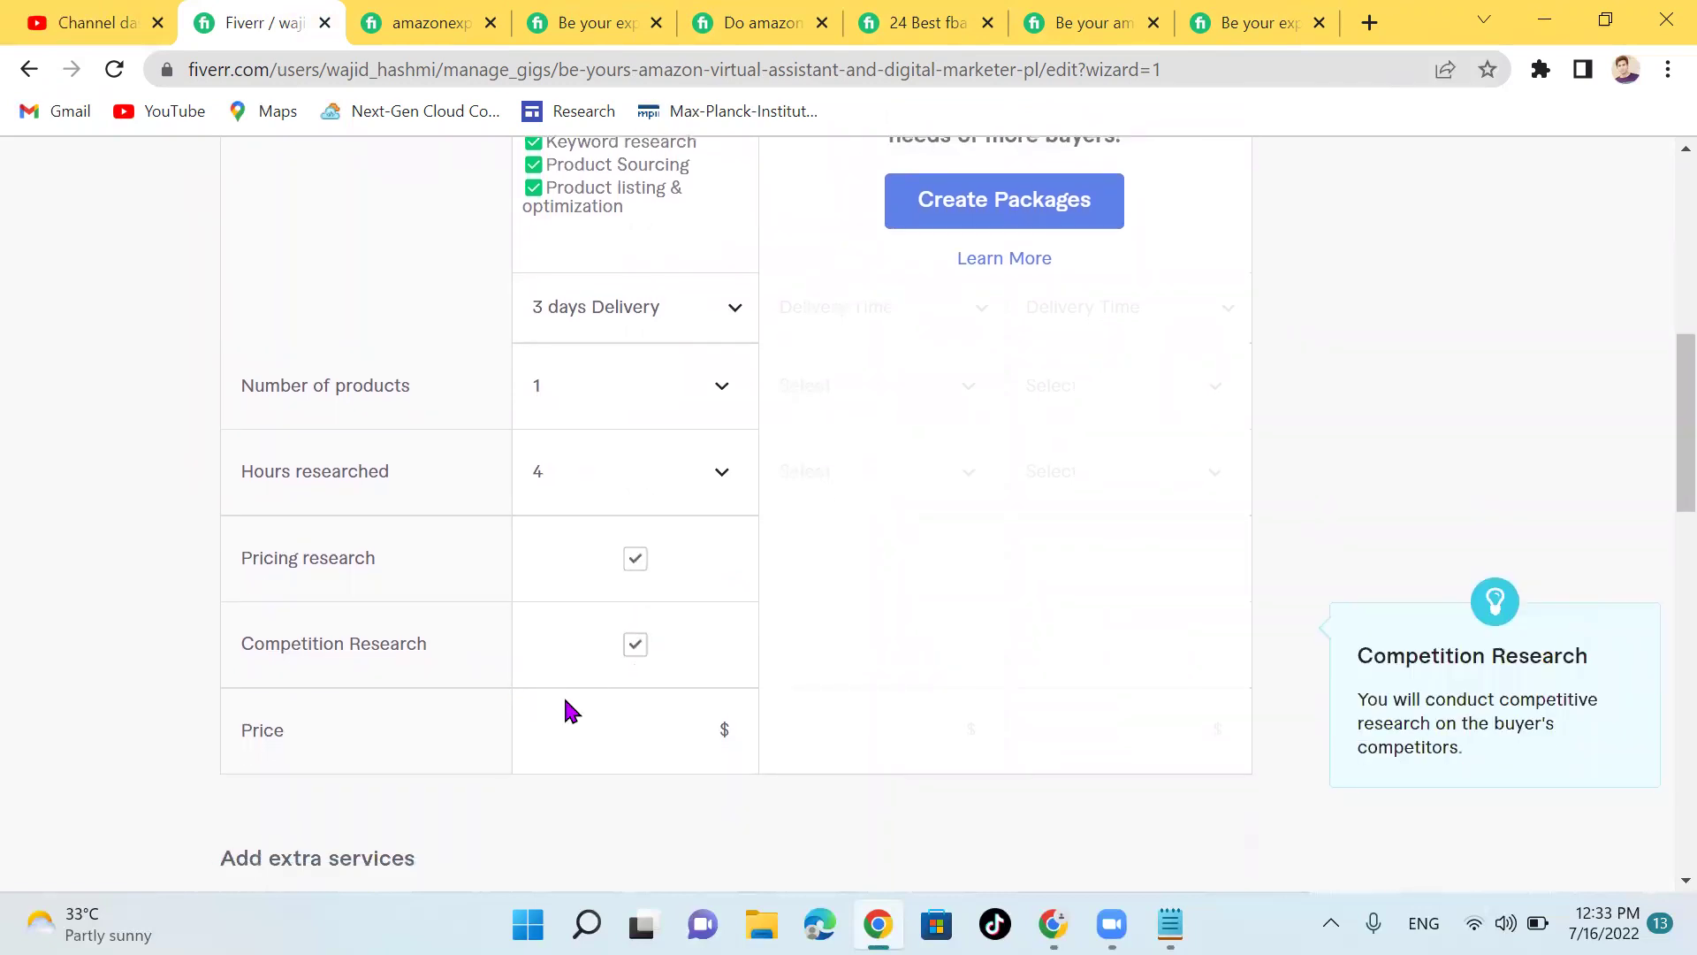
{"action": "scroll", "coordinate": [564, 699], "scroll_direction": "down", "scroll_amount": 1}
Step: Check the Amazon PPC expert gig's Basic offer as a price reference and set the Basic package's price to $20
{"action": "left_click", "coordinate": [667, 654]}
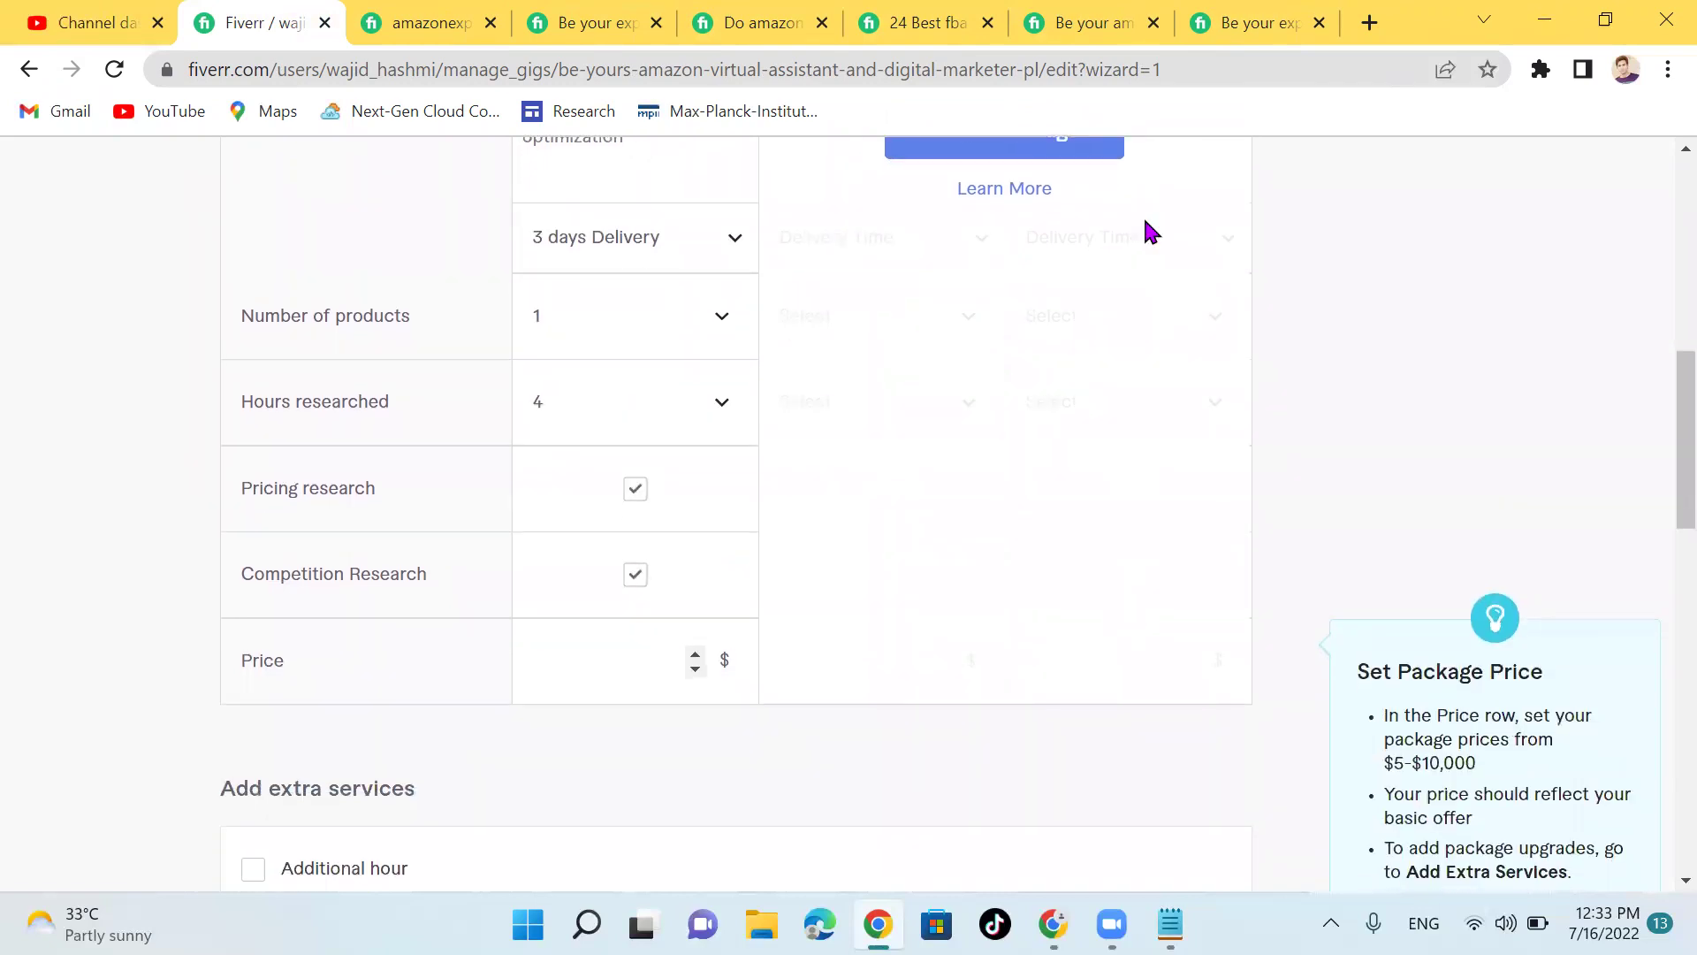
{"action": "left_click", "coordinate": [1274, 22]}
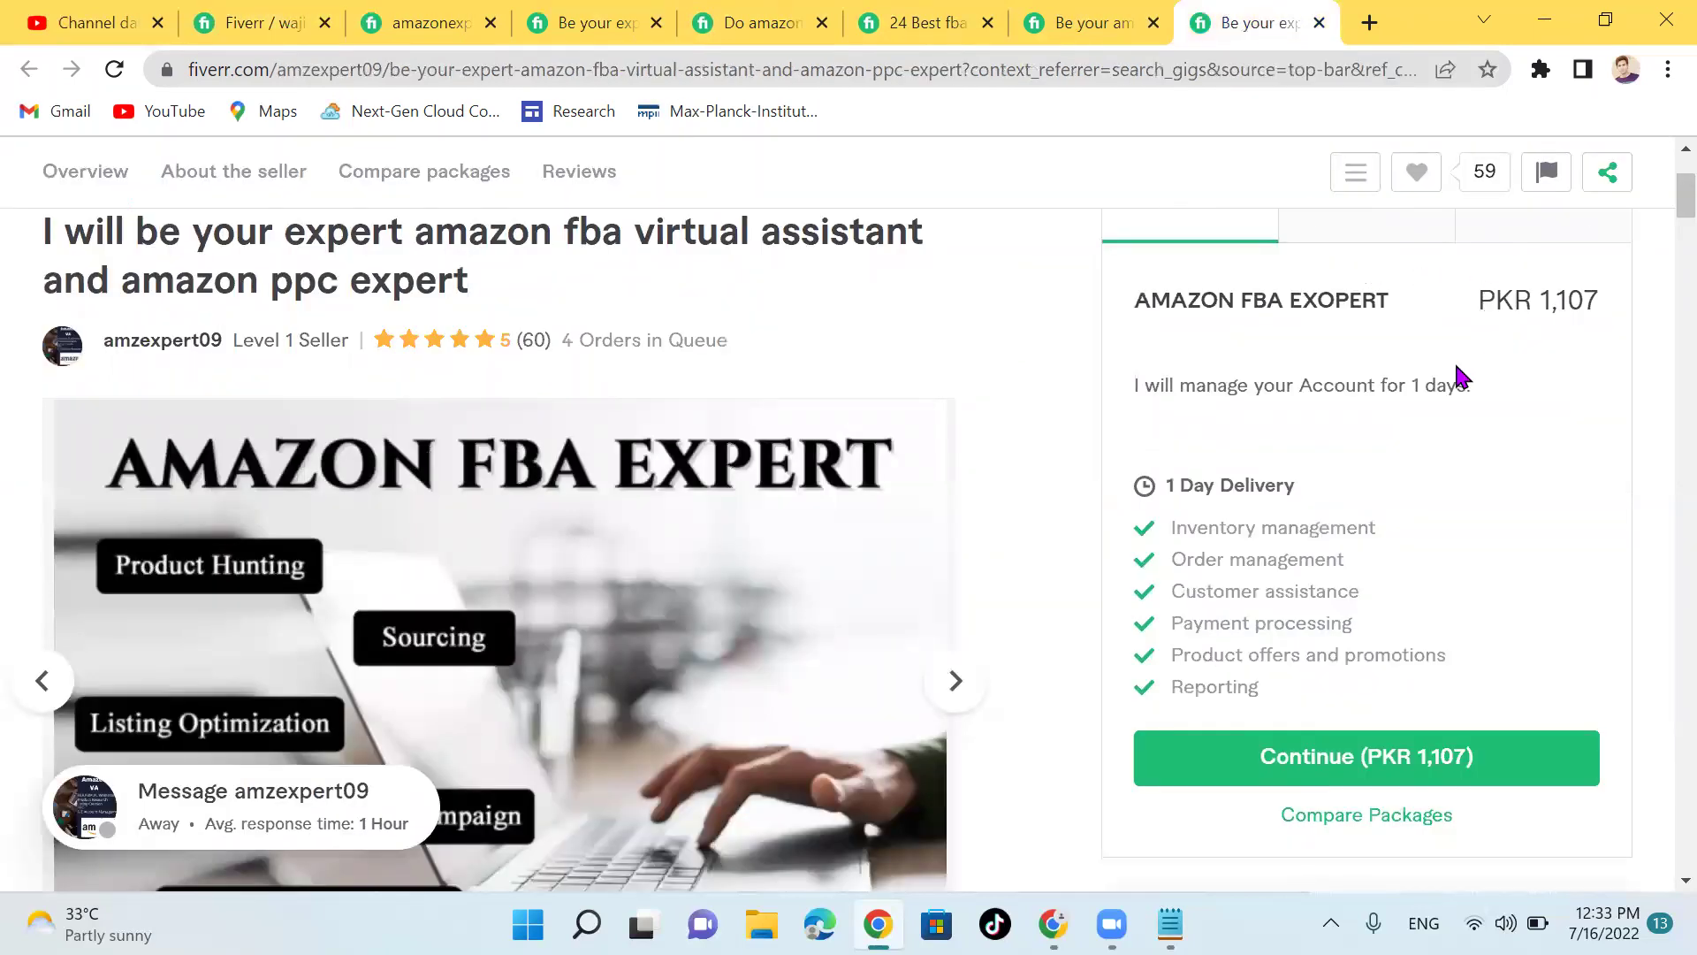
{"action": "scroll", "coordinate": [1458, 372], "scroll_direction": "down", "scroll_amount": 2}
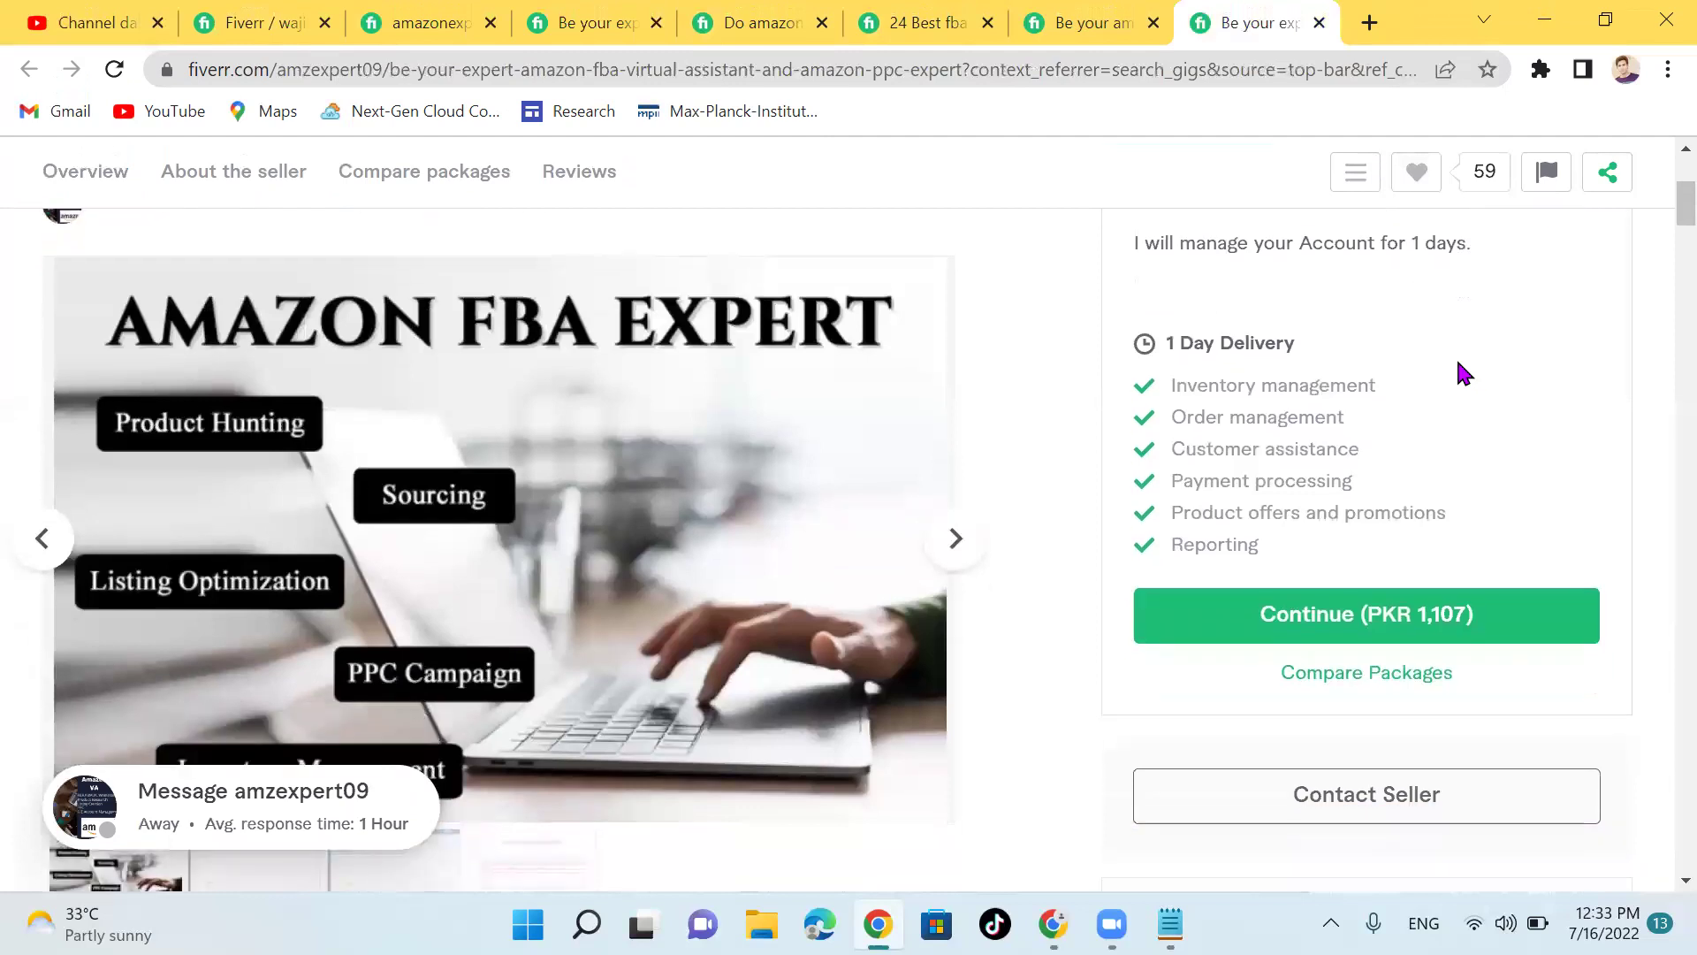
{"action": "scroll", "coordinate": [1461, 372], "scroll_direction": "up", "scroll_amount": 2}
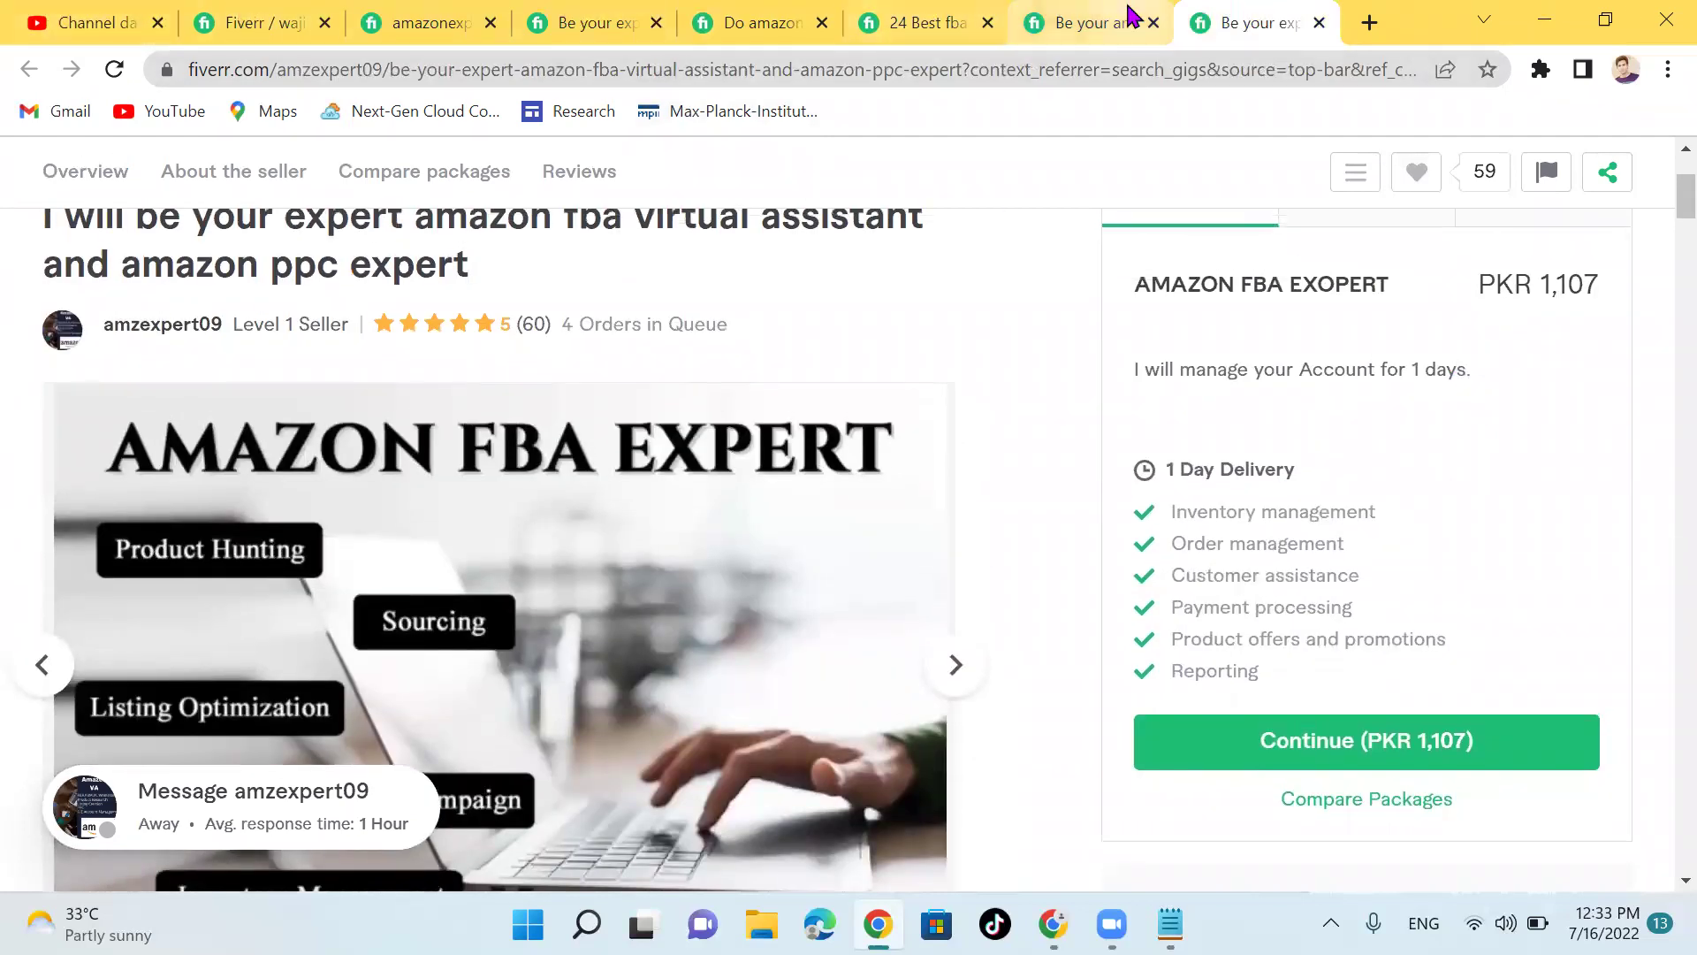
{"action": "left_click", "coordinate": [231, 22]}
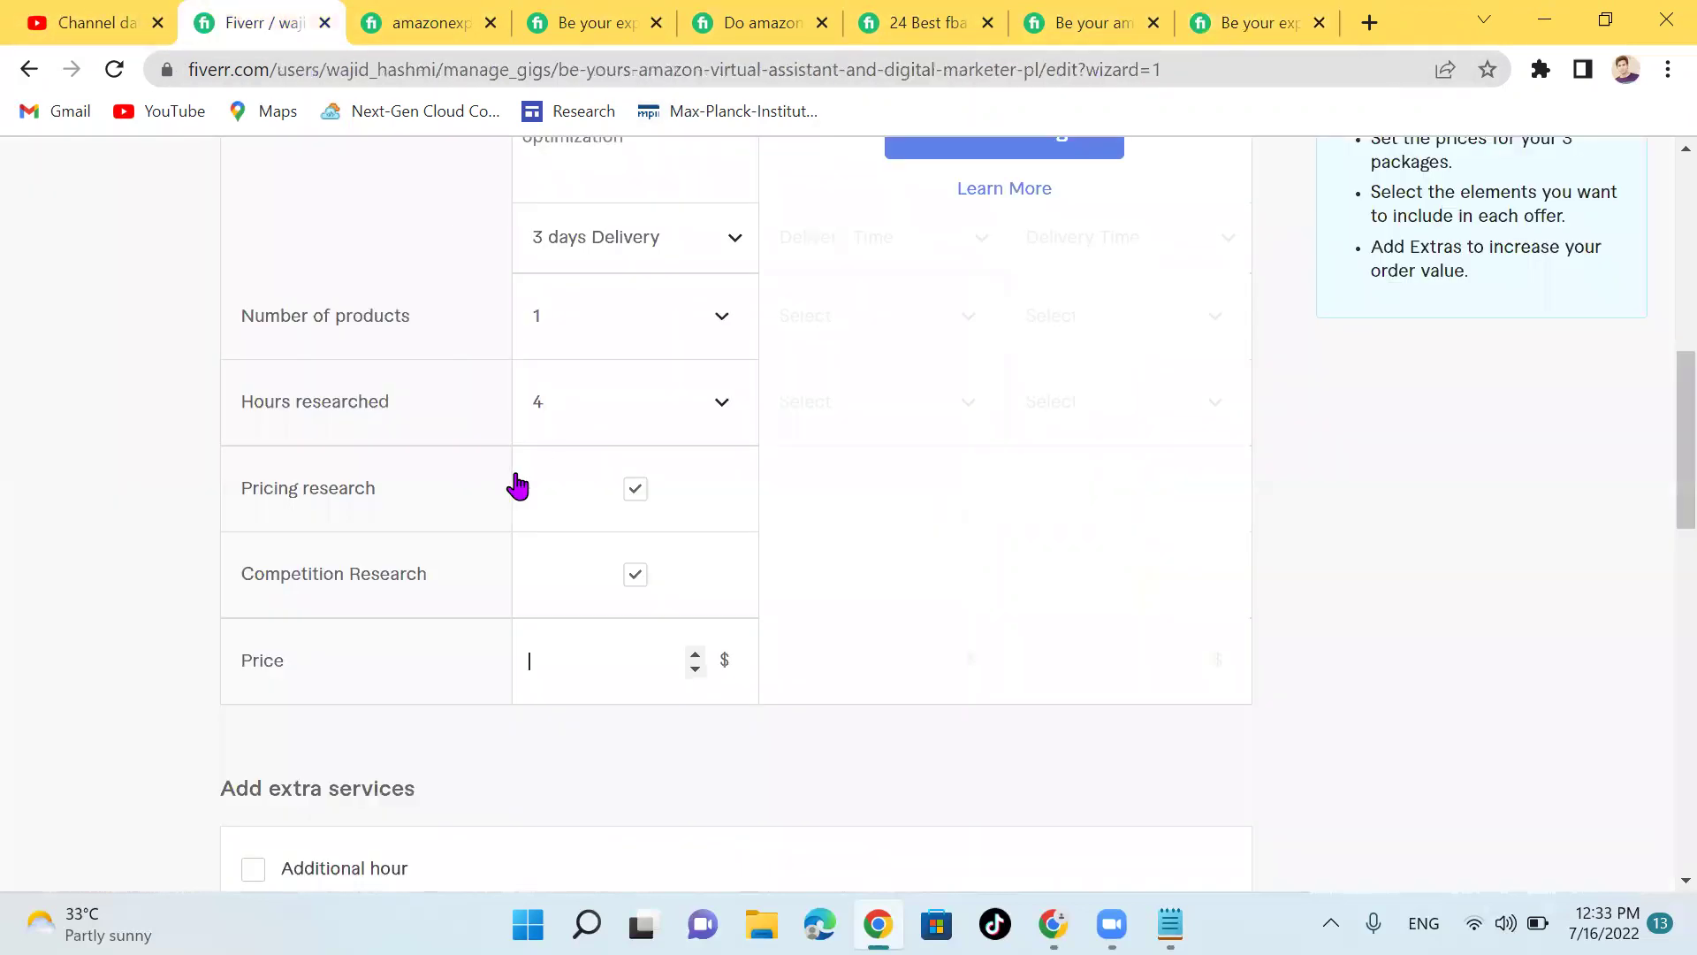
{"action": "left_click", "coordinate": [581, 662]}
{"action": "type", "text": "20"}
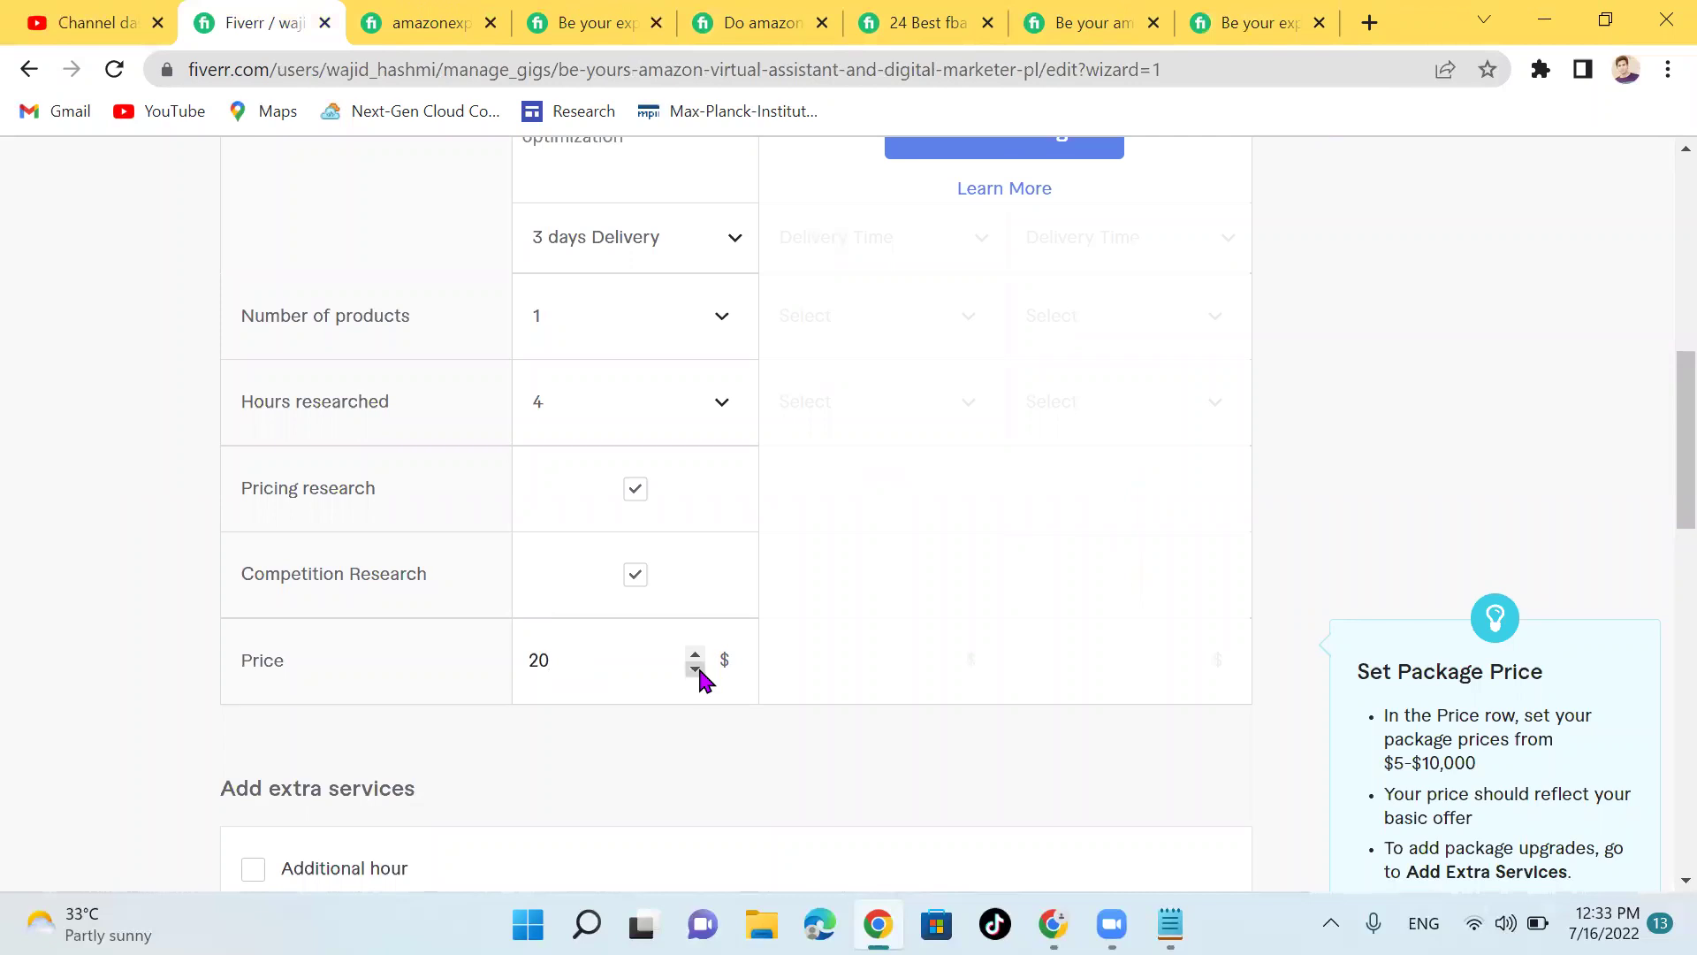
Step: Look over the available extra services and return to the overview of the gig's packages
{"action": "scroll", "coordinate": [597, 669], "scroll_direction": "down", "scroll_amount": 3}
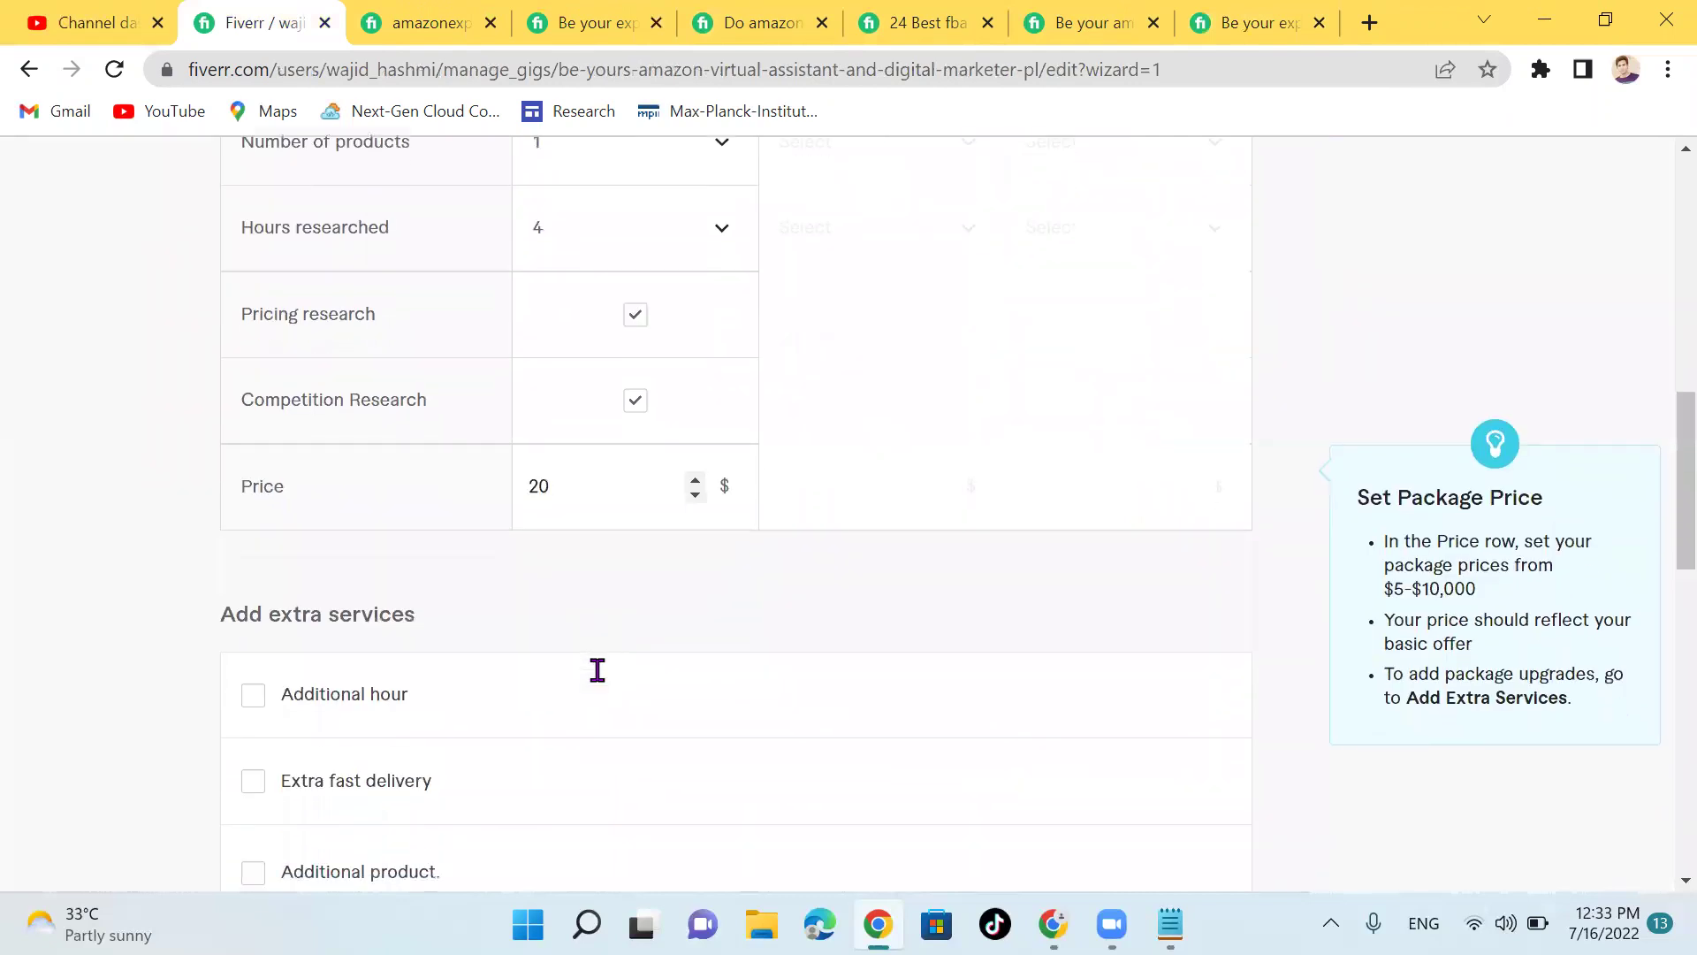
{"action": "scroll", "coordinate": [596, 665], "scroll_direction": "down", "scroll_amount": 1}
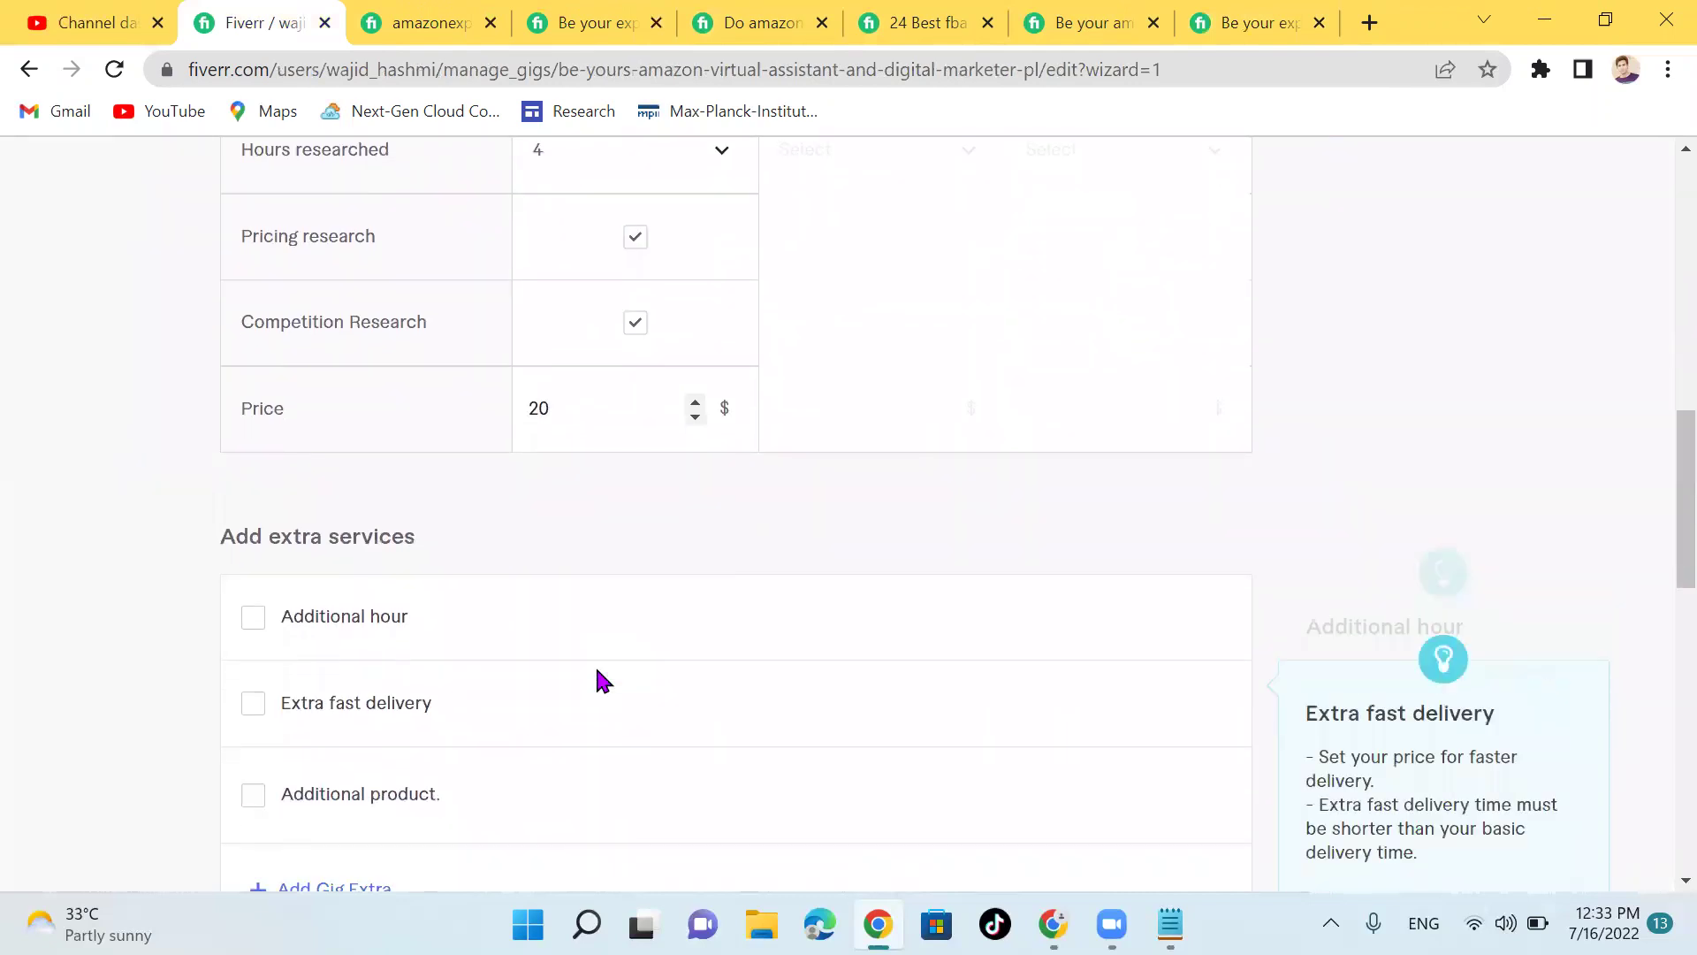
{"action": "scroll", "coordinate": [857, 521], "scroll_direction": "up", "scroll_amount": 10}
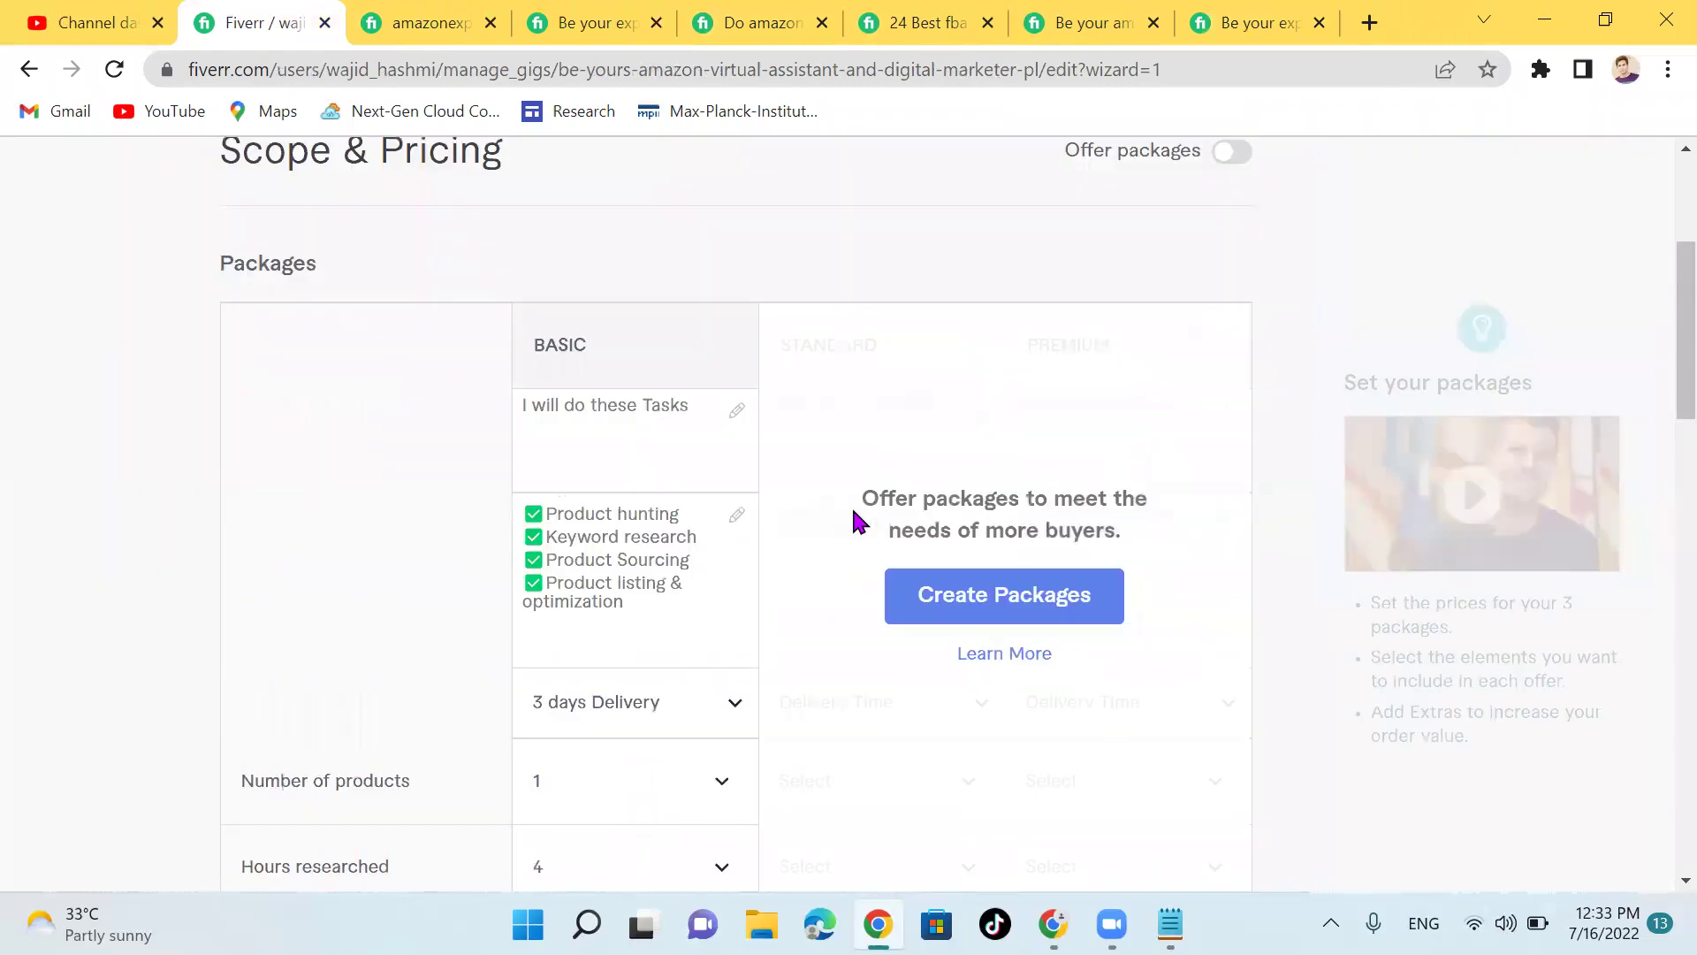
Step: Turn on Offer packages so the gig offers Standard and Premium packages alongside Basic
{"action": "mouse_move", "coordinate": [665, 593]}
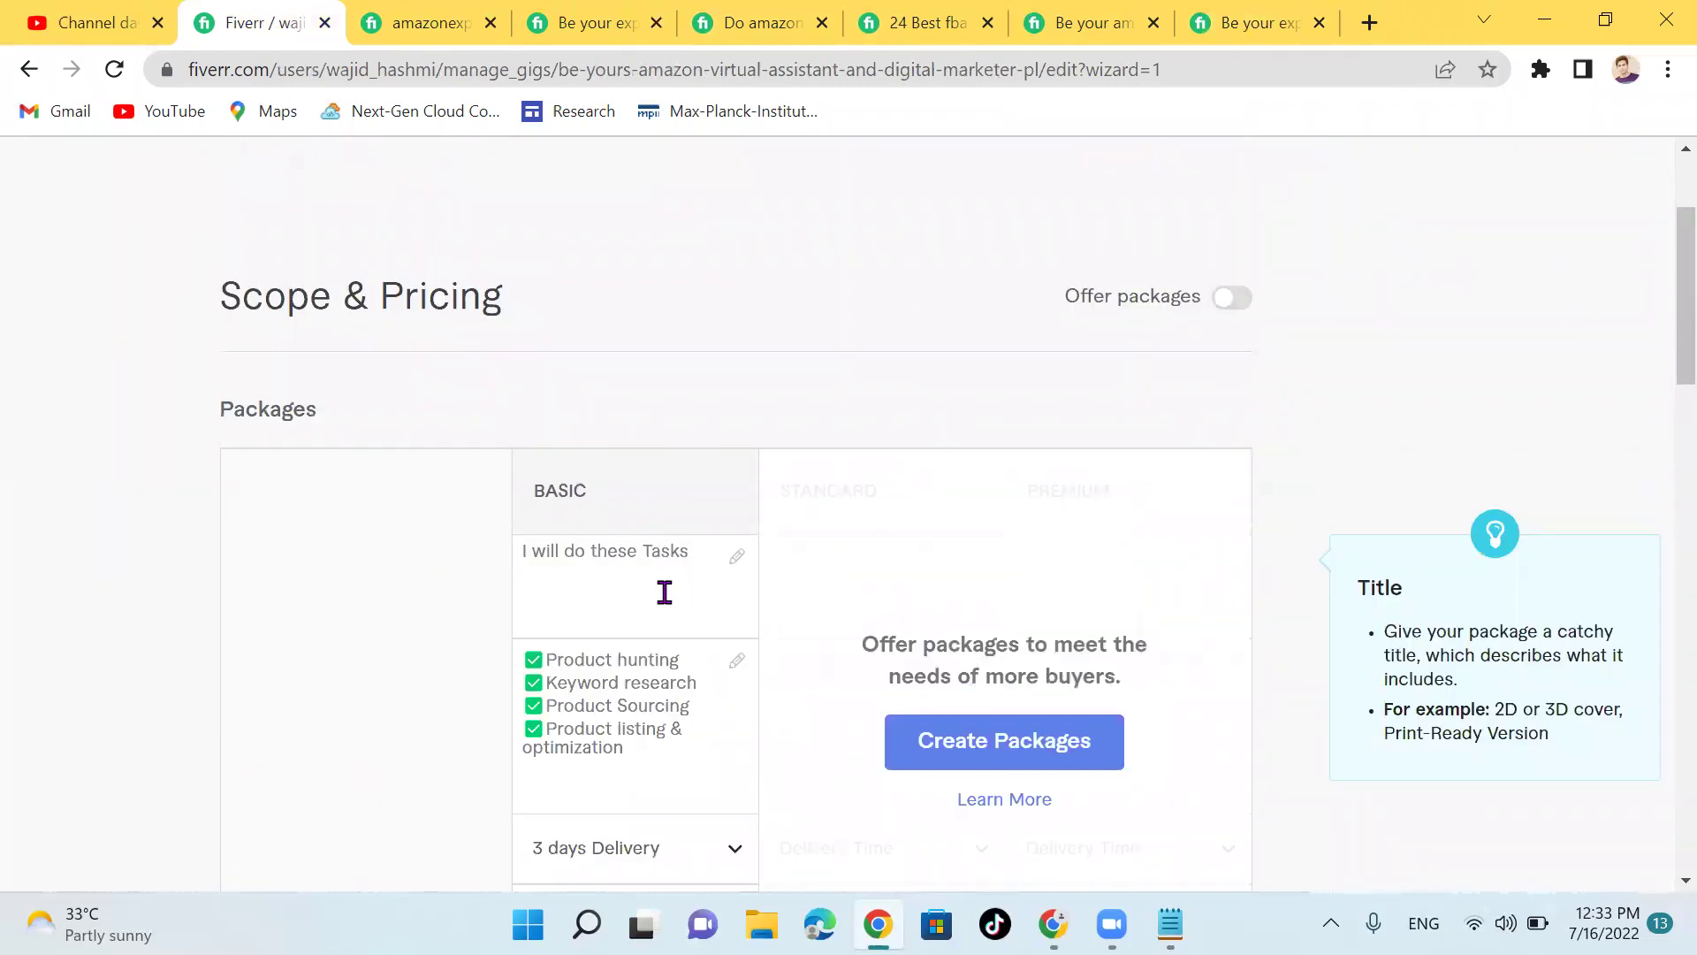
{"action": "left_click", "coordinate": [1204, 305]}
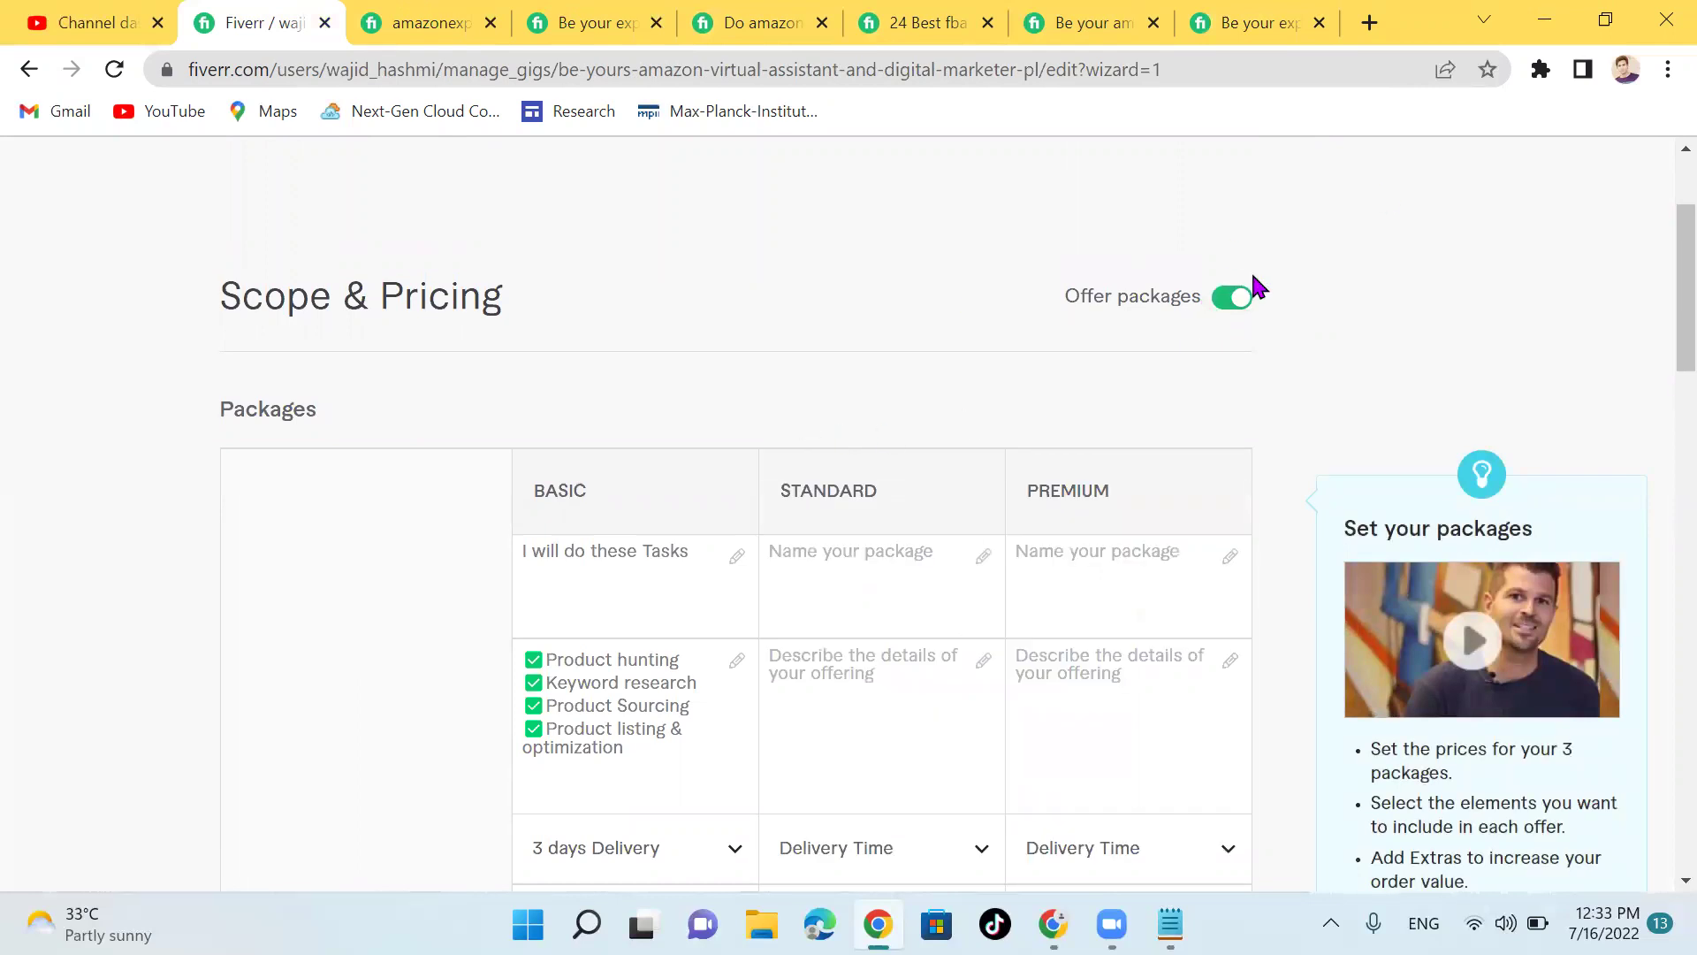
{"action": "scroll", "coordinate": [834, 587], "scroll_direction": "down", "scroll_amount": 1}
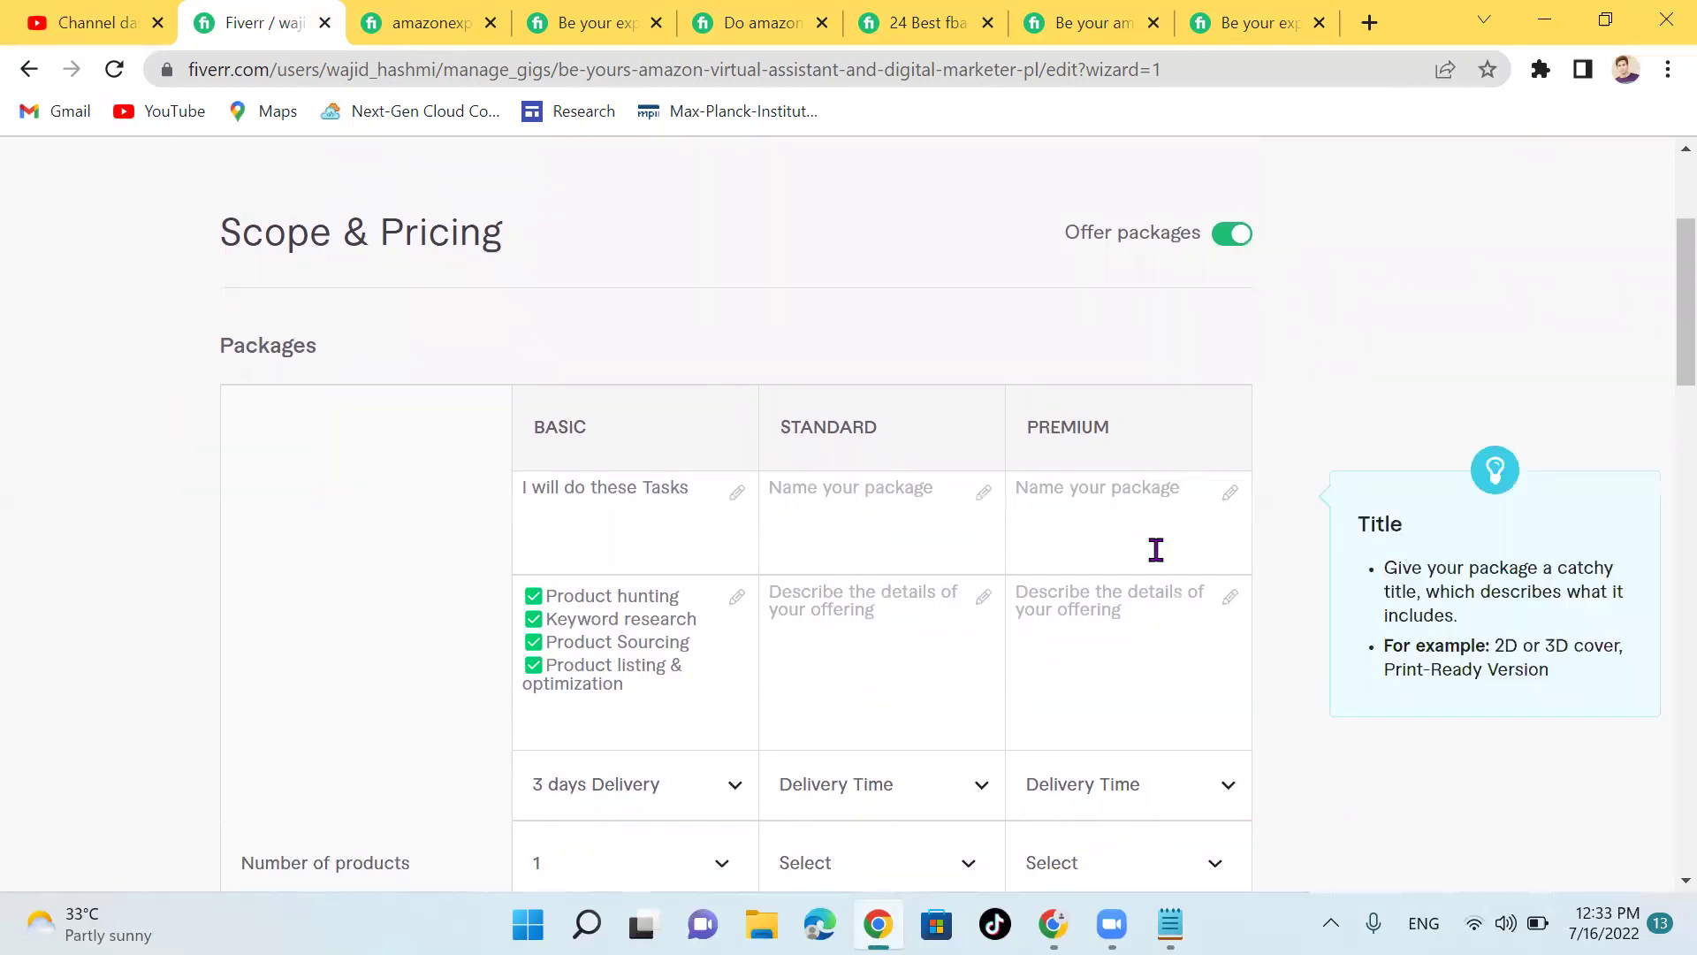
{"action": "scroll", "coordinate": [682, 701], "scroll_direction": "down", "scroll_amount": 4}
{"action": "scroll", "coordinate": [681, 703], "scroll_direction": "down", "scroll_amount": 1}
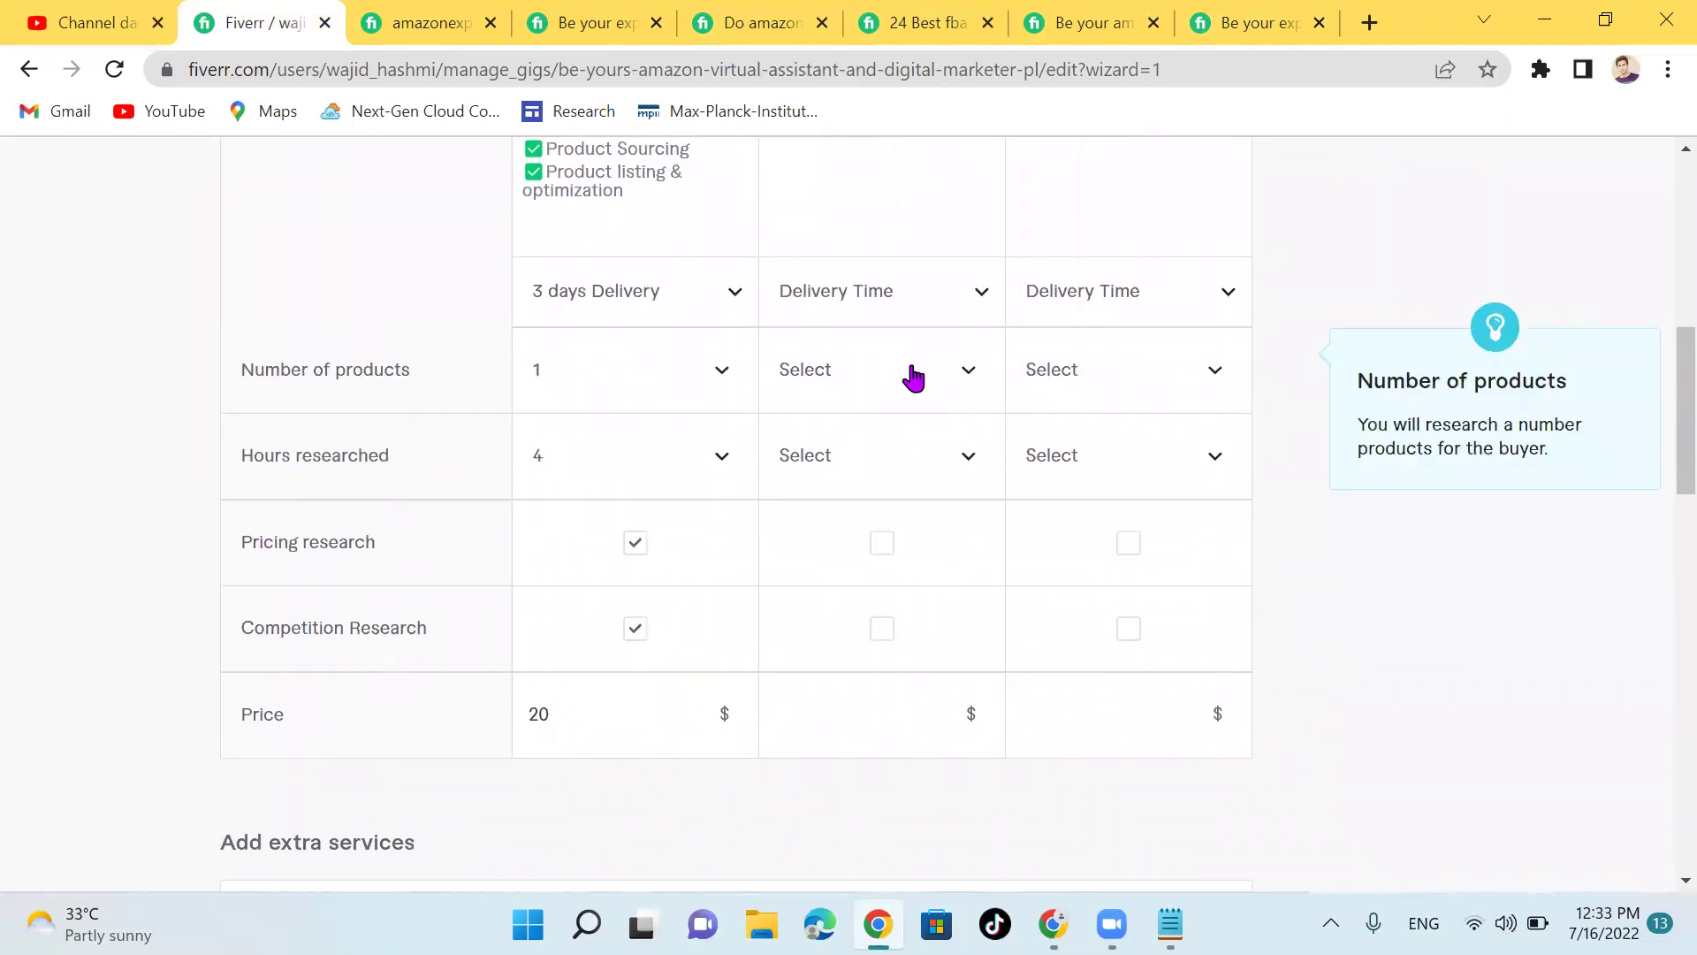
{"action": "left_click", "coordinate": [915, 378]}
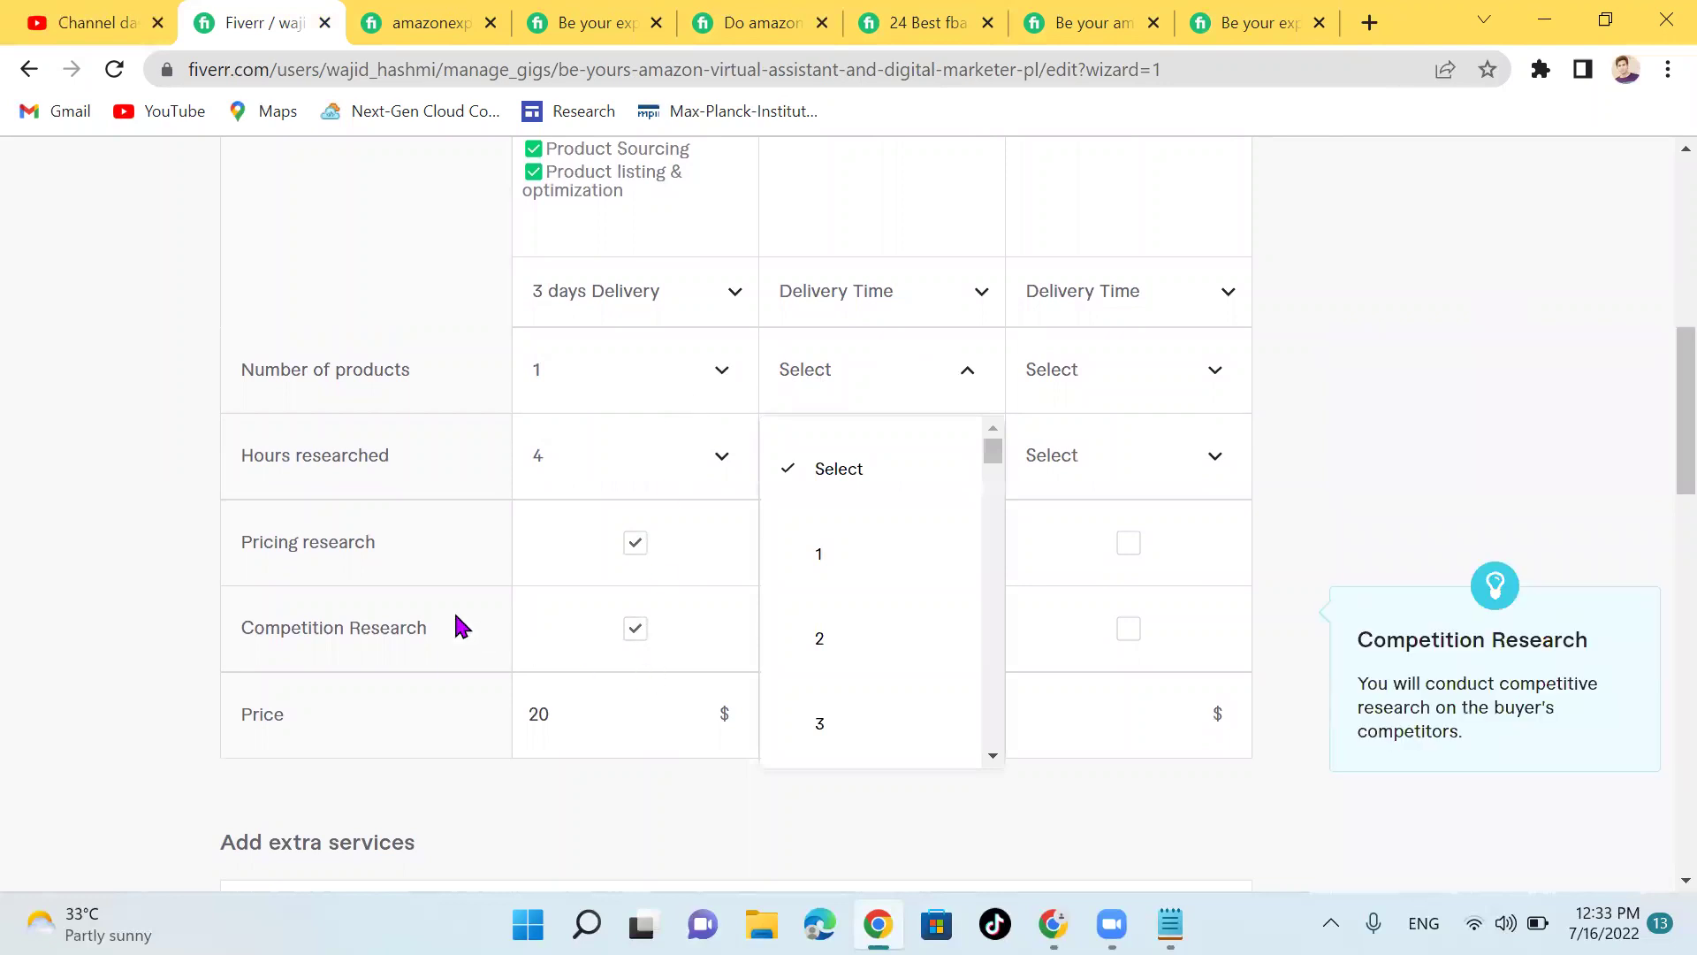
{"action": "left_click", "coordinate": [495, 639]}
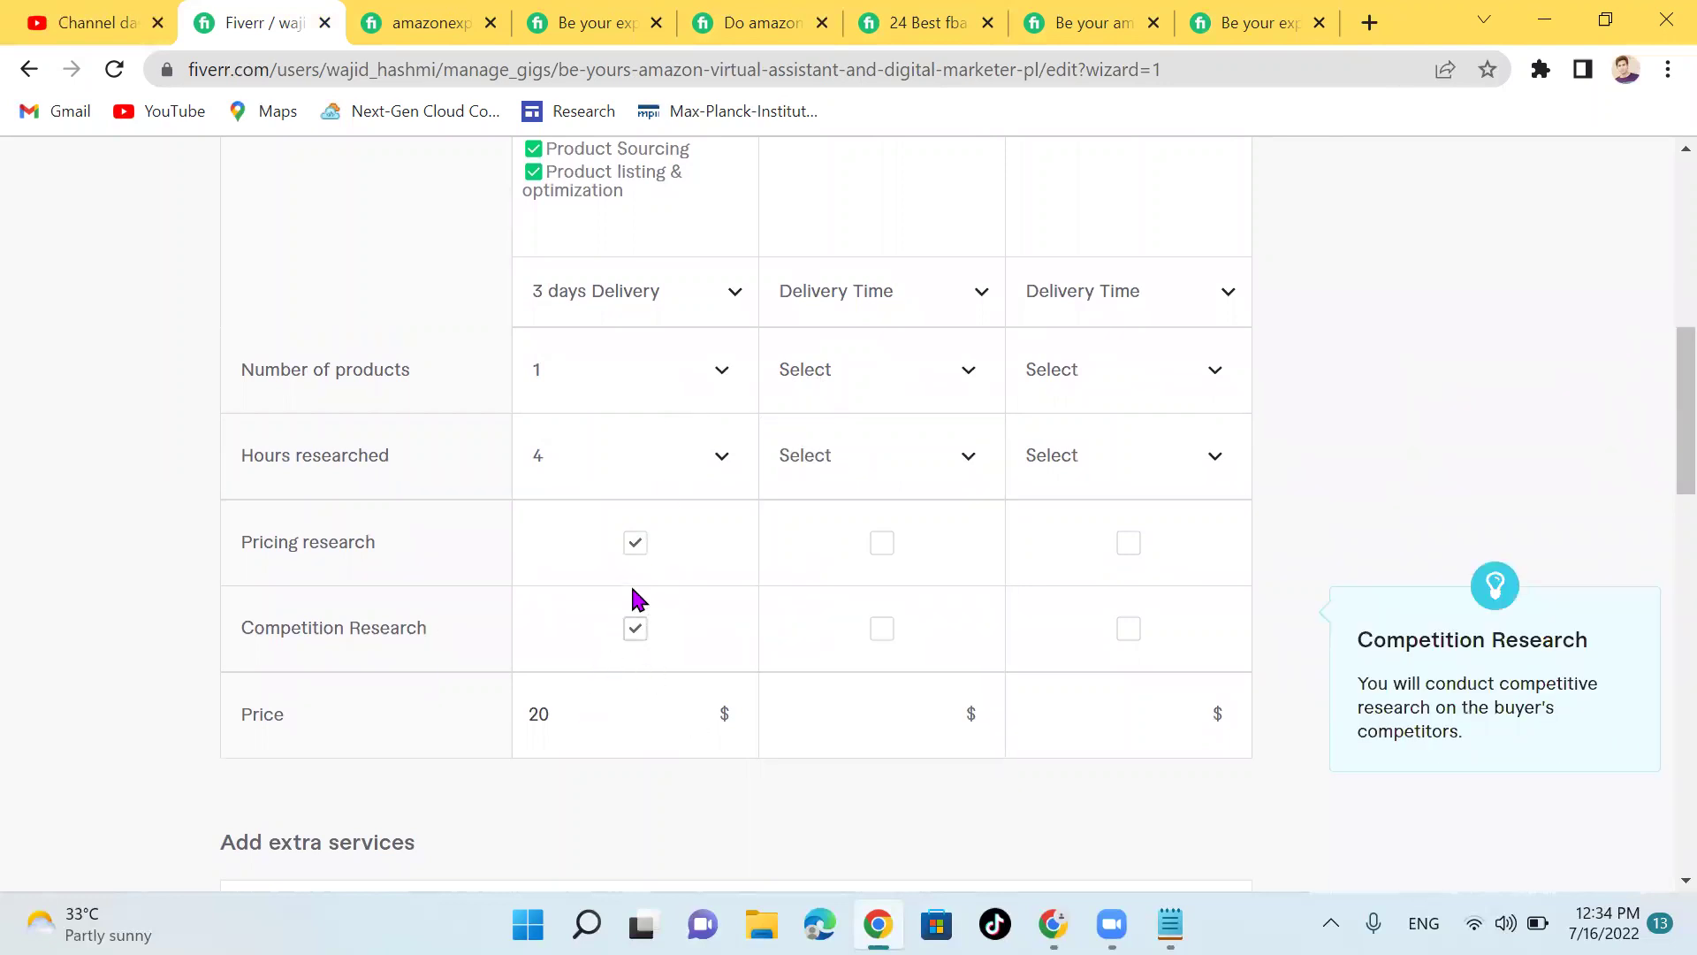
Step: Add the Additional hour extra service and charge $5 per additional 1 hour for the Basic package
{"action": "scroll", "coordinate": [562, 734], "scroll_direction": "down", "scroll_amount": 5}
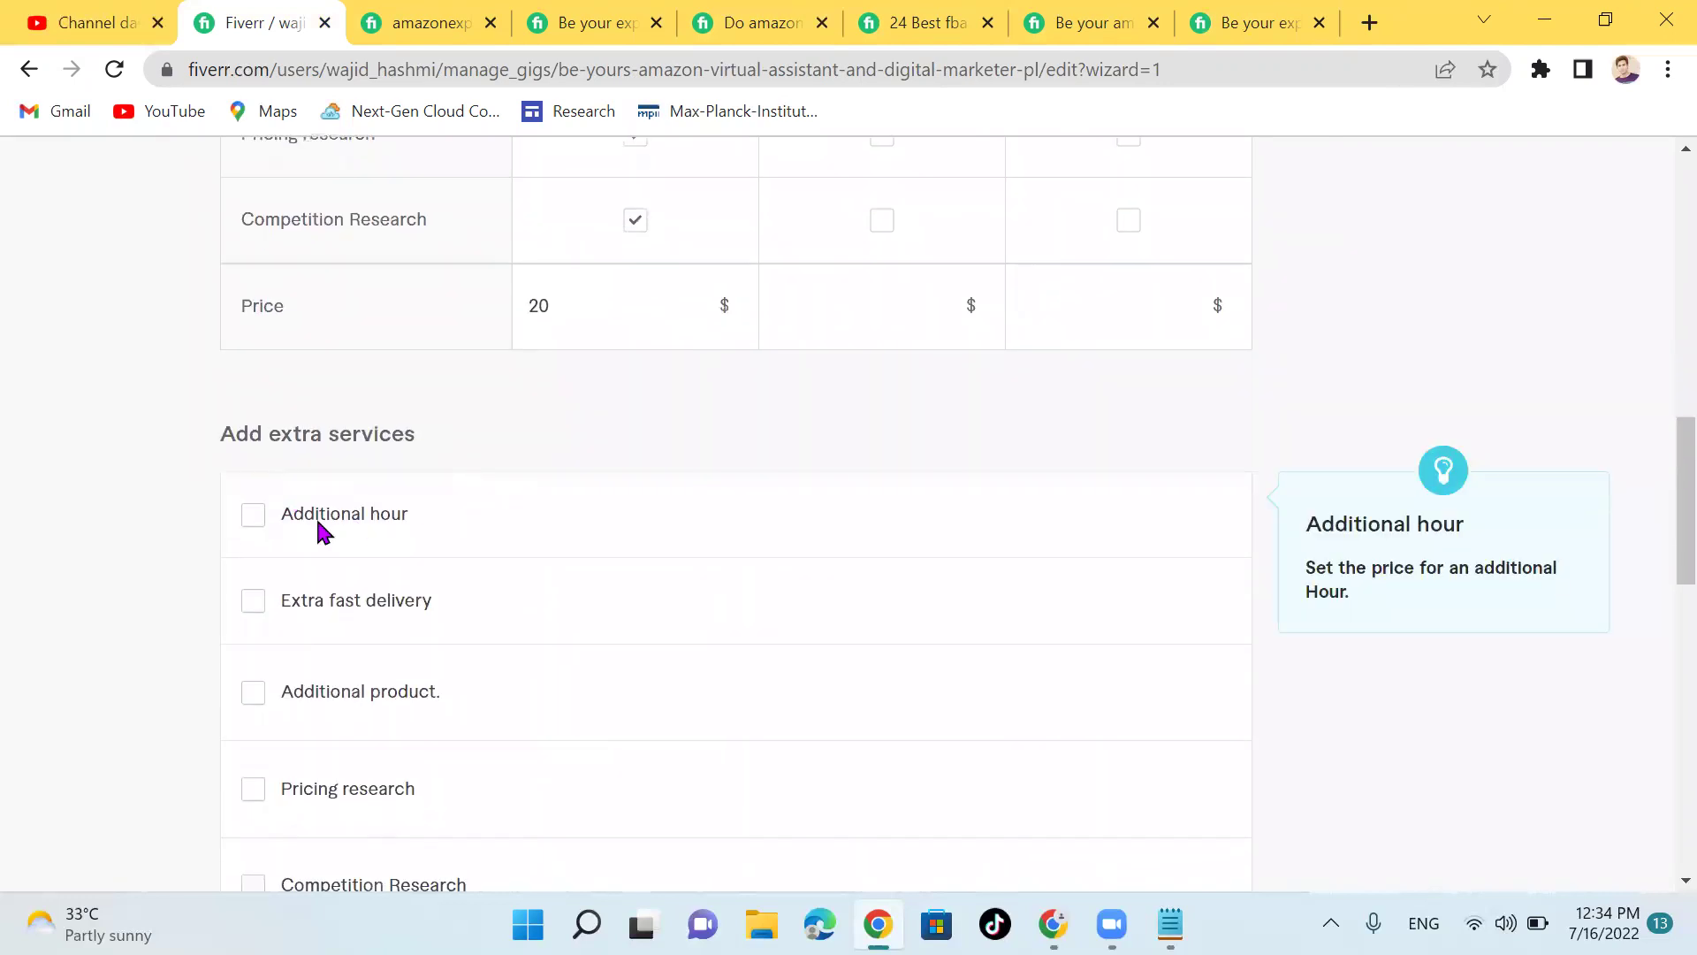
{"action": "left_click", "coordinate": [250, 521]}
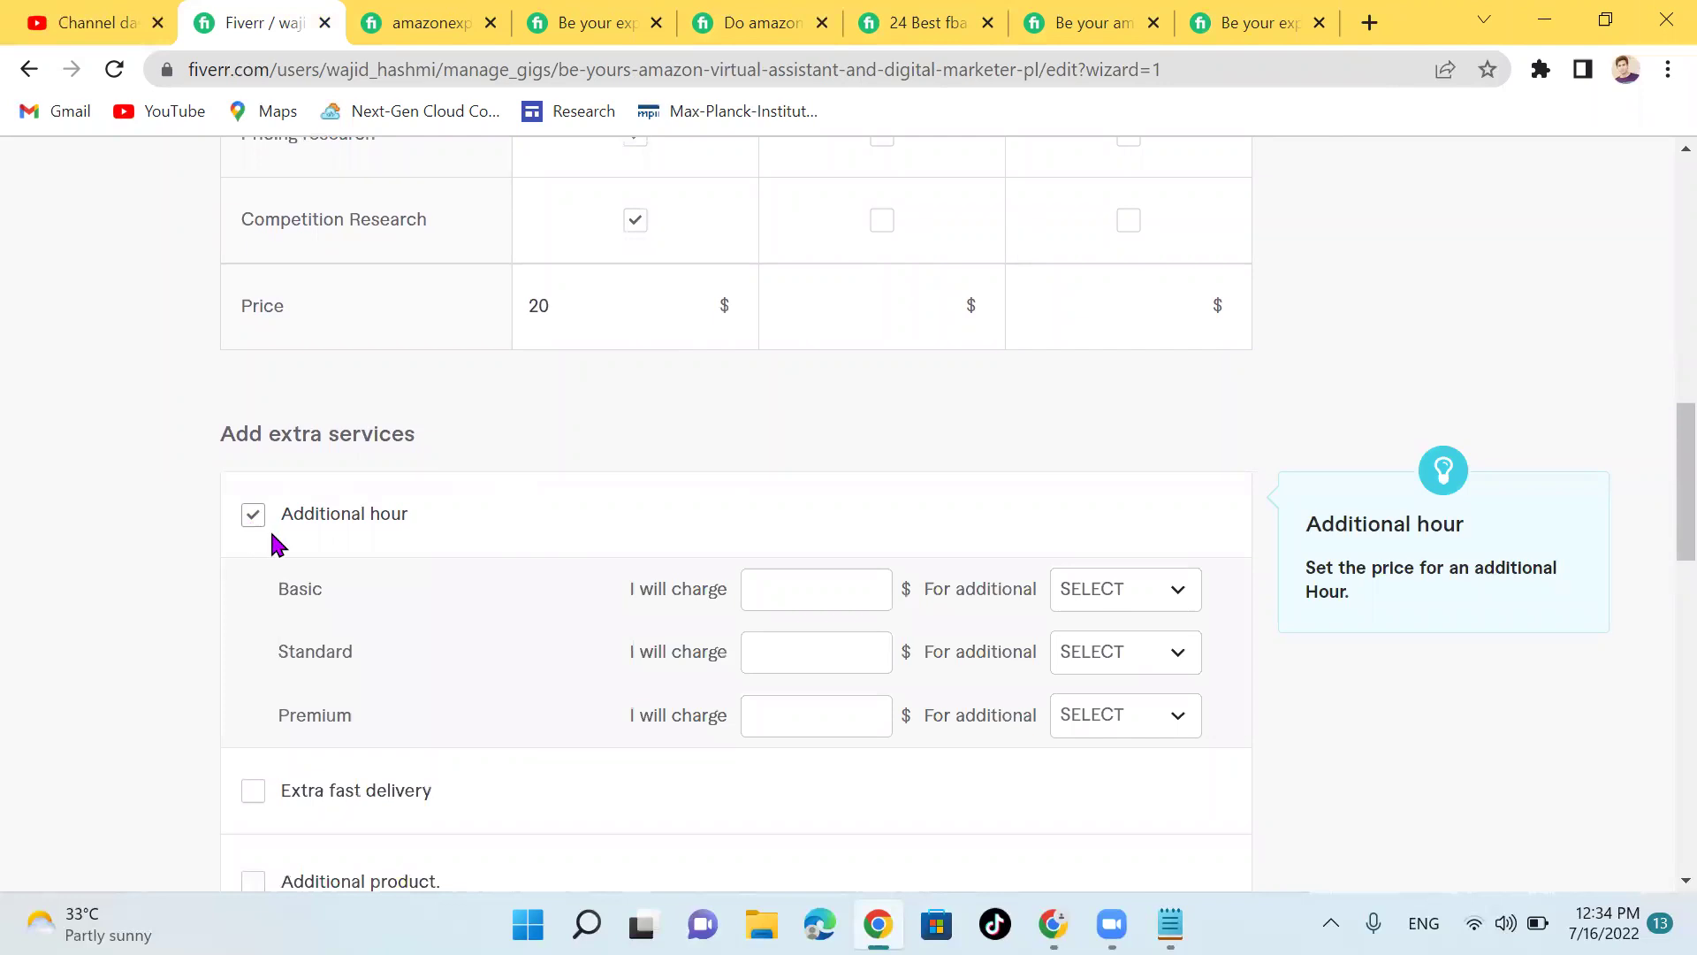
{"action": "left_click", "coordinate": [253, 517]}
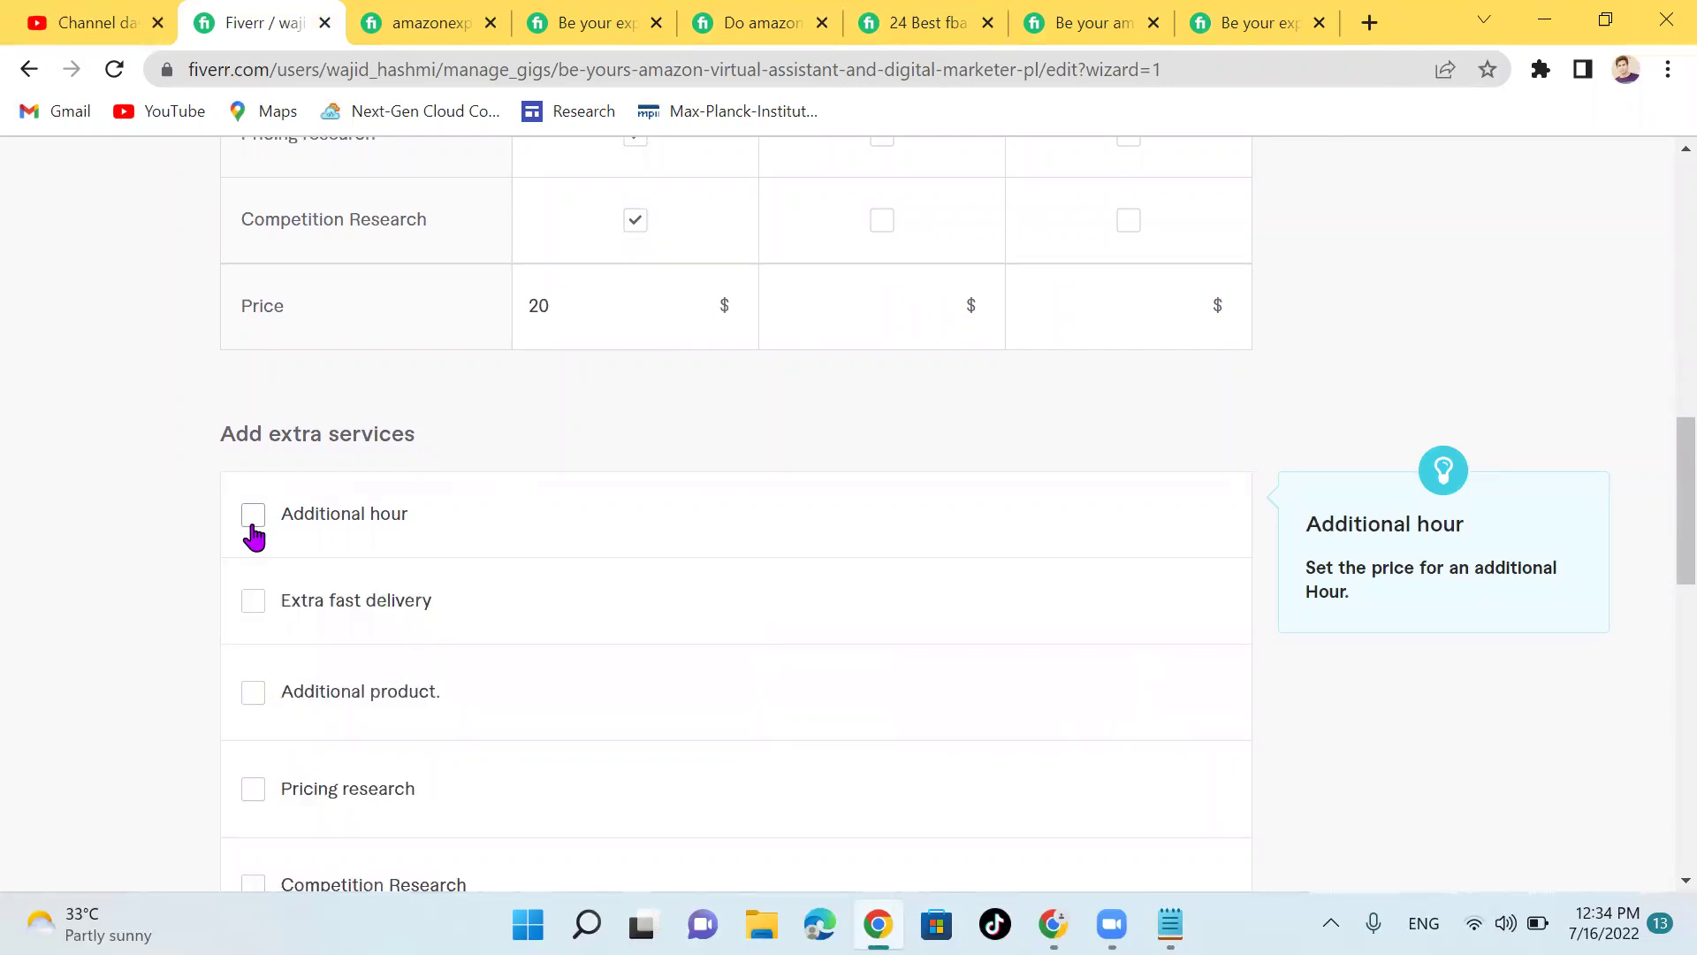
{"action": "left_click", "coordinate": [253, 530]}
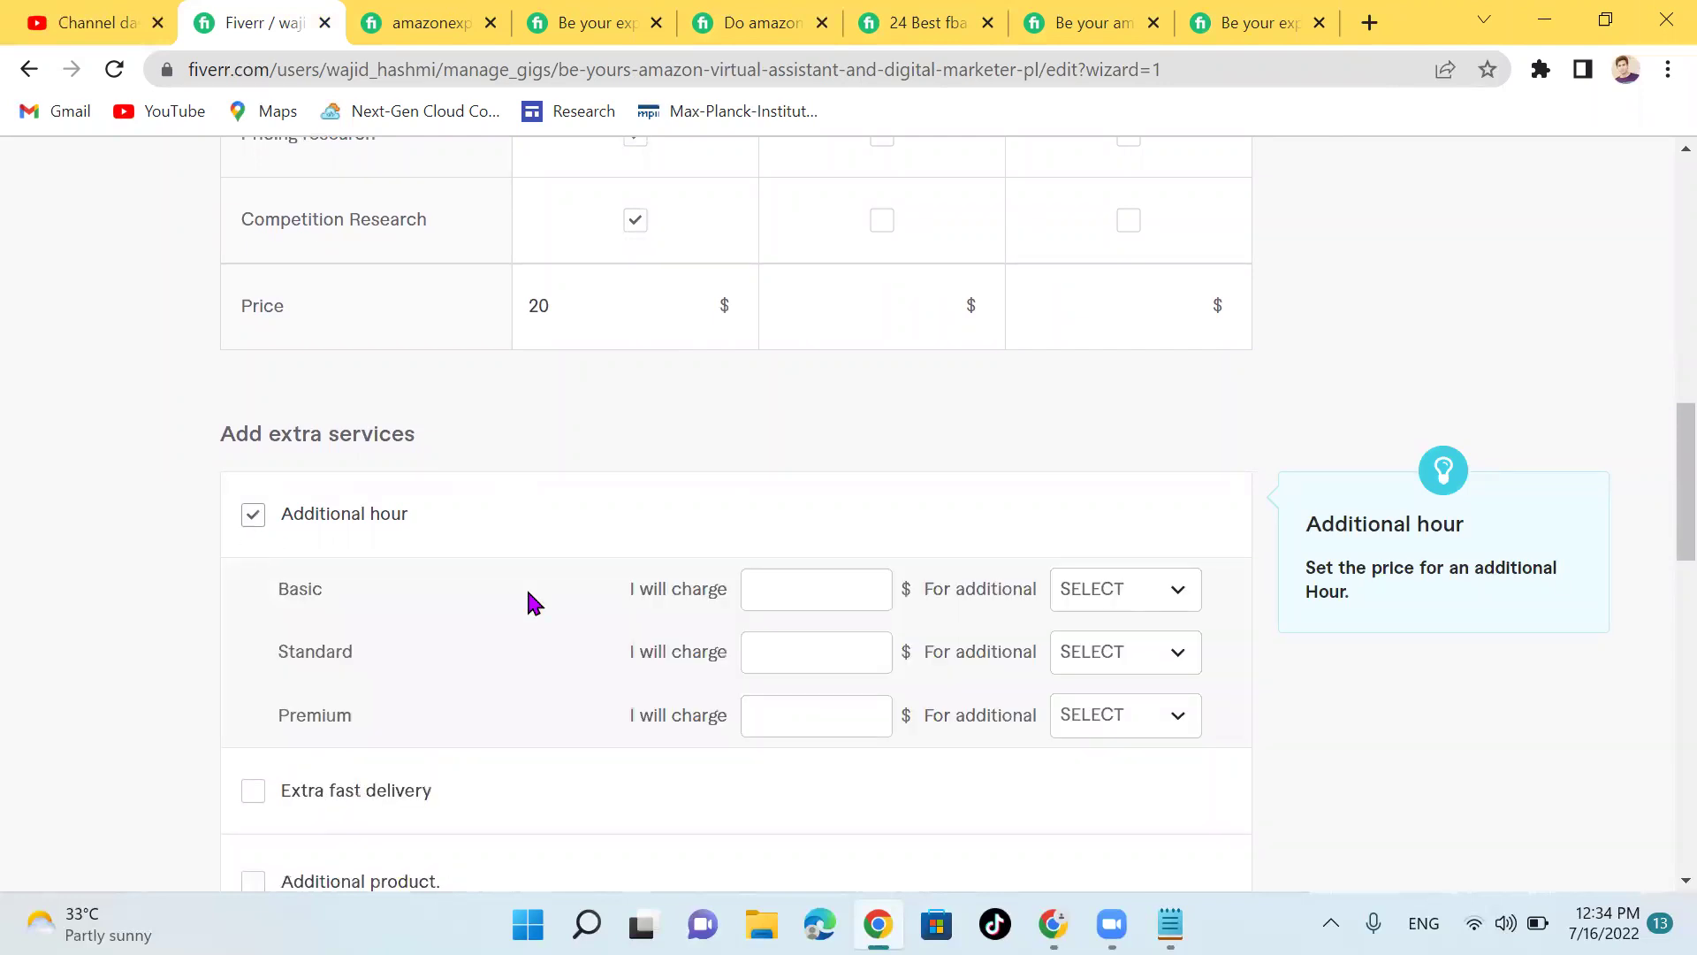
{"action": "left_click", "coordinate": [815, 581]}
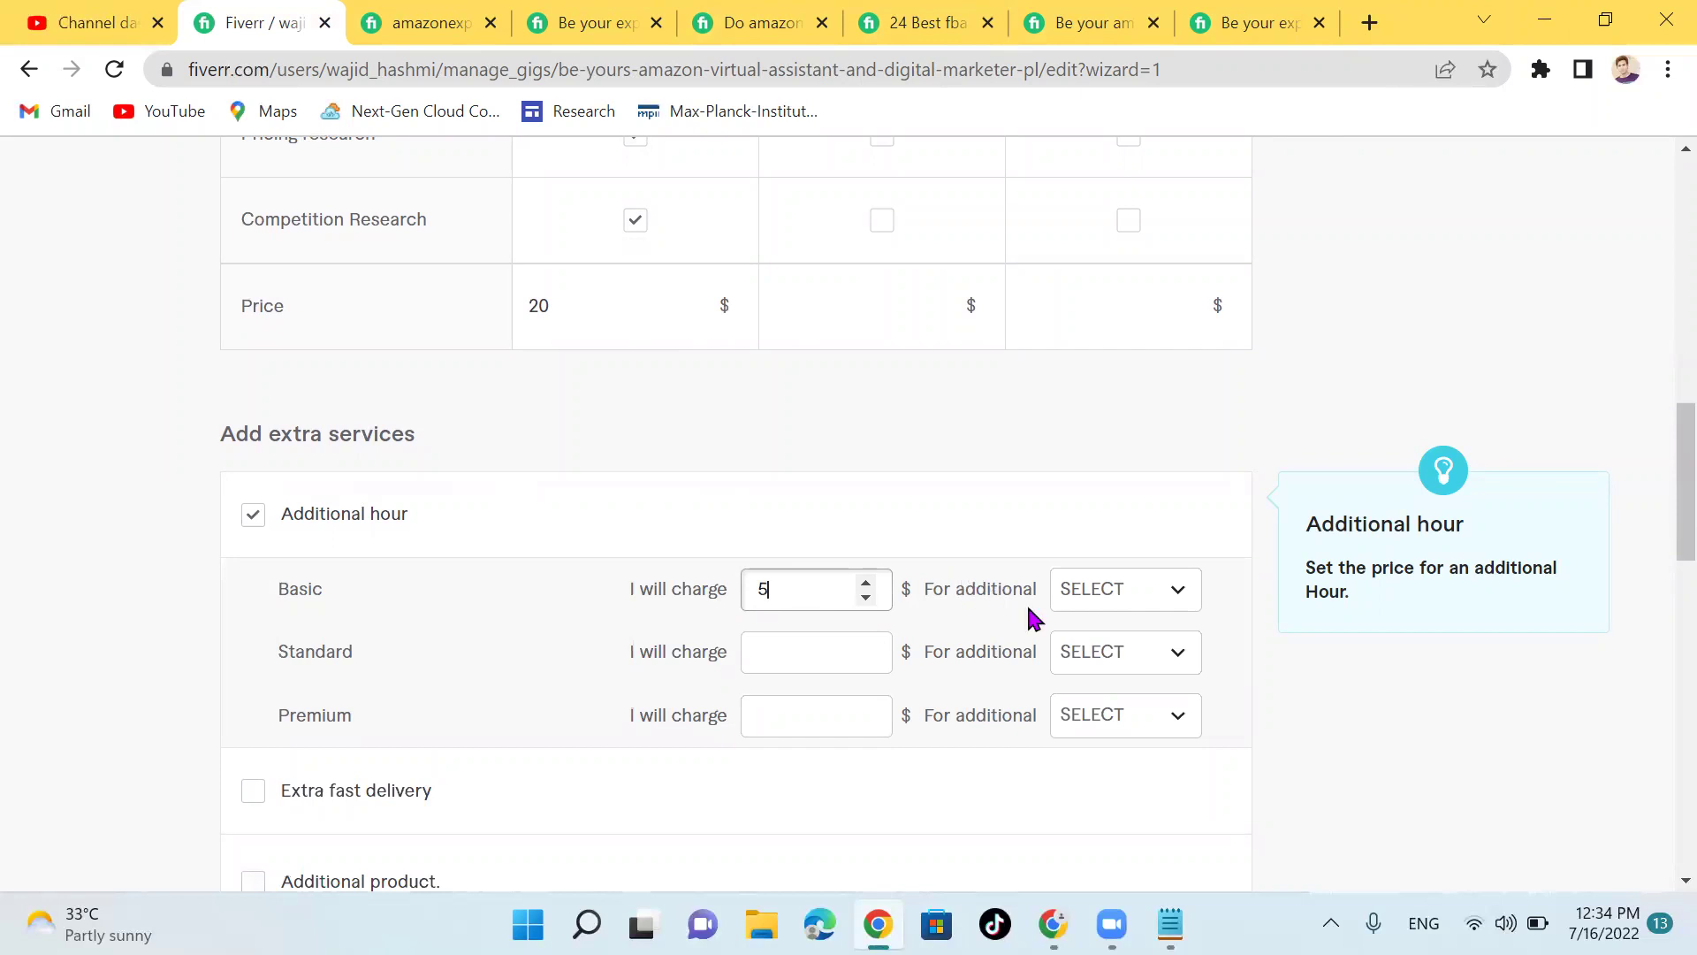
{"action": "left_click", "coordinate": [1187, 599]}
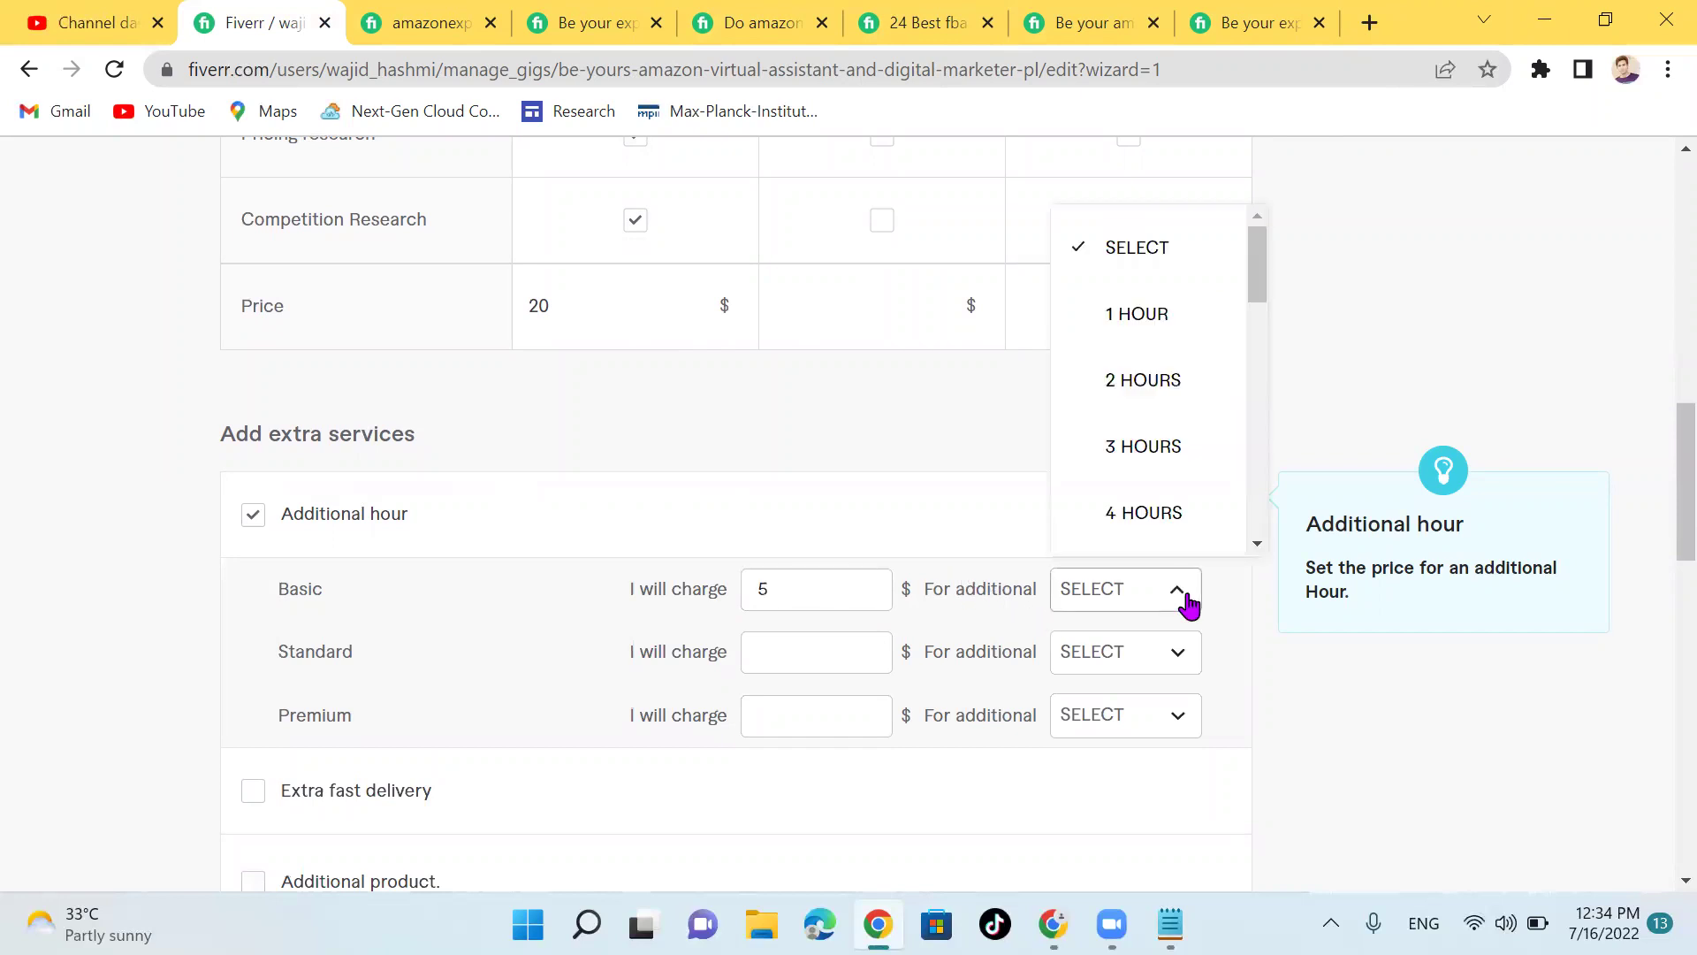
{"action": "left_click", "coordinate": [1138, 325]}
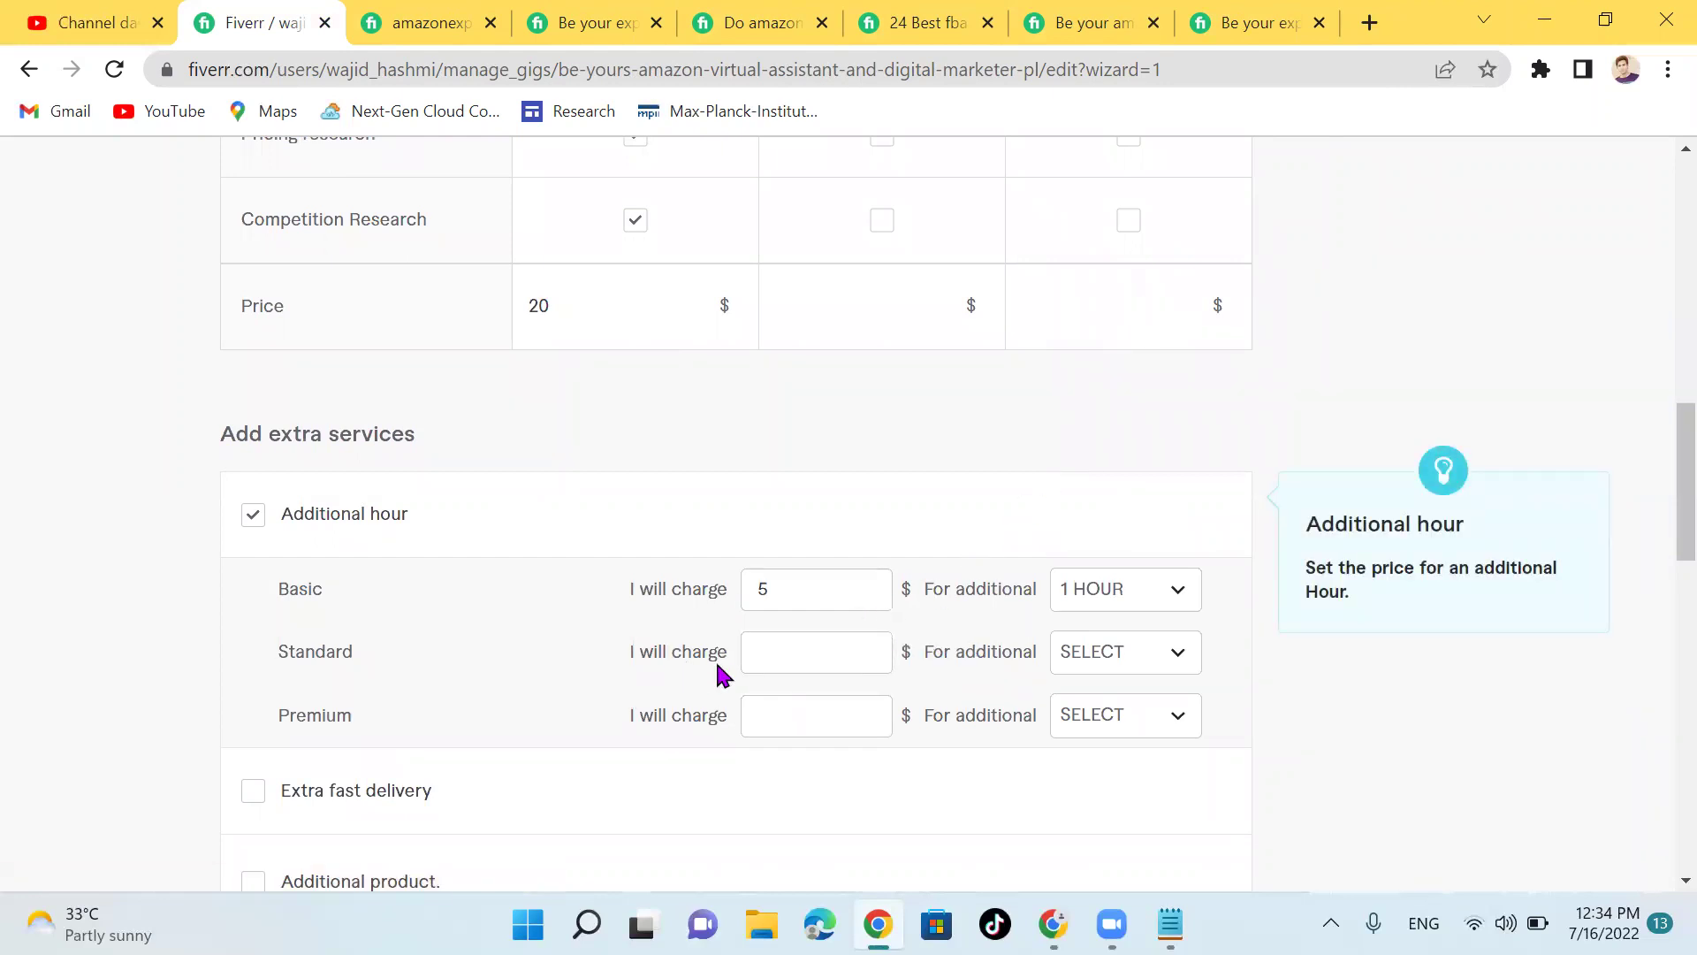
Step: Set the Additional hour extra to $10 for Standard and $12 for Premium, each for 1 hour
{"action": "left_click", "coordinate": [792, 652]}
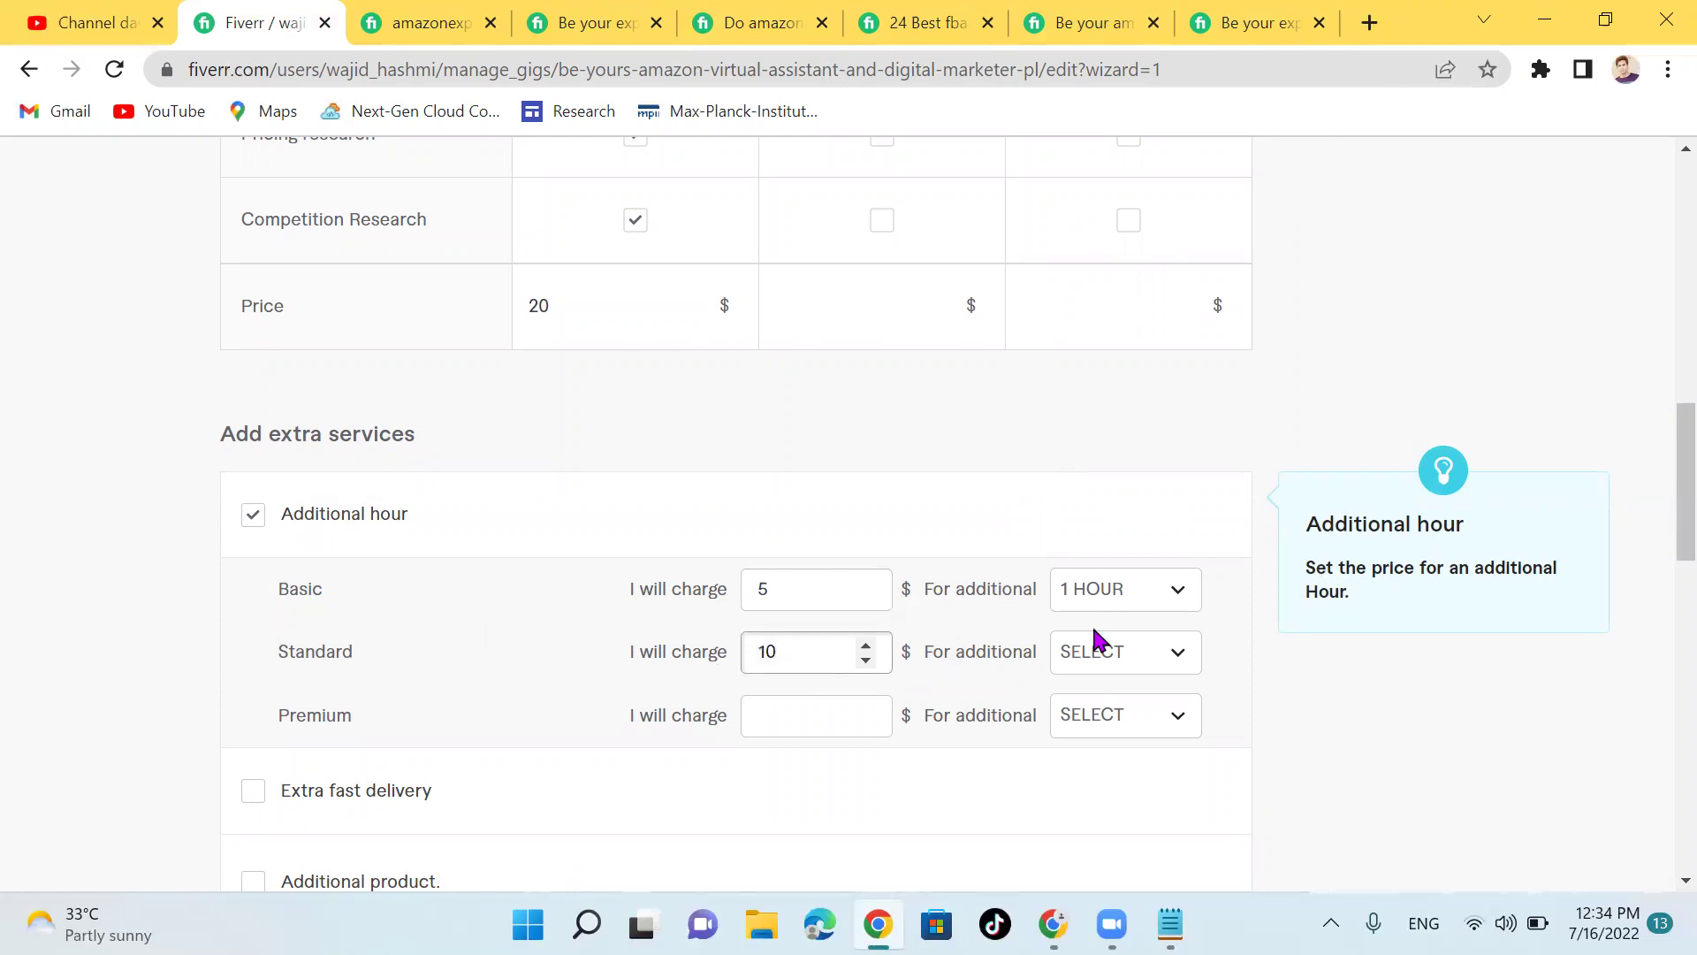
{"action": "left_click", "coordinate": [1144, 652]}
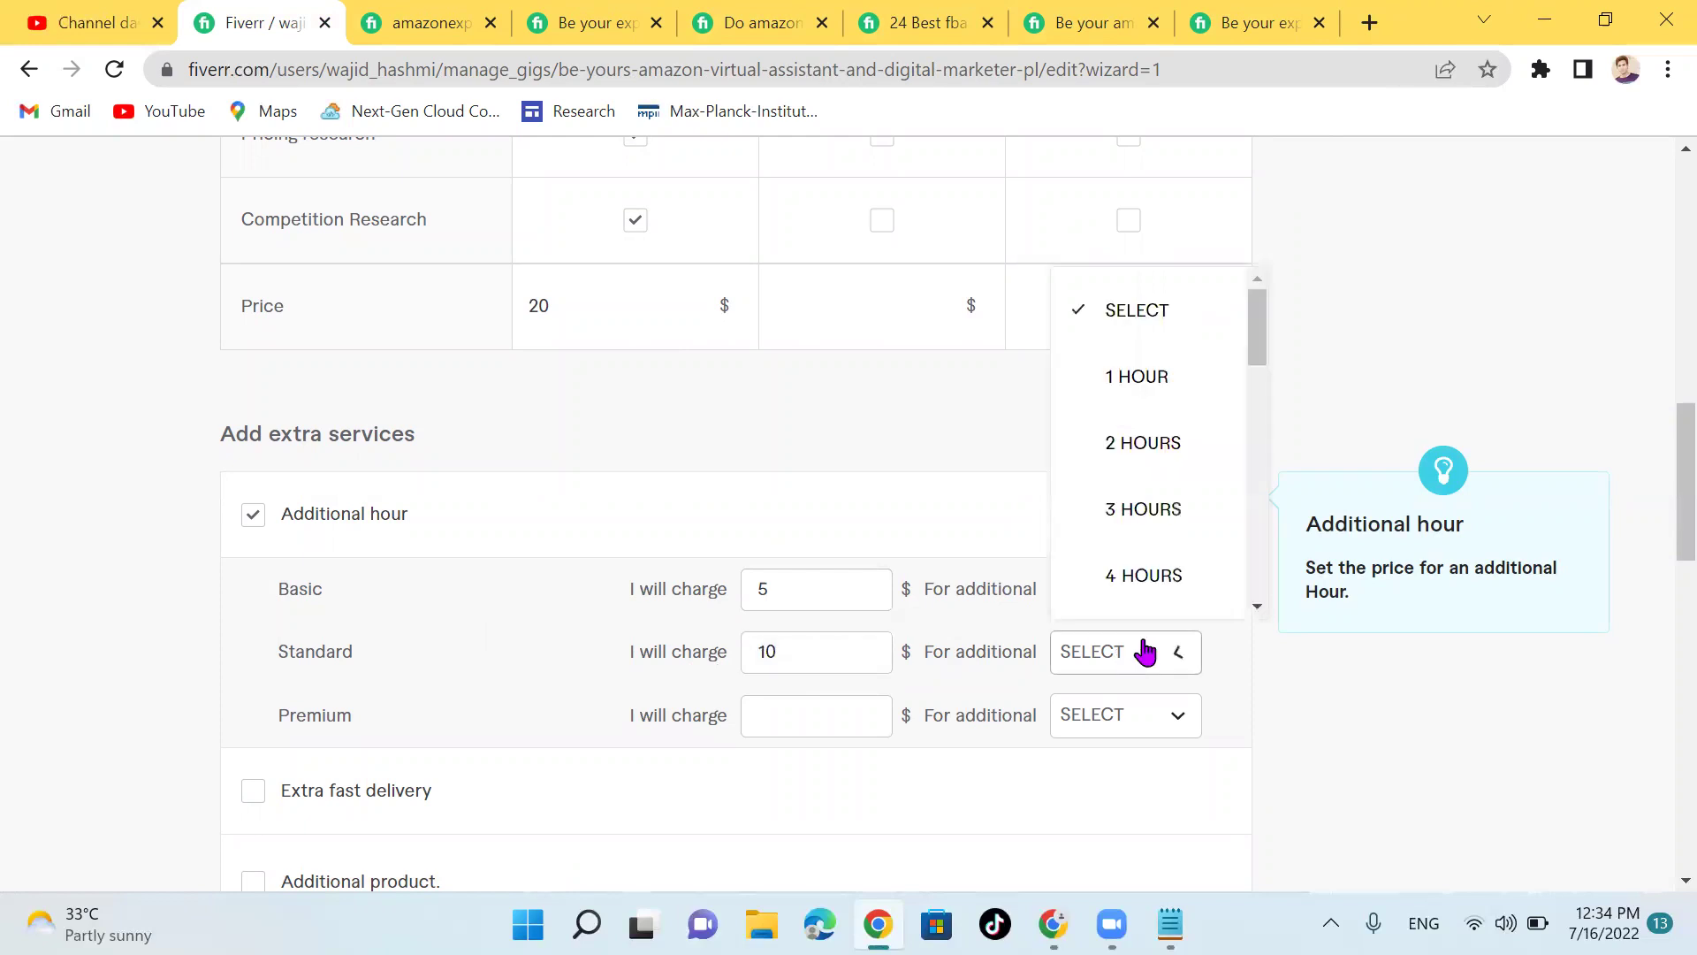
{"action": "left_click", "coordinate": [1143, 376]}
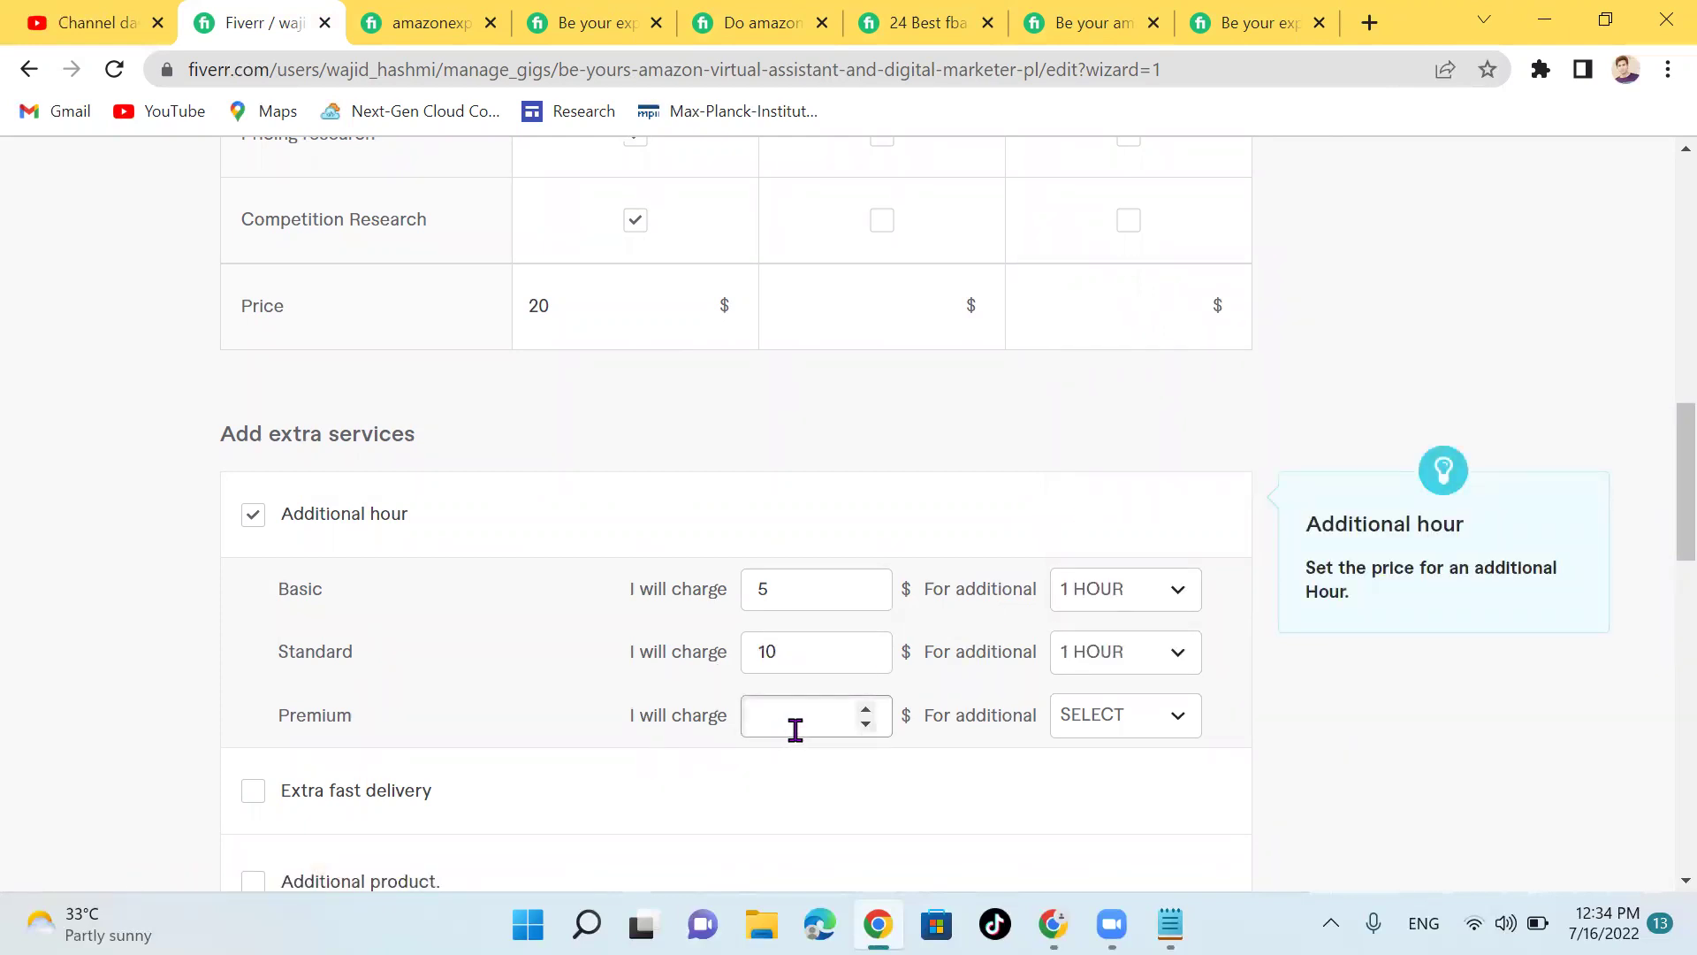
{"action": "left_click", "coordinate": [1088, 718]}
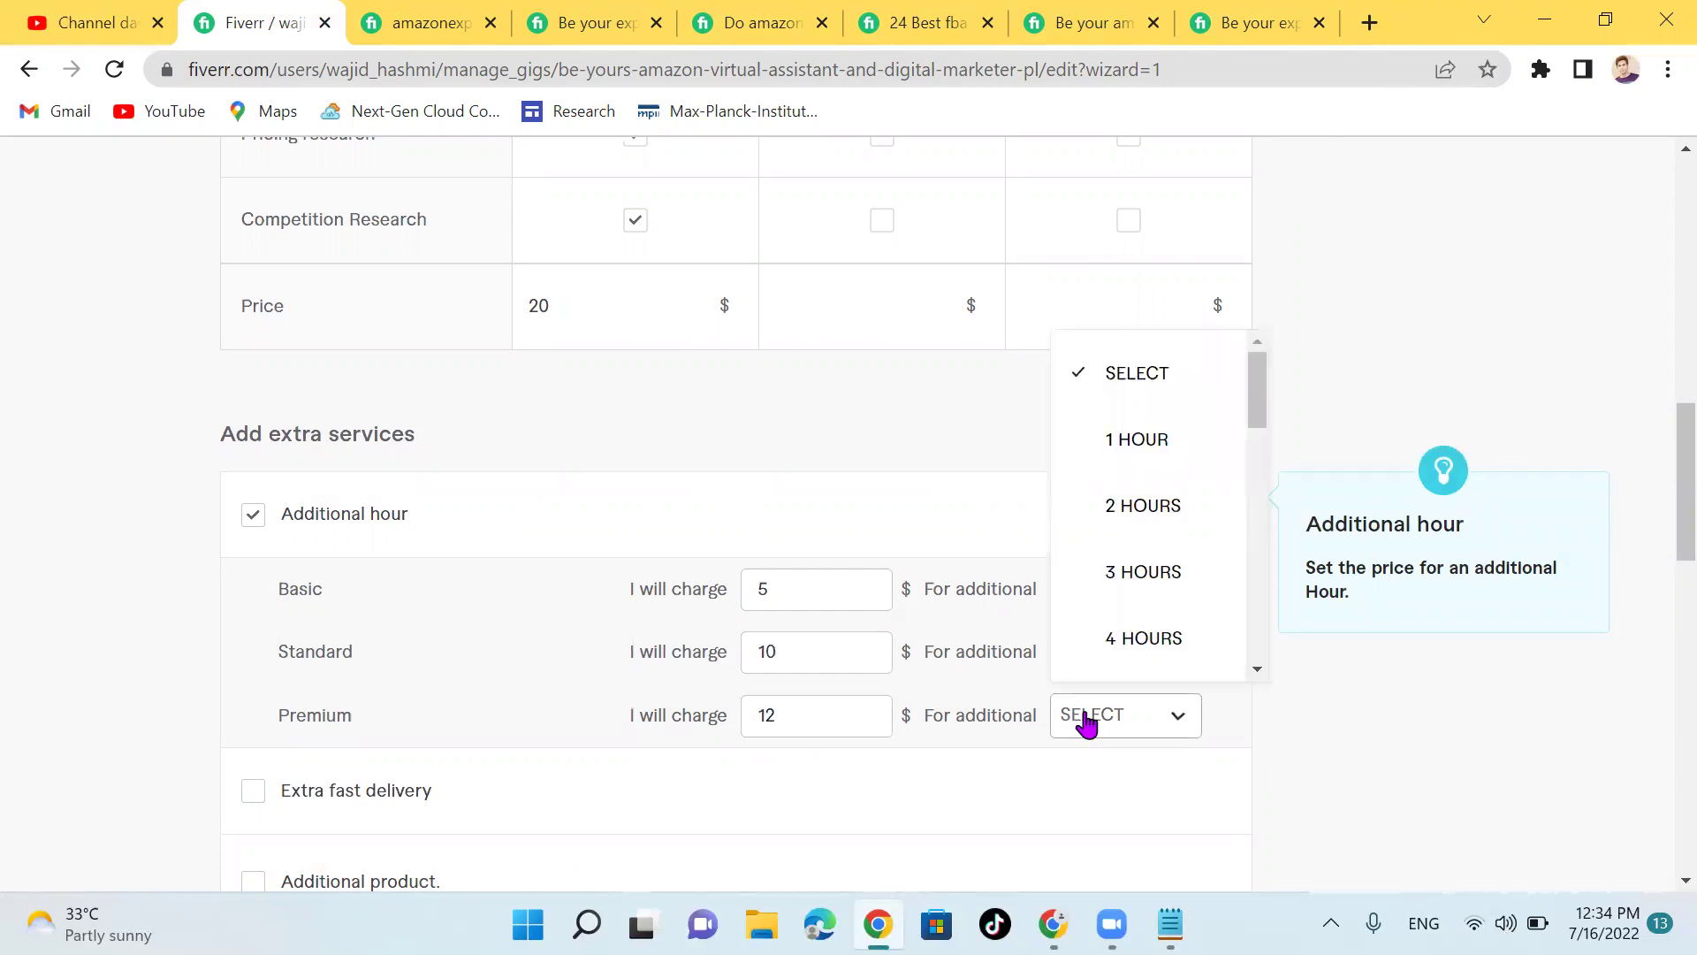
{"action": "left_click", "coordinate": [1145, 445]}
{"action": "scroll", "coordinate": [983, 655], "scroll_direction": "down", "scroll_amount": 6}
{"action": "scroll", "coordinate": [983, 655], "scroll_direction": "up", "scroll_amount": 3}
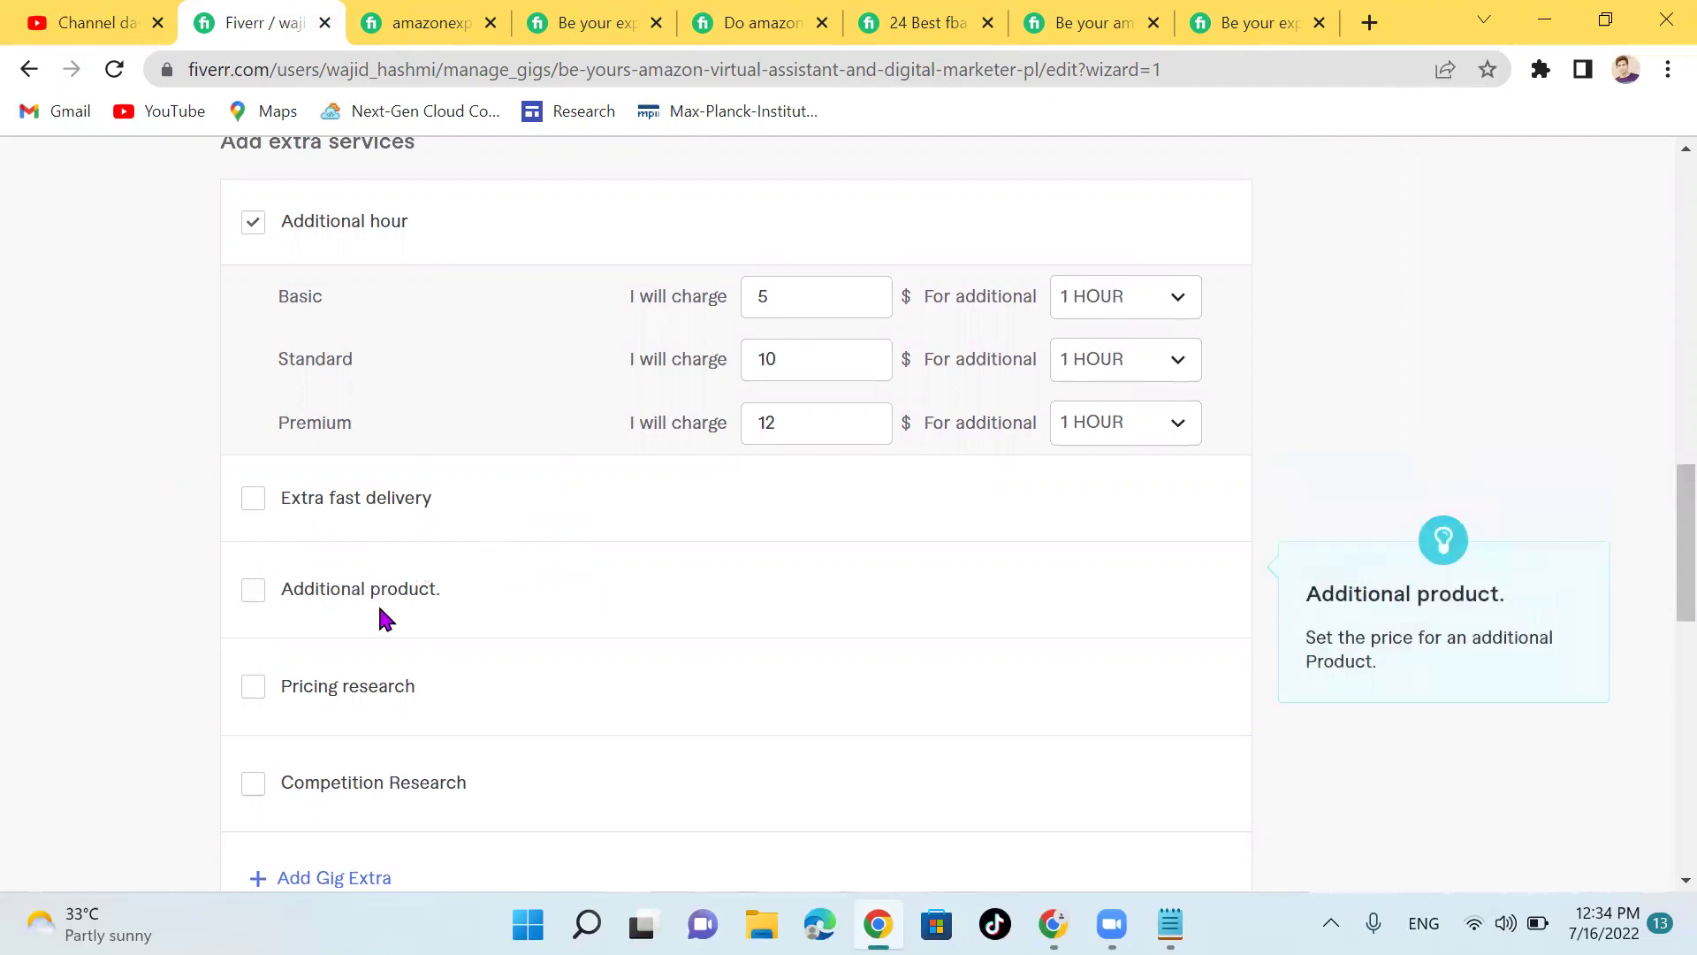
{"action": "scroll", "coordinate": [489, 602], "scroll_direction": "down", "scroll_amount": 3}
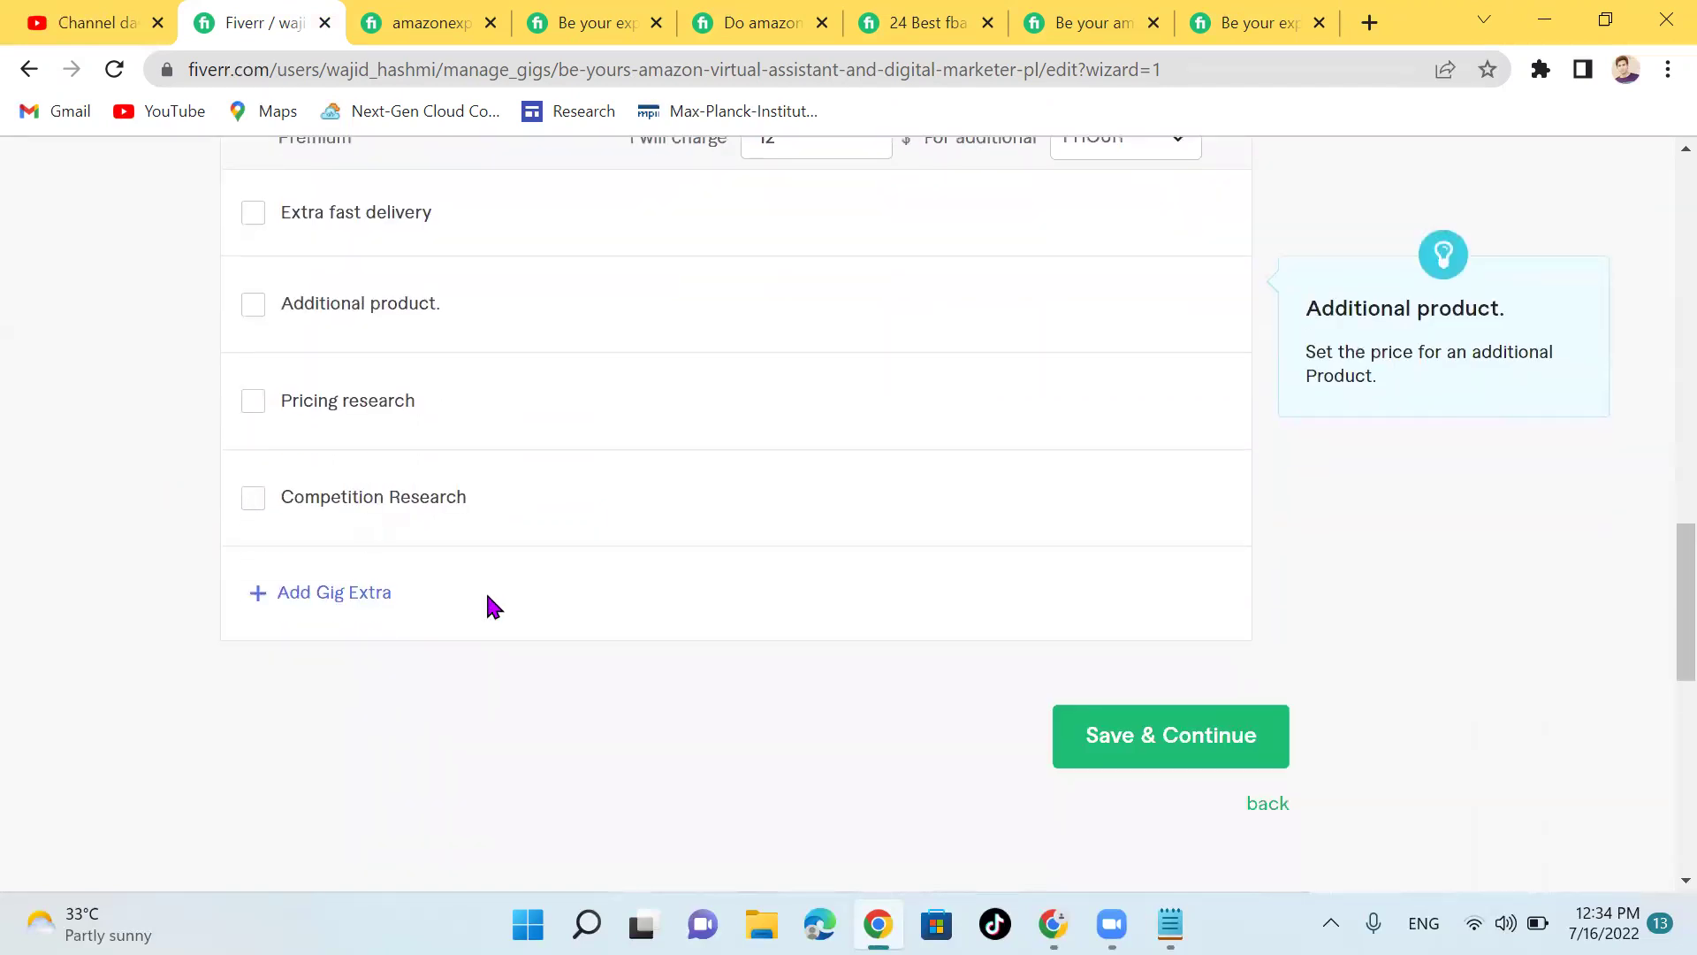
Step: Examine the Standard package of the competitor's Amazon PPC expert gig as a reference for naming the gig's own Standard package
{"action": "scroll", "coordinate": [489, 605], "scroll_direction": "up", "scroll_amount": 10}
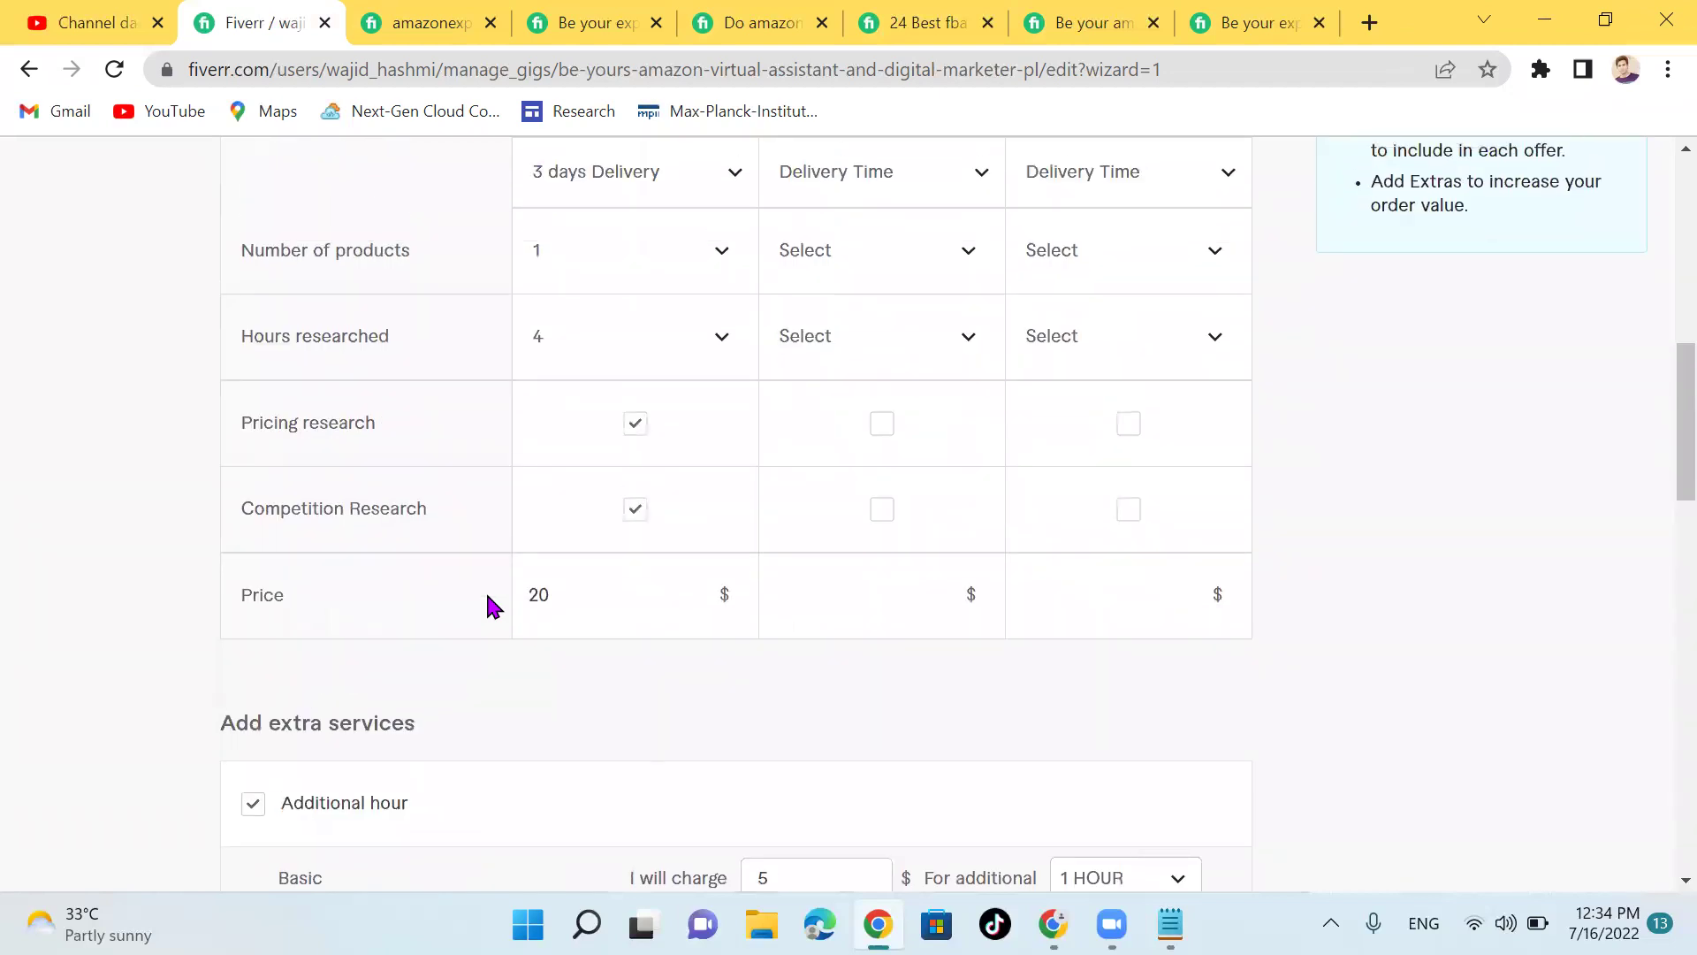
{"action": "scroll", "coordinate": [488, 598], "scroll_direction": "up", "scroll_amount": 3}
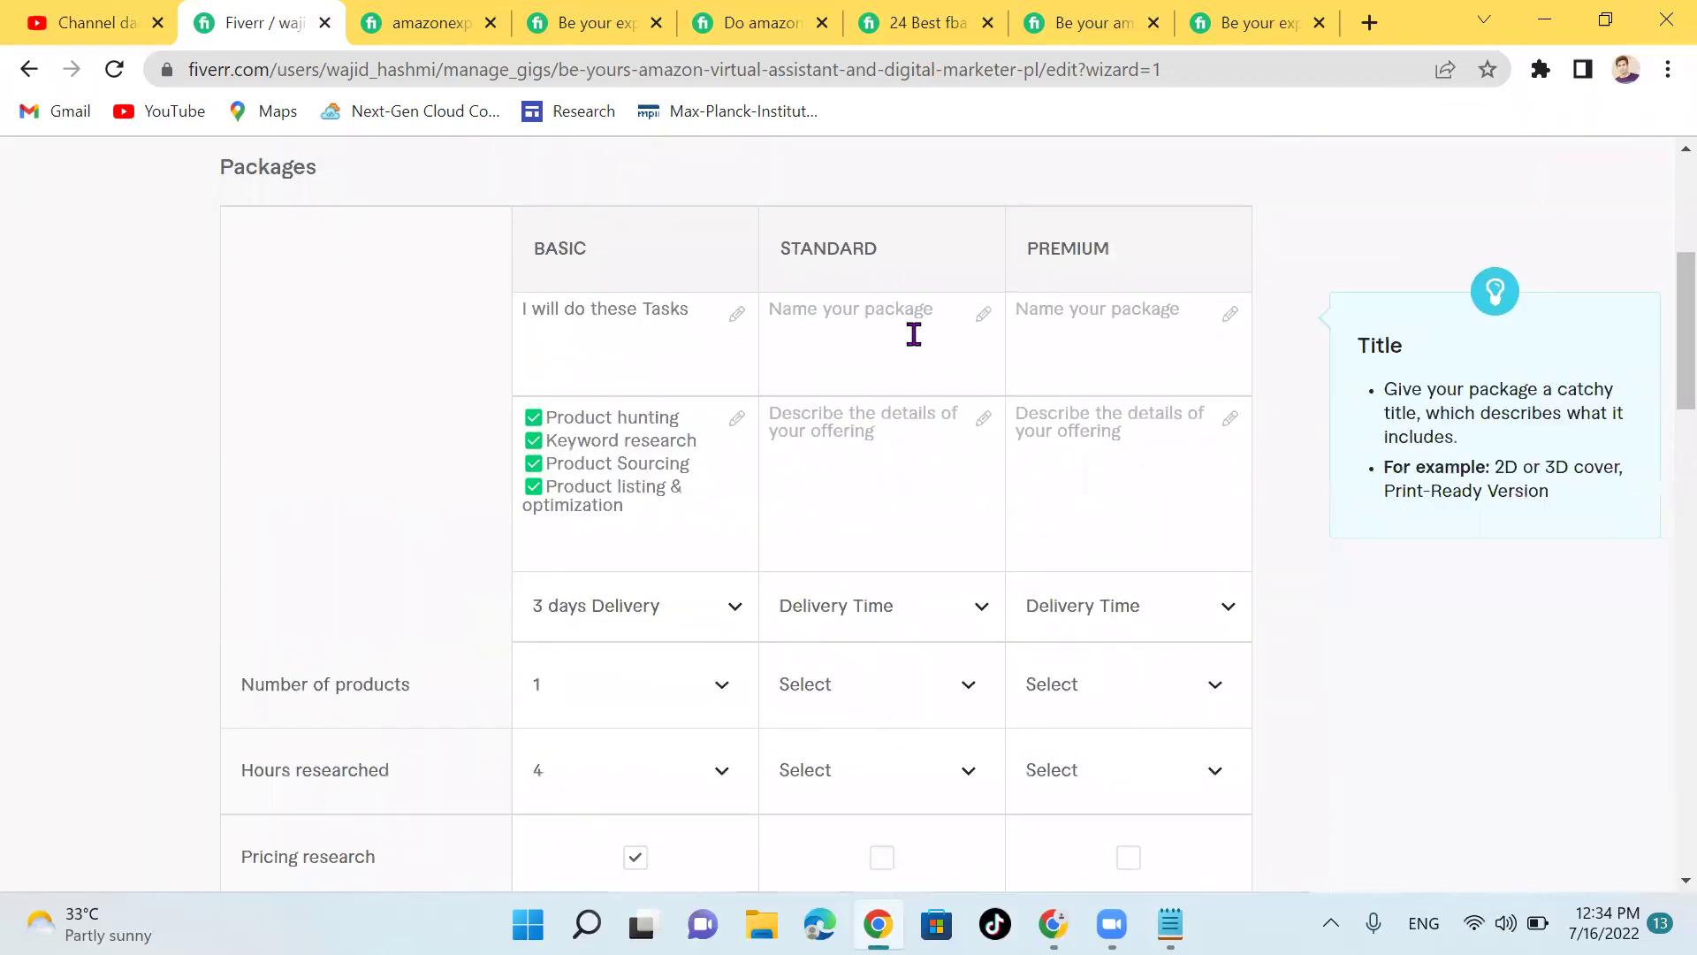
{"action": "left_click", "coordinate": [876, 322]}
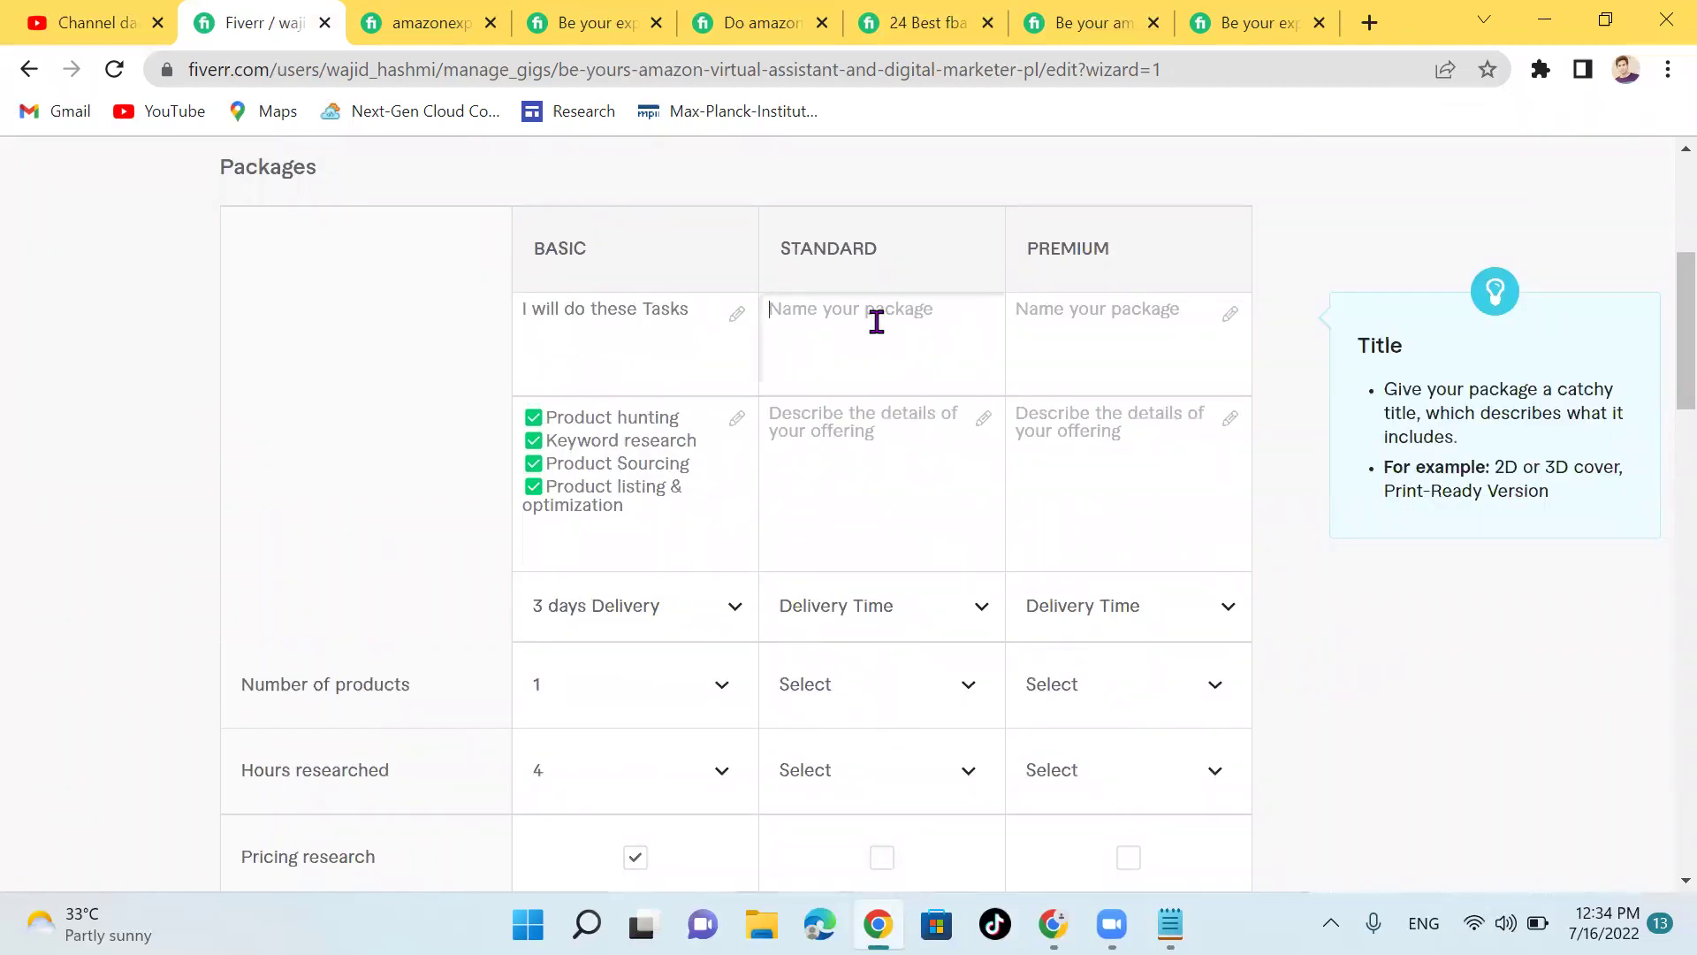
{"action": "left_click", "coordinate": [1207, 24]}
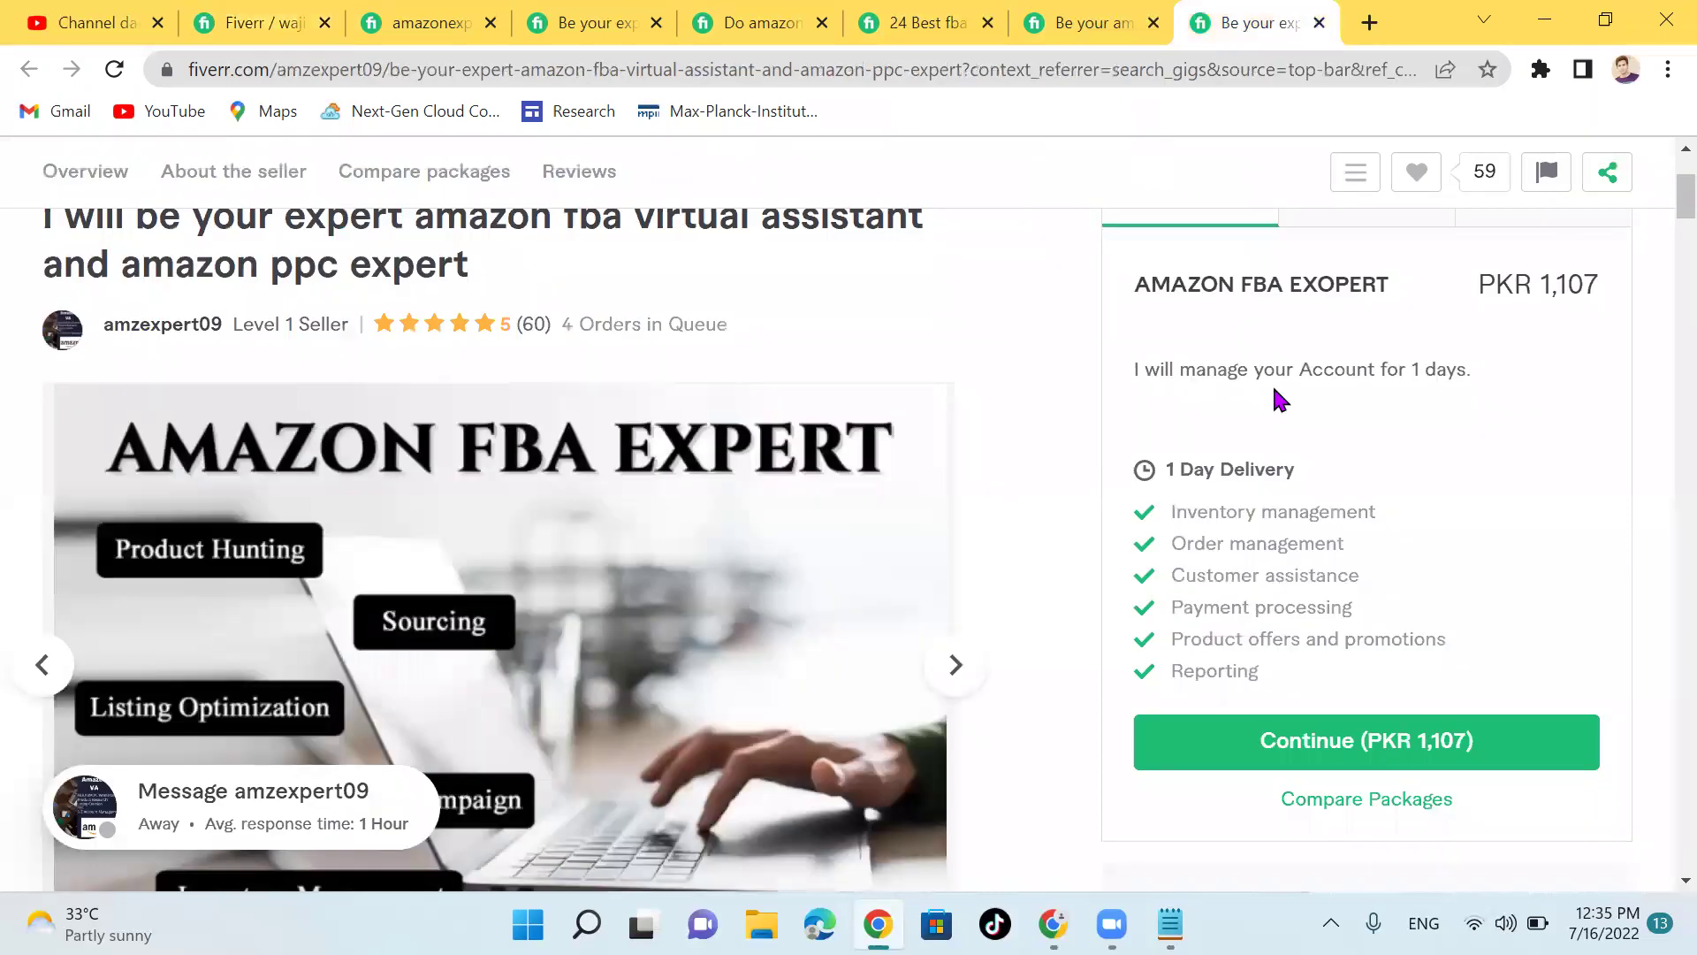
{"action": "scroll", "coordinate": [1327, 380], "scroll_direction": "up", "scroll_amount": 2}
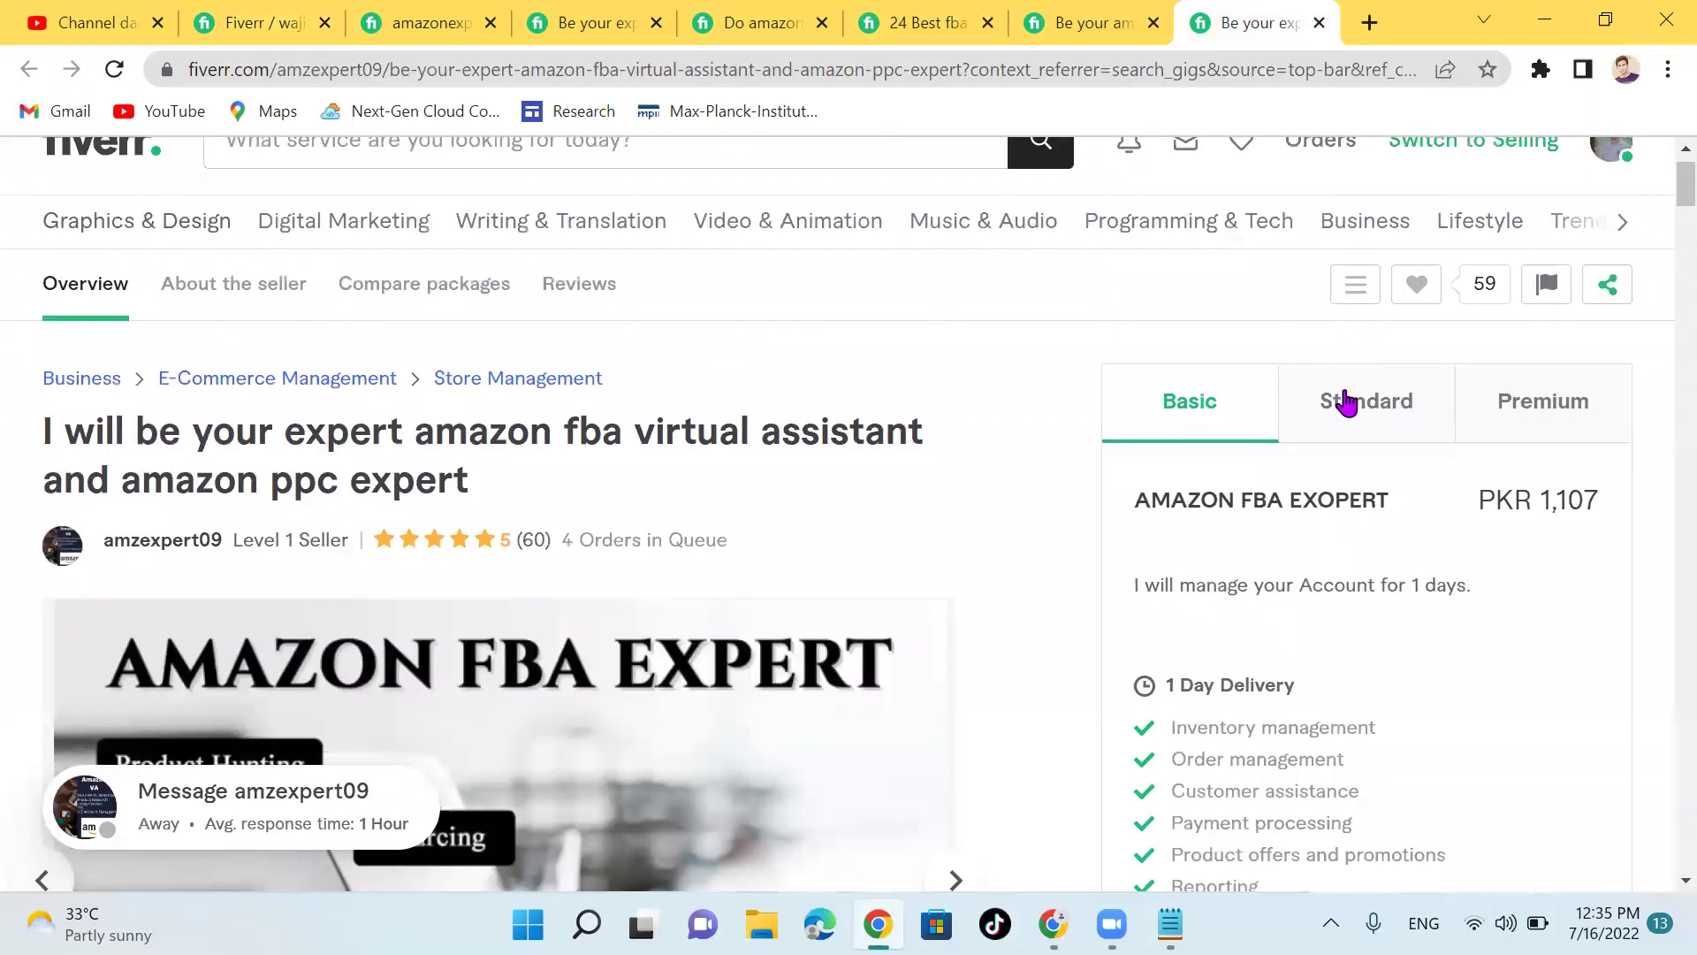
{"action": "left_click", "coordinate": [1345, 402]}
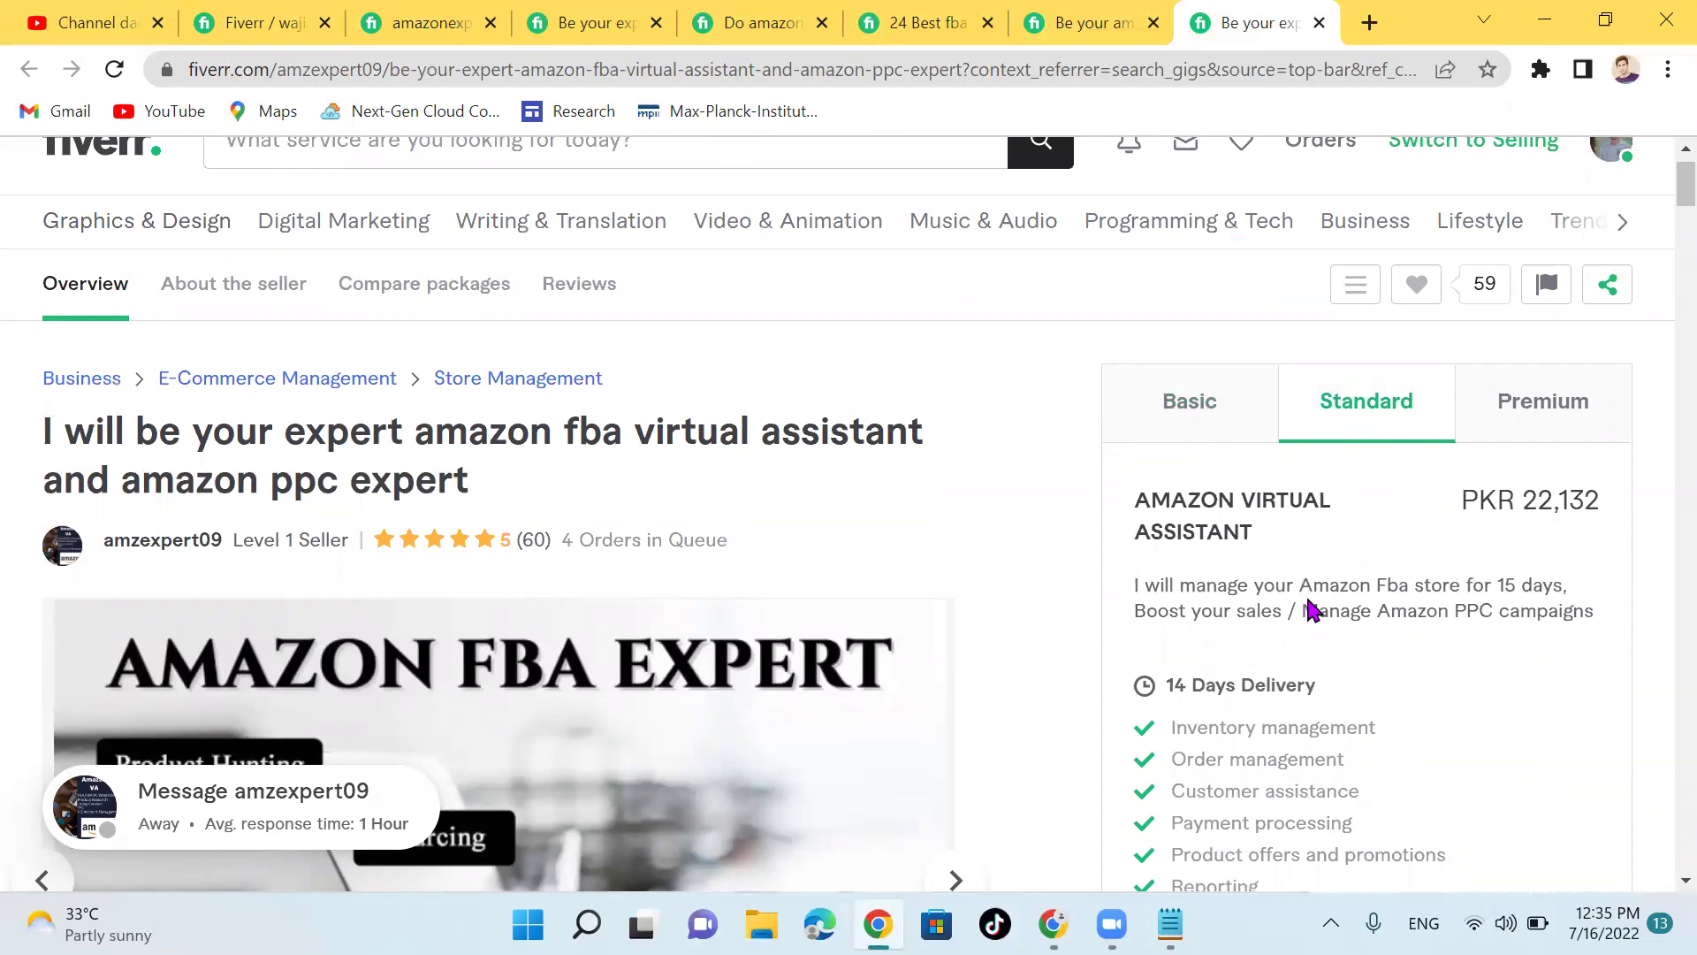
{"action": "scroll", "coordinate": [1313, 610], "scroll_direction": "down", "scroll_amount": 1}
{"action": "scroll", "coordinate": [1313, 610], "scroll_direction": "up", "scroll_amount": 2}
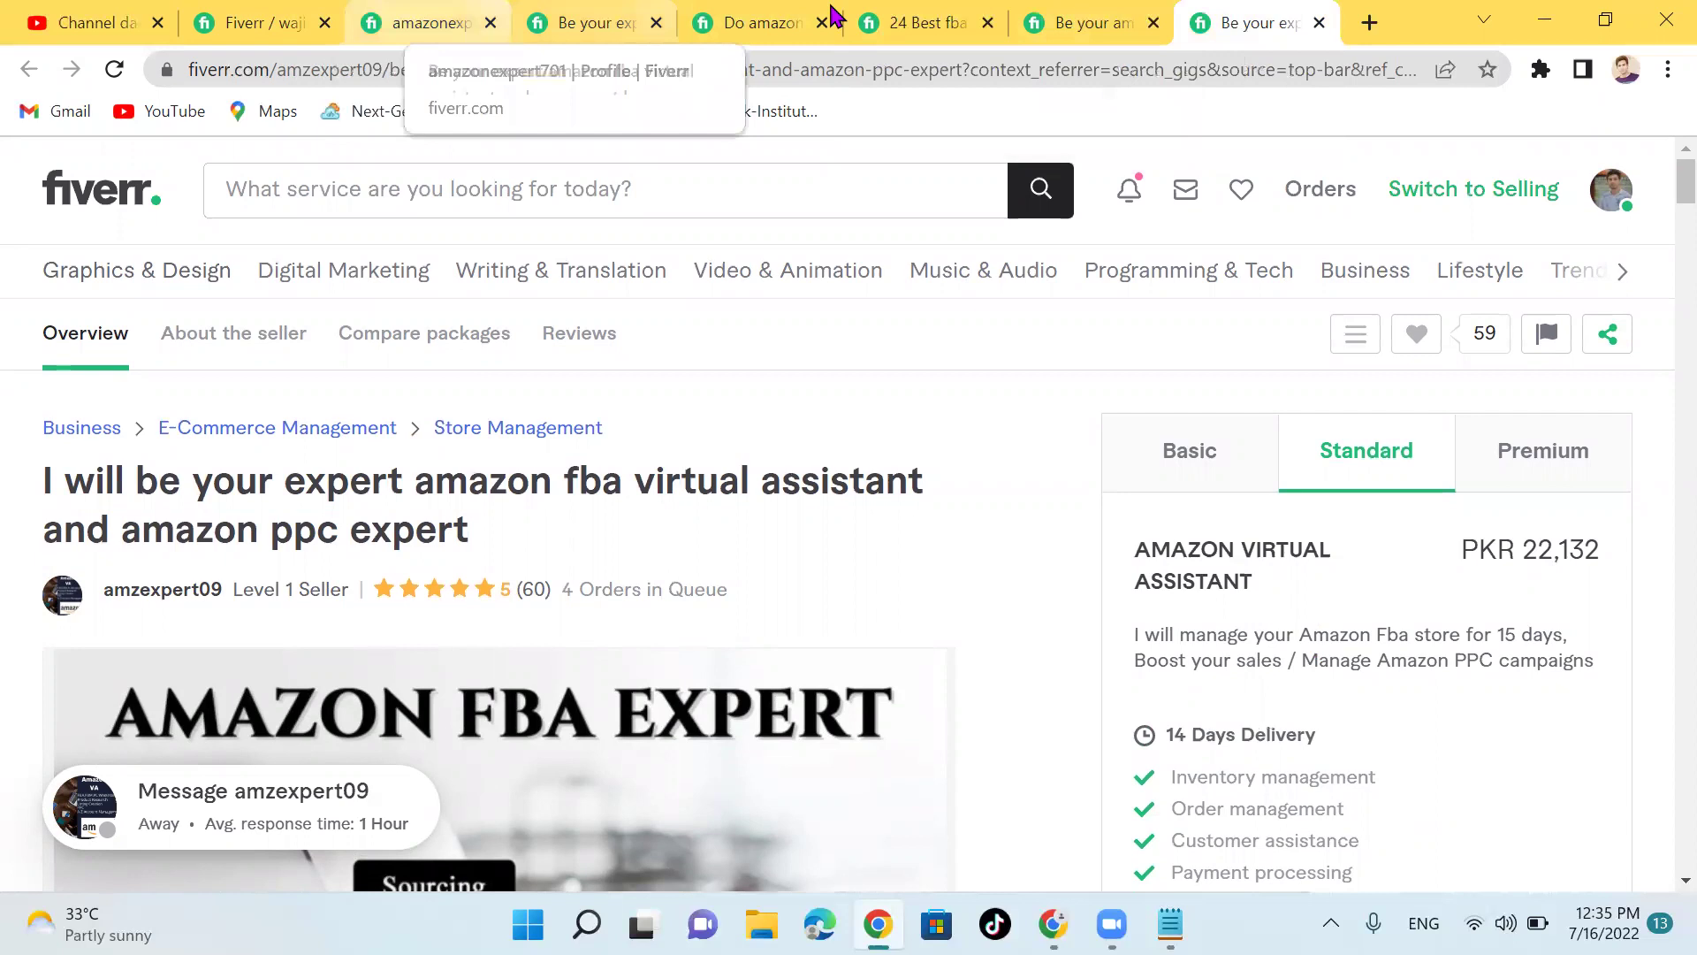
Step: Return to the gig editing page and name the Standard package "I will manage your Amazon store"
{"action": "left_click", "coordinate": [237, 13]}
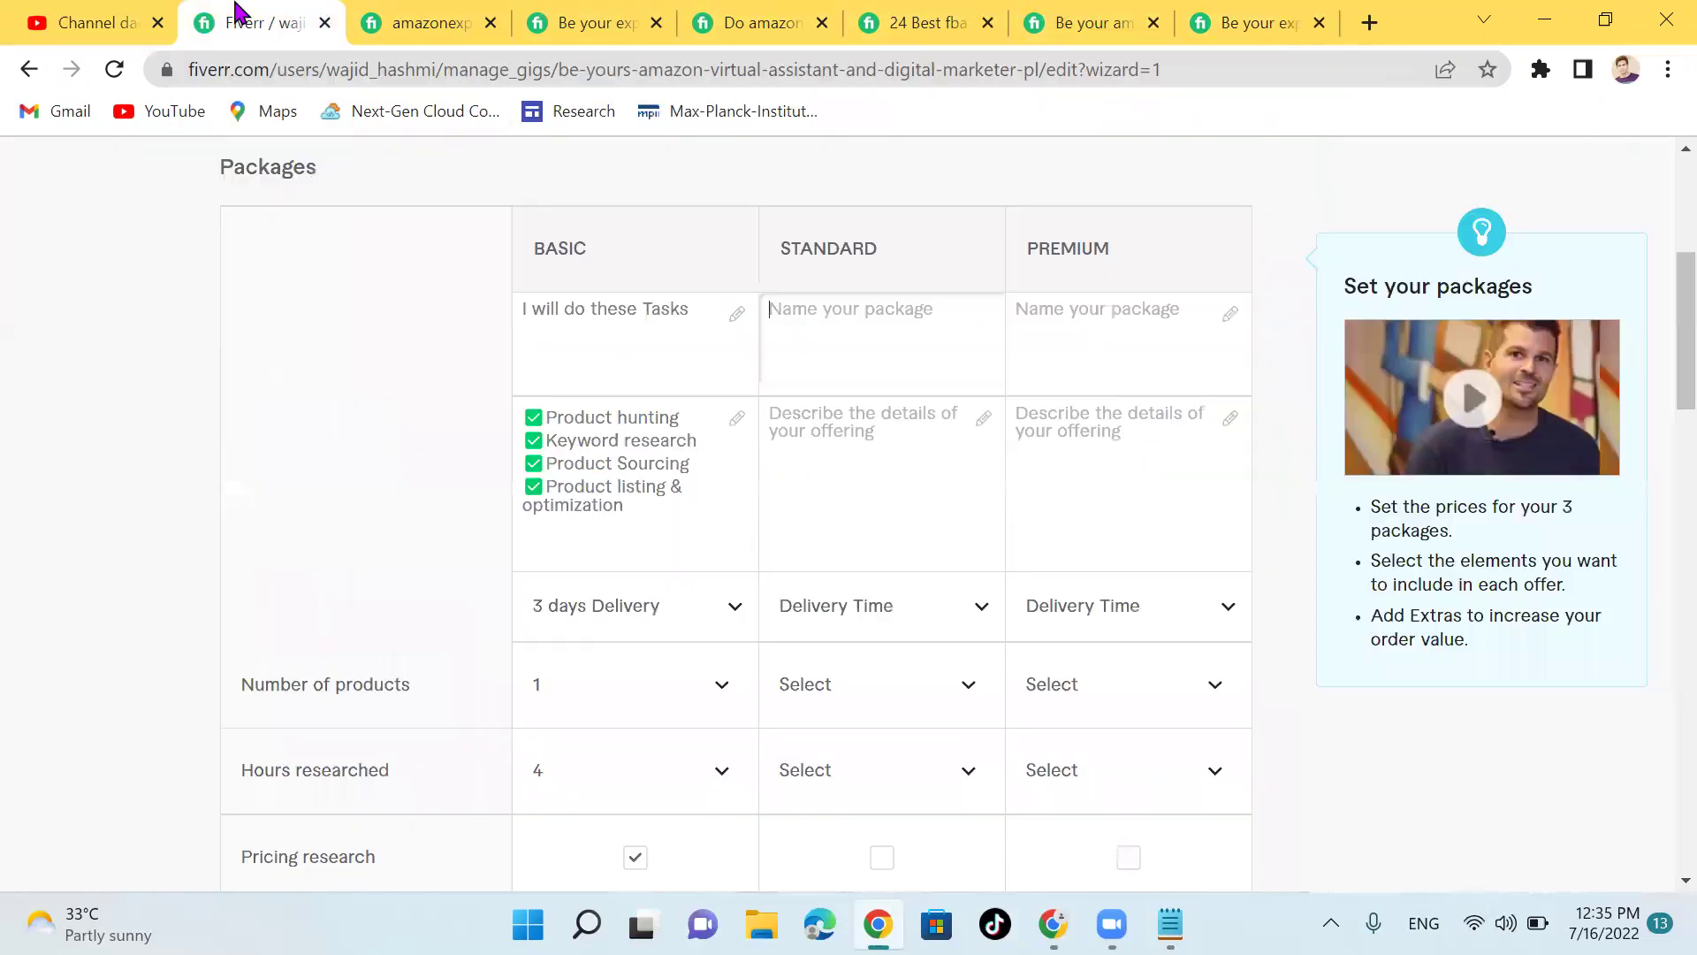
{"action": "left_click", "coordinate": [897, 372]}
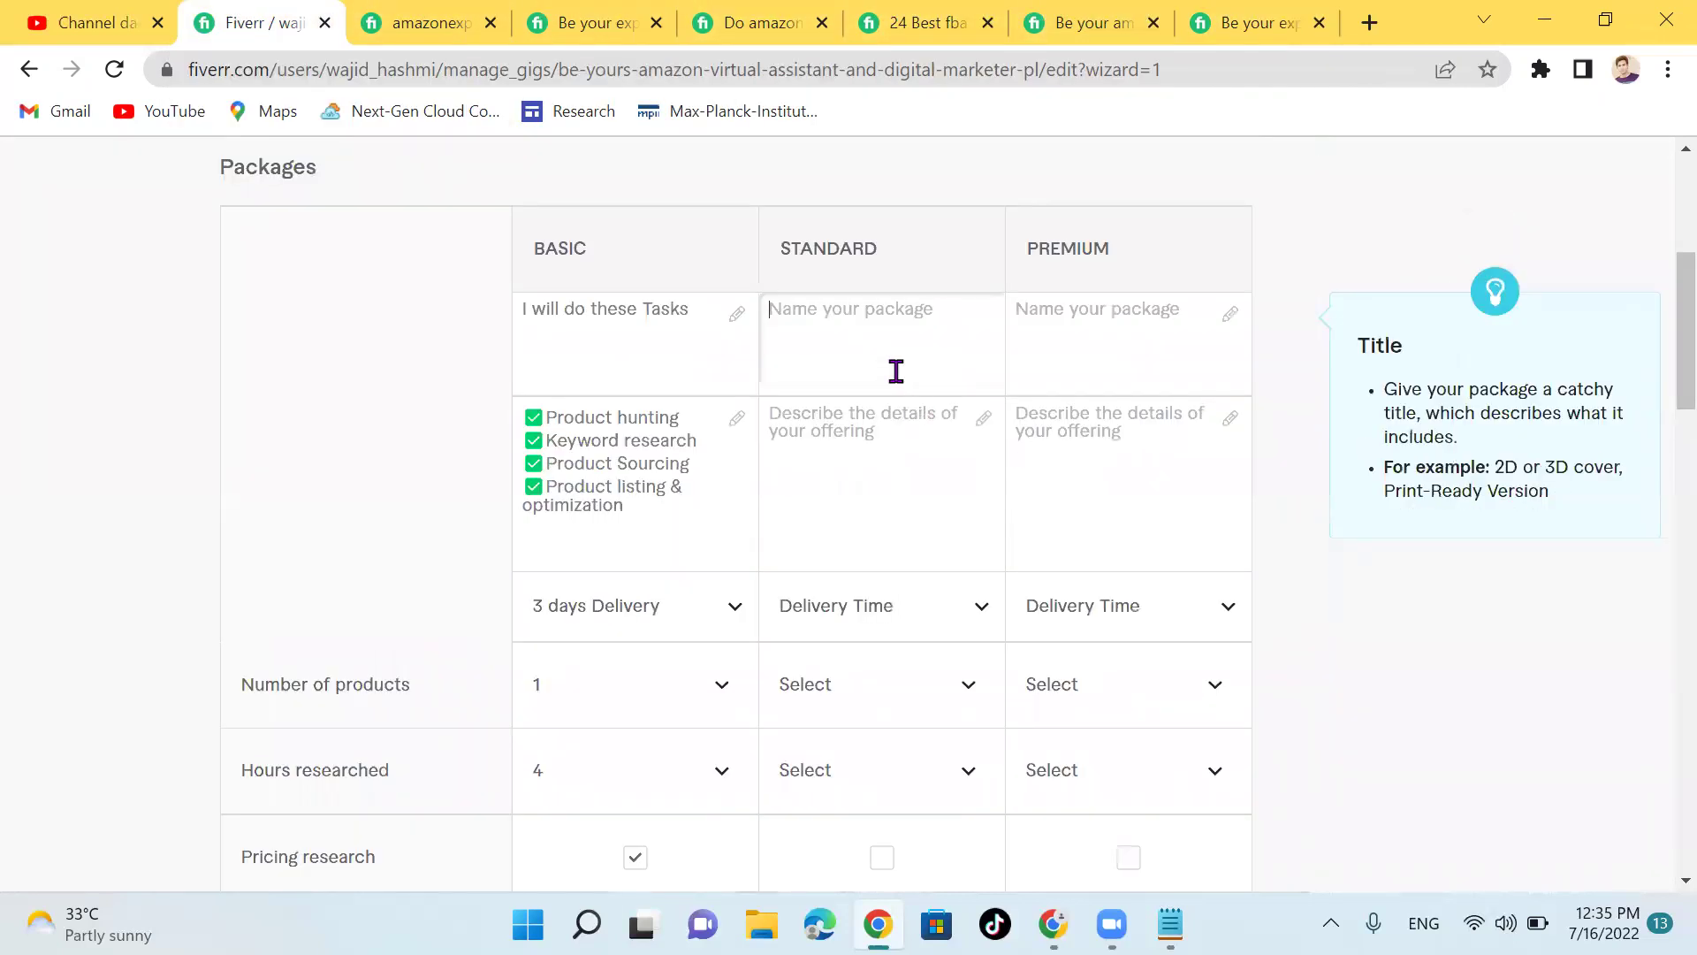
{"action": "type", "text": "I wi"}
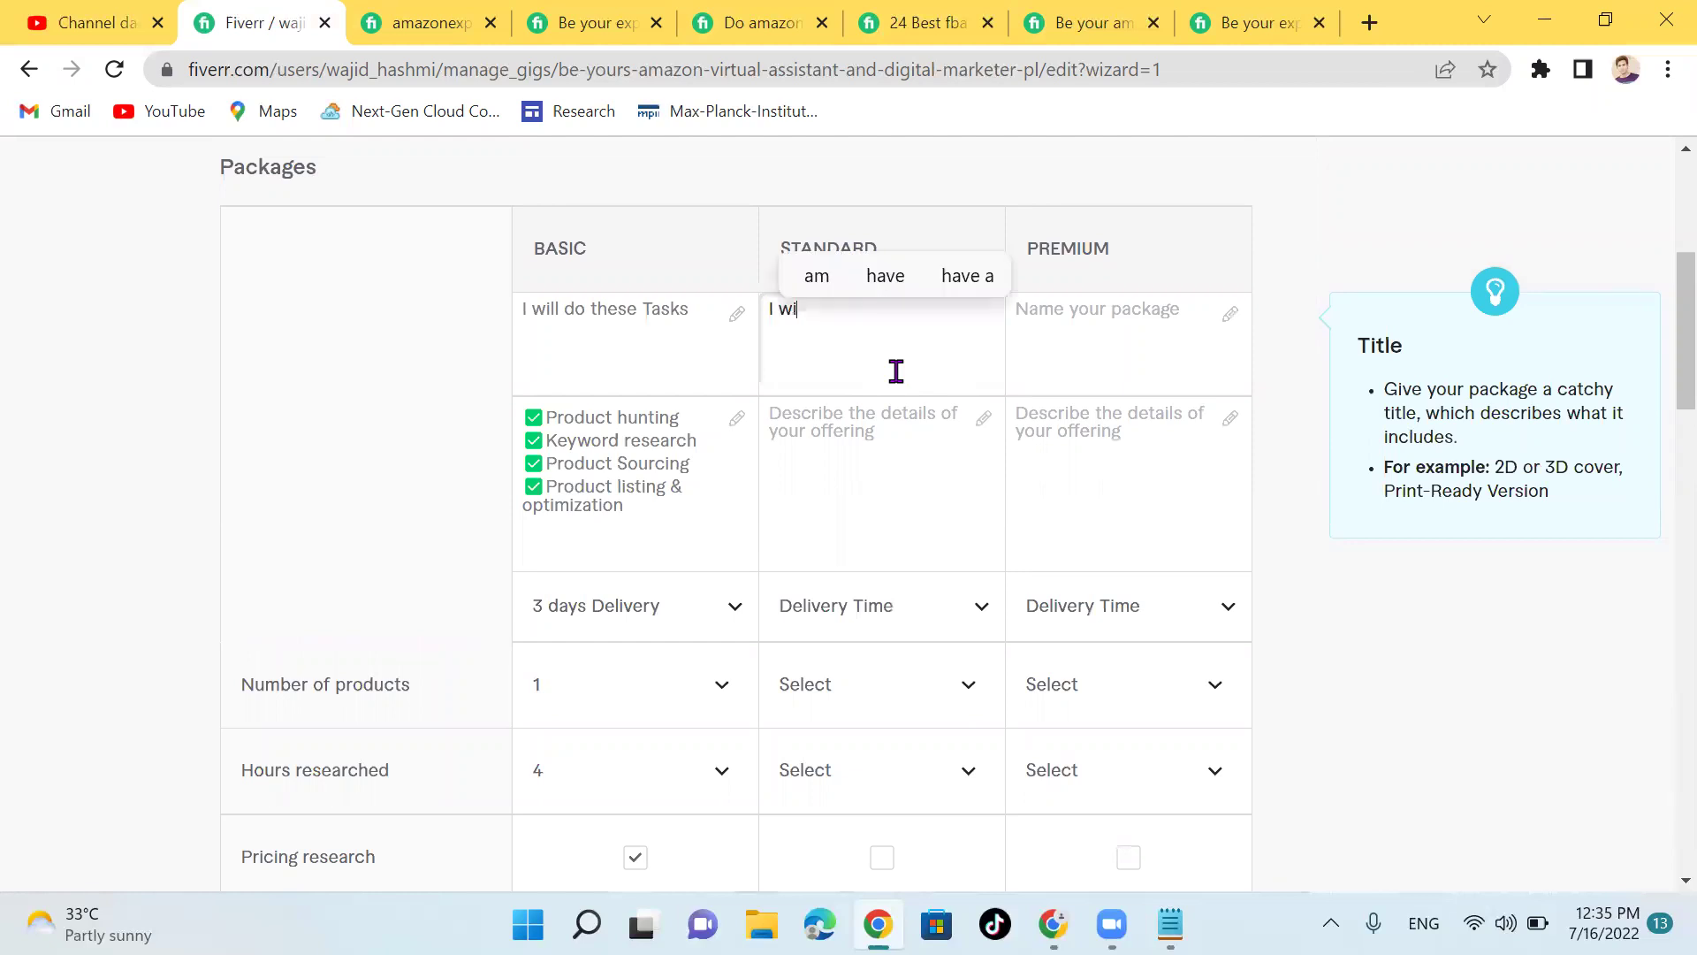
{"action": "type", "text": "ll manget"}
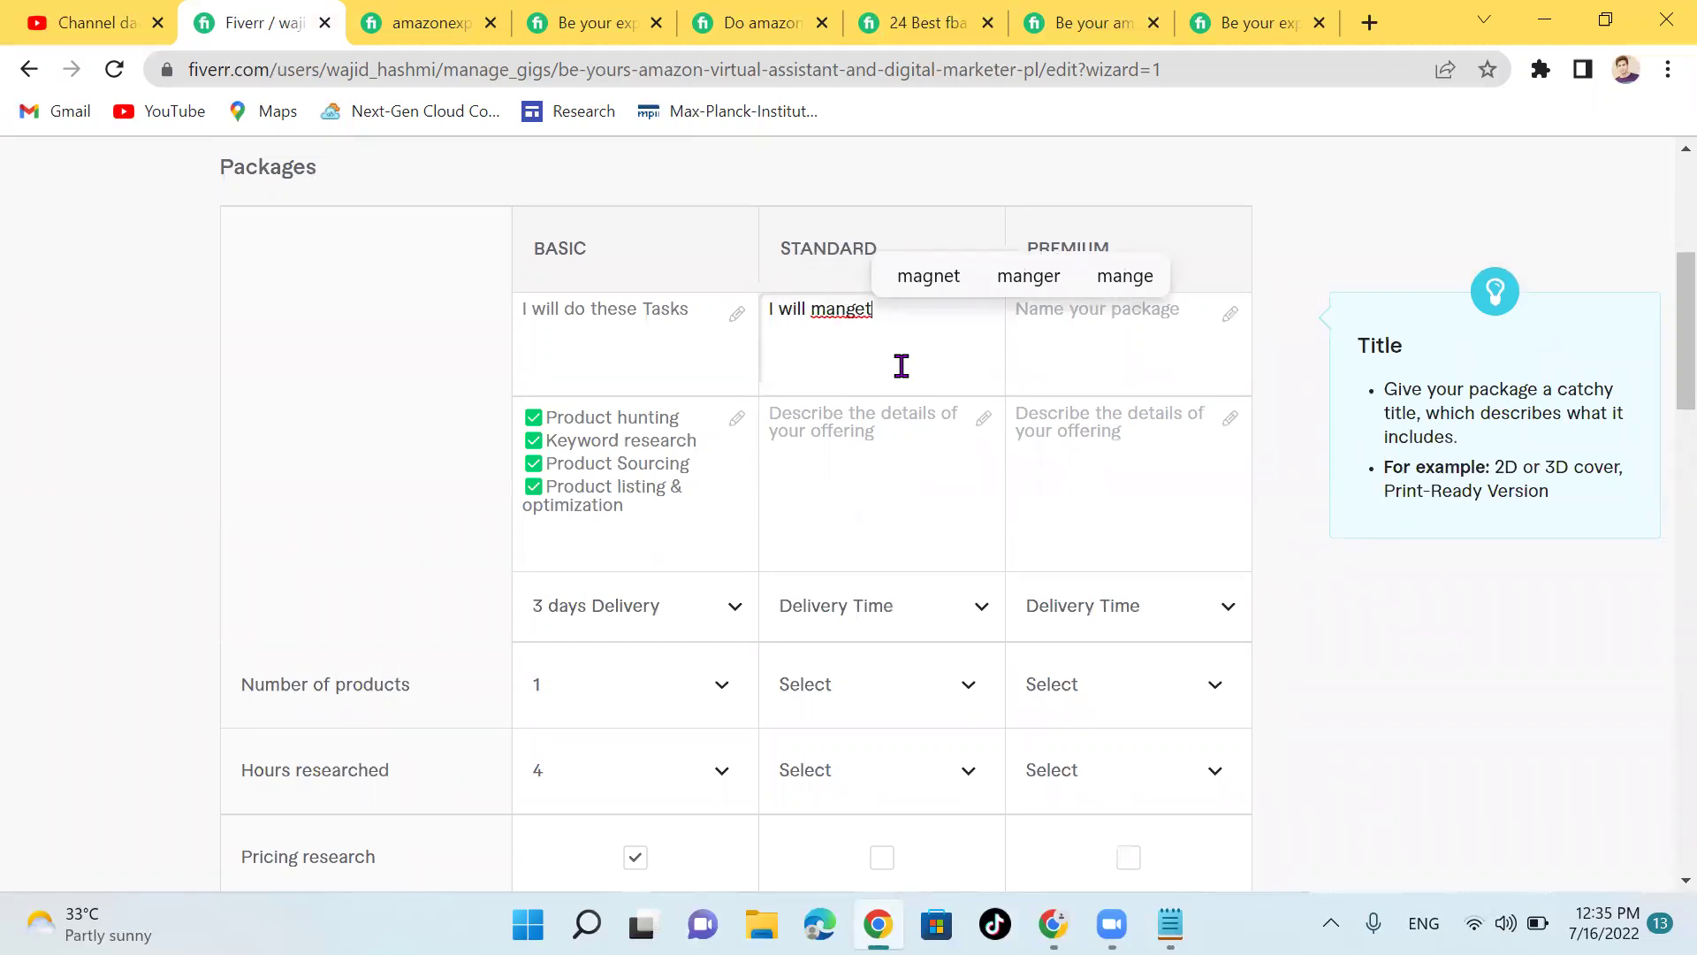
{"action": "key", "text": "BackSpace"}
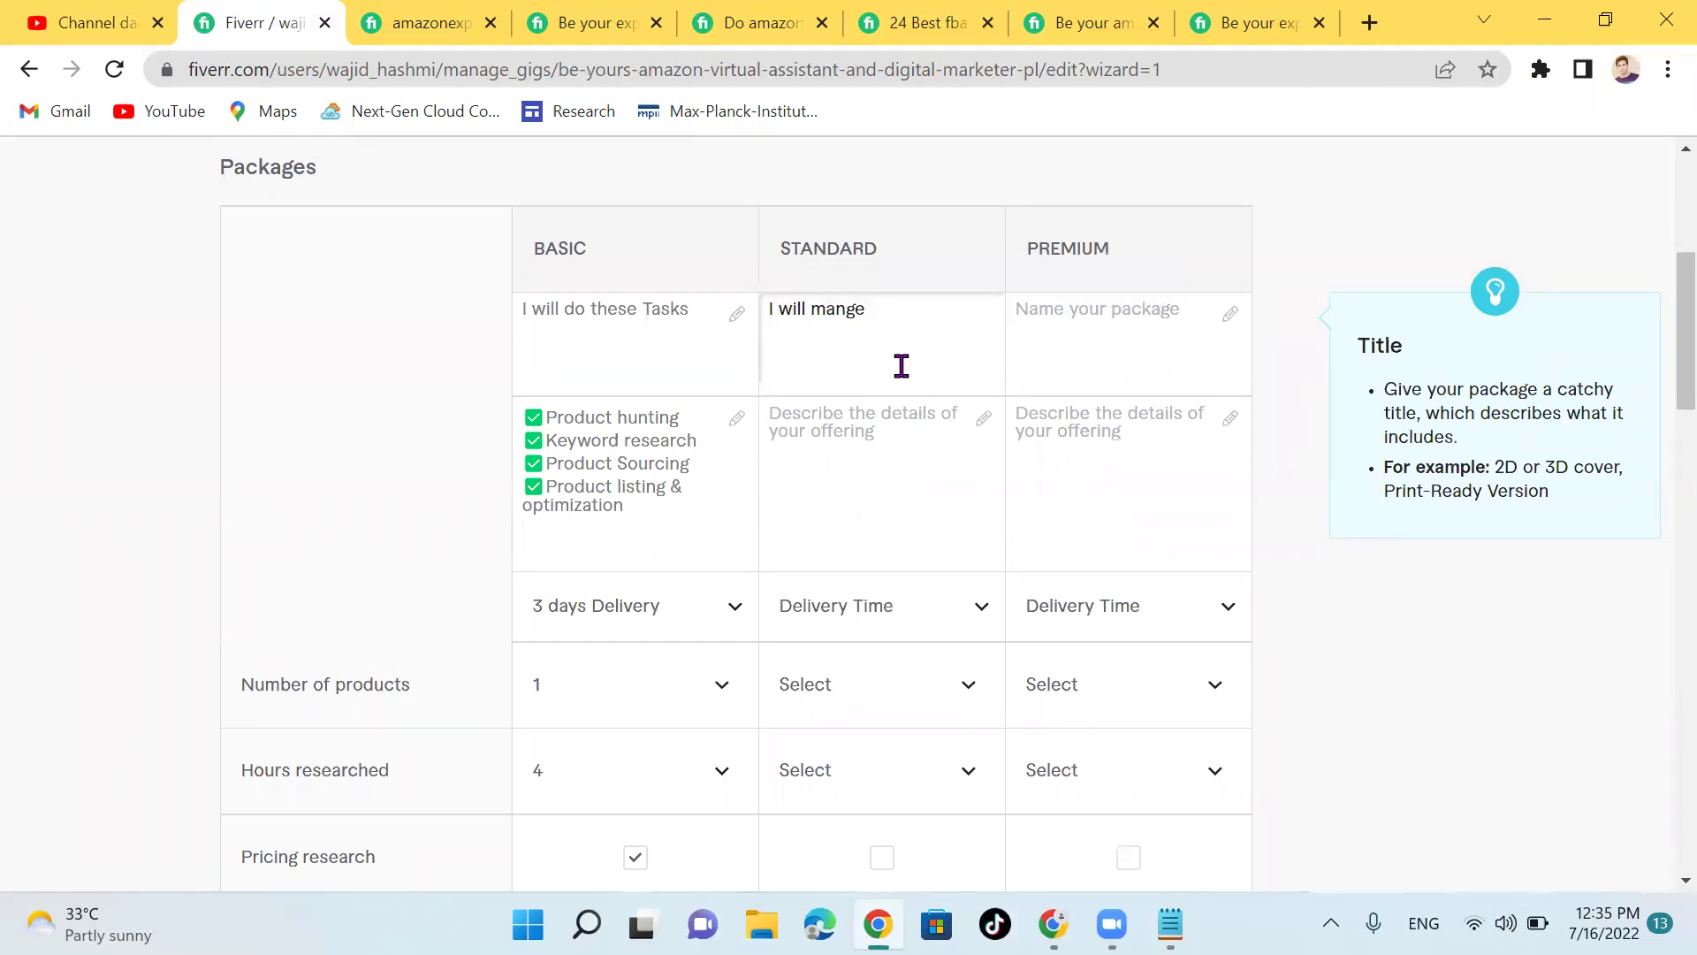
{"action": "left_click", "coordinate": [936, 279]}
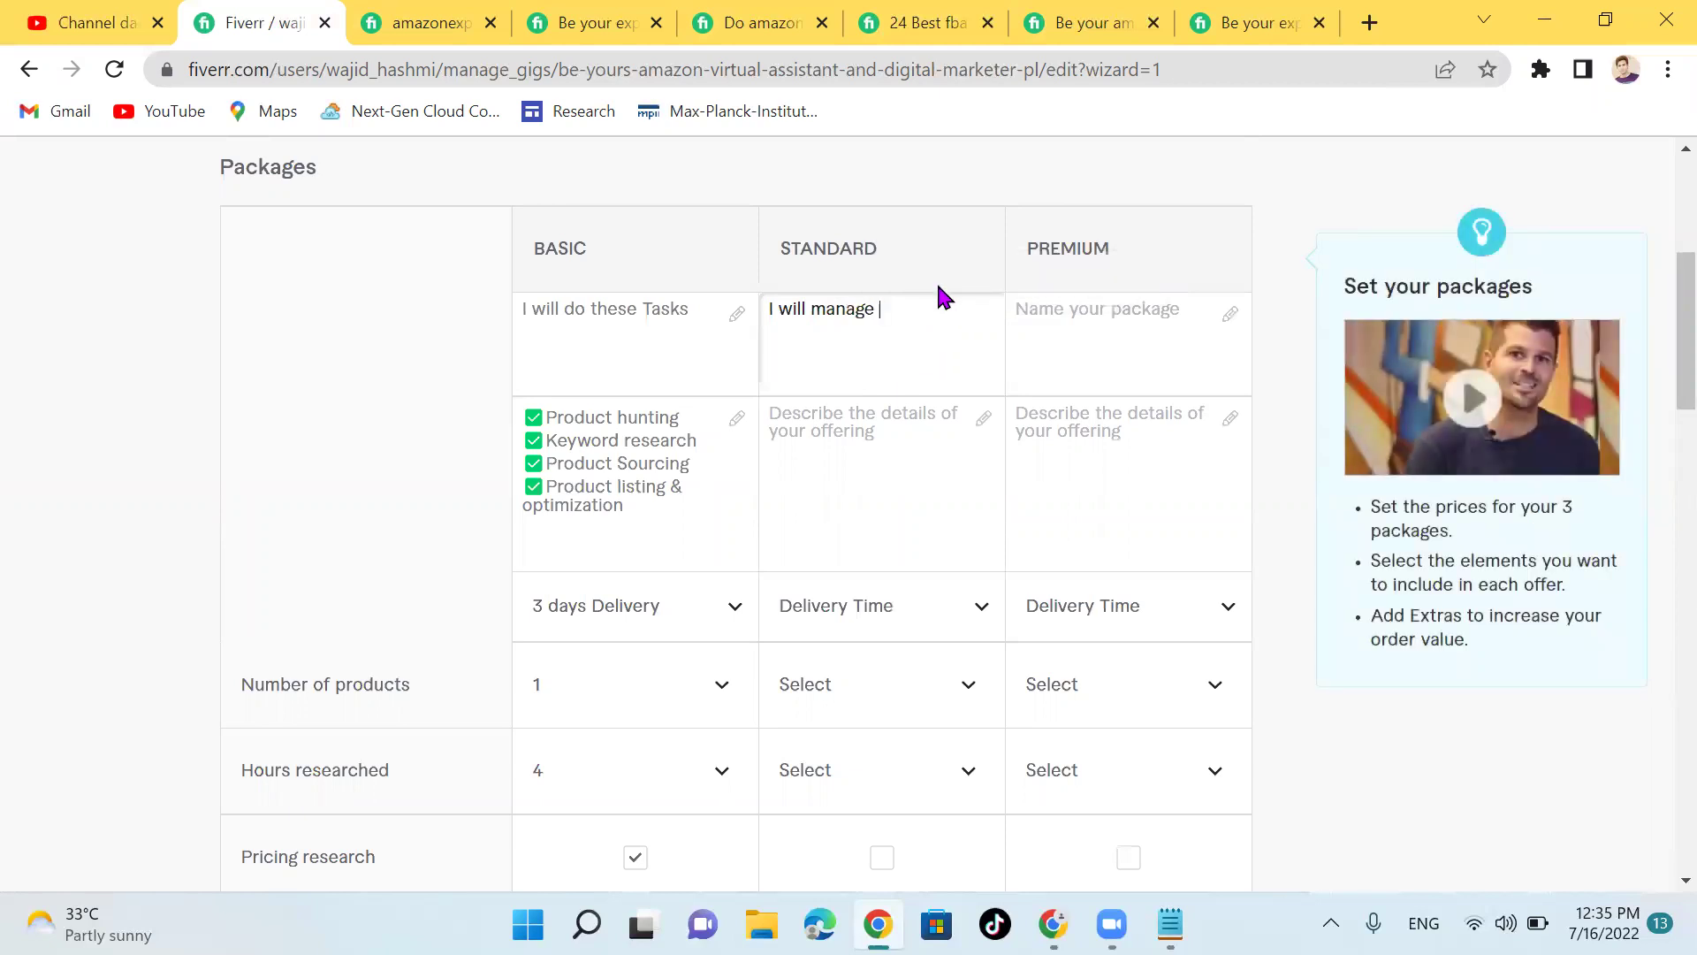
{"action": "type", "text": "your "}
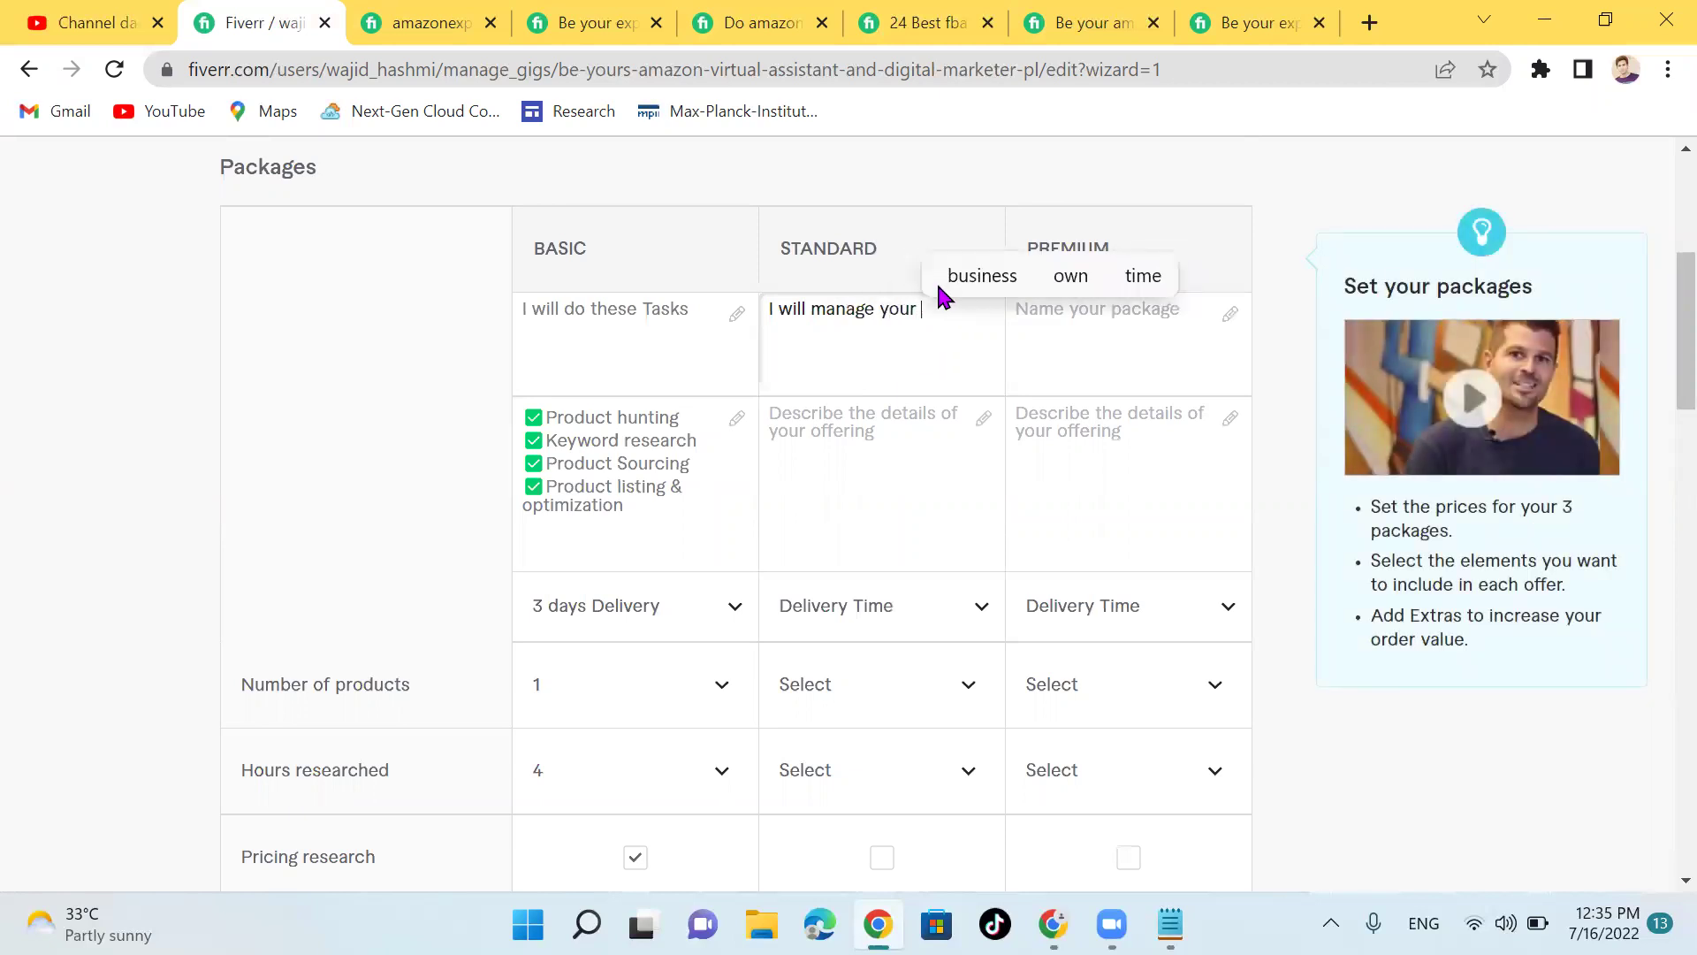
{"action": "type", "text": "amazon "}
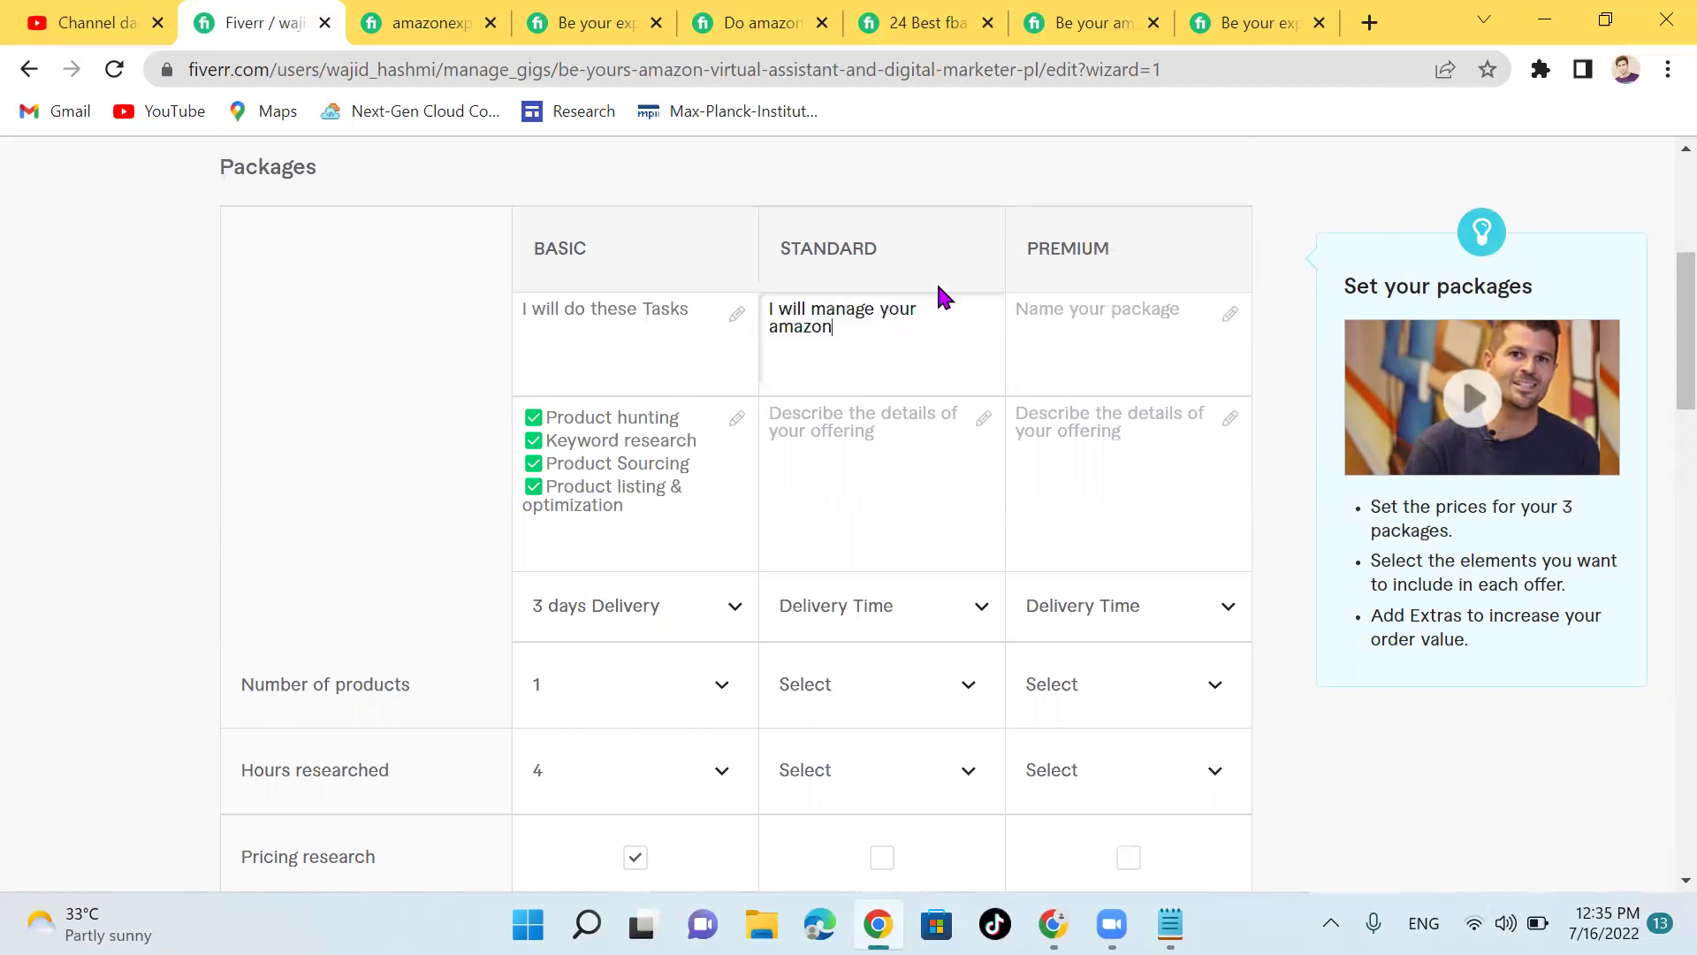
{"action": "type", "text": "sto"}
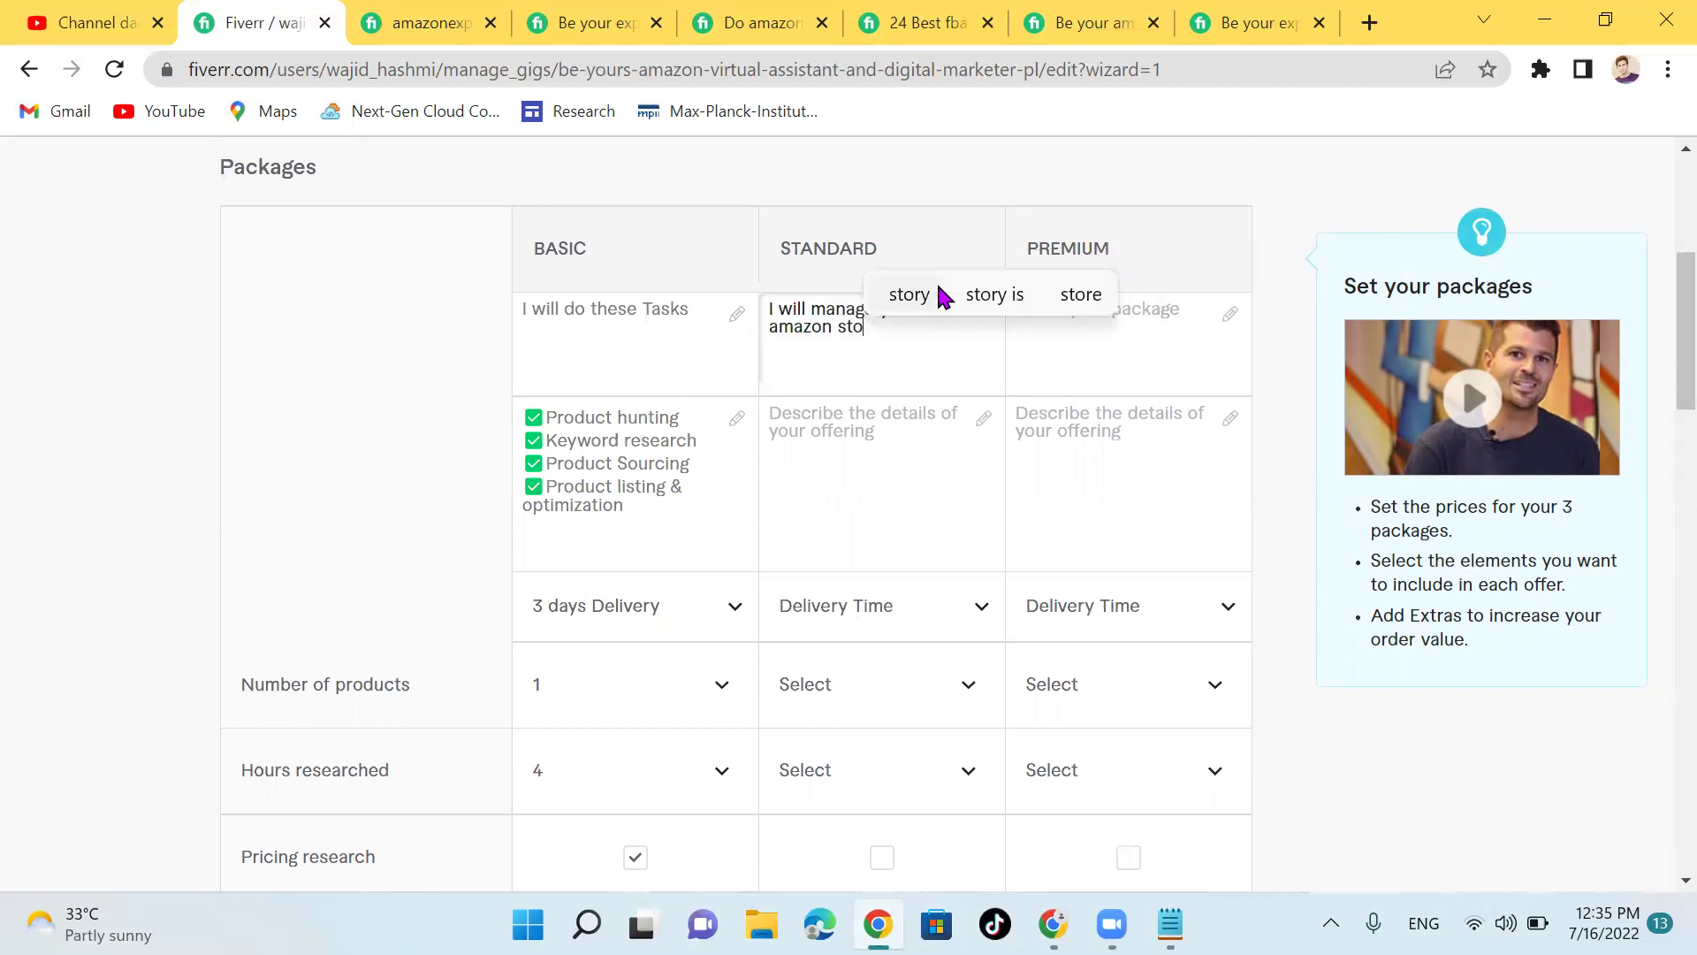
{"action": "type", "text": "re"}
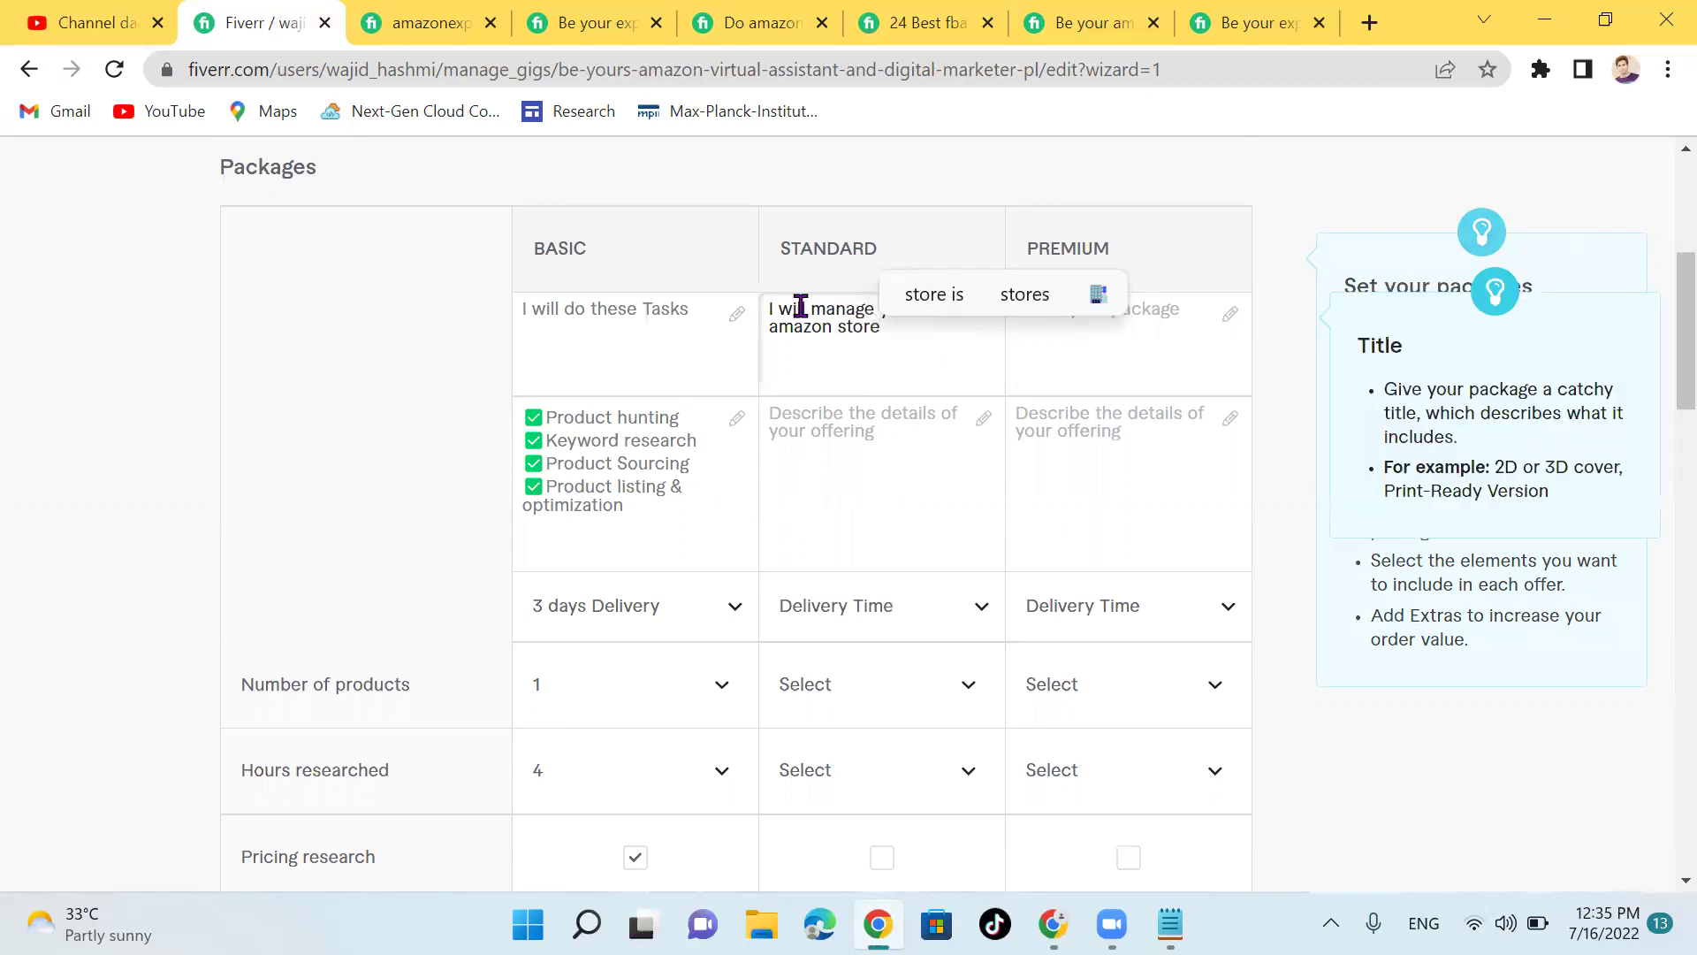
{"action": "left_click", "coordinate": [778, 330]}
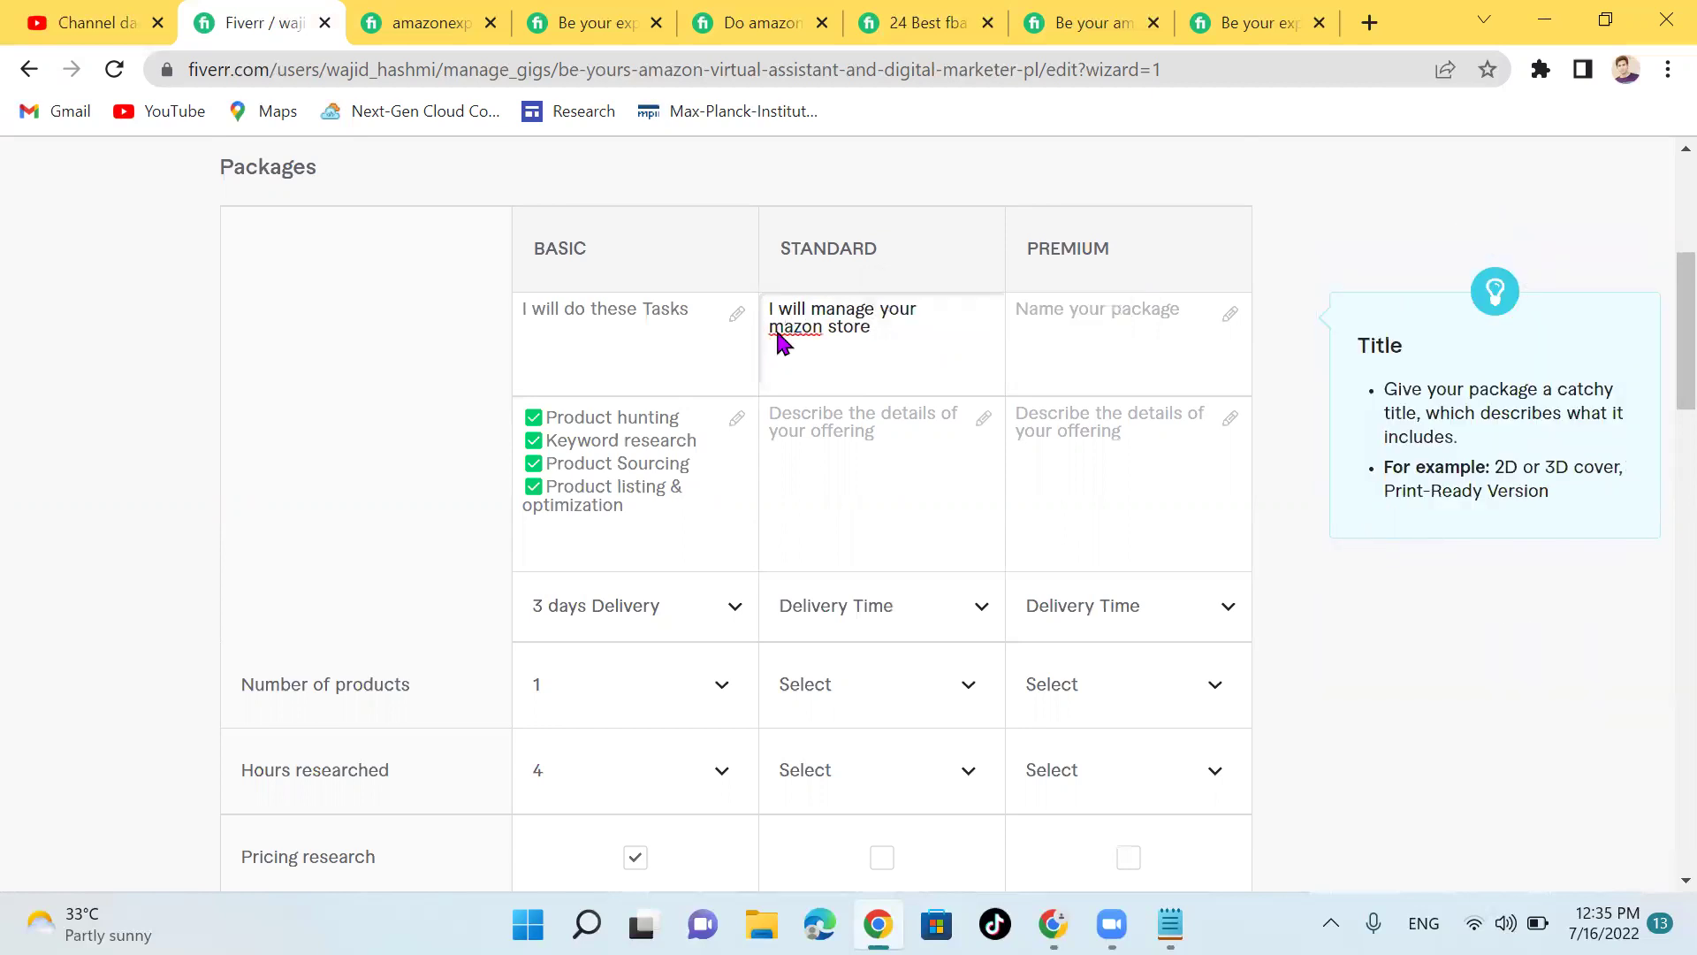
{"action": "key", "text": "BackSpace"}
{"action": "type", "text": "A"}
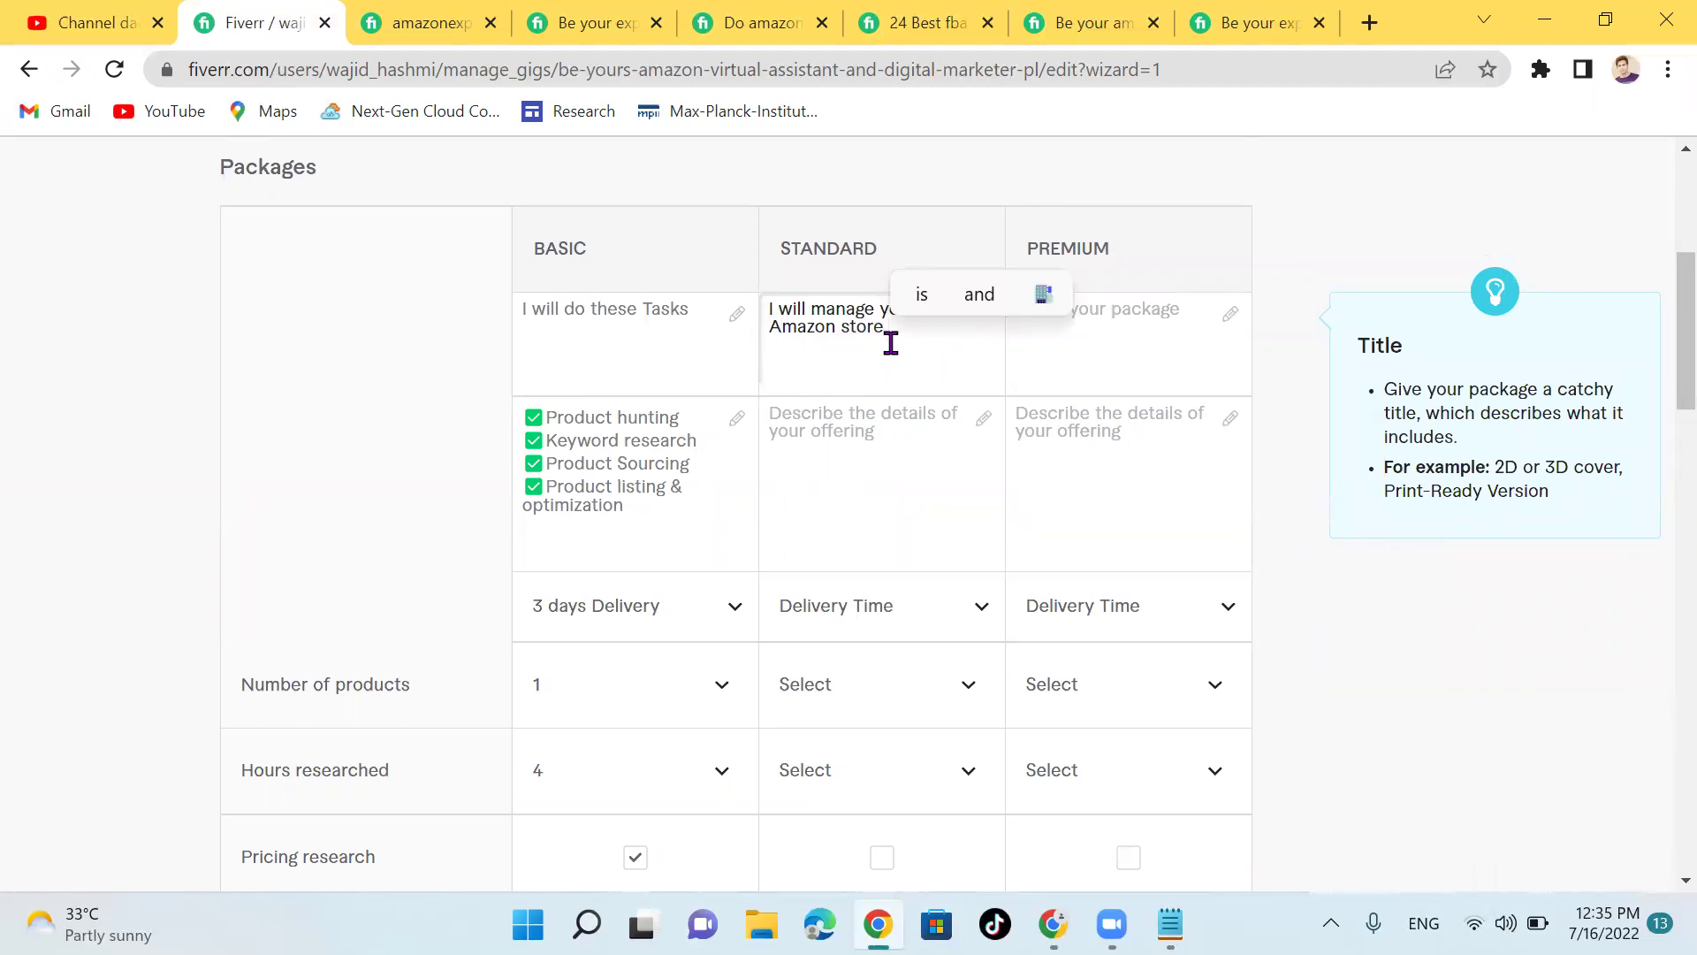
{"action": "type", "text": " and"}
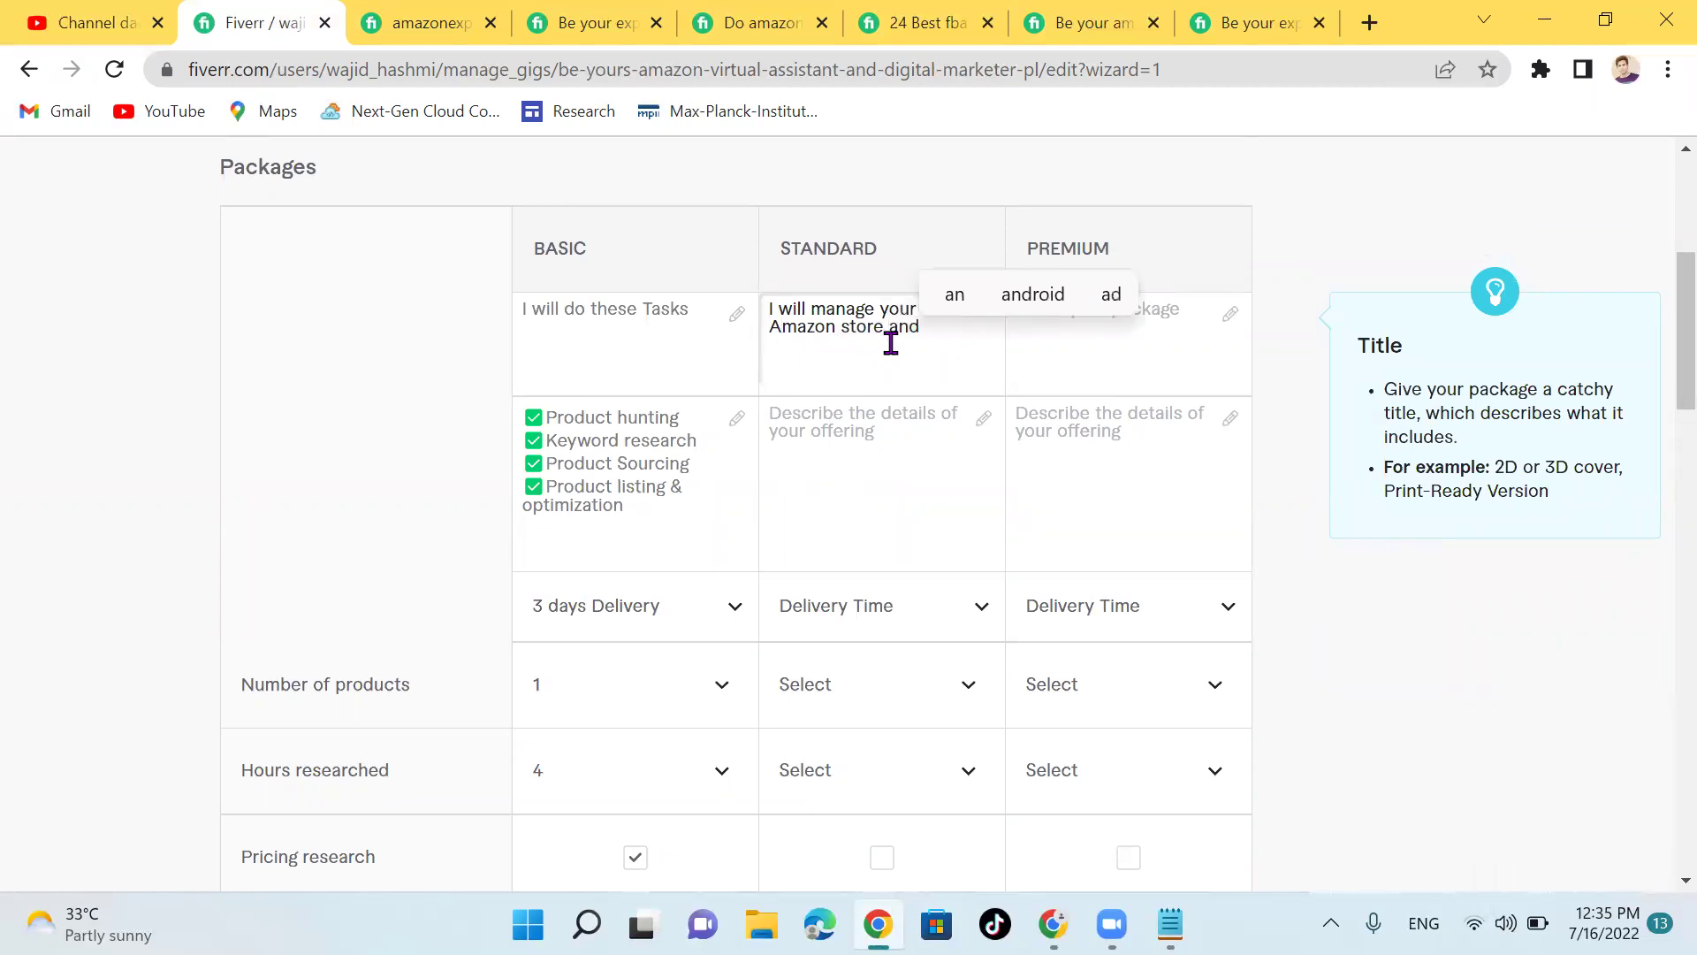
{"action": "key", "text": "BackSpace"}
{"action": "key", "text": "BackSpace"}
{"action": "key", "text": "BackSpace"}
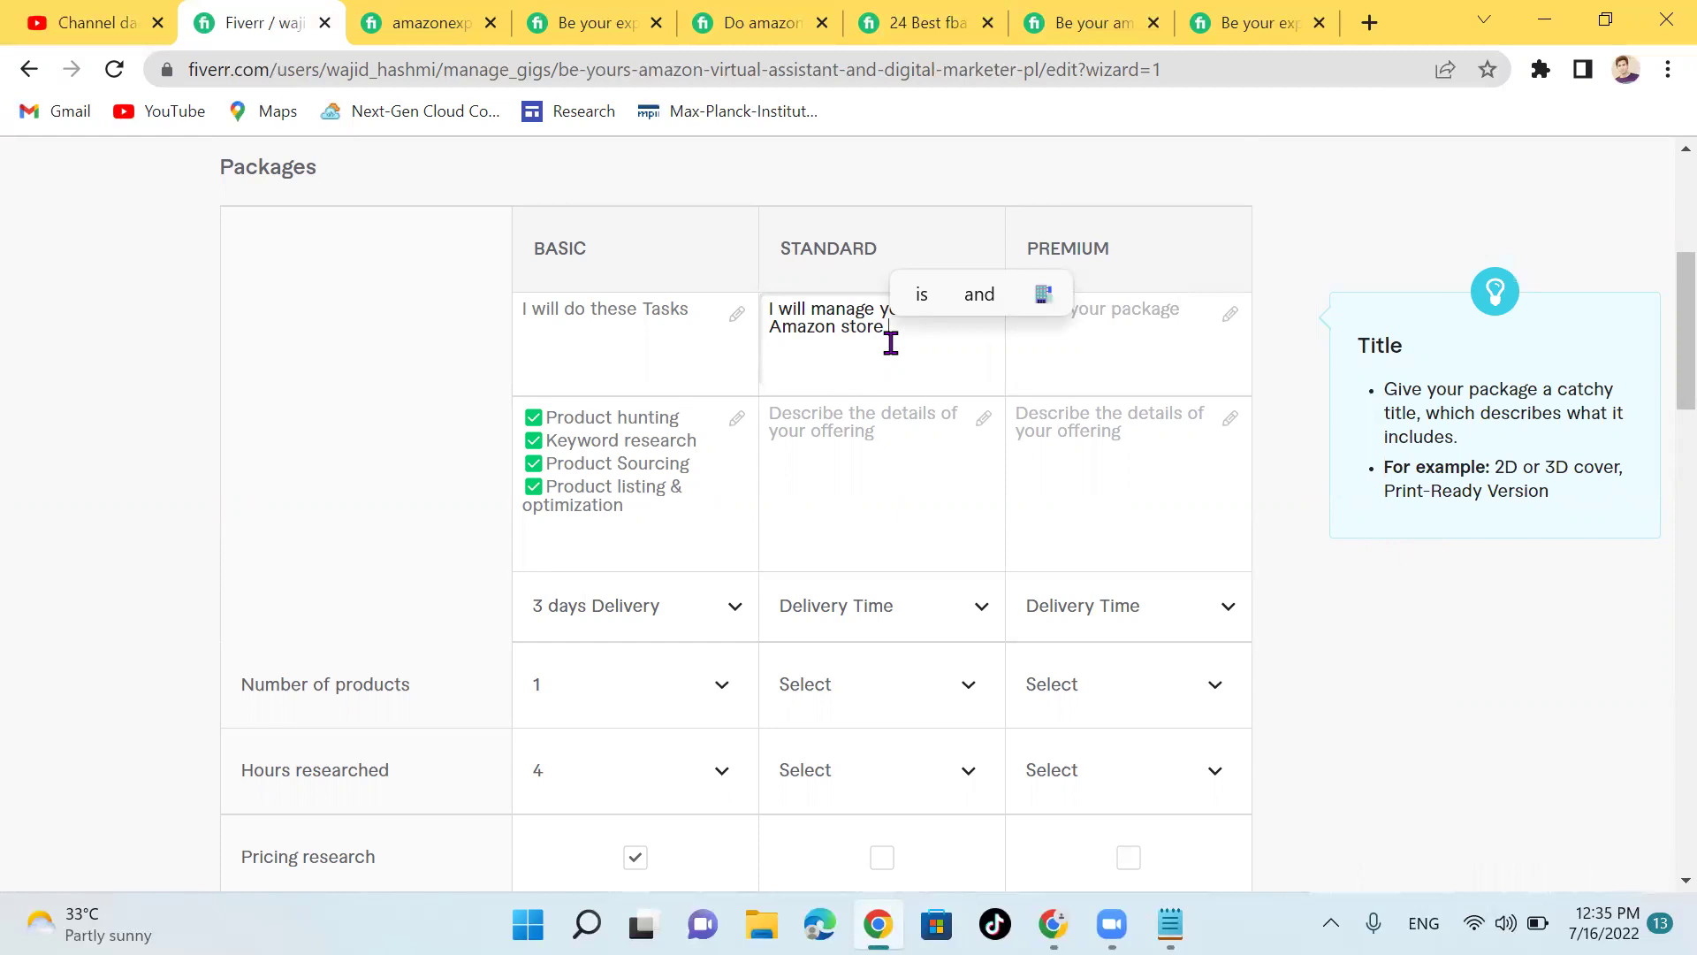
{"action": "type", "text": "com"}
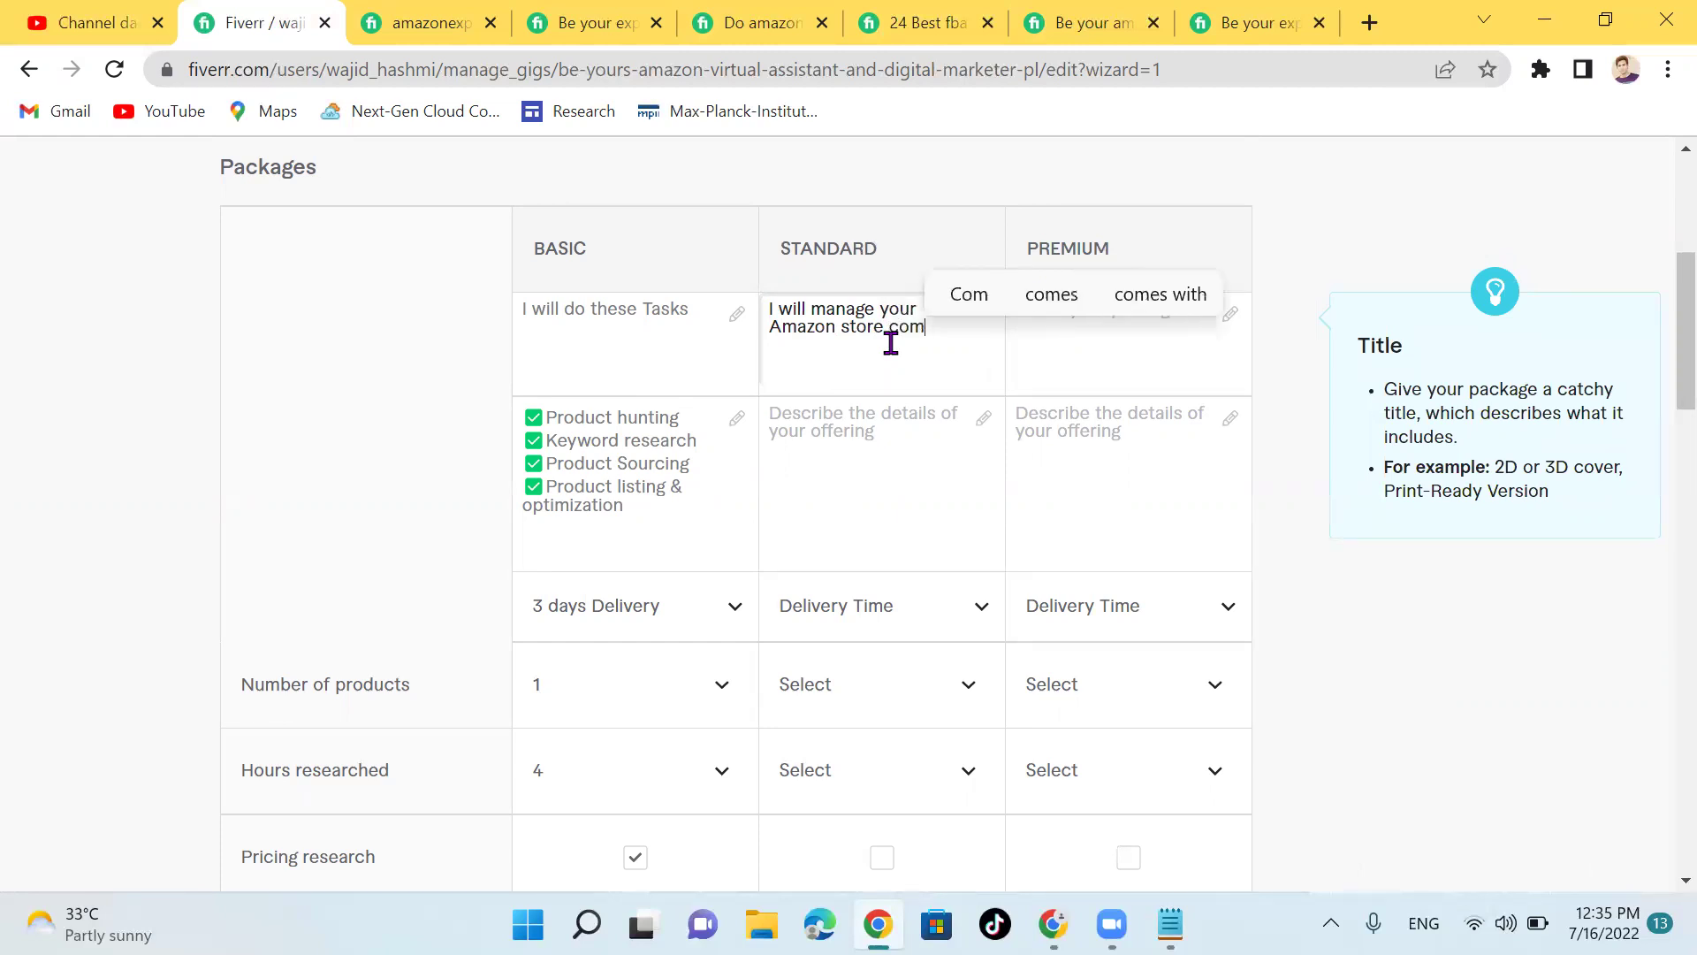
{"action": "key", "text": "BackSpace"}
{"action": "key", "text": "BackSpace"}
{"action": "key", "text": "BackSpace"}
{"action": "key", "text": "BackSpace"}
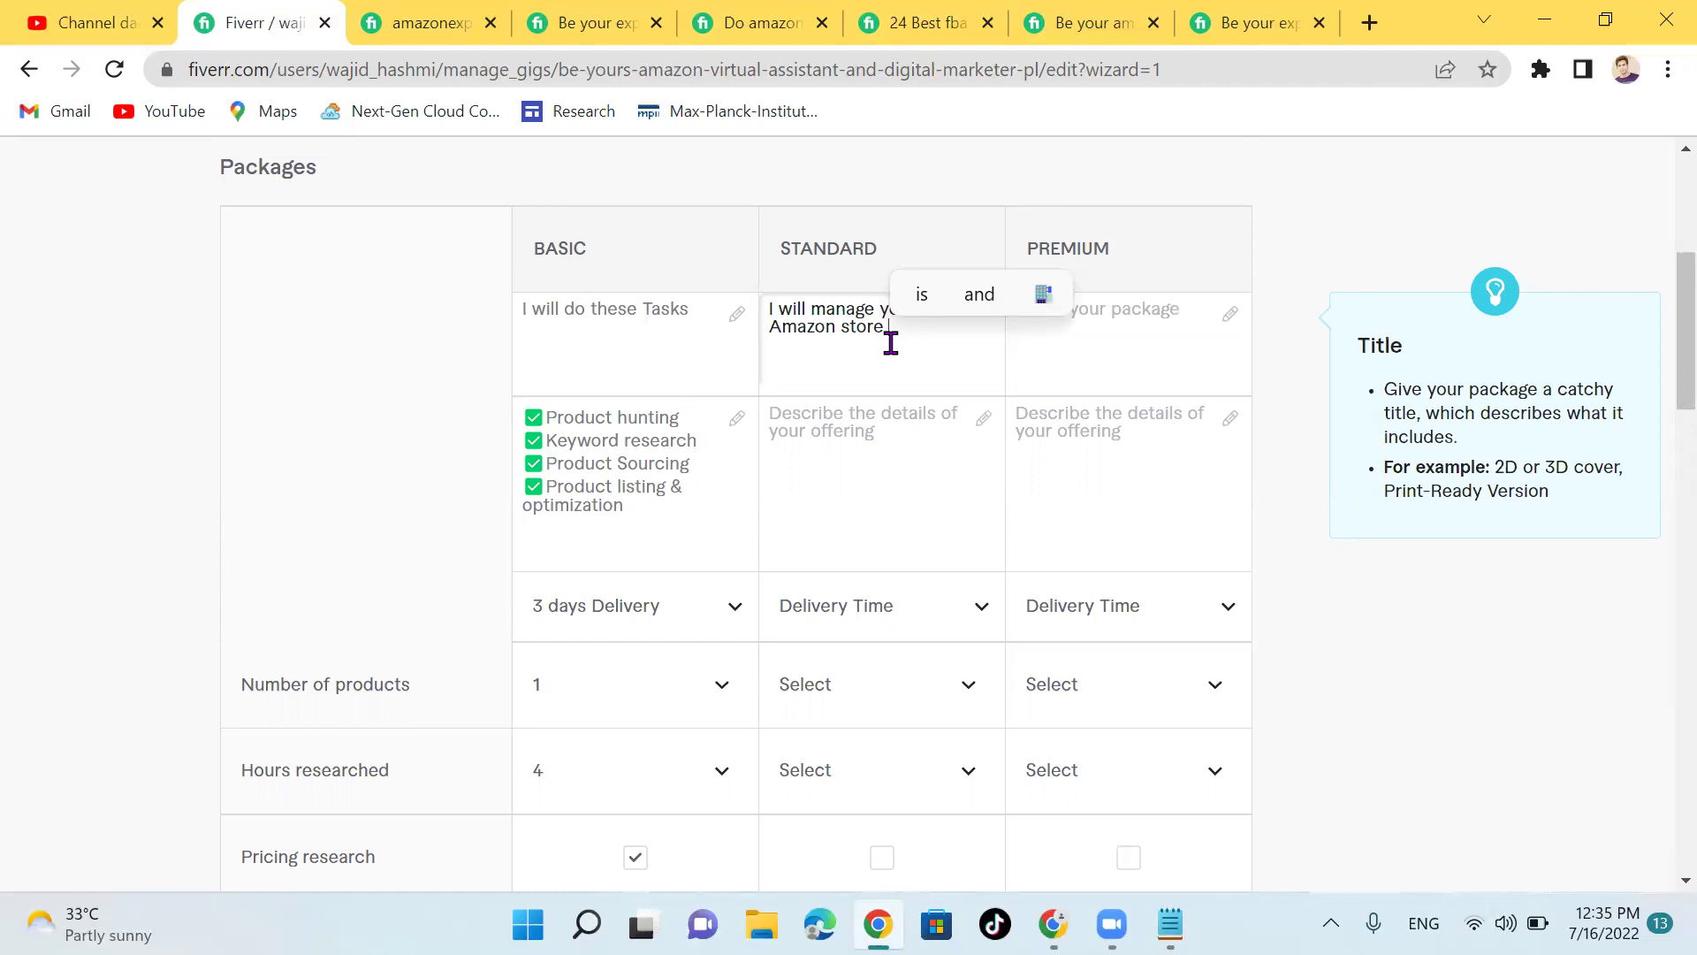
Step: Copy the Basic package's full checkmarked description into the Standard package's description
{"action": "left_click", "coordinate": [809, 437]}
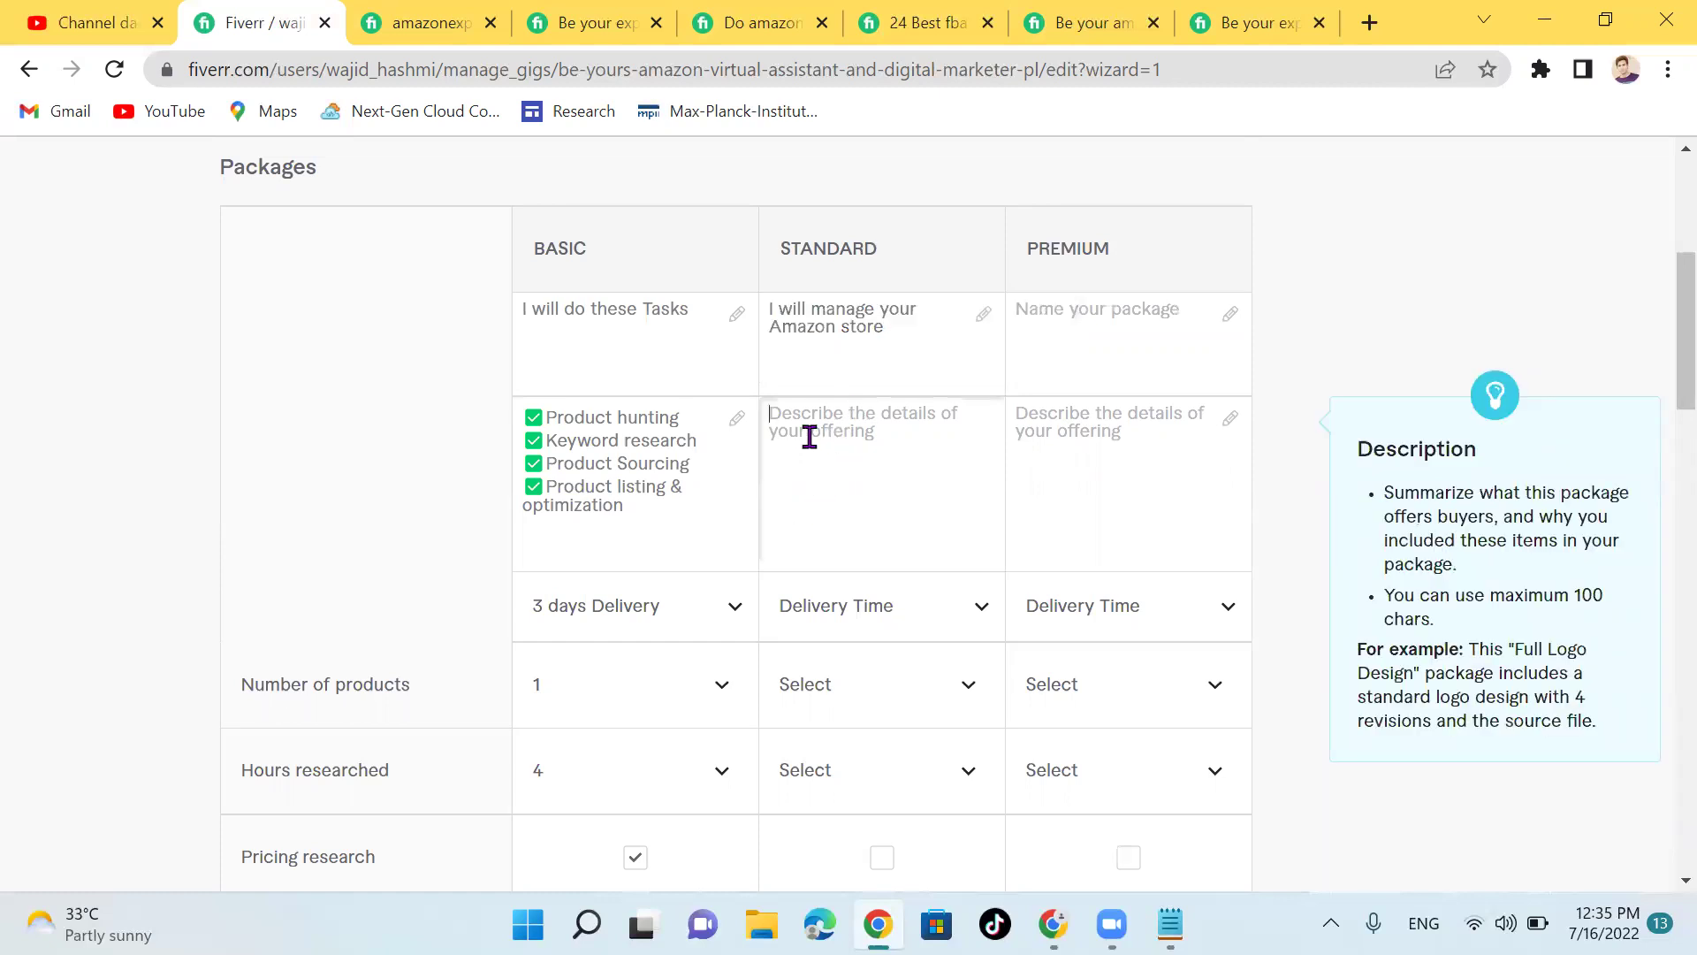
{"action": "double_click", "coordinate": [535, 417]}
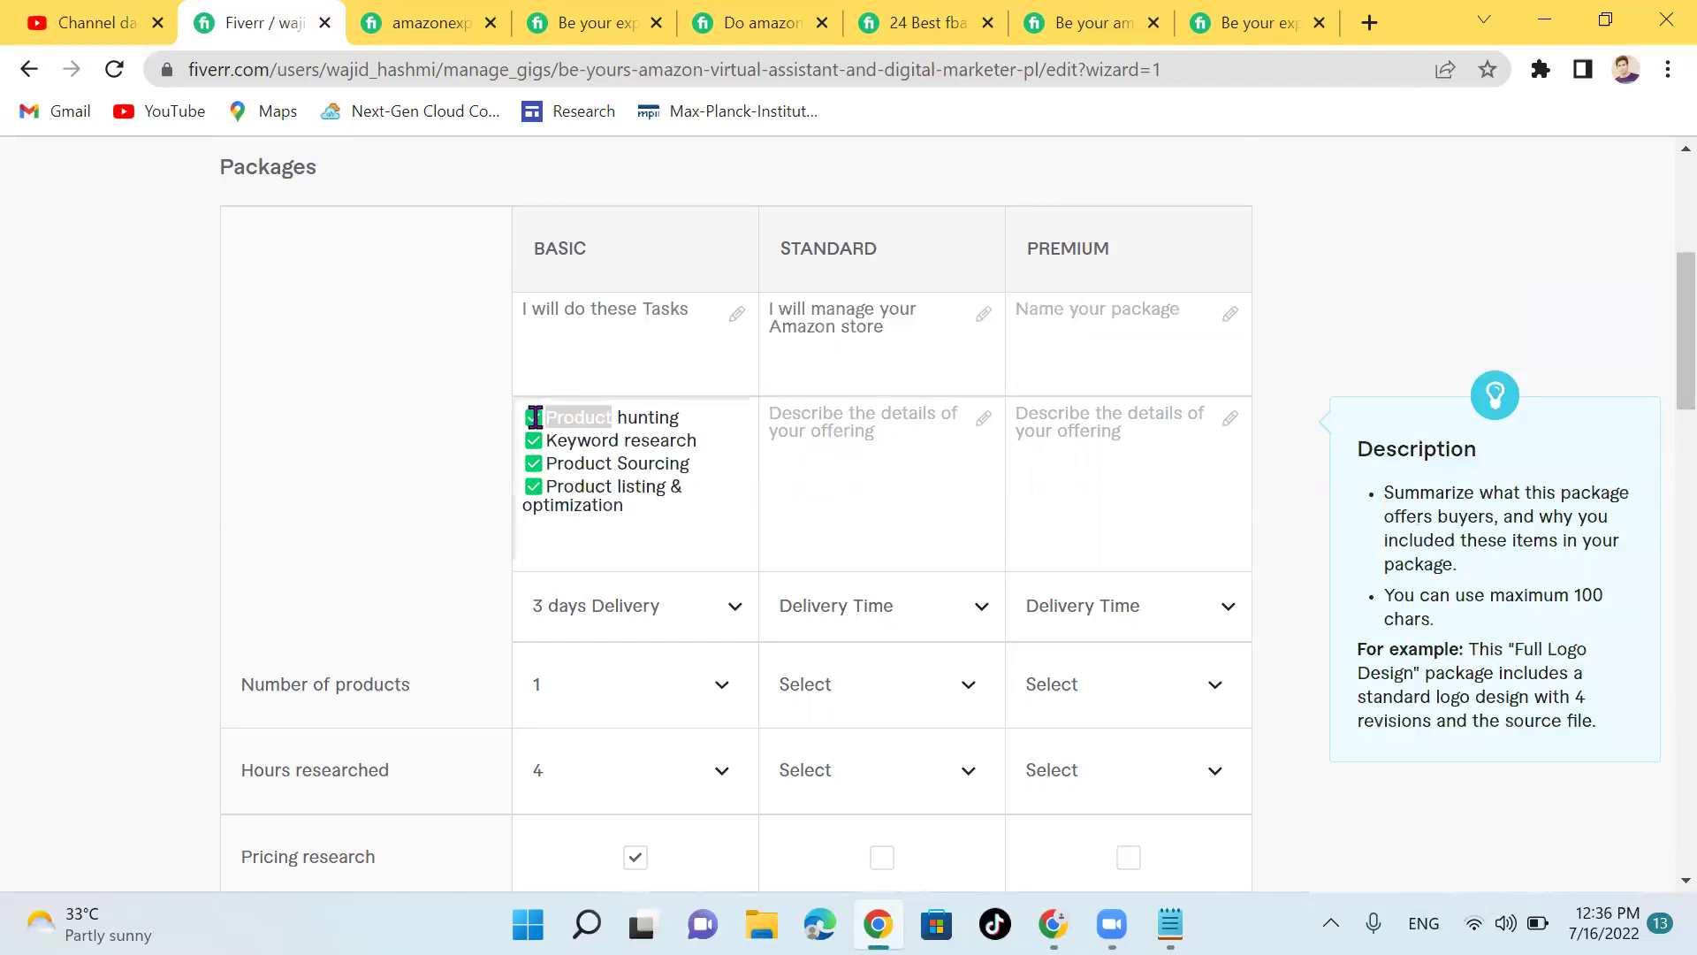
{"action": "left_click", "coordinate": [537, 418]}
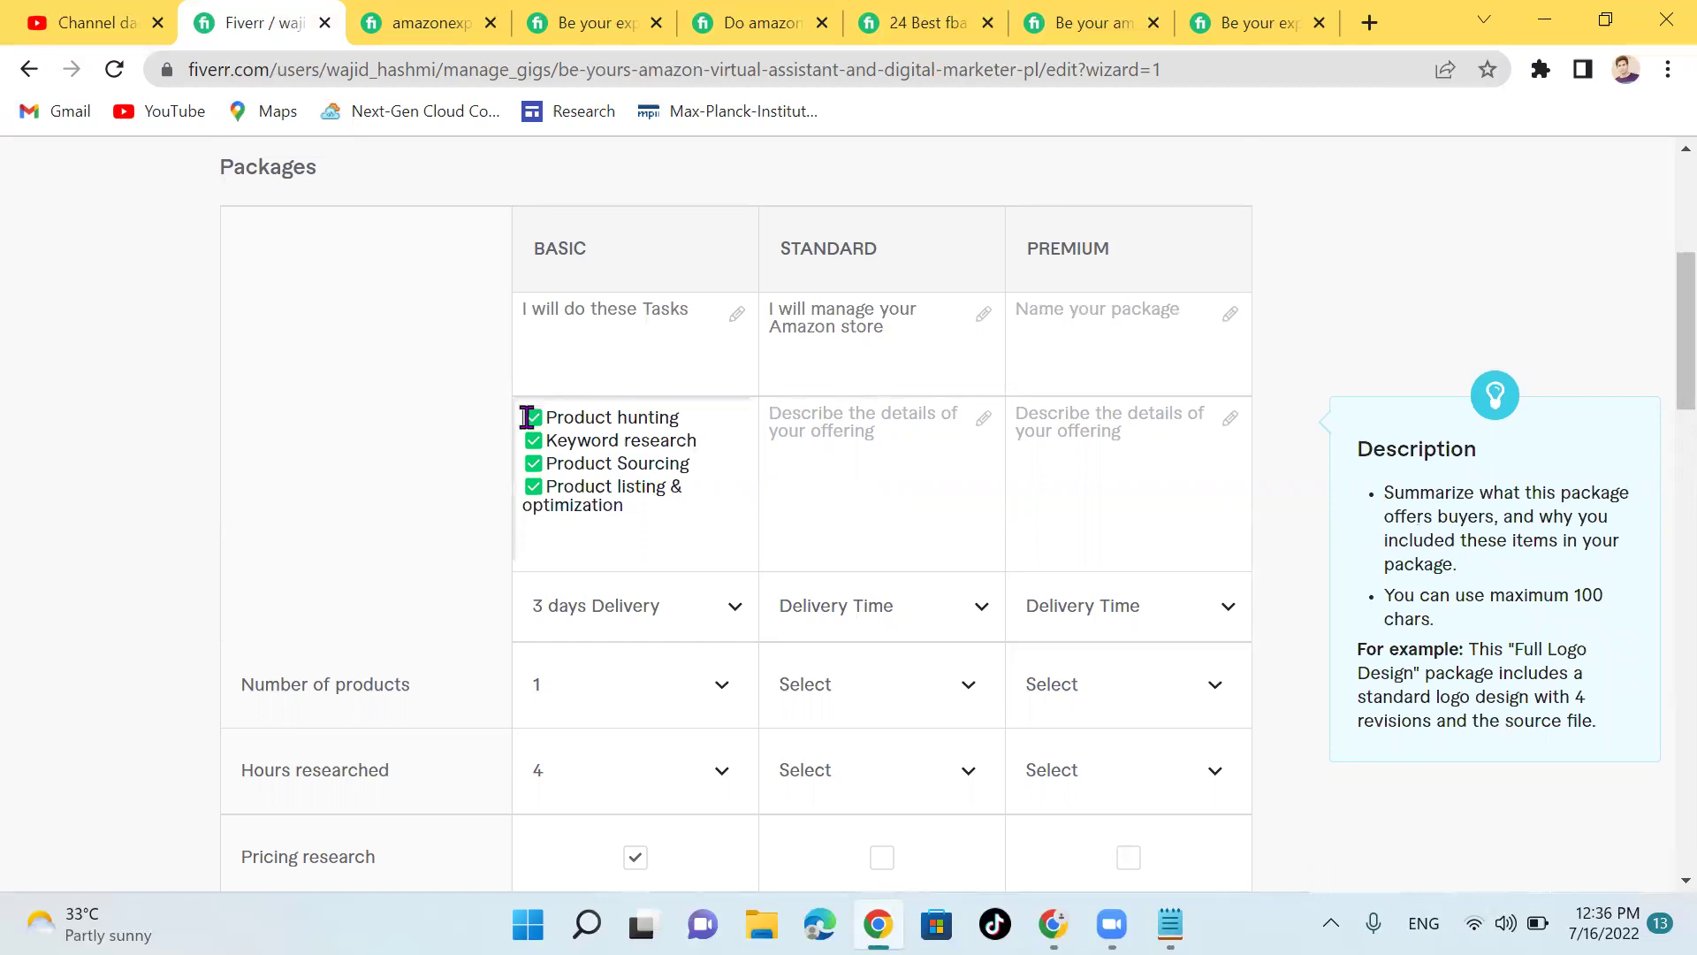
{"action": "left_click_drag", "start_coordinate": [527, 418], "coordinate": [680, 522]}
{"action": "key", "text": "ctrl+c"}
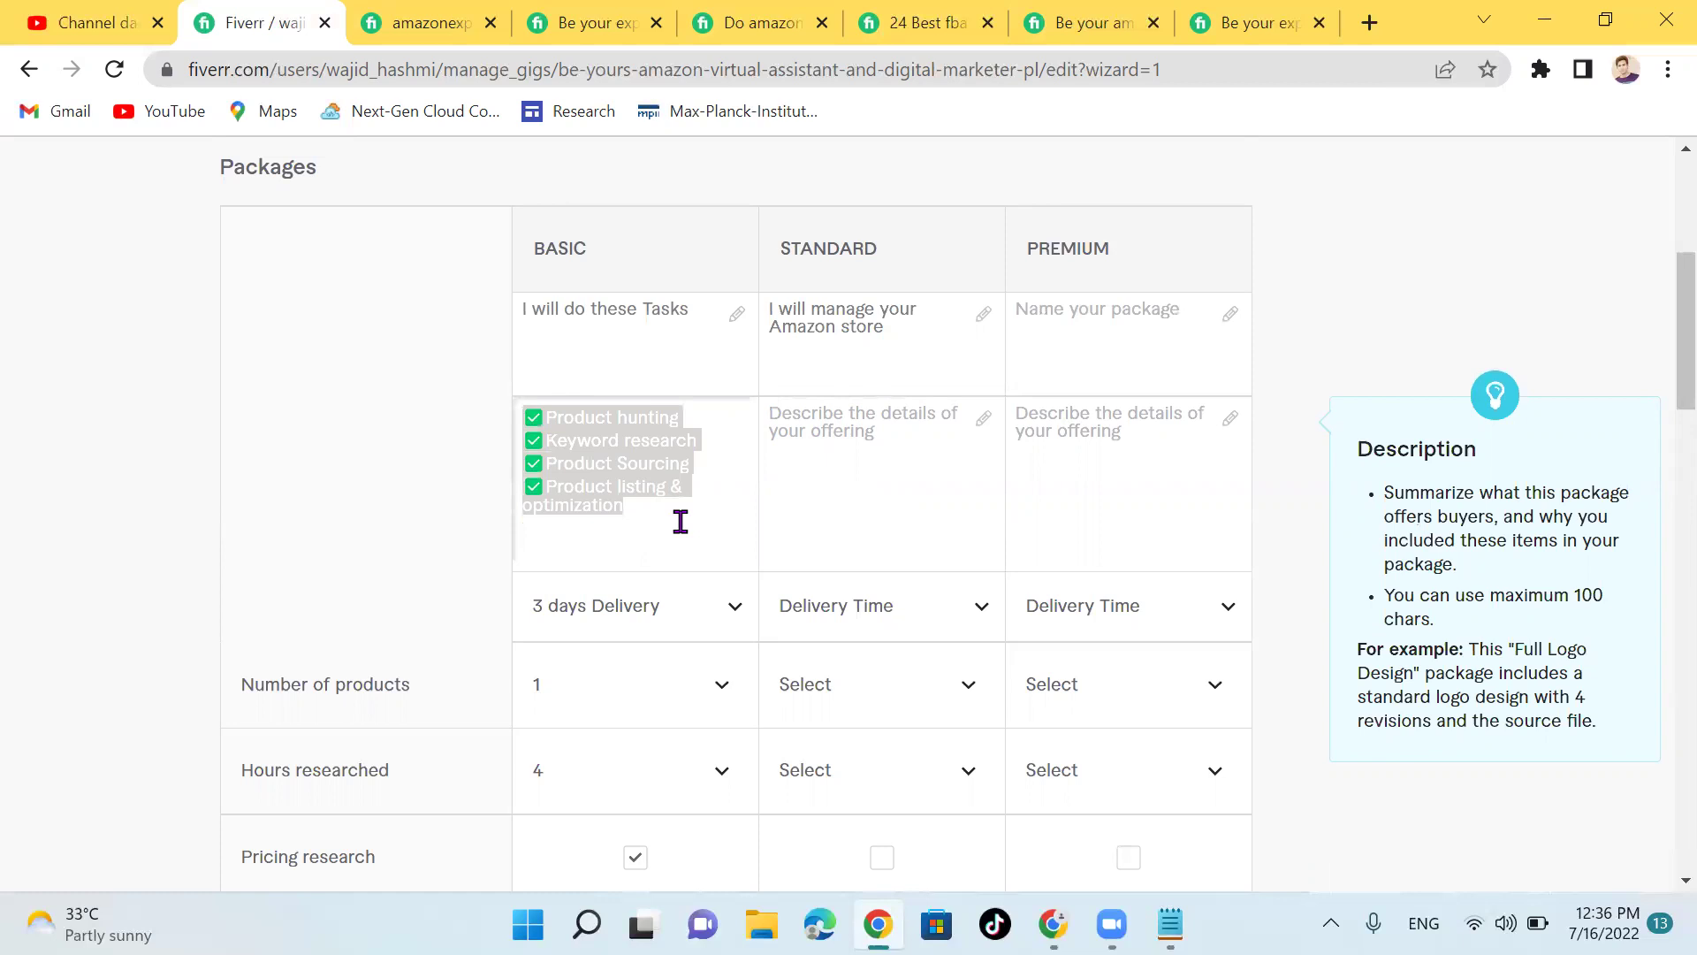
{"action": "left_click", "coordinate": [861, 413]}
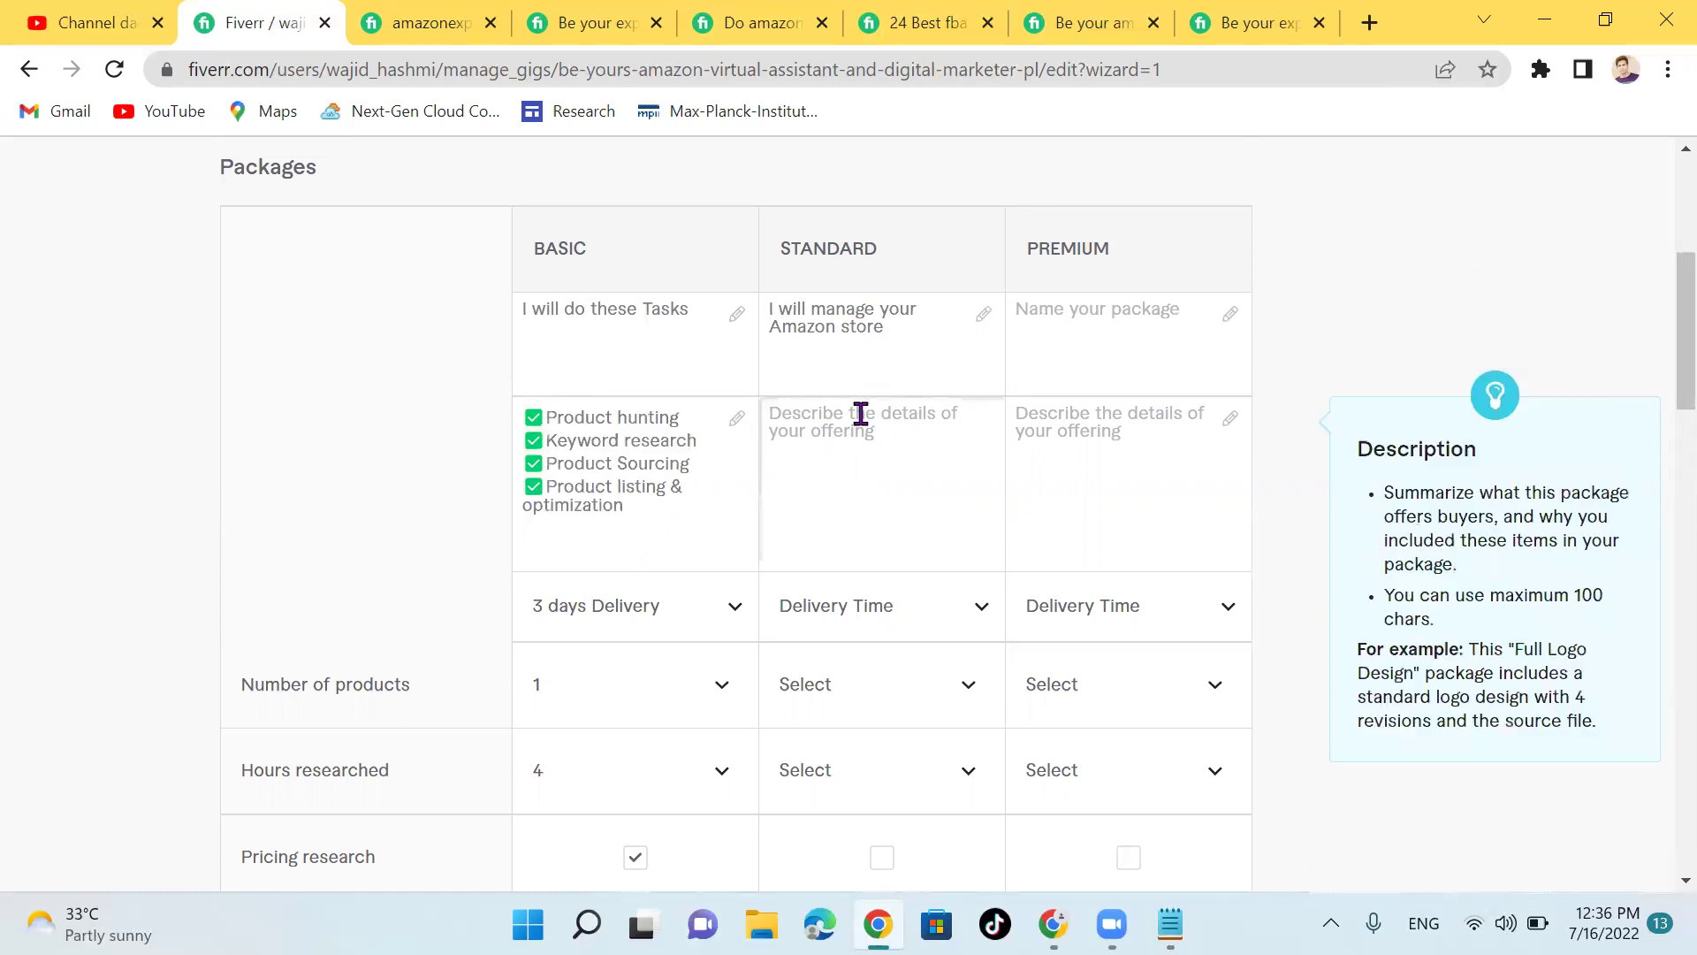
{"action": "key", "text": "ctrl+v"}
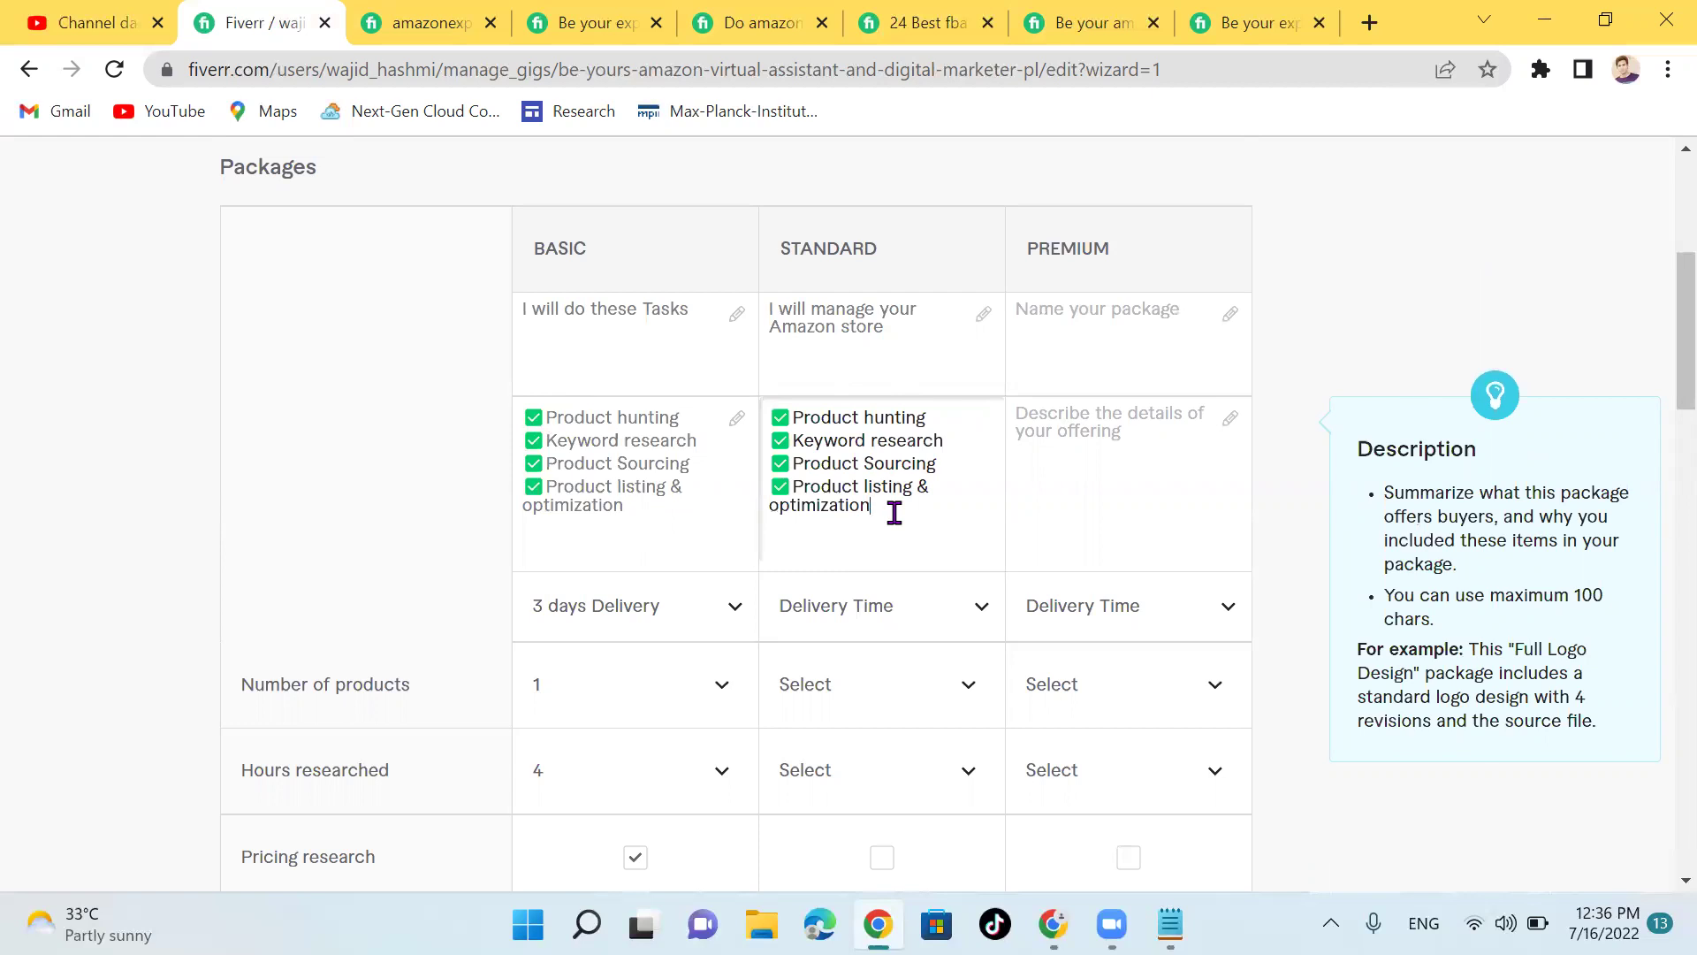
Step: Replace "Keyword research" in the Standard package's description with a digital marketing item, keeping its checkmark
{"action": "left_click", "coordinate": [953, 439]}
{"action": "key", "text": "BackSpace"}
{"action": "key", "text": "BackSpace"}
{"action": "key", "text": "BackSpace"}
{"action": "key", "text": "BackSpace"}
{"action": "key", "text": "BackSpace"}
{"action": "key", "text": "BackSpace"}
{"action": "key", "text": "BackSpace"}
{"action": "key", "text": "BackSpace"}
{"action": "key", "text": "BackSpace"}
{"action": "key", "text": "BackSpace"}
{"action": "key", "text": "BackSpace"}
{"action": "key", "text": "BackSpace"}
{"action": "key", "text": "BackSpace"}
{"action": "key", "text": "BackSpace"}
{"action": "key", "text": "BackSpace"}
{"action": "key", "text": "BackSpace"}
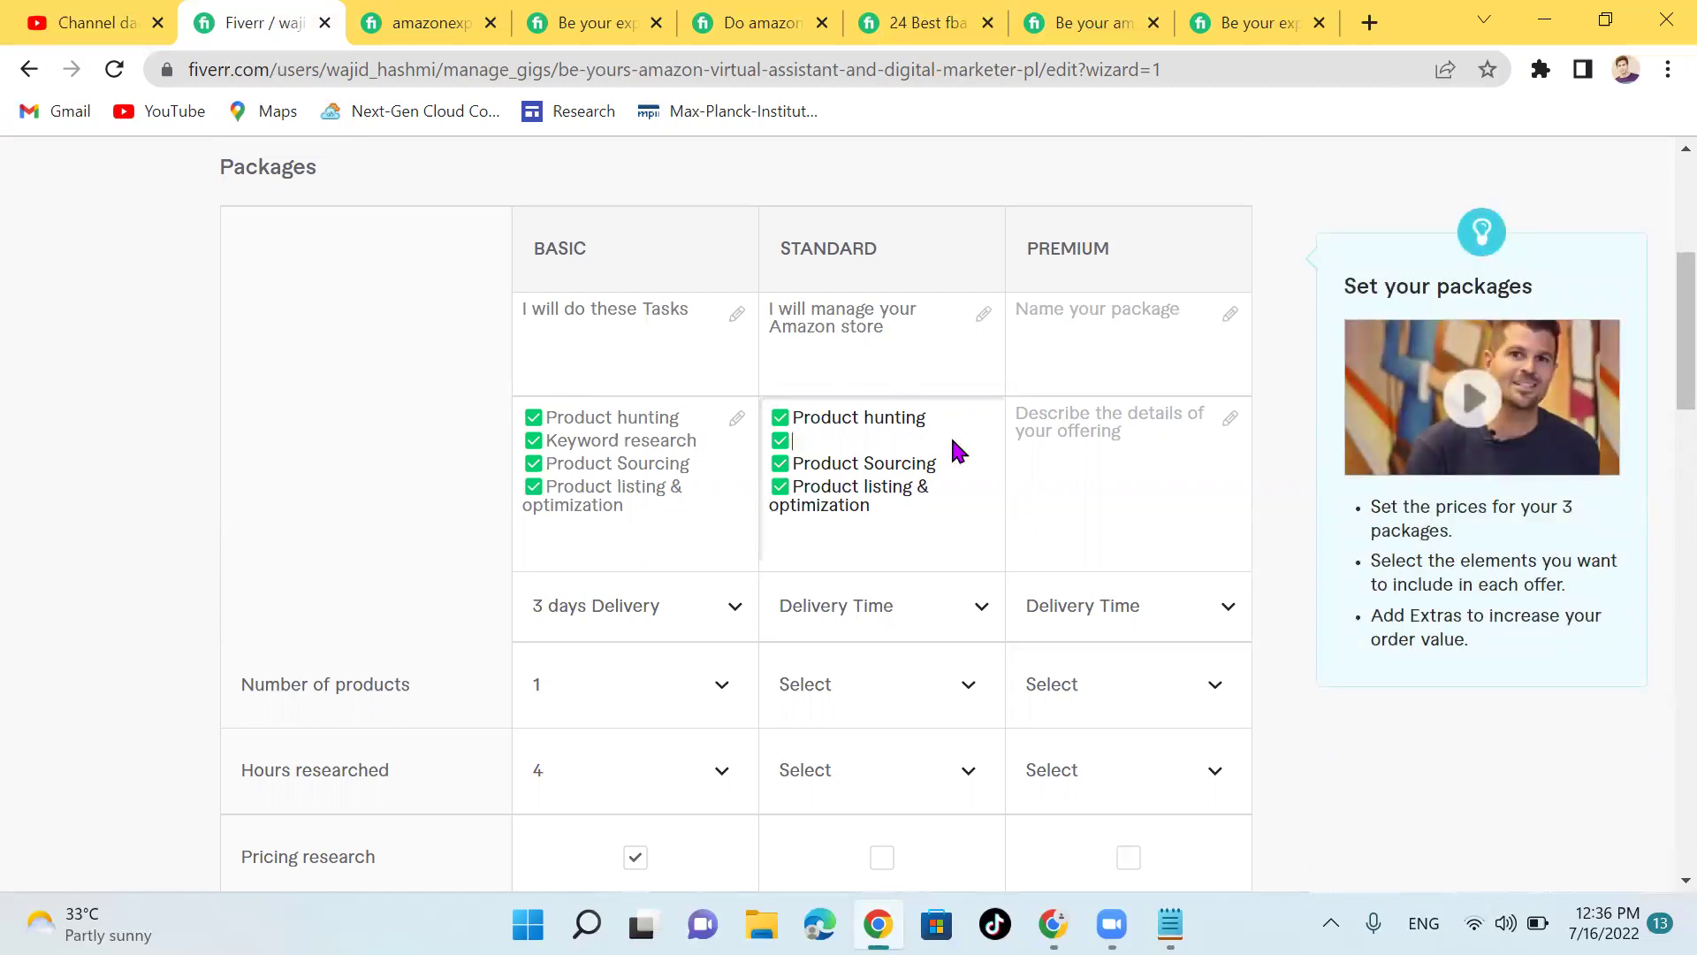
{"action": "type", "text": "Digital mark"}
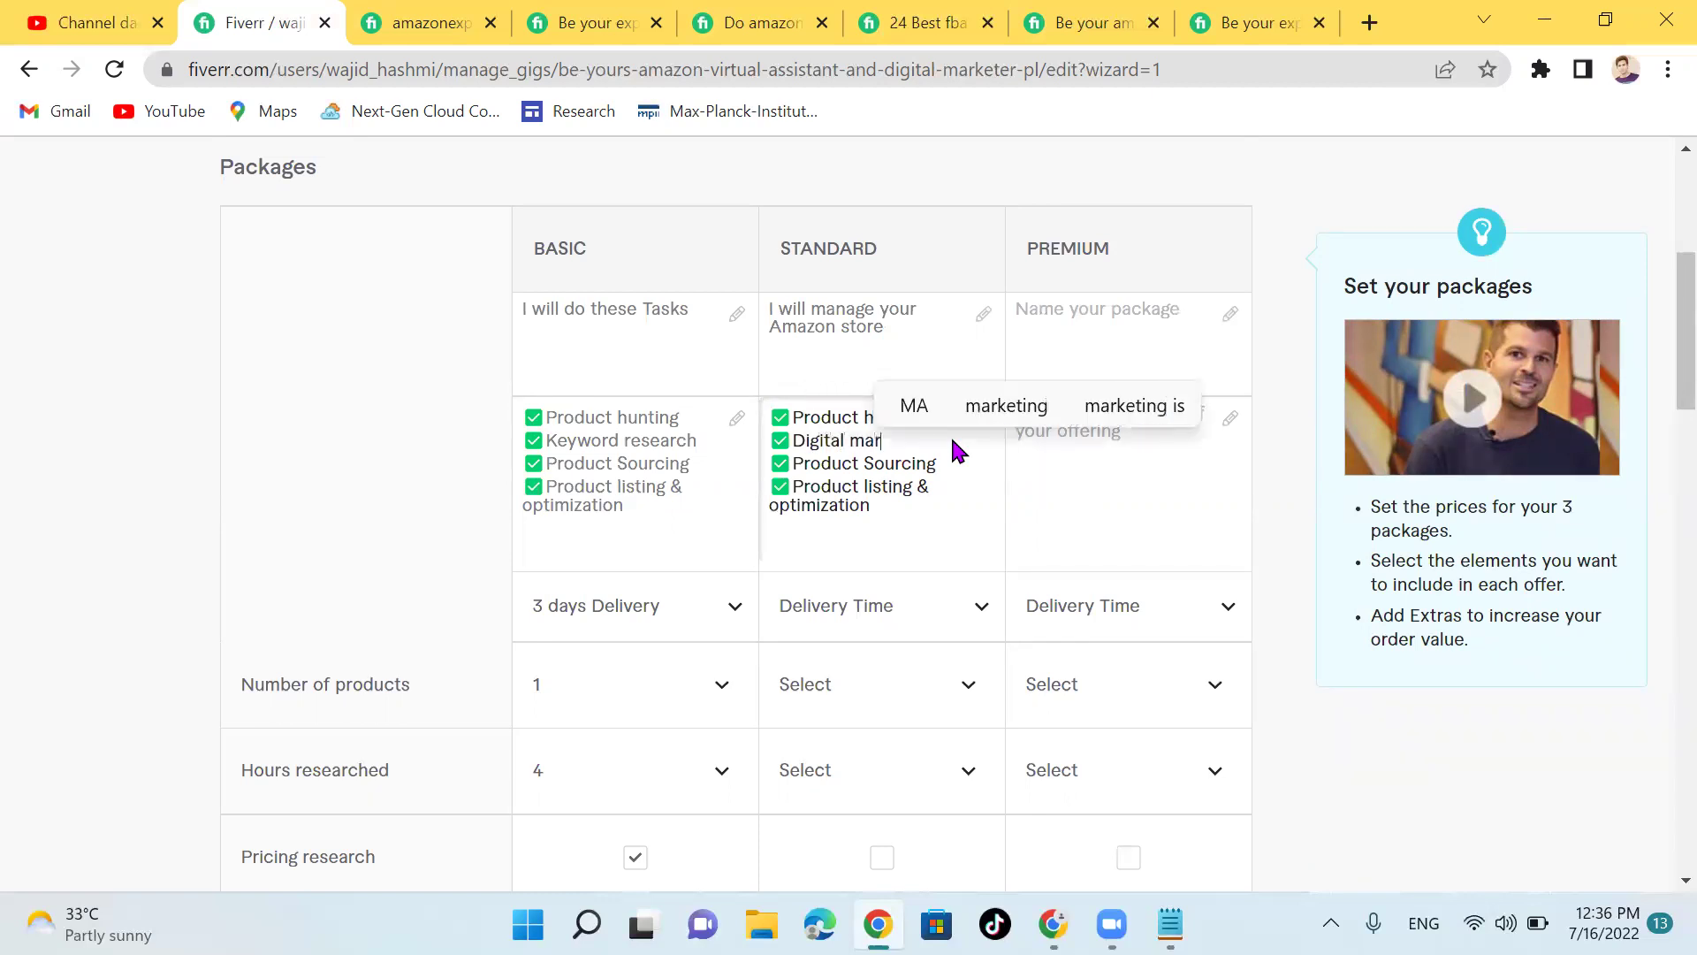